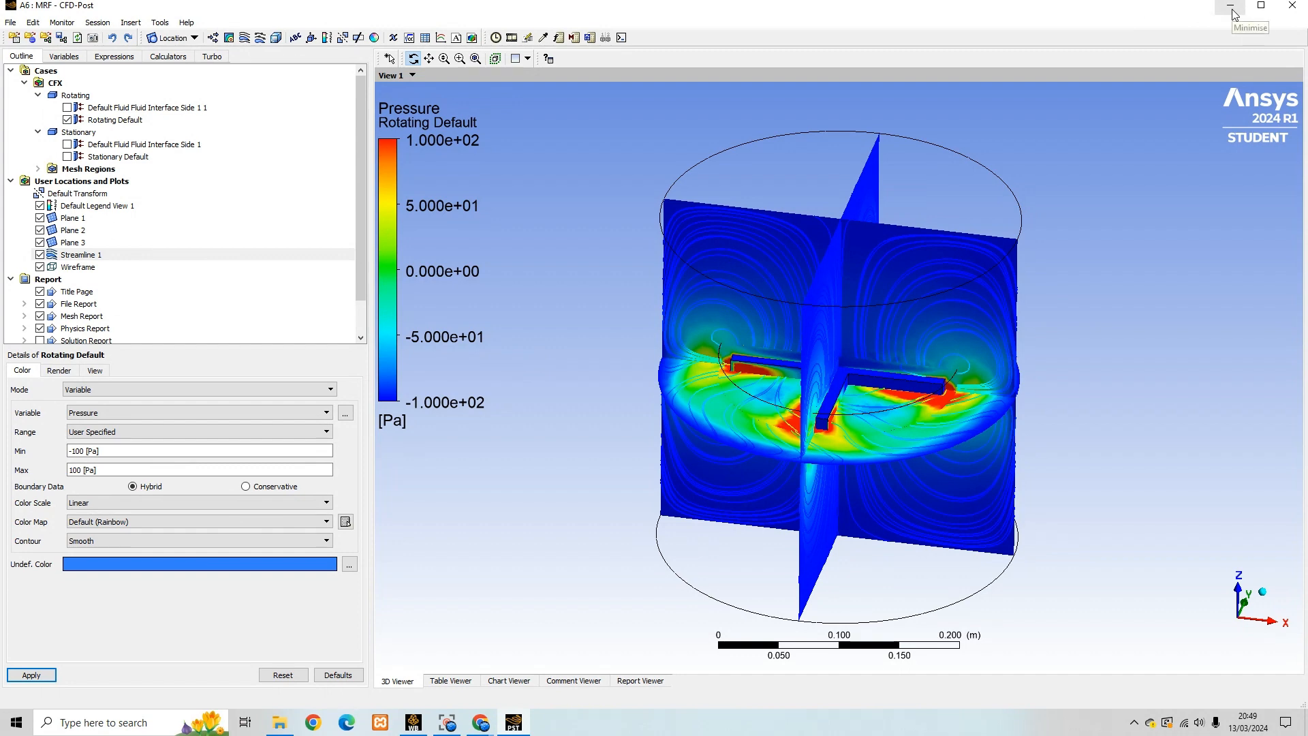
# Leave the CFD-Post results and open the Fluid Flow (CFX) system's geometry in DesignModeler from Workbench
pyautogui.moveTo(1059, 336); pyautogui.dragTo(1058, 326)
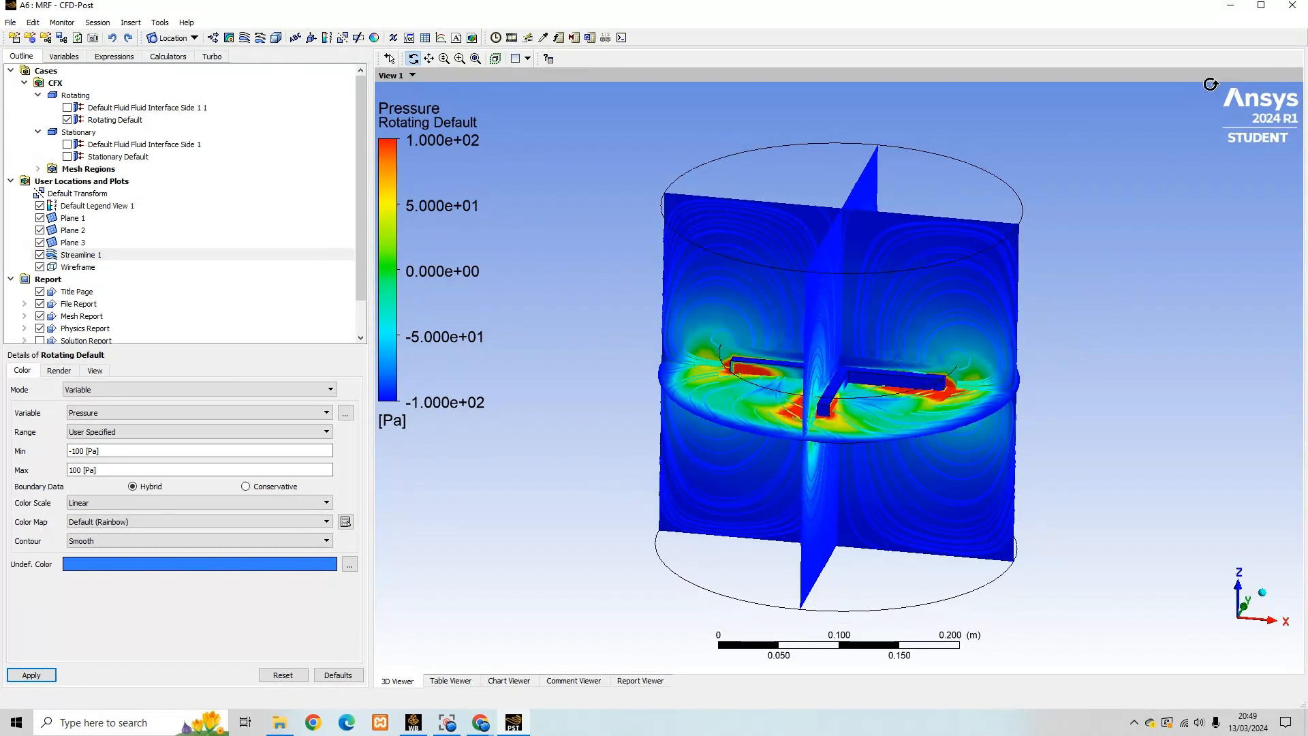
pyautogui.click(1230, 5)
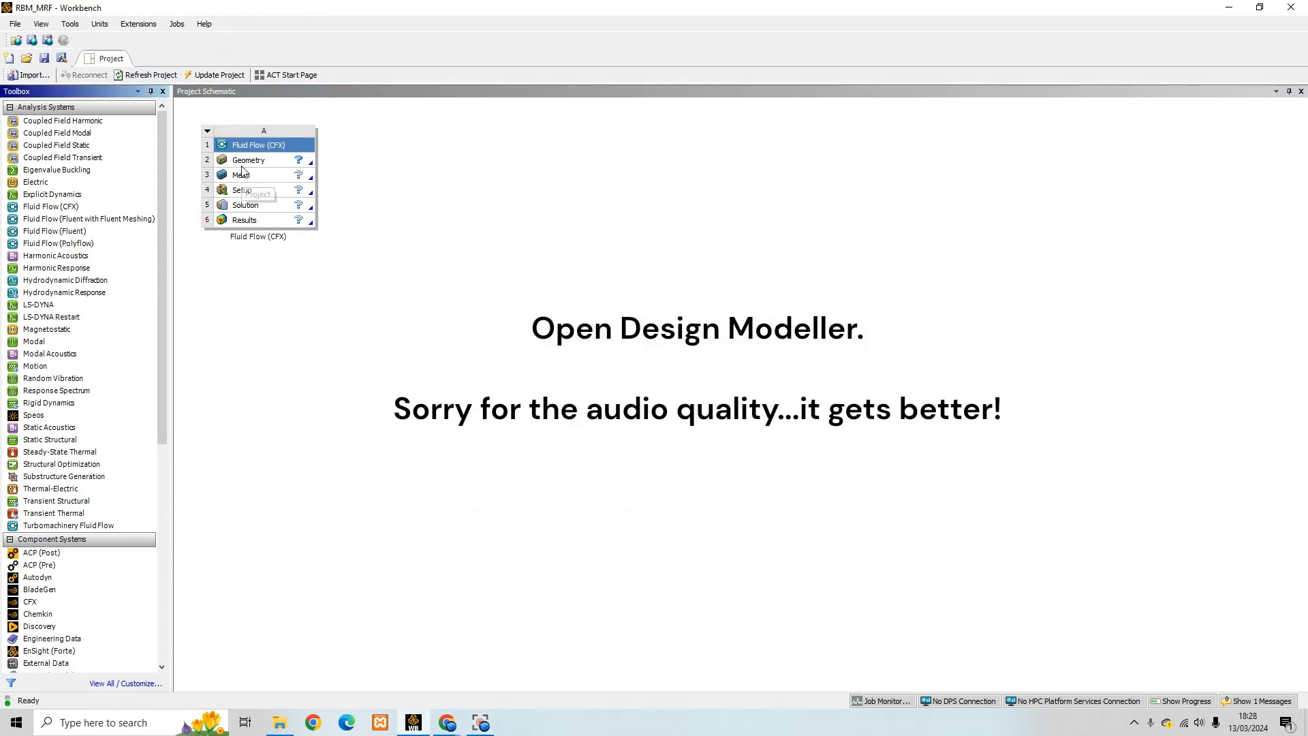
pyautogui.click(253, 162)
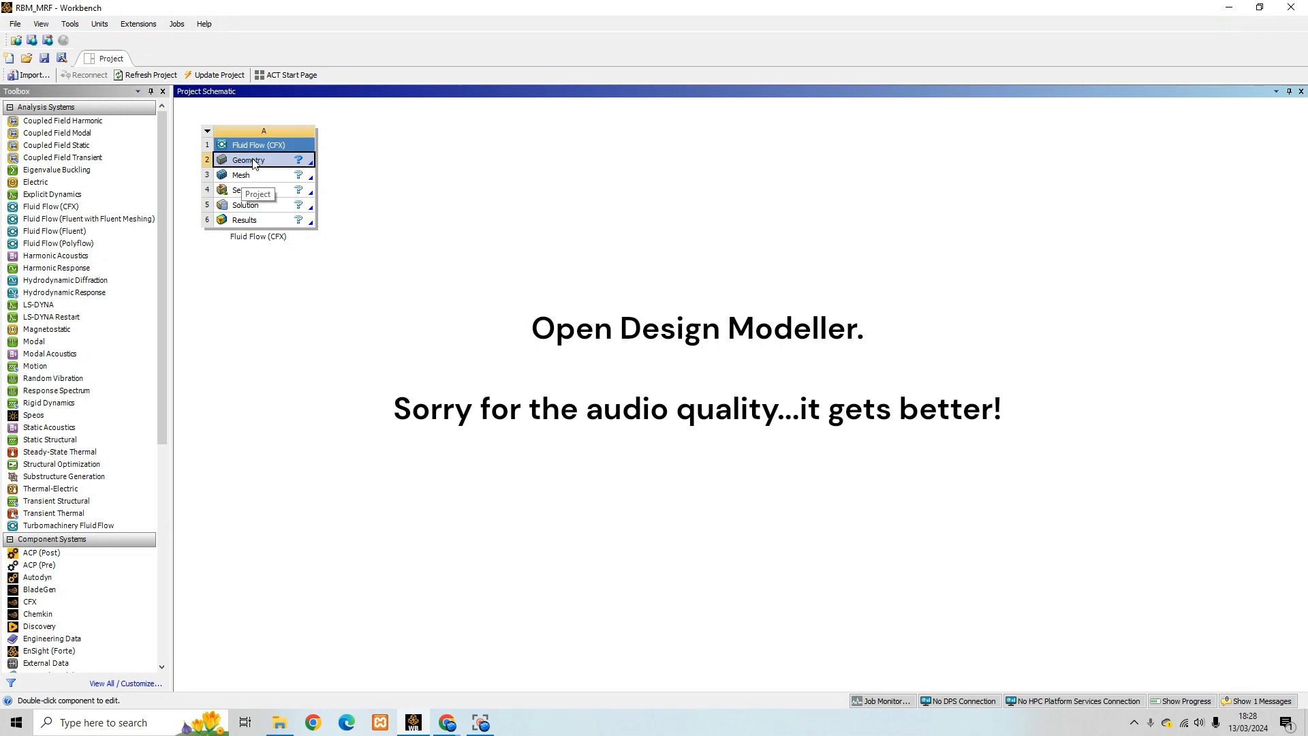
pyautogui.rightClick(252, 162)
pyautogui.click(298, 196)
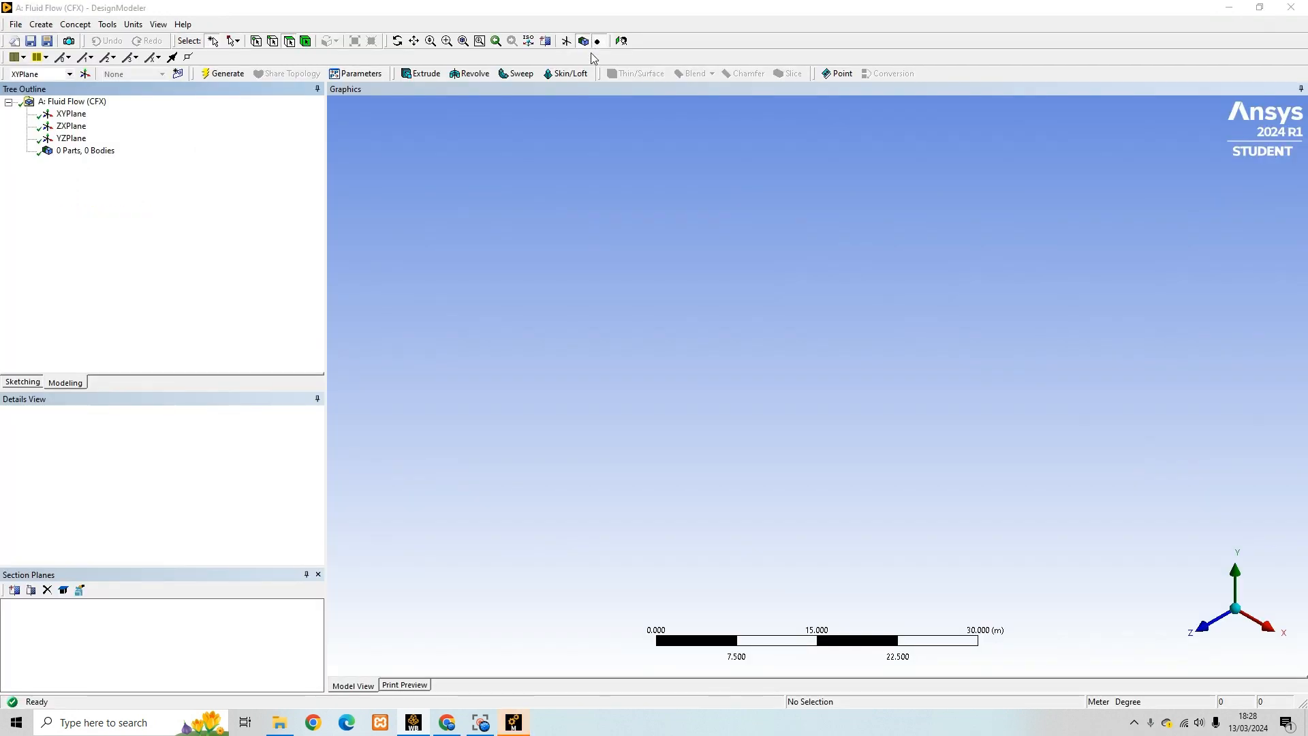
# Create a new sketch on the XY plane, viewed face-on at a scale of a few tenths of a metre
pyautogui.click(70, 114)
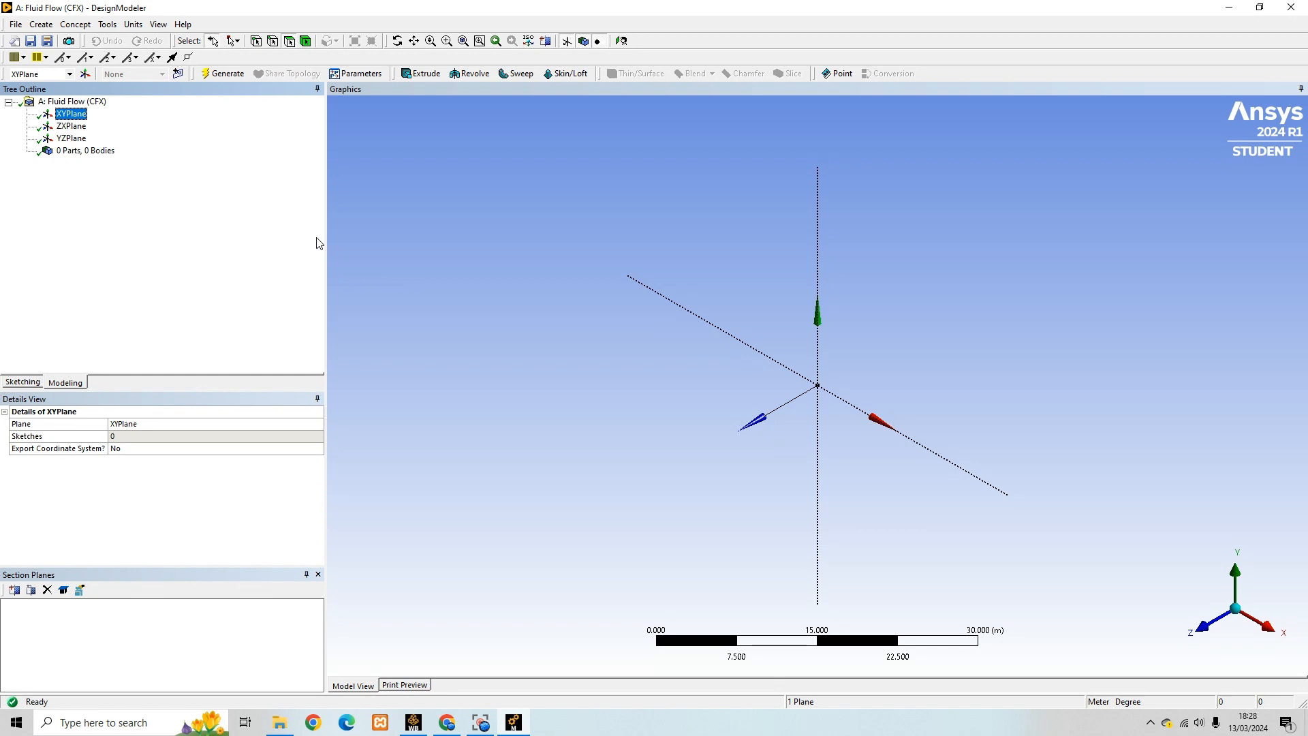
pyautogui.click(1209, 623)
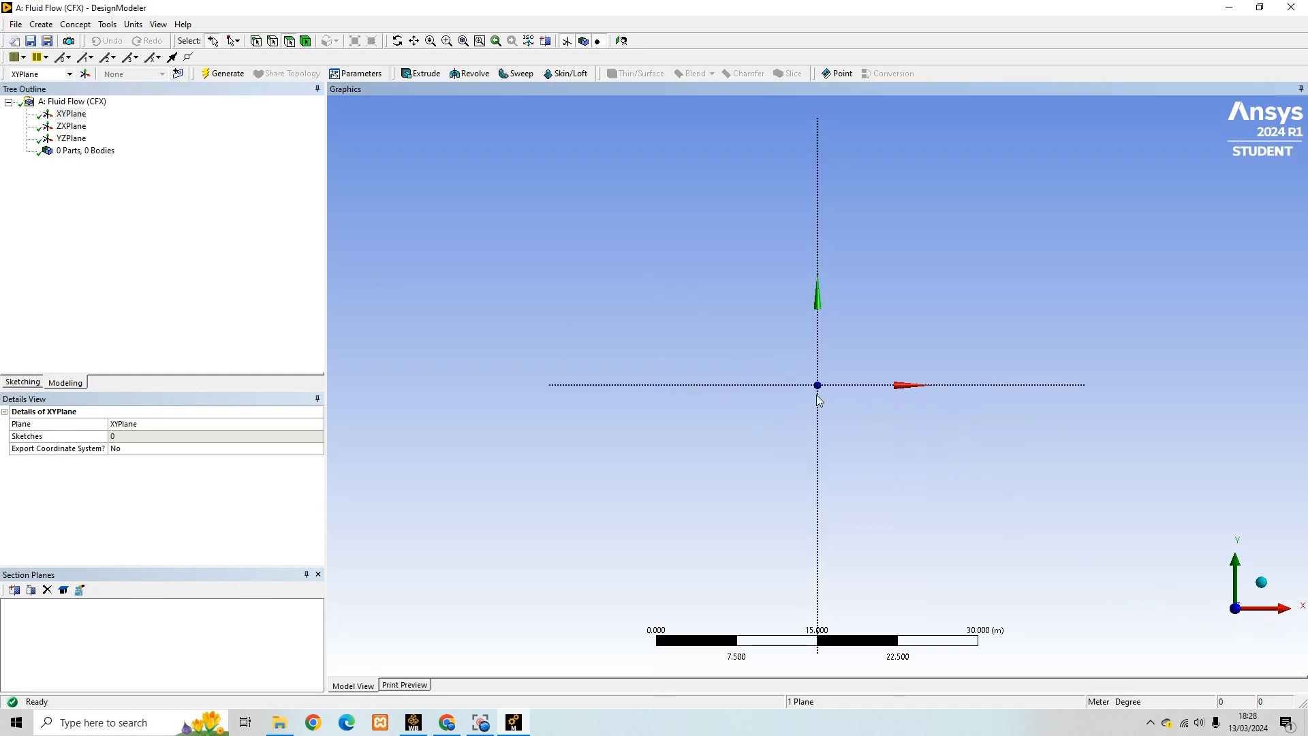
pyautogui.scroll(5, 819, 400)
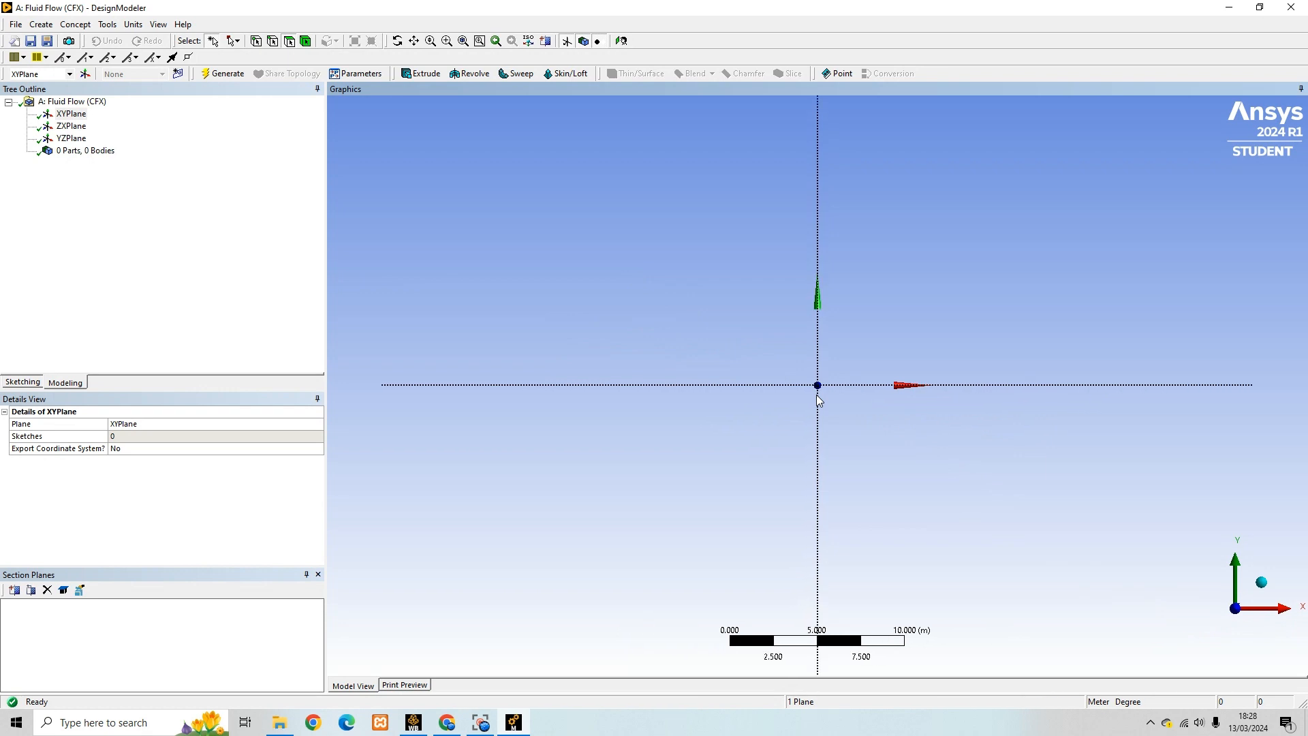
pyautogui.scroll(4, 817, 395)
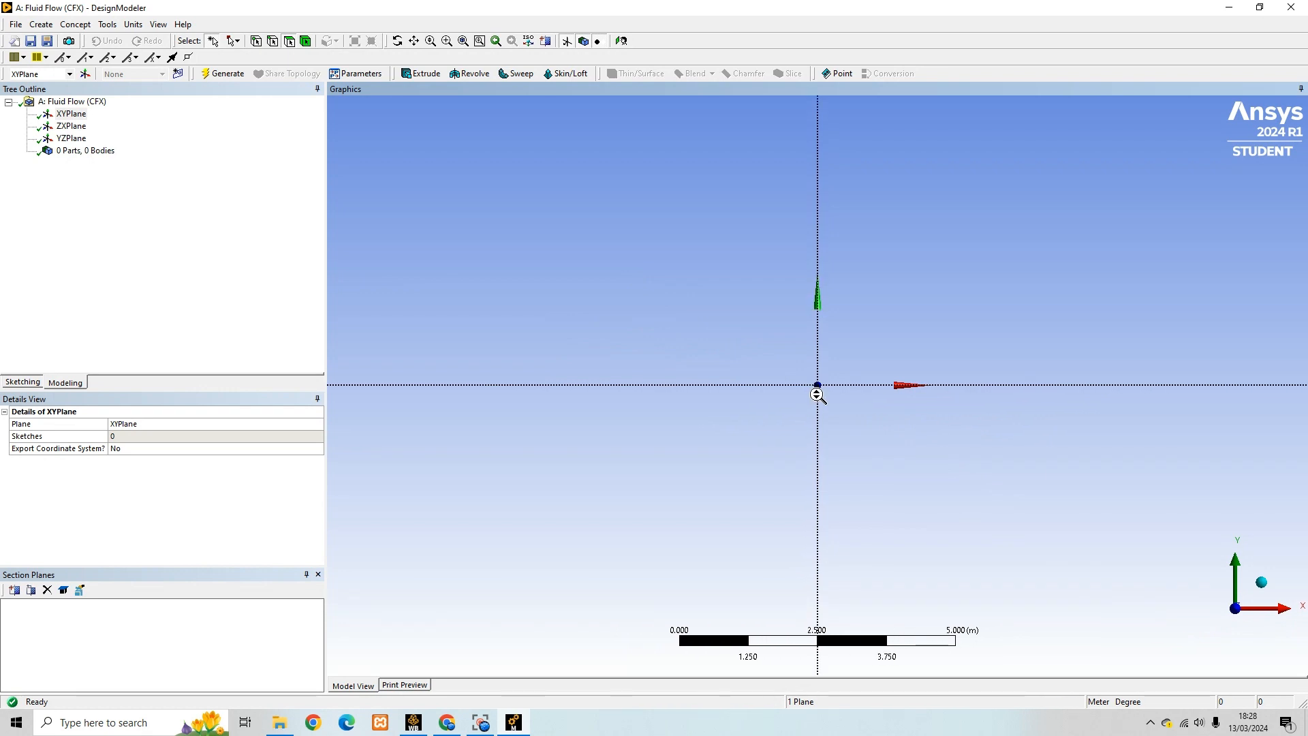
pyautogui.scroll(4, 817, 395)
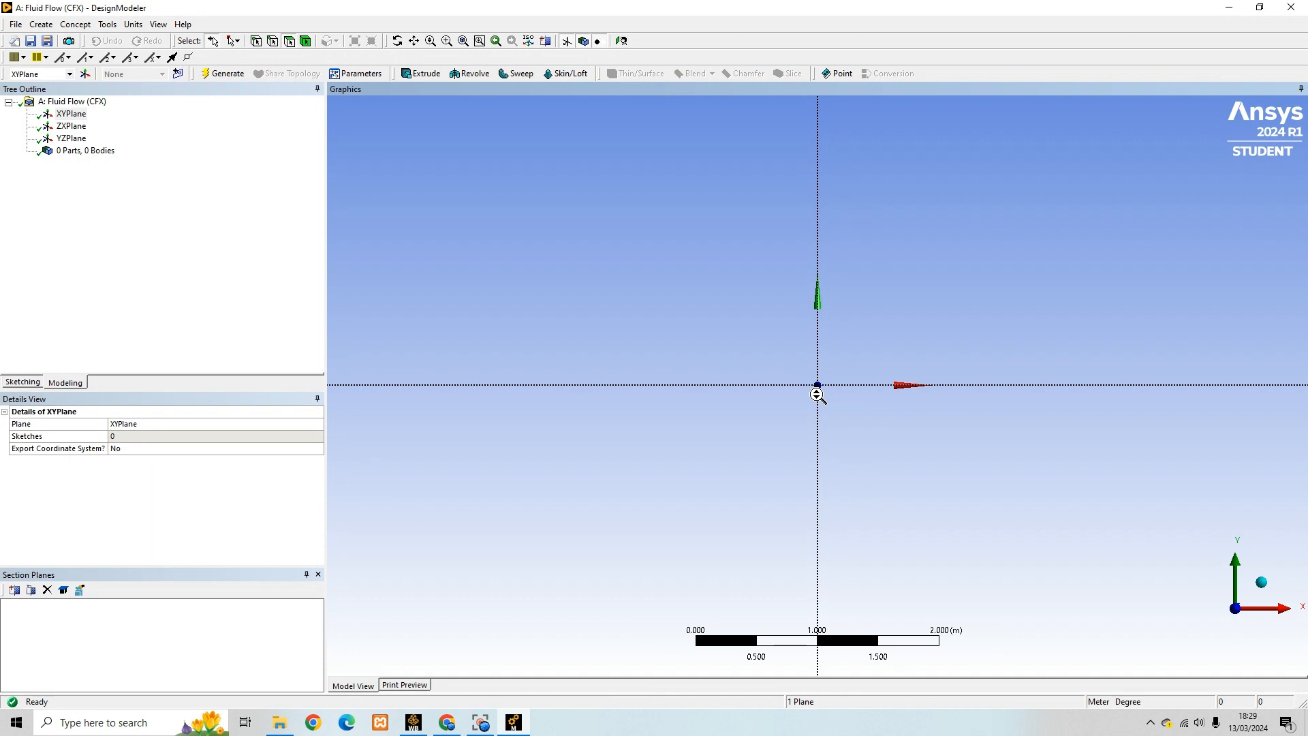
pyautogui.scroll(3, 818, 395)
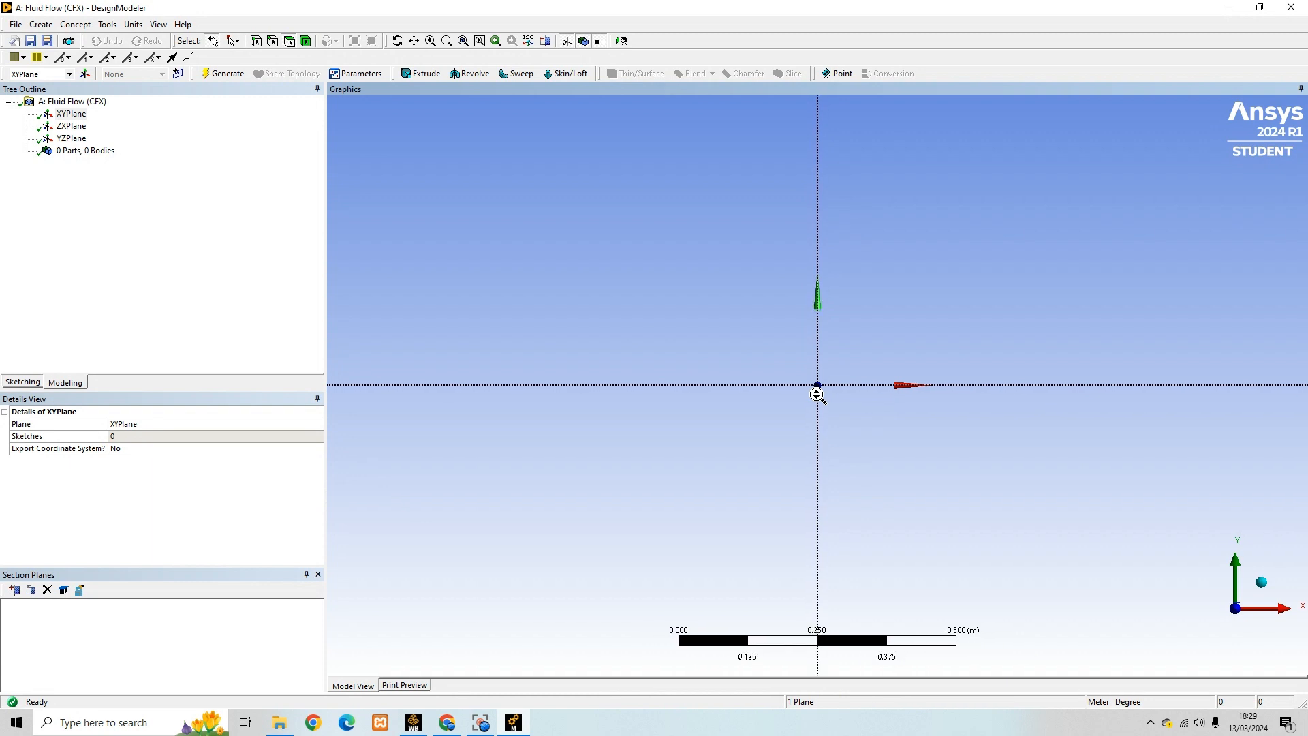
pyautogui.scroll(2, 817, 396)
pyautogui.click(76, 115)
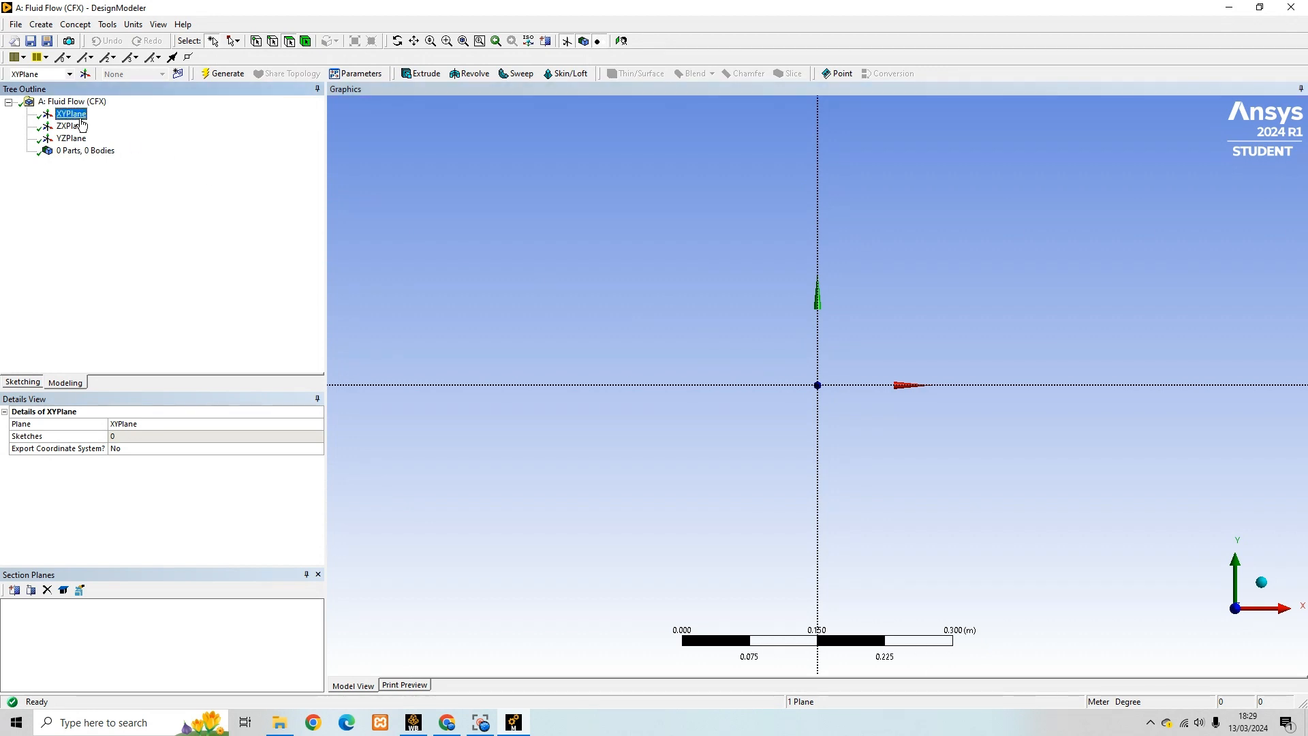
pyautogui.moveTo(941, 431); pyautogui.dragTo(1088, 531, button='middle')
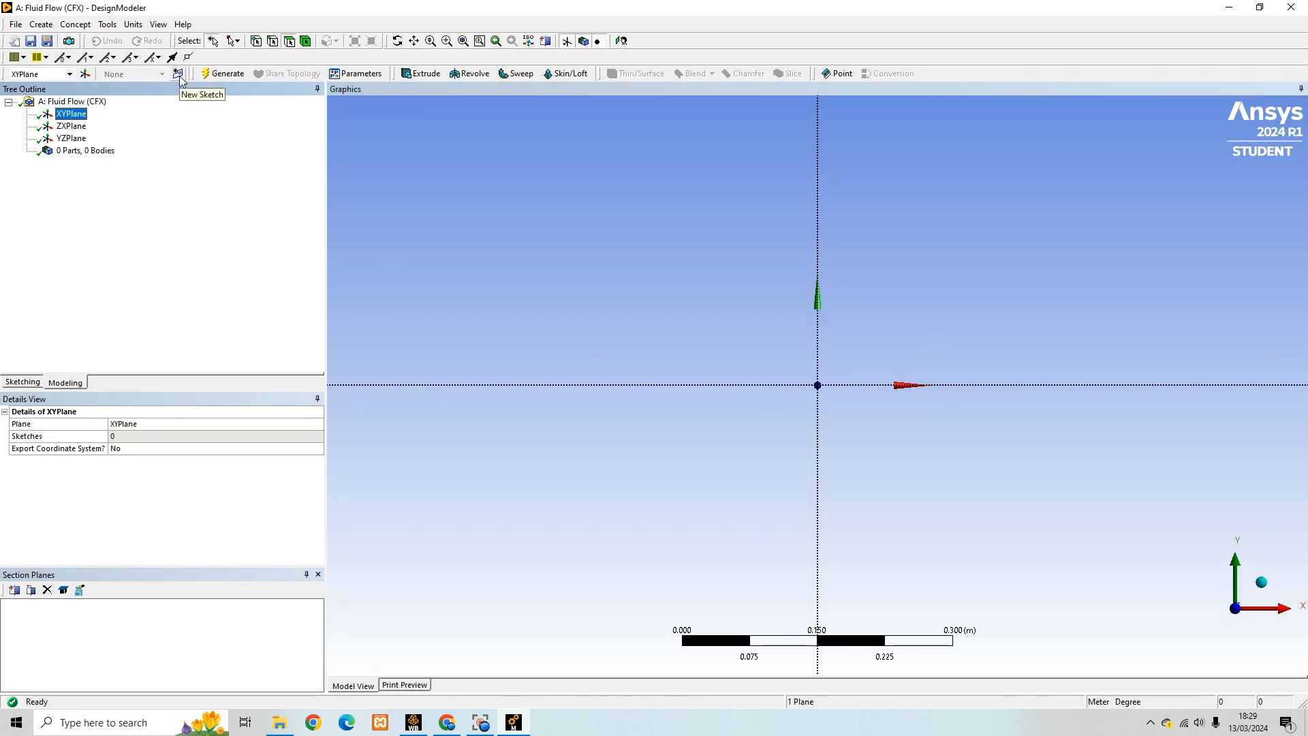
pyautogui.click(178, 74)
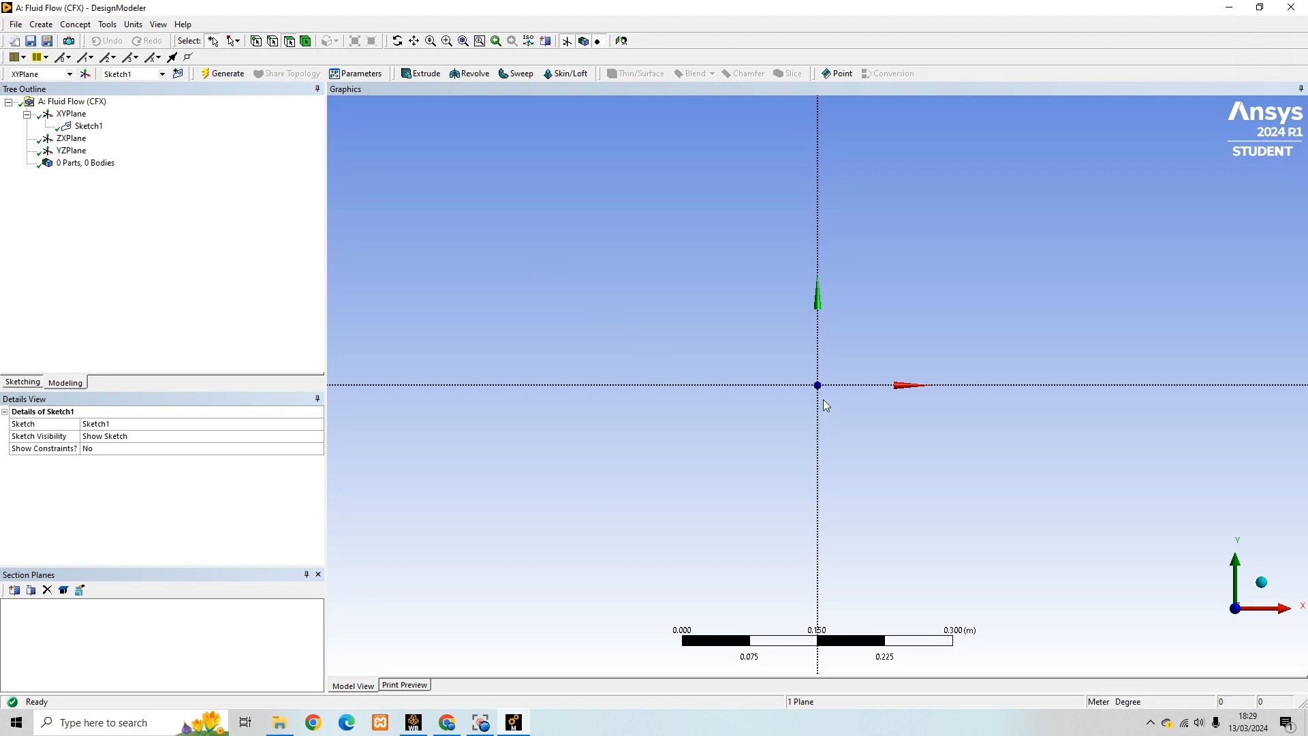
# Sketch a circle about 0.267 m in diameter centred on the origin
pyautogui.click(27, 379)
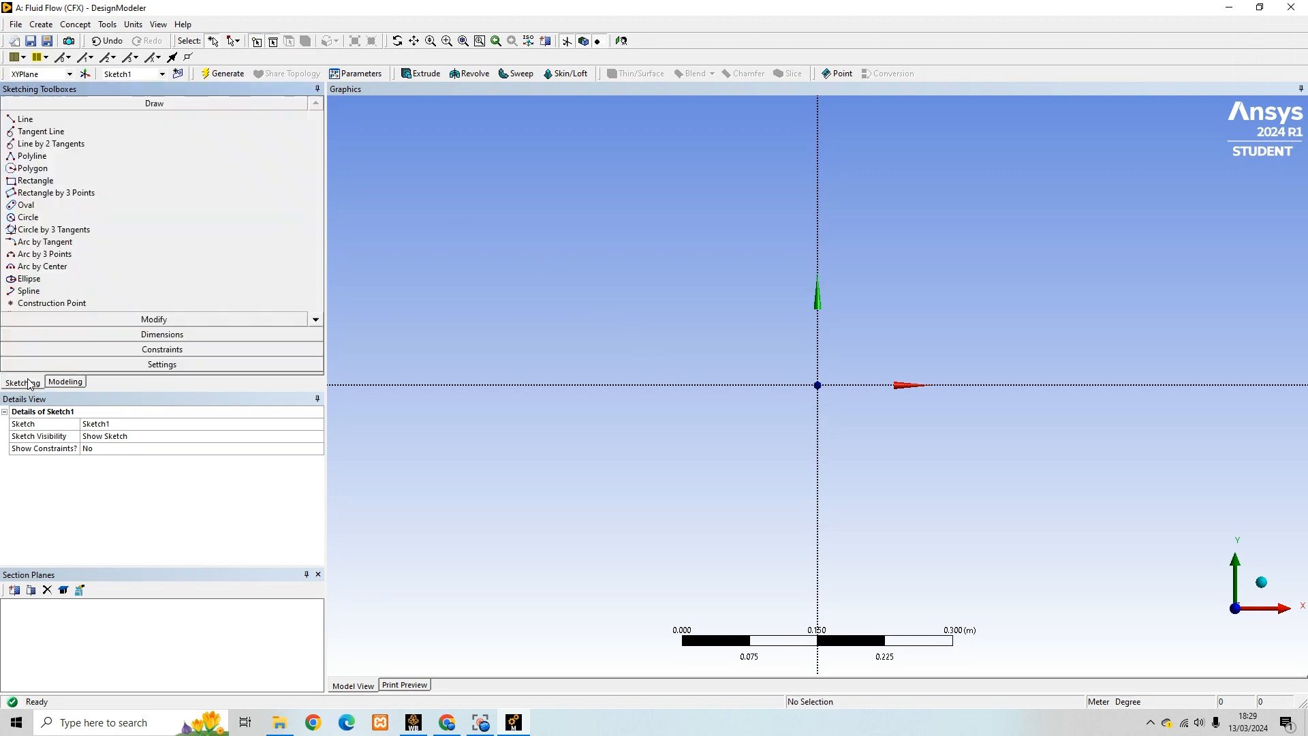
pyautogui.click(27, 218)
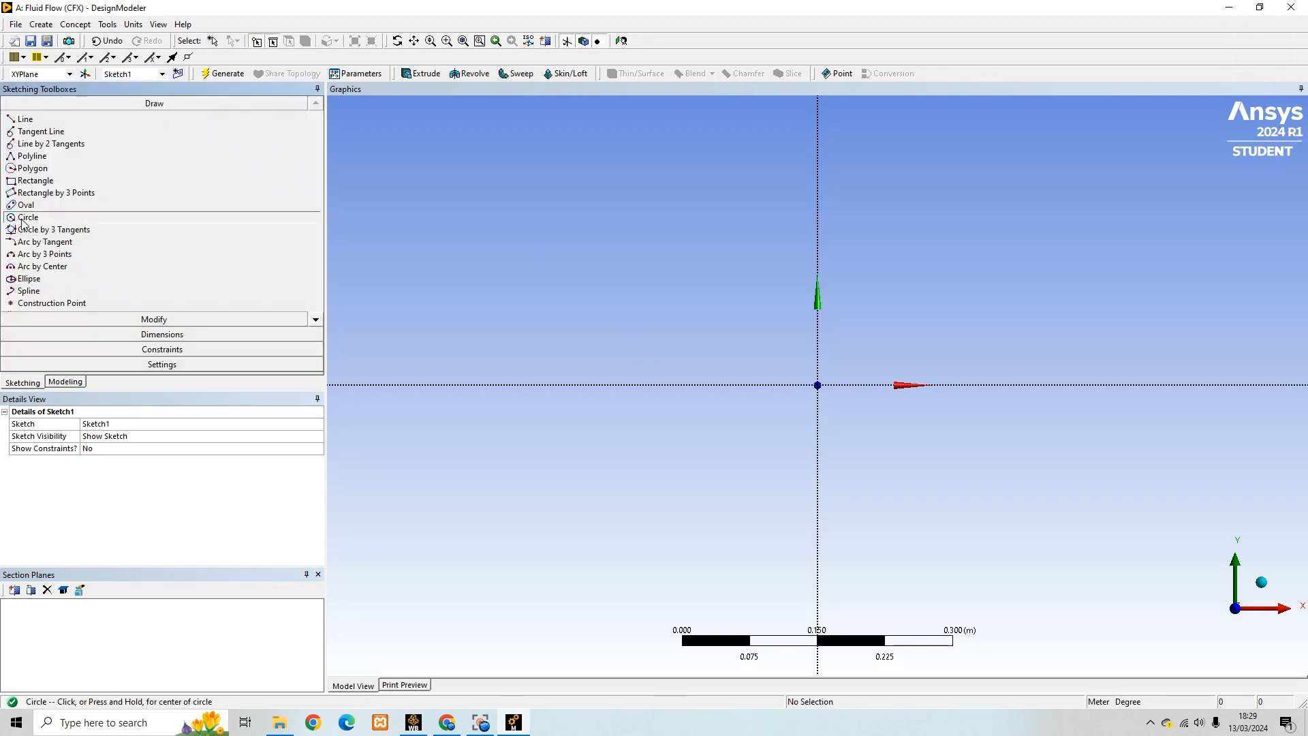
pyautogui.click(818, 384)
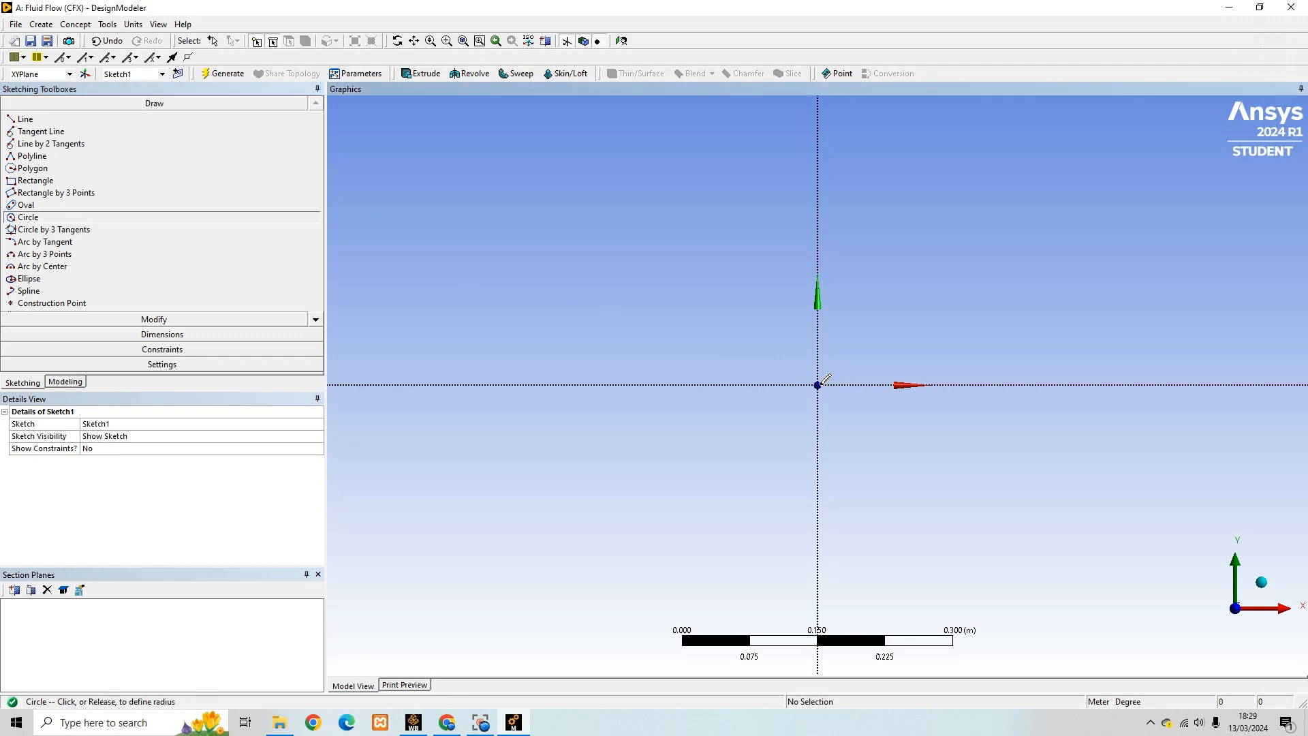
pyautogui.click(938, 404)
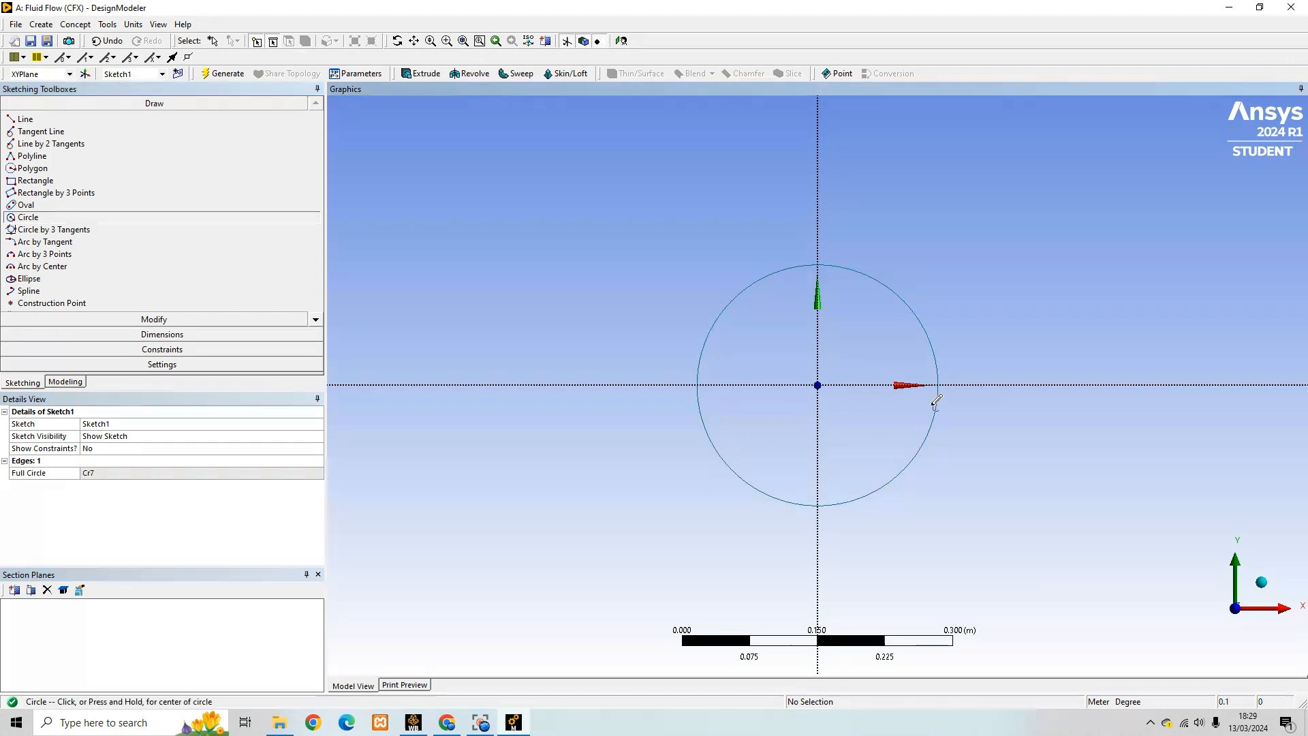
# Dimension the circle's diameter and set it to 0.3 m
pyautogui.click(176, 335)
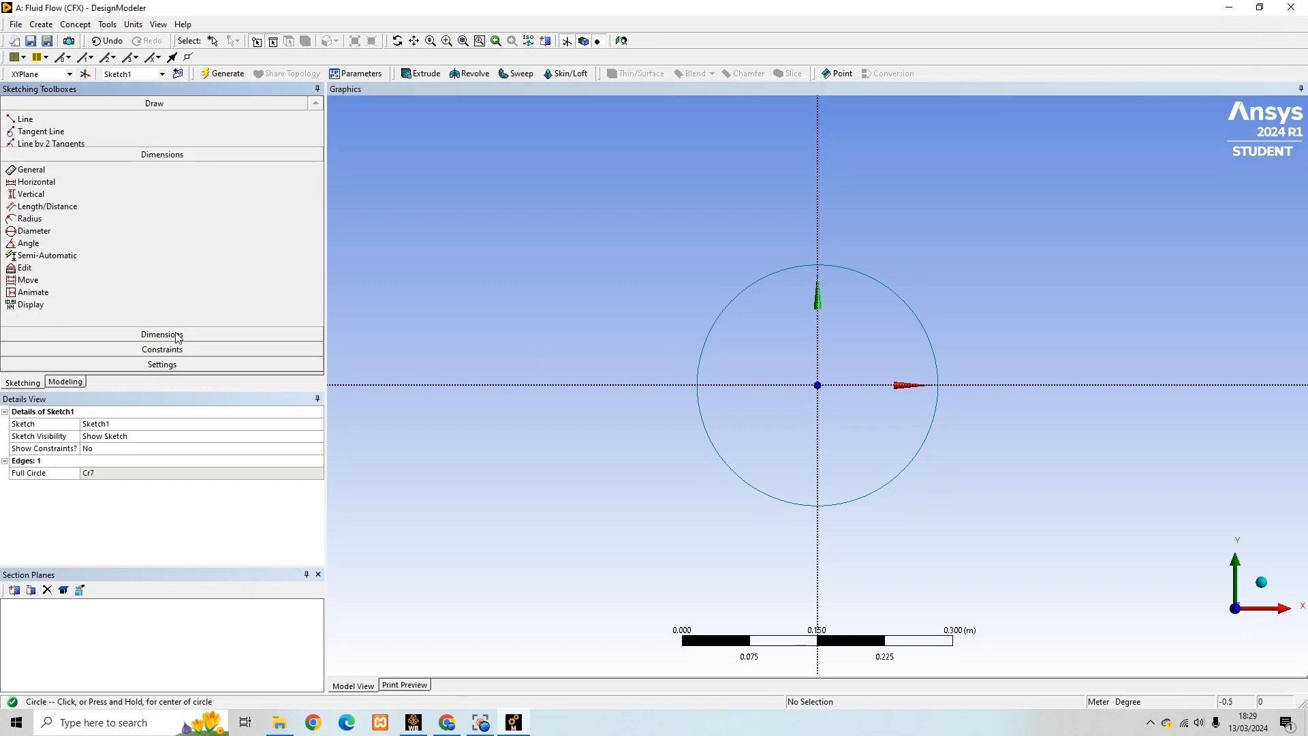
pyautogui.click(711, 333)
pyautogui.click(613, 318)
pyautogui.click(158, 473)
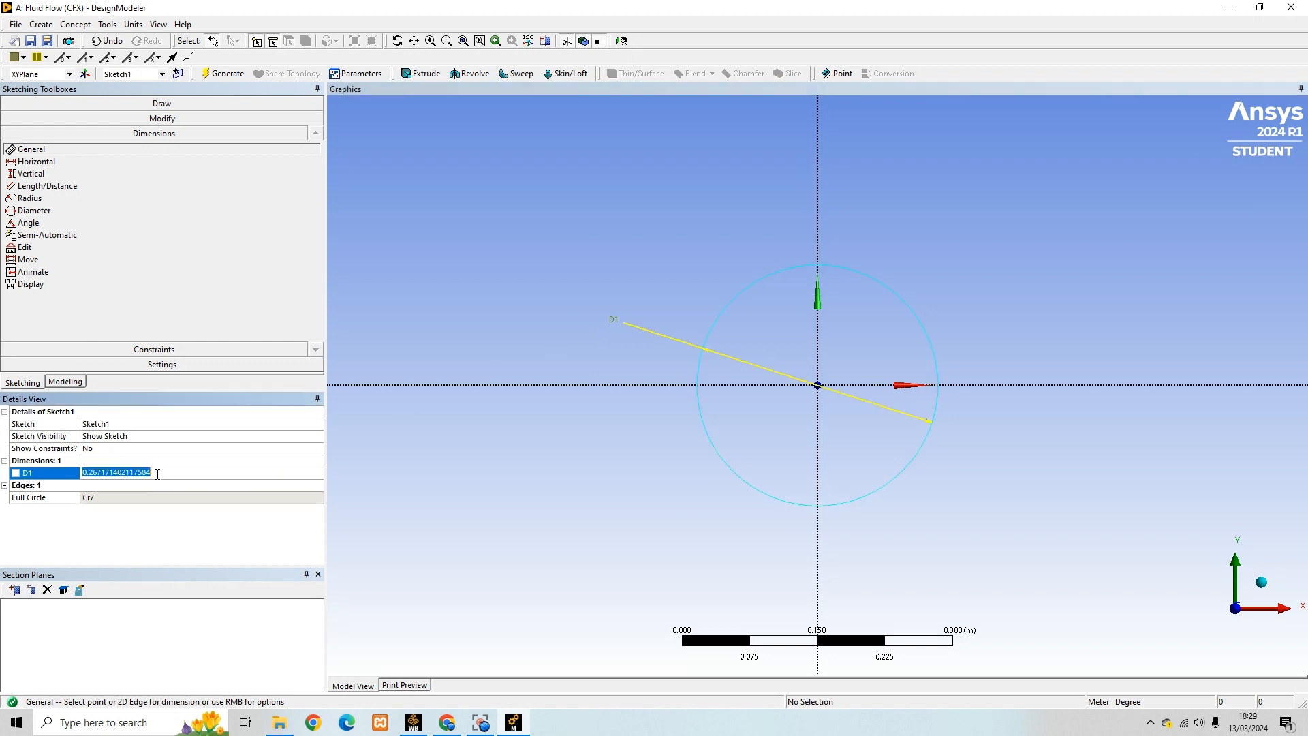
pyautogui.write('0.3')
pyautogui.press('Return')
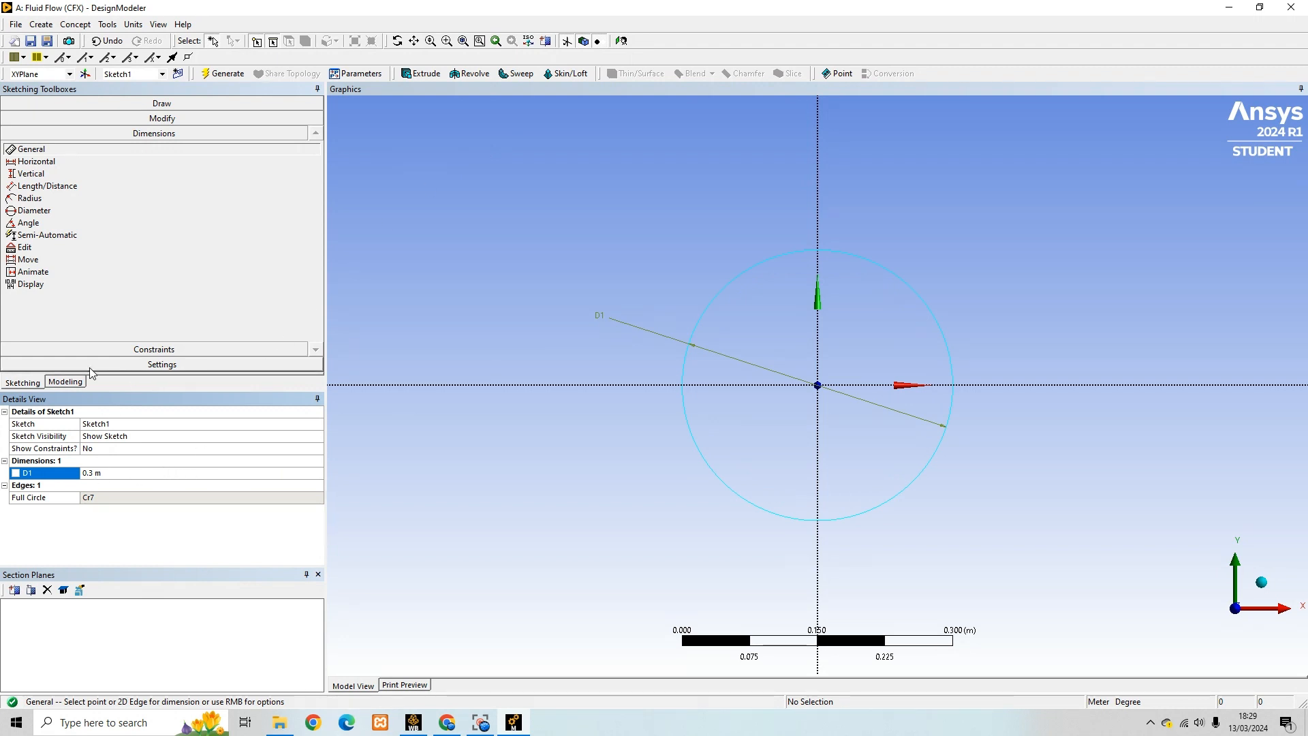
# Extrude the circle sketch to a depth of 0.3 m and generate the cylinder, keeping Add Material as the operation
pyautogui.click(65, 382)
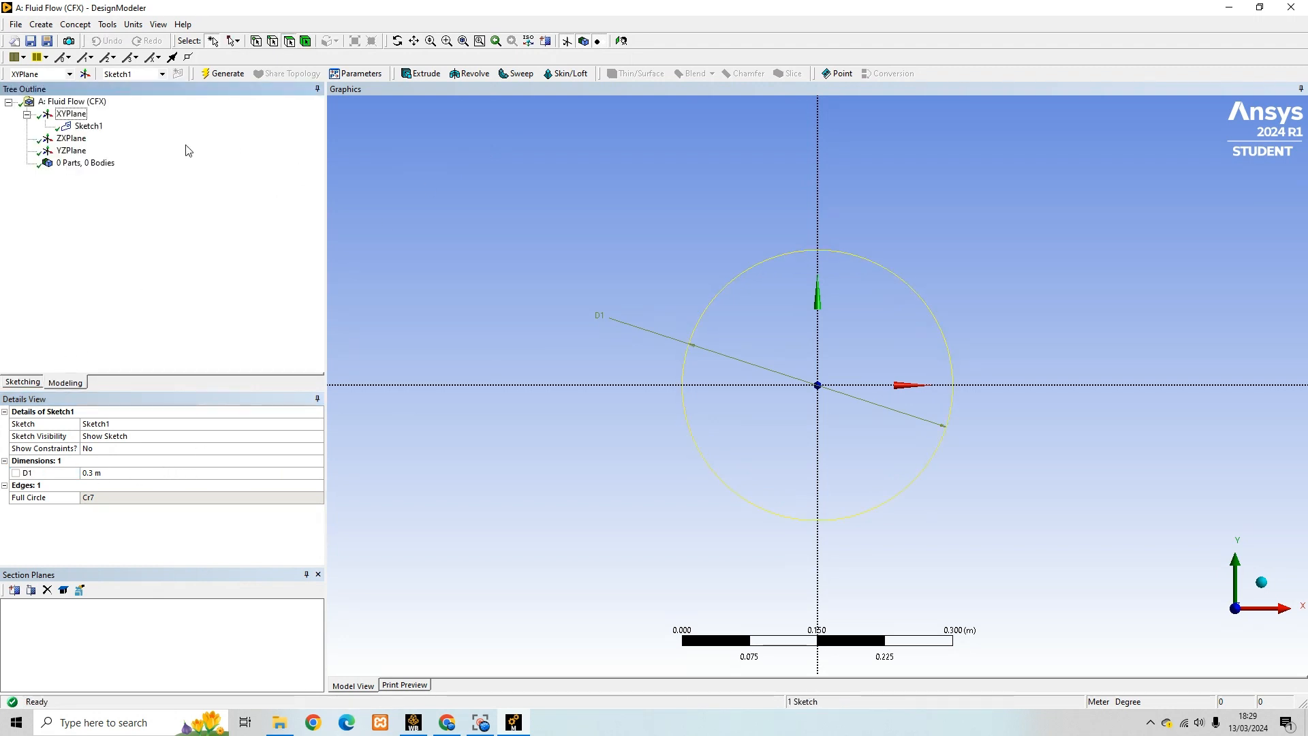
pyautogui.click(88, 126)
pyautogui.click(410, 74)
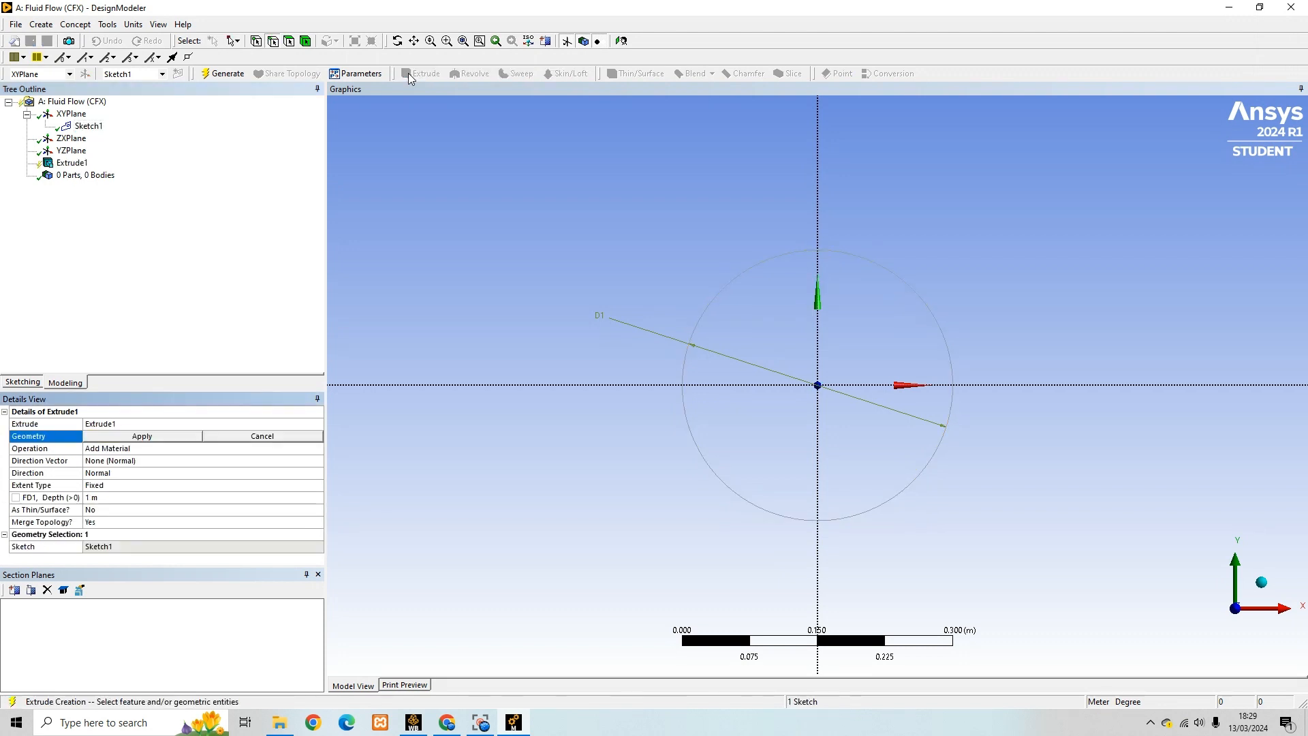
pyautogui.click(181, 438)
pyautogui.click(119, 494)
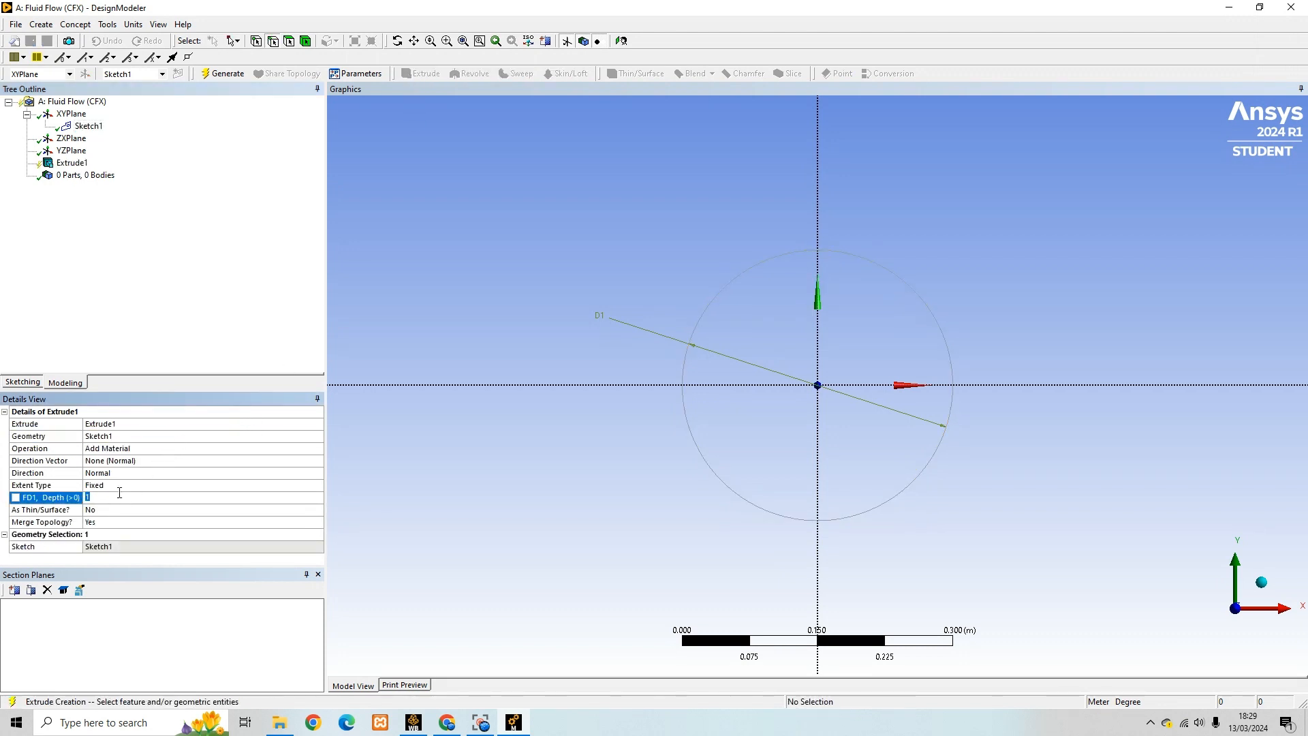
pyautogui.write('0.3')
pyautogui.press('Return')
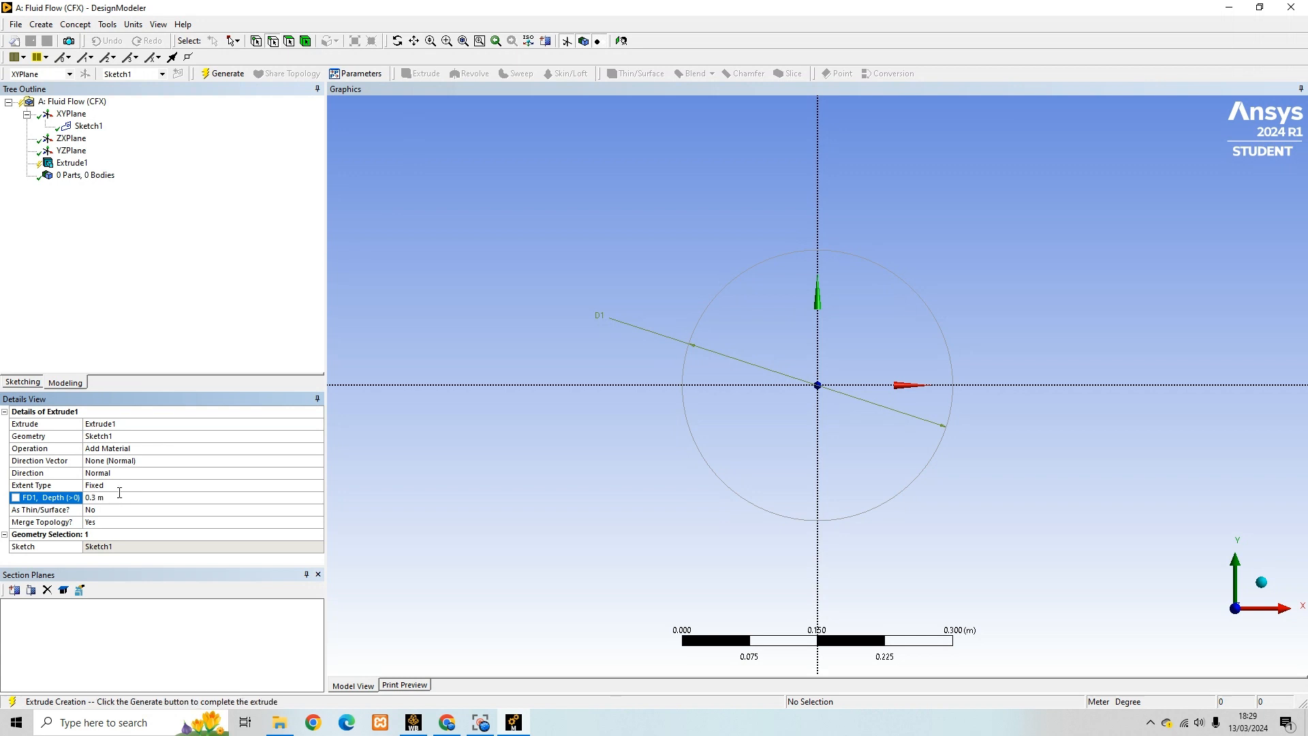
pyautogui.moveTo(652, 526); pyautogui.dragTo(671, 438, button='middle')
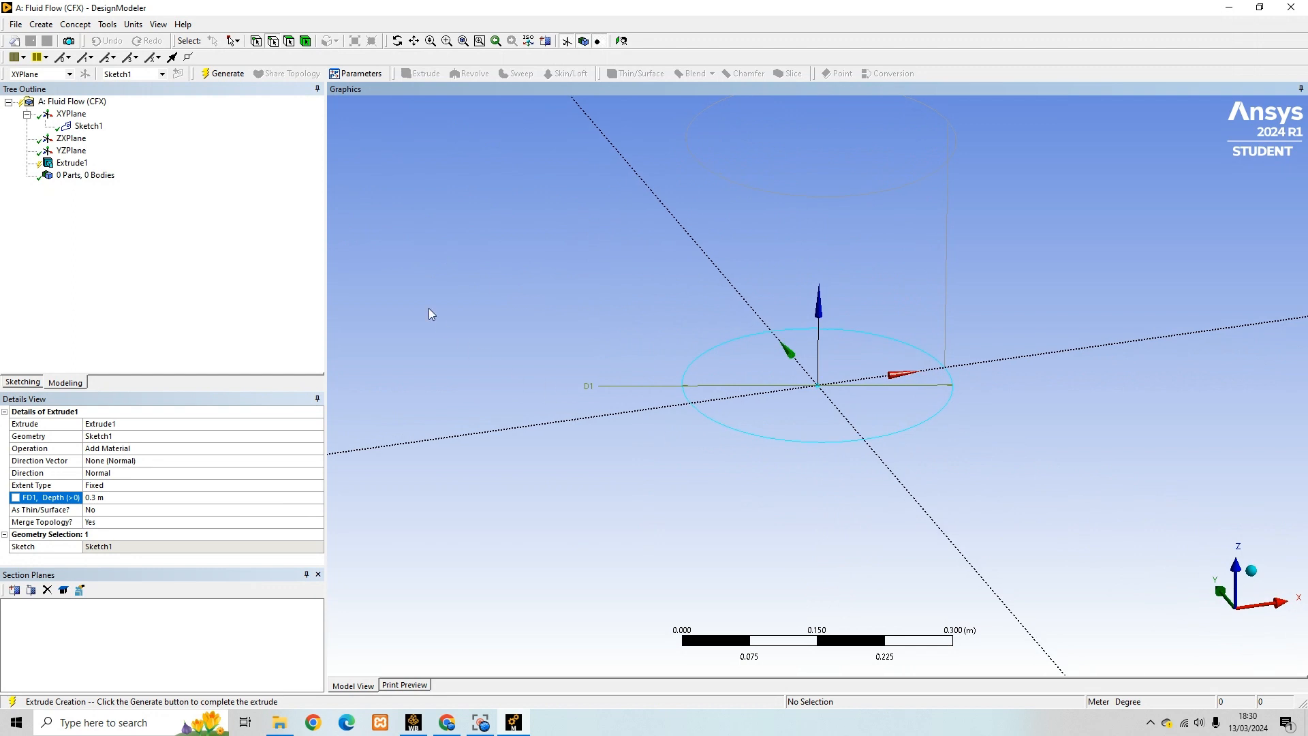
pyautogui.rightClick(84, 164)
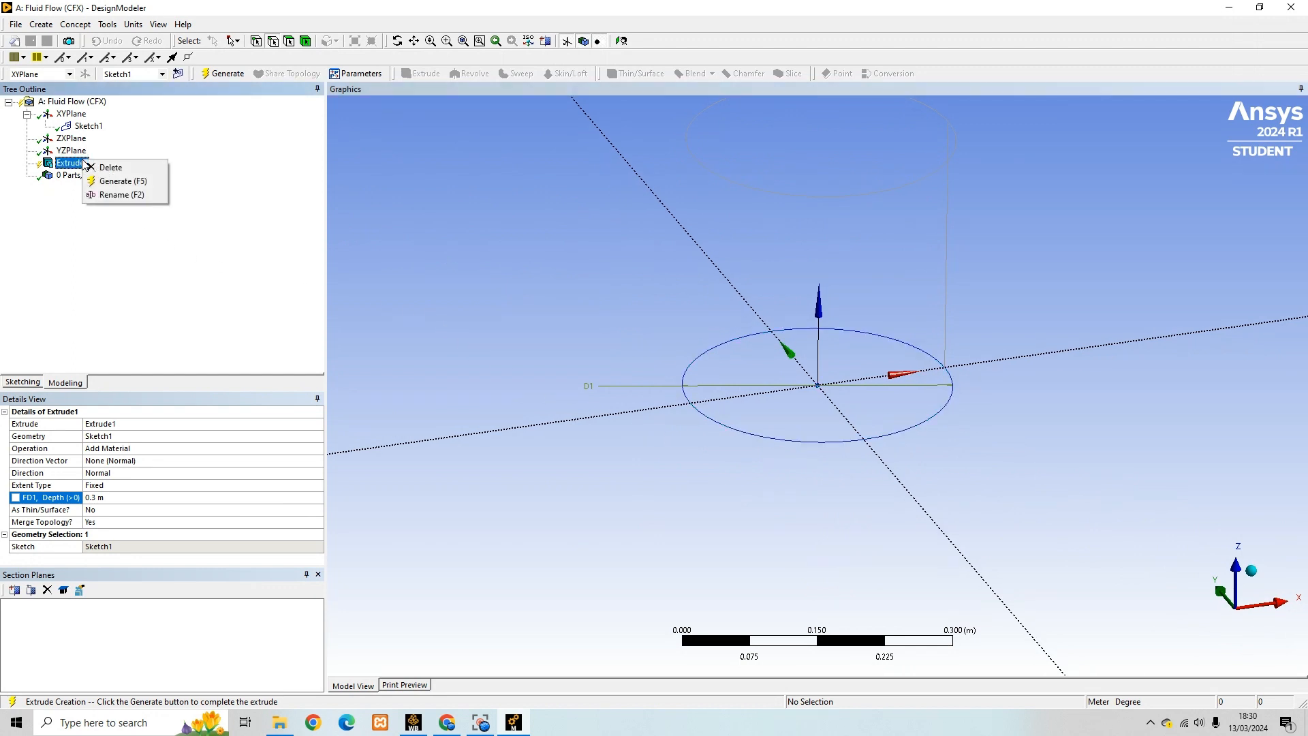
pyautogui.click(115, 181)
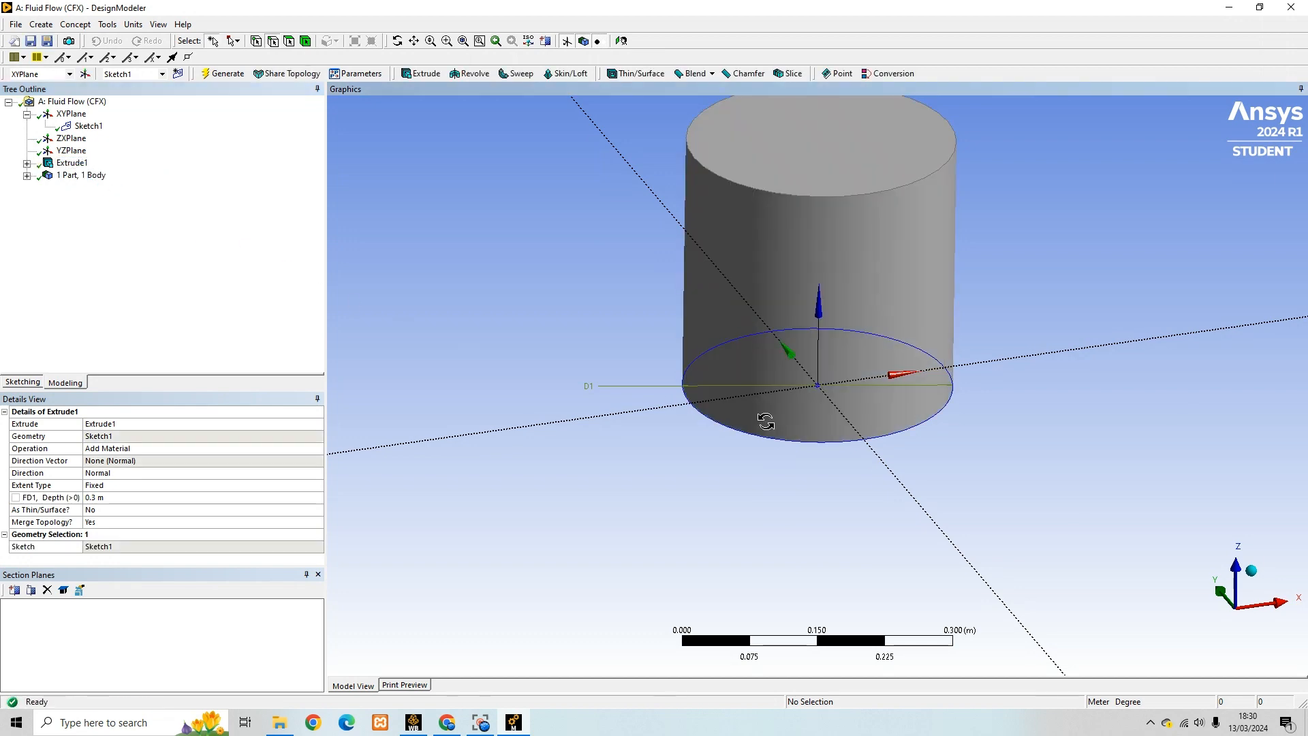
# Create a new plane based on the XY plane with an Offset Global Z transform
pyautogui.moveTo(765, 417); pyautogui.dragTo(790, 456, button='middle')
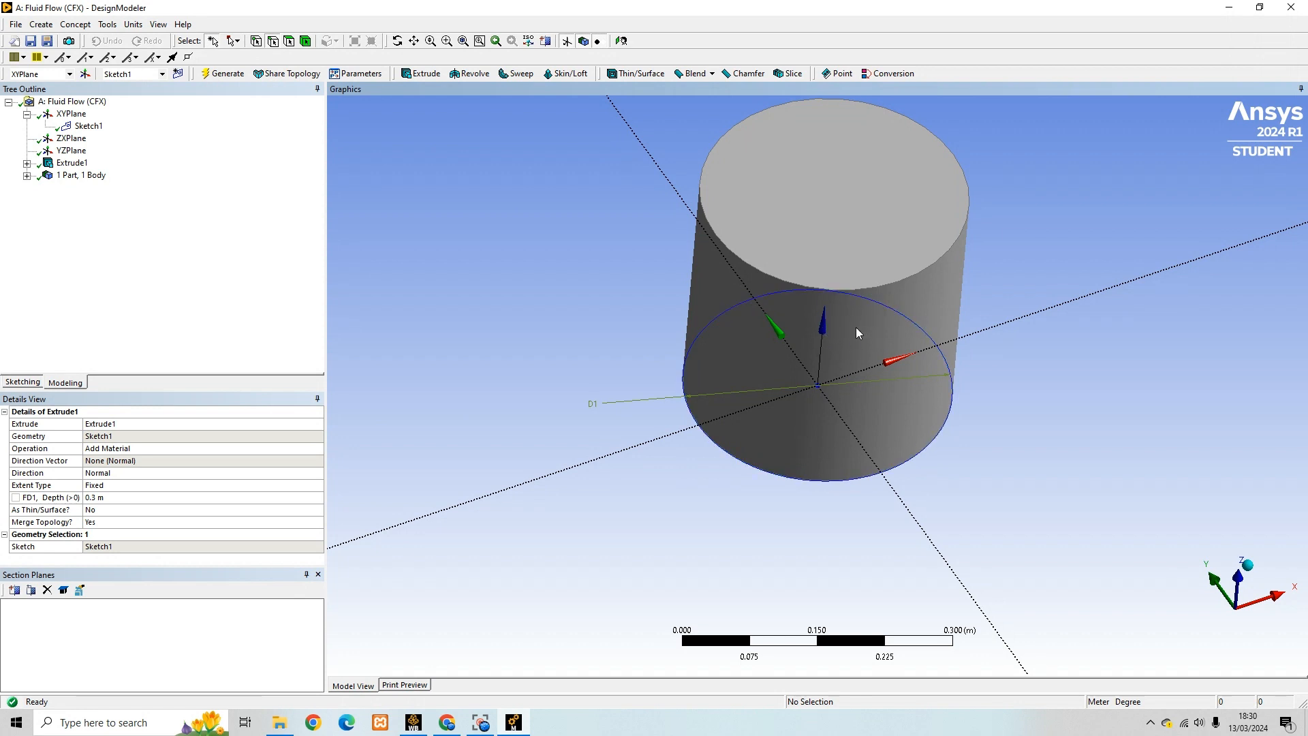
pyautogui.moveTo(838, 344); pyautogui.dragTo(810, 338, button='middle')
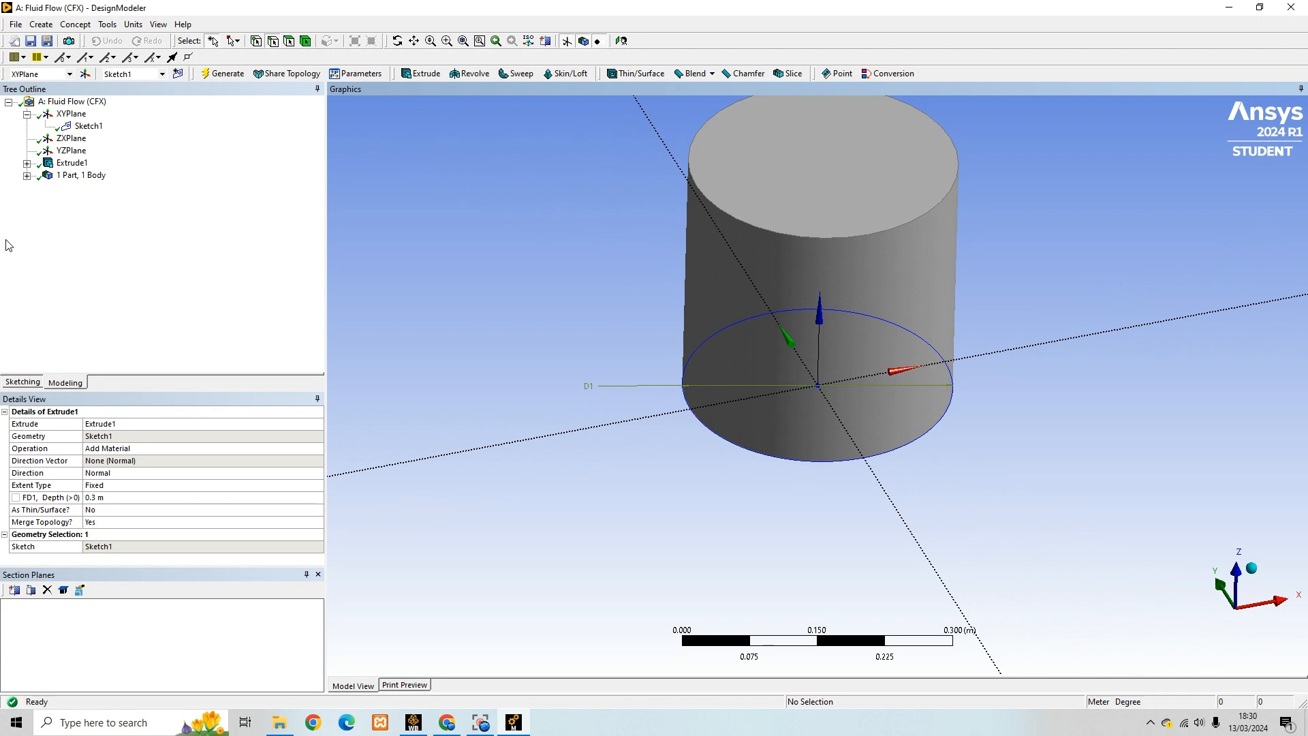
pyautogui.click(76, 115)
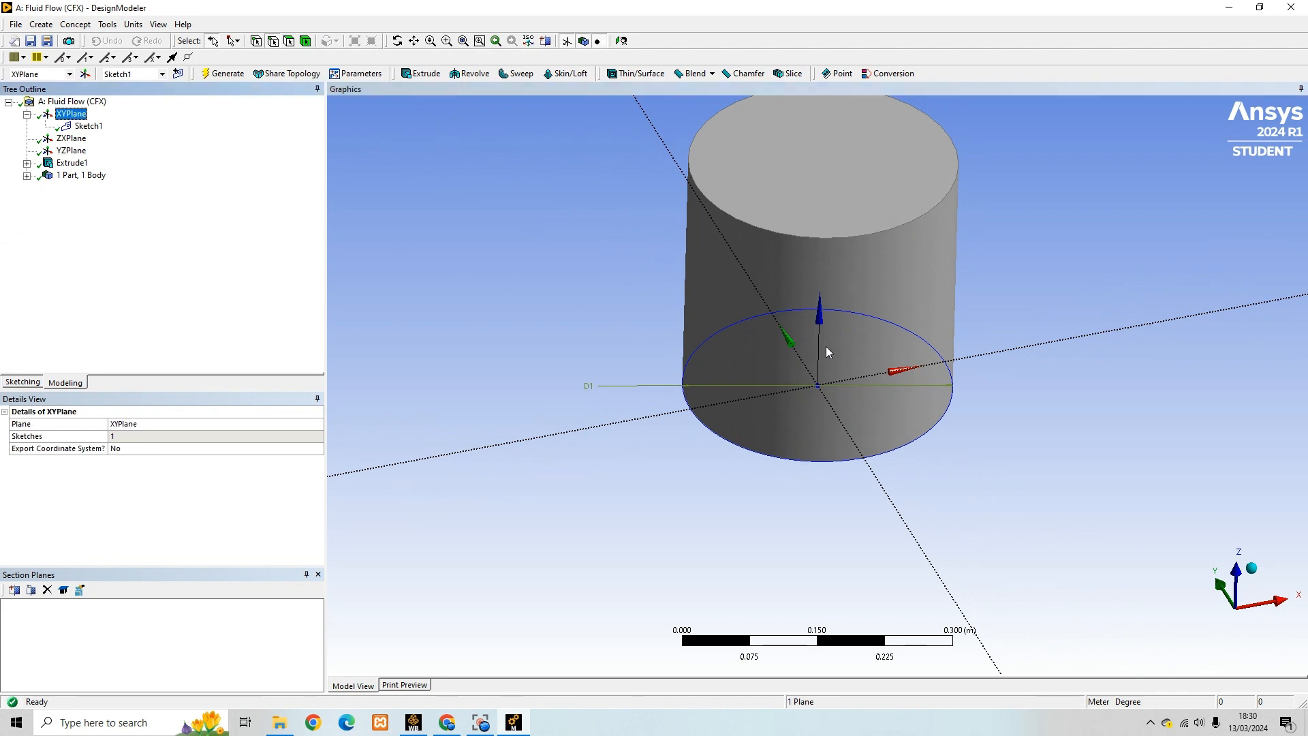
pyautogui.click(86, 74)
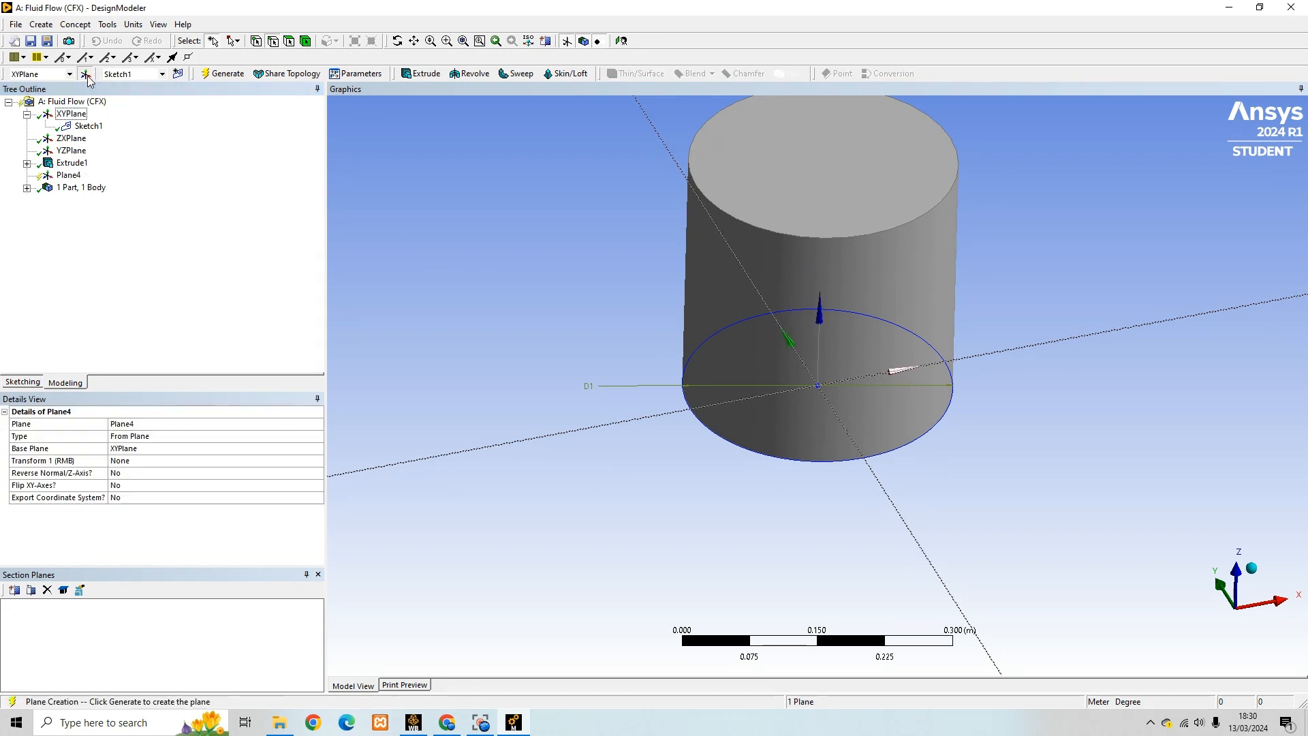
pyautogui.rightClick(167, 468)
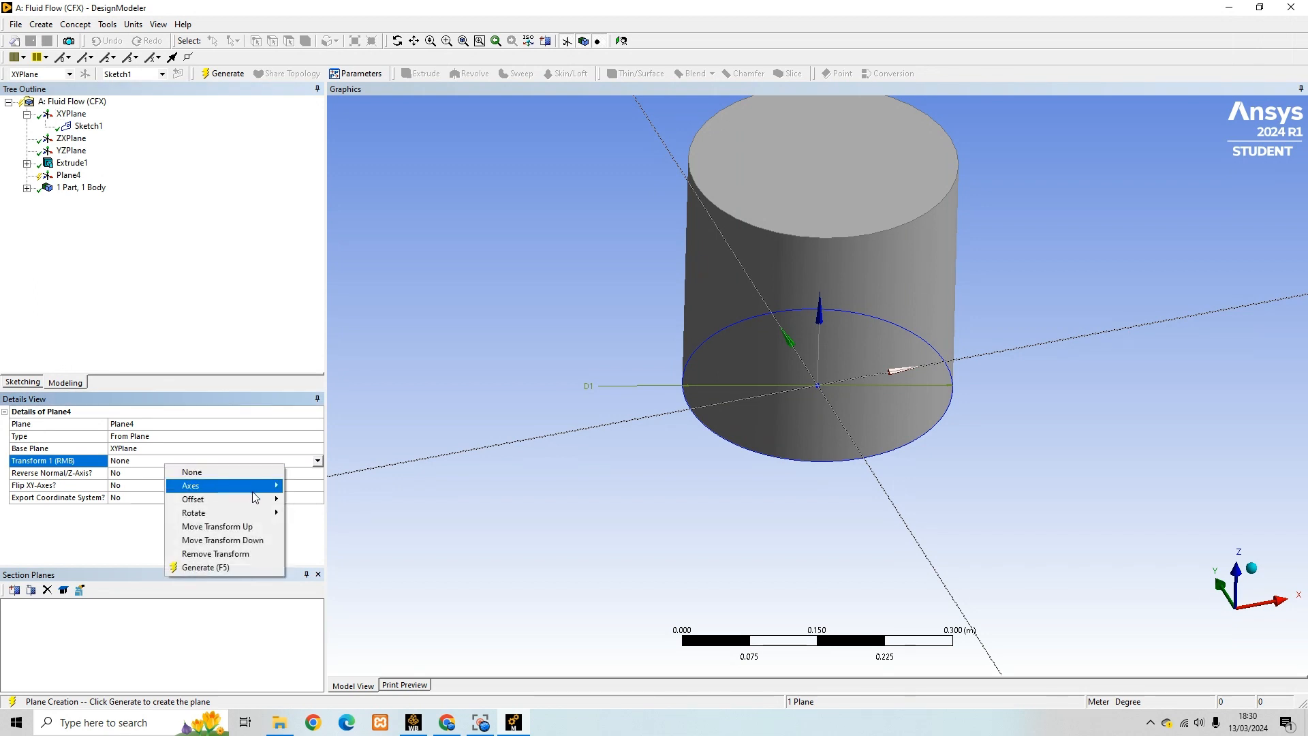
pyautogui.moveTo(254, 499)
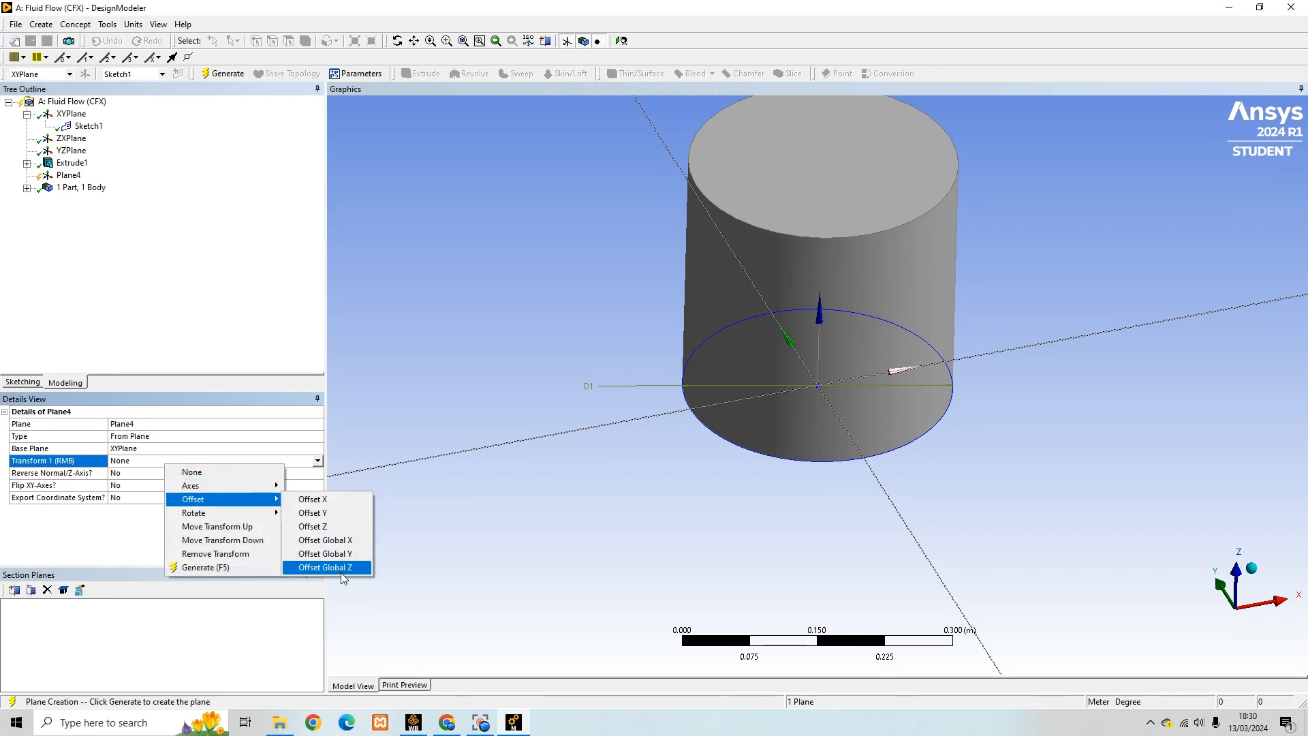
pyautogui.click(341, 569)
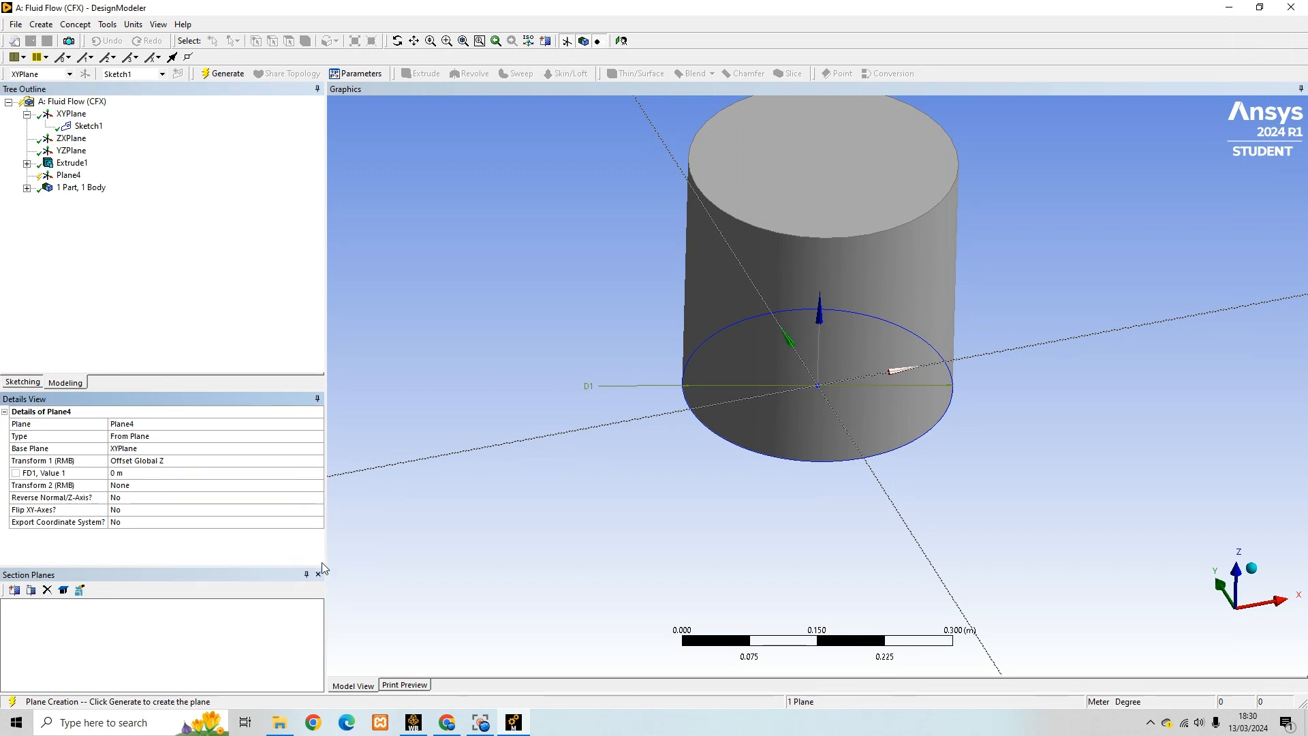
# Set the new plane's global Z offset to 0.15 m and generate the plane
pyautogui.click(147, 475)
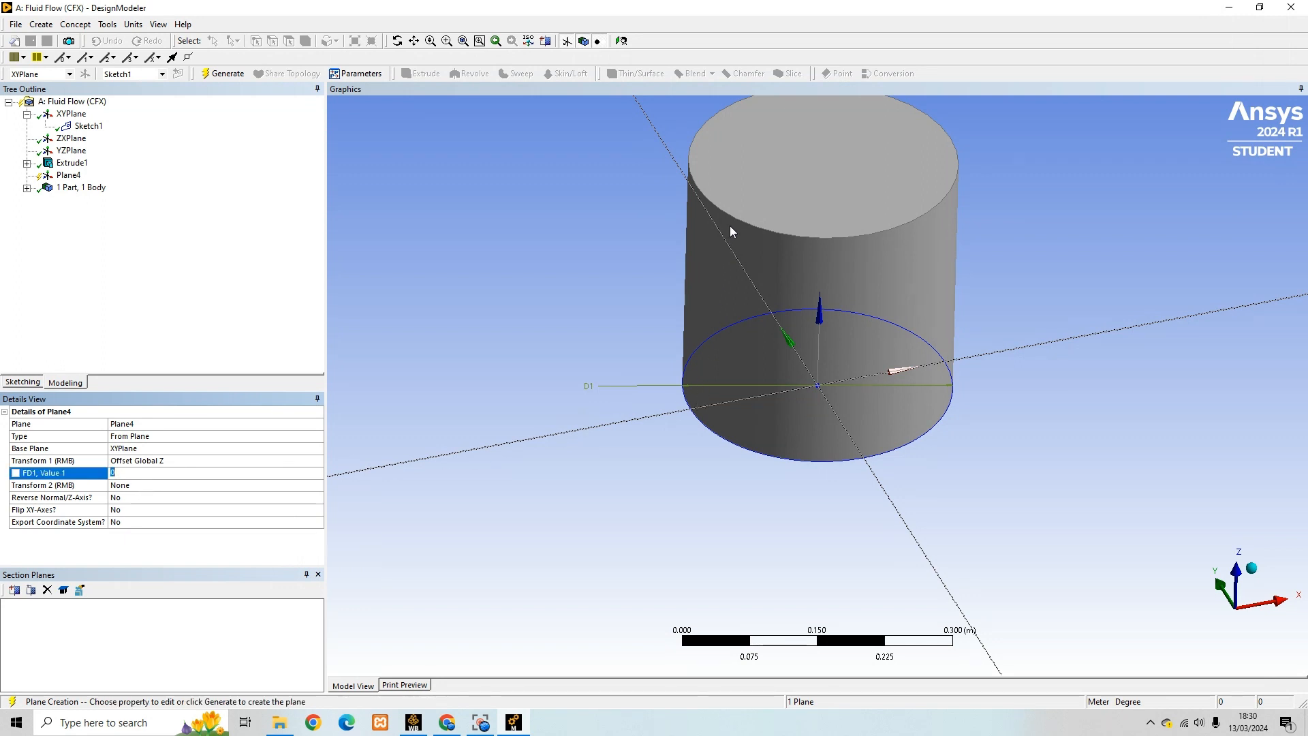
pyautogui.write('0.15')
pyautogui.press('Return')
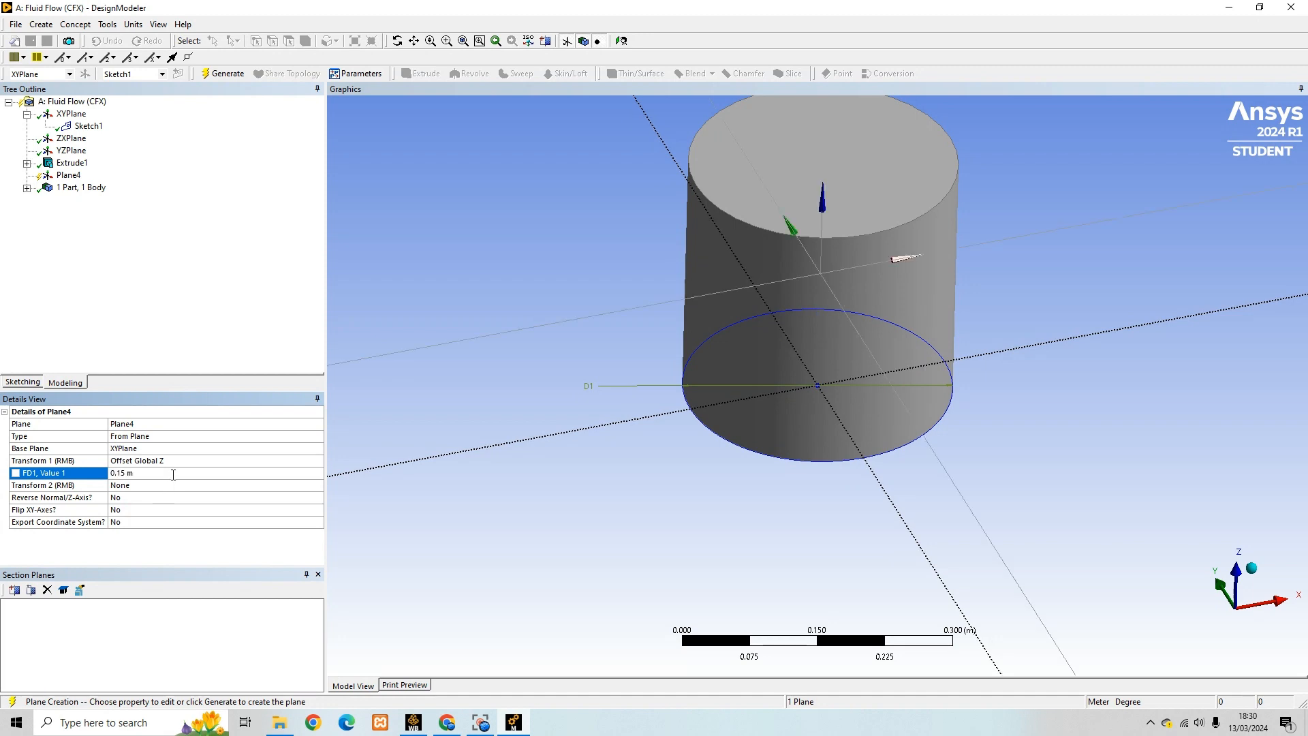
pyautogui.moveTo(485, 431)
pyautogui.mouseDown(button='middle')
pyautogui.moveTo(502, 392)
pyautogui.moveTo(488, 415)
pyautogui.mouseUp(button='middle')
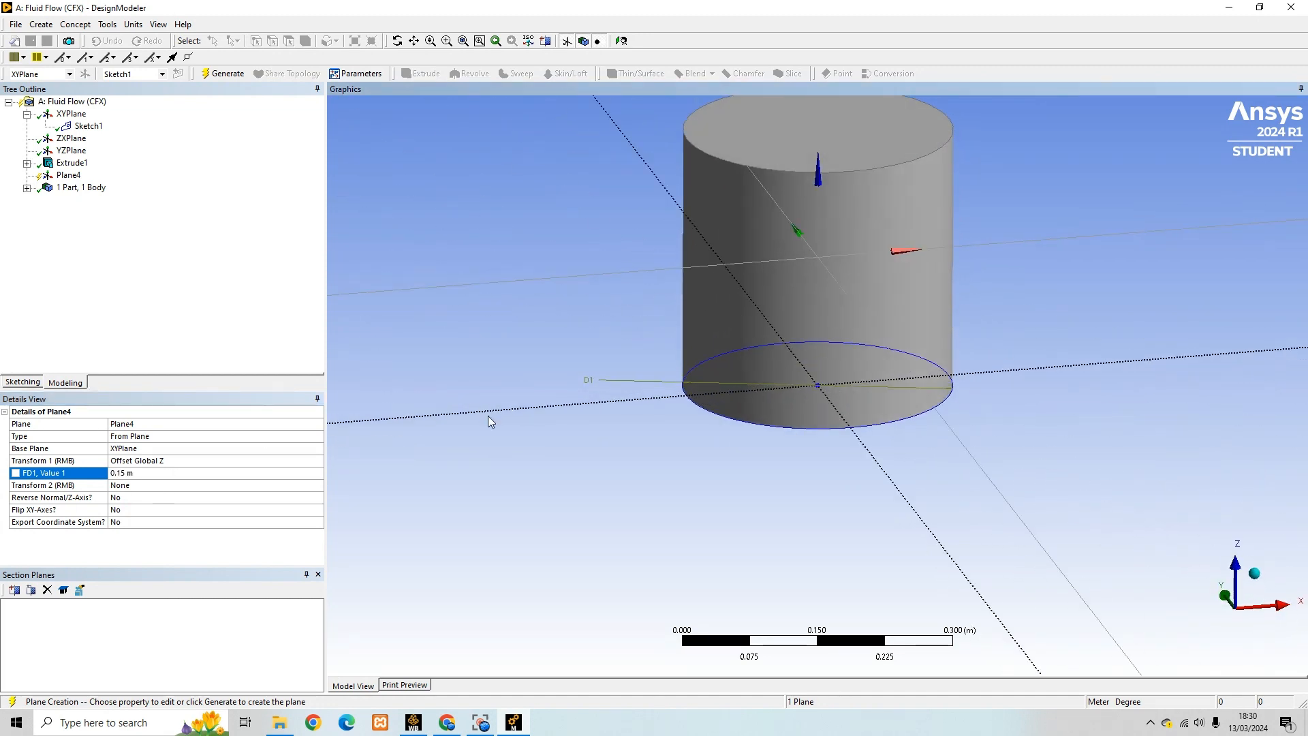
pyautogui.click(68, 175)
pyautogui.rightClick(73, 176)
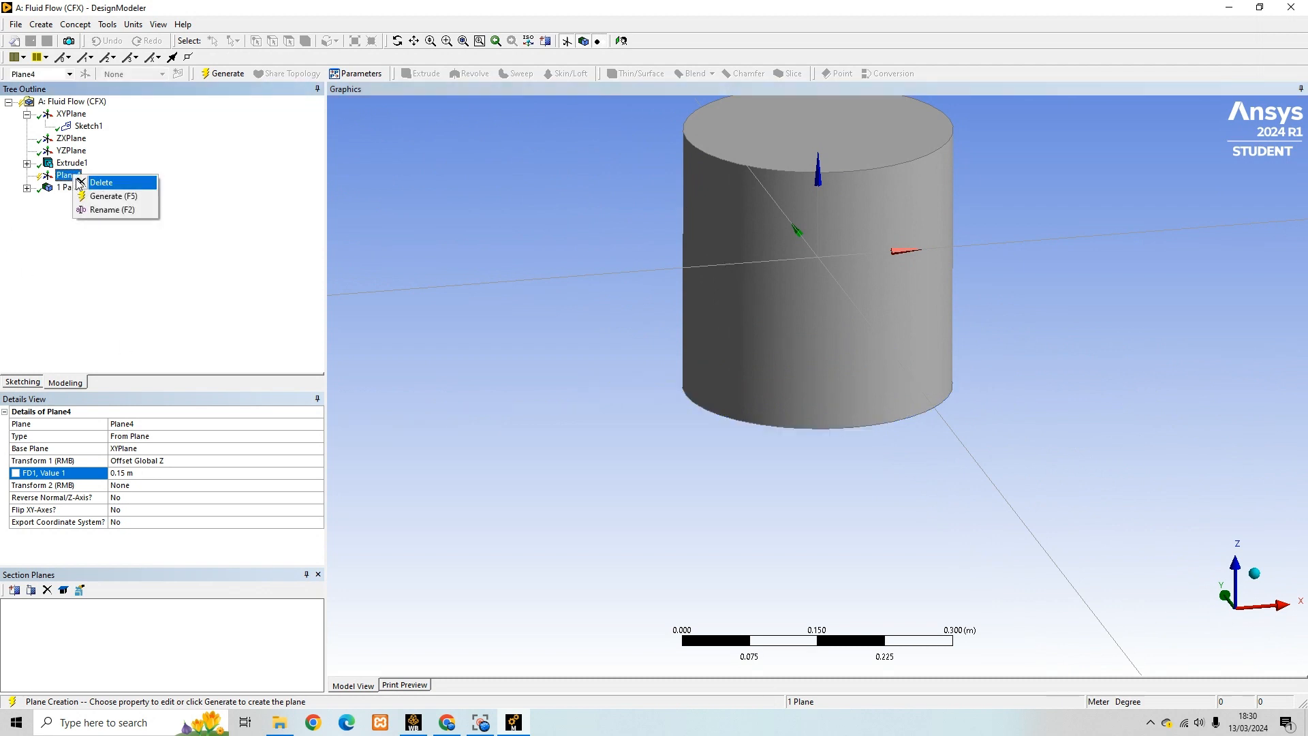
pyautogui.click(96, 196)
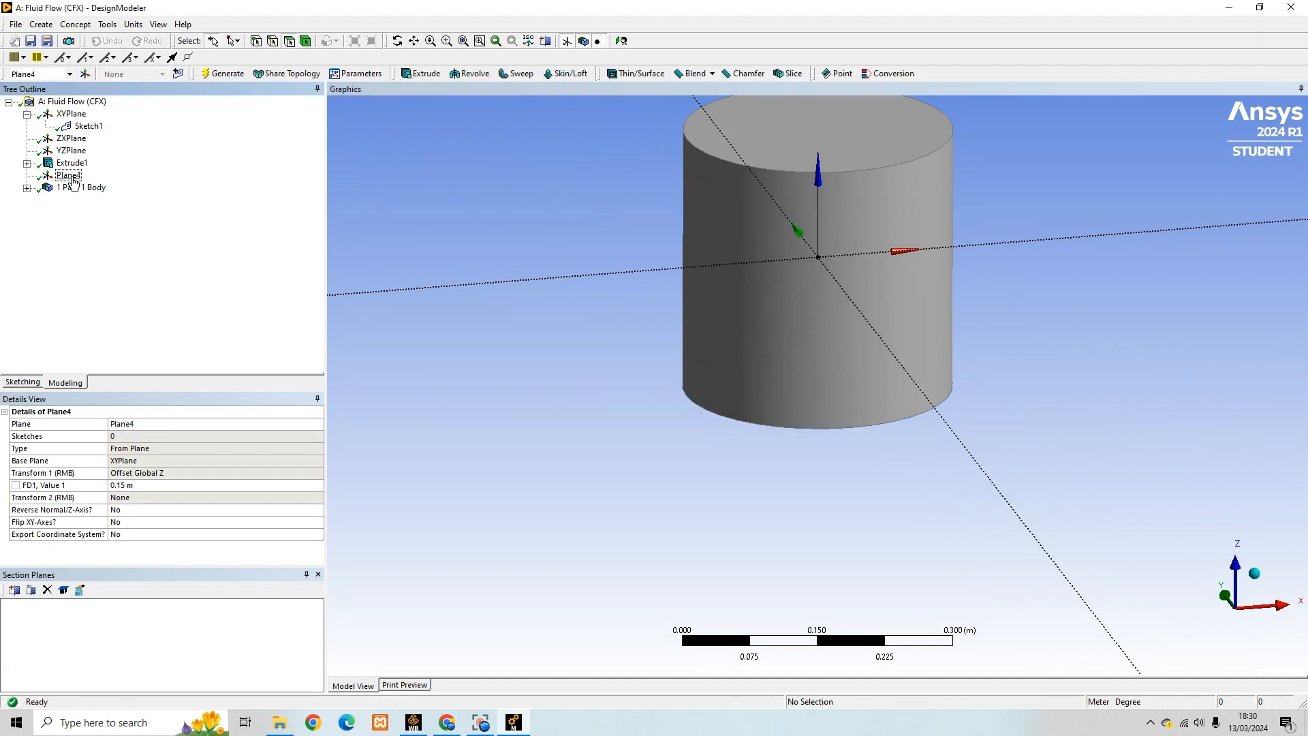
# Create a new sketch on the offset plane, viewed face-on along the Z axis
pyautogui.moveTo(648, 268)
pyautogui.mouseDown(button='middle')
pyautogui.moveTo(645, 341)
pyautogui.moveTo(704, 313)
pyautogui.moveTo(681, 321)
pyautogui.moveTo(659, 290)
pyautogui.moveTo(672, 259)
pyautogui.mouseUp(button='middle')
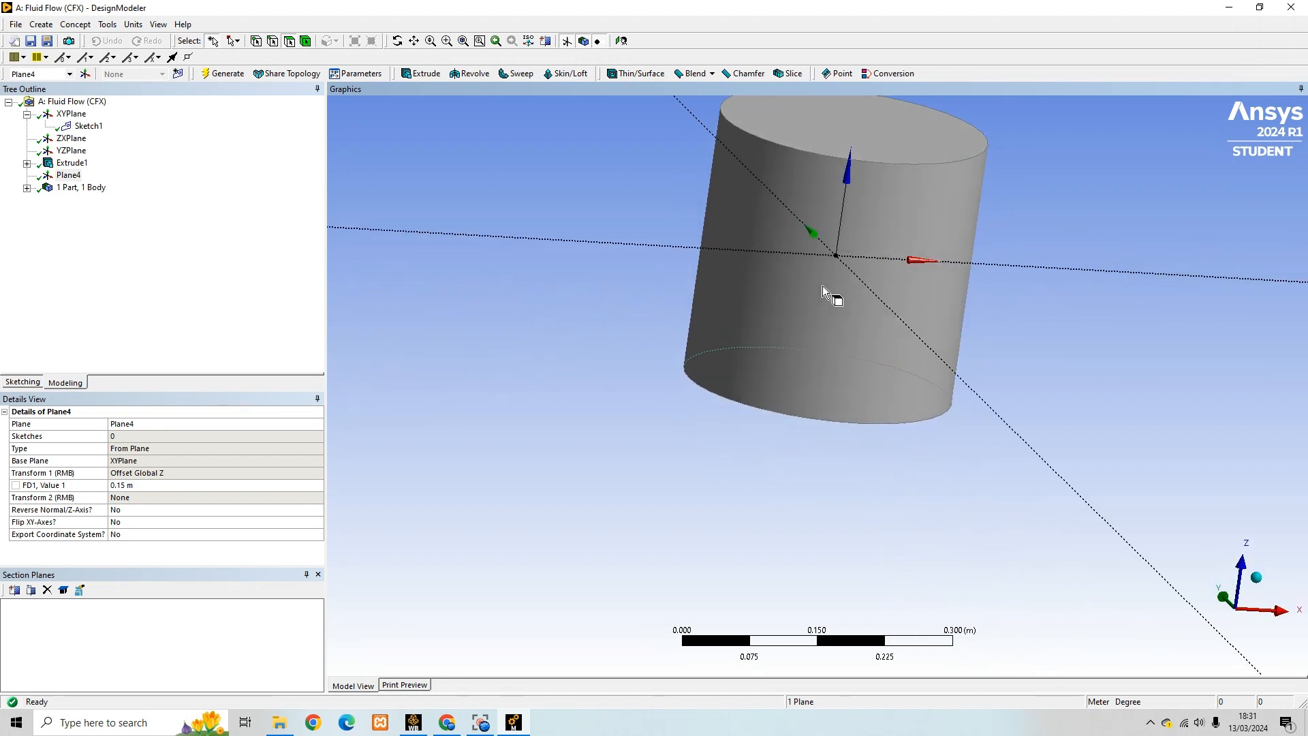
pyautogui.moveTo(826, 284); pyautogui.dragTo(789, 333, button='middle')
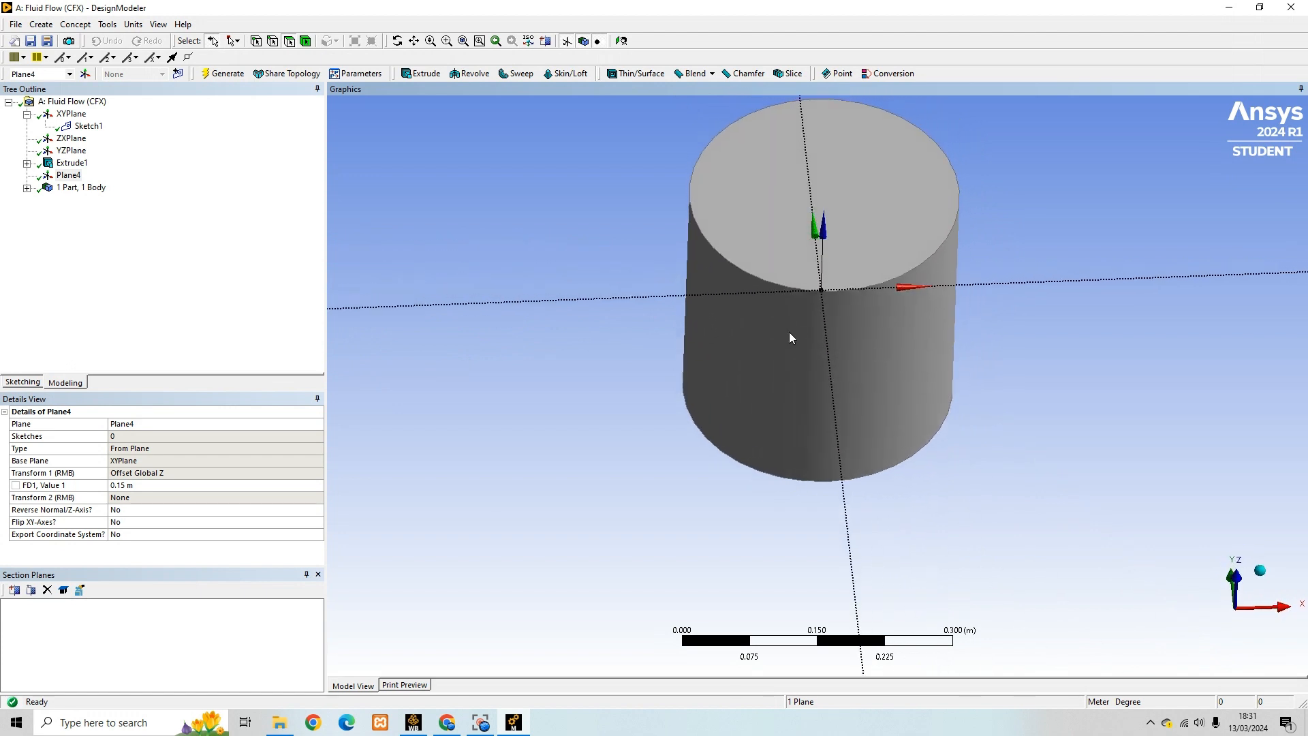
pyautogui.click(1243, 584)
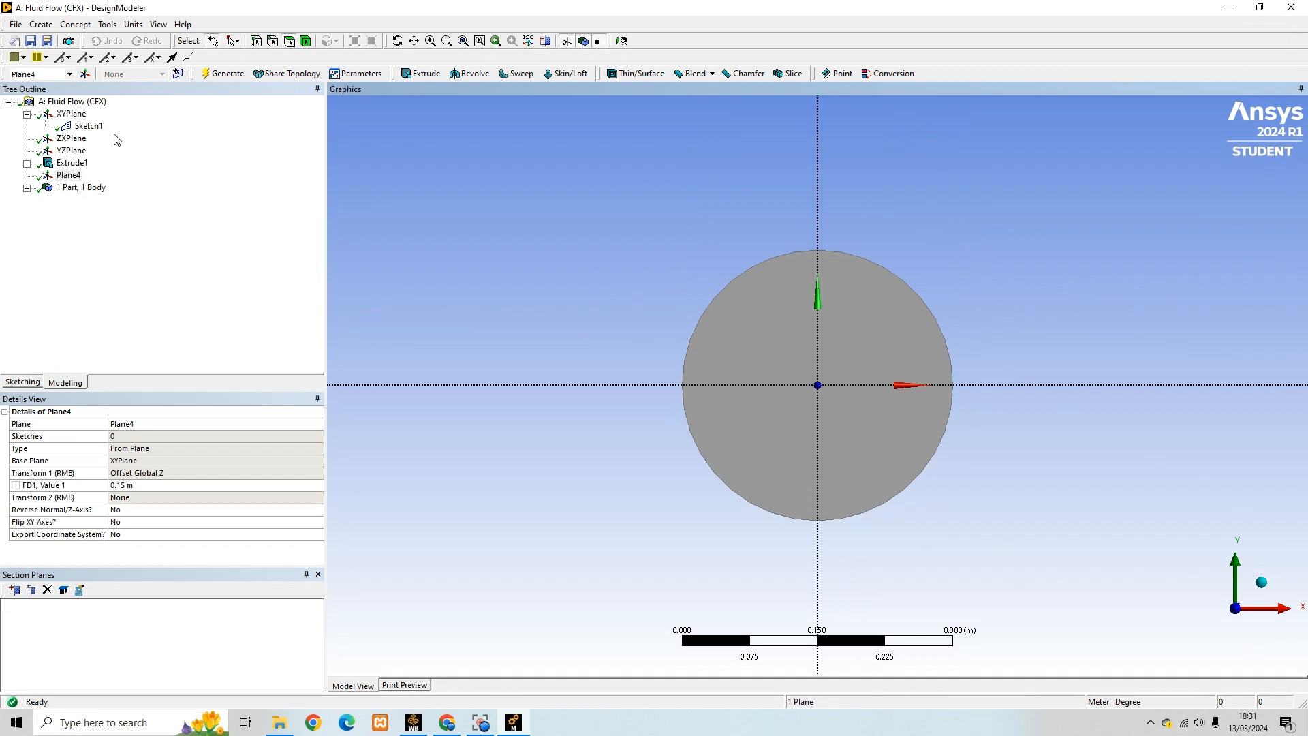
pyautogui.click(179, 74)
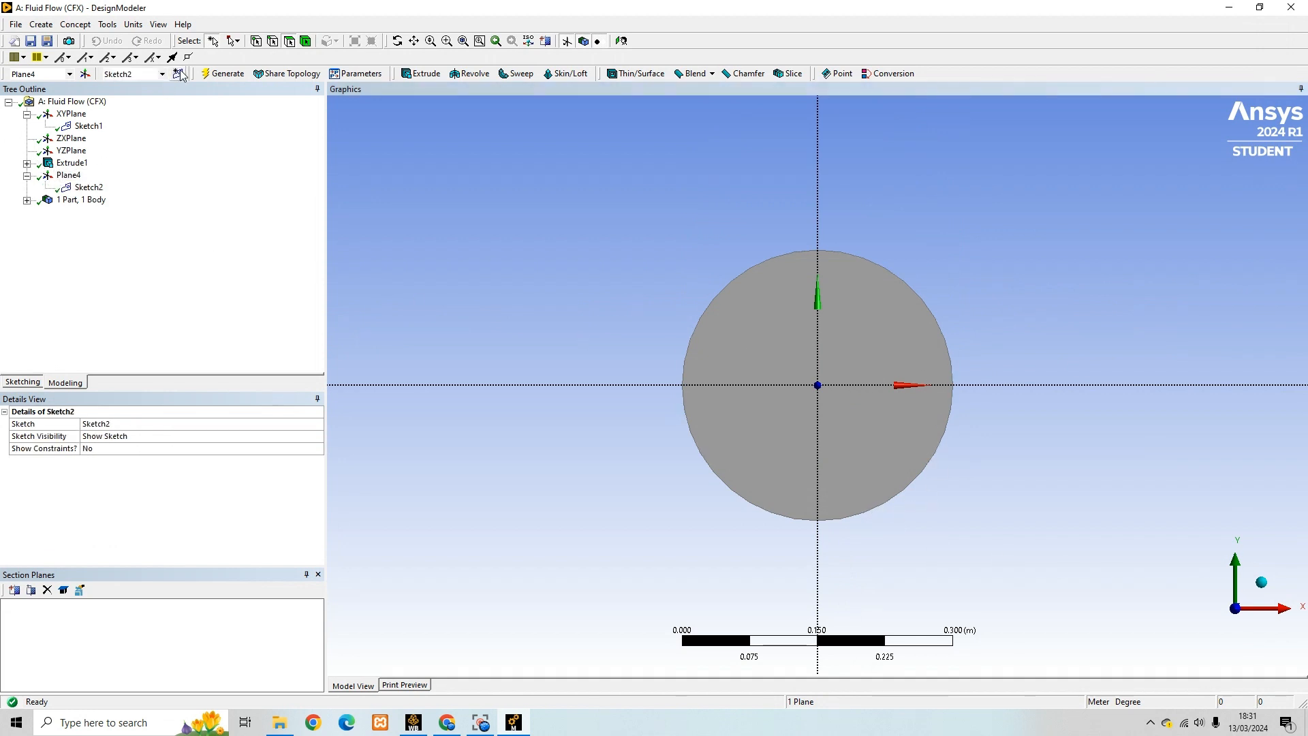
pyautogui.click(88, 187)
# Sketch a circle about 0.185 m in diameter centred on the offset plane's origin
pyautogui.click(23, 382)
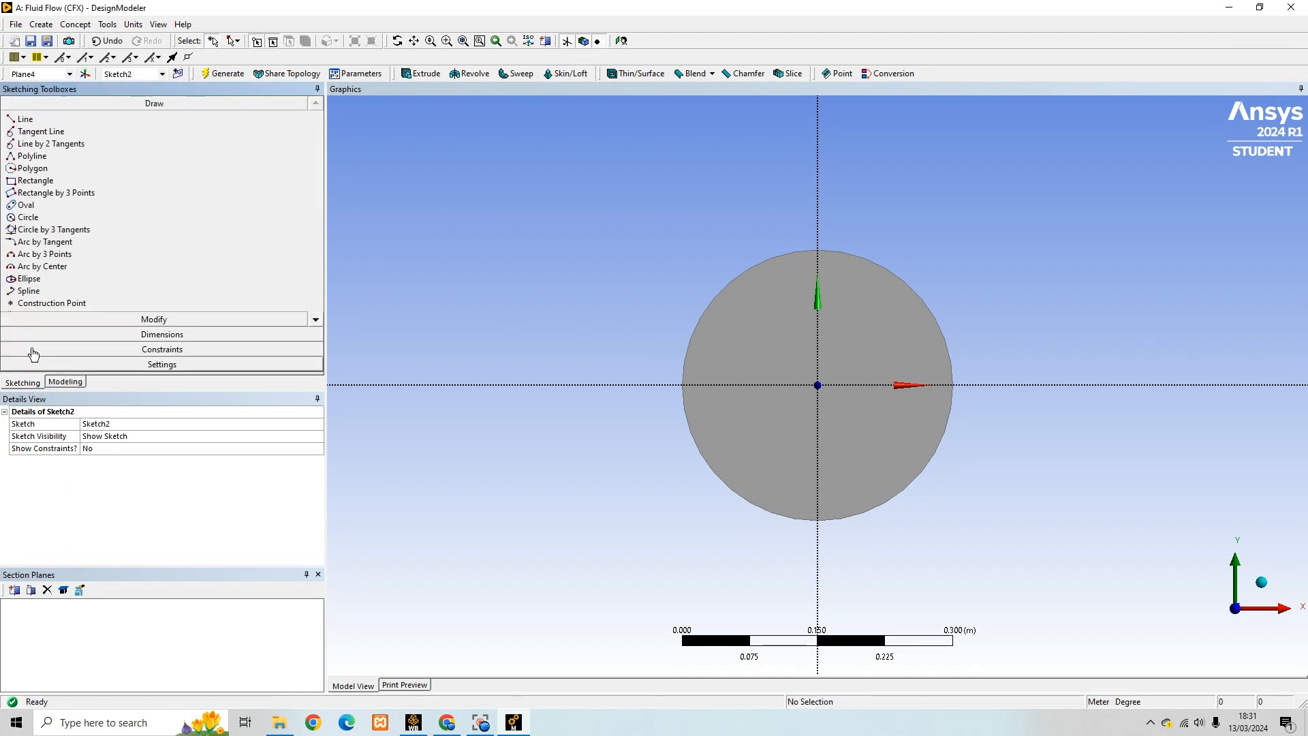
pyautogui.click(29, 218)
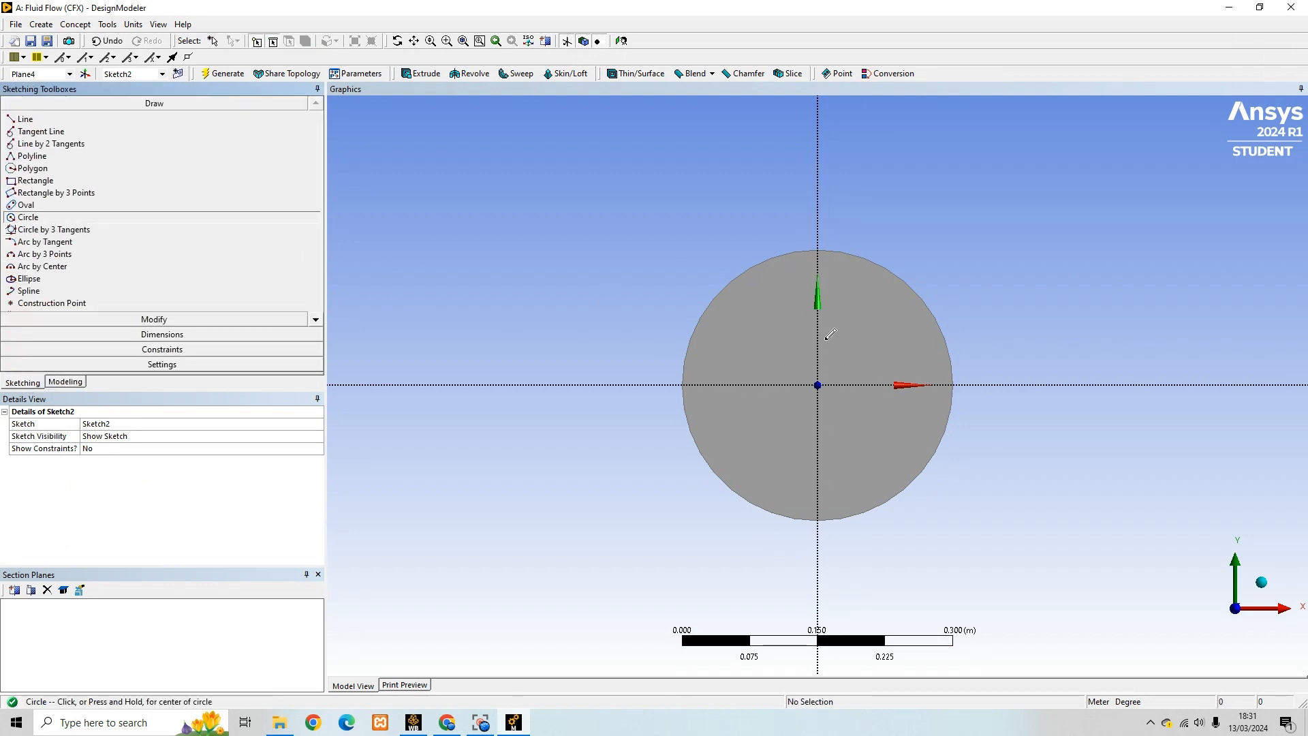
pyautogui.click(817, 385)
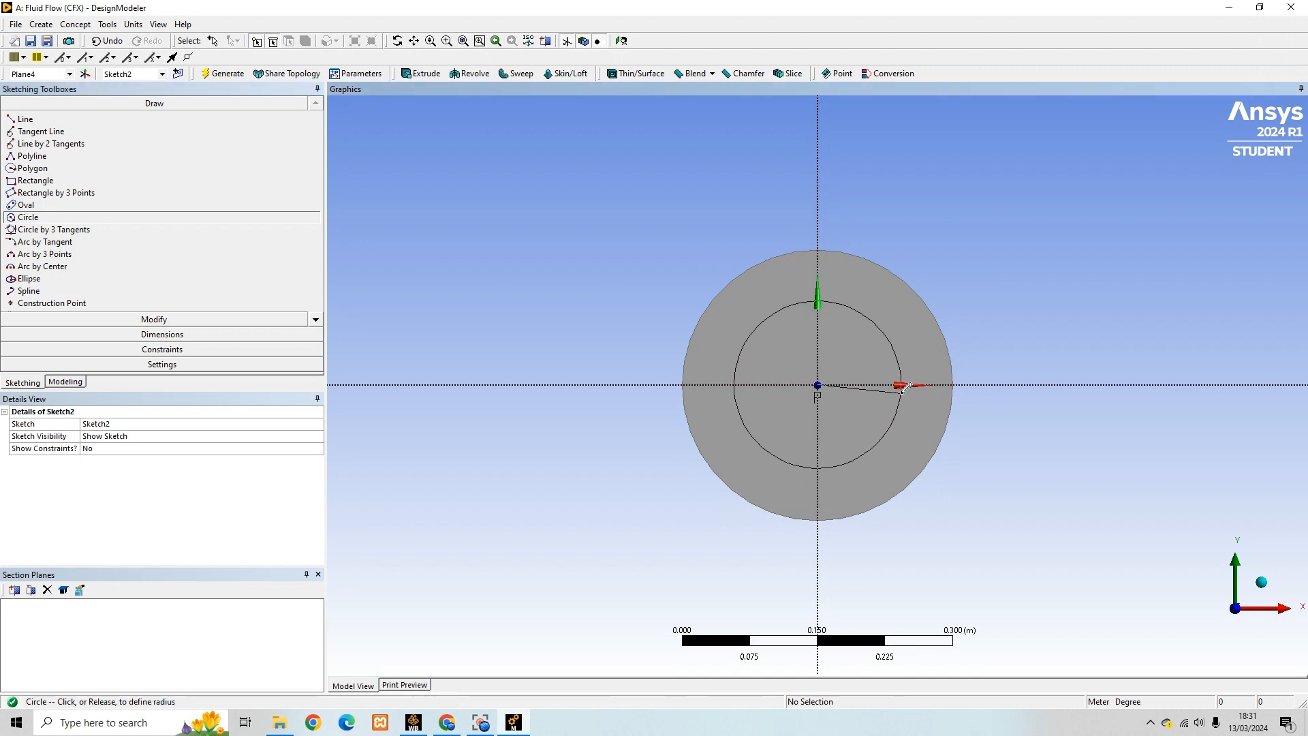
pyautogui.click(902, 386)
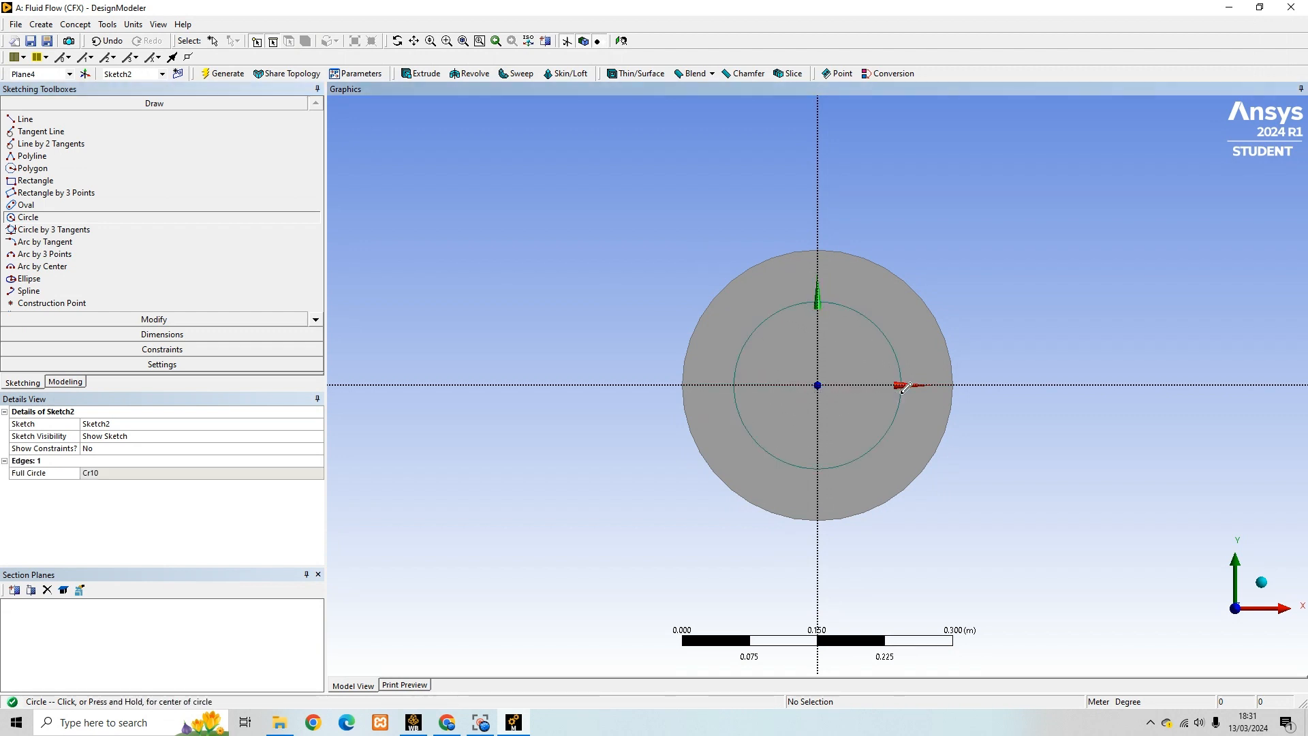
# Dimension the inner circle's diameter and set it to 0.2 m
pyautogui.click(161, 334)
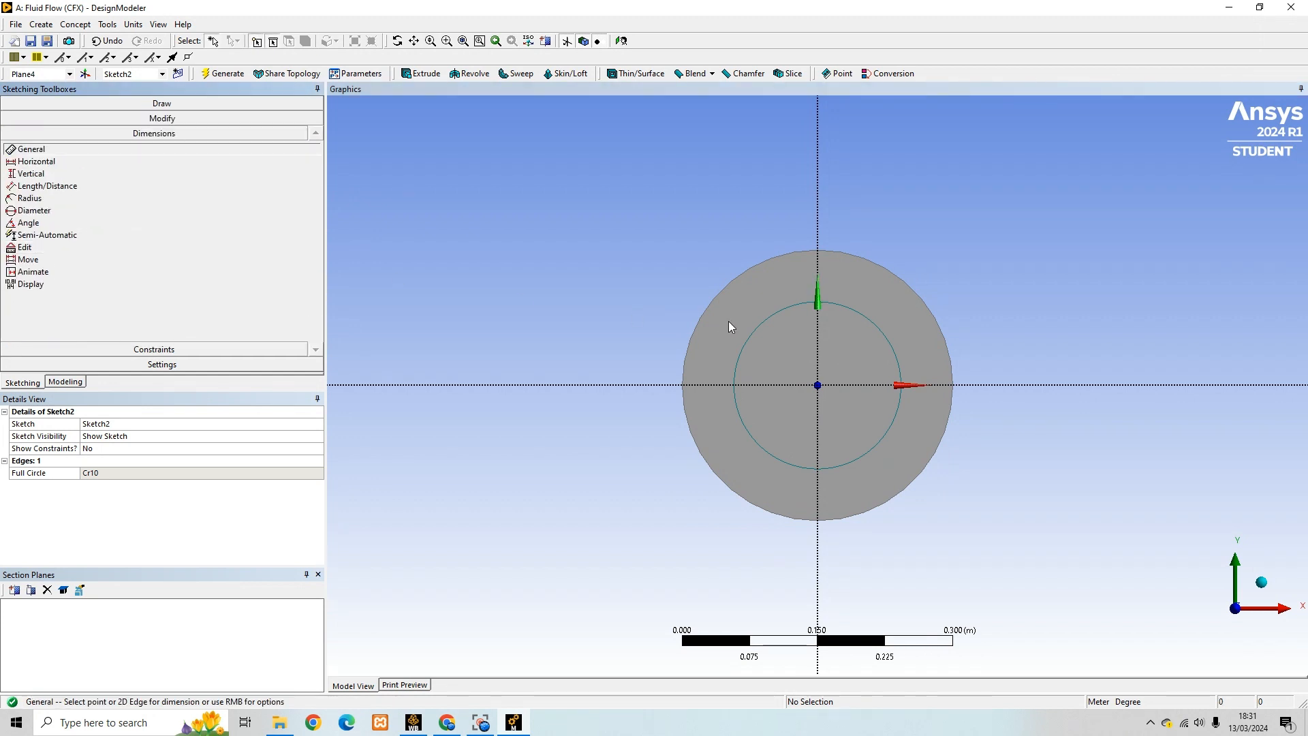
pyautogui.click(753, 330)
pyautogui.click(660, 304)
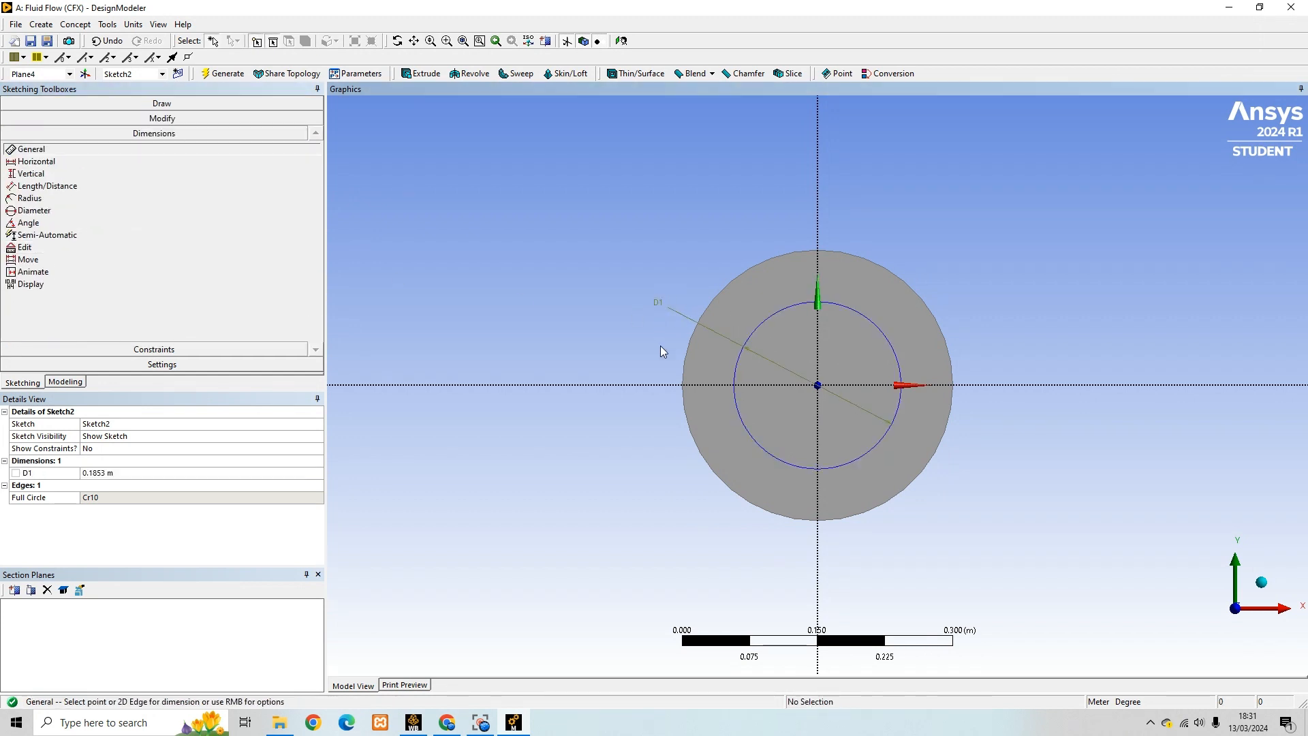
pyautogui.moveTo(661, 367); pyautogui.dragTo(668, 316, button='middle')
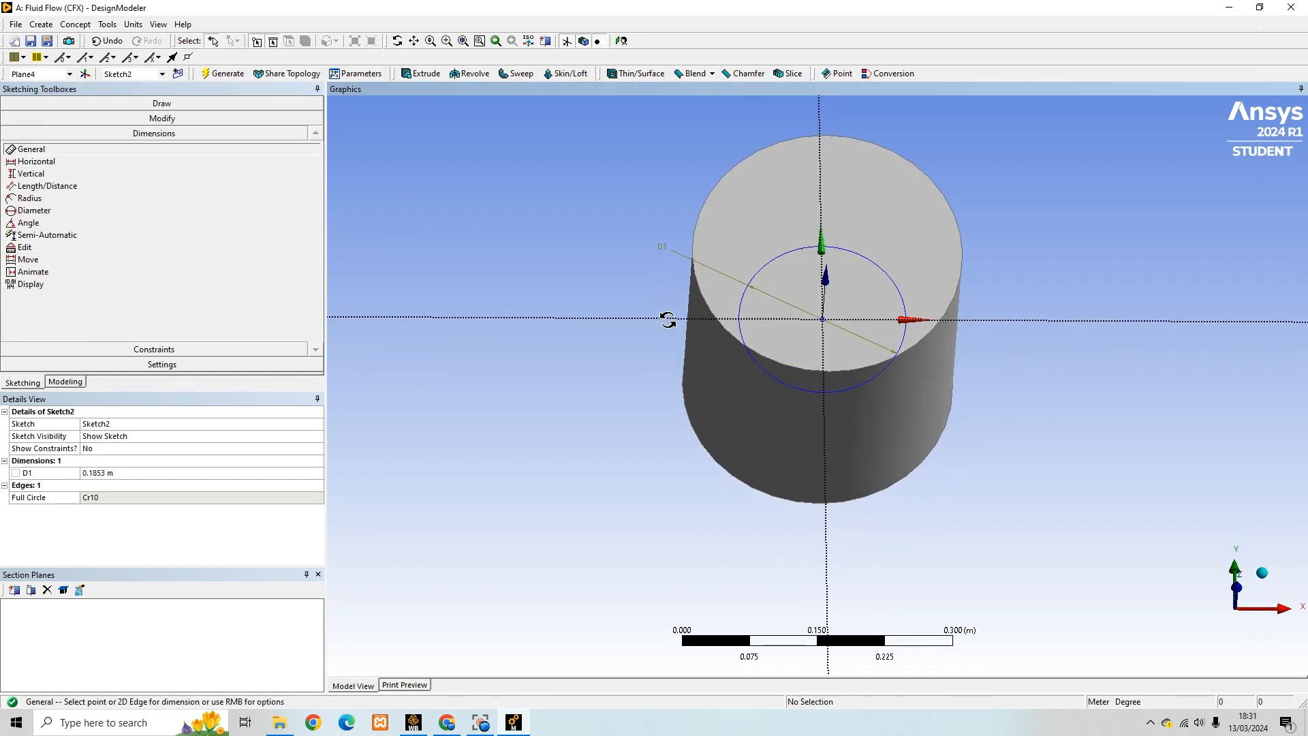
pyautogui.click(119, 472)
pyautogui.write('0.2')
pyautogui.press('Return')
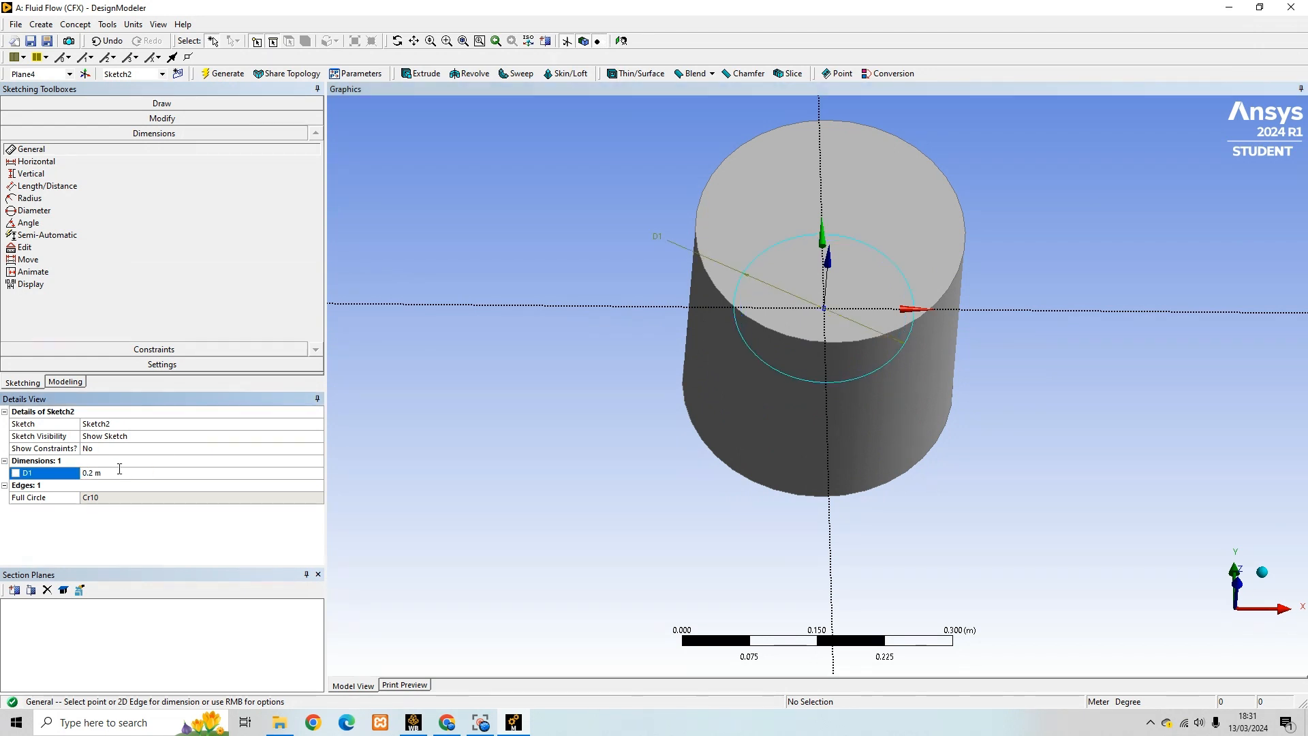
# Start an extrude of the 0.2 m circle sketch with the operation set to Cut Material
pyautogui.moveTo(733, 433); pyautogui.dragTo(733, 374, button='middle')
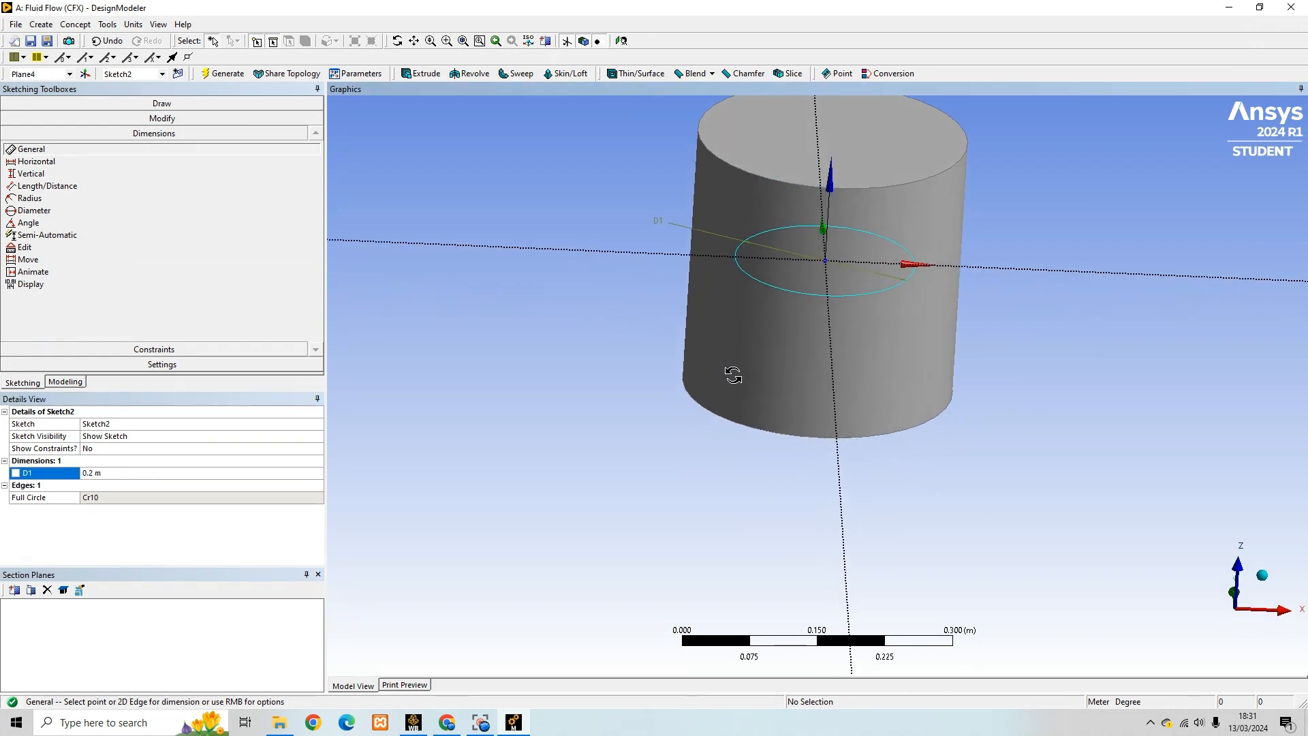
pyautogui.click(74, 384)
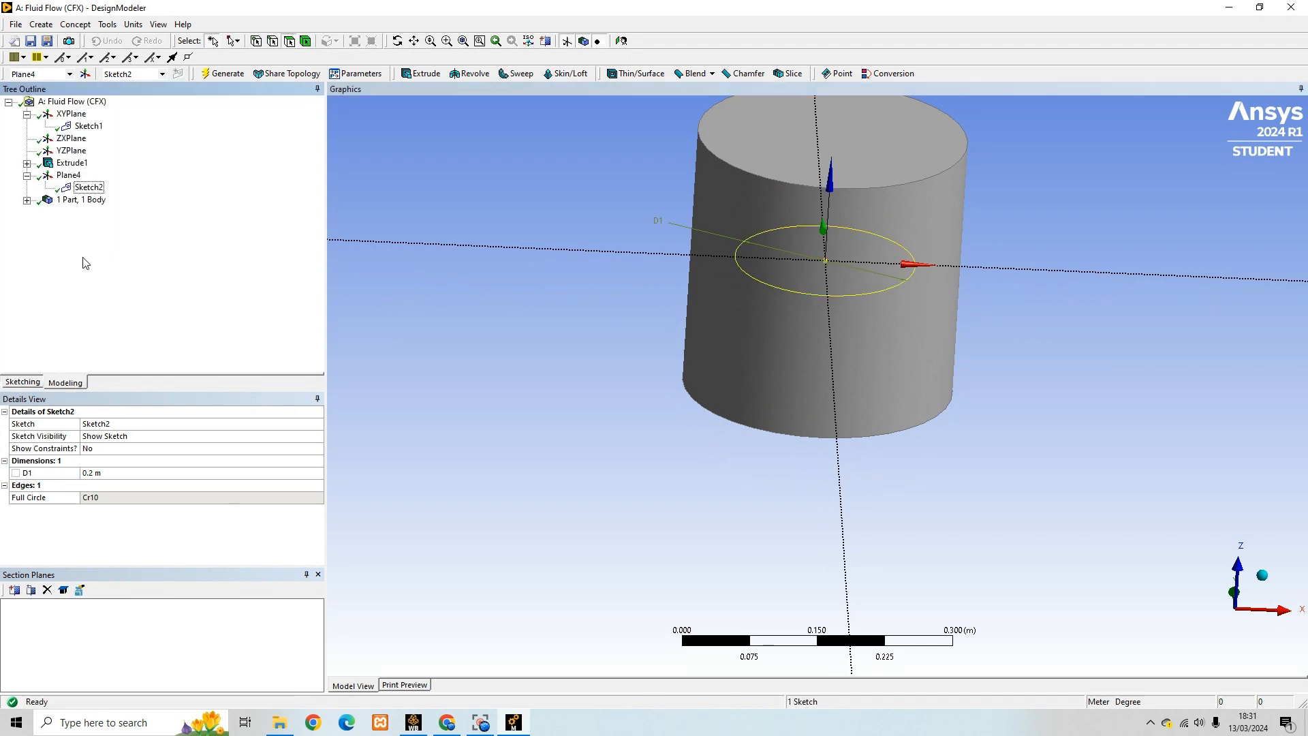
pyautogui.click(88, 187)
pyautogui.click(407, 75)
pyautogui.click(139, 436)
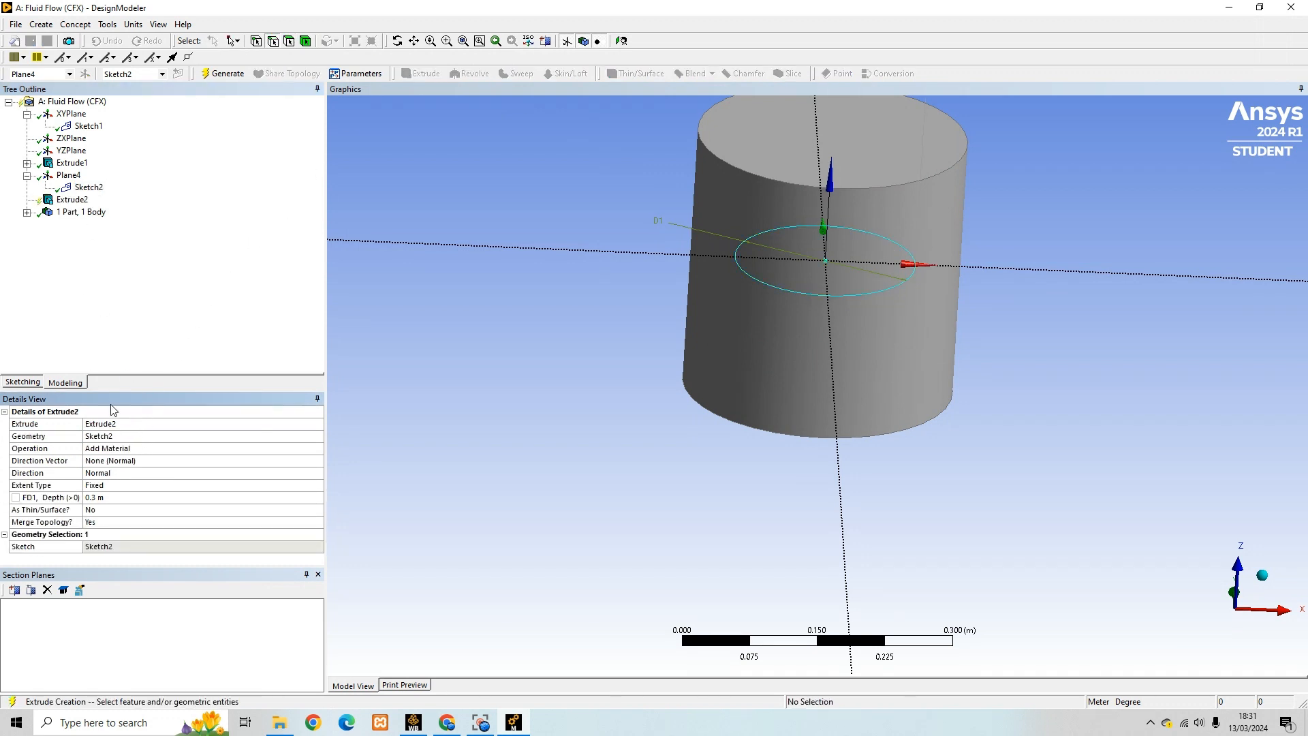
pyautogui.click(139, 450)
pyautogui.click(317, 449)
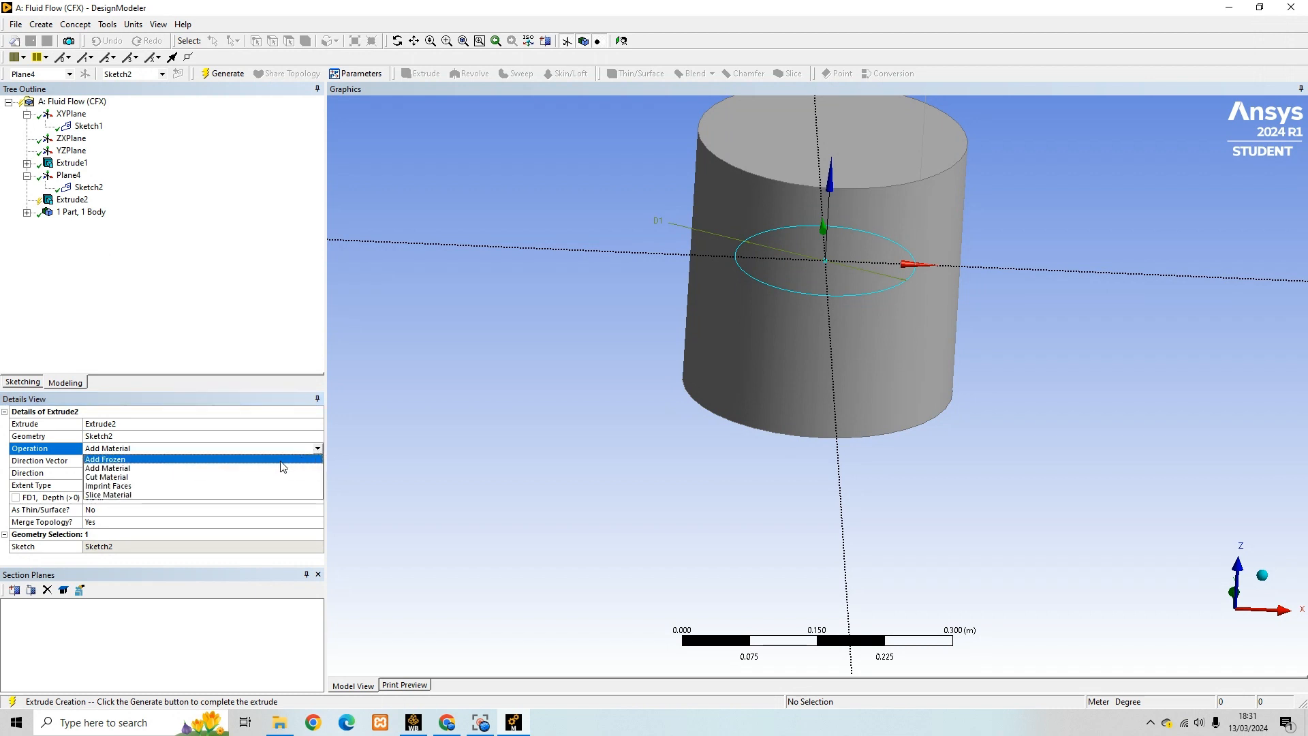
pyautogui.click(223, 470)
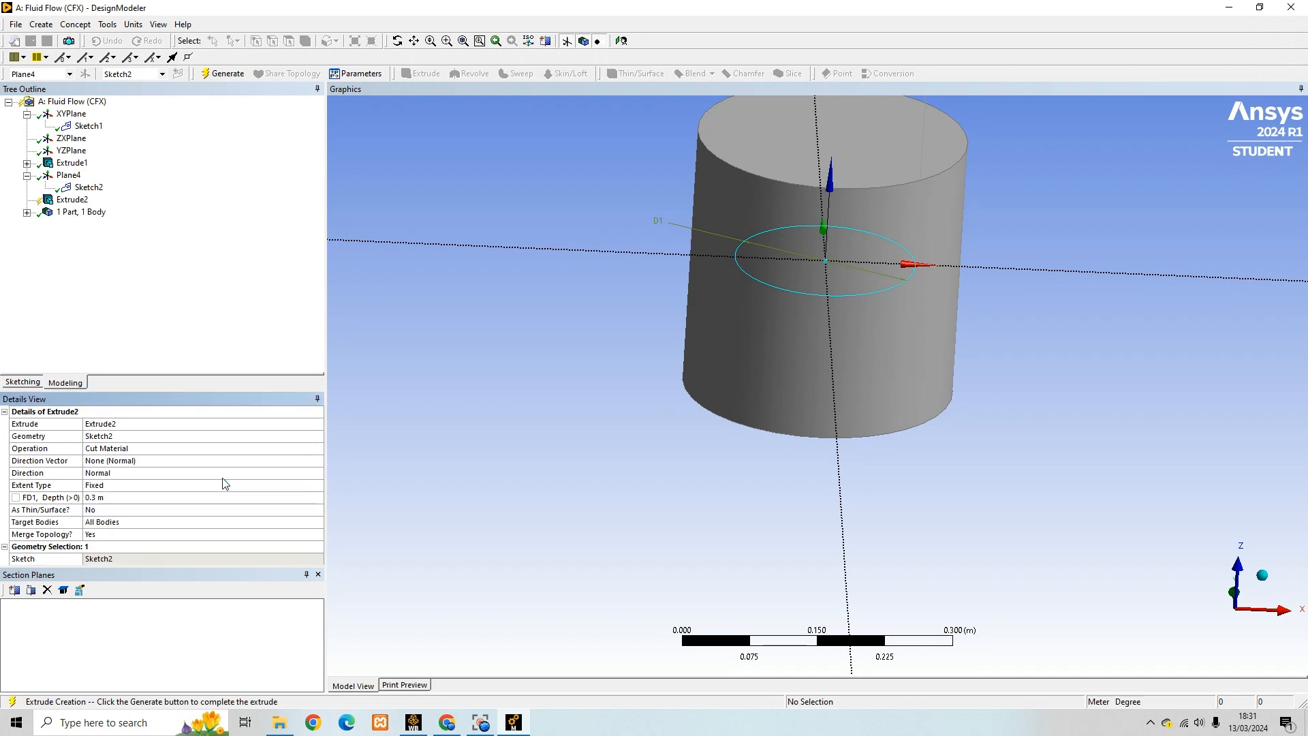
# Set the cut's direction to Both - Symmetric and its depth to 0.02 m, and generate the extrude
pyautogui.click(141, 476)
pyautogui.click(317, 474)
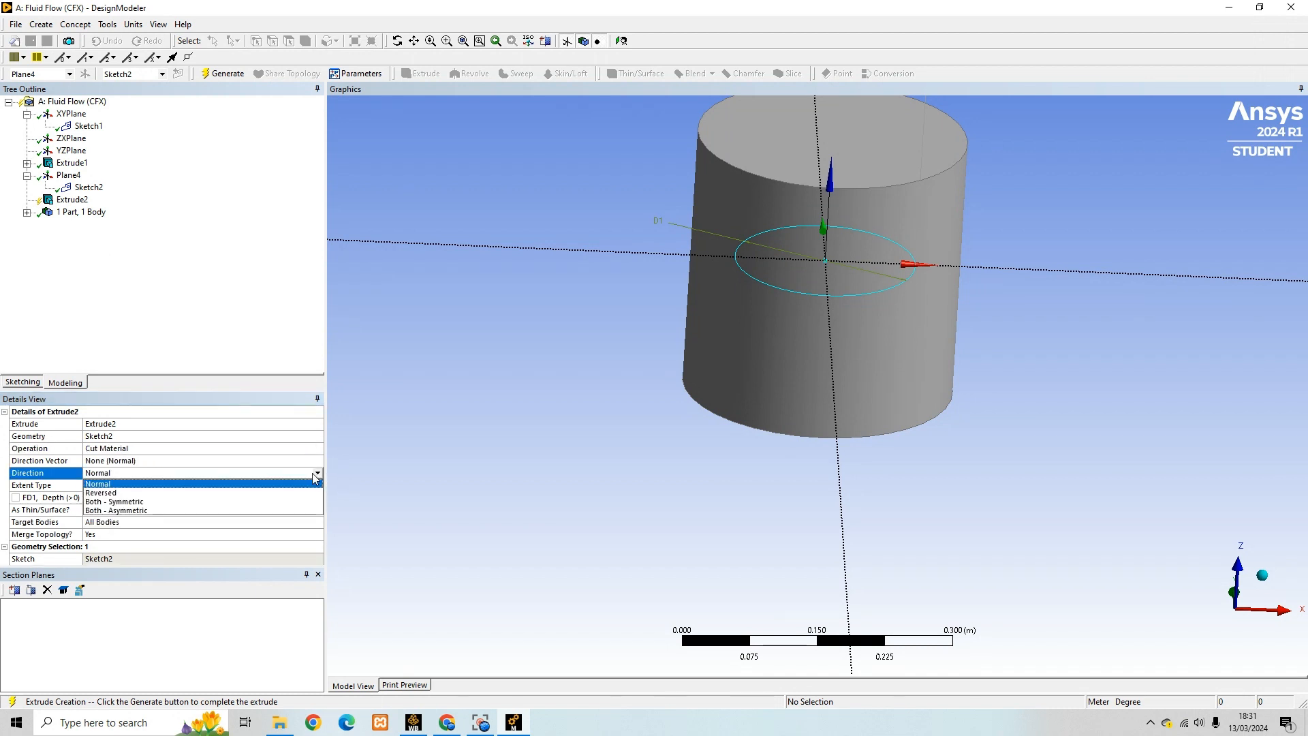
pyautogui.click(253, 503)
pyautogui.click(170, 498)
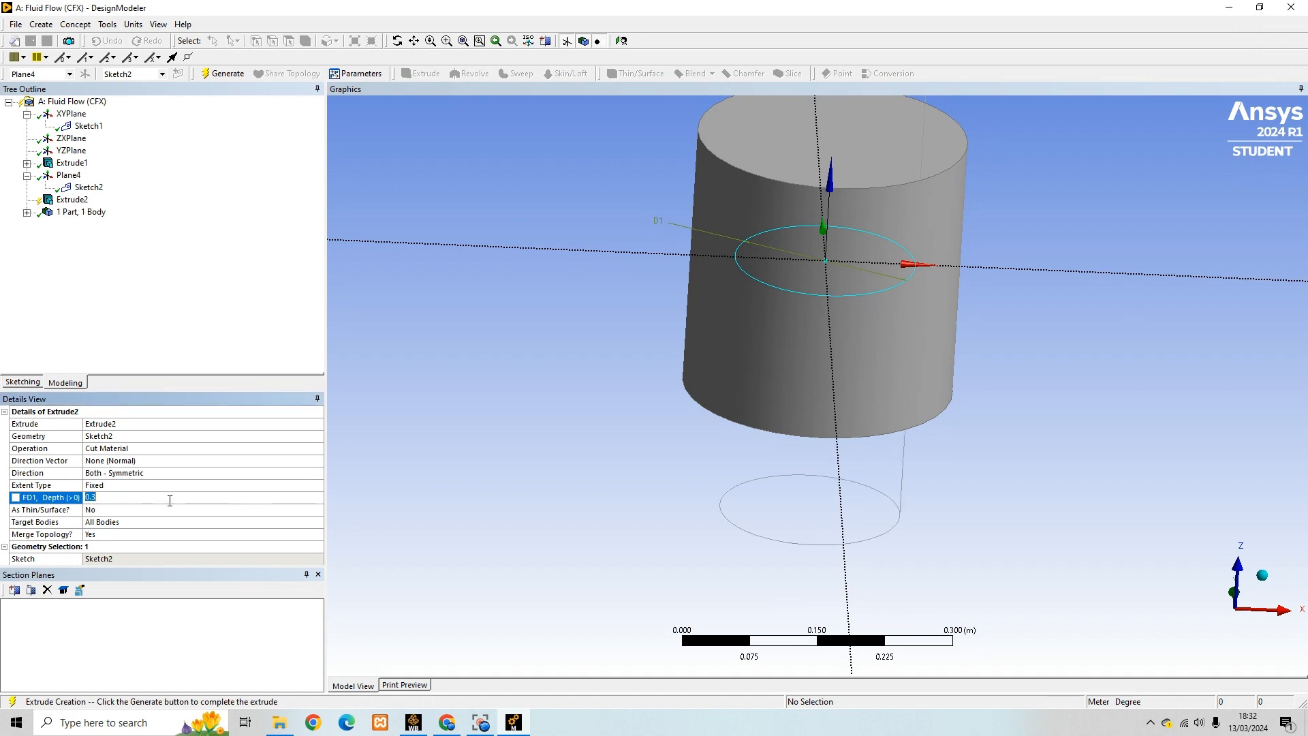
pyautogui.write('0.02')
pyautogui.press('Return')
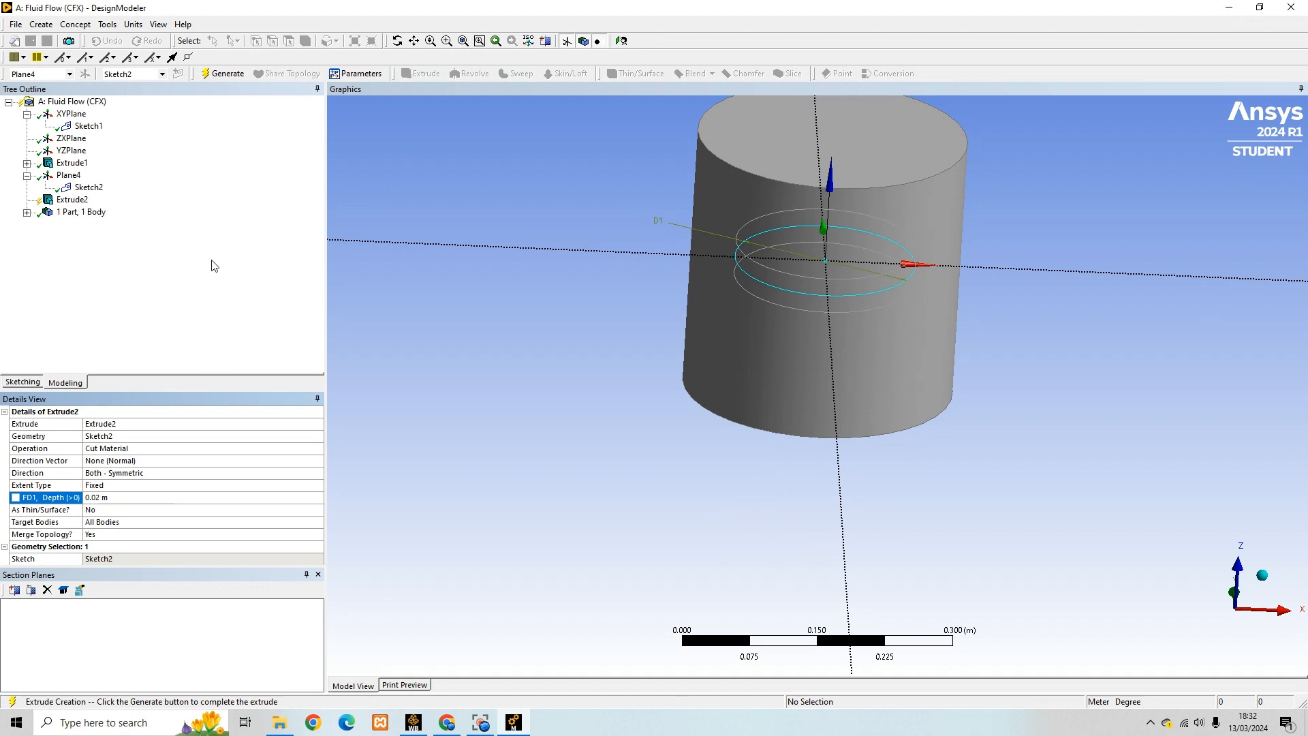
pyautogui.rightClick(86, 202)
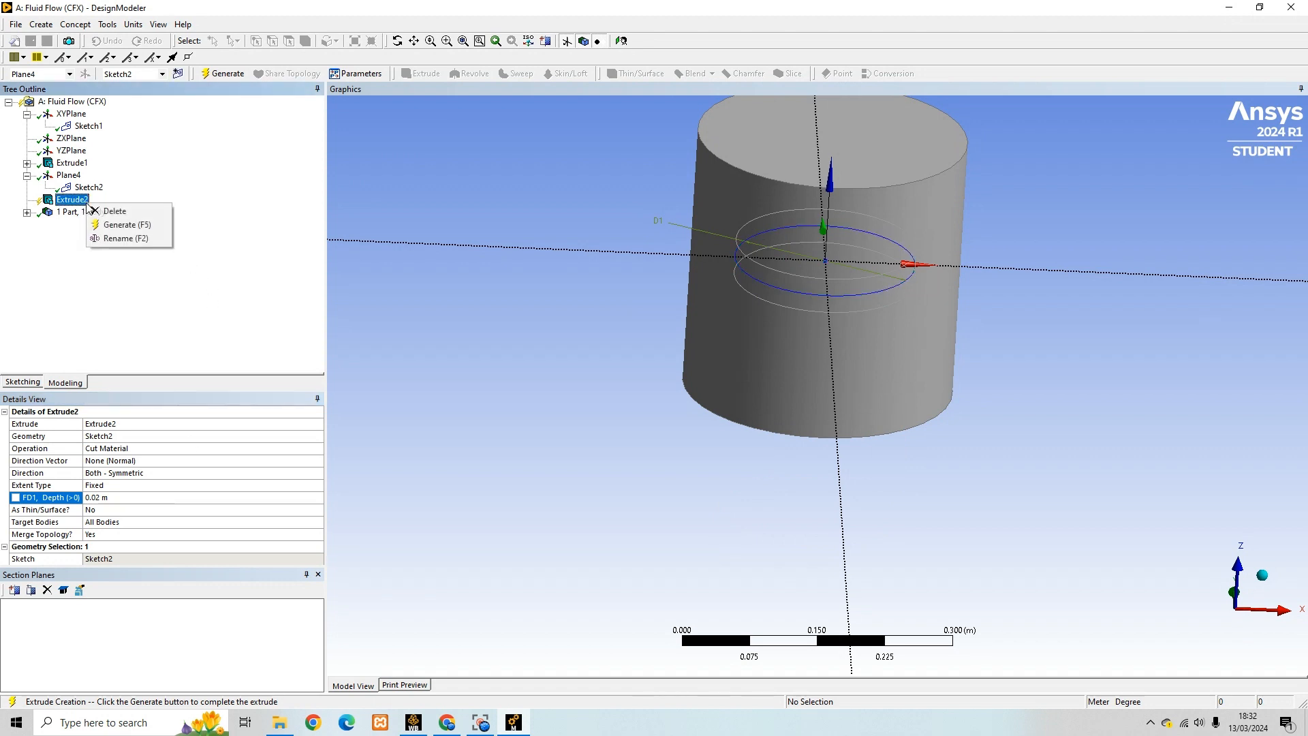
pyautogui.click(126, 225)
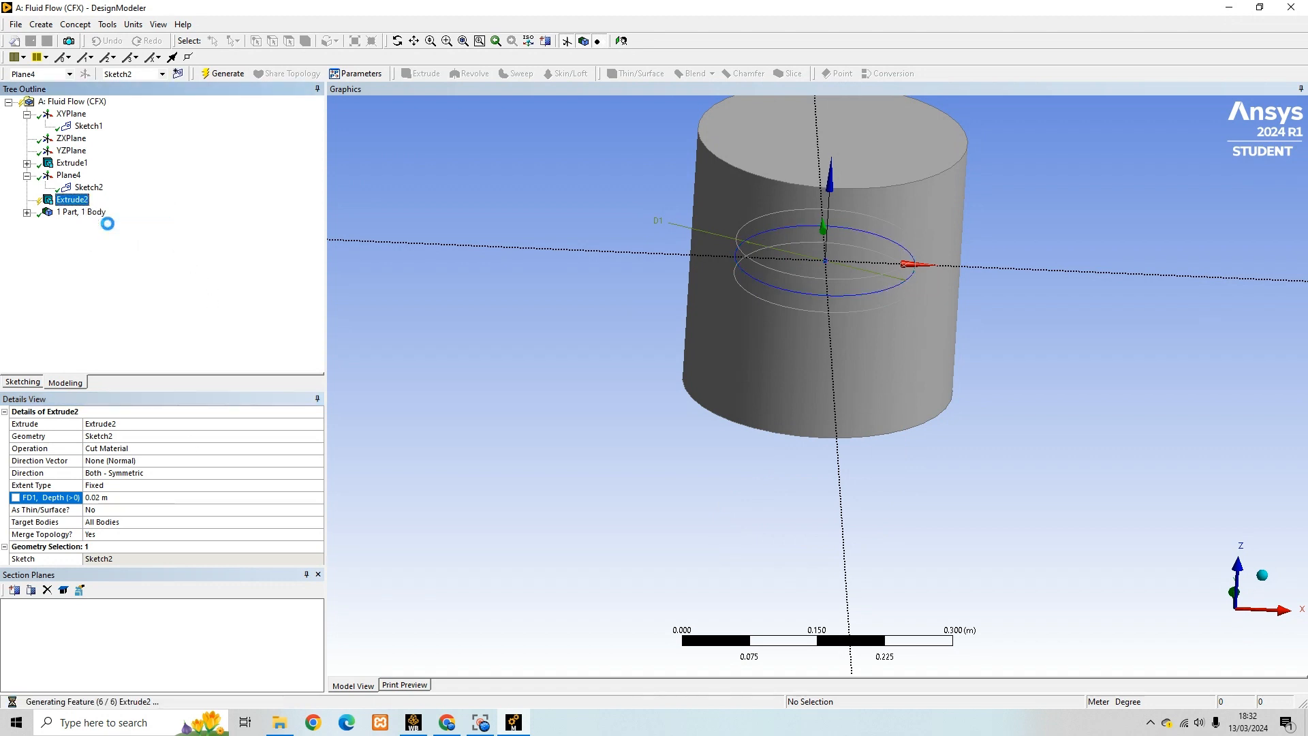
pyautogui.moveTo(632, 362); pyautogui.dragTo(611, 357, button='middle')
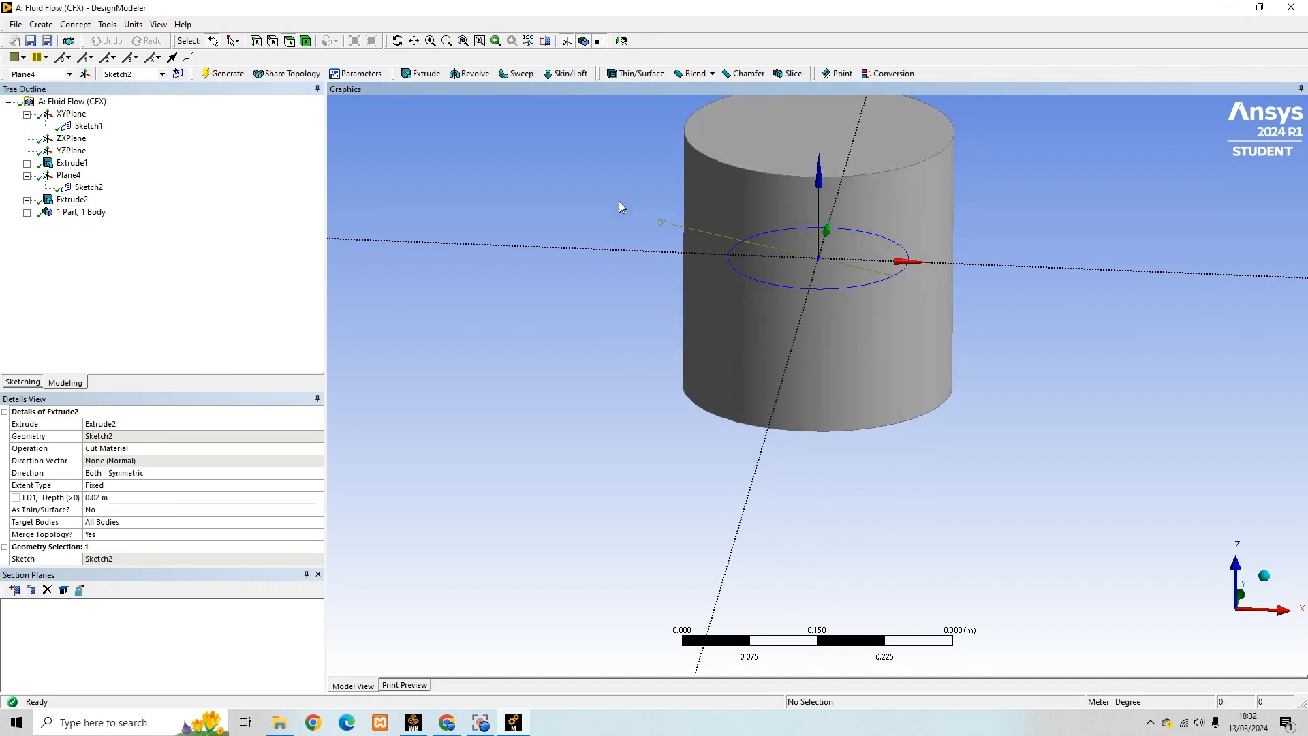
# Create a vertical section plane through the tank's middle and inspect the cut cavity inside
pyautogui.click(548, 42)
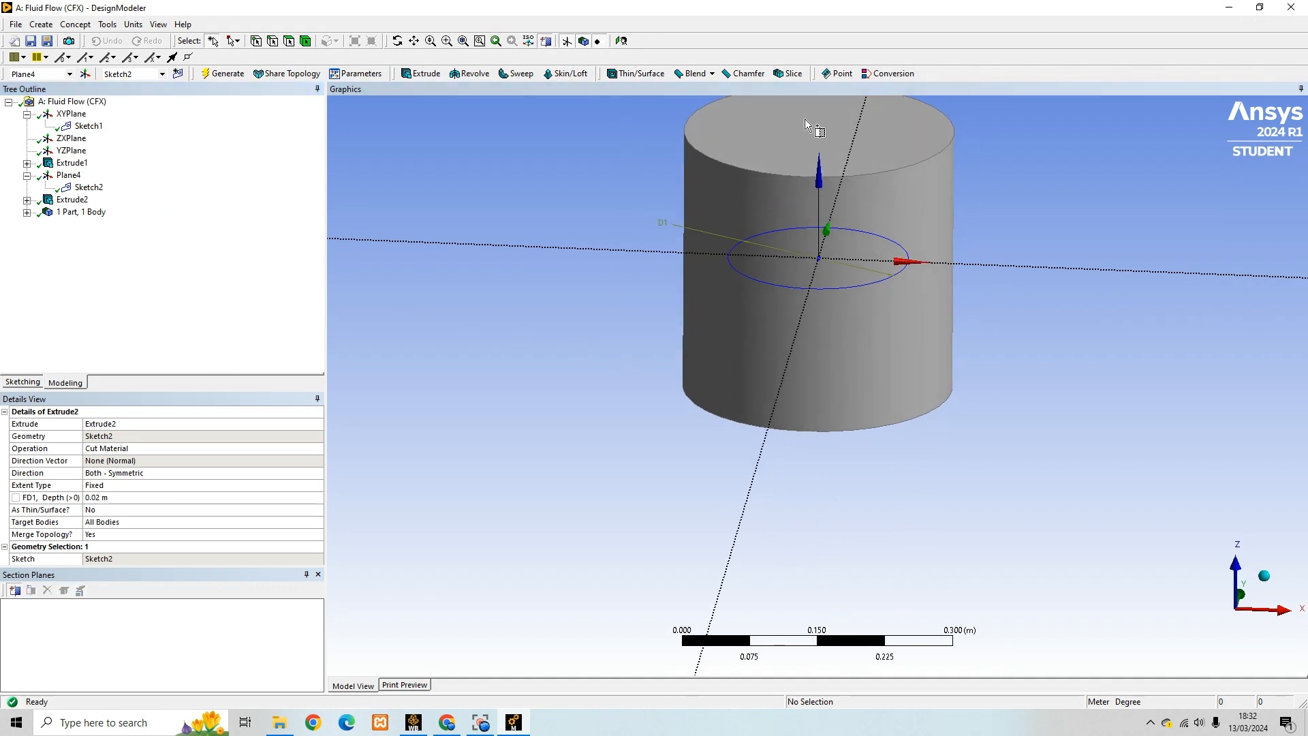
pyautogui.moveTo(804, 119); pyautogui.dragTo(830, 449)
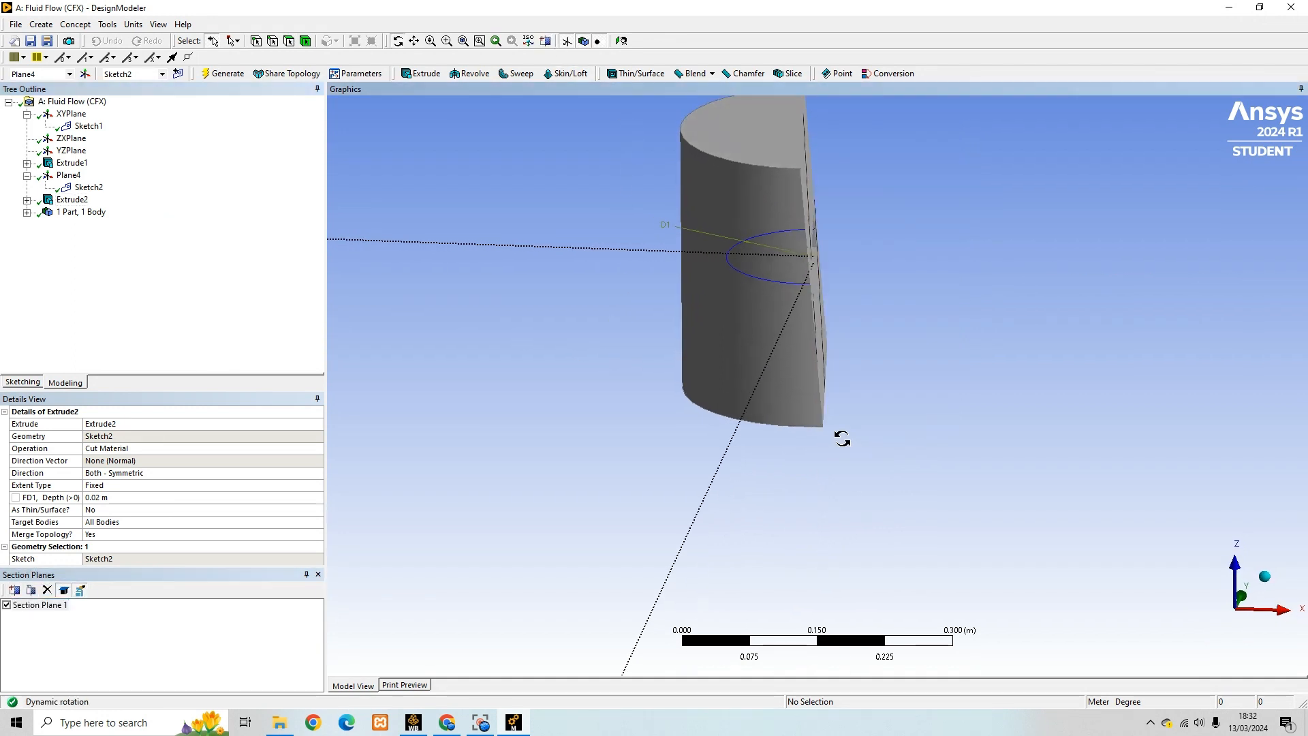
pyautogui.moveTo(842, 439); pyautogui.dragTo(667, 431, button='middle')
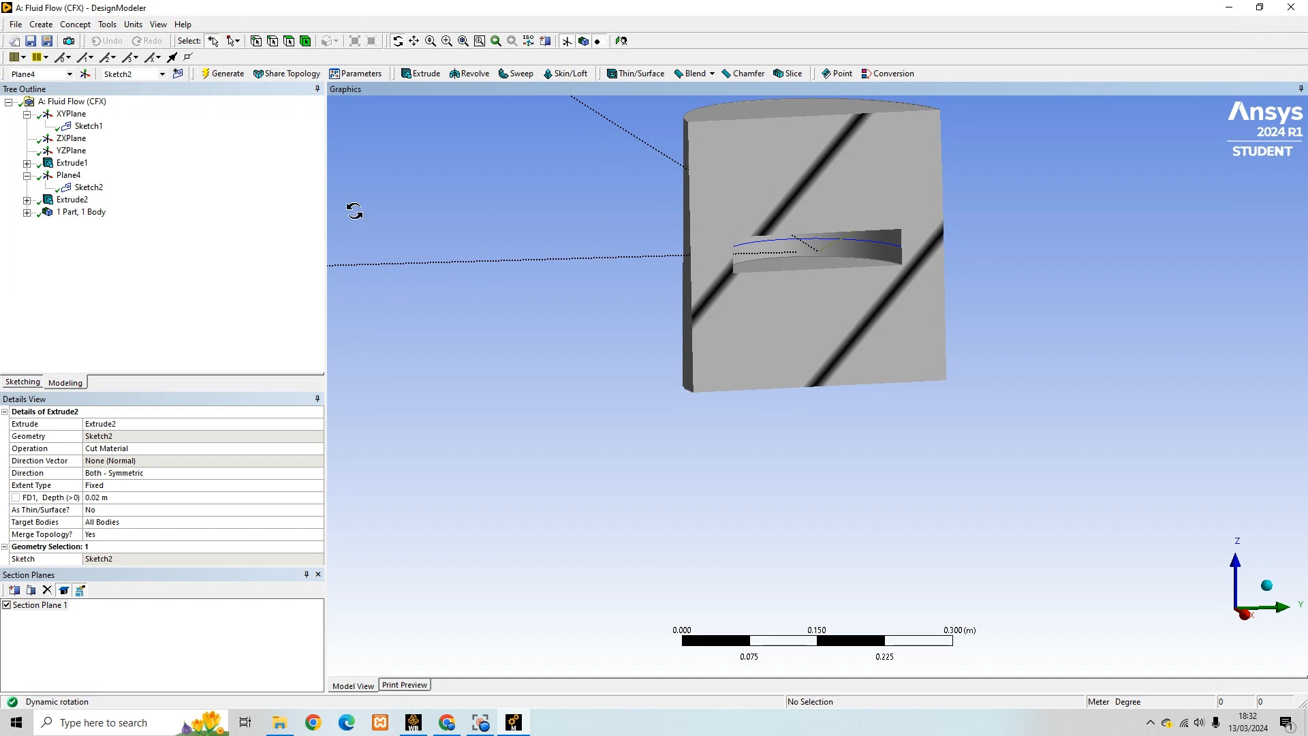
# Turn off the section plane and add a new sketch on Plane4, viewed along the Z axis
pyautogui.click(68, 178)
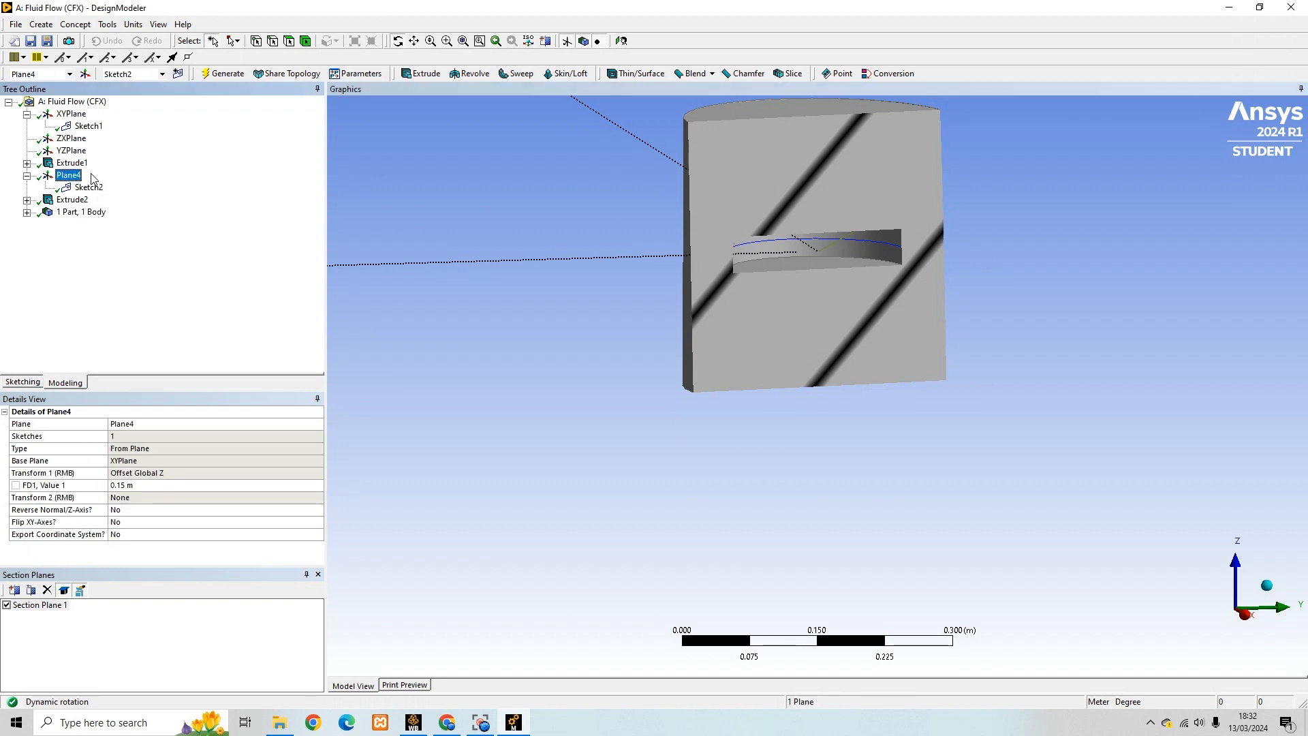
pyautogui.click(1240, 568)
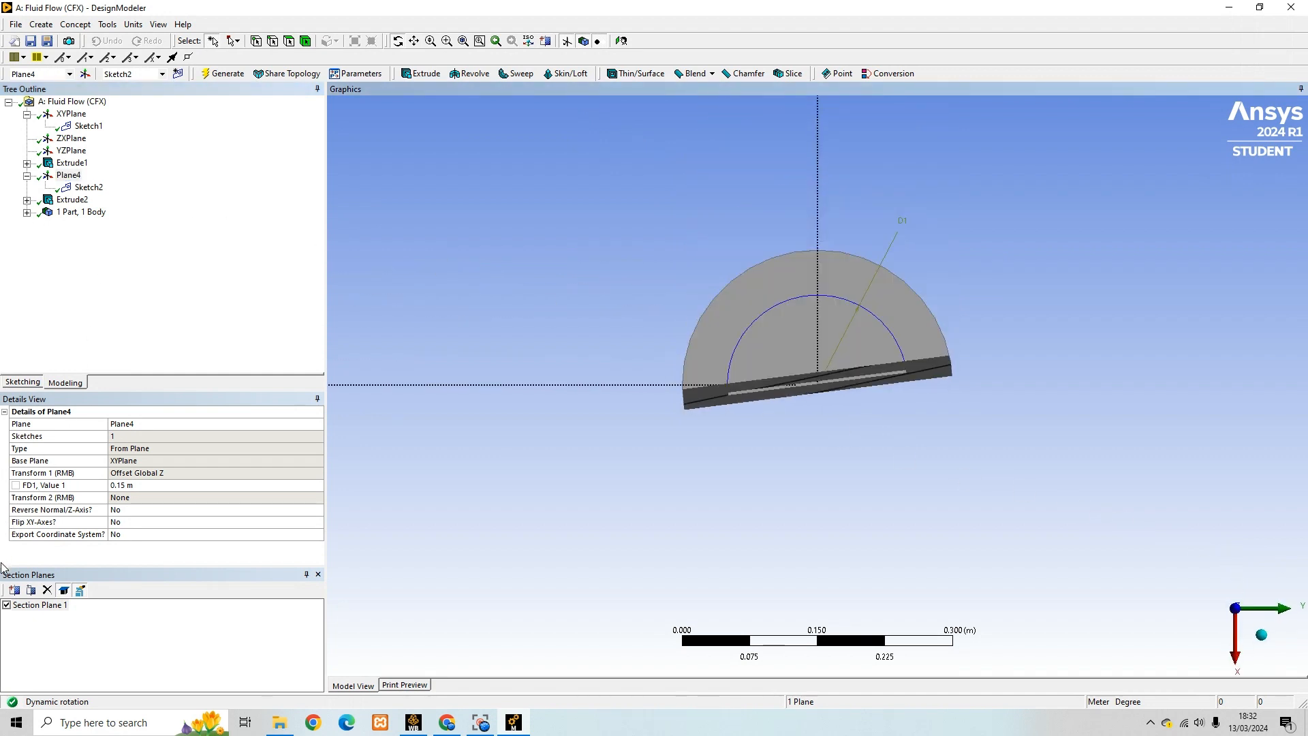
pyautogui.click(7, 605)
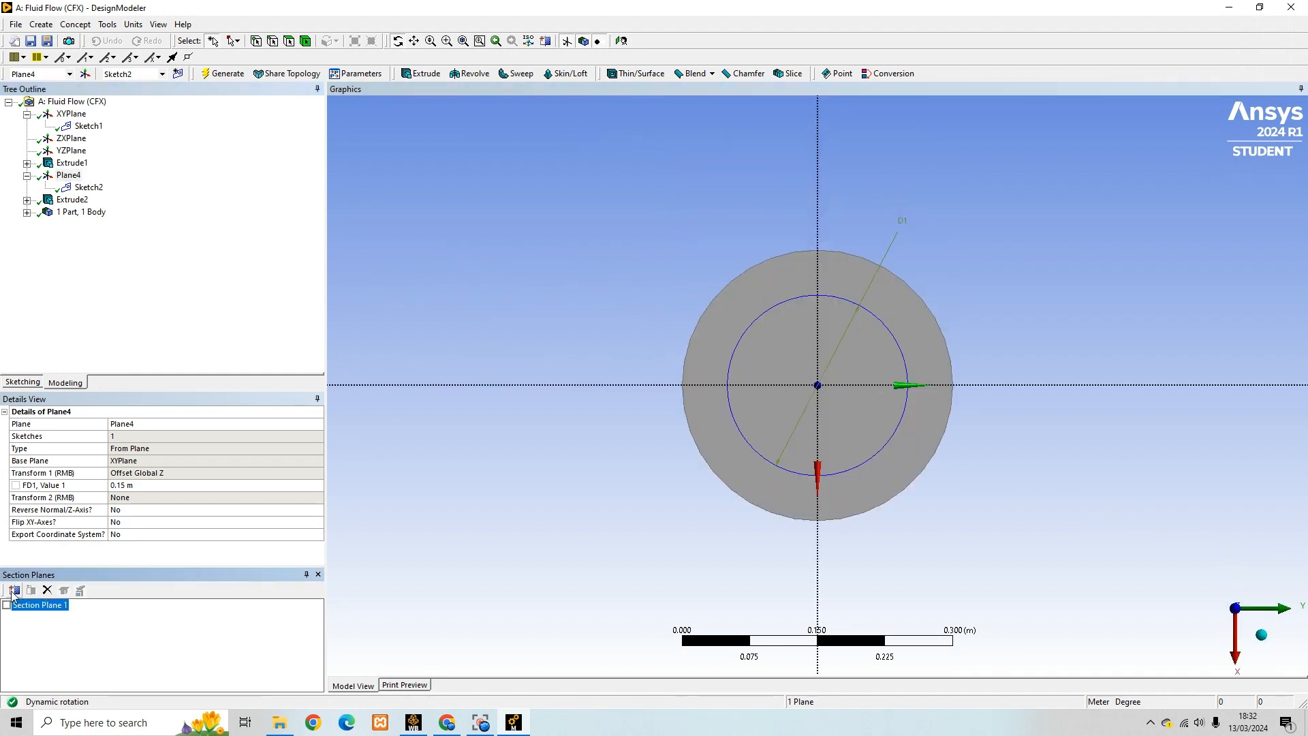
pyautogui.click(78, 178)
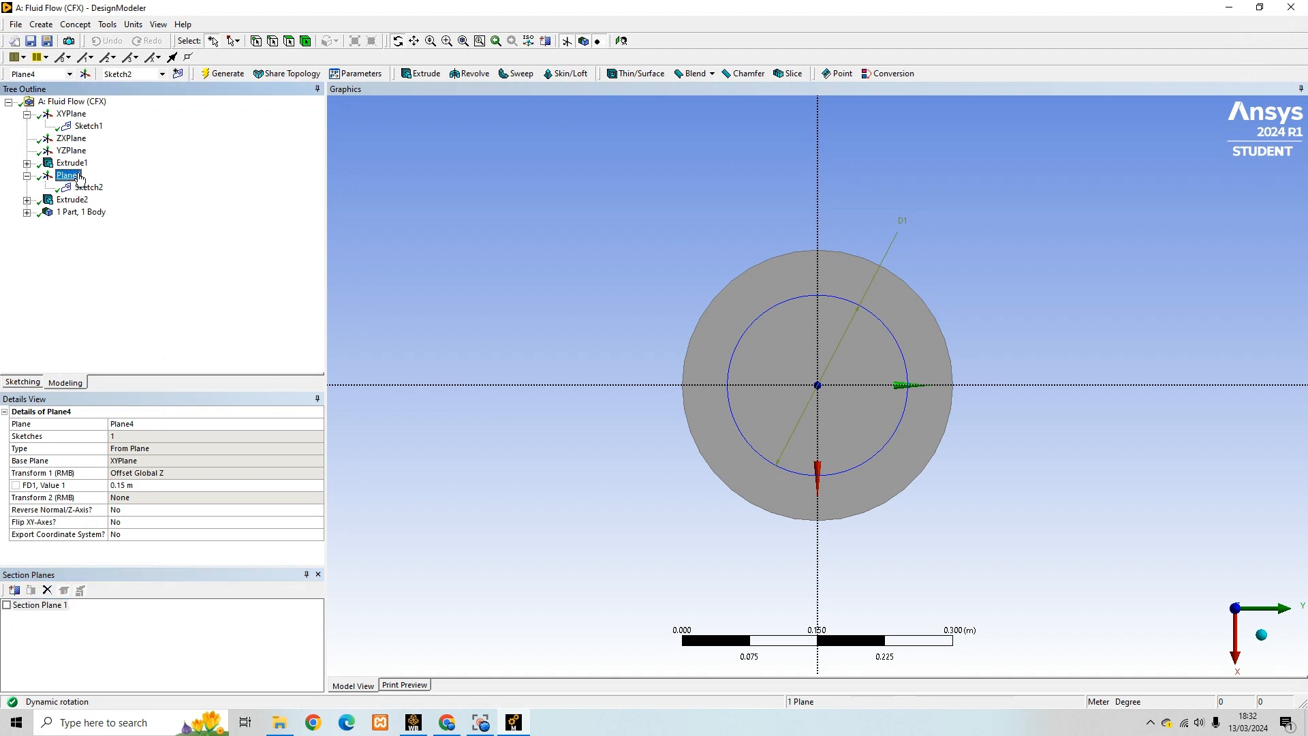
pyautogui.click(179, 73)
pyautogui.click(89, 200)
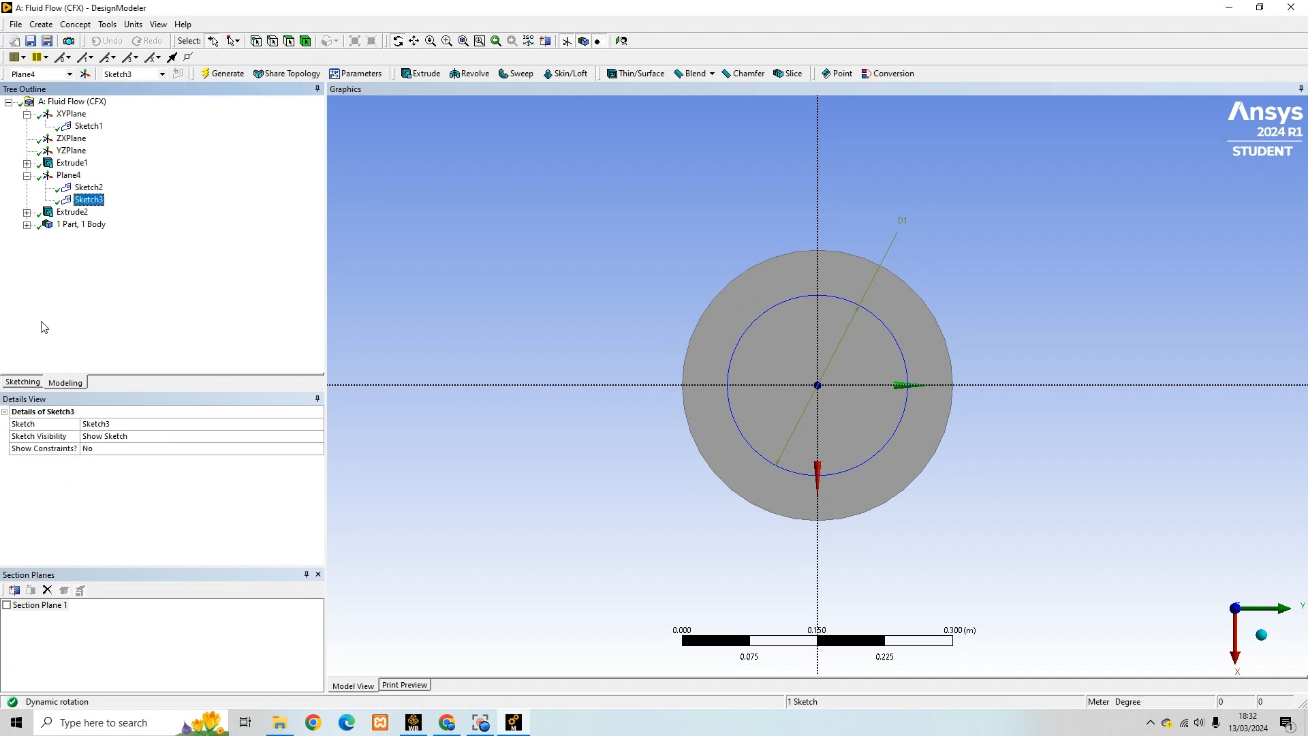
# Sketch a circle about 0.177 m in diameter centred on the plane's origin
pyautogui.click(24, 383)
pyautogui.click(28, 217)
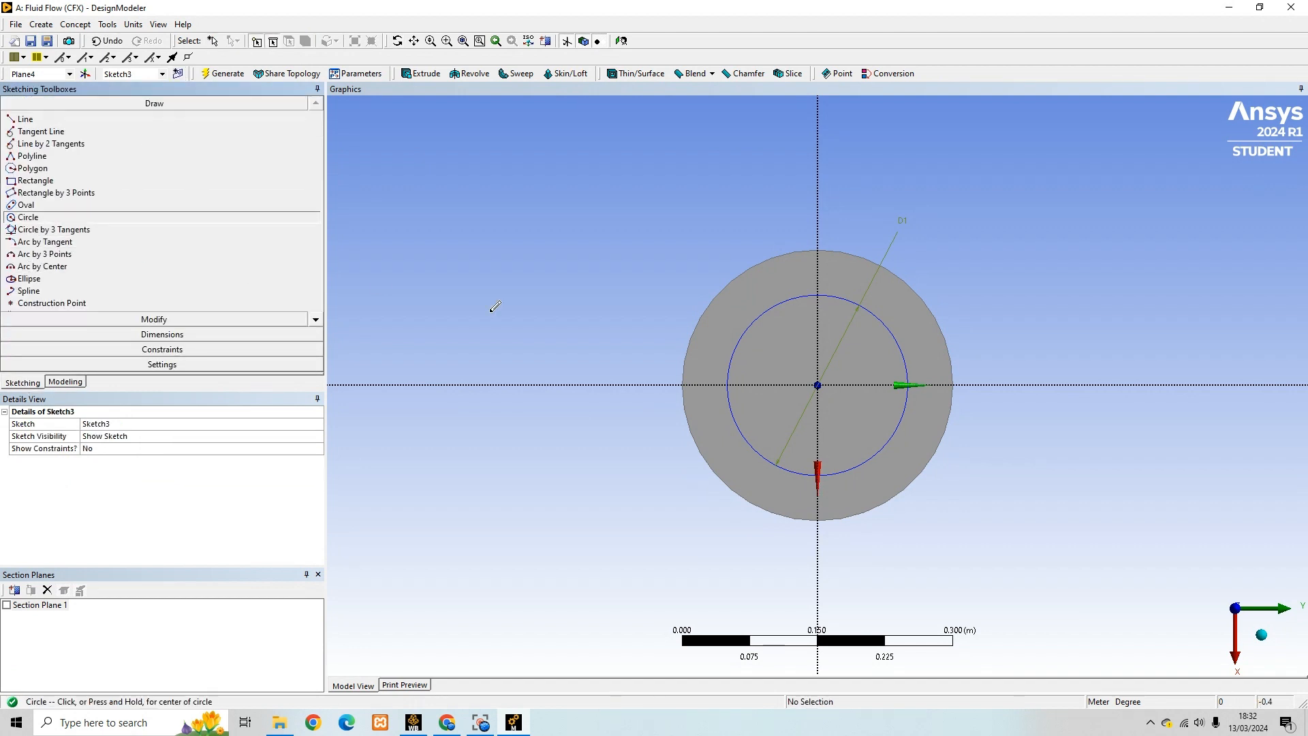
pyautogui.click(818, 385)
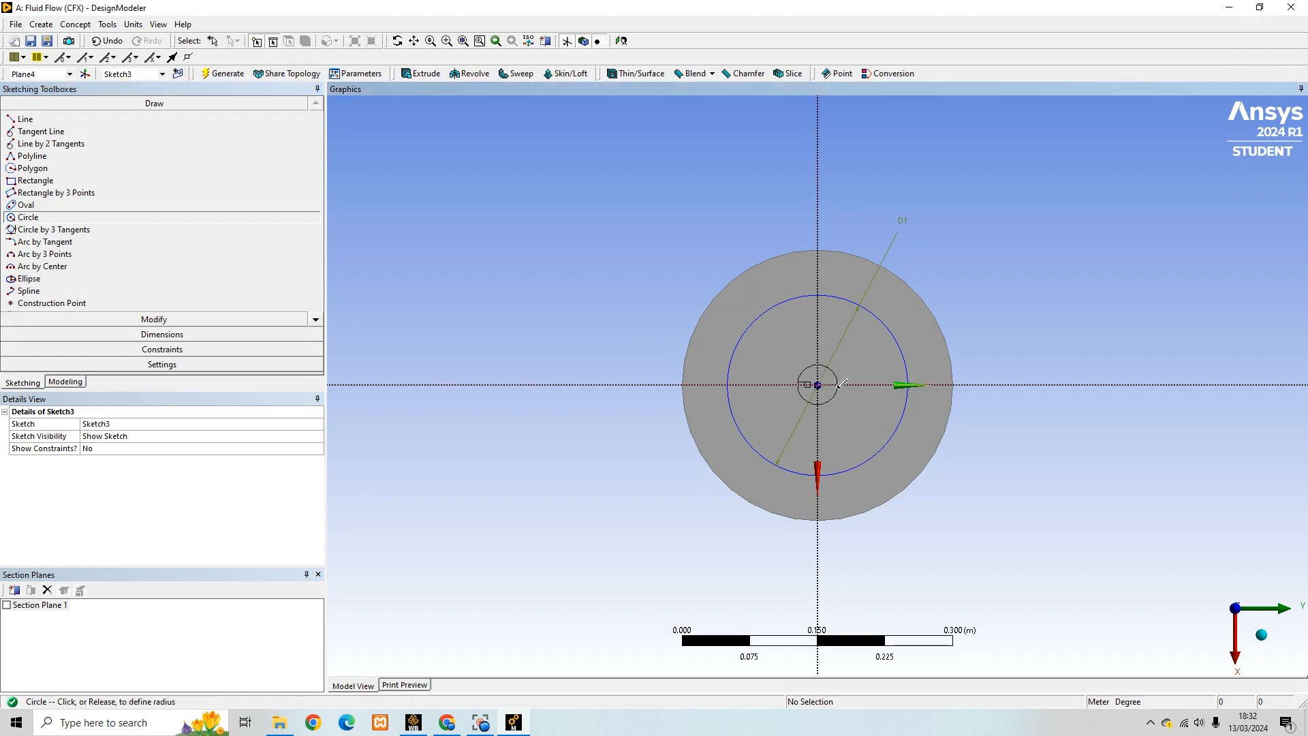
pyautogui.click(899, 393)
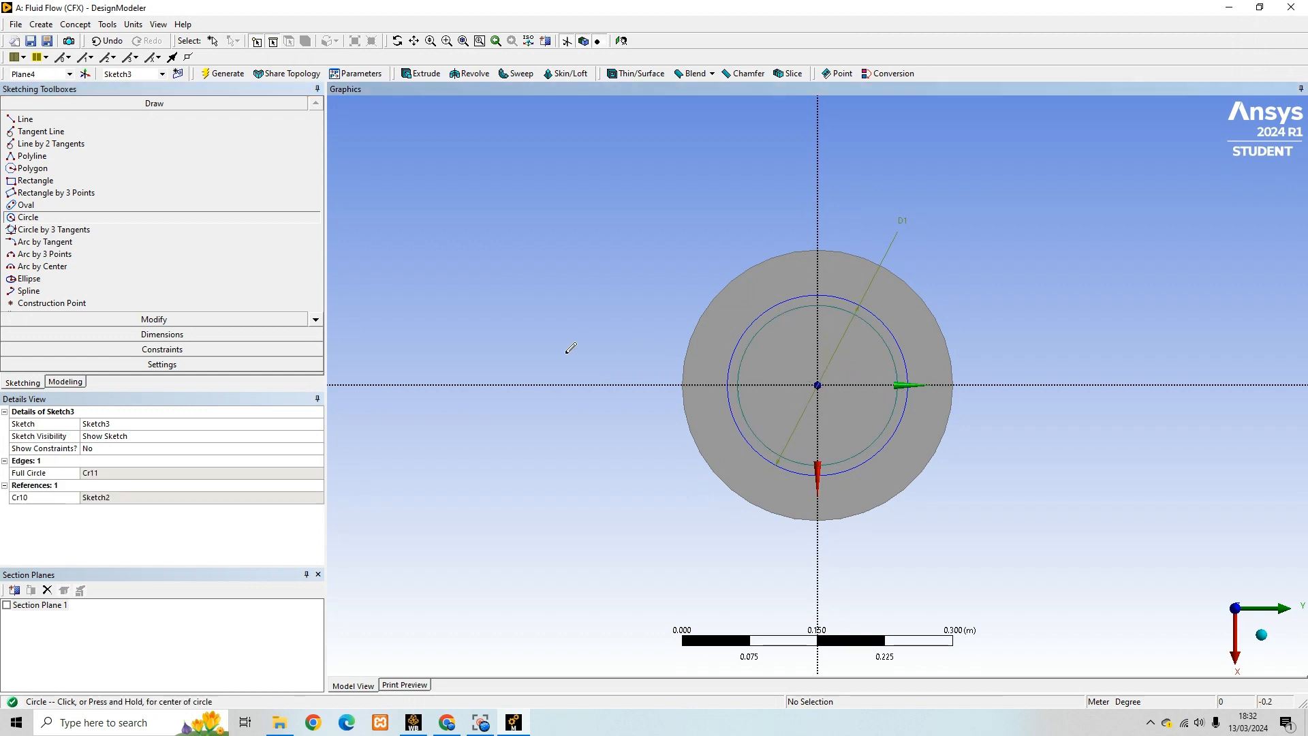
# Dimension the new circle's diameter and set it to 0.1999 m
pyautogui.click(156, 334)
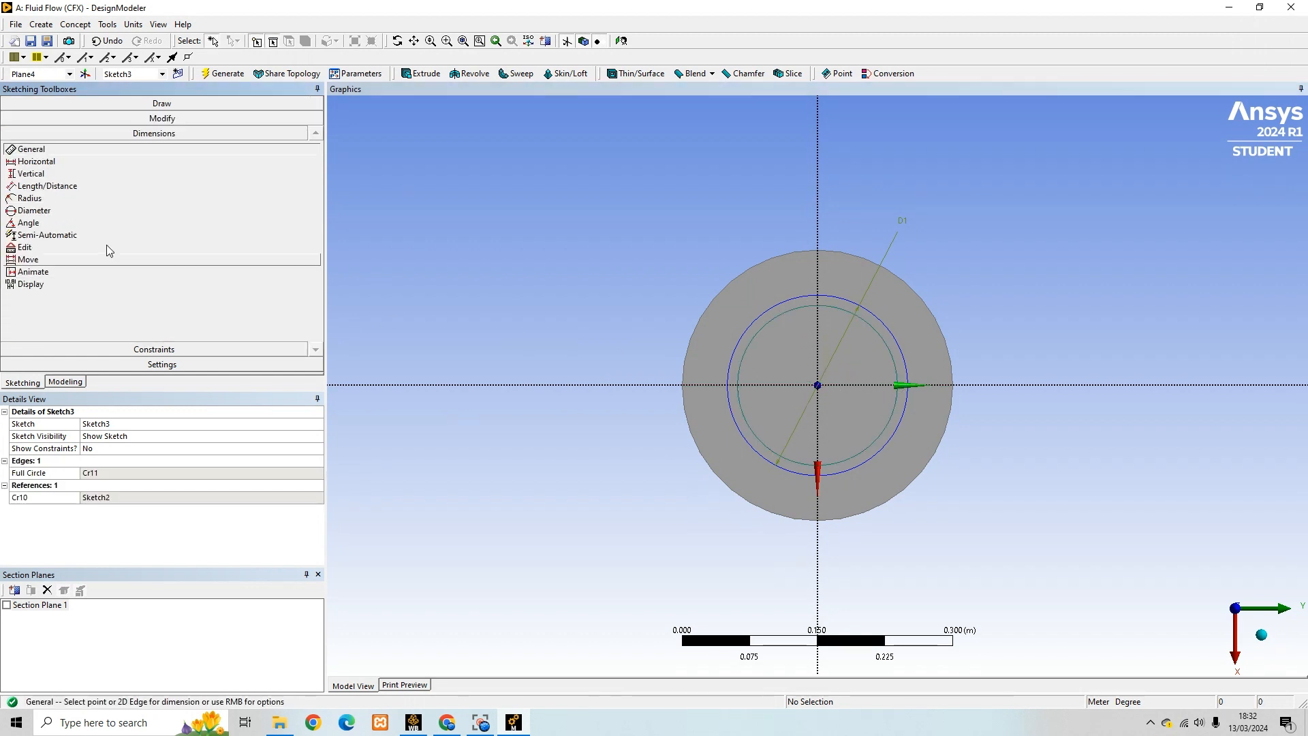
pyautogui.click(754, 343)
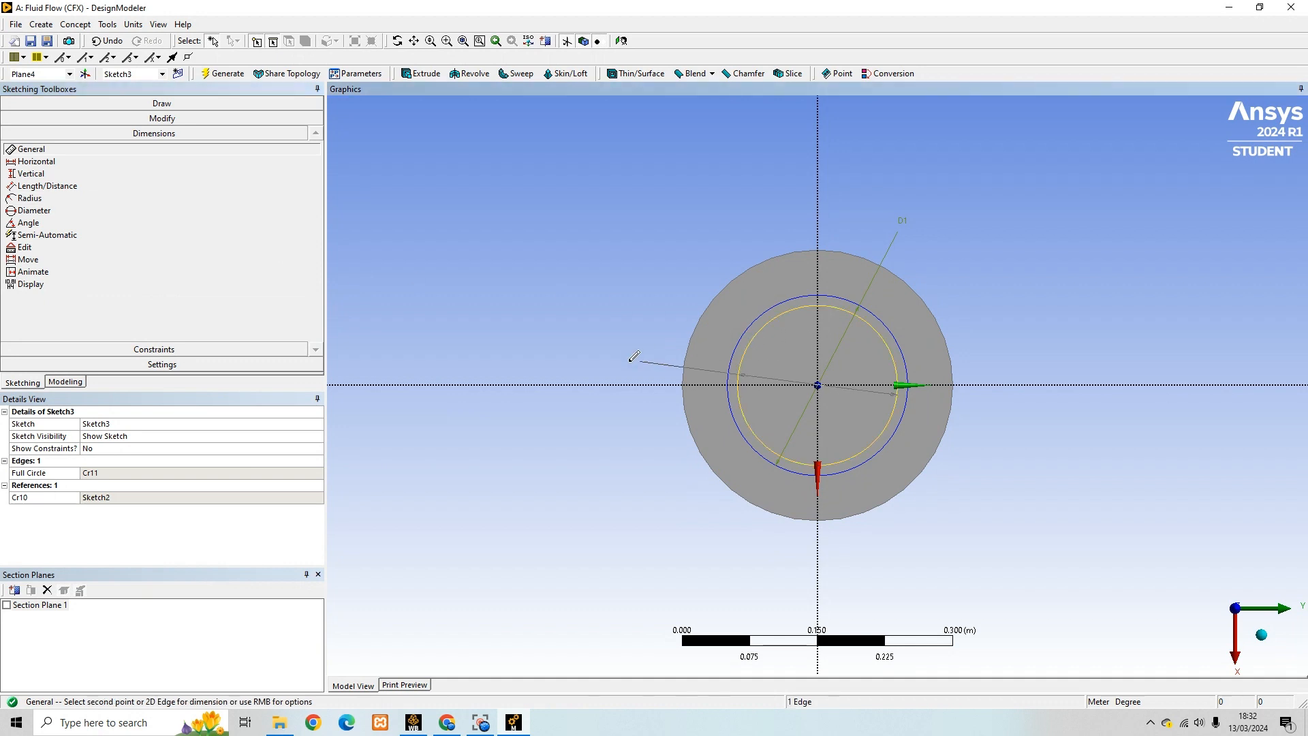
pyautogui.click(616, 368)
pyautogui.click(120, 475)
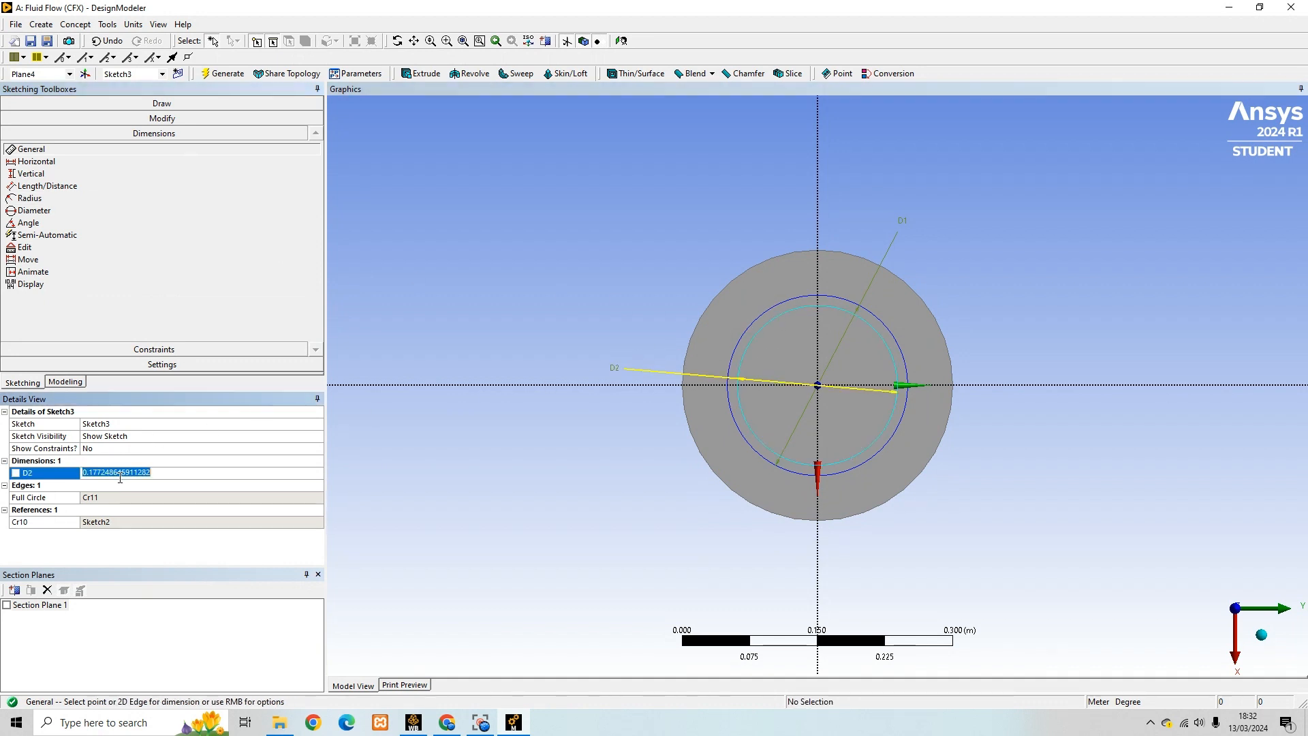
pyautogui.write('0.1999')
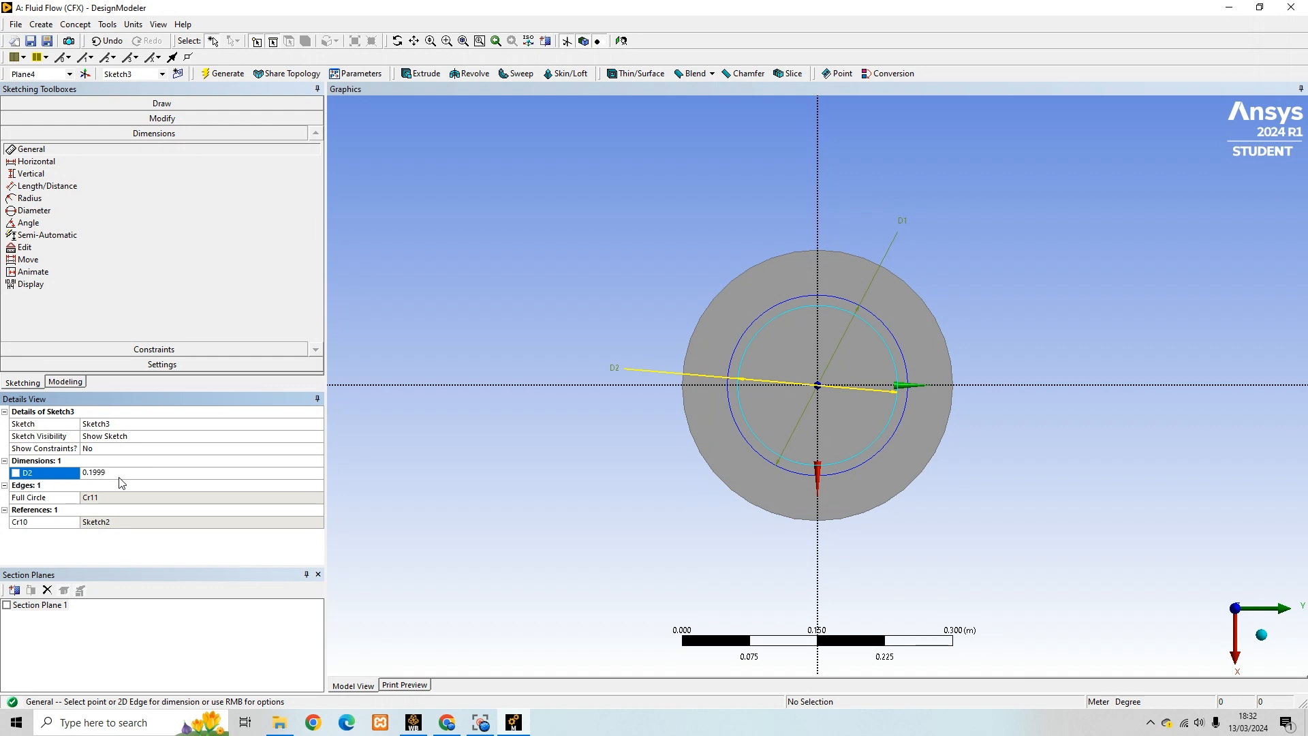
pyautogui.press('Return')
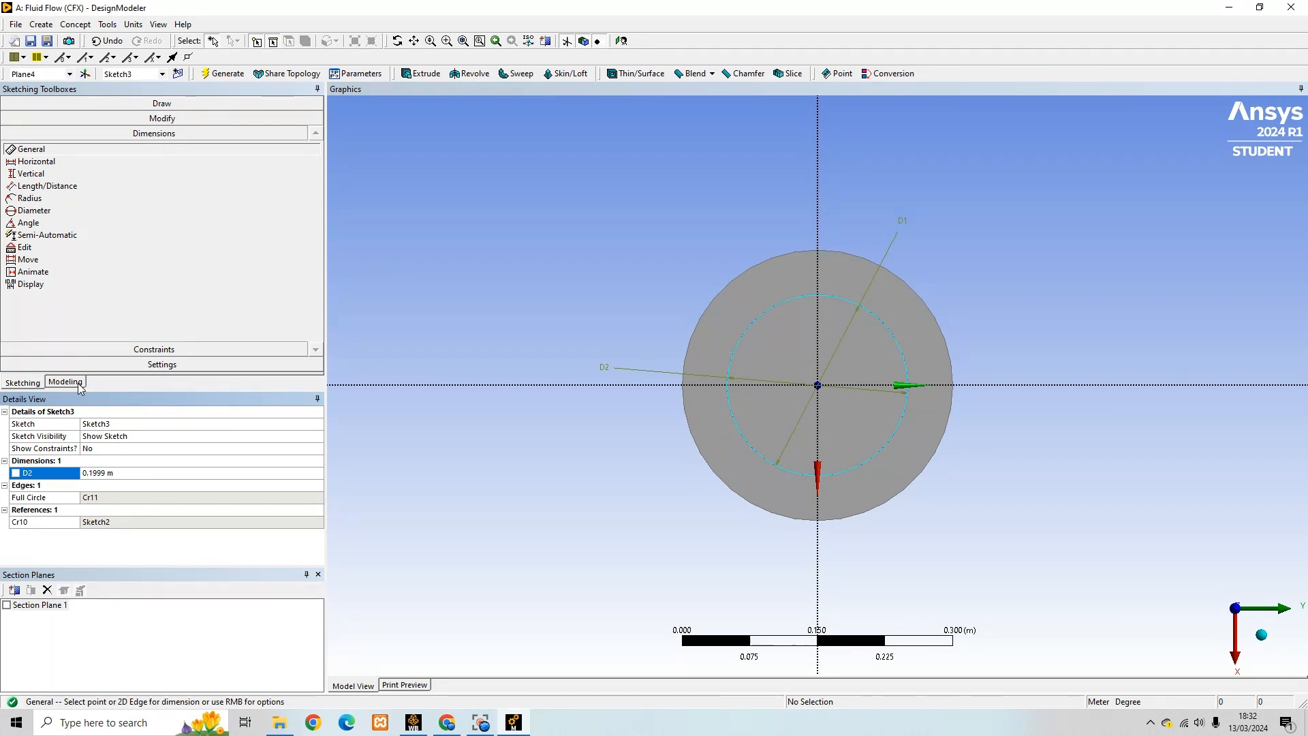
# Start an Add Material extrude of the 0.1999 m circle sketch with the direction set to Both - Symmetric
pyautogui.moveTo(672, 451); pyautogui.dragTo(733, 339, button='middle')
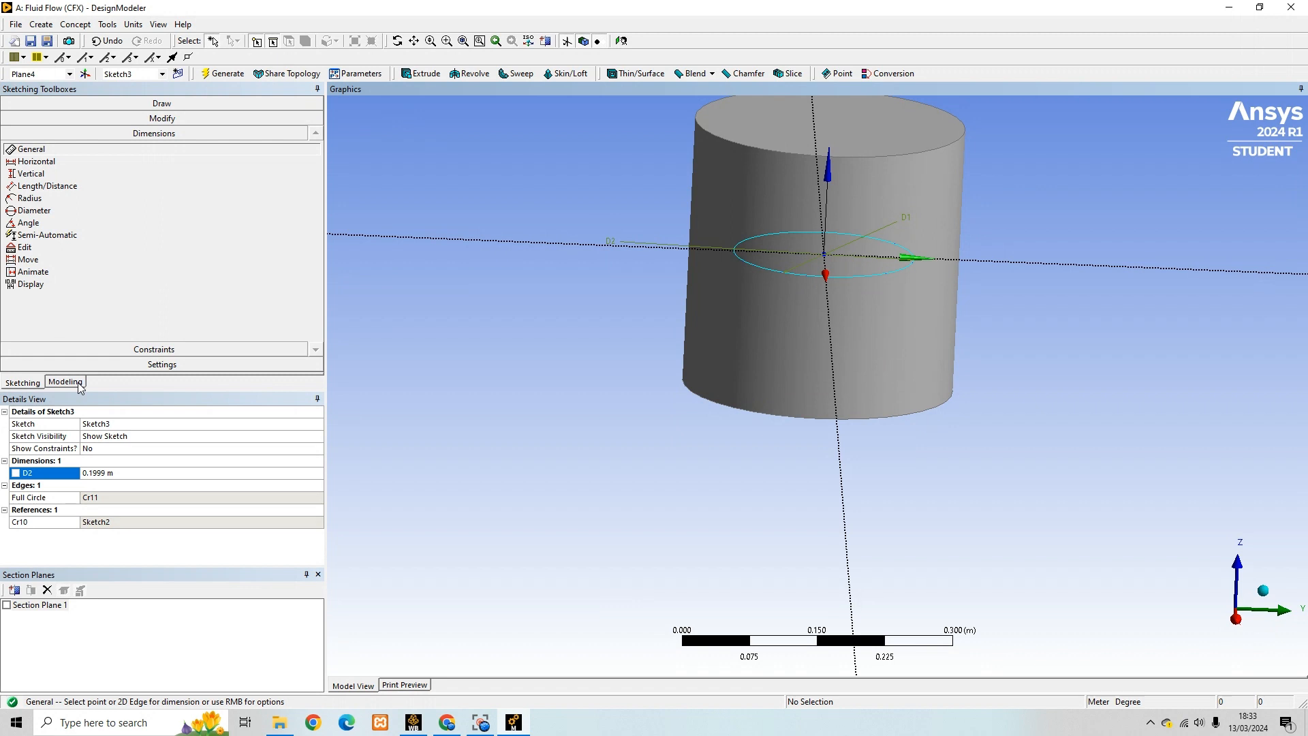
pyautogui.click(417, 75)
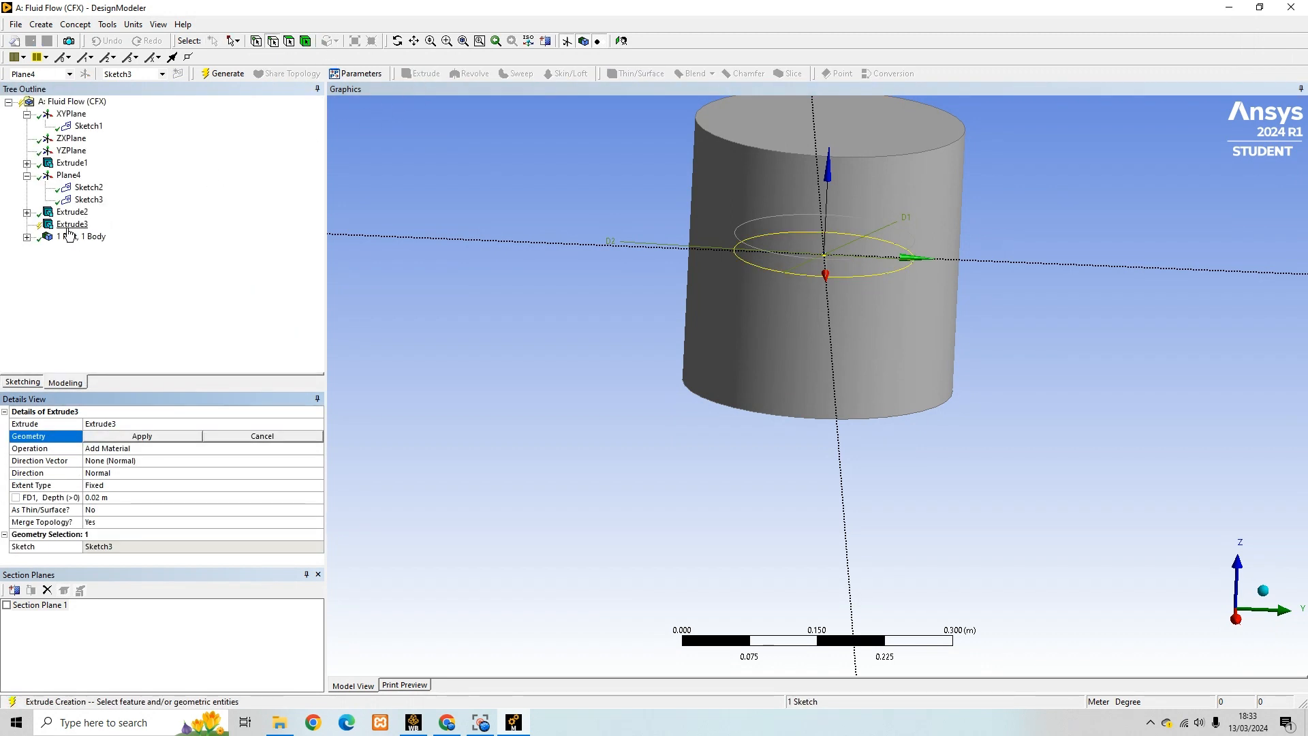
pyautogui.click(96, 201)
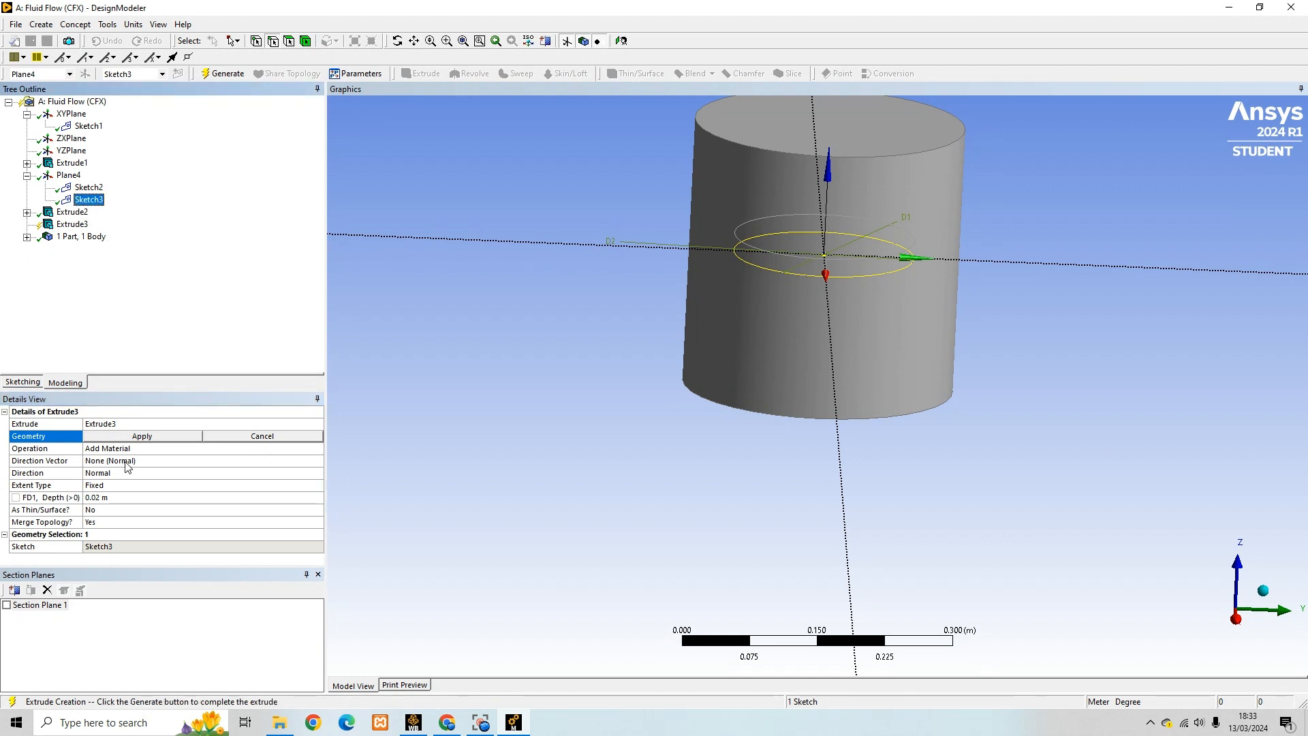
pyautogui.click(120, 477)
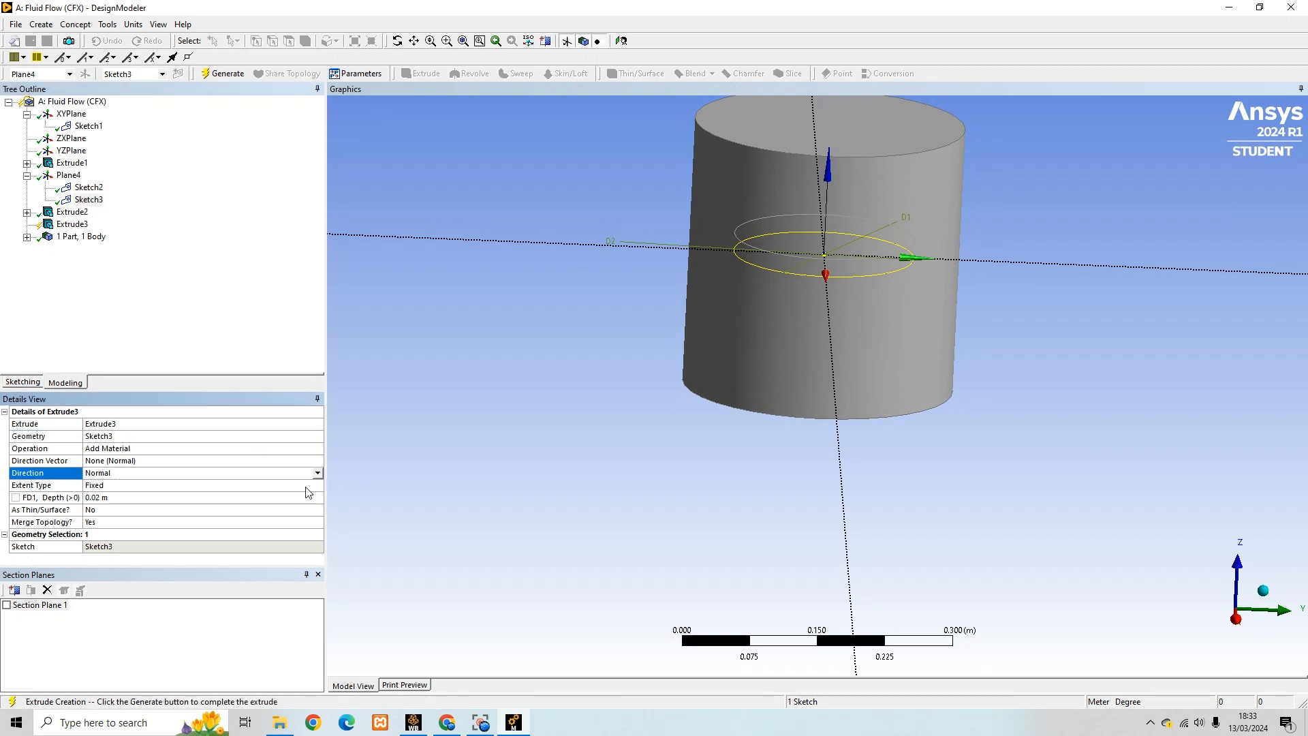
pyautogui.click(317, 473)
pyautogui.click(267, 498)
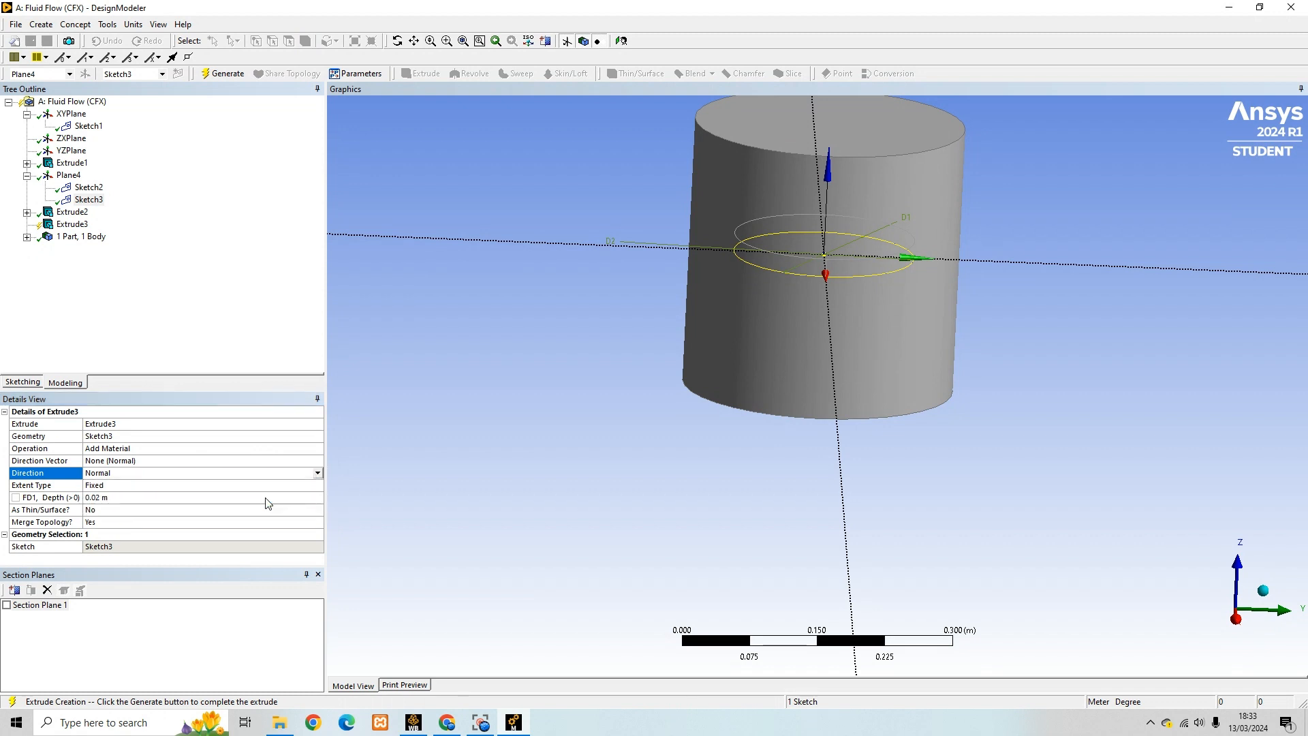
# Set the extrude's depth to 0.01999 m and generate the disc body
pyautogui.click(174, 498)
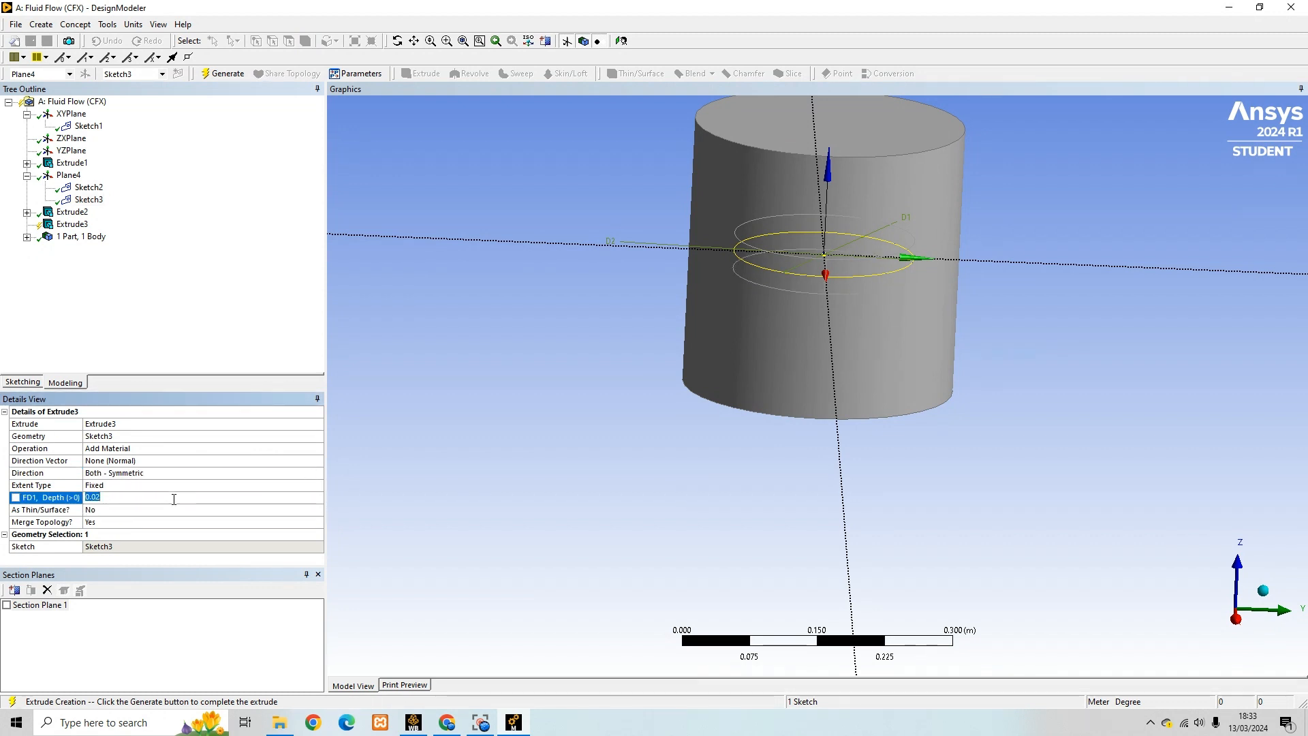
pyautogui.write('0.01999')
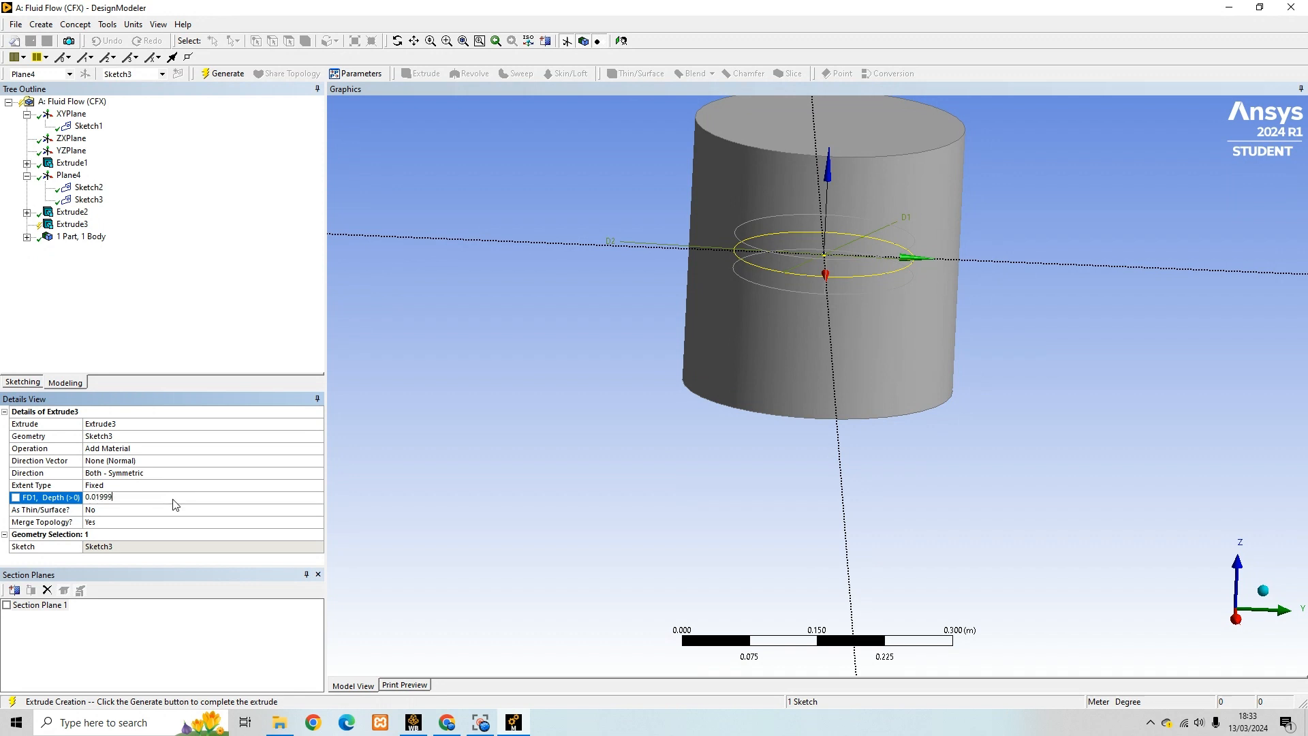
pyautogui.press('Return')
pyautogui.rightClick(68, 224)
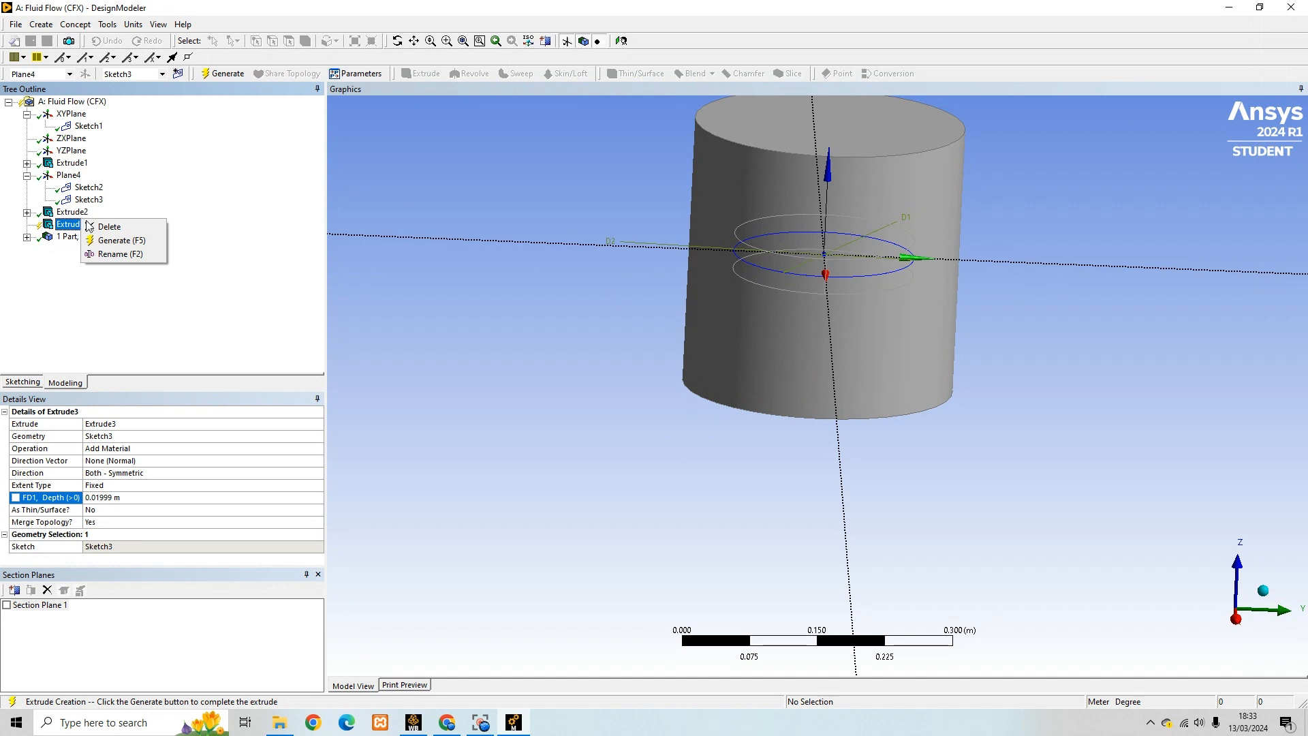
pyautogui.click(104, 240)
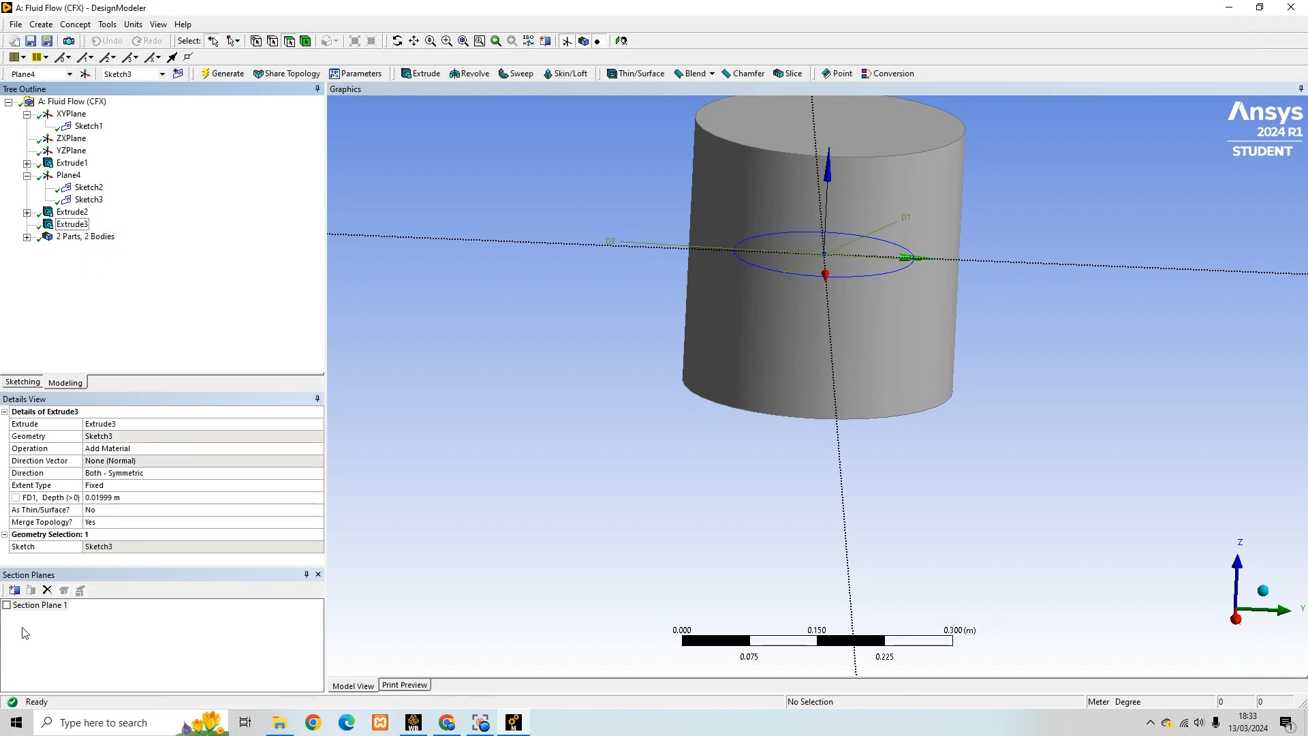
# Check the disc inside the tank cavity with the section plane switched on, and switch it off again
pyautogui.click(7, 605)
pyautogui.moveTo(551, 518)
pyautogui.mouseDown(button='middle')
pyautogui.moveTo(531, 461)
pyautogui.moveTo(550, 498)
pyautogui.mouseUp(button='middle')
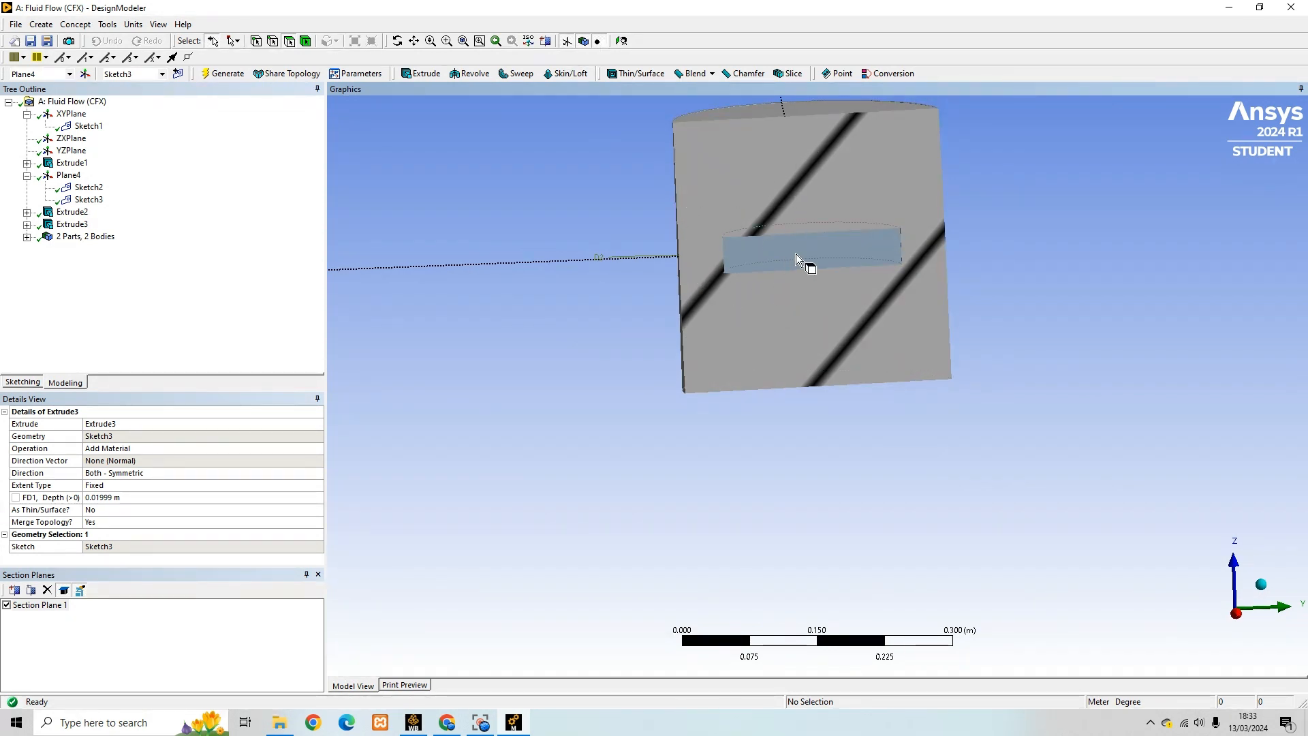
pyautogui.click(7, 605)
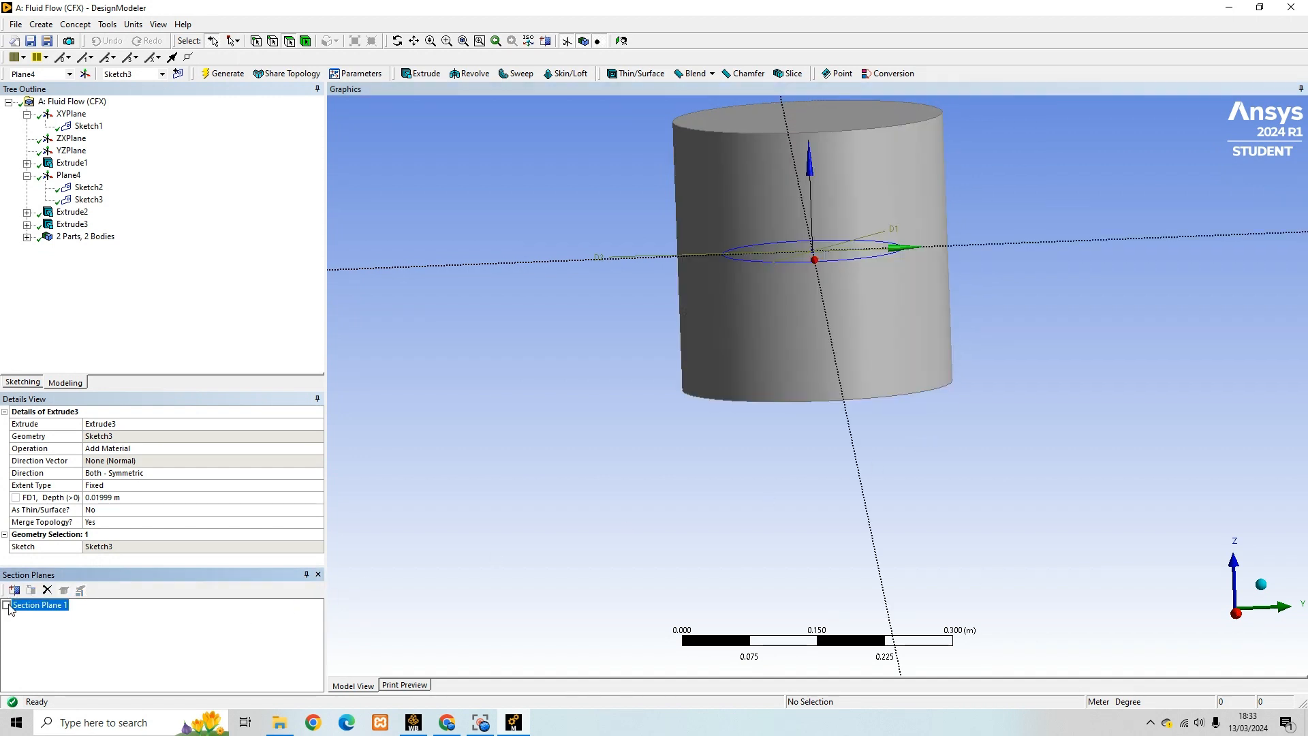
# Create a new sketch on Plane4, viewed along the Z axis
pyautogui.click(1235, 575)
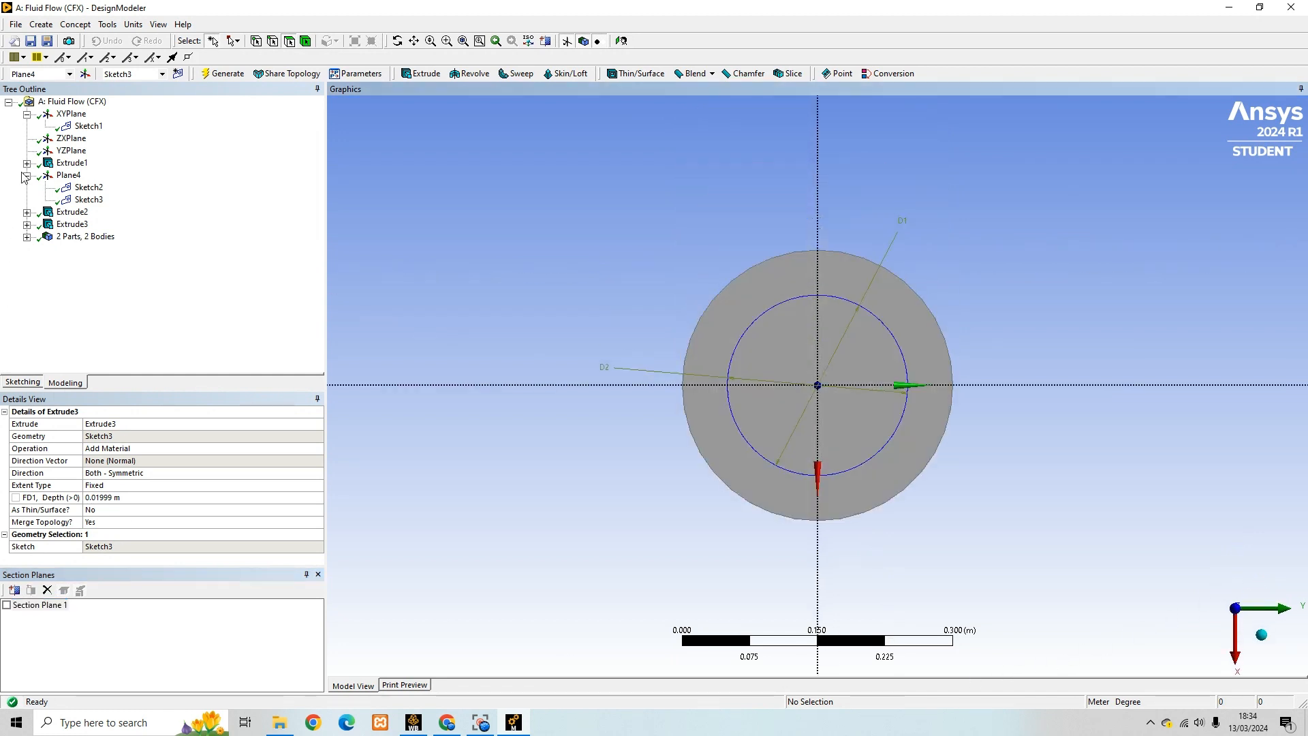
pyautogui.click(68, 176)
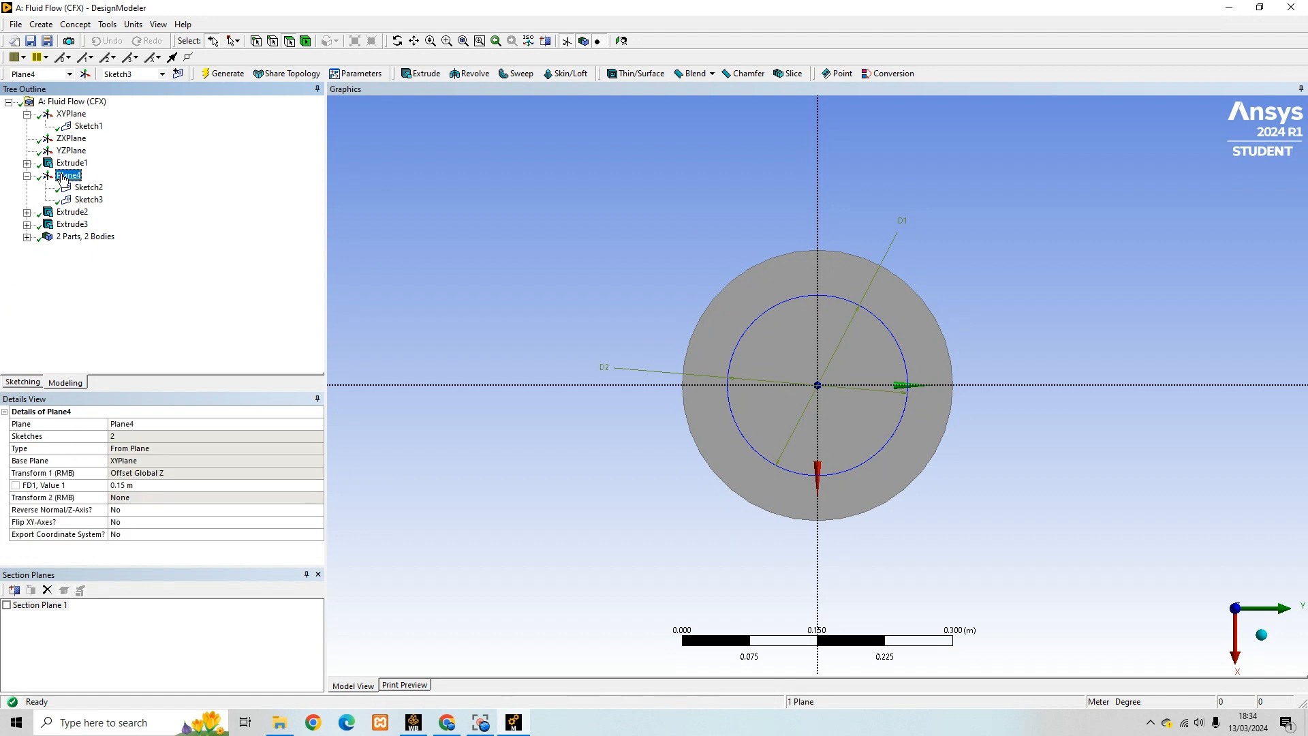
pyautogui.scroll(3, 781, 395)
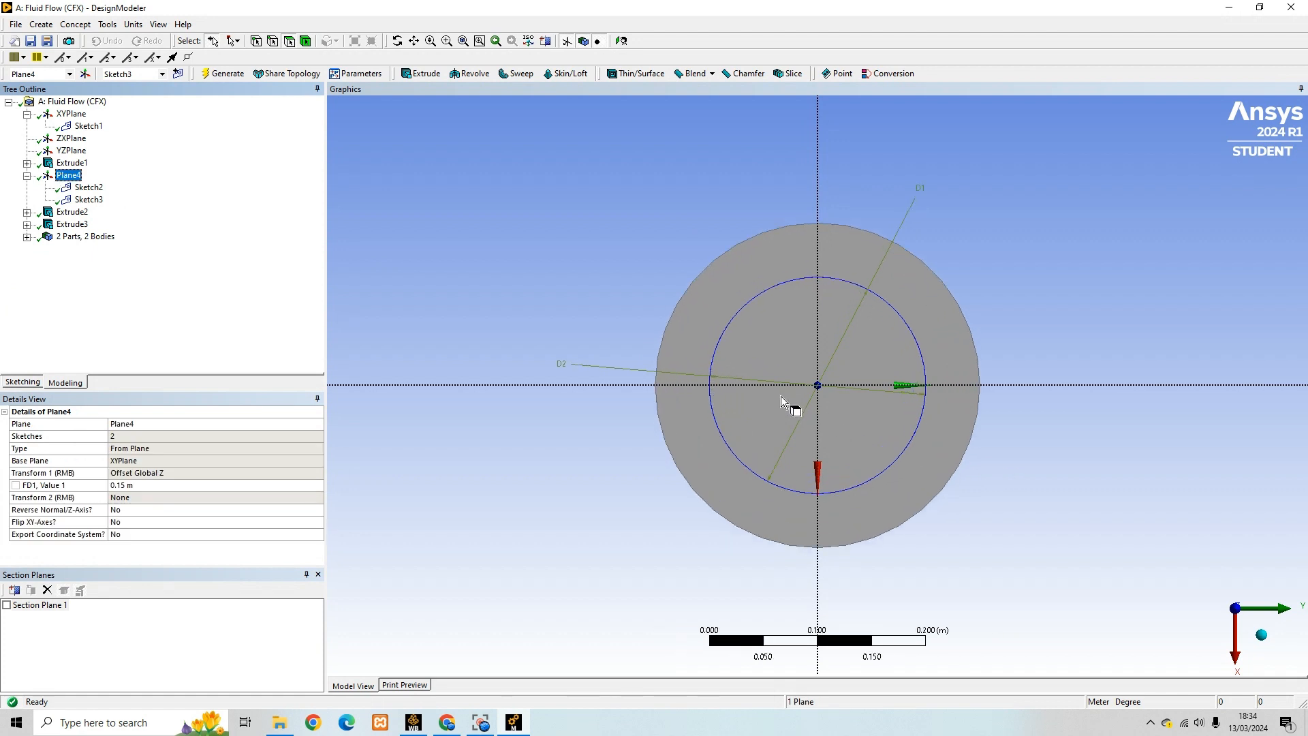
pyautogui.scroll(2, 808, 407)
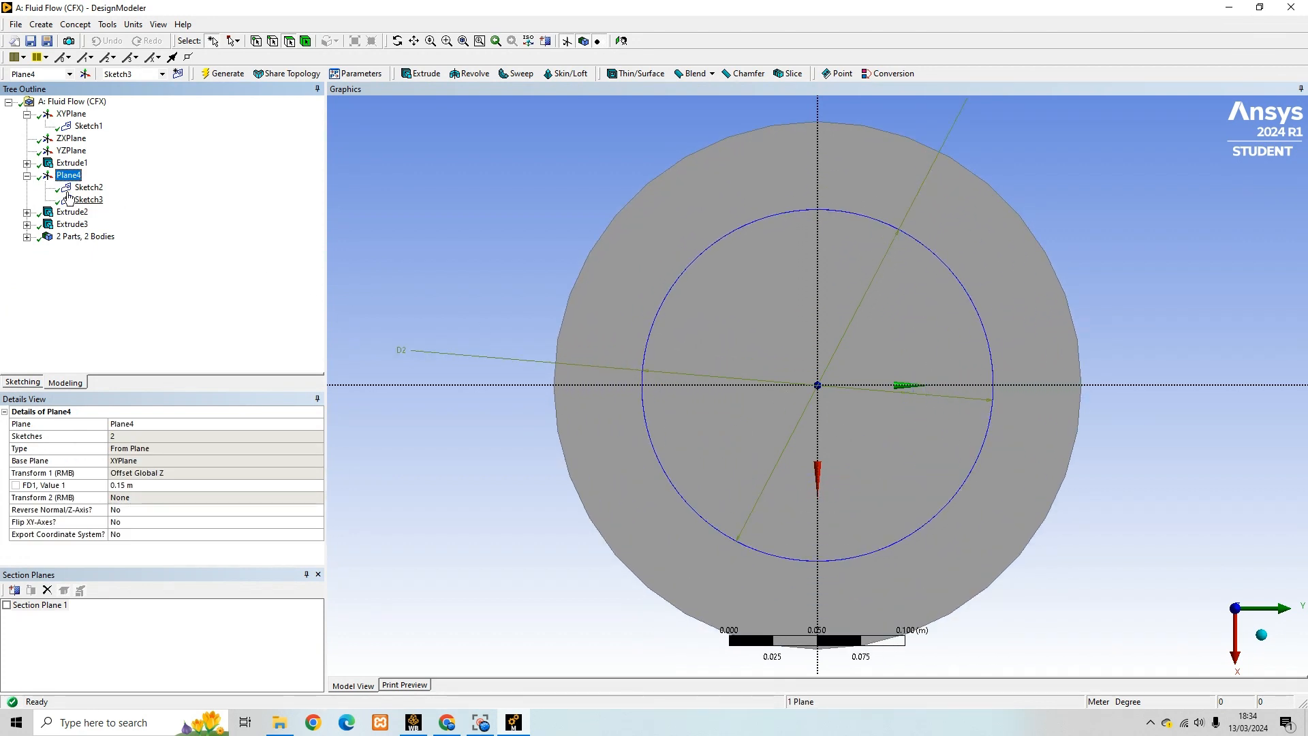
pyautogui.click(178, 74)
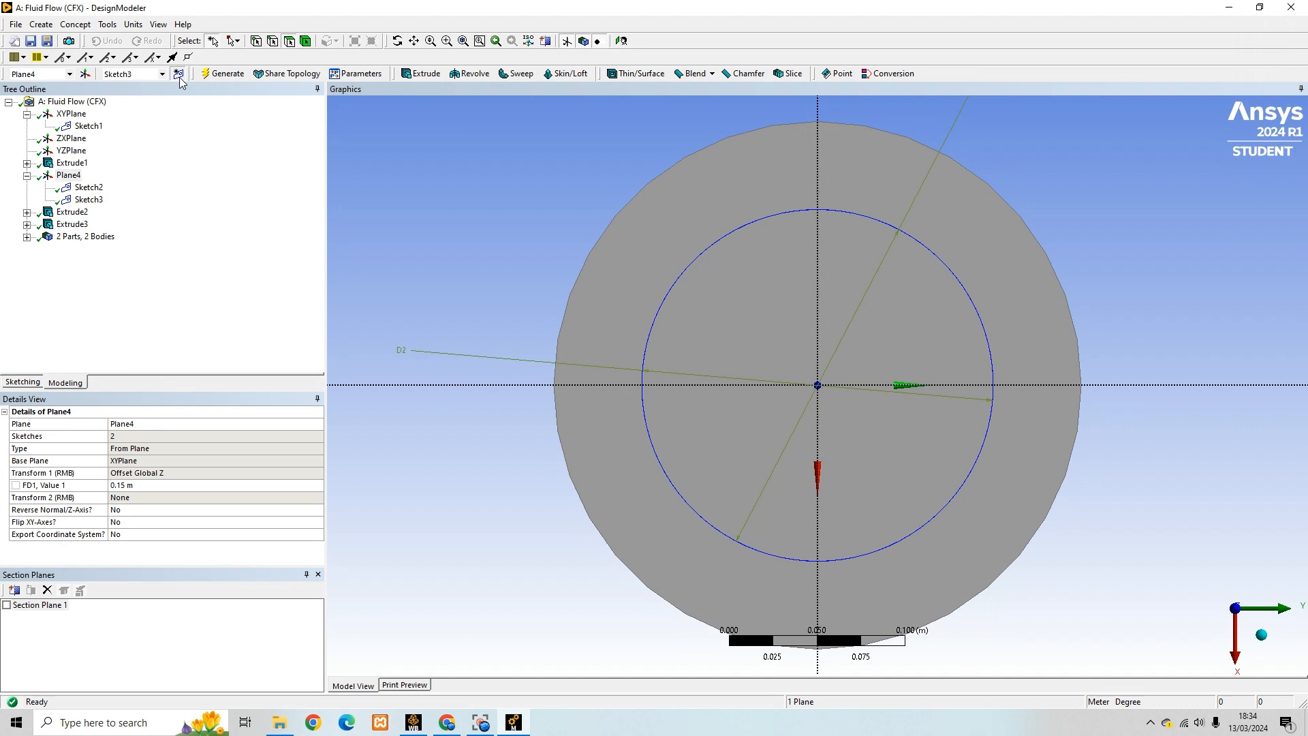
pyautogui.click(89, 212)
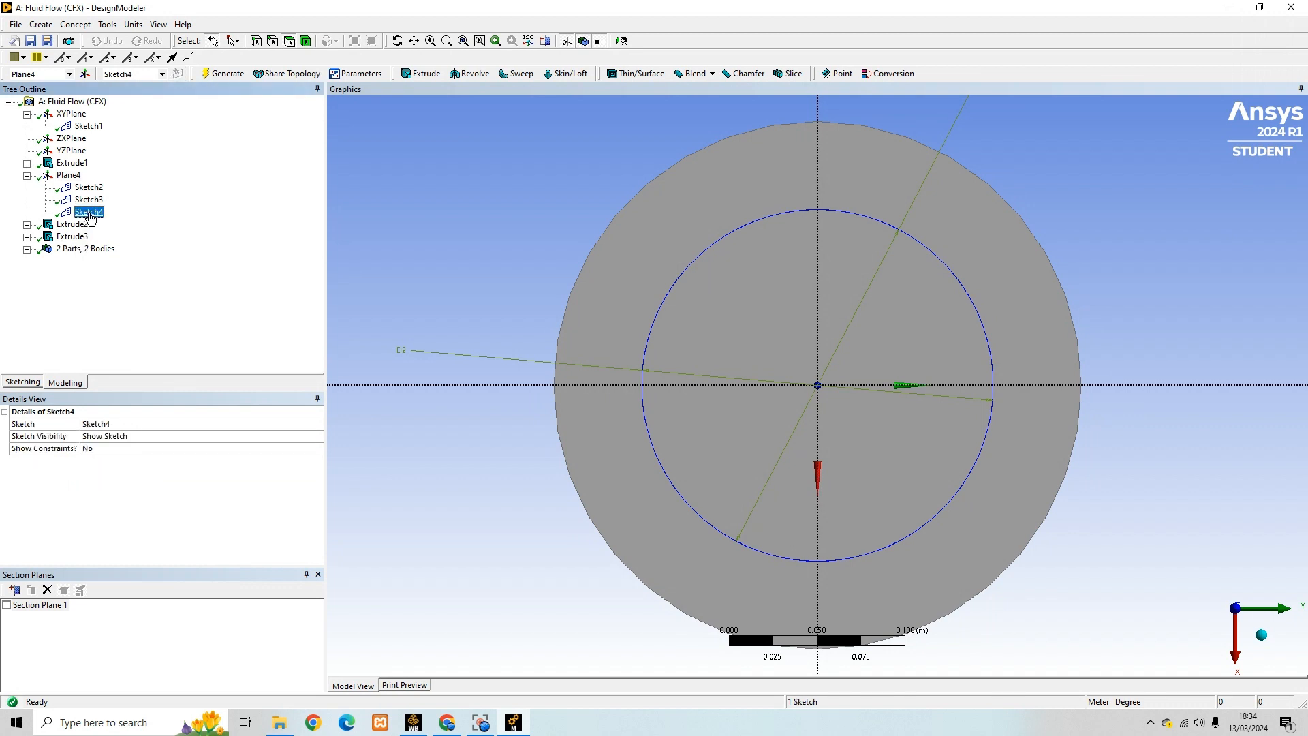
# Sketch a narrow rectangle about 0.179 m by 0.024 m along the X axis, around the origin and inside the inner circle
pyautogui.click(26, 382)
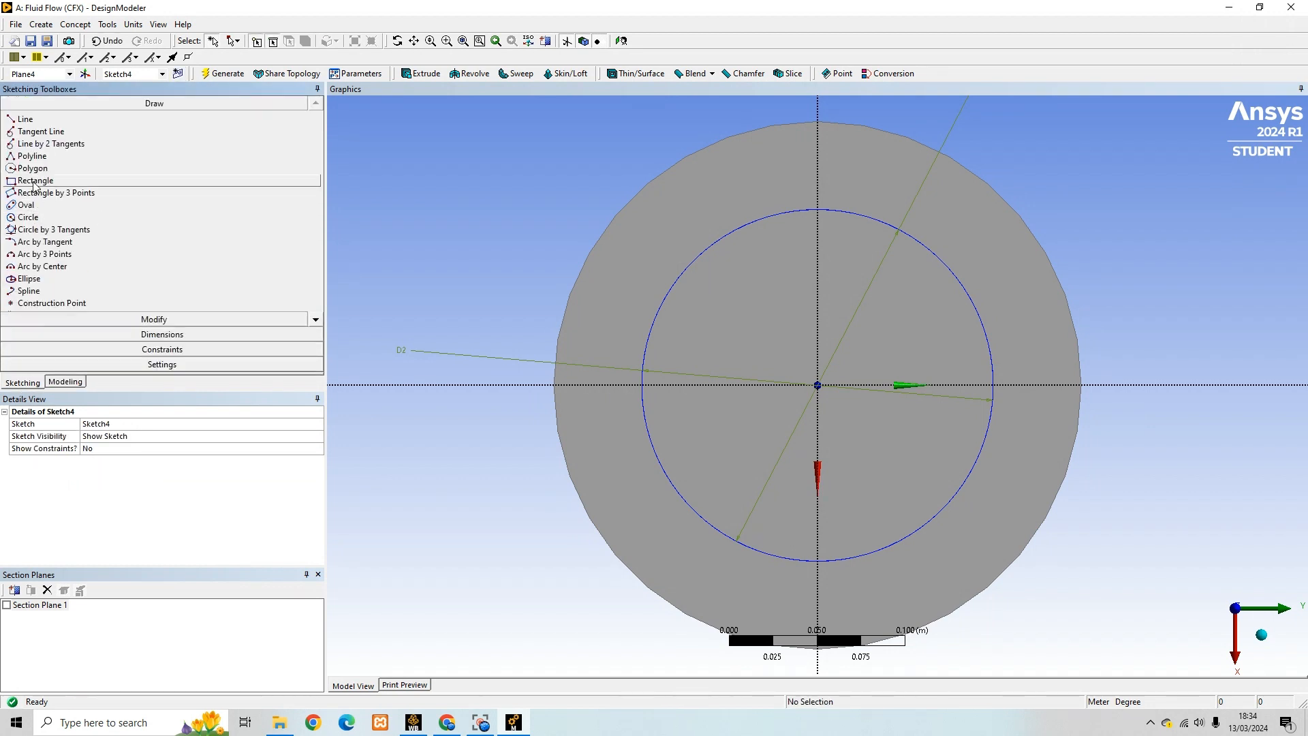
pyautogui.click(34, 181)
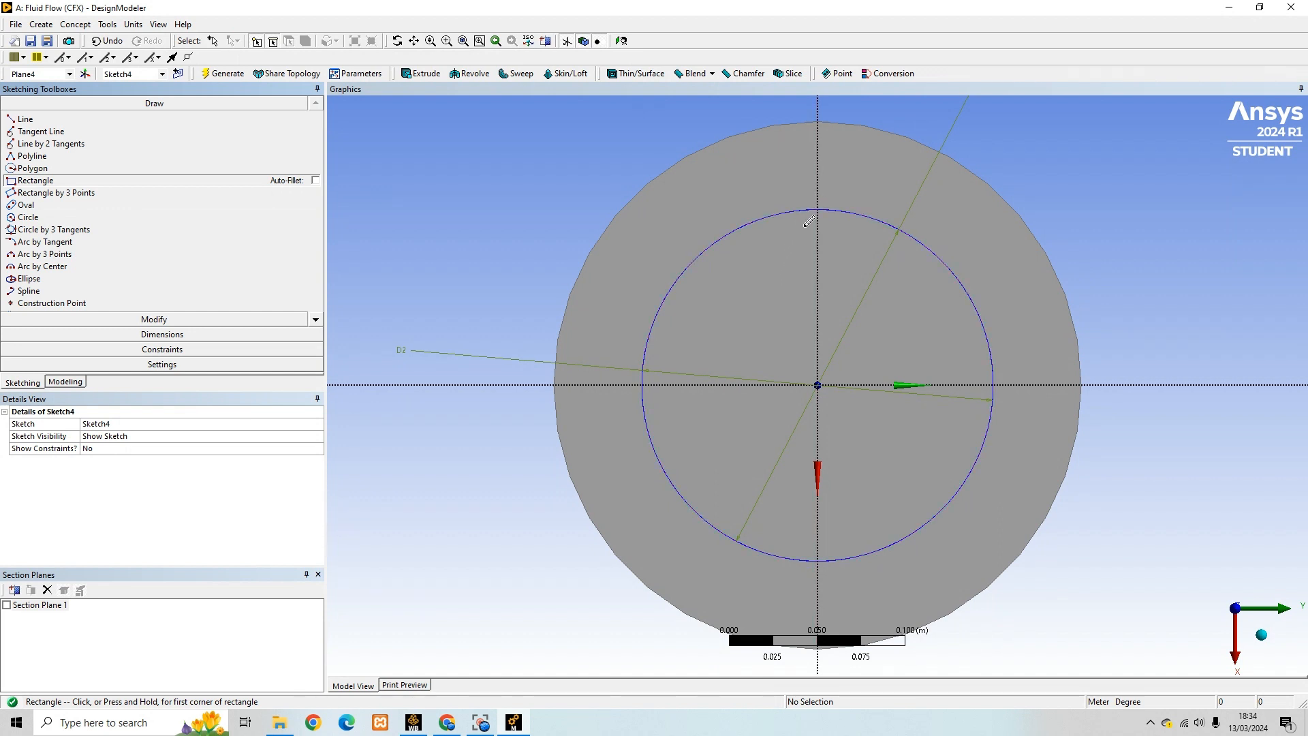
pyautogui.click(798, 235)
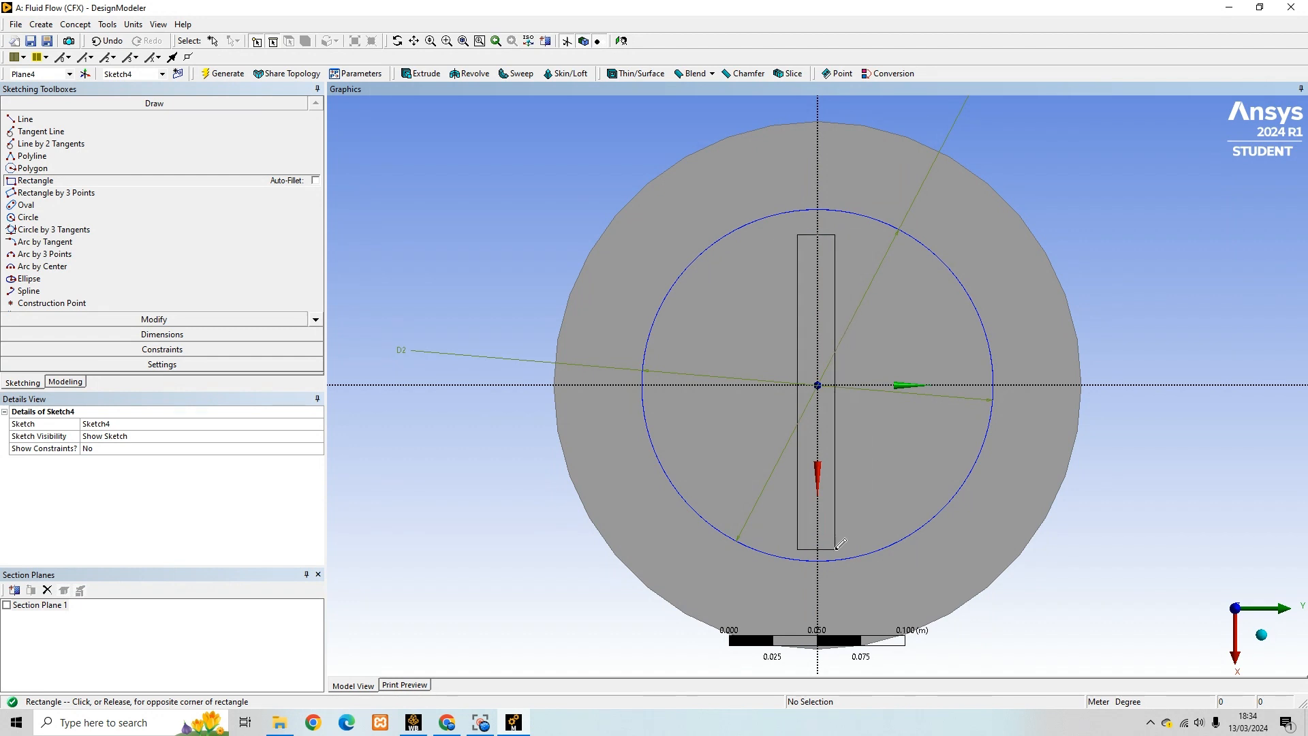
pyautogui.click(841, 546)
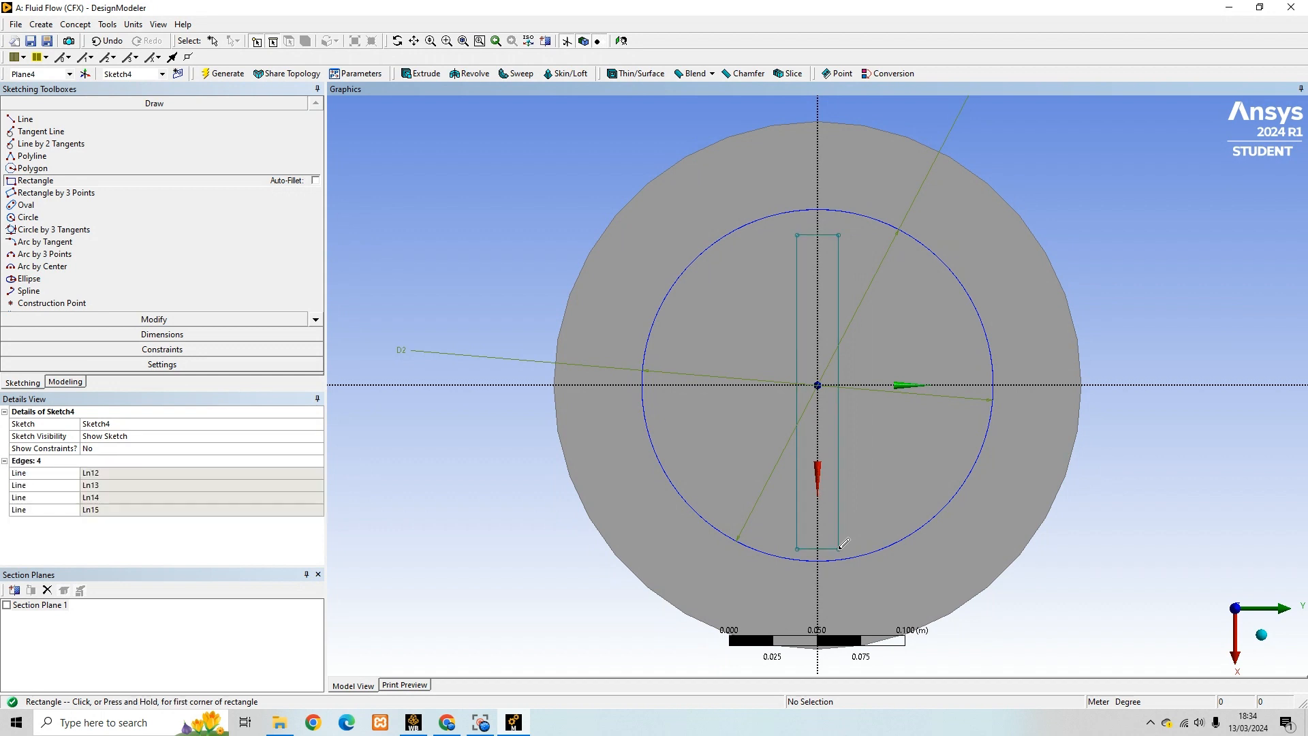
# Dimension the rectangle's long edge and set its length to 0.18 m
pyautogui.click(155, 334)
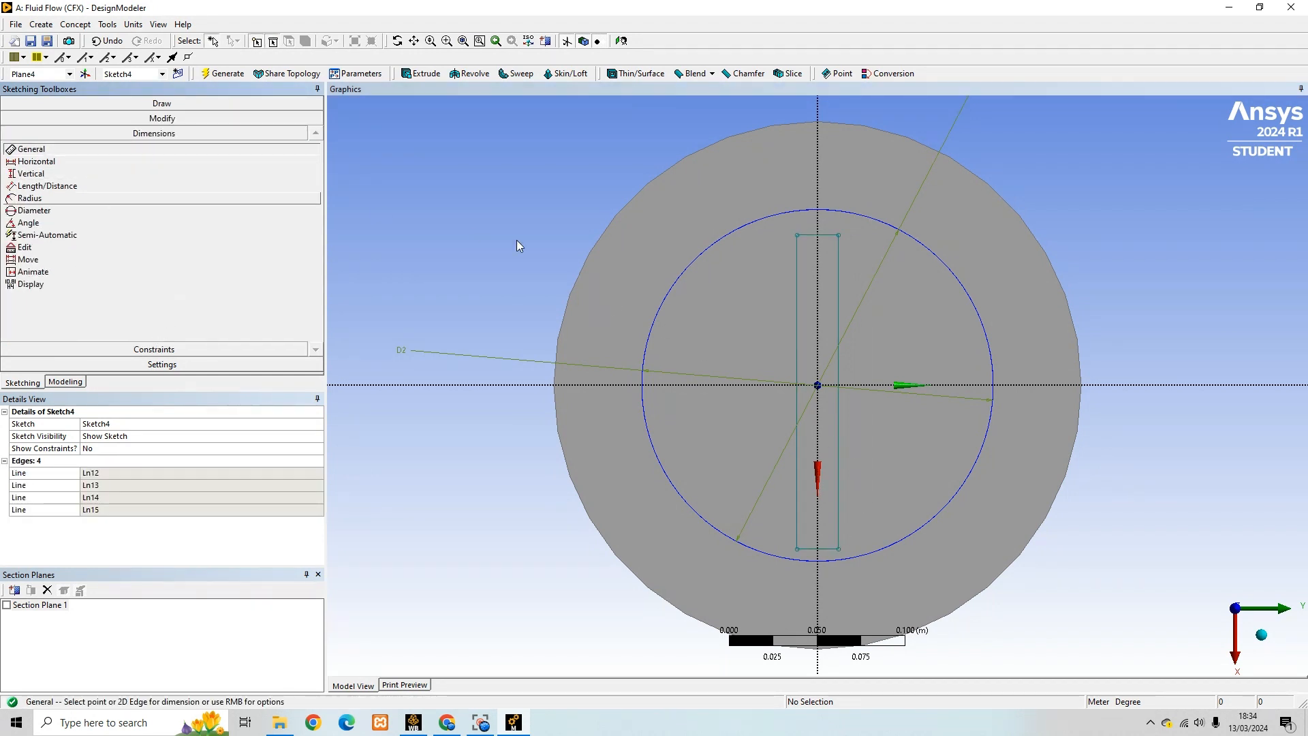
pyautogui.click(796, 275)
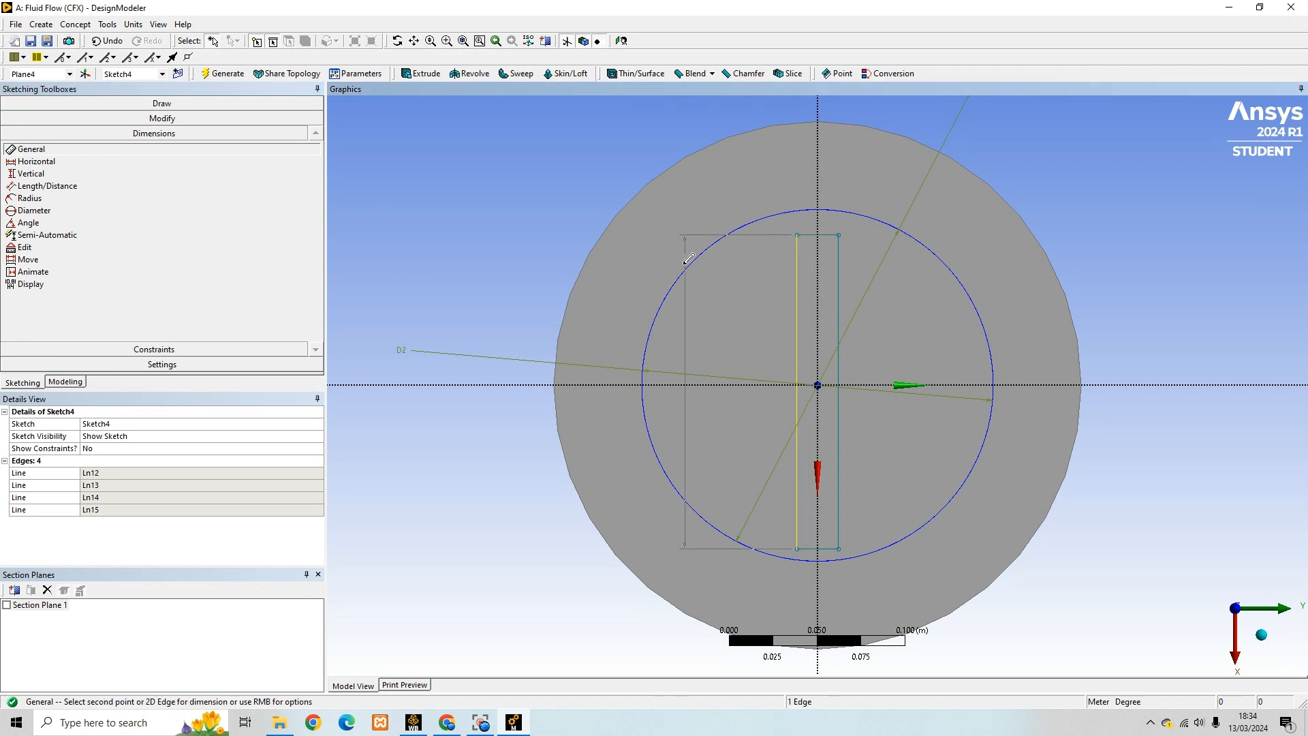
pyautogui.click(575, 301)
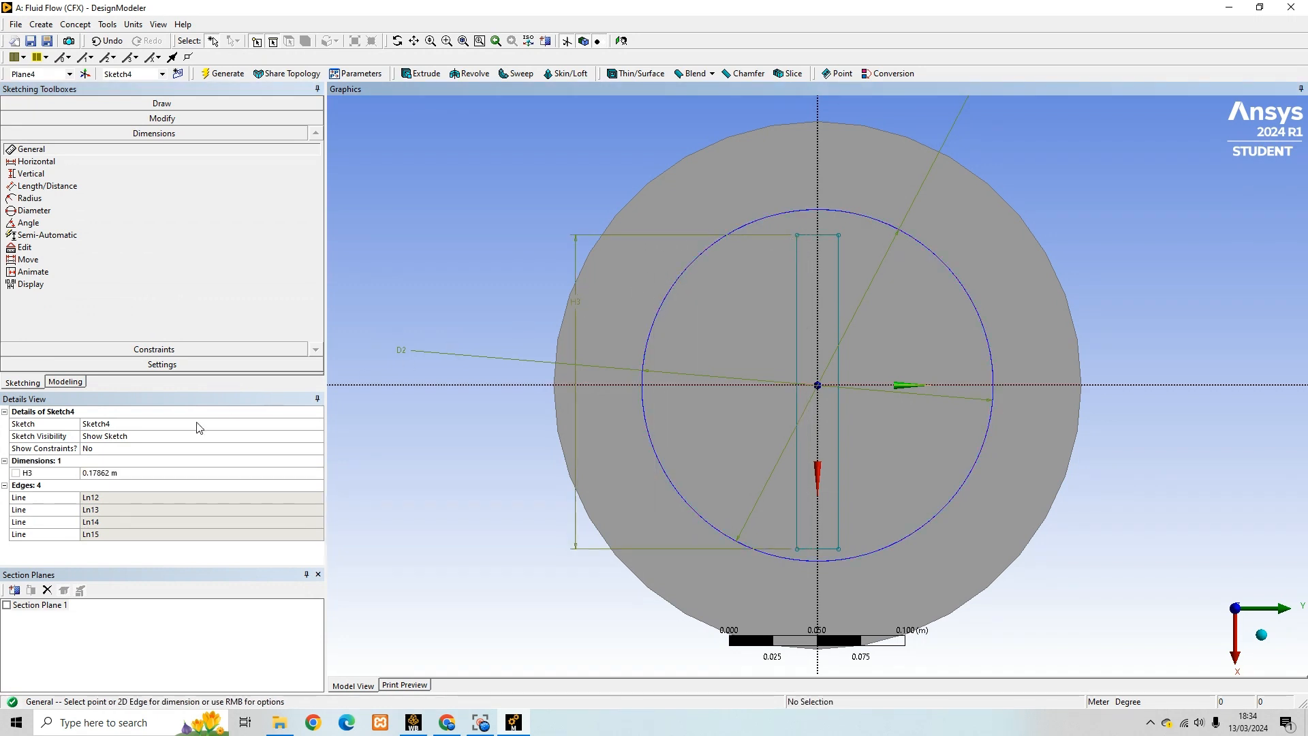
pyautogui.click(130, 473)
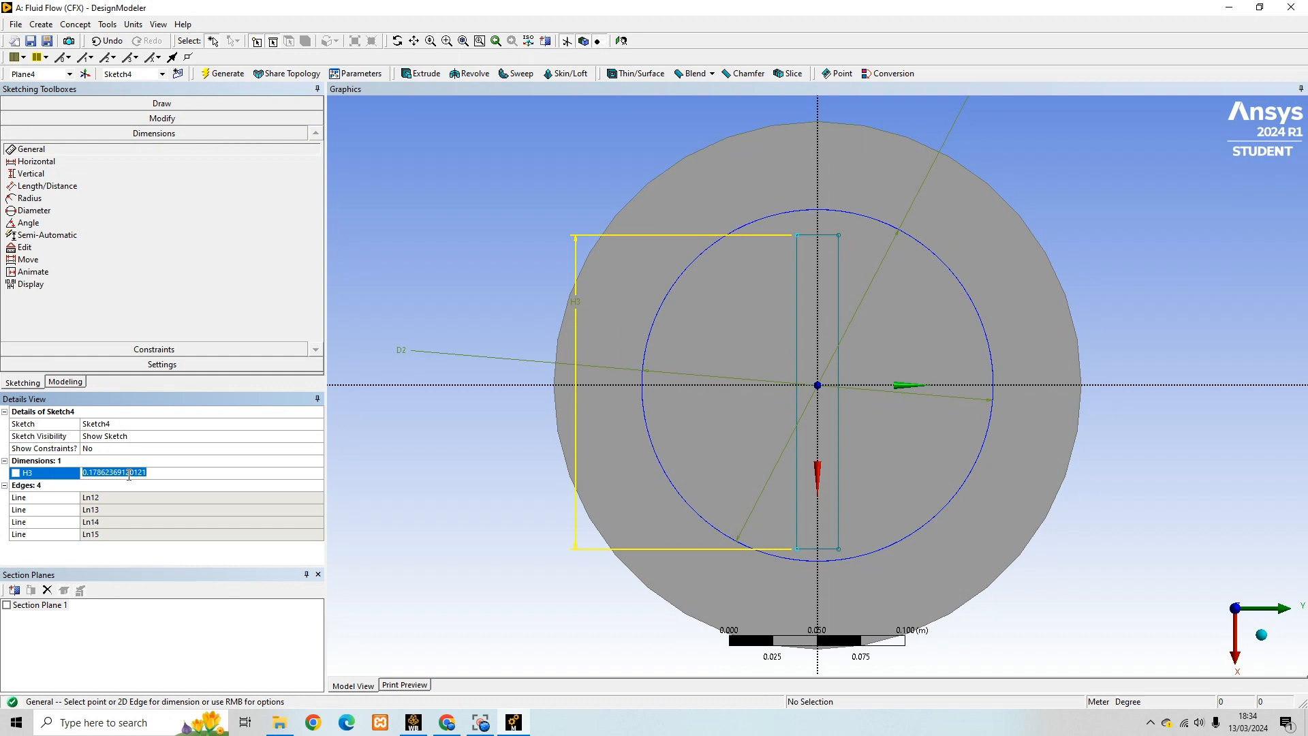
pyautogui.write('0.18')
pyautogui.press('Return')
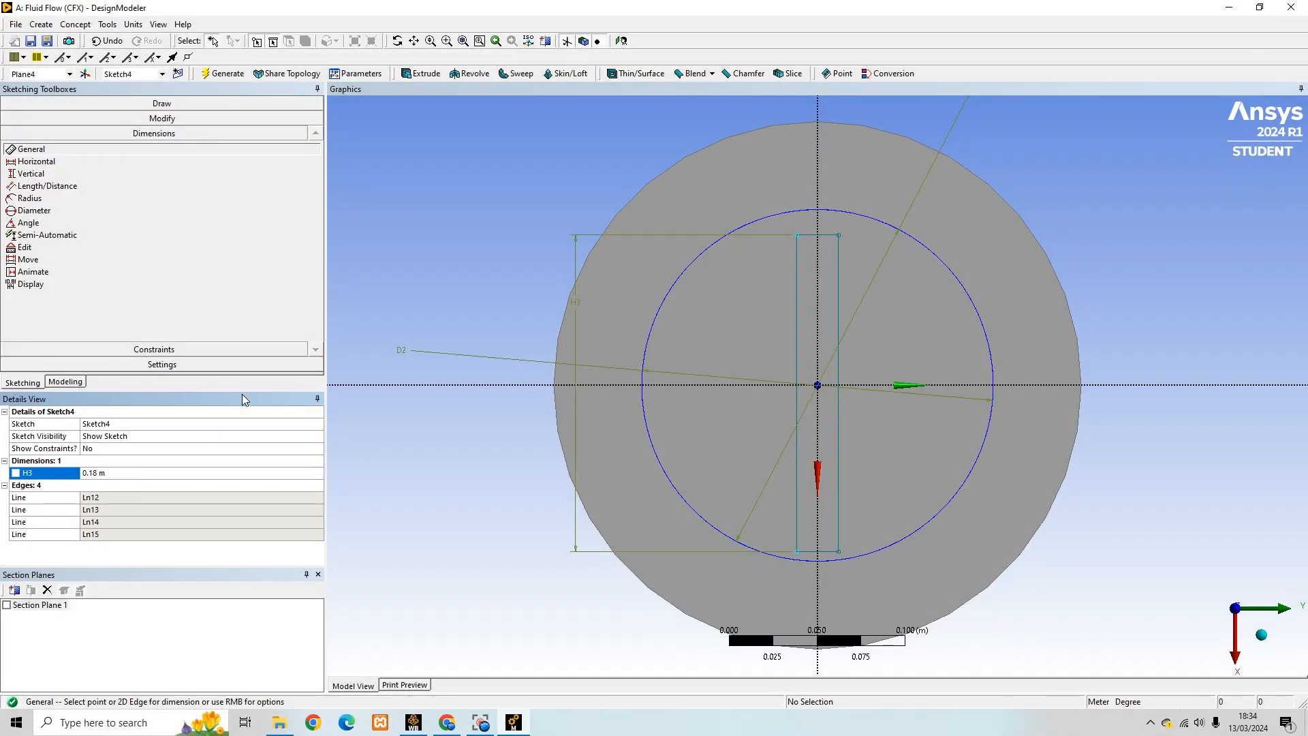
# Dimension the rectangle's short edge and set its width to 0.02 m
pyautogui.click(830, 236)
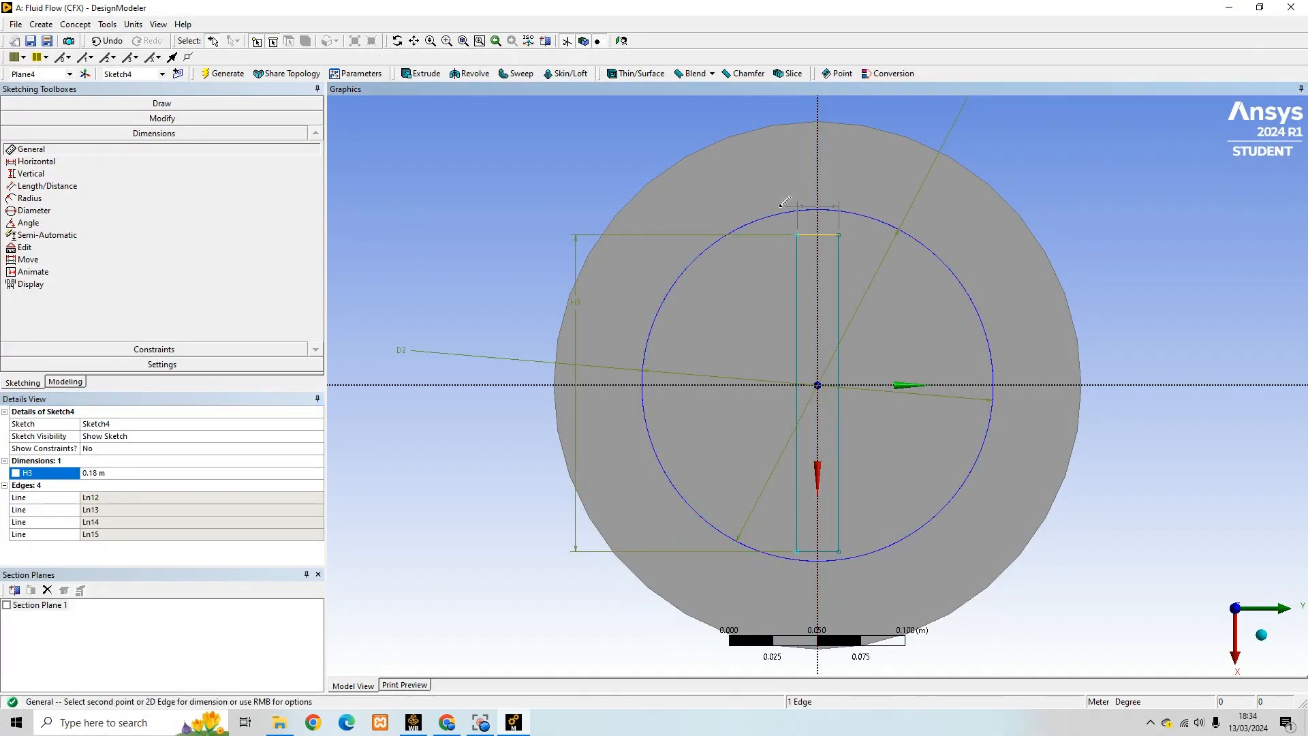
pyautogui.click(776, 182)
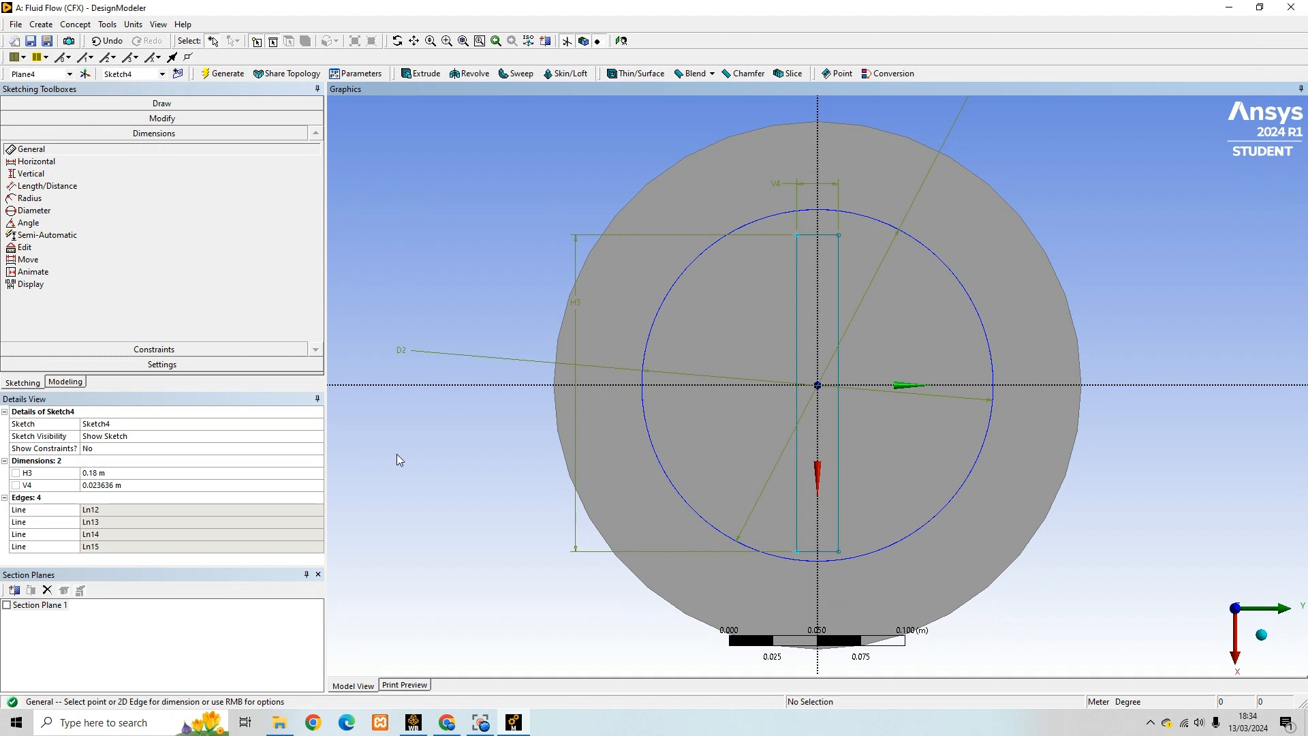
pyautogui.click(103, 485)
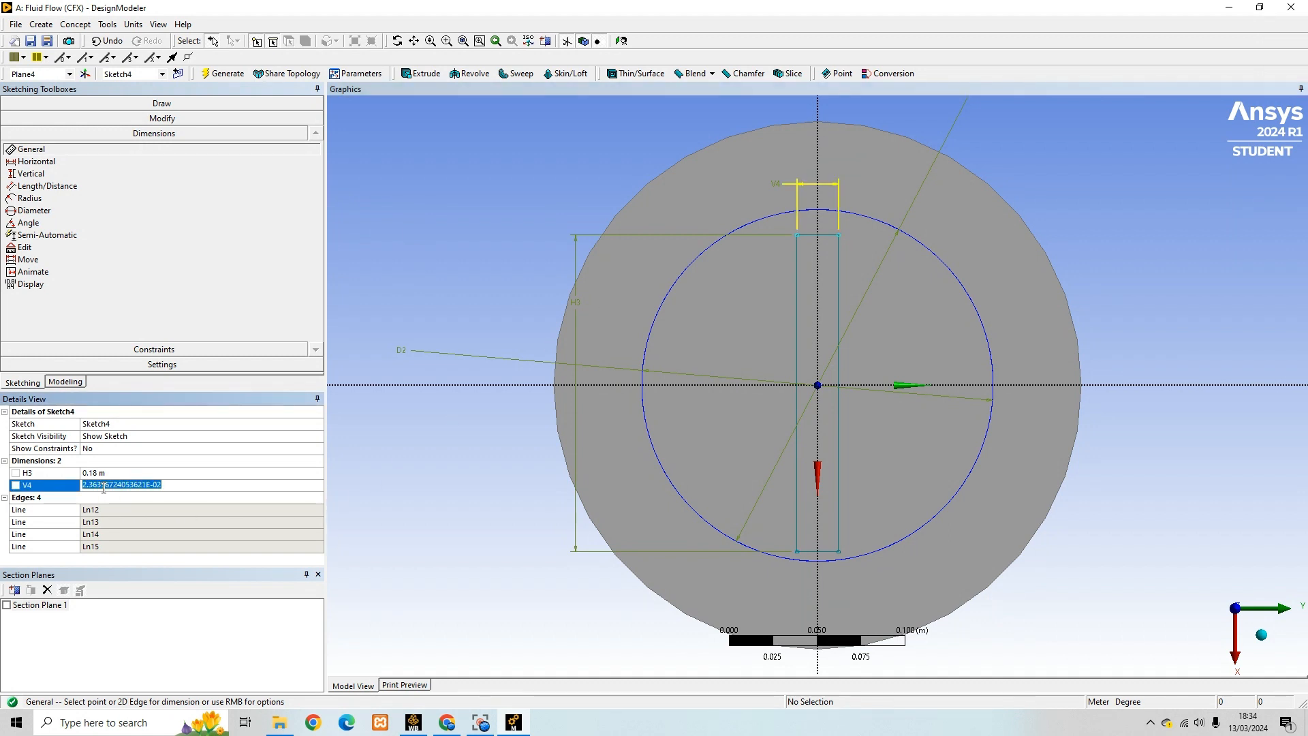
pyautogui.write('0.0')
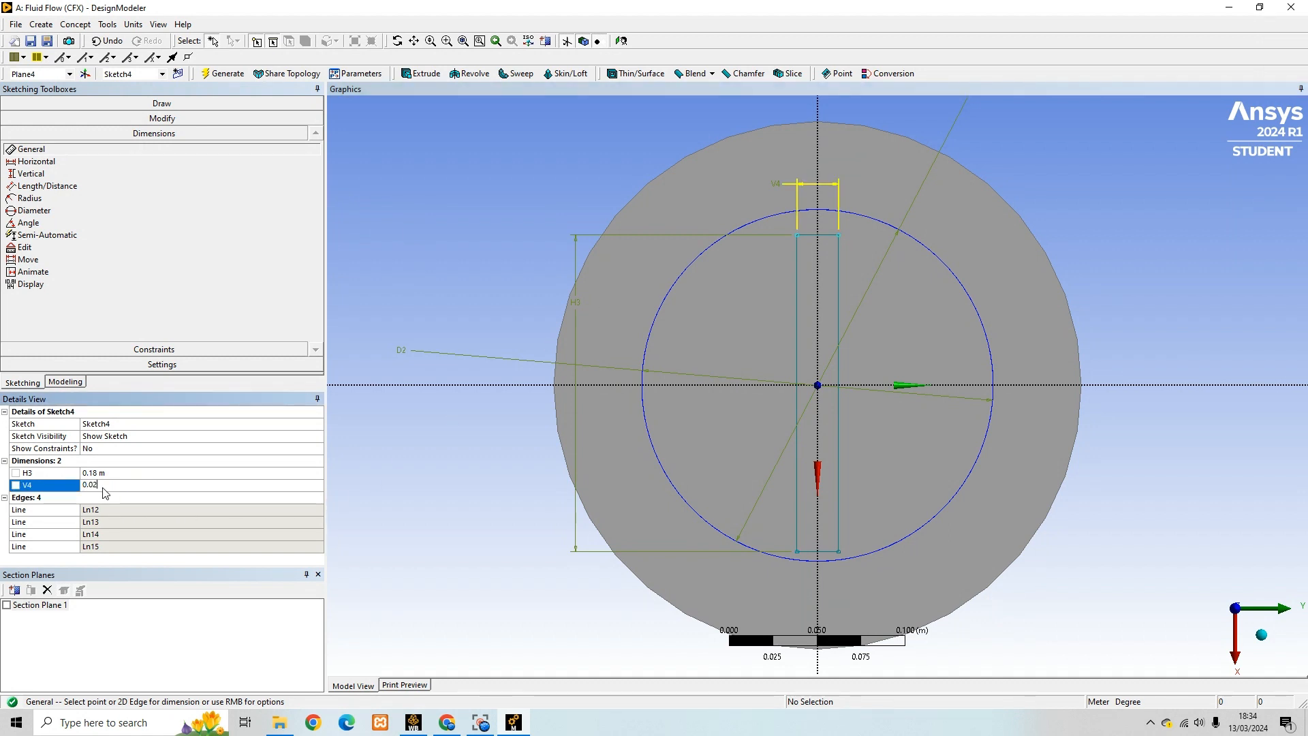
pyautogui.write('2')
pyautogui.press('Return')
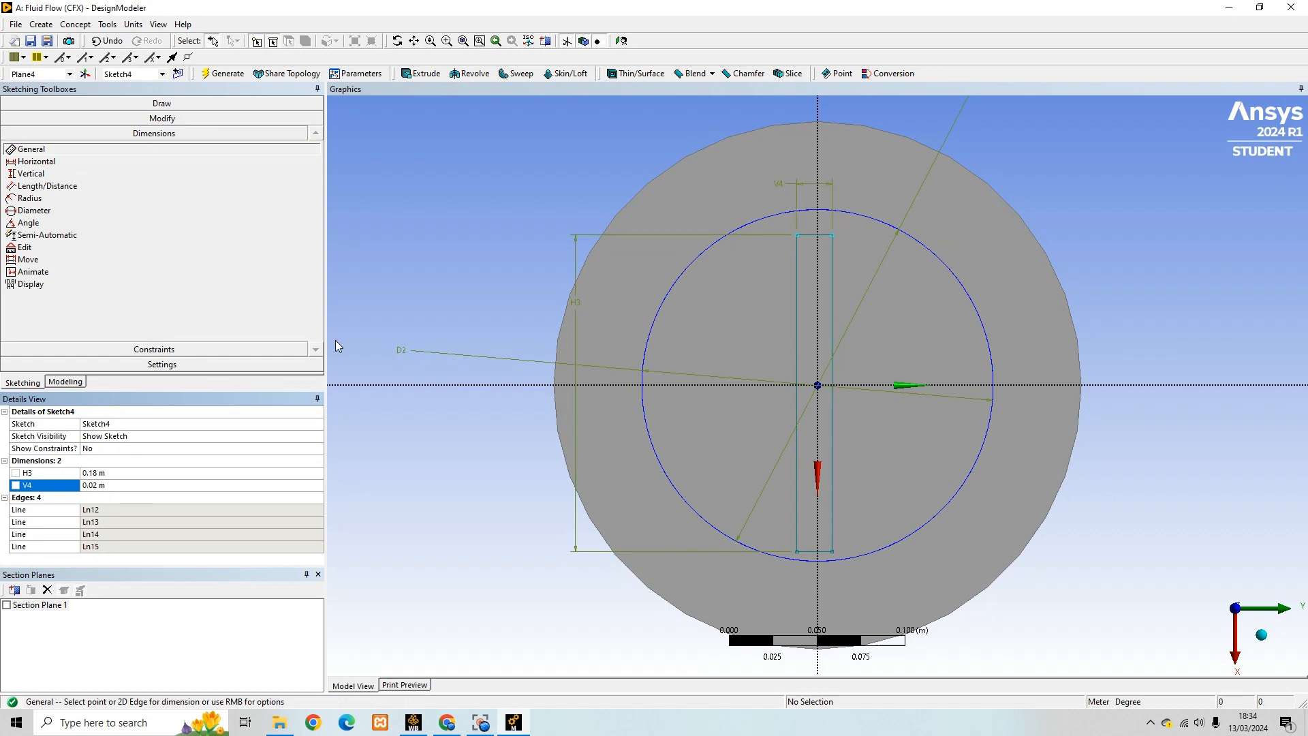
# Add a vertical dimension between the X axis and the rectangle's long edge on the positive Y side
pyautogui.click(81, 173)
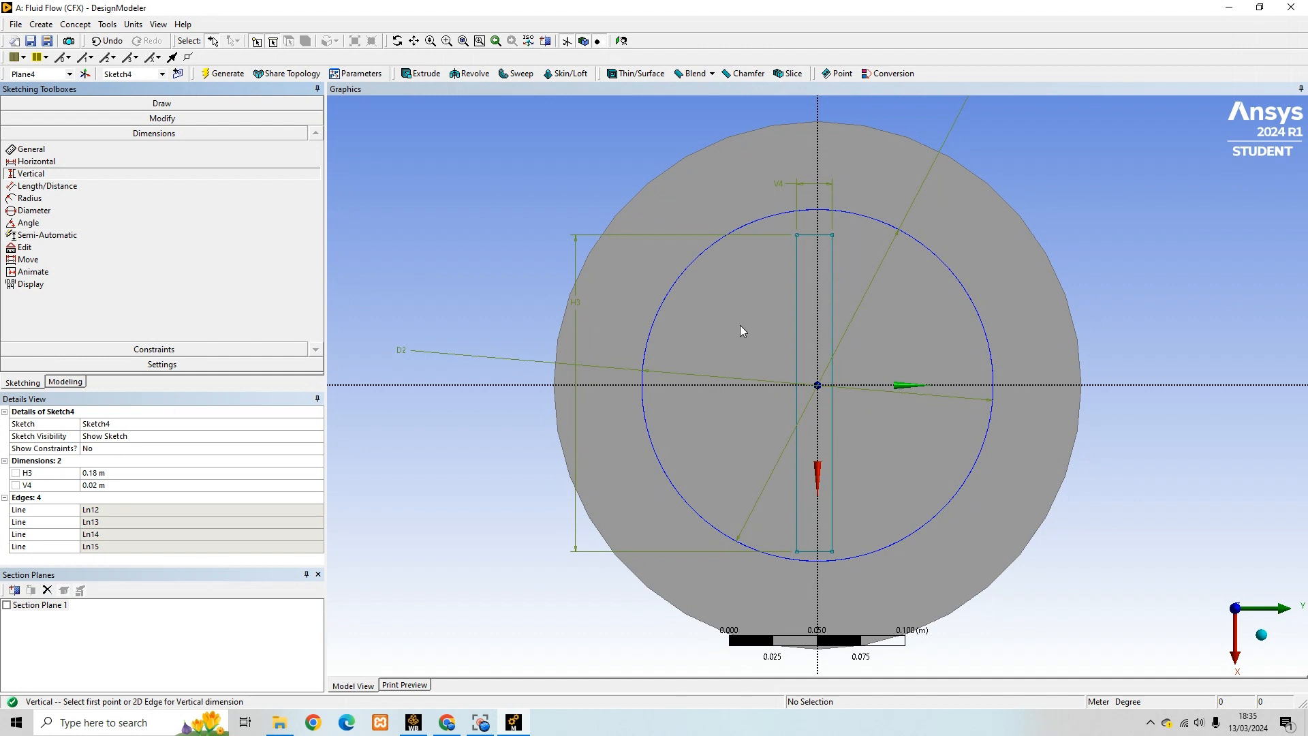
pyautogui.click(832, 292)
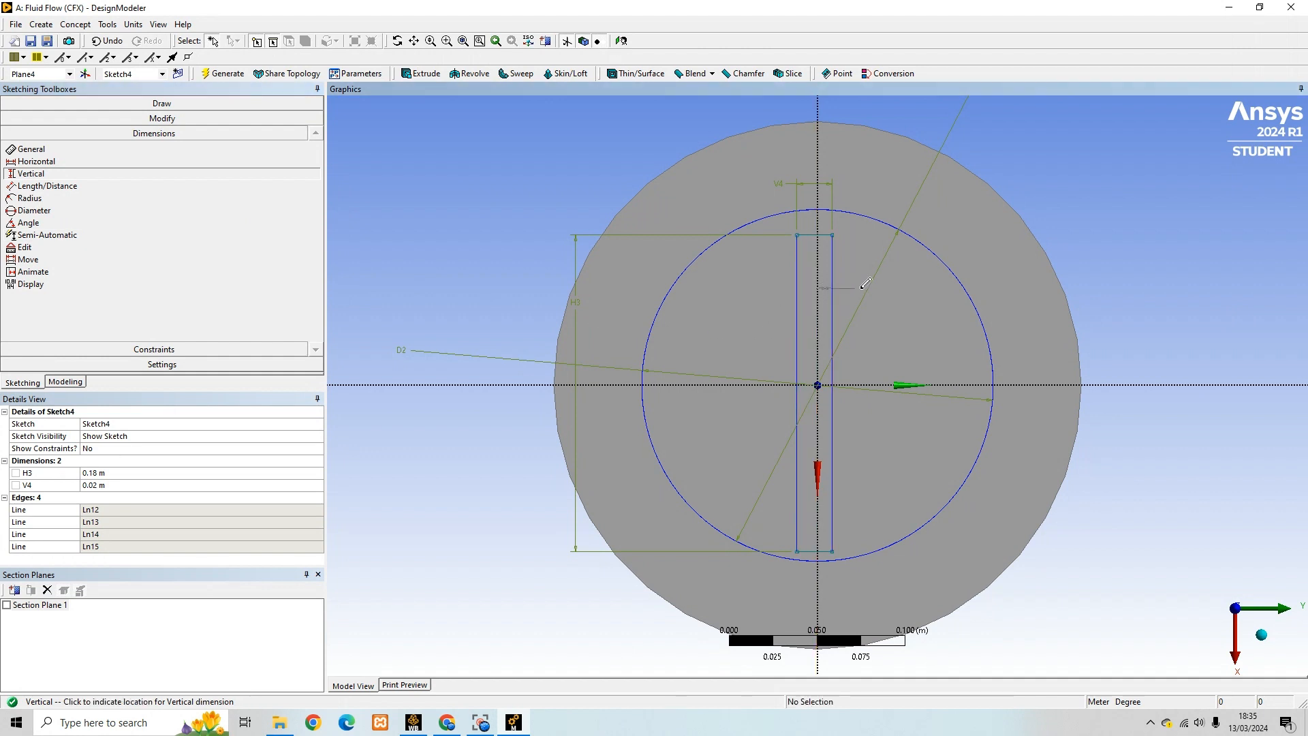
pyautogui.click(876, 259)
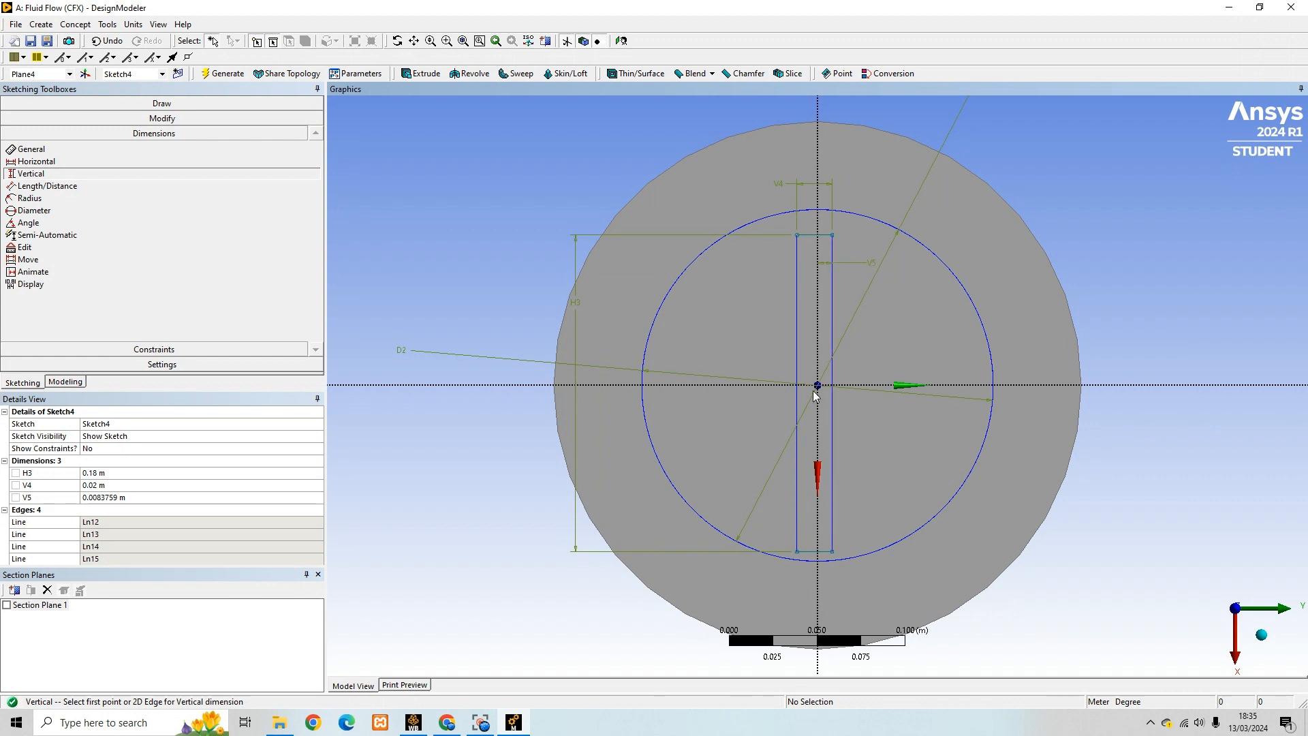
pyautogui.click(786, 385)
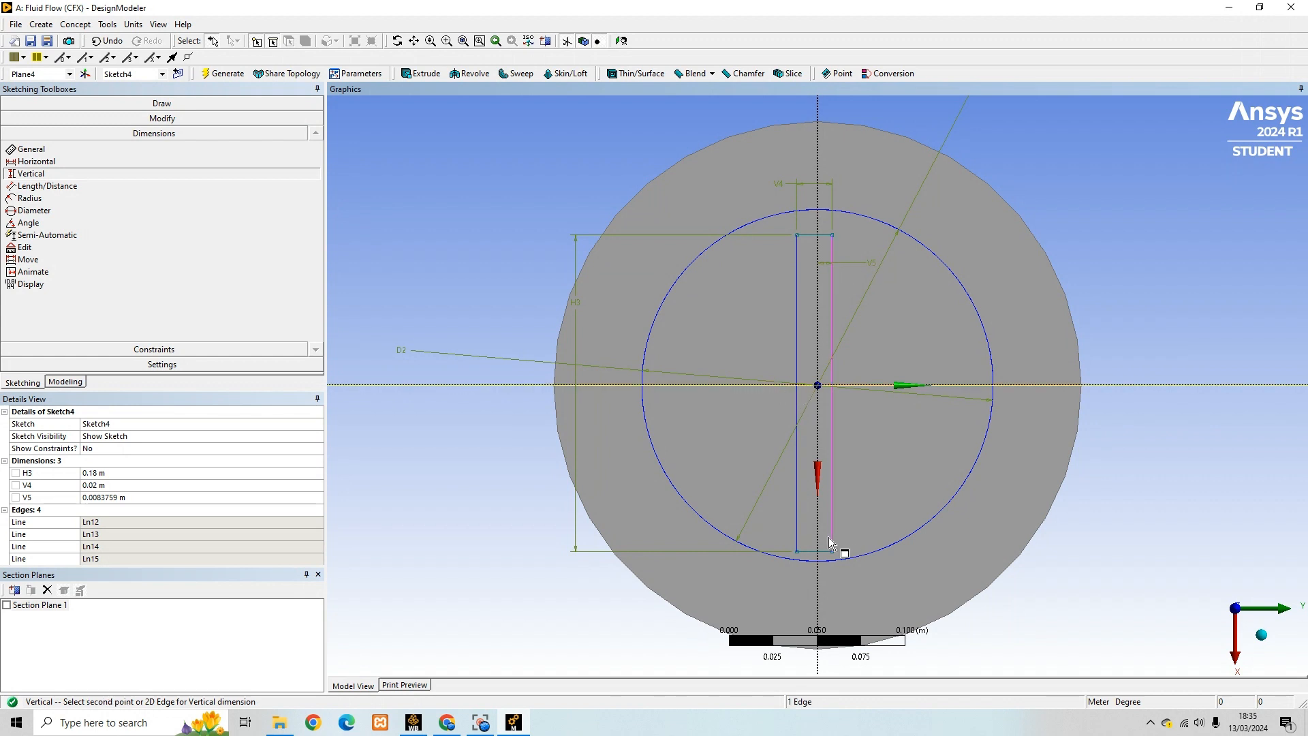
pyautogui.press('Escape')
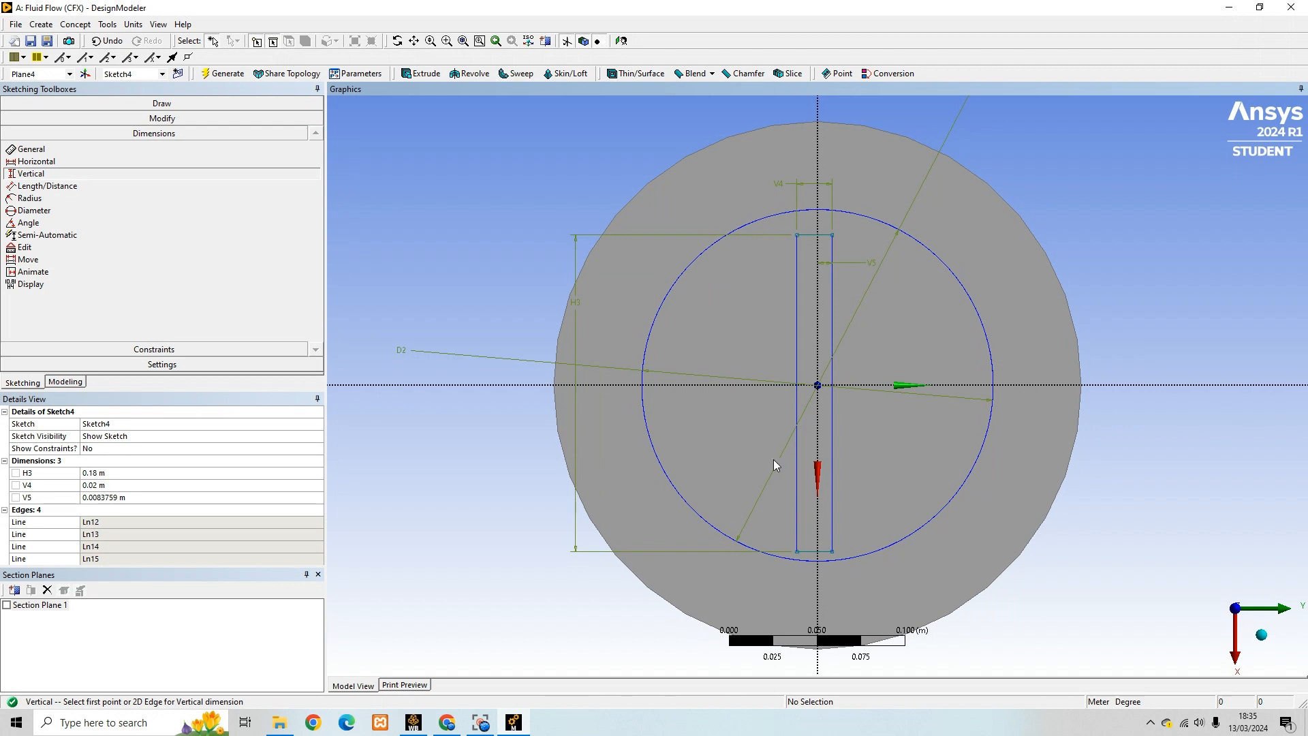
# Add a horizontal dimension between the Y axis and the rectangle's short edge on the positive X side
pyautogui.click(79, 163)
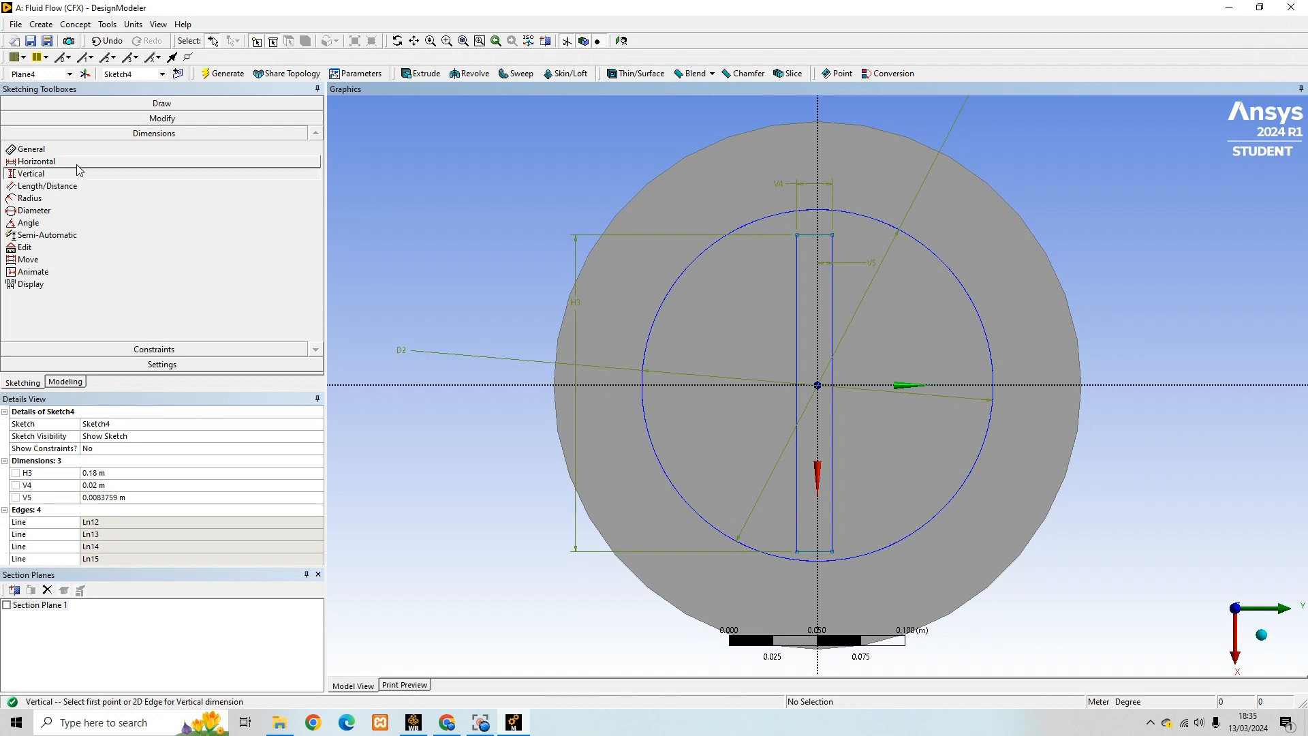
pyautogui.click(714, 385)
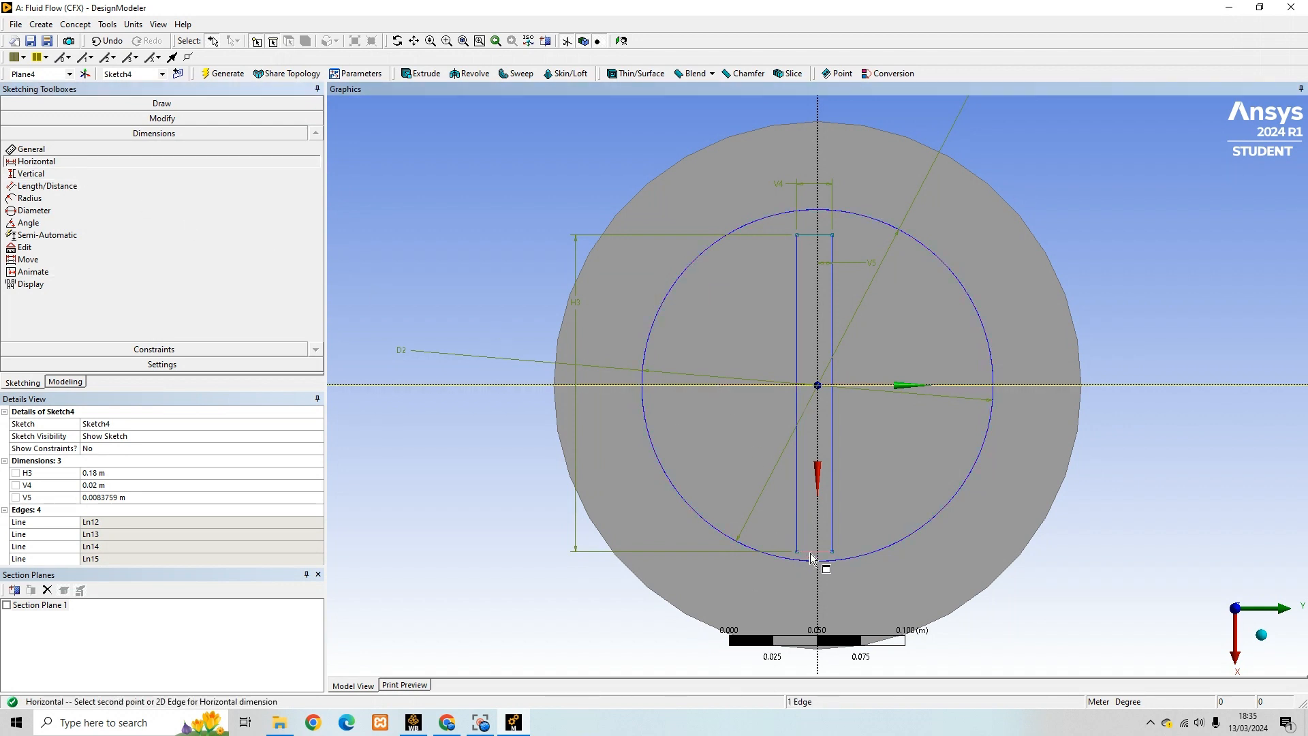
pyautogui.click(812, 559)
pyautogui.click(709, 586)
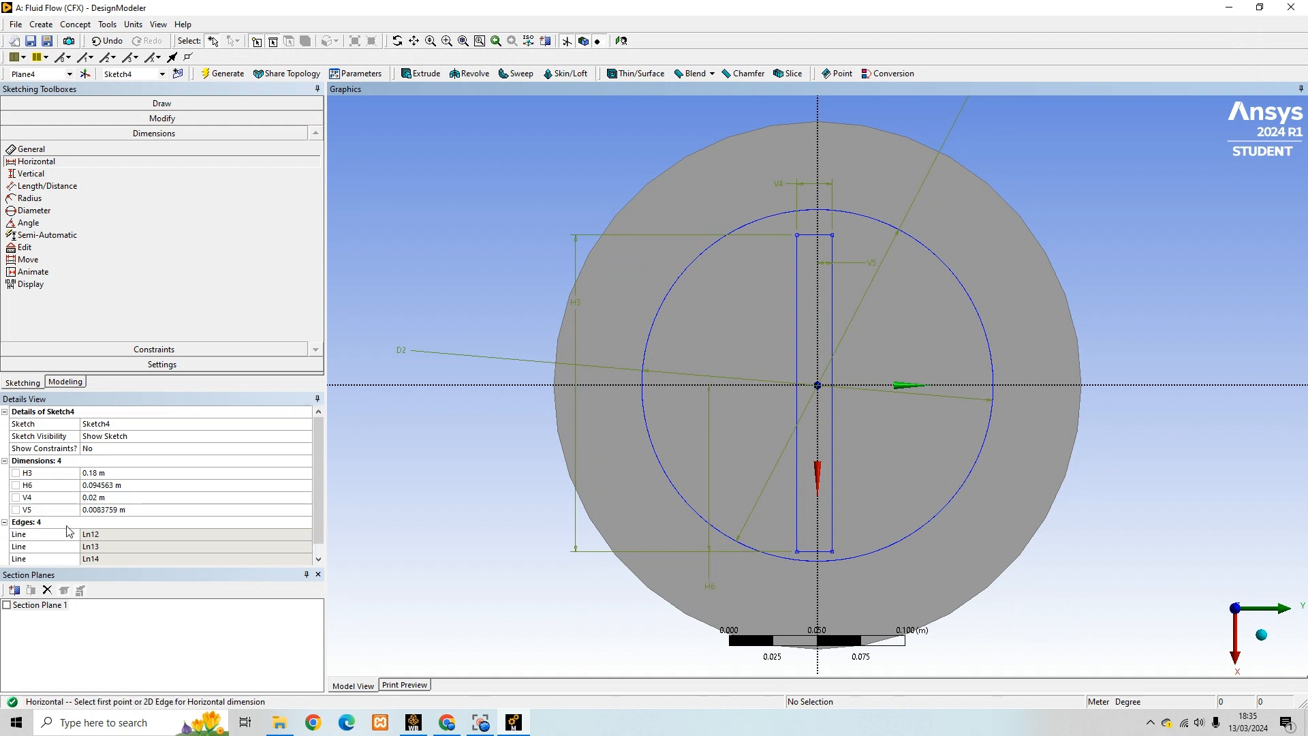
# Set the short edge's distance from the Y axis to 0.1 m
pyautogui.click(107, 486)
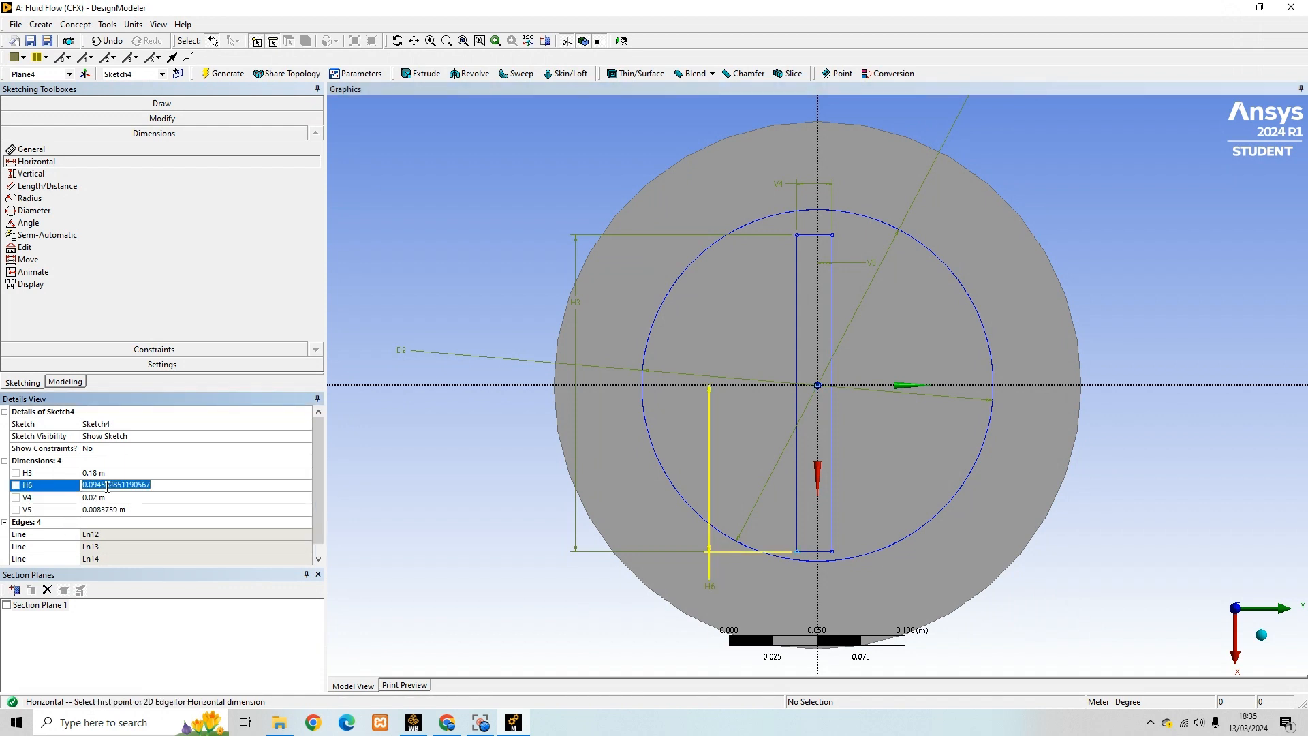
pyautogui.write('0.1')
pyautogui.press('Return')
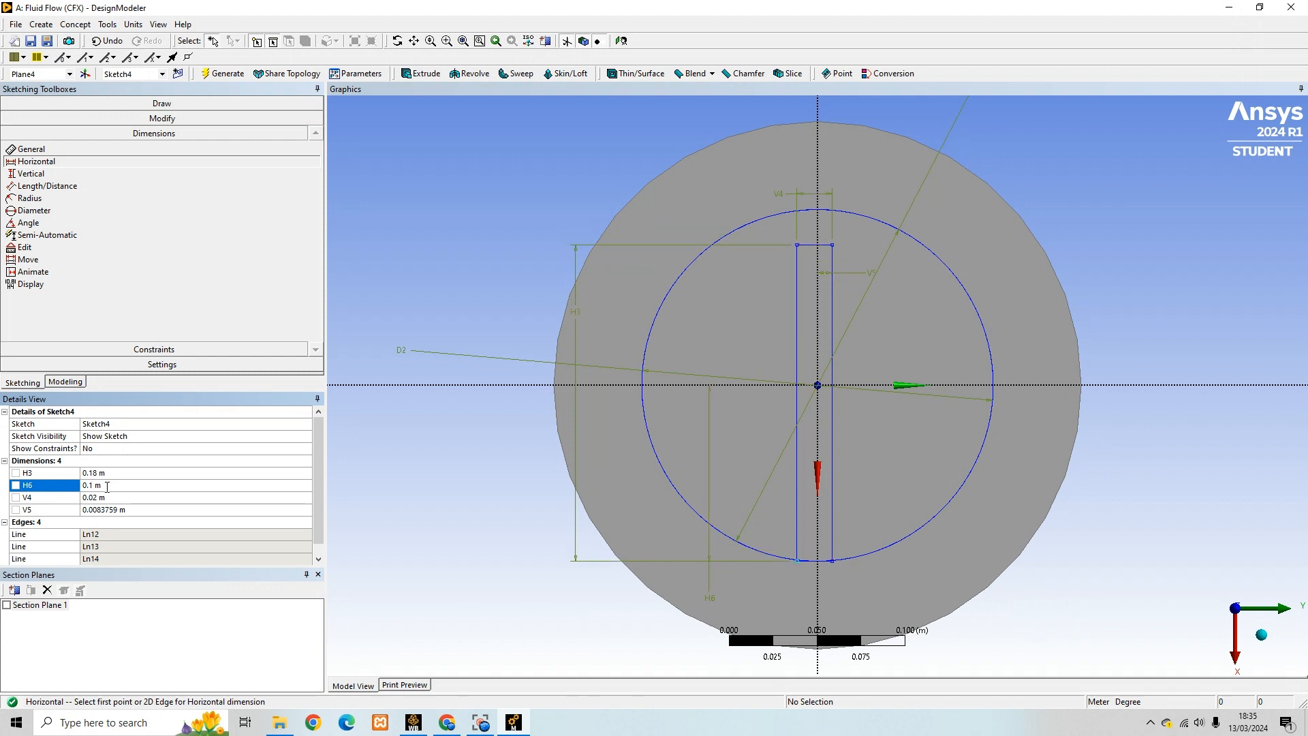
# Centre the rectangle on the origin by setting its short edge 0.09 m from the Y axis and its long edge 0.01 m from the X axis
pyautogui.click(107, 486)
pyautogui.write('0.09')
pyautogui.press('Return')
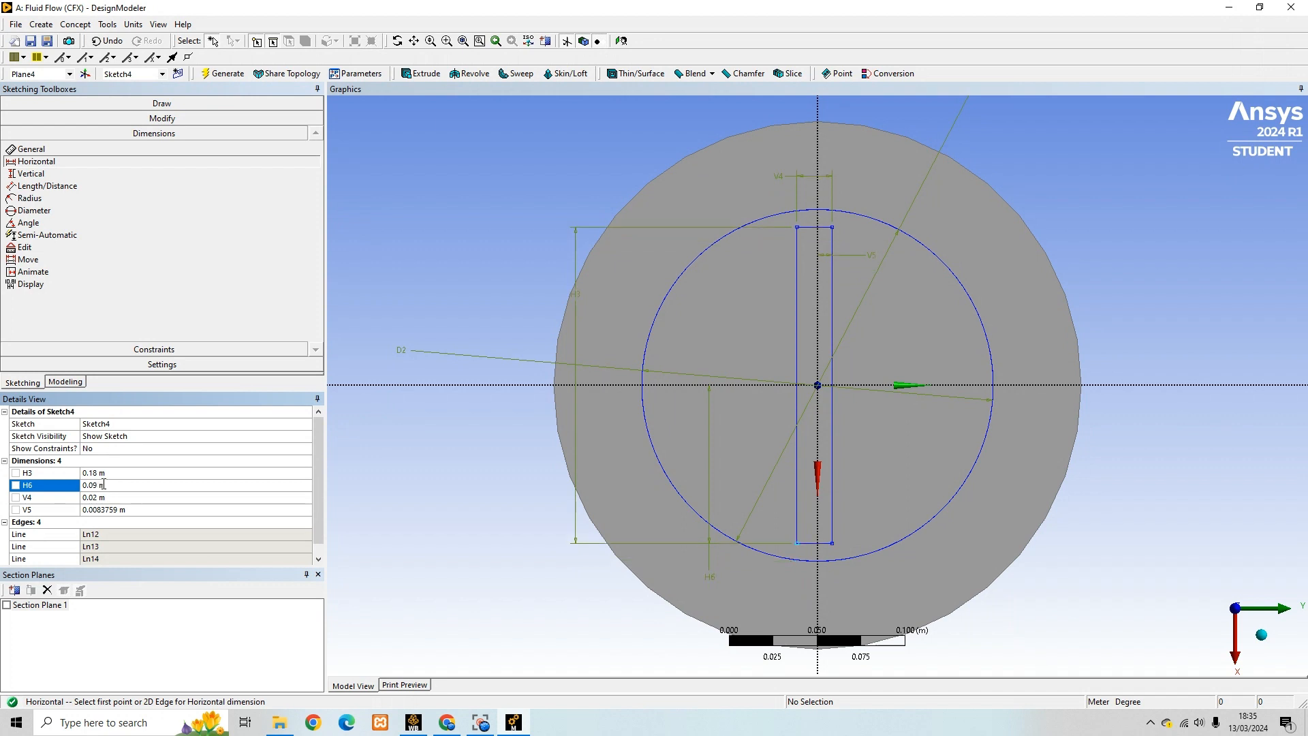
pyautogui.click(109, 510)
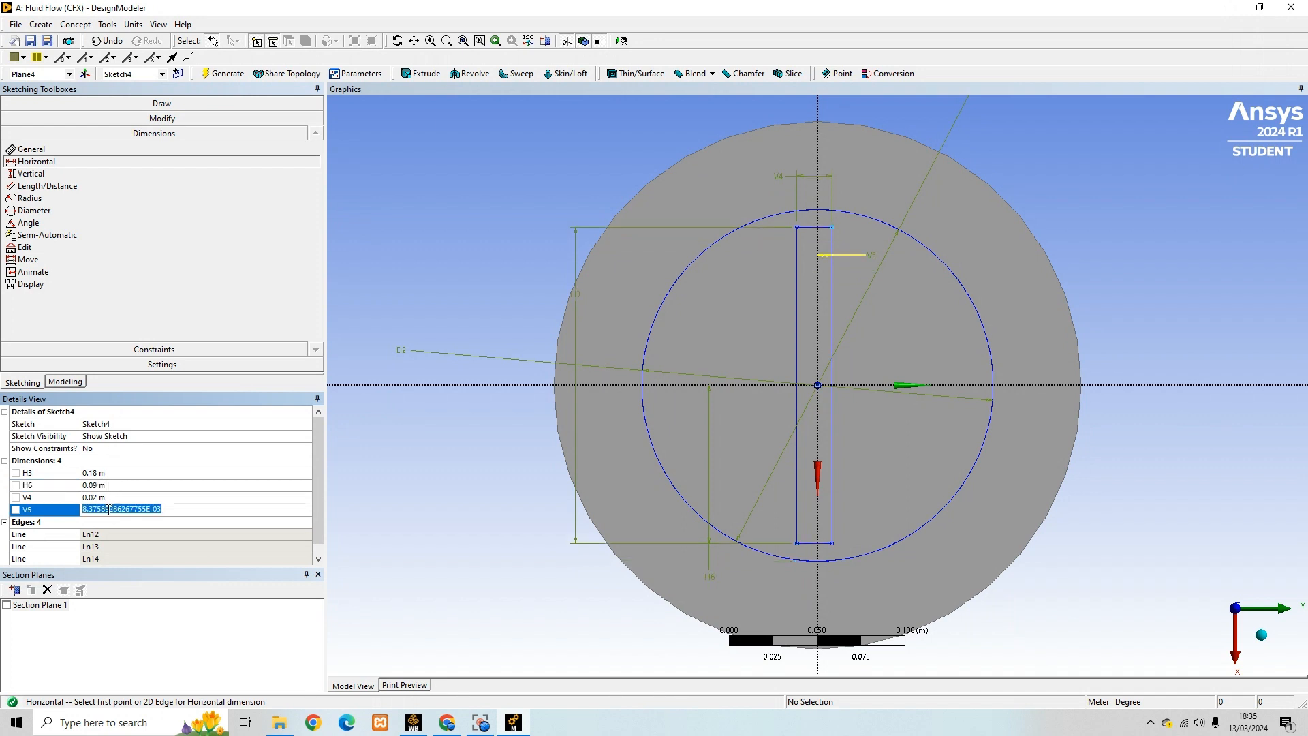
pyautogui.write('0.0')
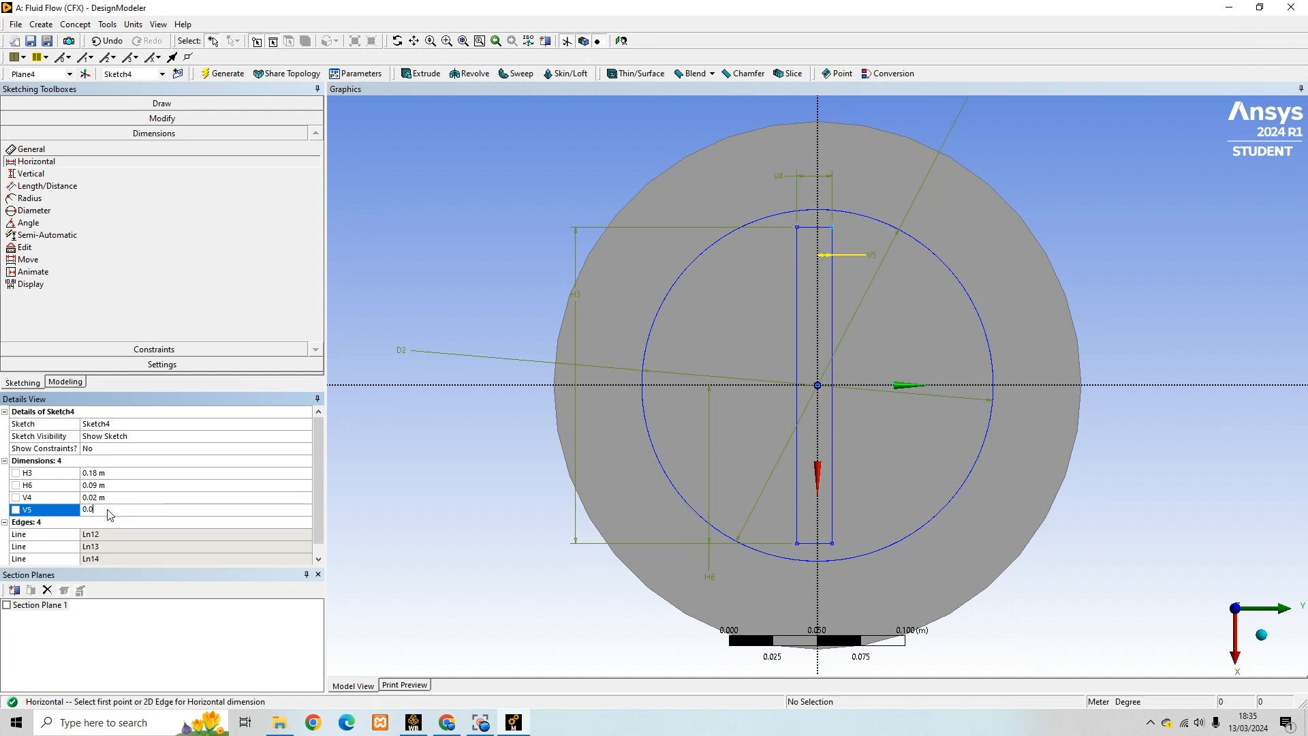
pyautogui.write('1')
pyautogui.press('Return')
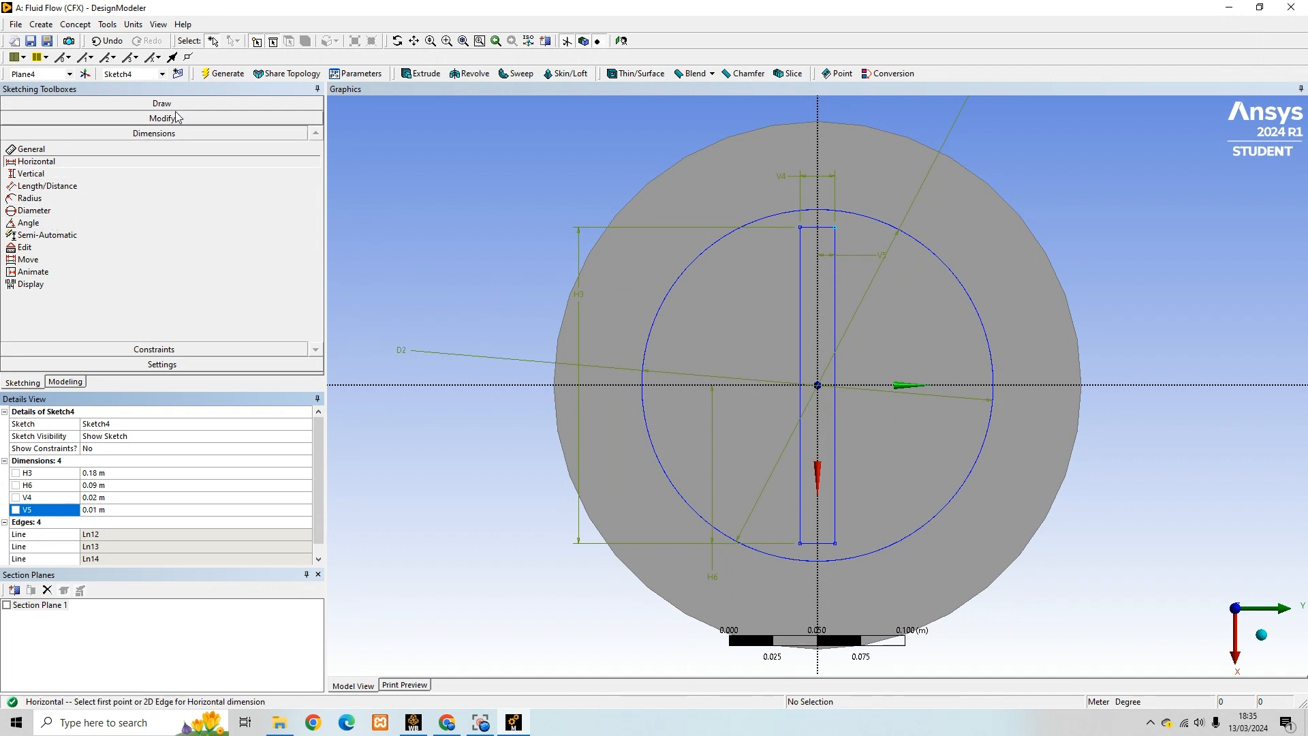
pyautogui.click(155, 104)
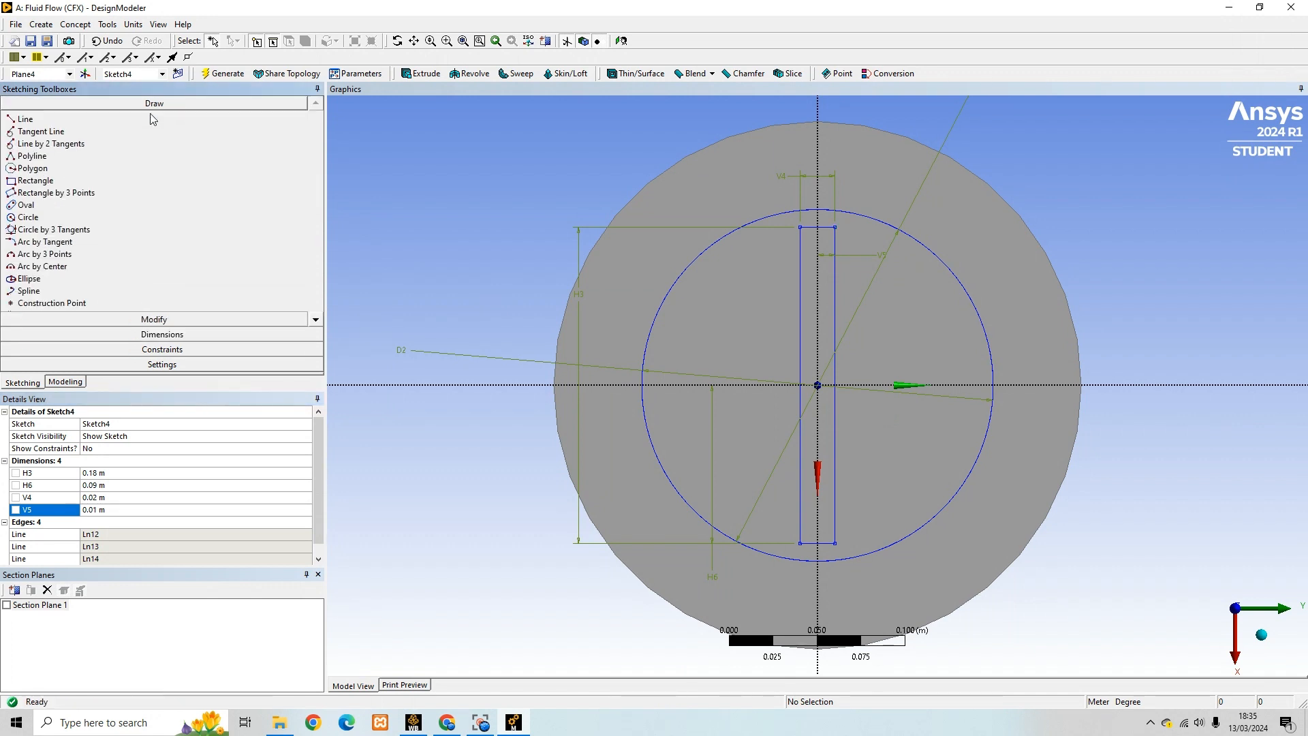
# Draw a second rectangle crossing the first along the Y axis, about 0.178 m by 0.025 m, inside the circle
pyautogui.click(30, 182)
pyautogui.click(662, 363)
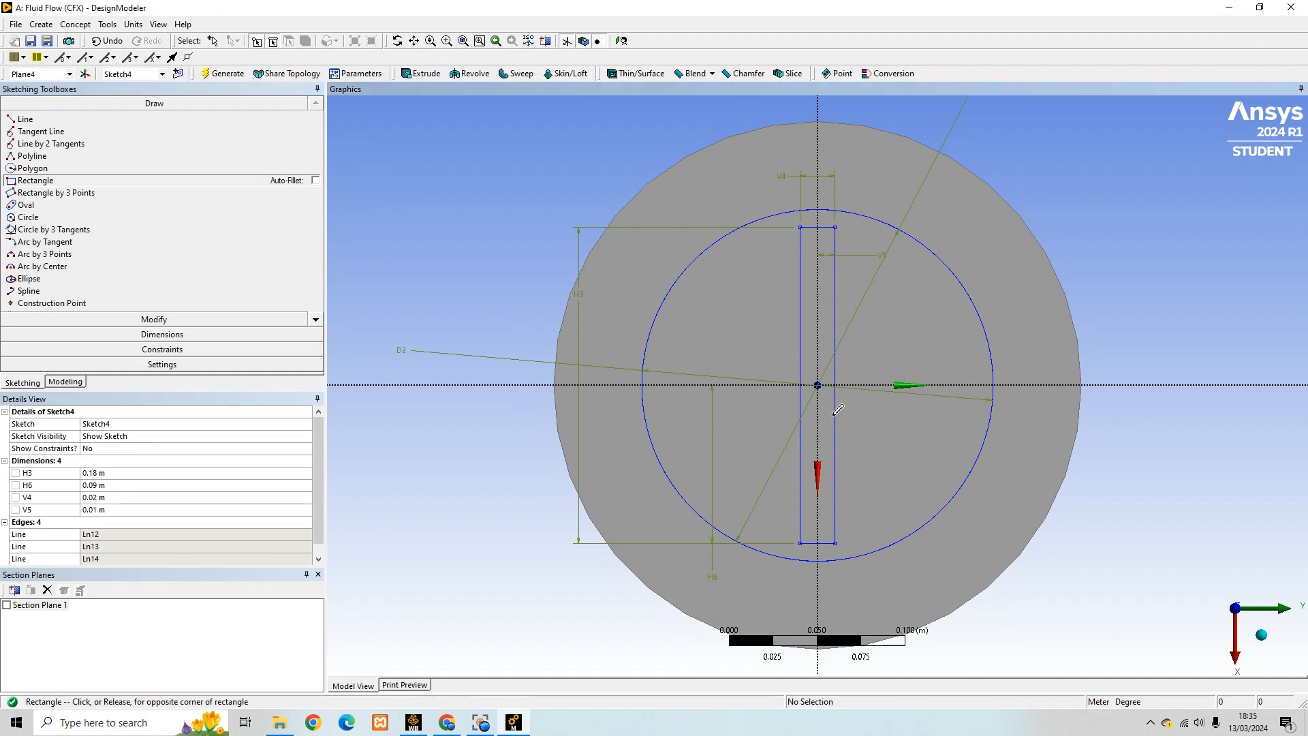
pyautogui.click(975, 408)
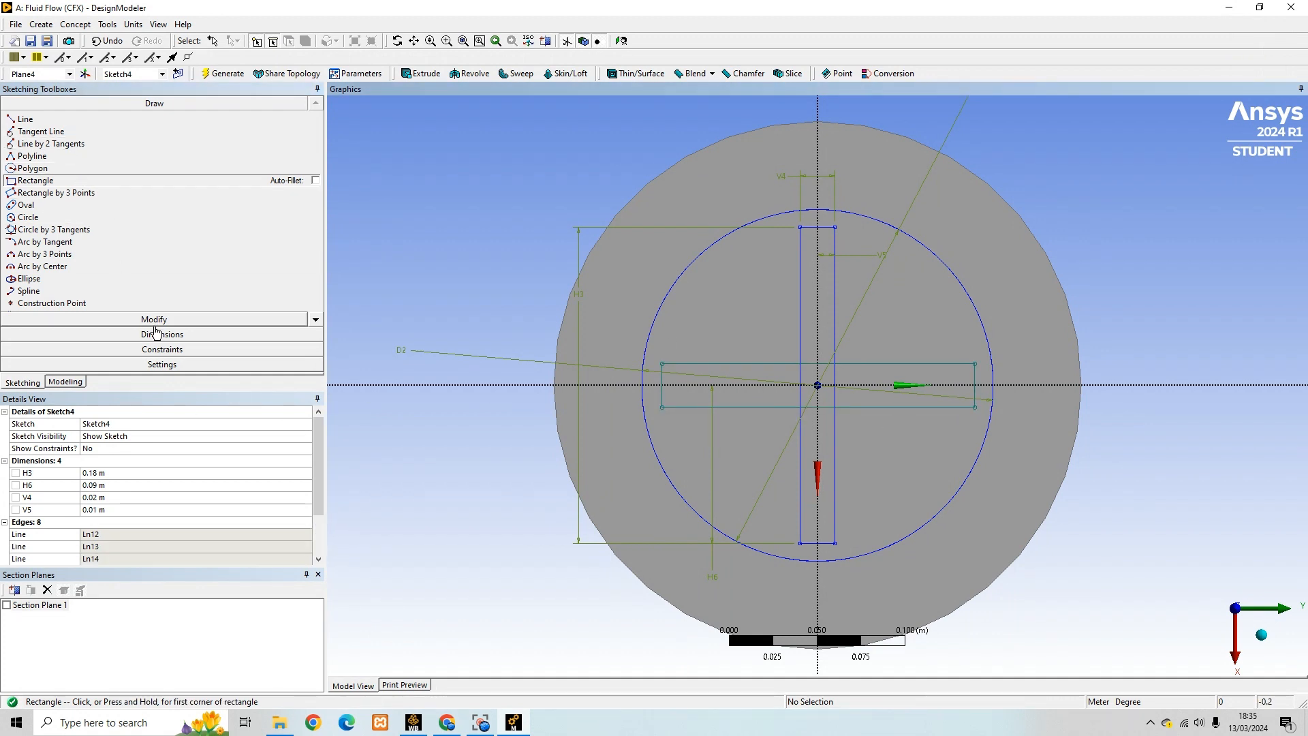
# Dimension the length and width of the new rectangle lying along the Y axis
pyautogui.click(154, 334)
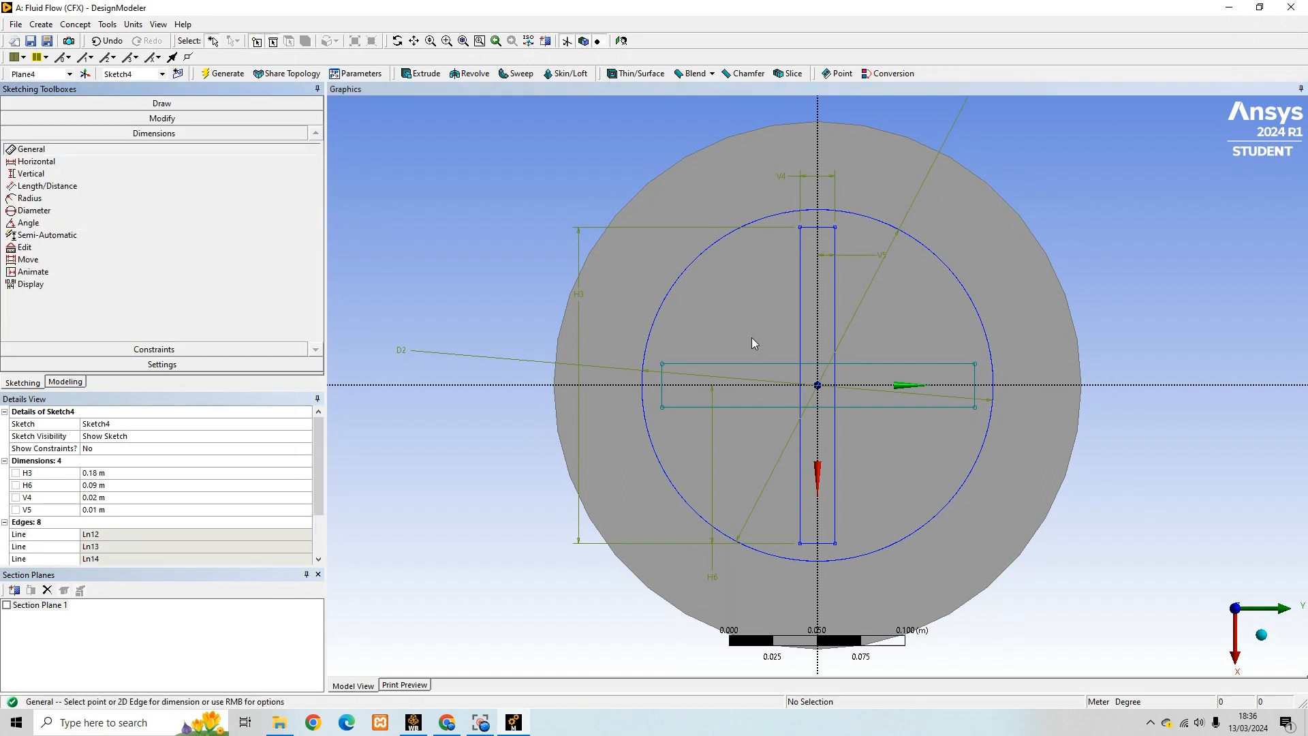
pyautogui.click(747, 361)
pyautogui.click(719, 316)
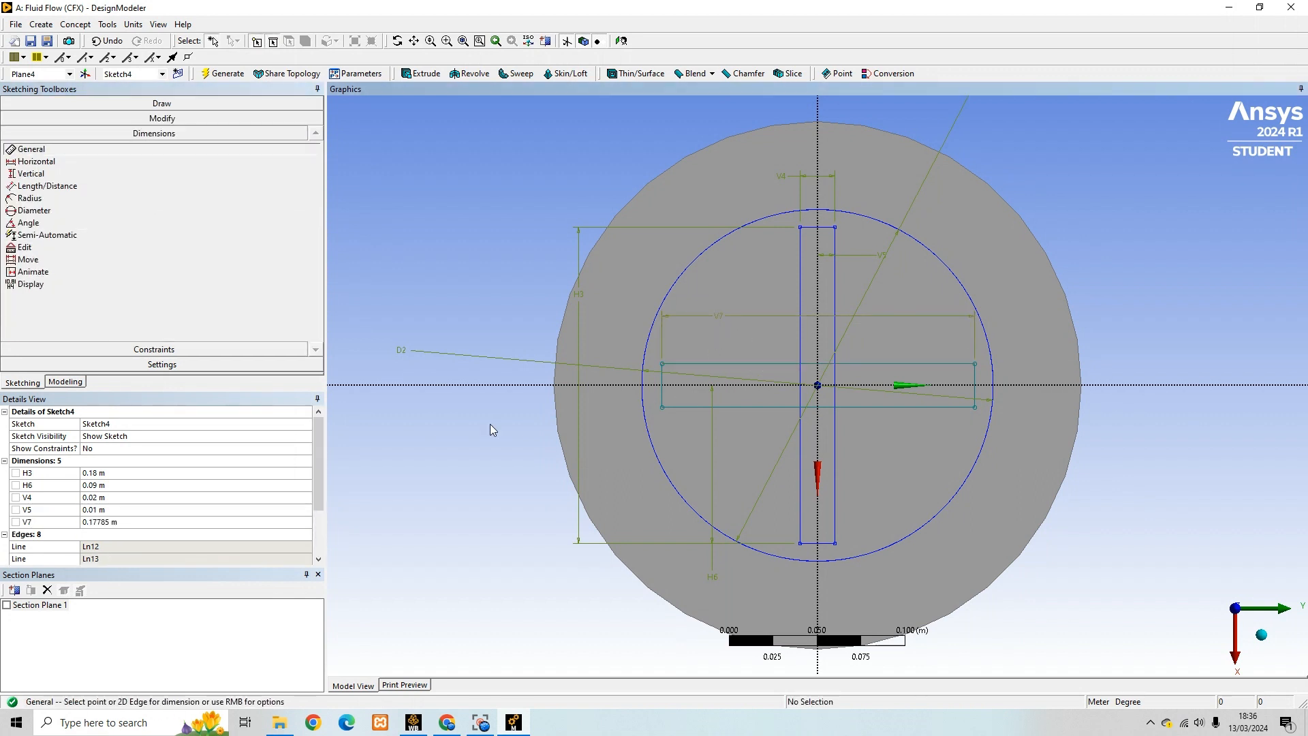
pyautogui.click(662, 396)
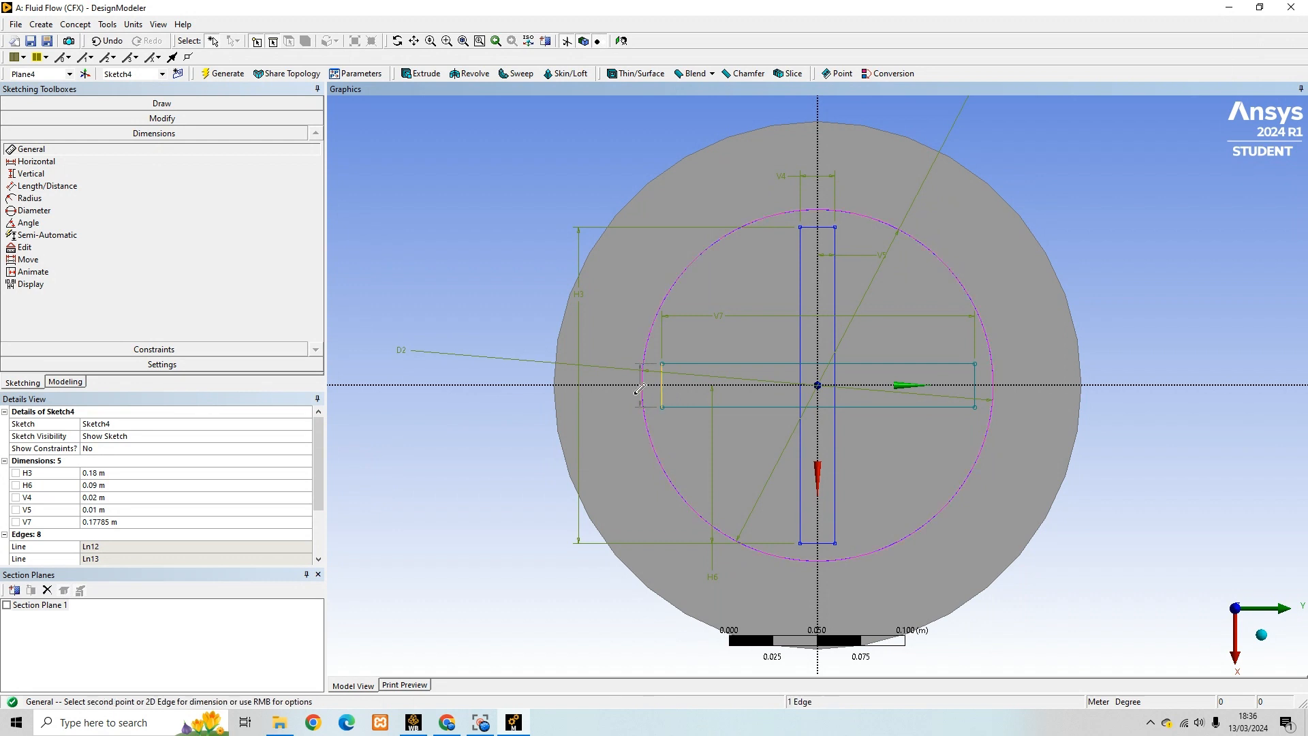
pyautogui.click(508, 398)
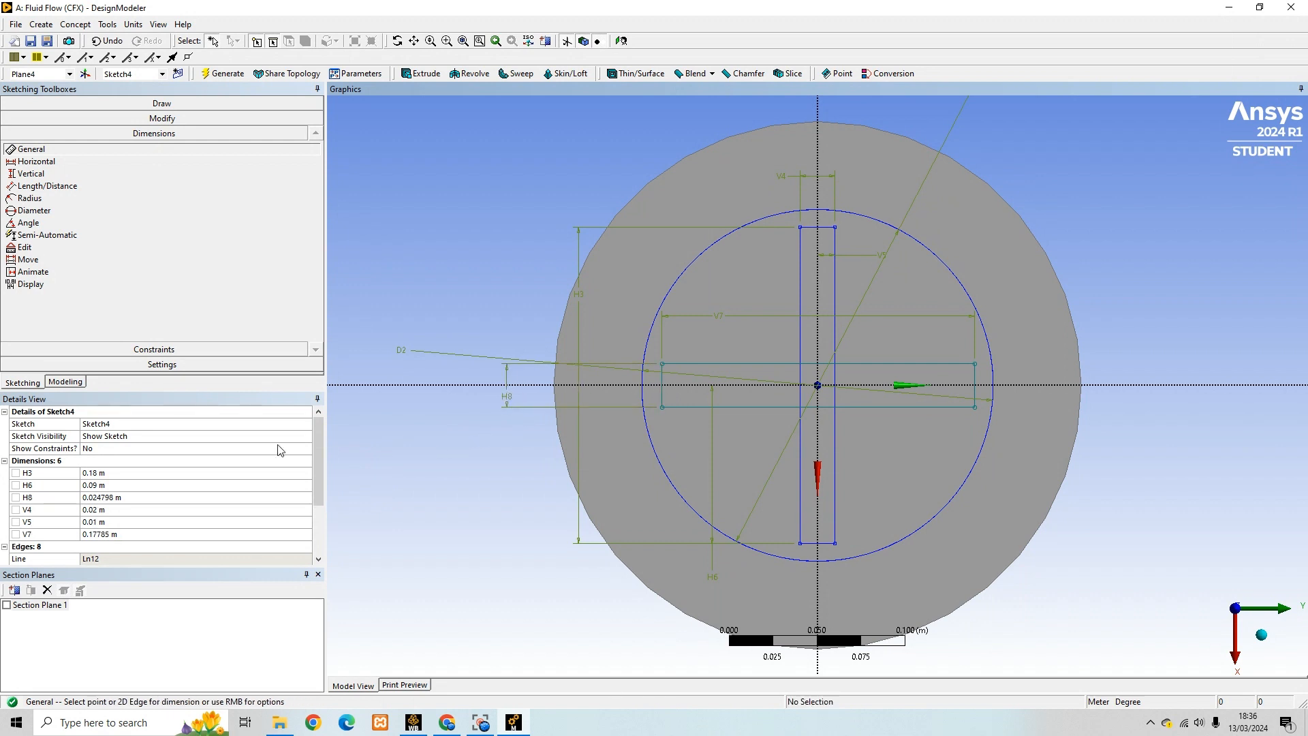
# Dimension the new rectangle's negative-Y short edge from the X axis and its negative-X long edge from the Y axis
pyautogui.click(30, 173)
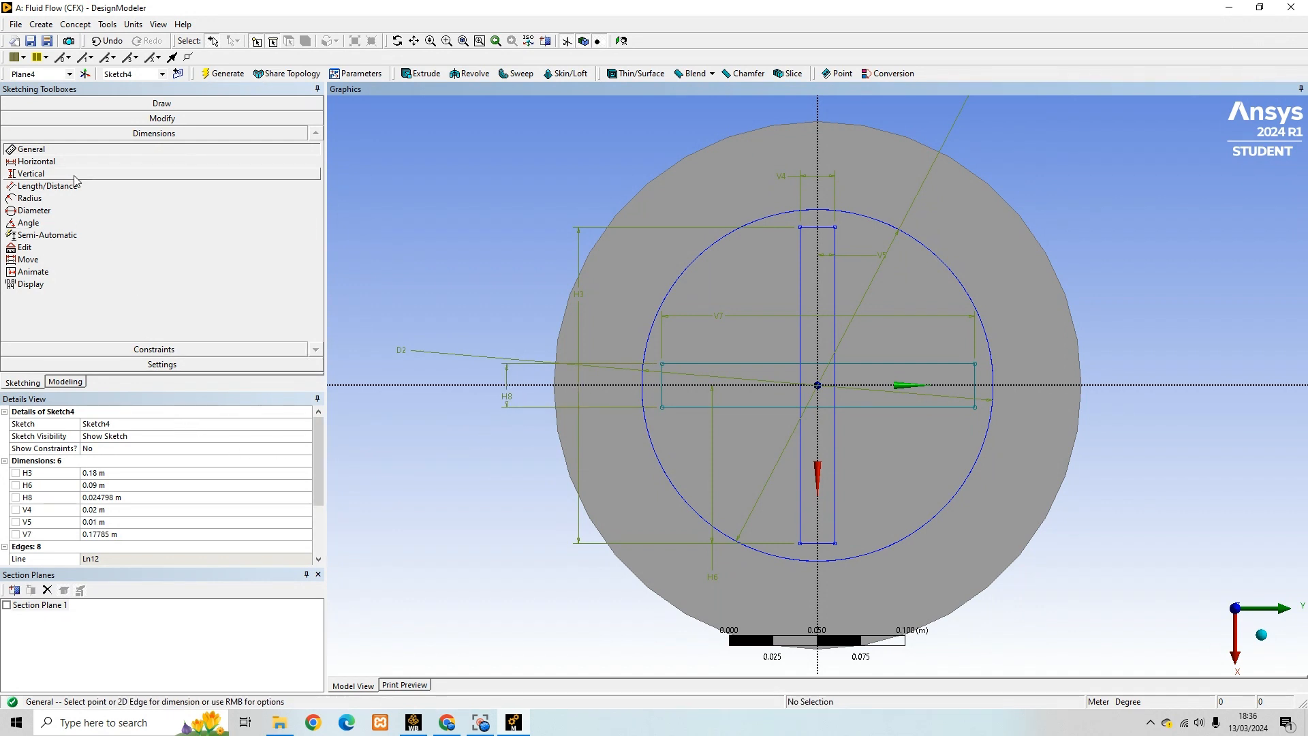
pyautogui.click(819, 383)
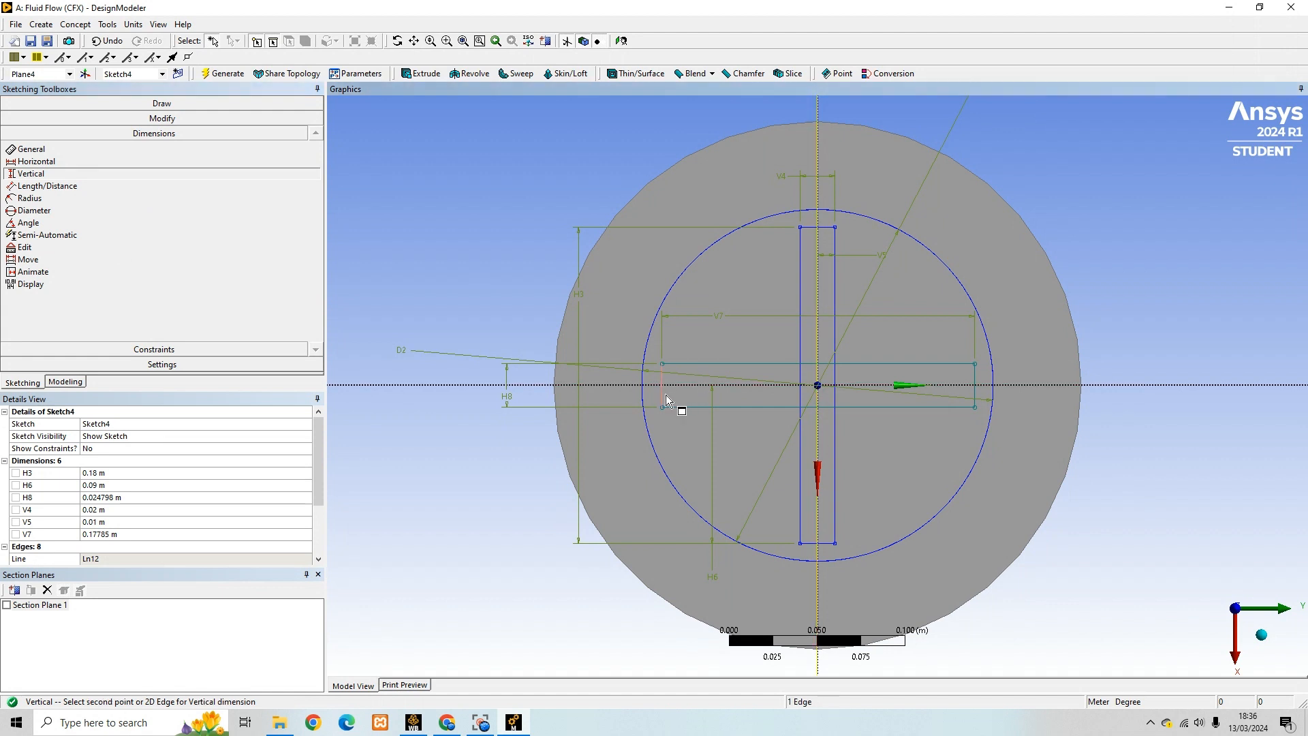
pyautogui.click(667, 401)
pyautogui.click(669, 444)
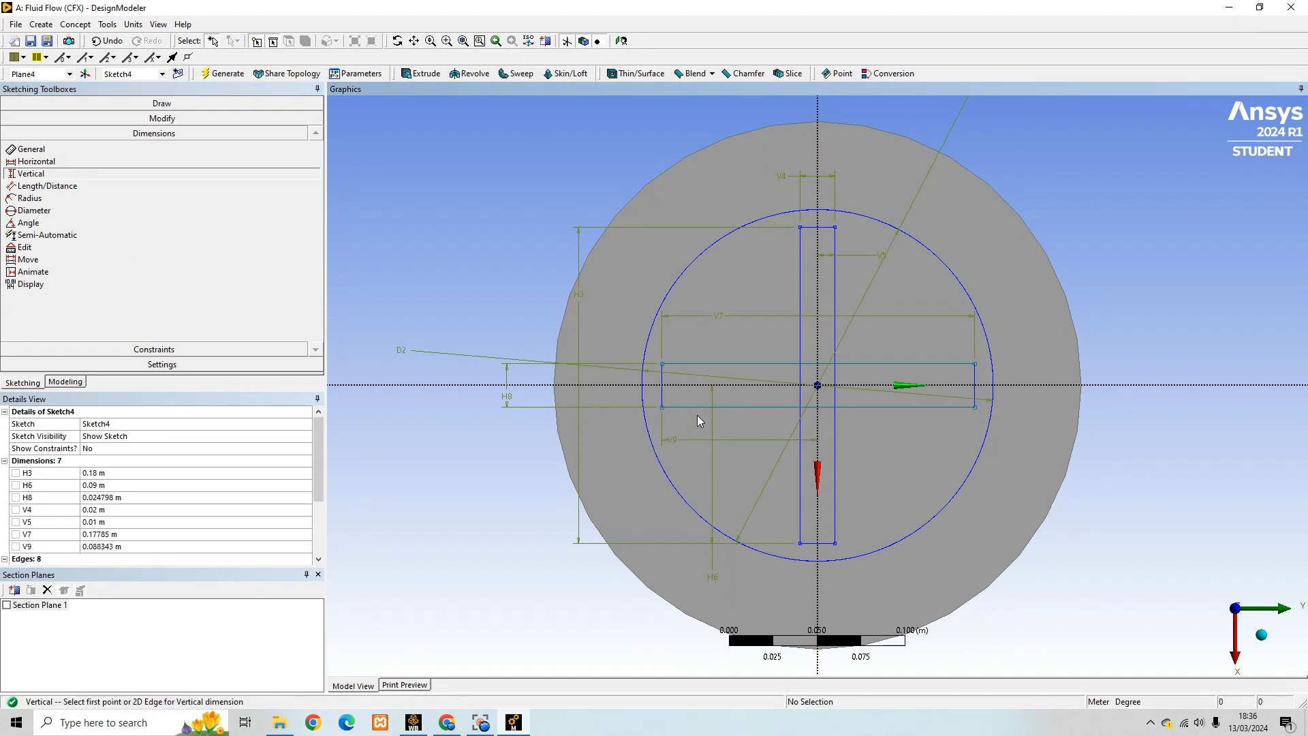
pyautogui.click(694, 385)
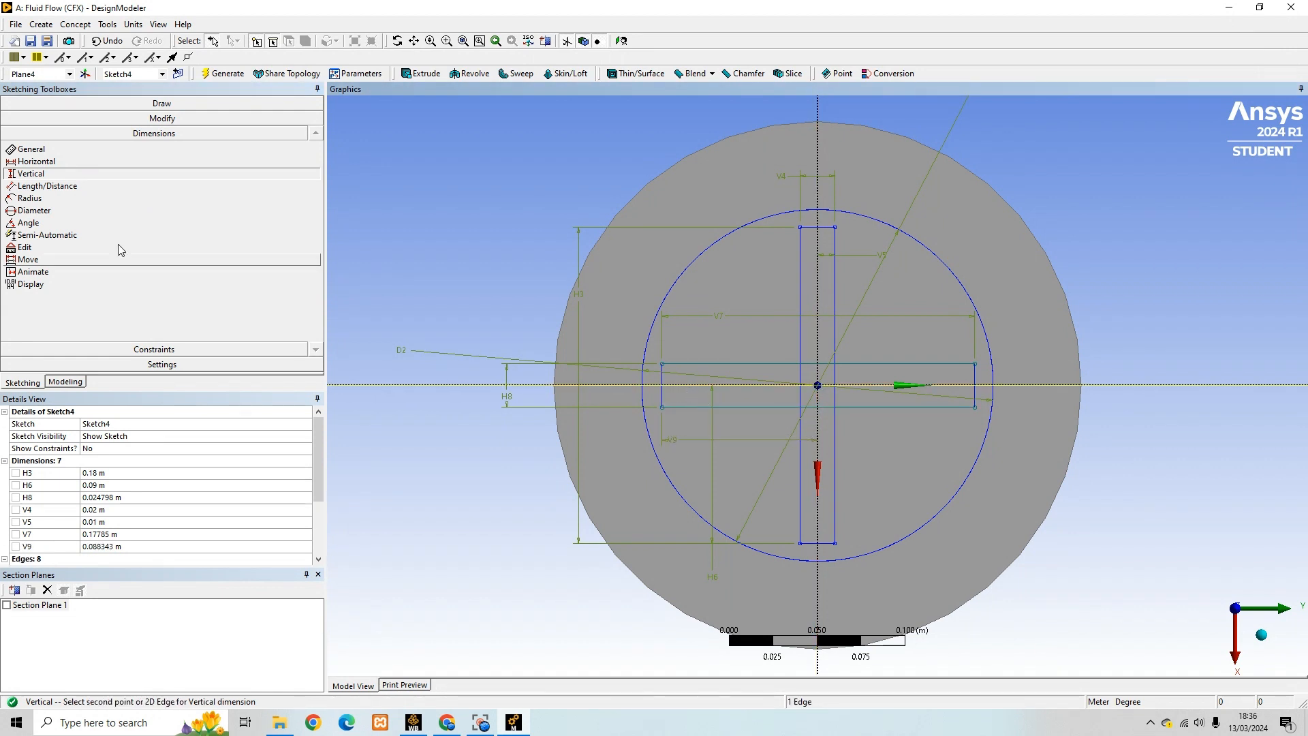
pyautogui.click(125, 167)
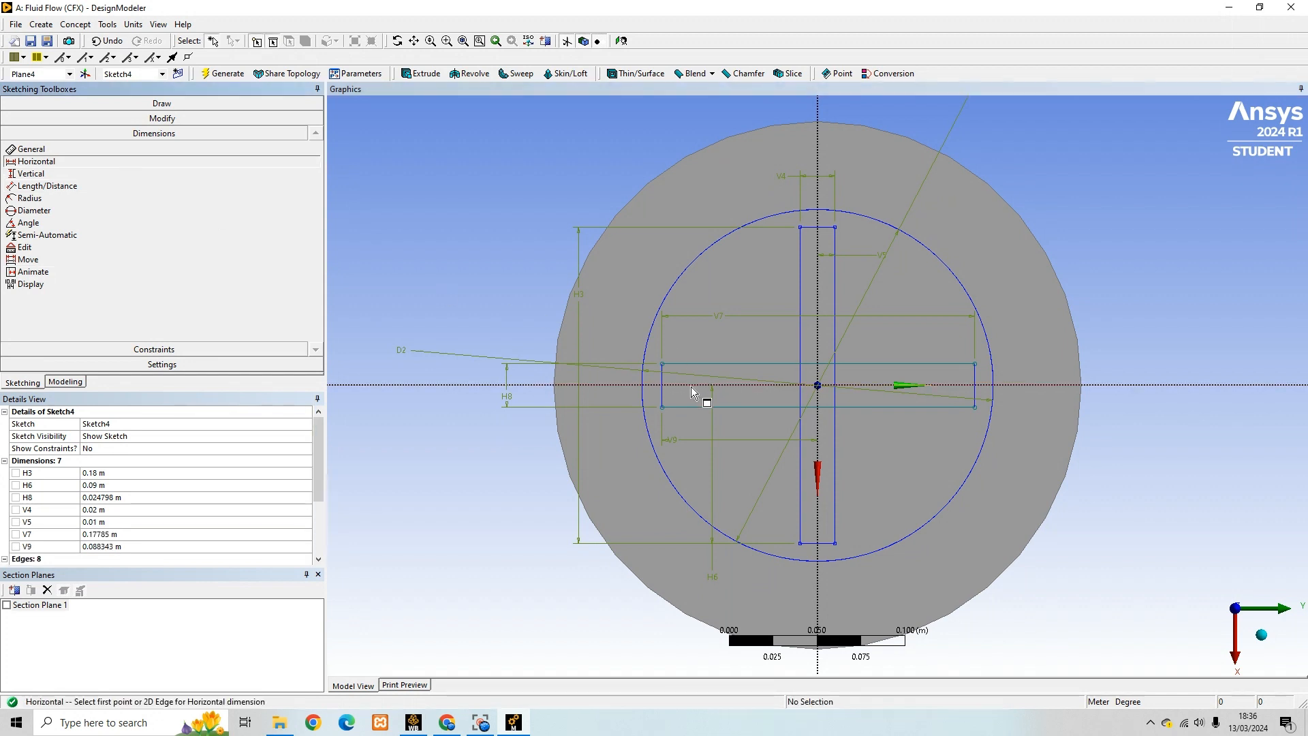
pyautogui.click(716, 363)
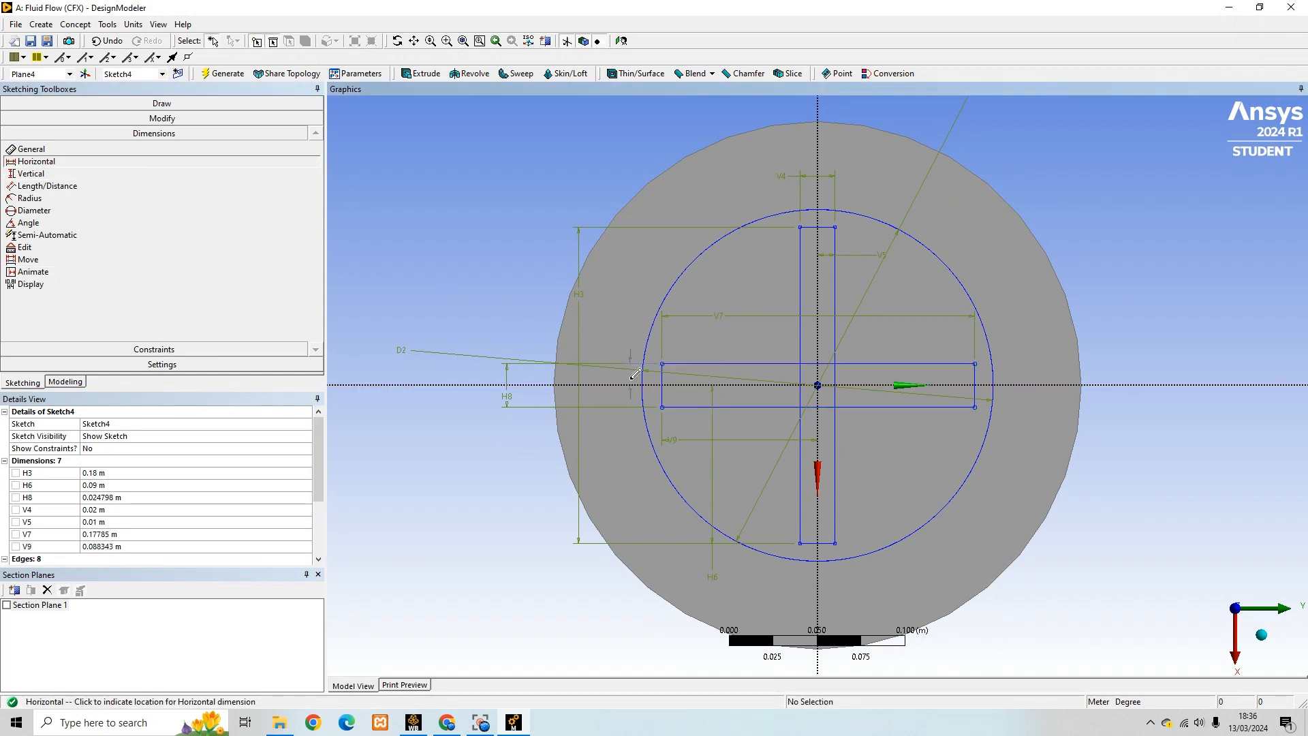
pyautogui.click(632, 378)
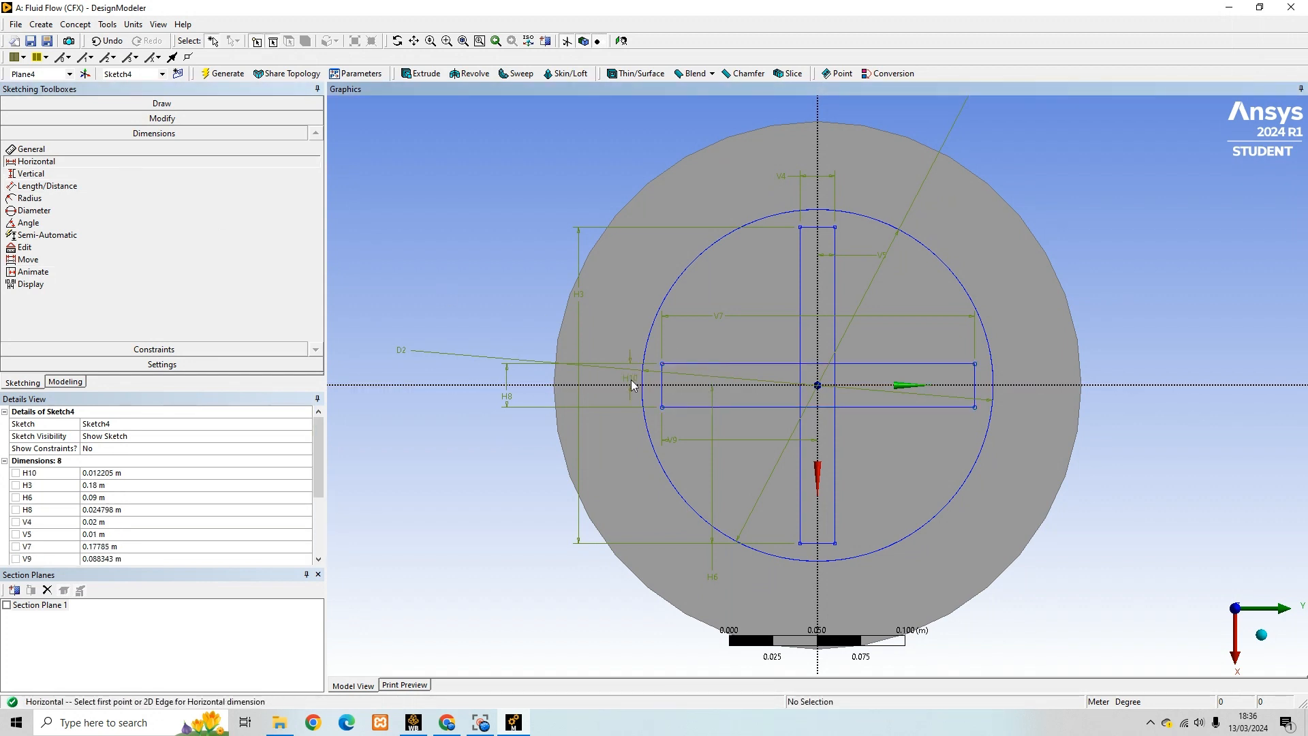
# Set the long edge's distance from the Y axis to 0.01 m for the second rectangle
pyautogui.click(131, 477)
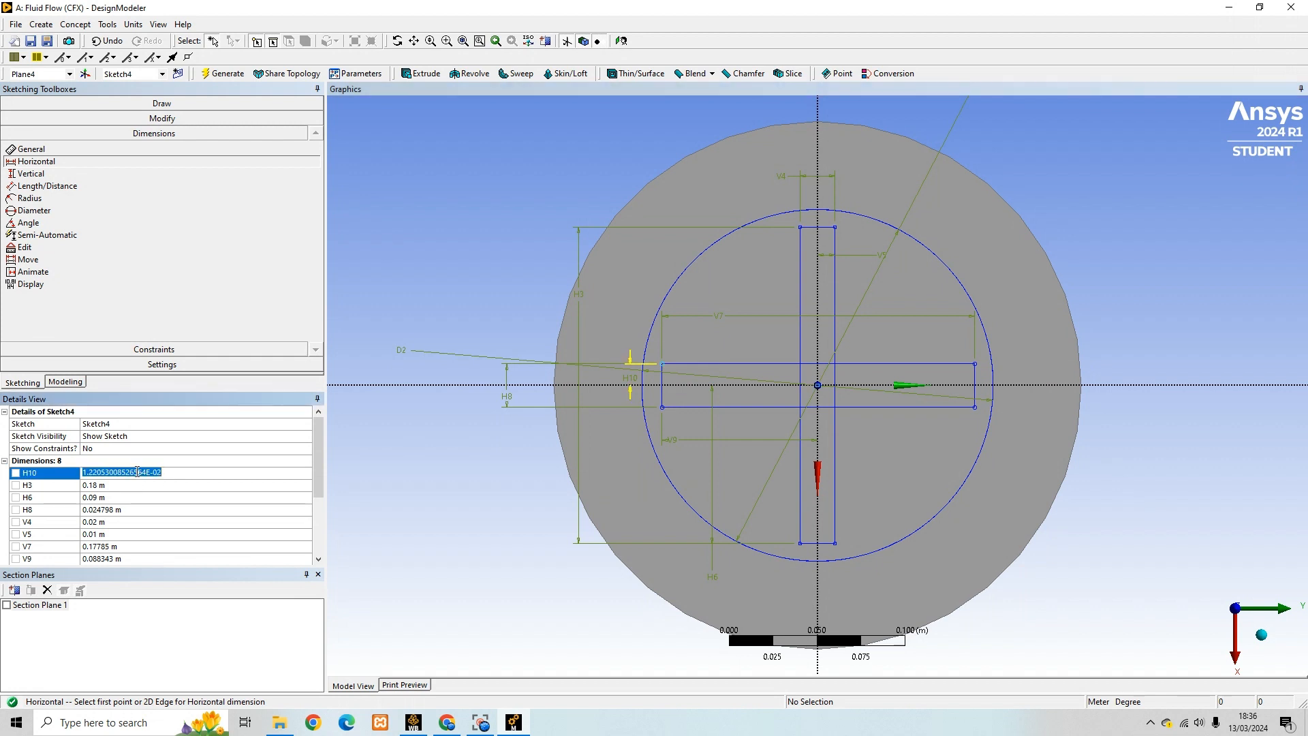
pyautogui.write('0.01')
pyautogui.press('Return')
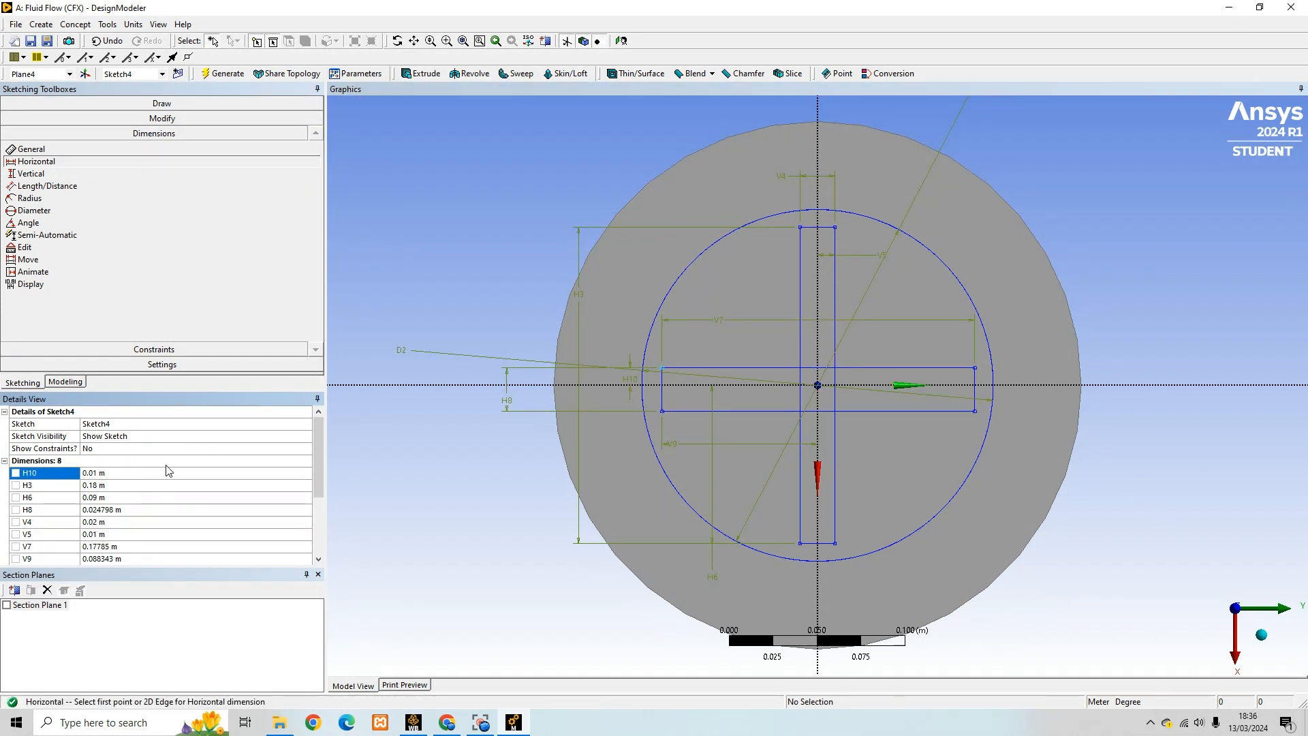
# Set the second rectangle's width to 0.02 m and its length to 0.18 m
pyautogui.click(112, 511)
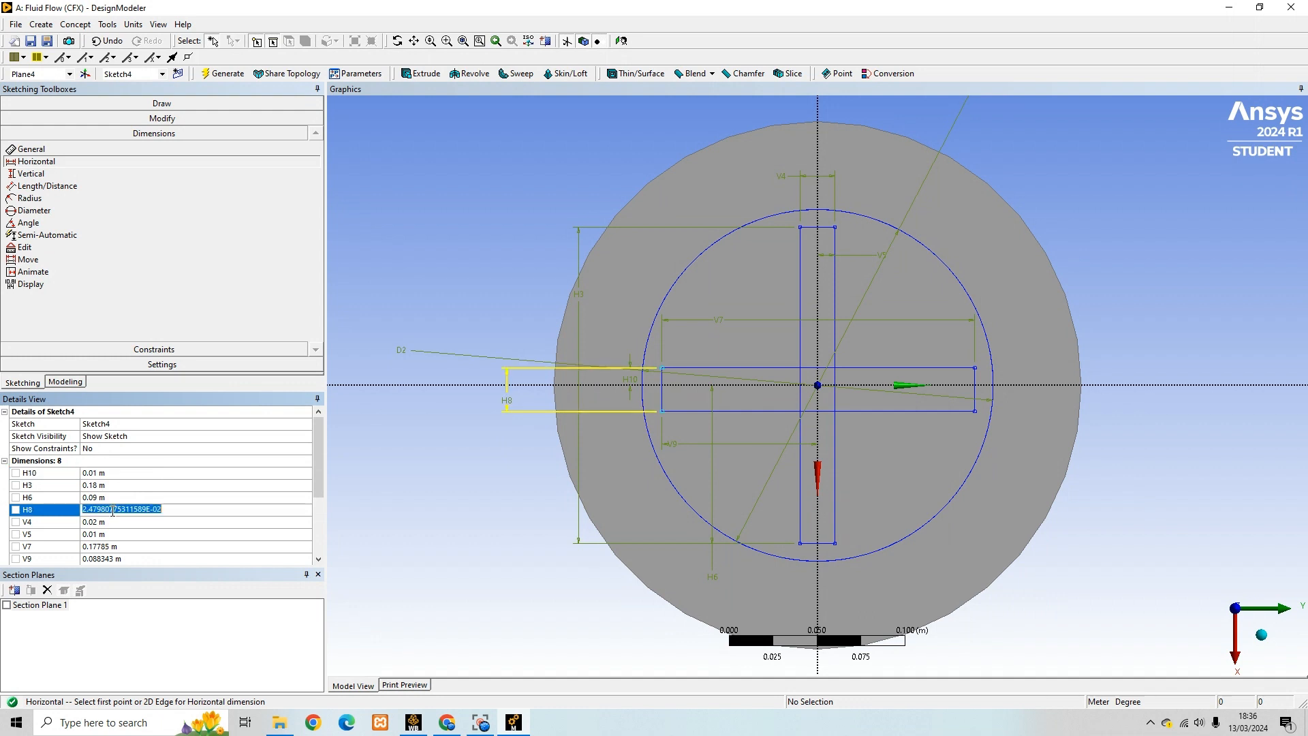
pyautogui.write('0.')
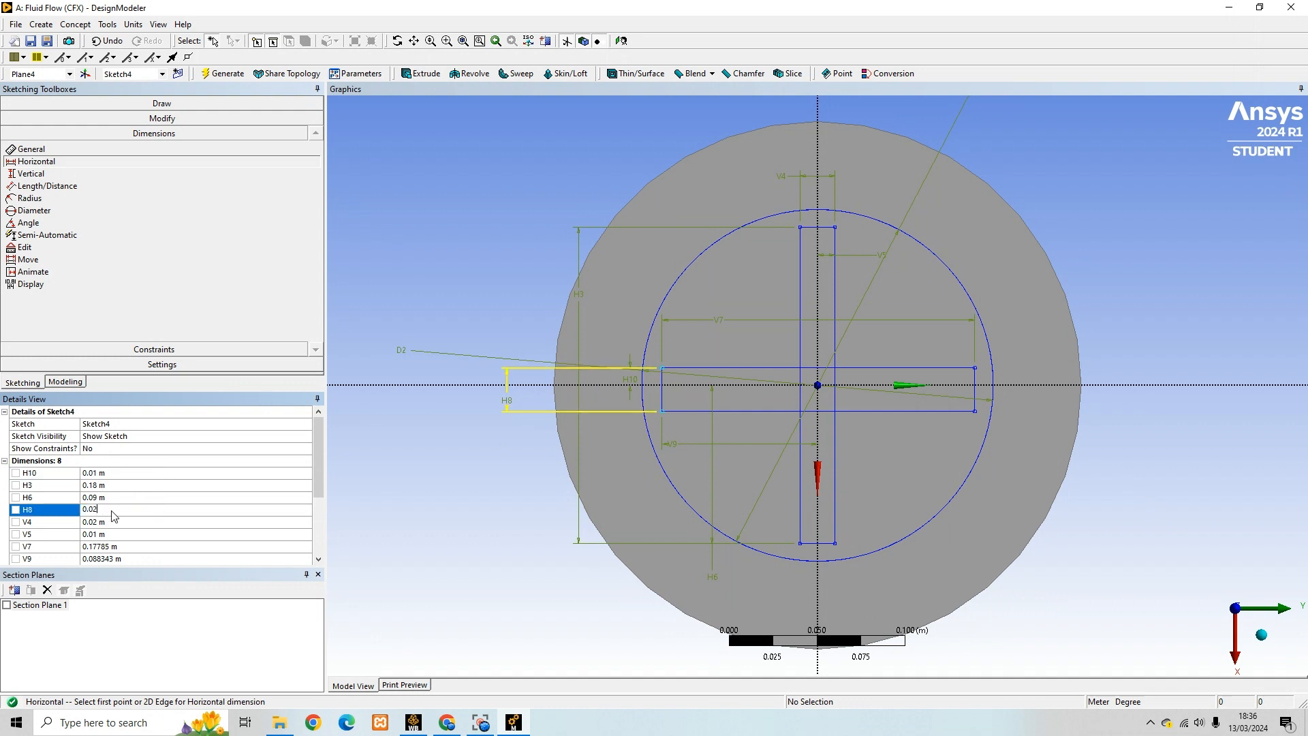
pyautogui.press('Return')
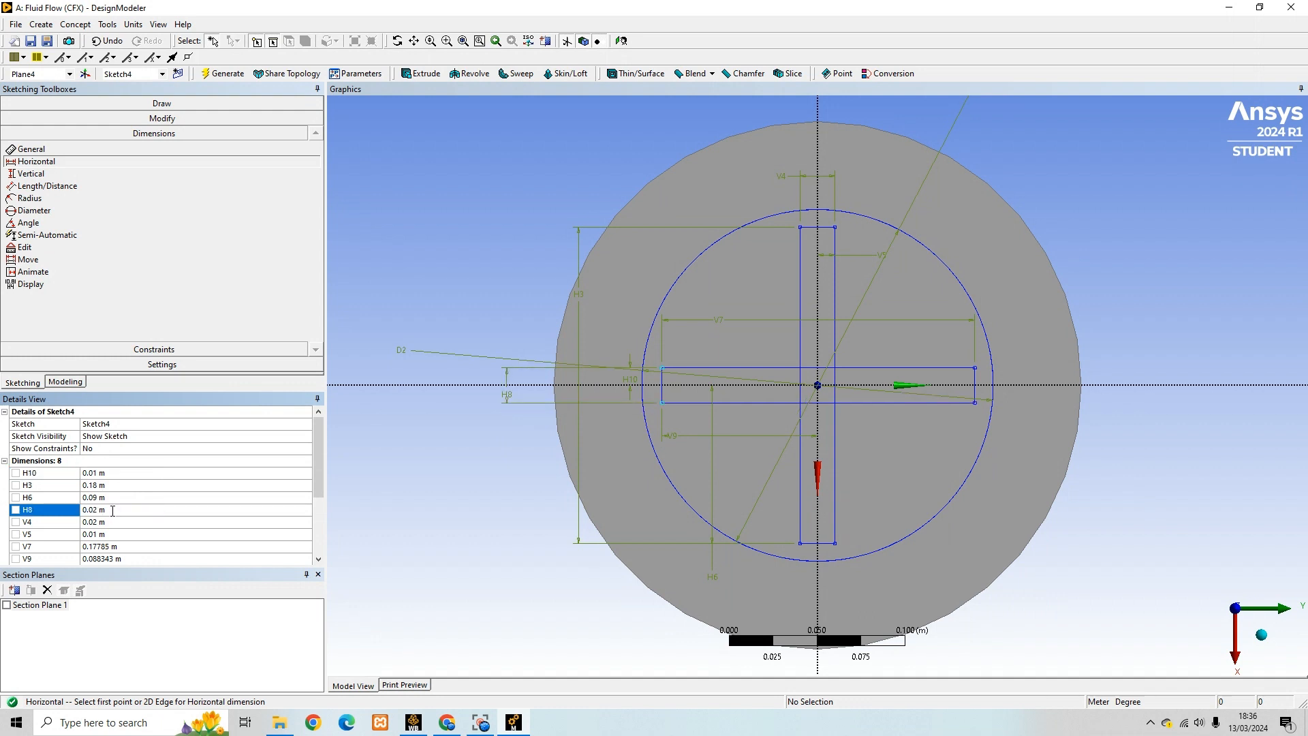
pyautogui.click(121, 547)
pyautogui.write('0.')
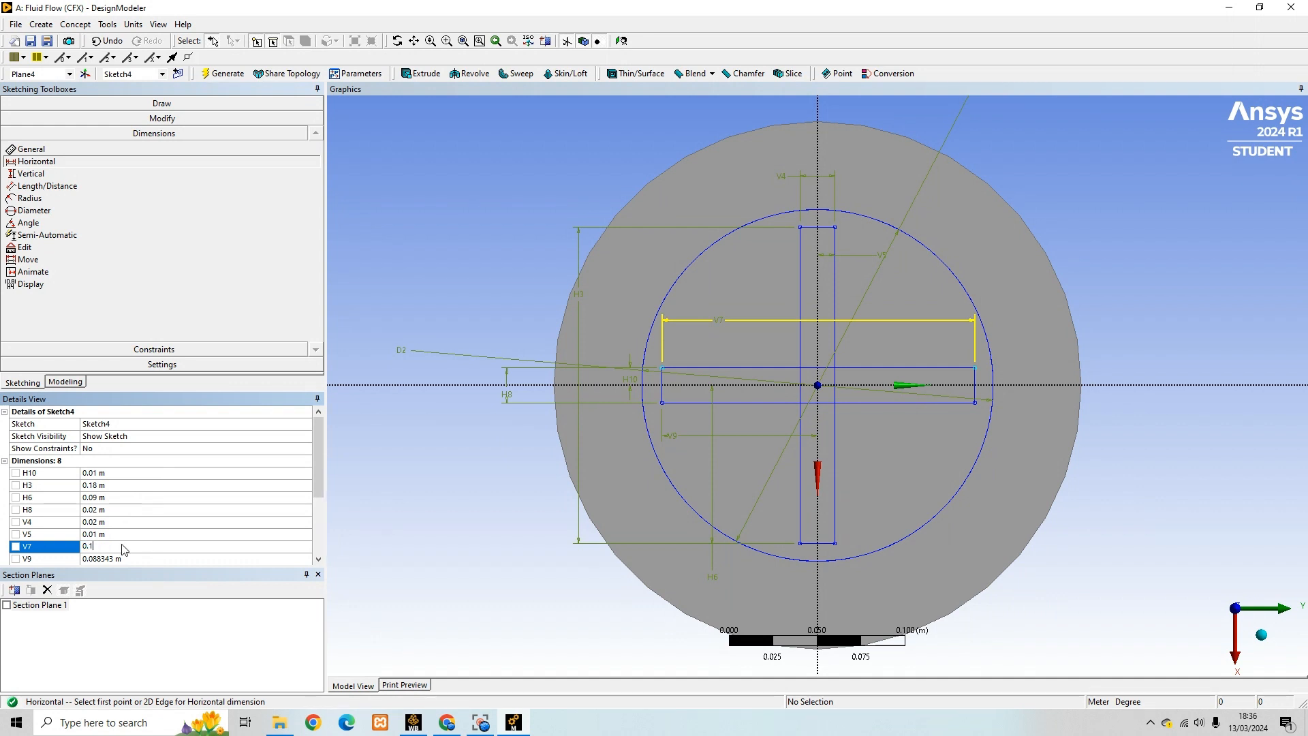
pyautogui.write('18')
pyautogui.press('Return')
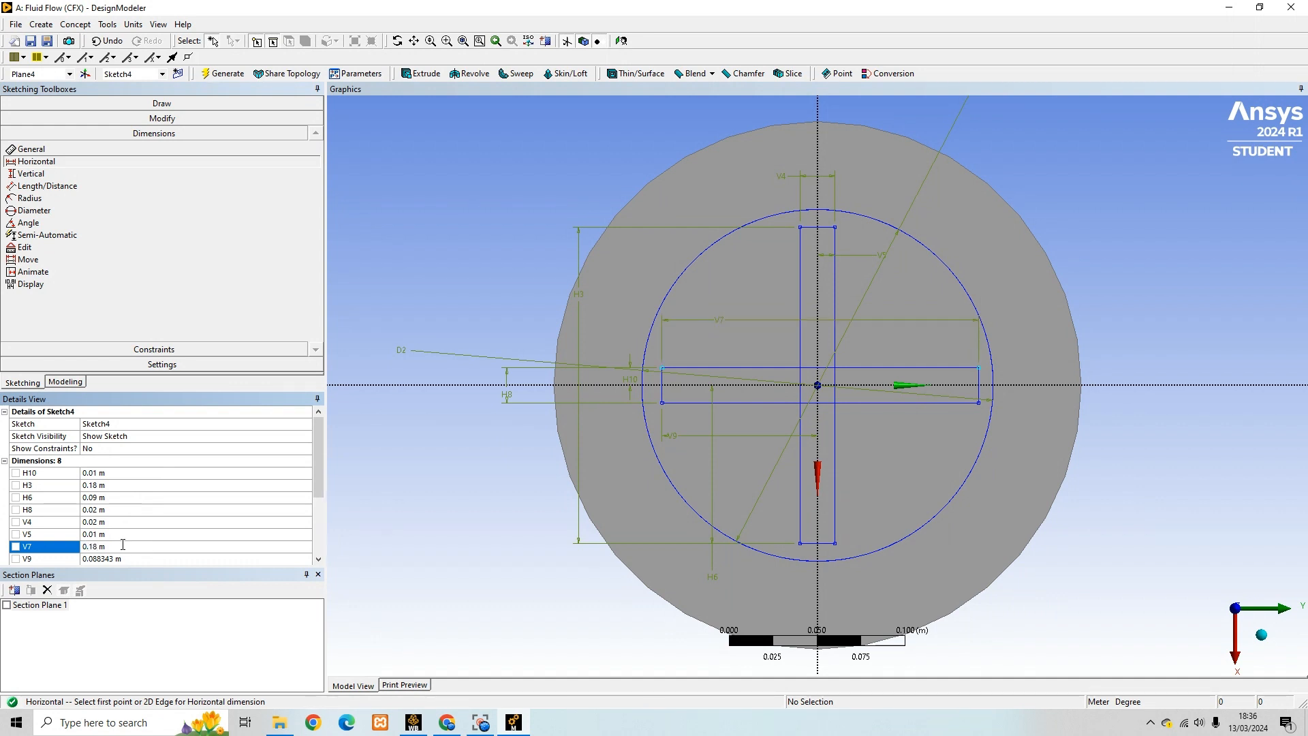
# Centre the second rectangle on the origin by setting its short edge 0.09 m from the X axis
pyautogui.click(121, 559)
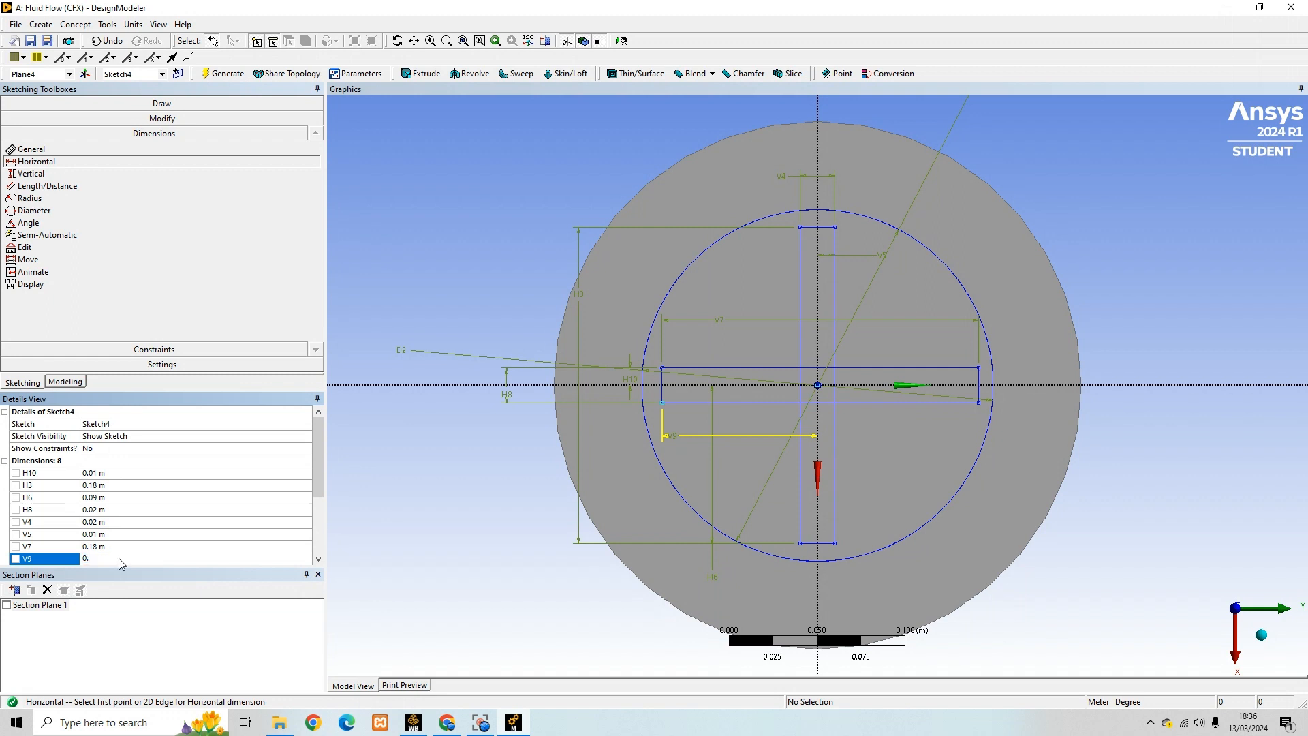
pyautogui.press('Return')
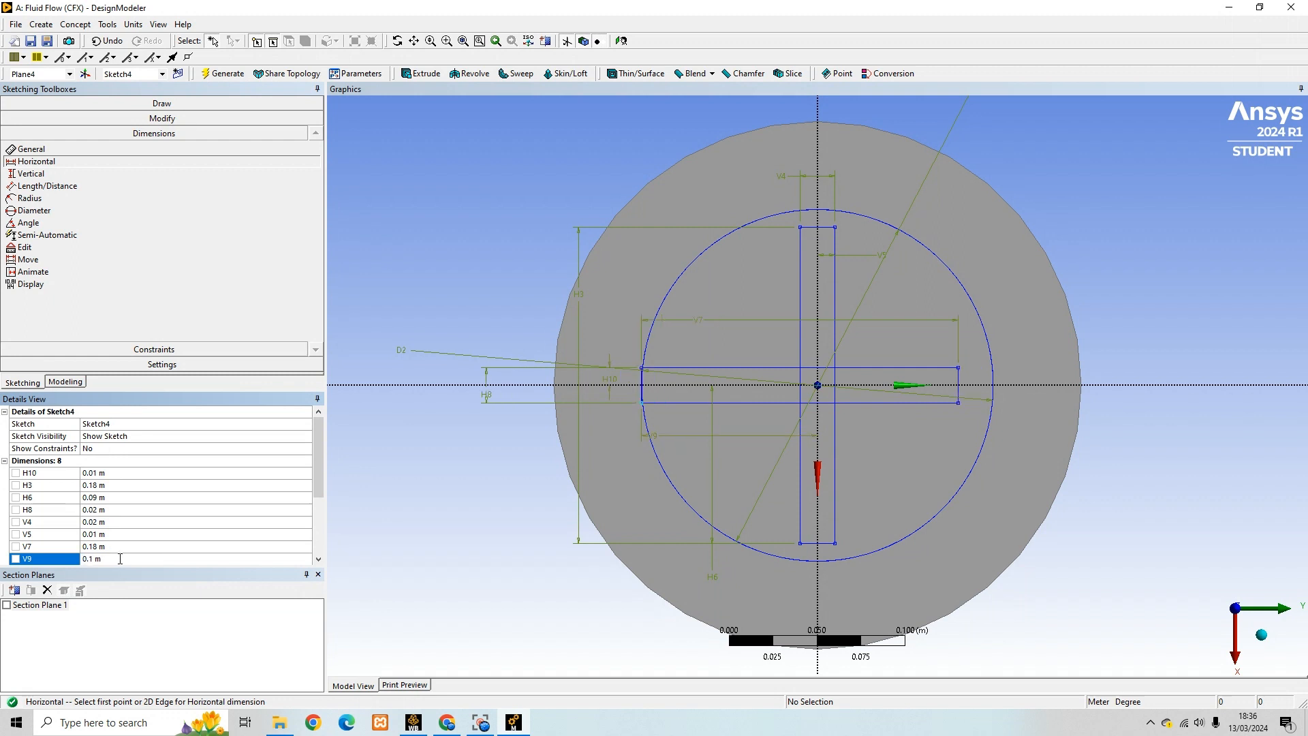
pyautogui.click(120, 559)
pyautogui.press('Return')
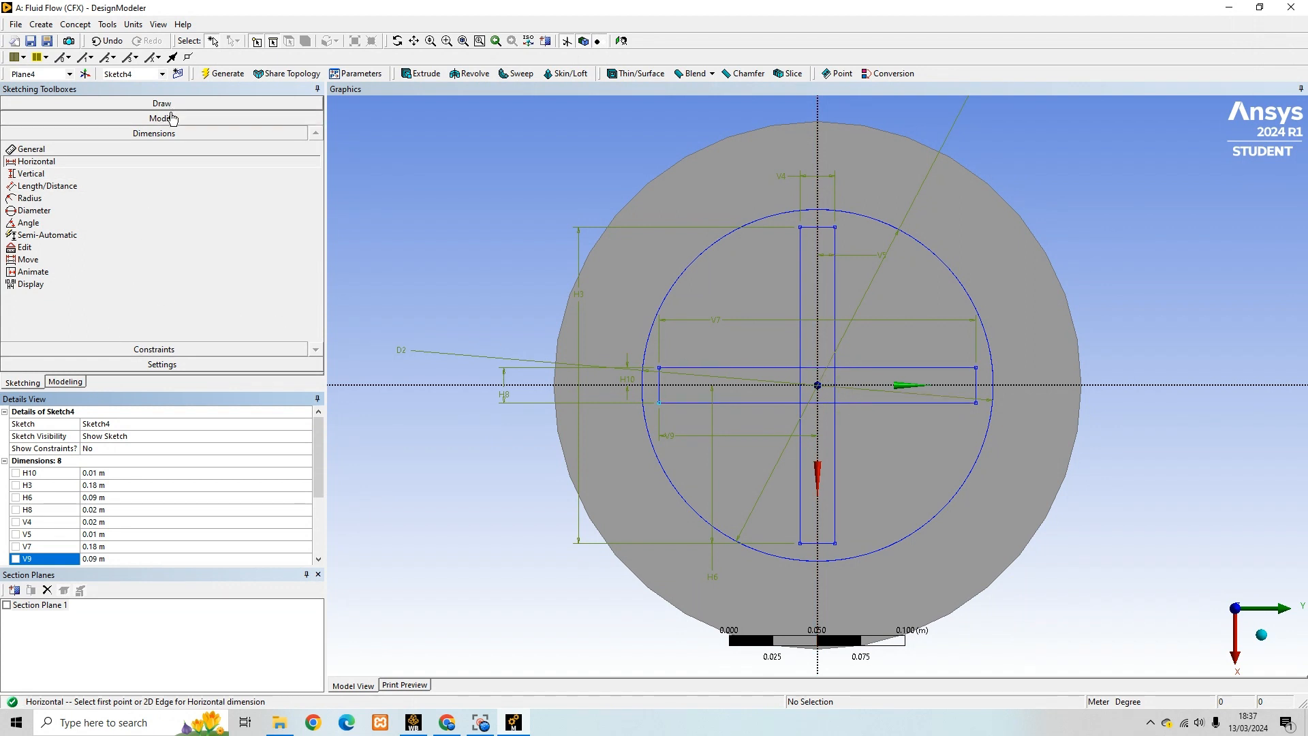
# Trim the inner segments where the two rectangles overlap to leave a single cross-shaped blade outline
pyautogui.click(167, 117)
pyautogui.click(27, 171)
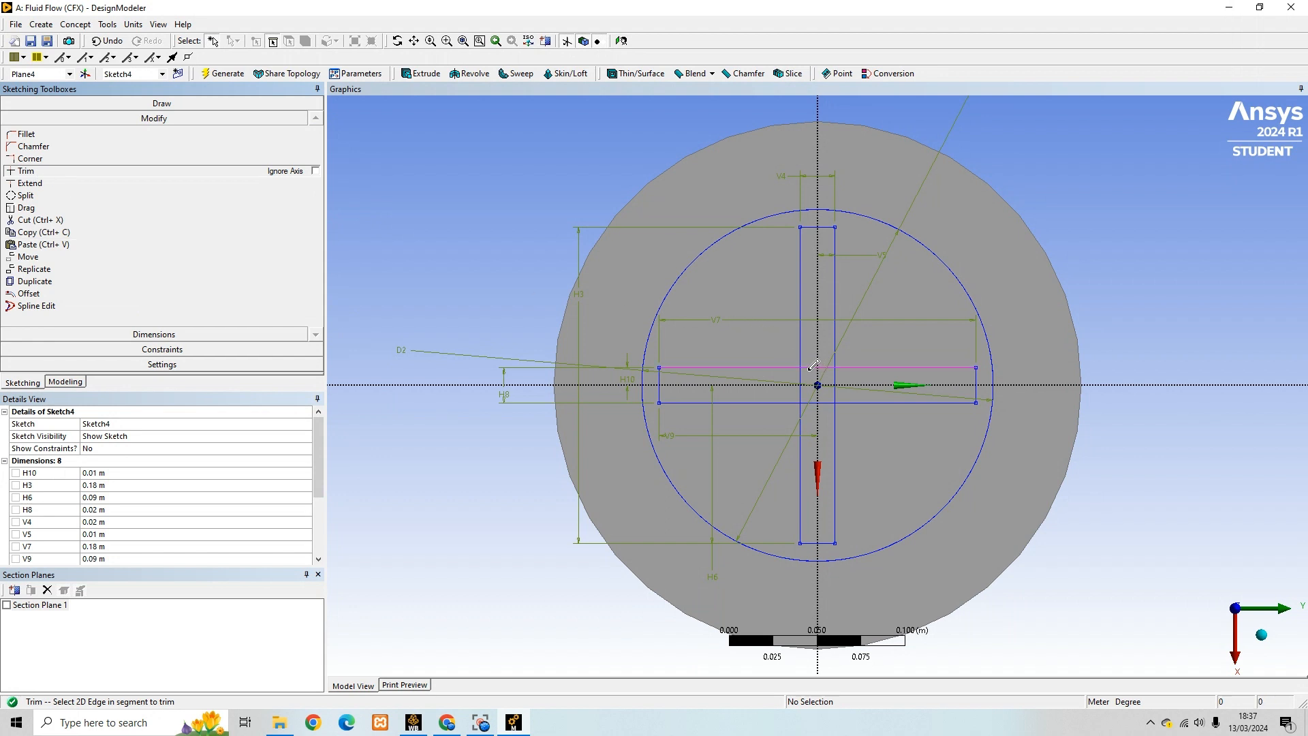
pyautogui.click(812, 367)
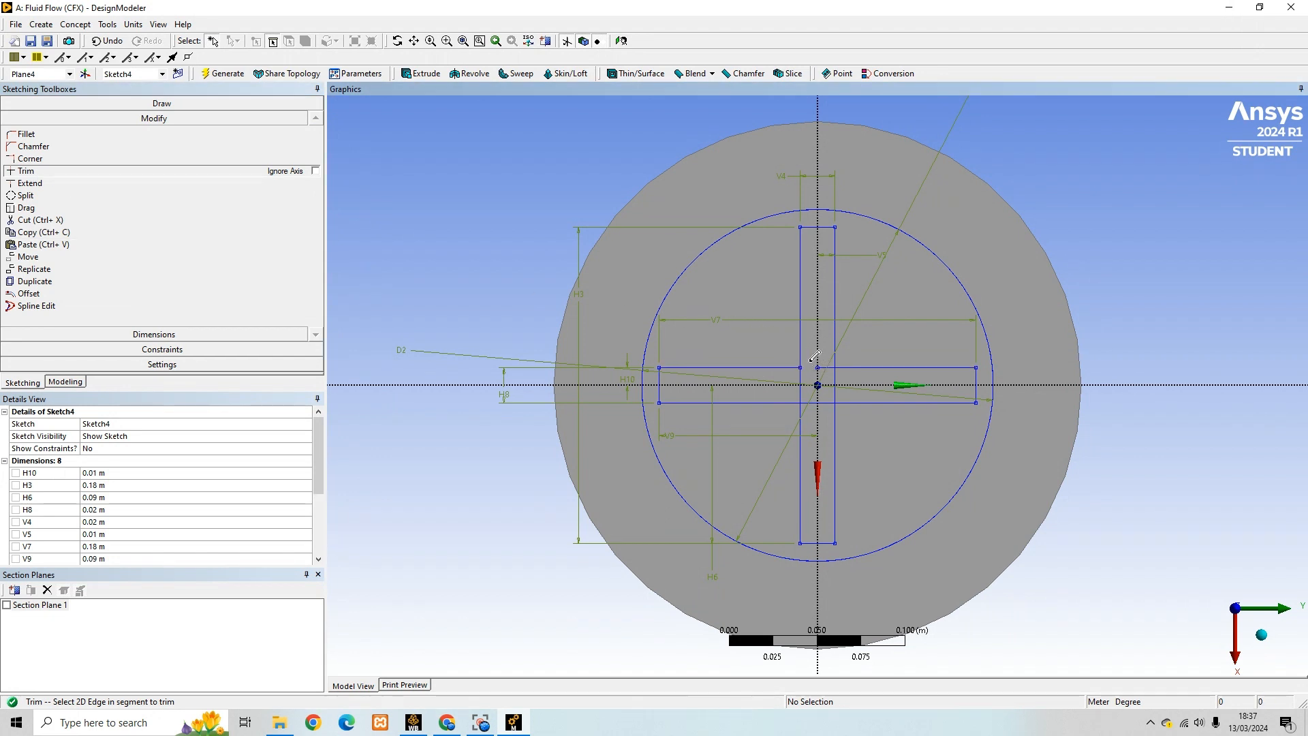
pyautogui.click(836, 365)
pyautogui.click(834, 386)
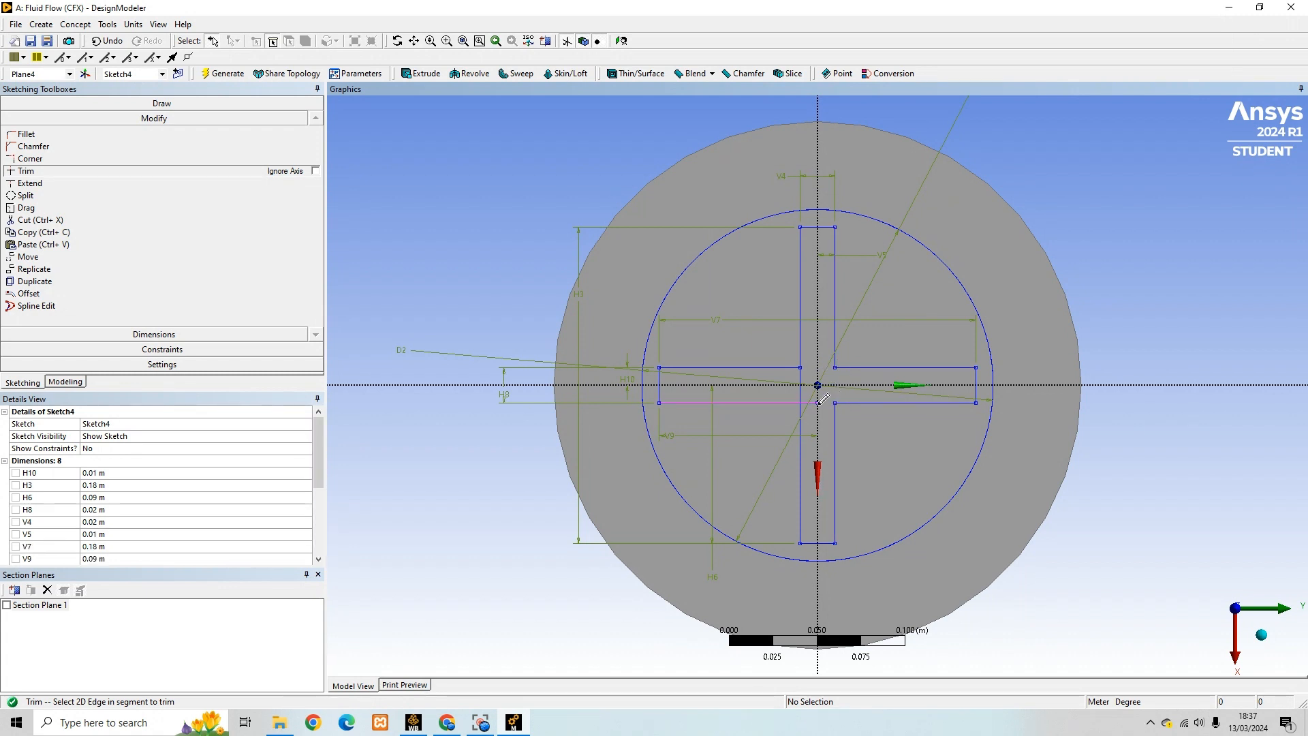
pyautogui.click(825, 403)
pyautogui.click(802, 389)
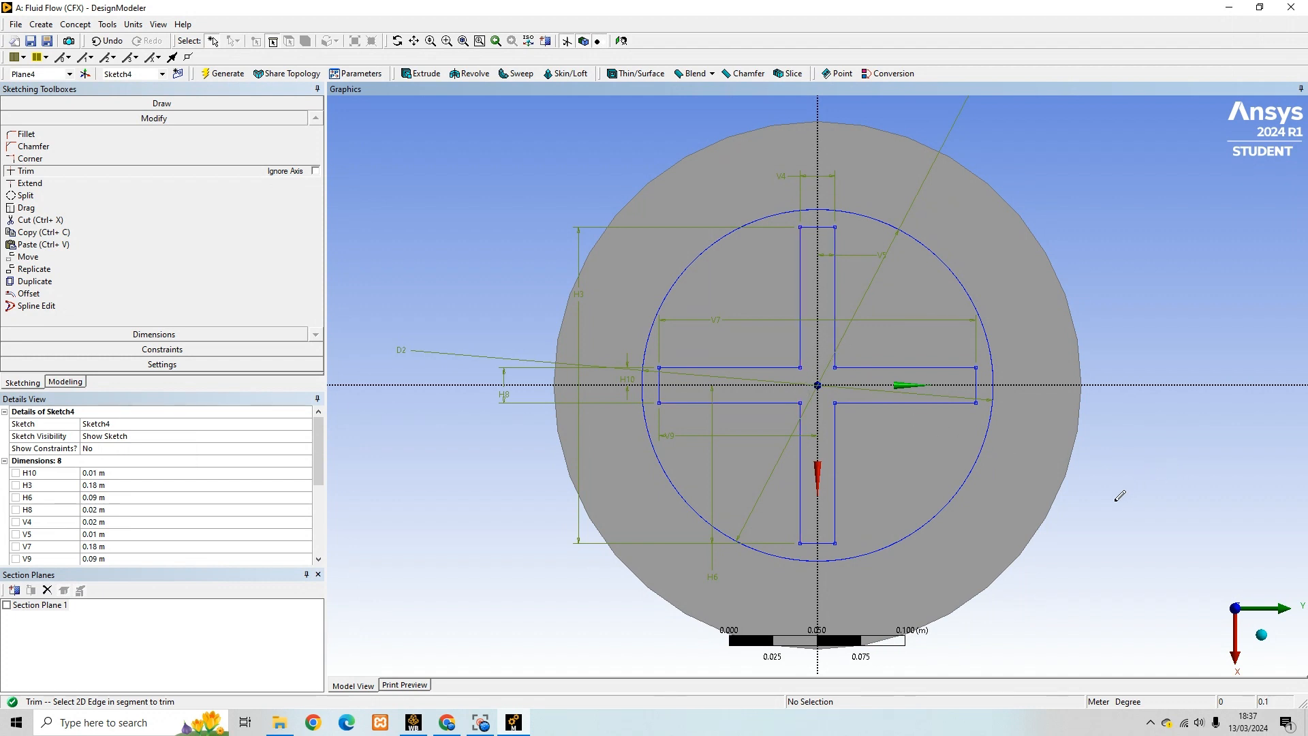
# Set up an extrusion of the cross-shaped blade sketch (Sketch4), symmetric in both directions with a depth of 0.01 m
pyautogui.moveTo(1103, 513); pyautogui.dragTo(1103, 430, button='middle')
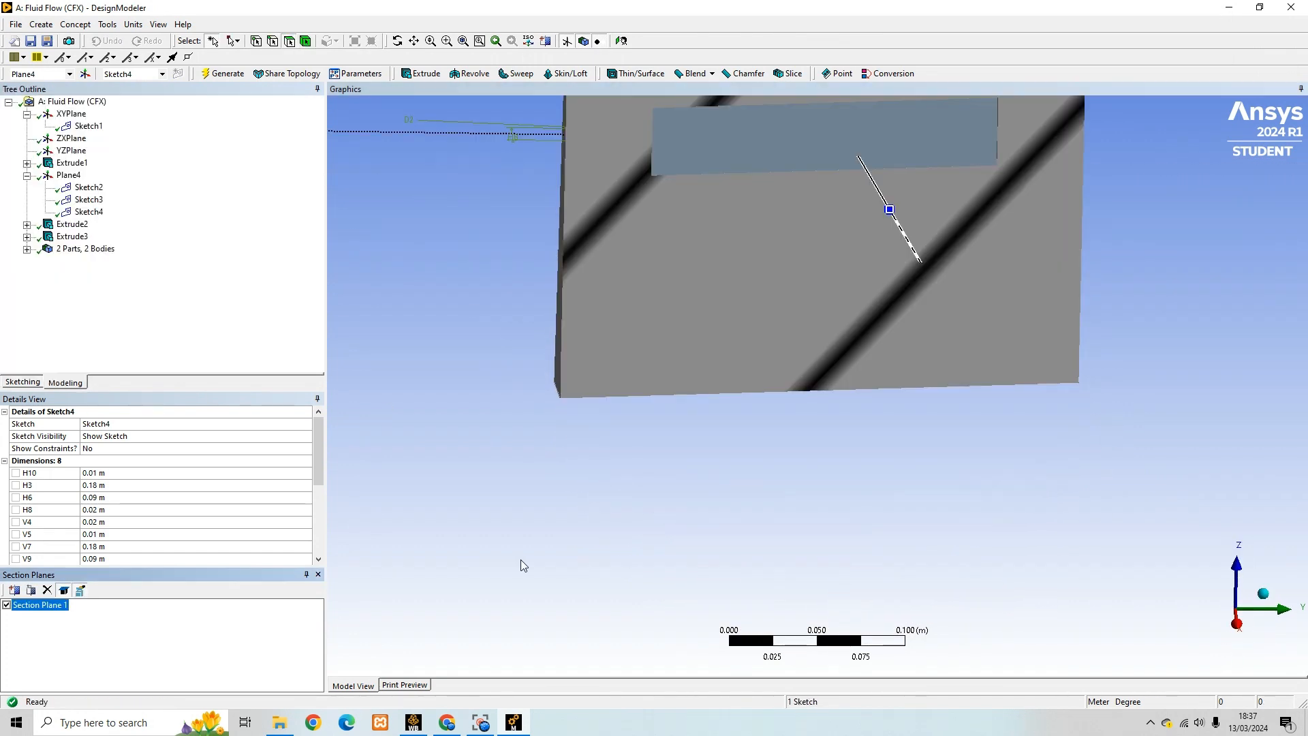
pyautogui.moveTo(520, 566)
pyautogui.mouseDown(button='middle')
pyautogui.moveTo(523, 547)
pyautogui.moveTo(533, 562)
pyautogui.mouseUp(button='middle')
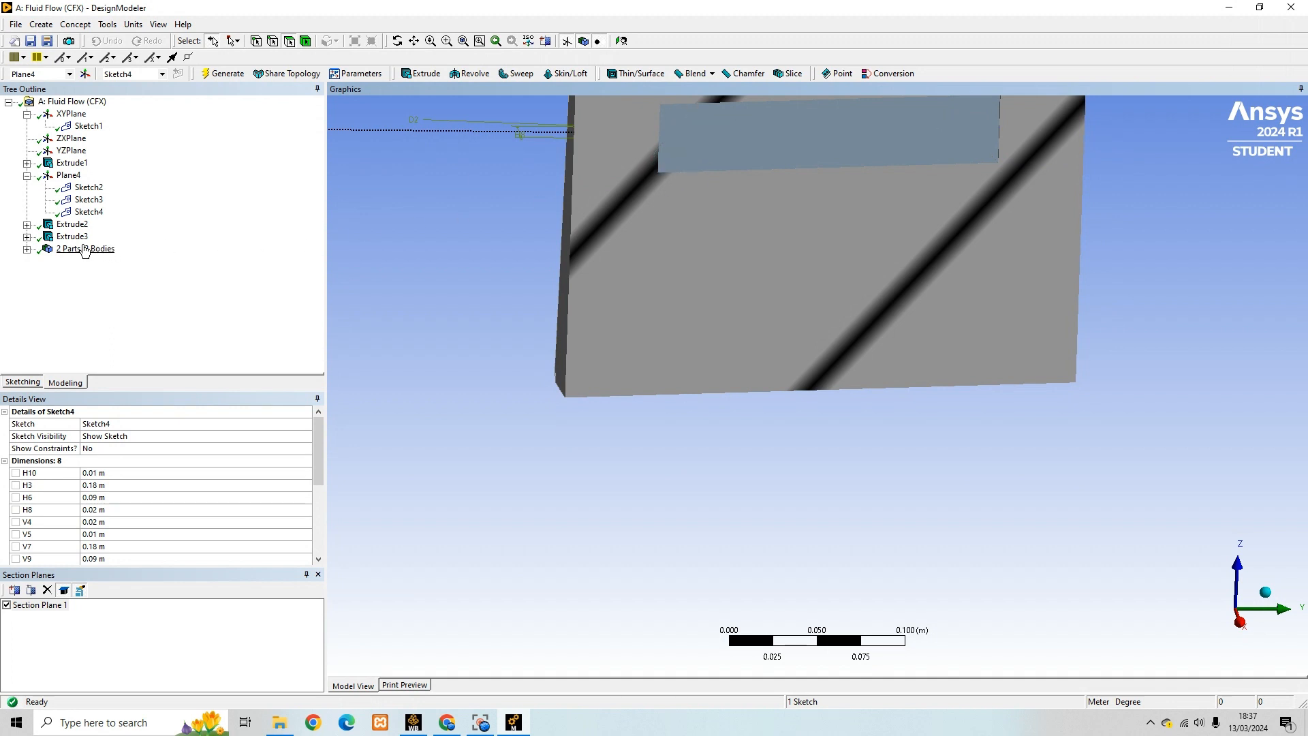
pyautogui.click(87, 213)
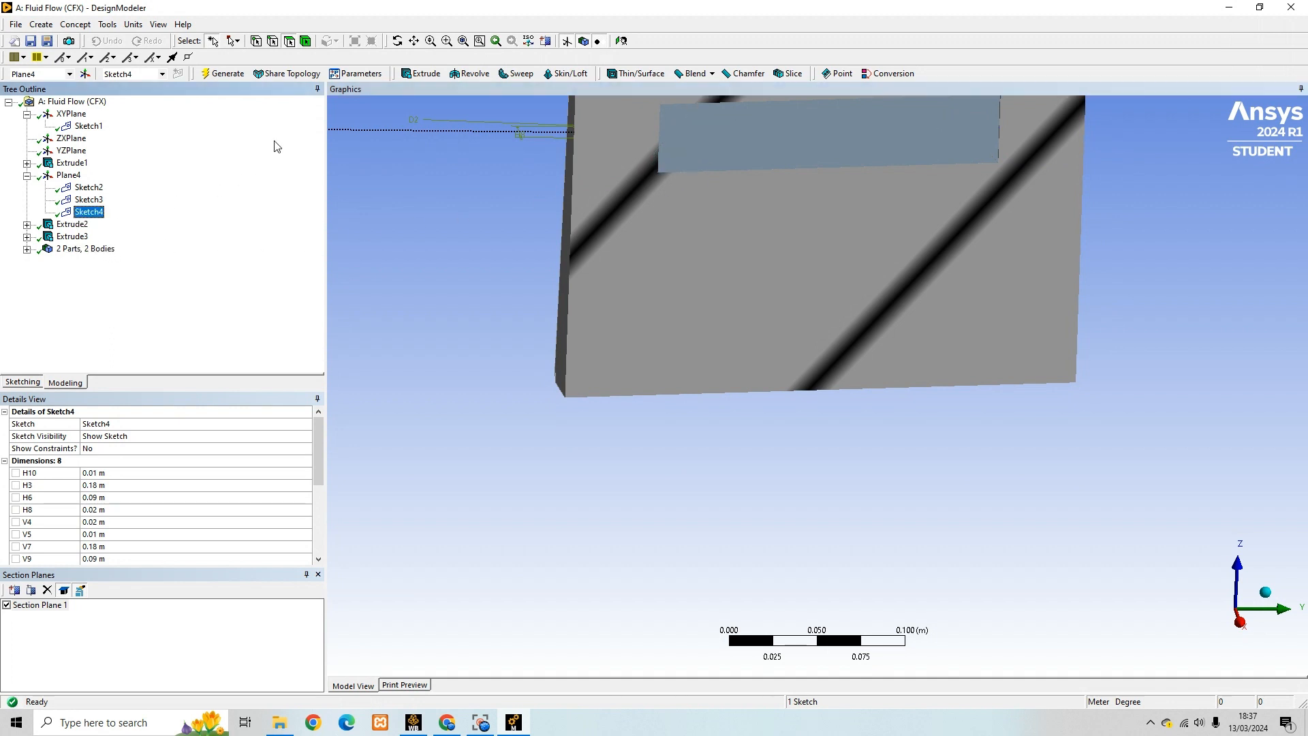
pyautogui.click(427, 73)
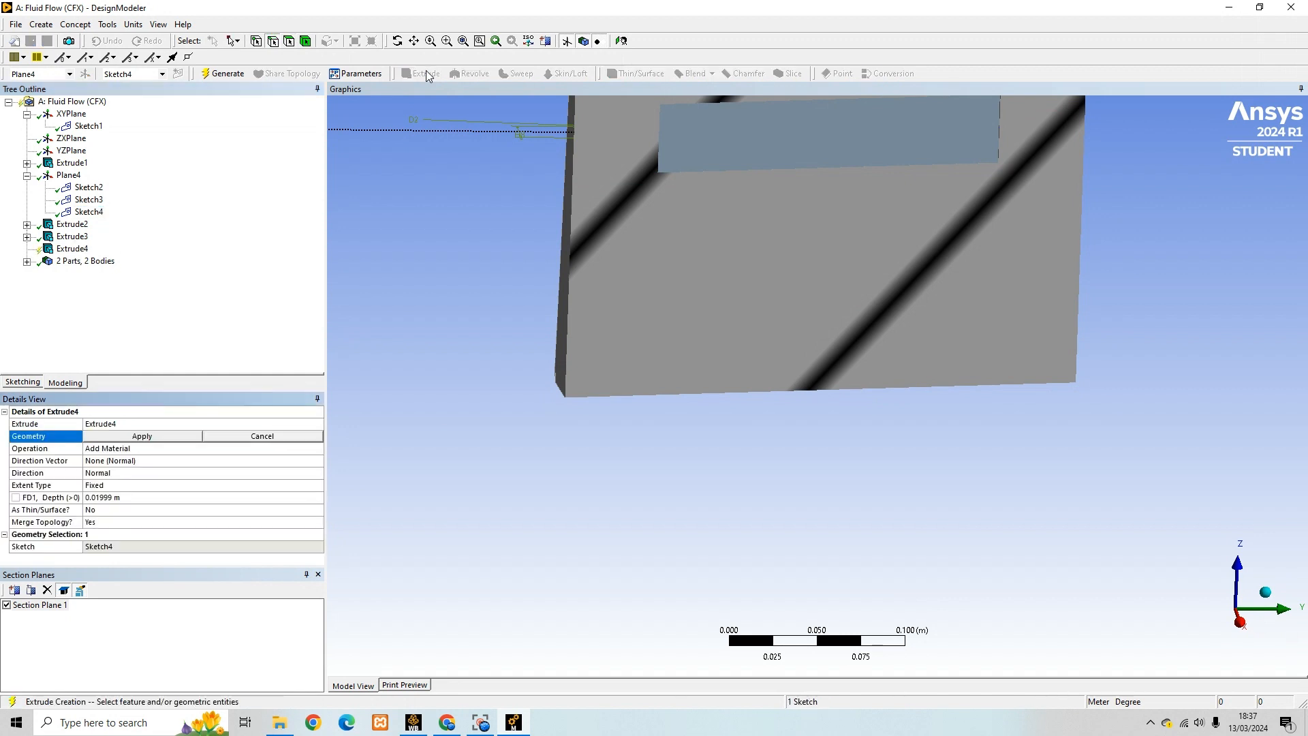
pyautogui.click(173, 440)
pyautogui.click(164, 473)
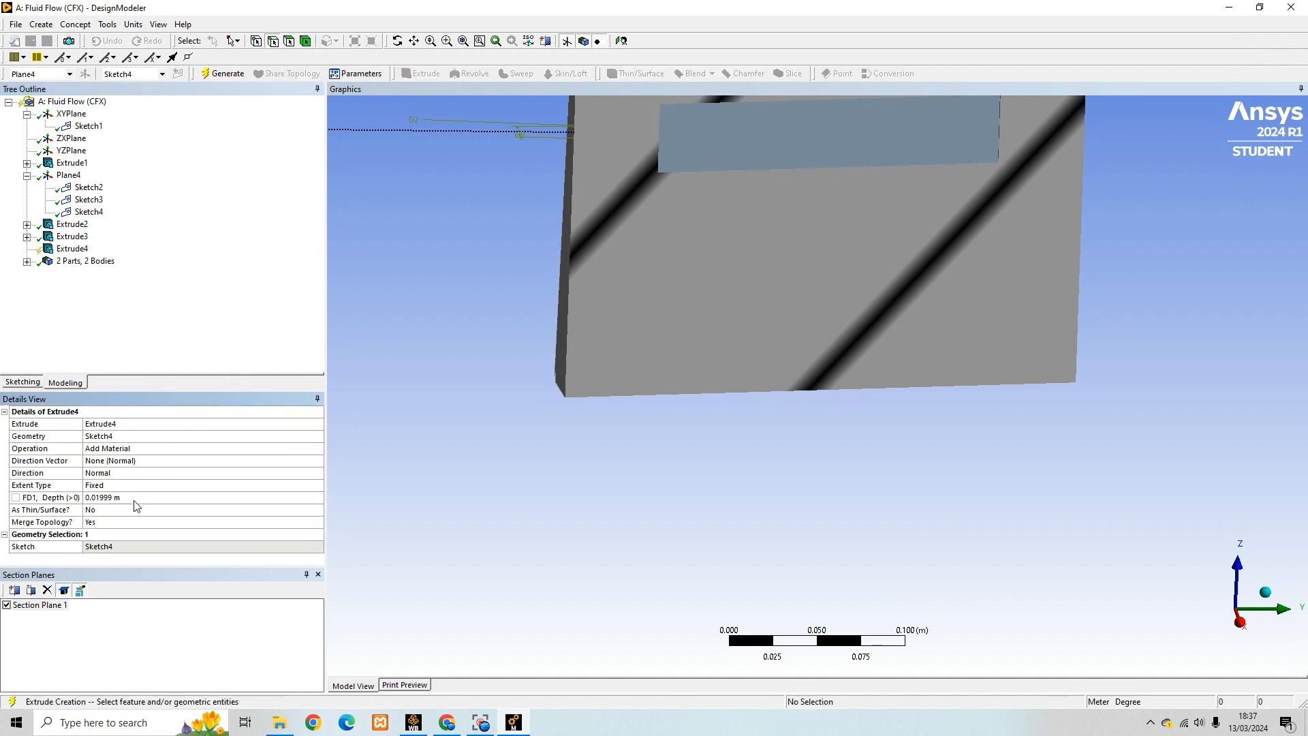
pyautogui.click(257, 508)
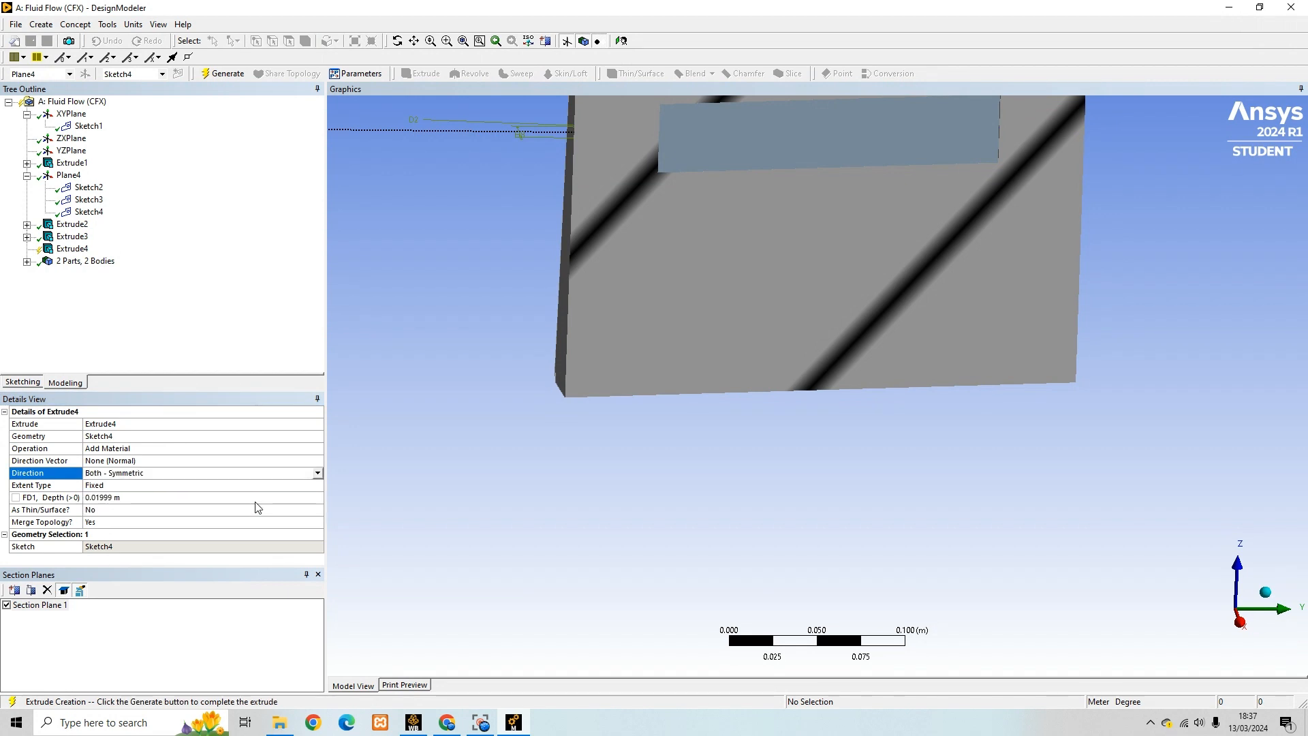
pyautogui.click(207, 500)
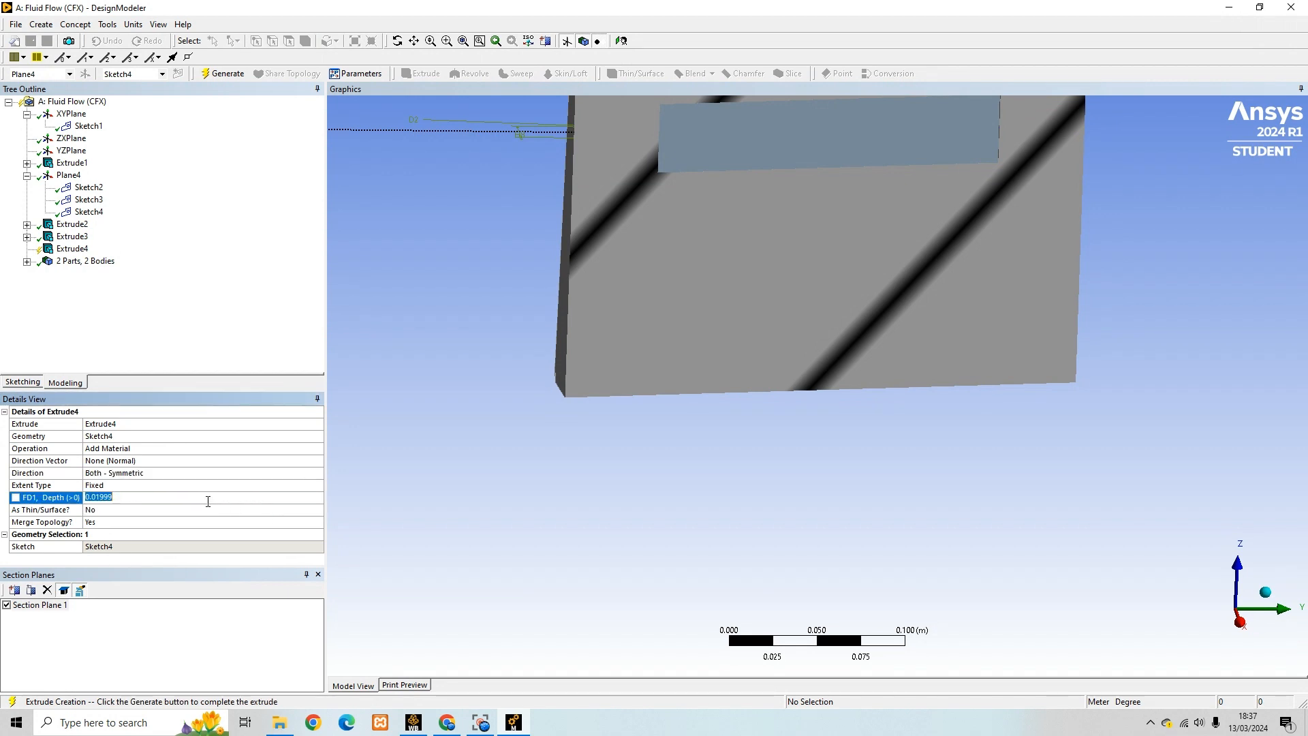
pyautogui.write('0.01')
# Set the blade extrusion's operation to Cut Material and generate it
pyautogui.click(107, 449)
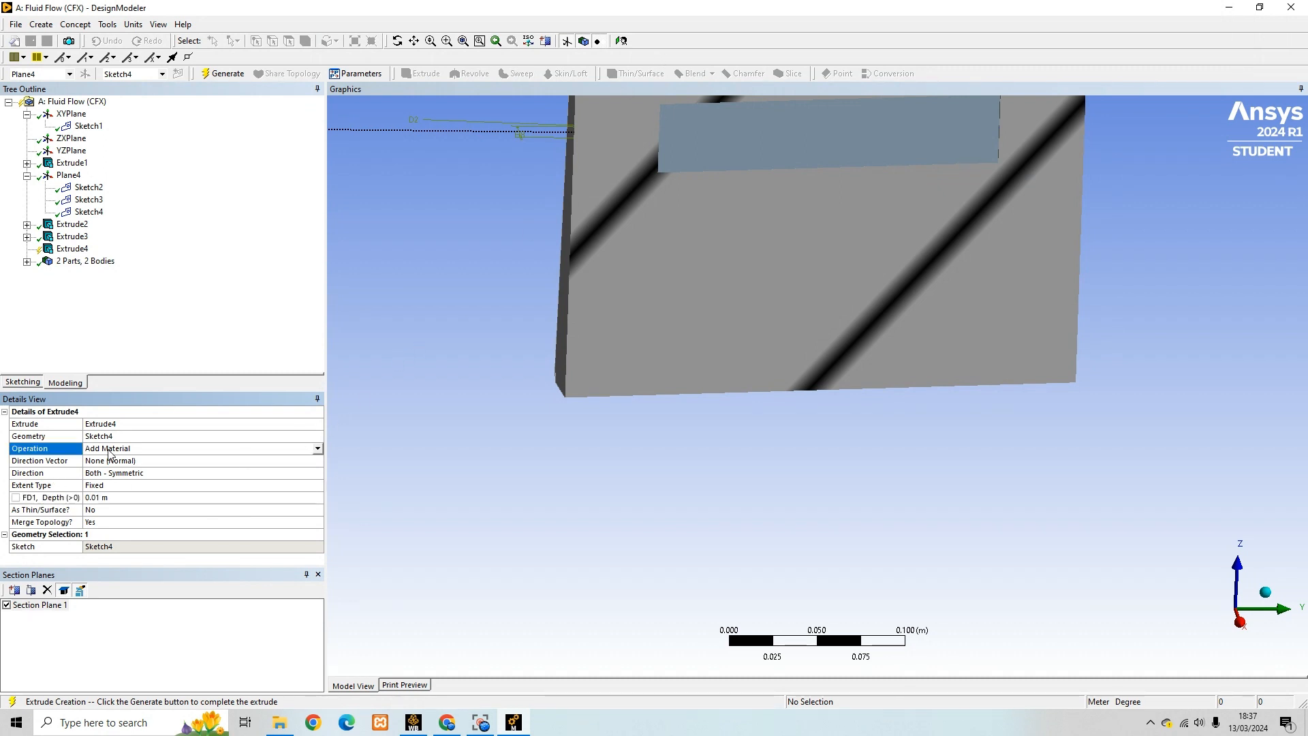
pyautogui.click(318, 448)
pyautogui.click(252, 480)
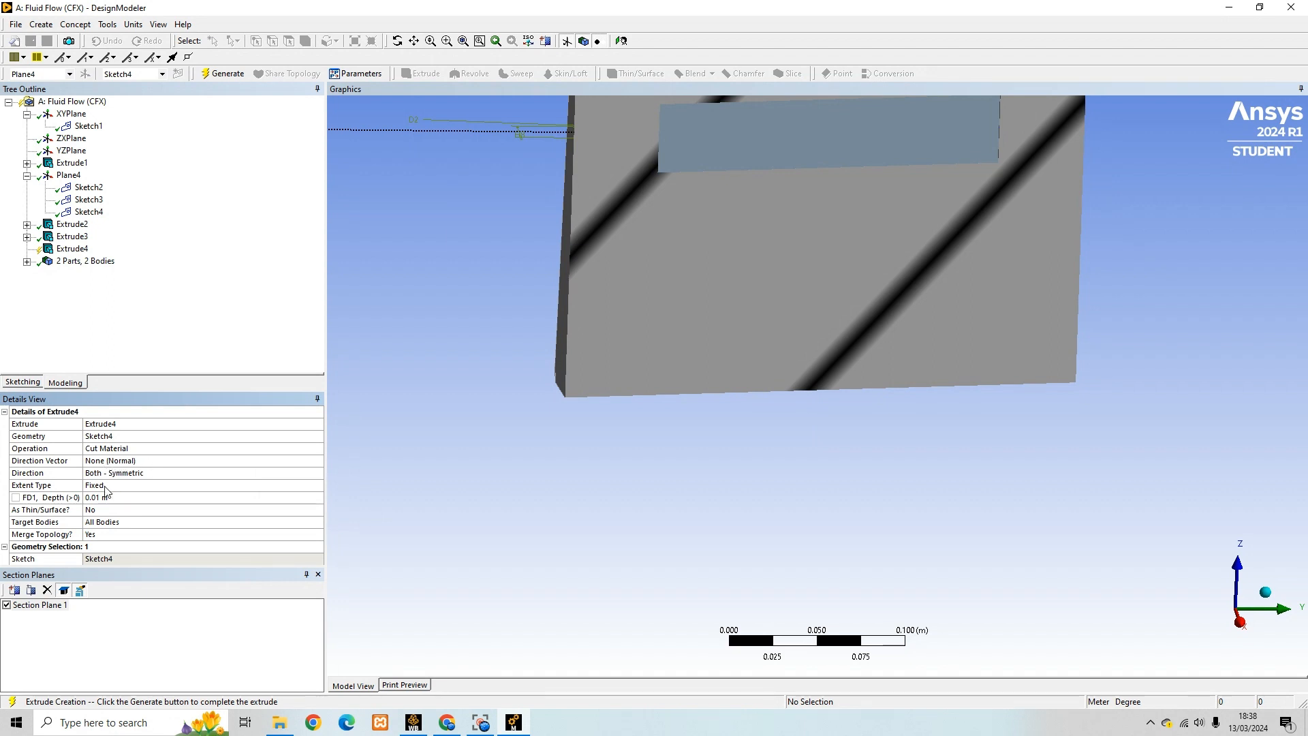
pyautogui.rightClick(71, 249)
pyautogui.click(86, 271)
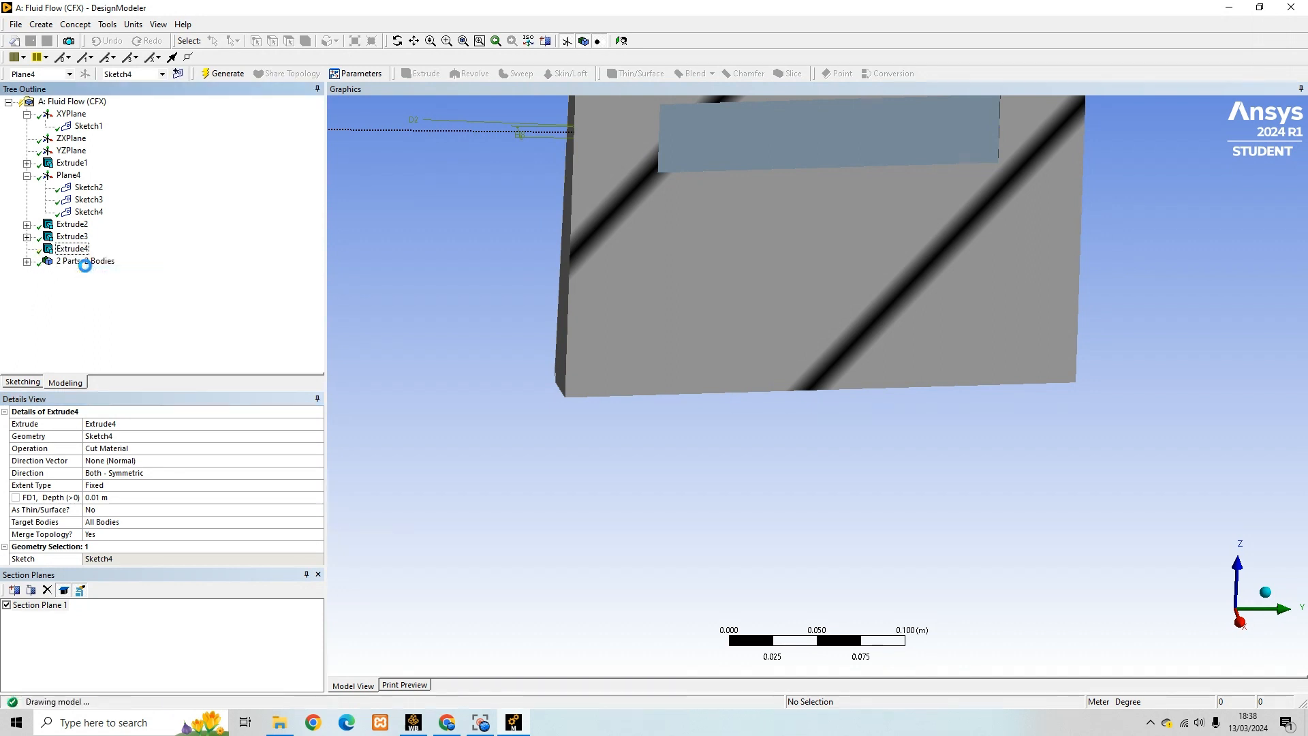
# Examine the blade cut-out inside the disc using a new horizontal section plane, with both section planes switched off at the end
pyautogui.moveTo(774, 272); pyautogui.dragTo(821, 292, button='middle')
pyautogui.click(1252, 618)
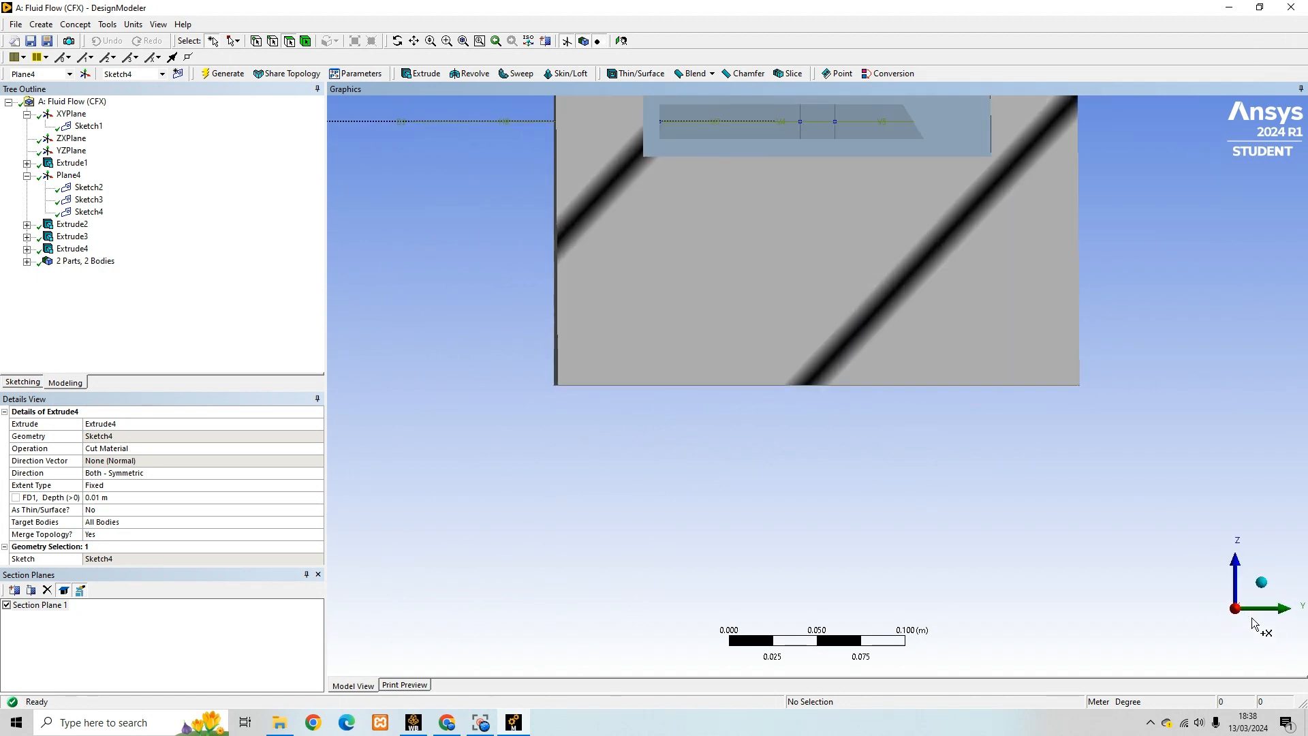
pyautogui.scroll(-3, 567, 553)
pyautogui.scroll(-1, 570, 551)
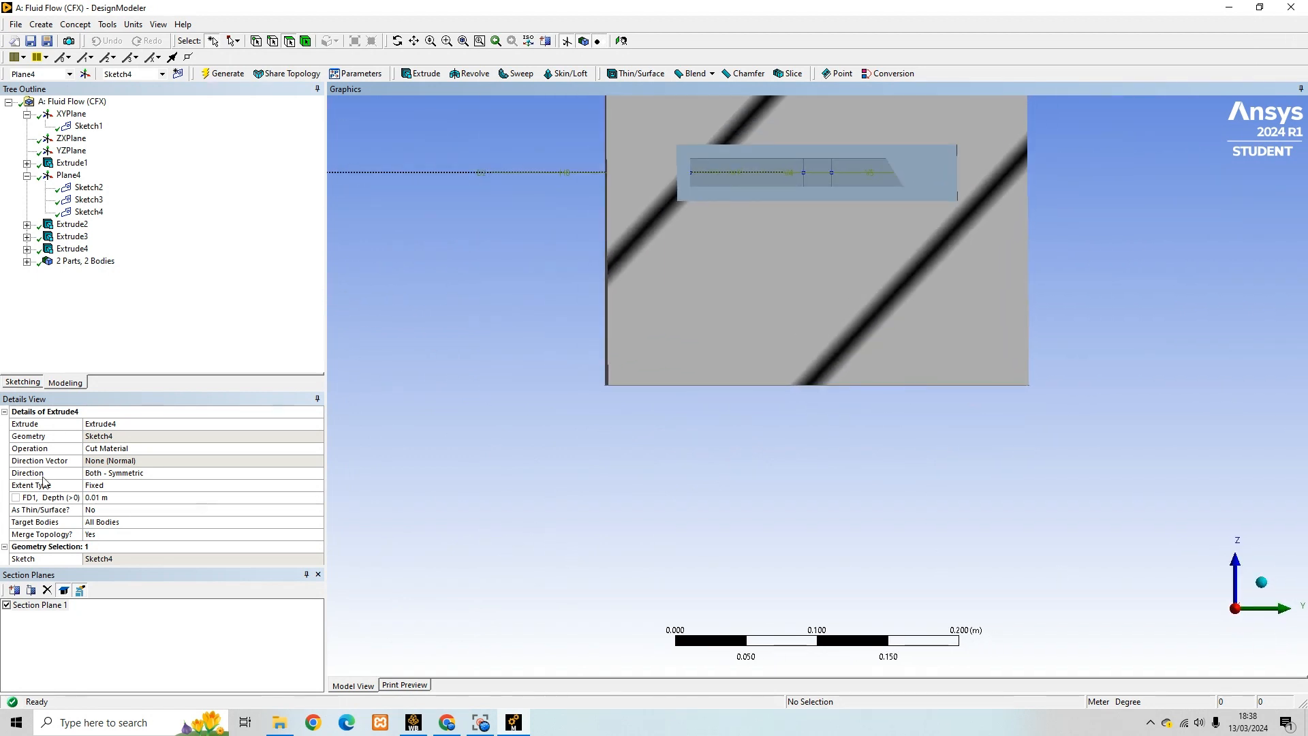
pyautogui.click(14, 590)
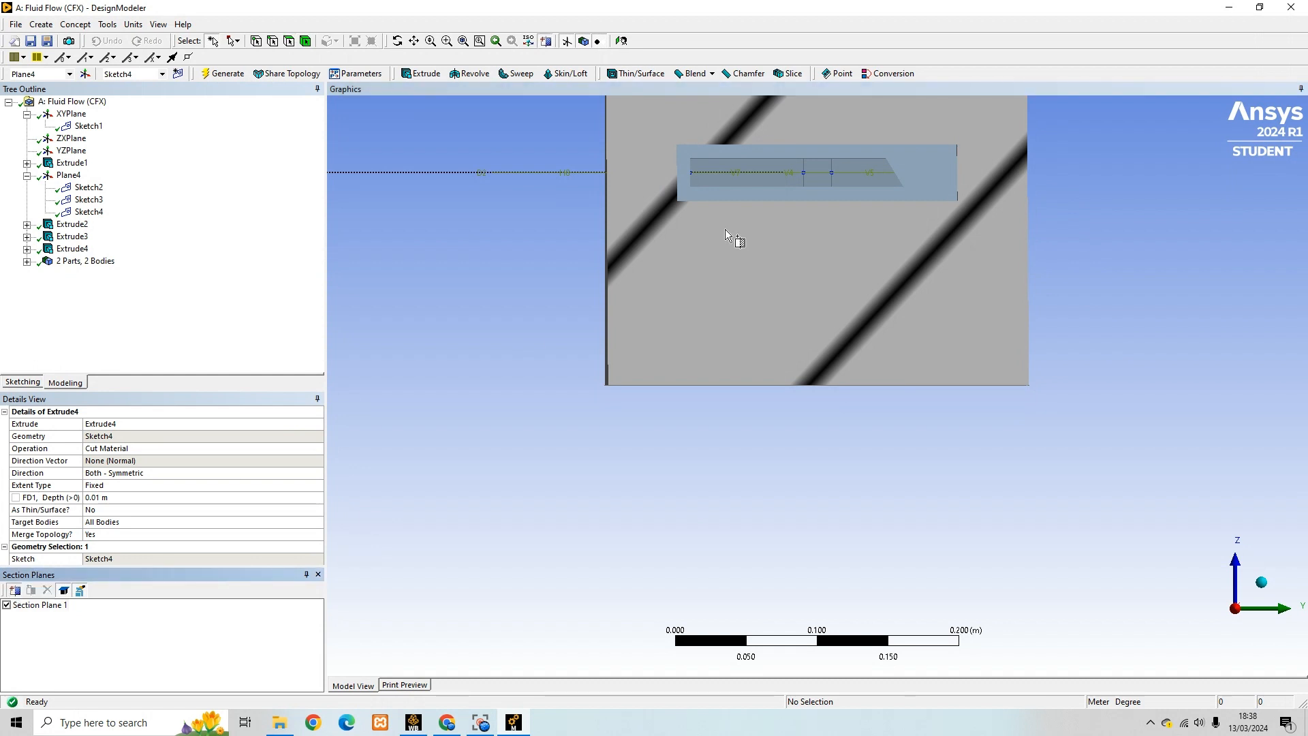
pyautogui.moveTo(548, 175); pyautogui.dragTo(1097, 174)
pyautogui.click(7, 605)
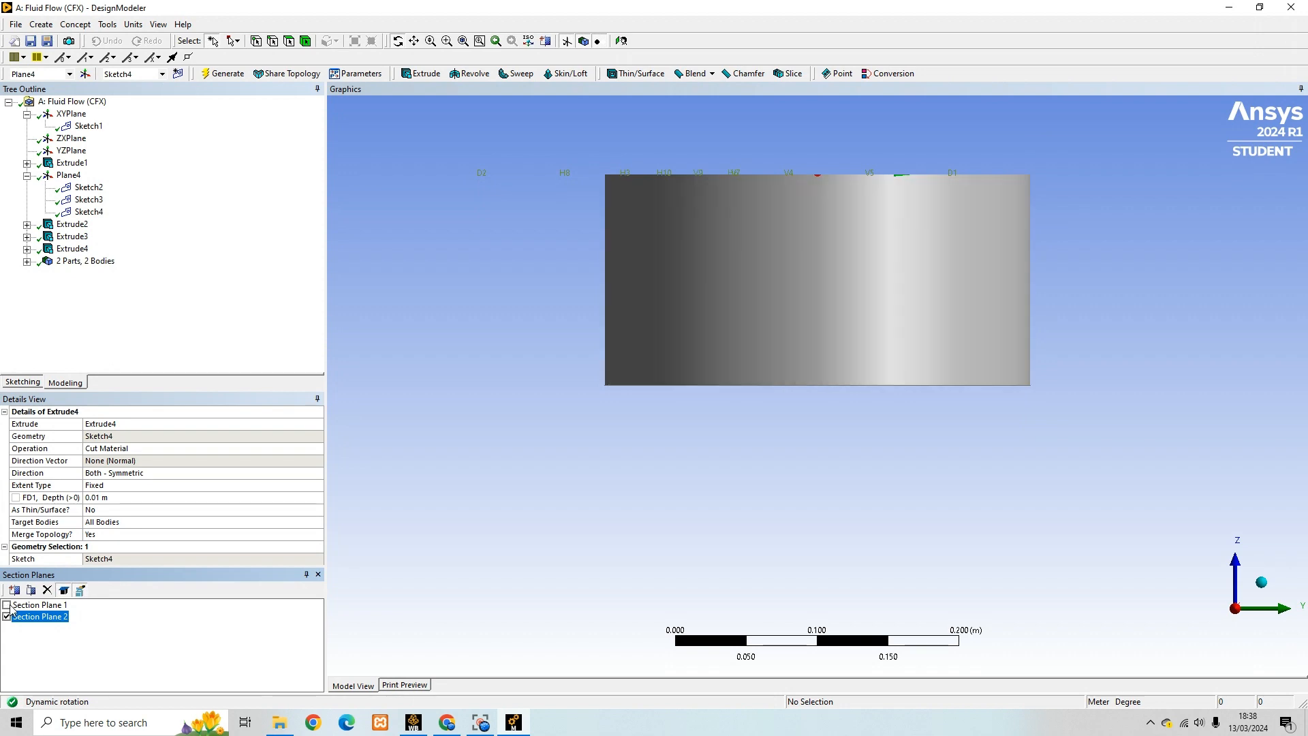
pyautogui.moveTo(871, 245); pyautogui.dragTo(846, 315, button='middle')
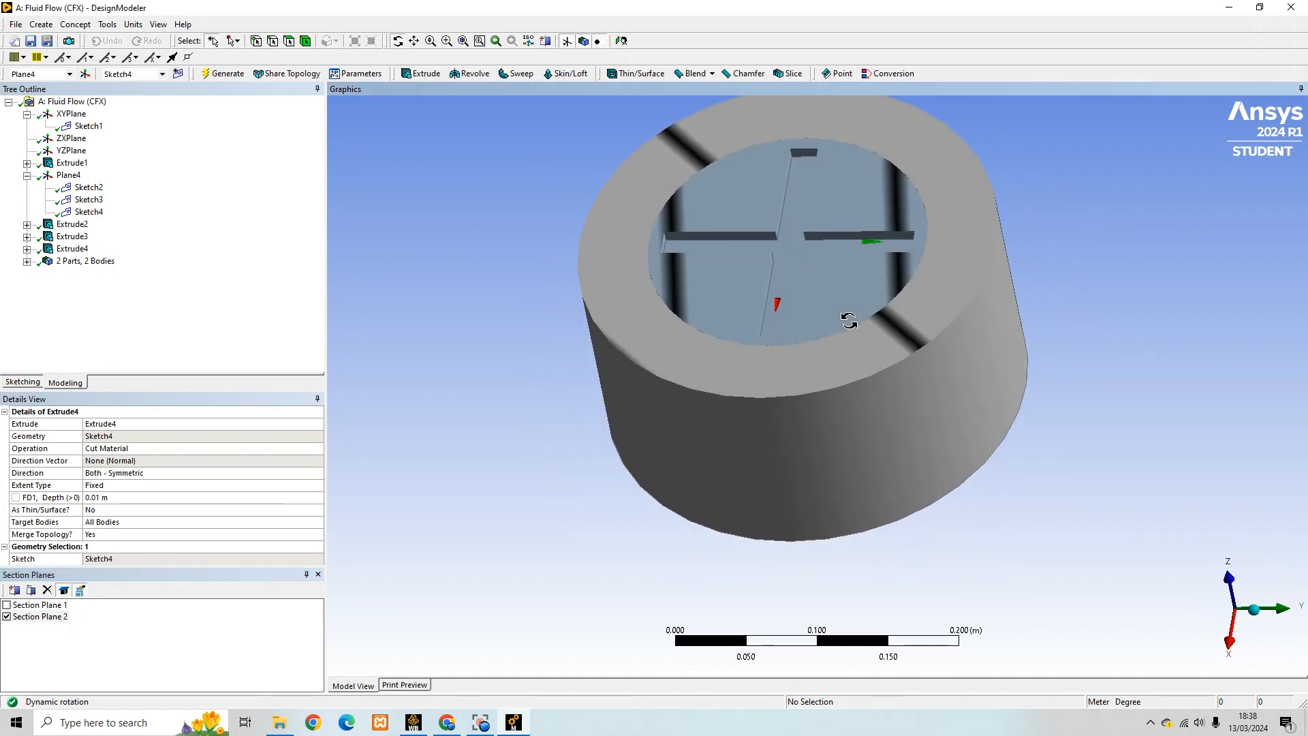
pyautogui.moveTo(588, 423); pyautogui.dragTo(622, 420, button='middle')
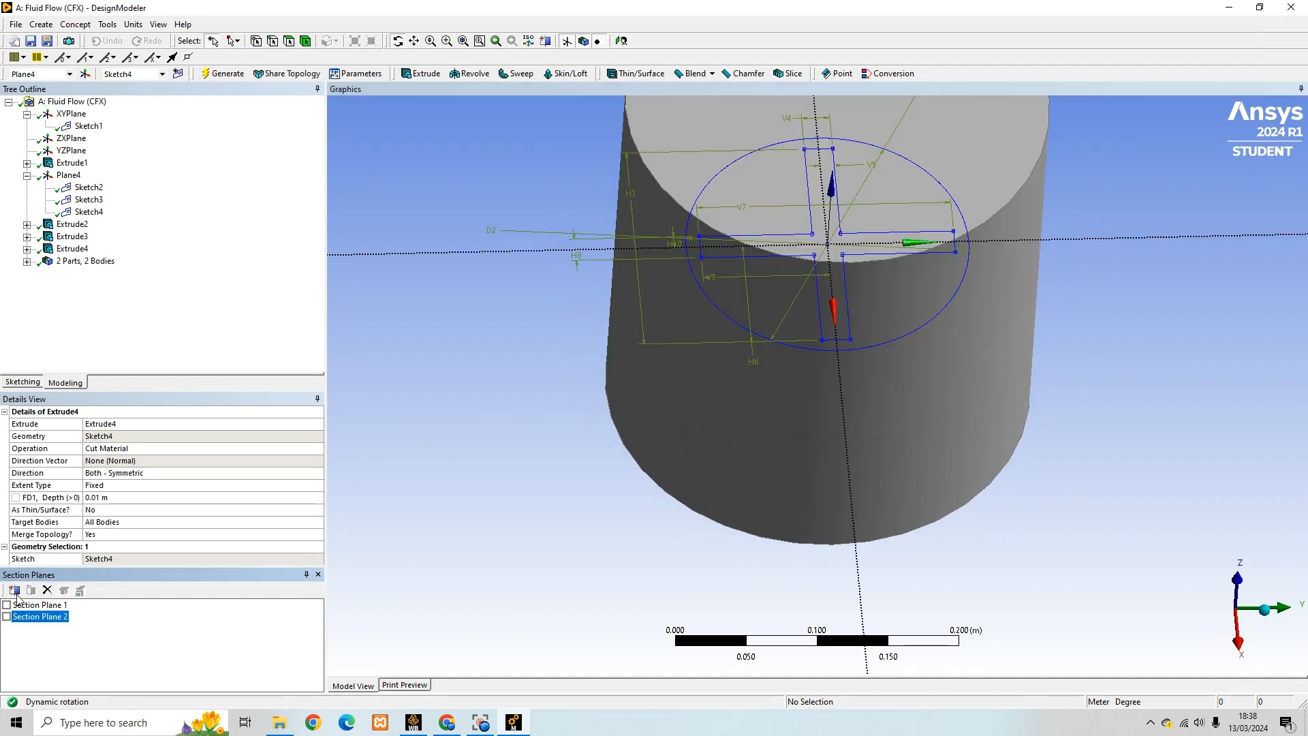
# Rename the disc body containing the blade cut-out as Rotating and save the project
pyautogui.click(27, 261)
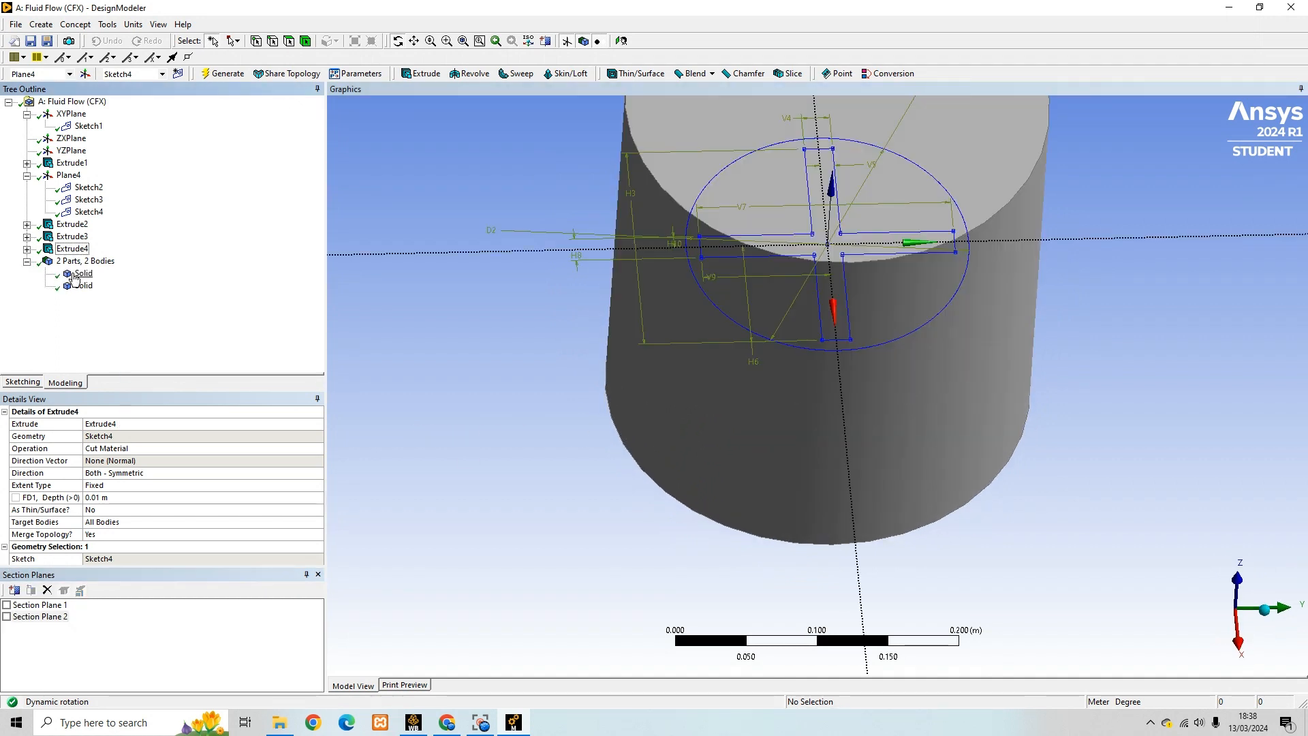
pyautogui.click(78, 274)
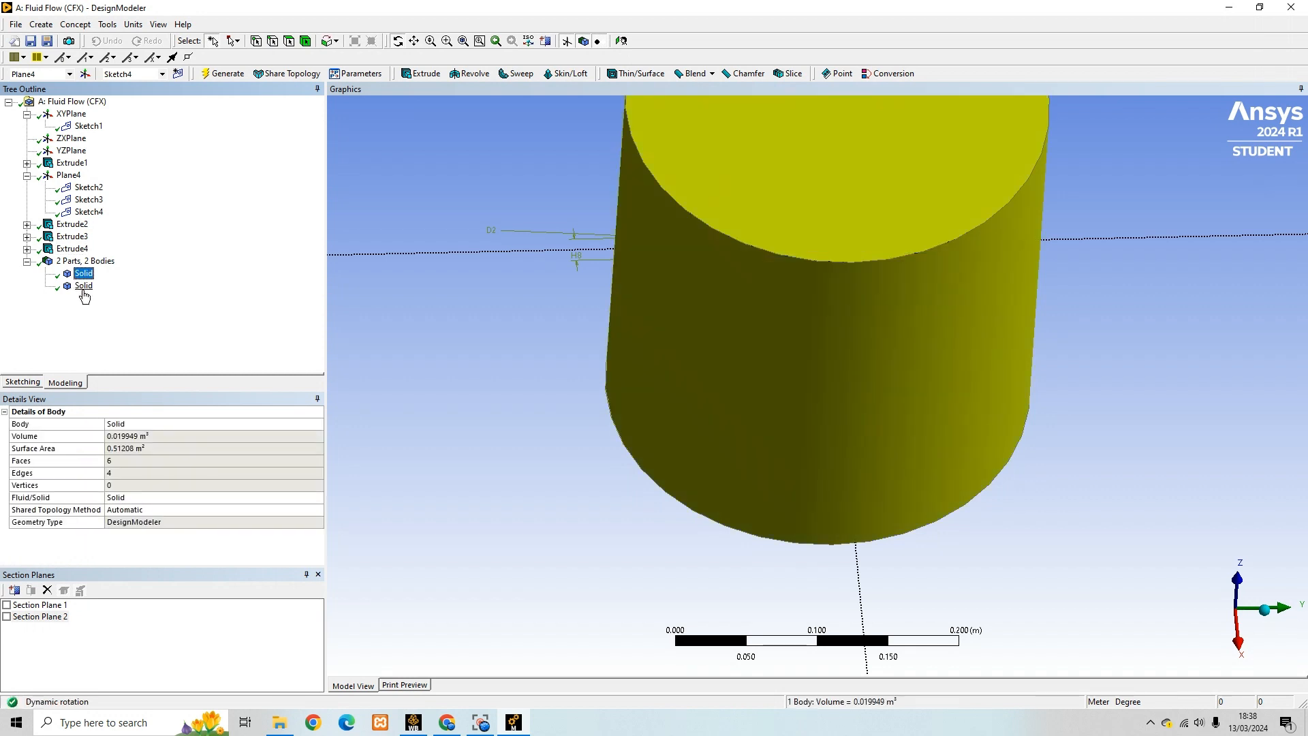
pyautogui.click(83, 288)
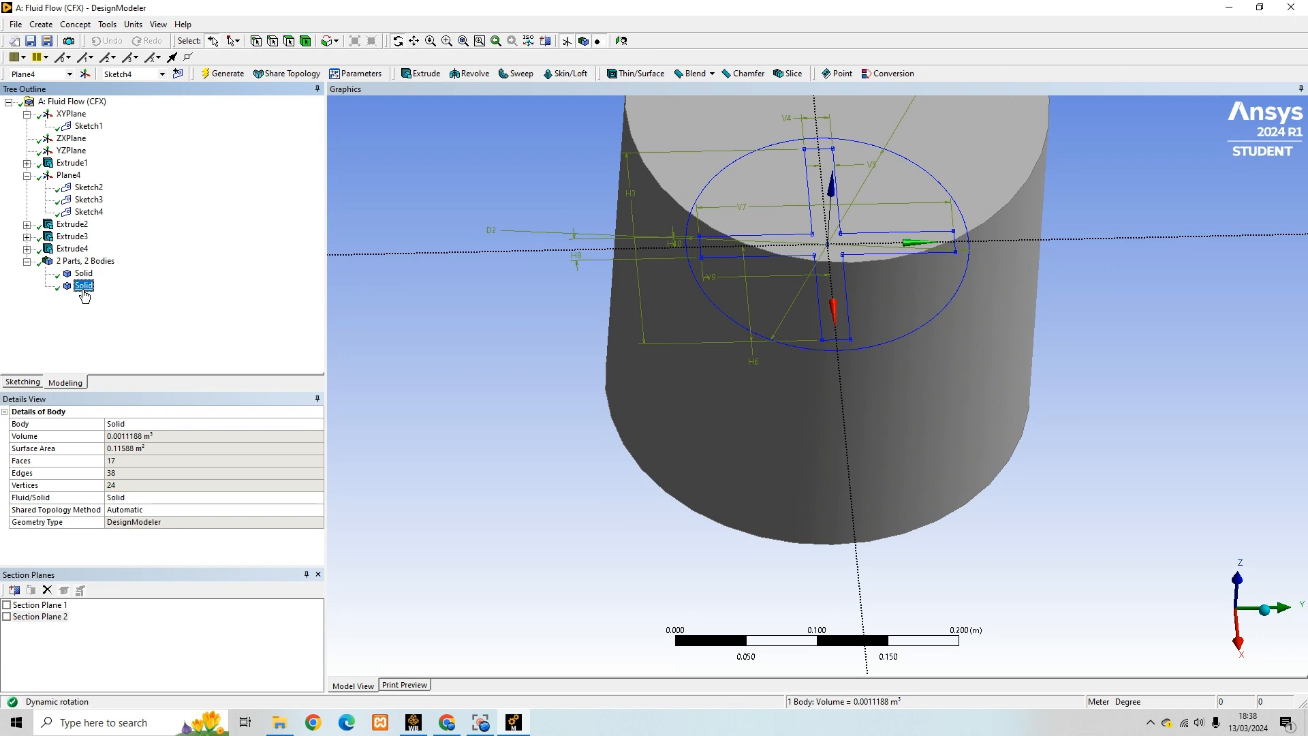
pyautogui.rightClick(84, 295)
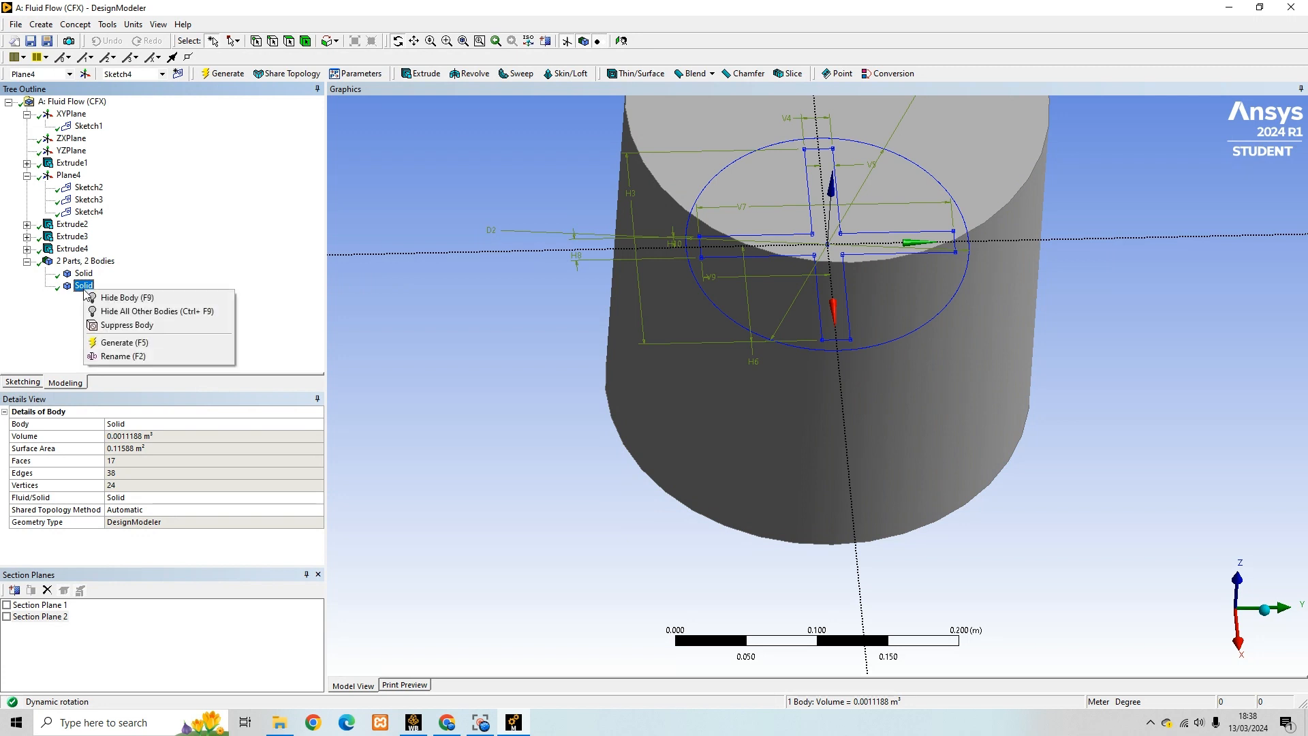
pyautogui.click(133, 357)
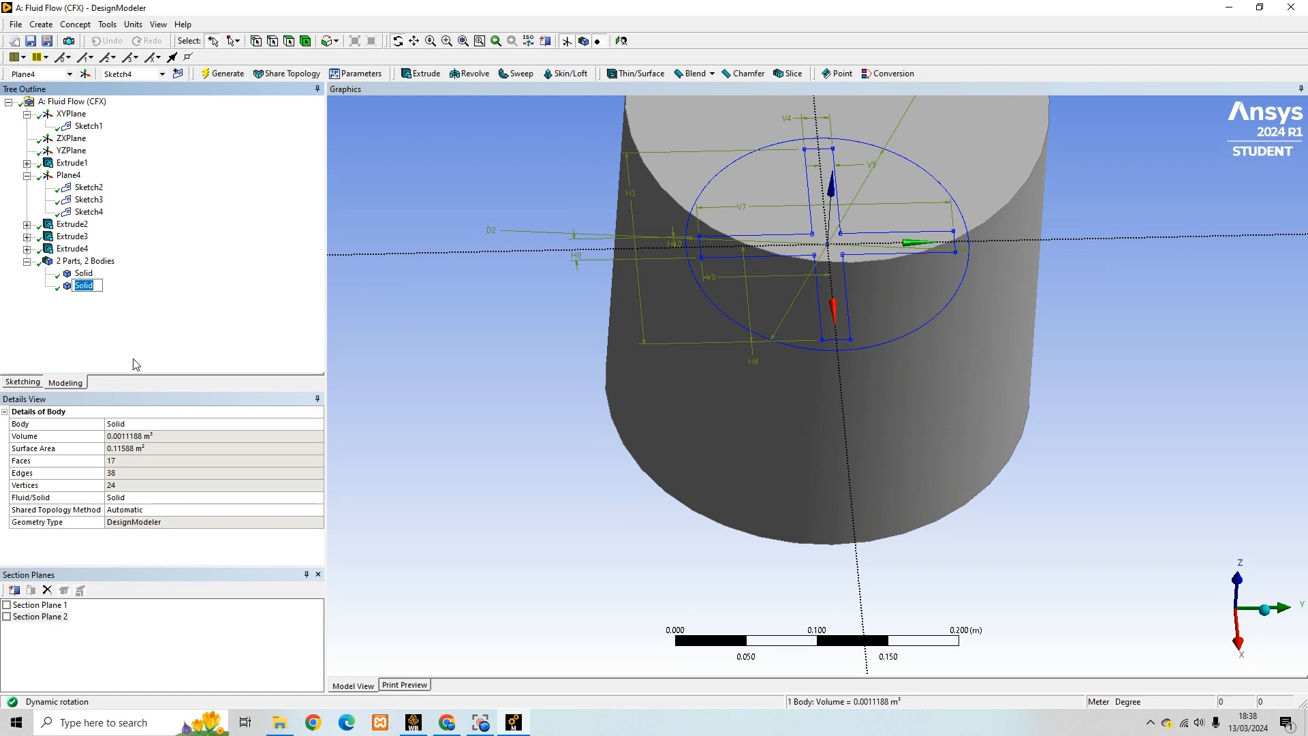
pyautogui.write('Rotating')
pyautogui.press('Return')
pyautogui.click(30, 40)
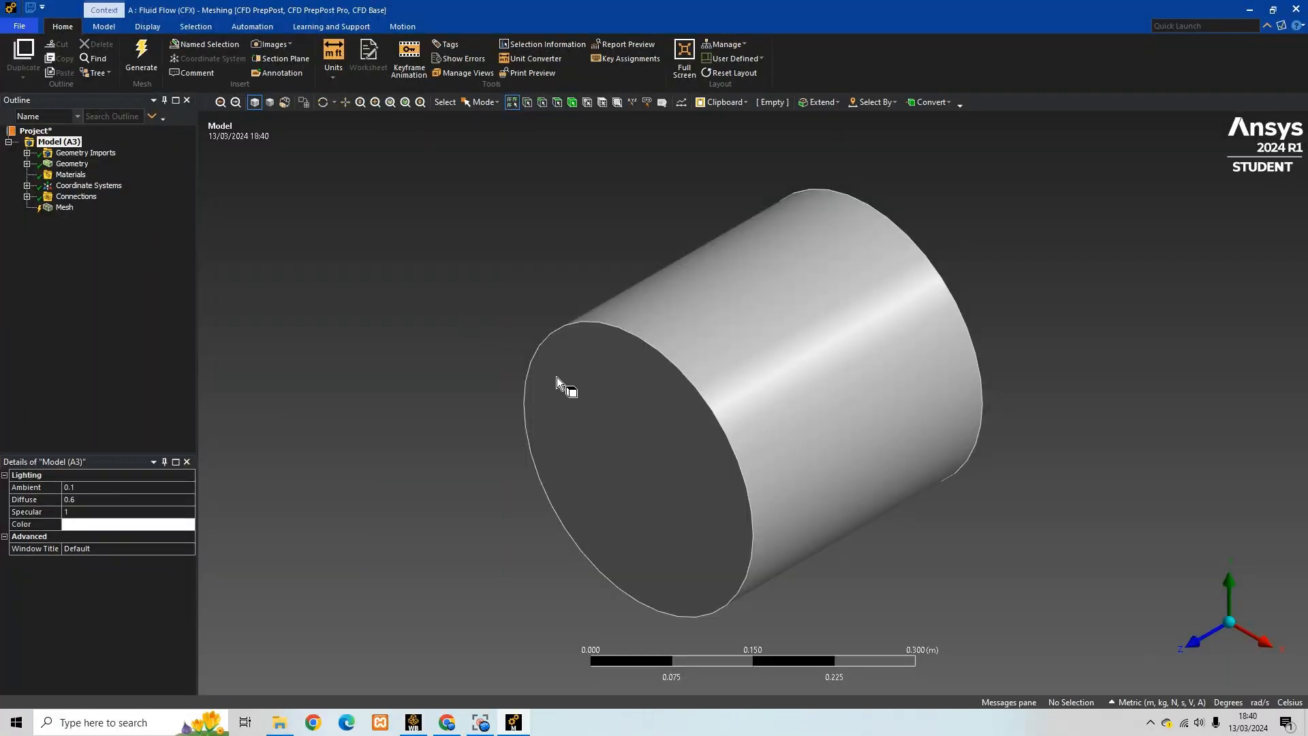
# Hide the tank's outer cylindrical face in the Meshing model to expose the inner disc
pyautogui.moveTo(567, 369); pyautogui.dragTo(680, 190, button='middle')
pyautogui.scroll(-2, 688, 228)
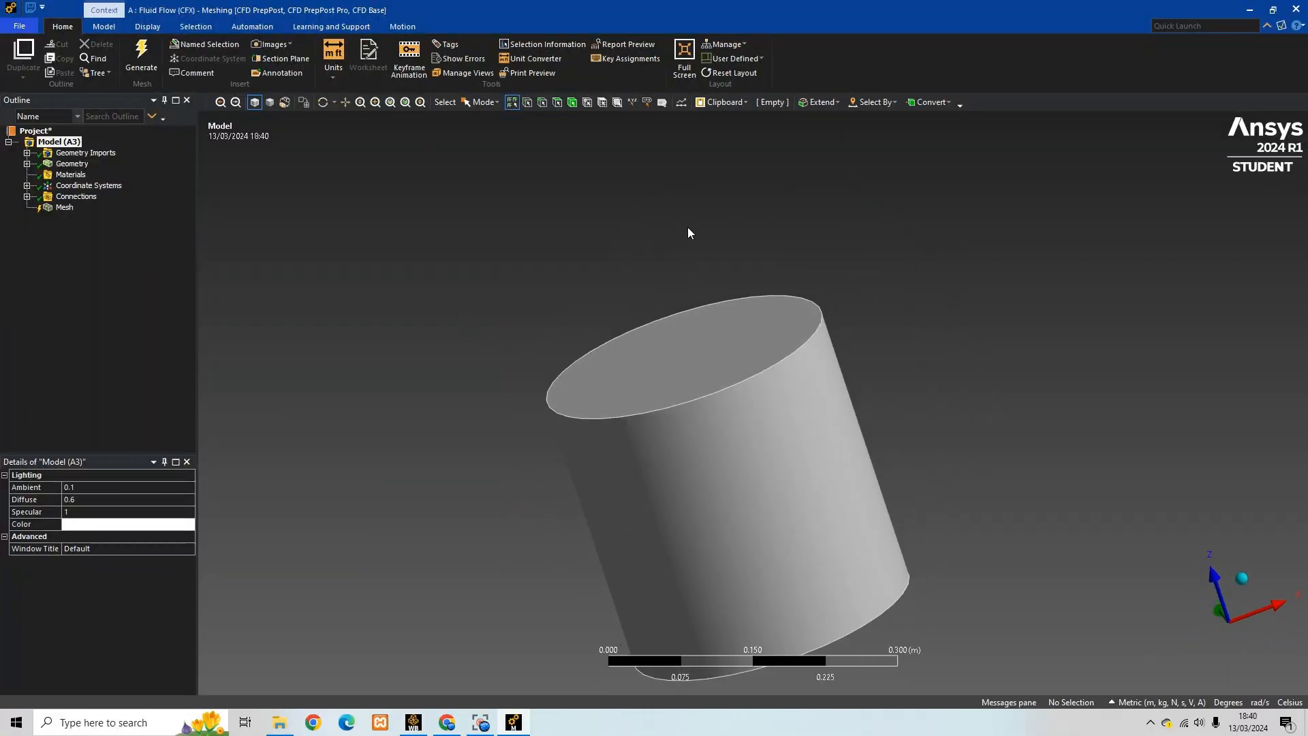
pyautogui.moveTo(672, 365); pyautogui.dragTo(708, 337, button='middle')
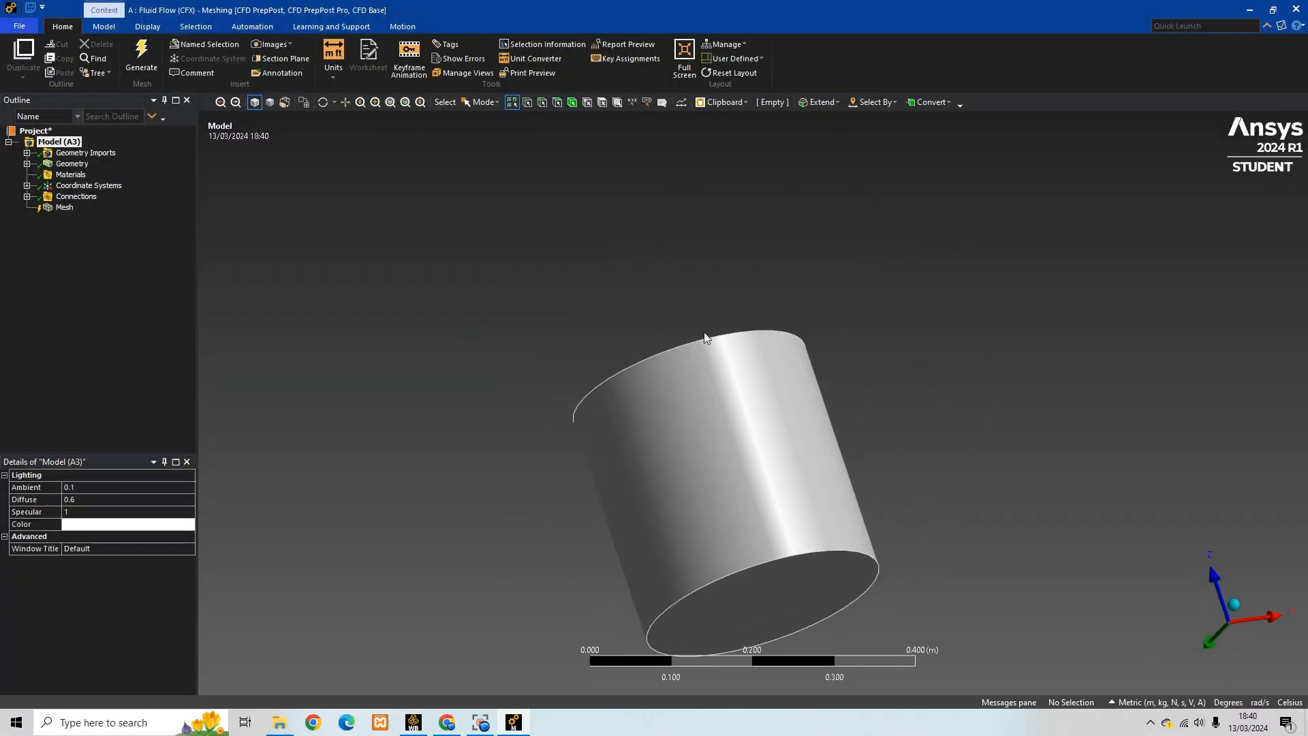
pyautogui.click(691, 436)
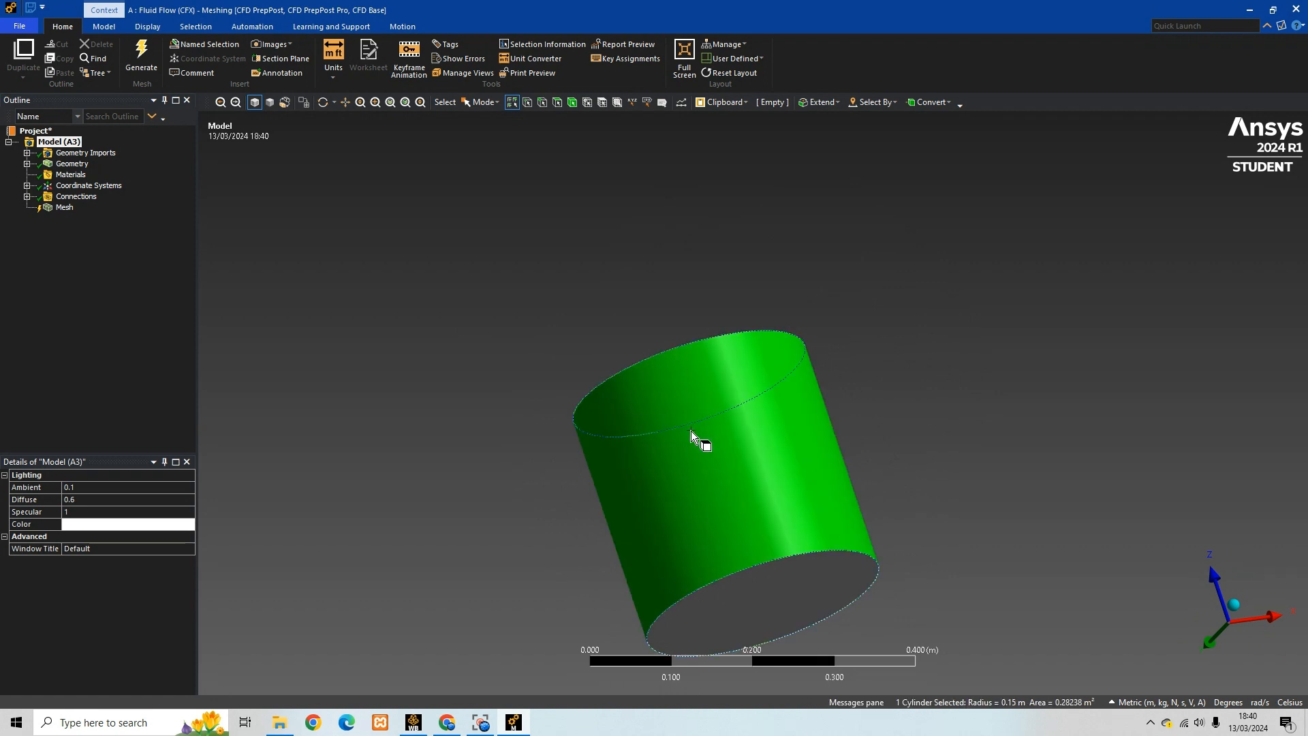
pyautogui.press('F8')
pyautogui.moveTo(720, 429); pyautogui.dragTo(741, 487, button='middle')
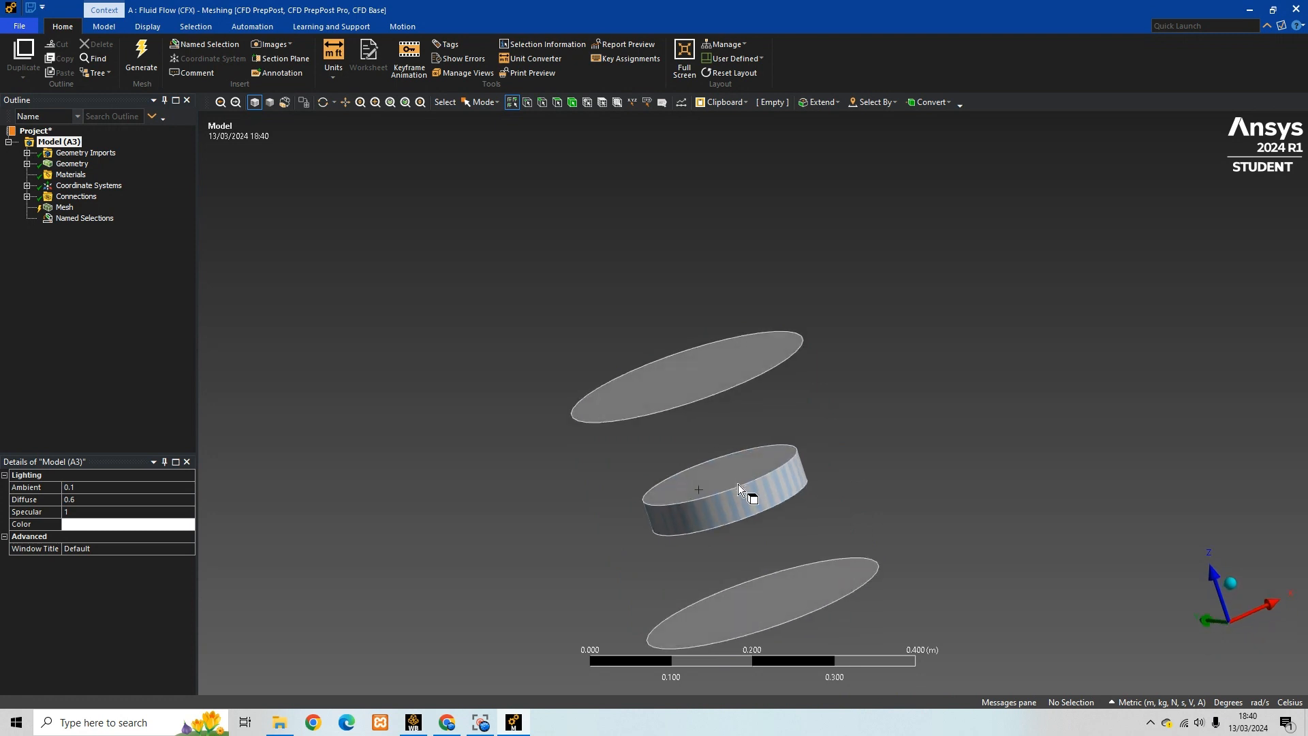
# Hide one of the two overlapping cylindrical side faces around the inner disc
pyautogui.click(740, 500)
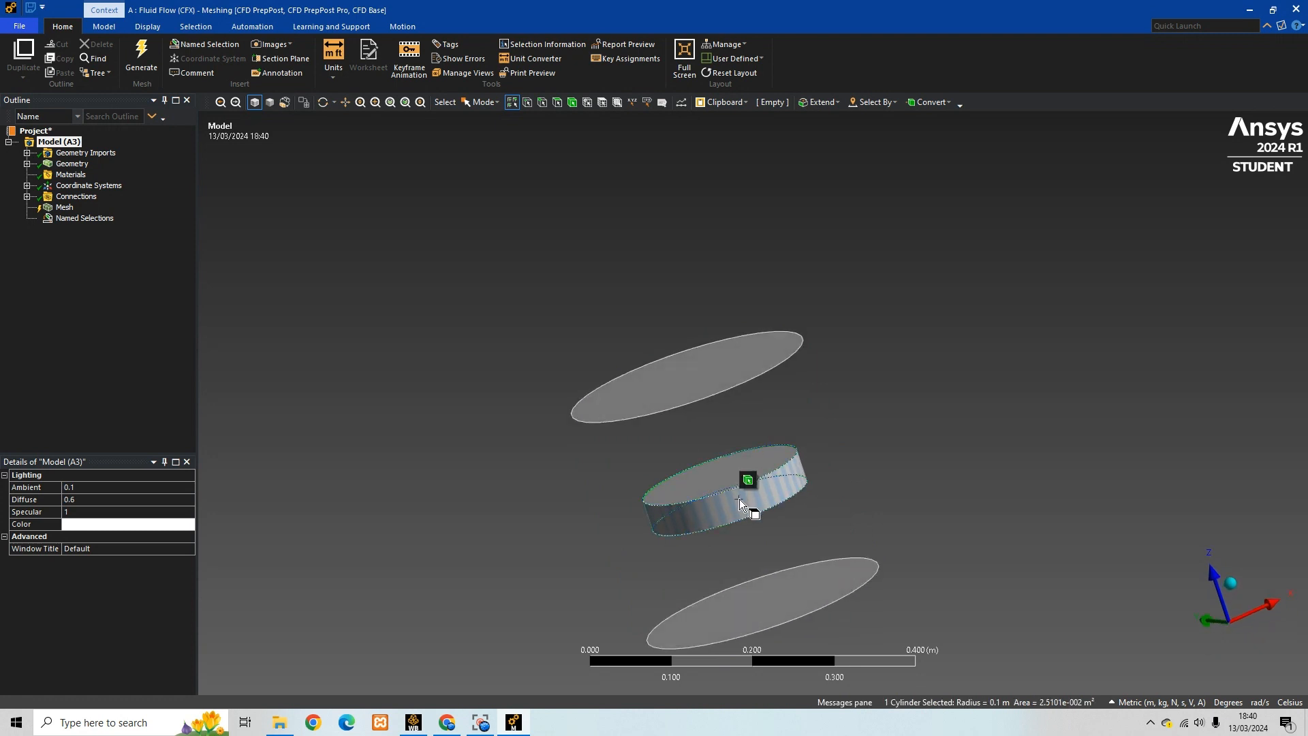
pyautogui.press('XF86MonBrightnessUp')
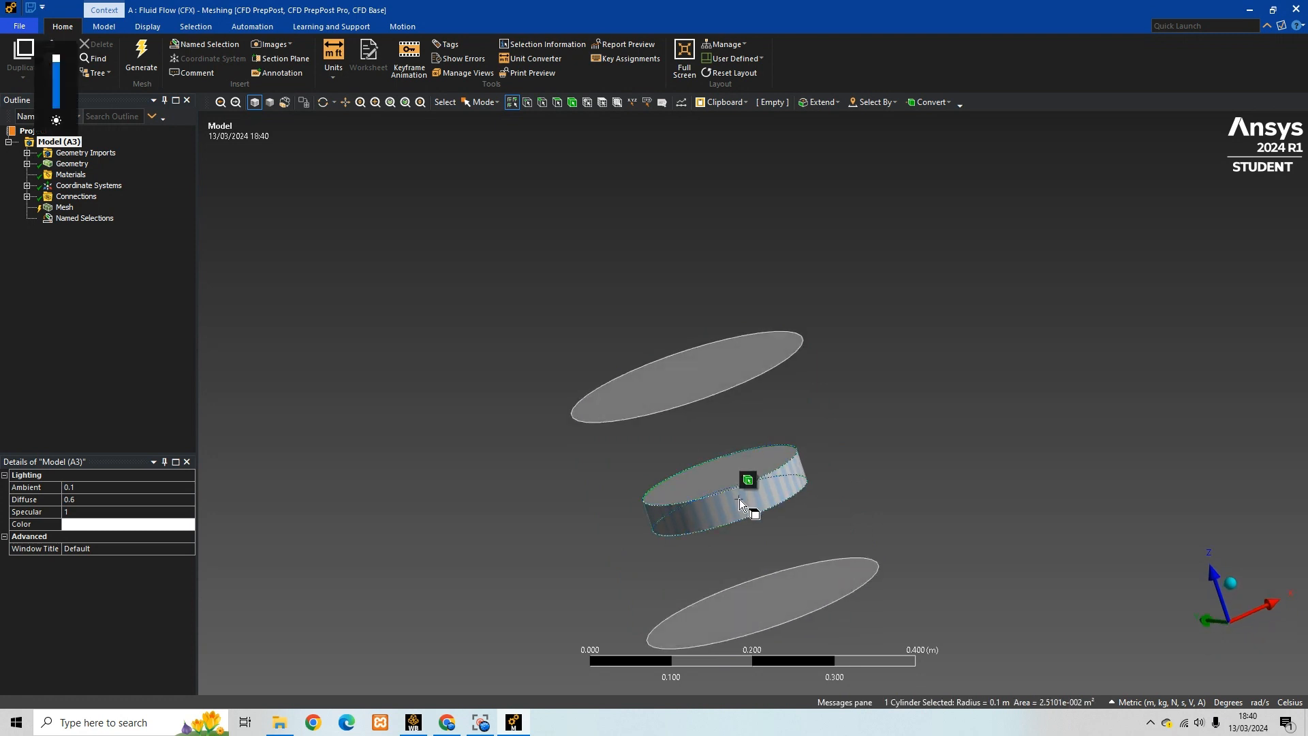
pyautogui.rightClick(740, 503)
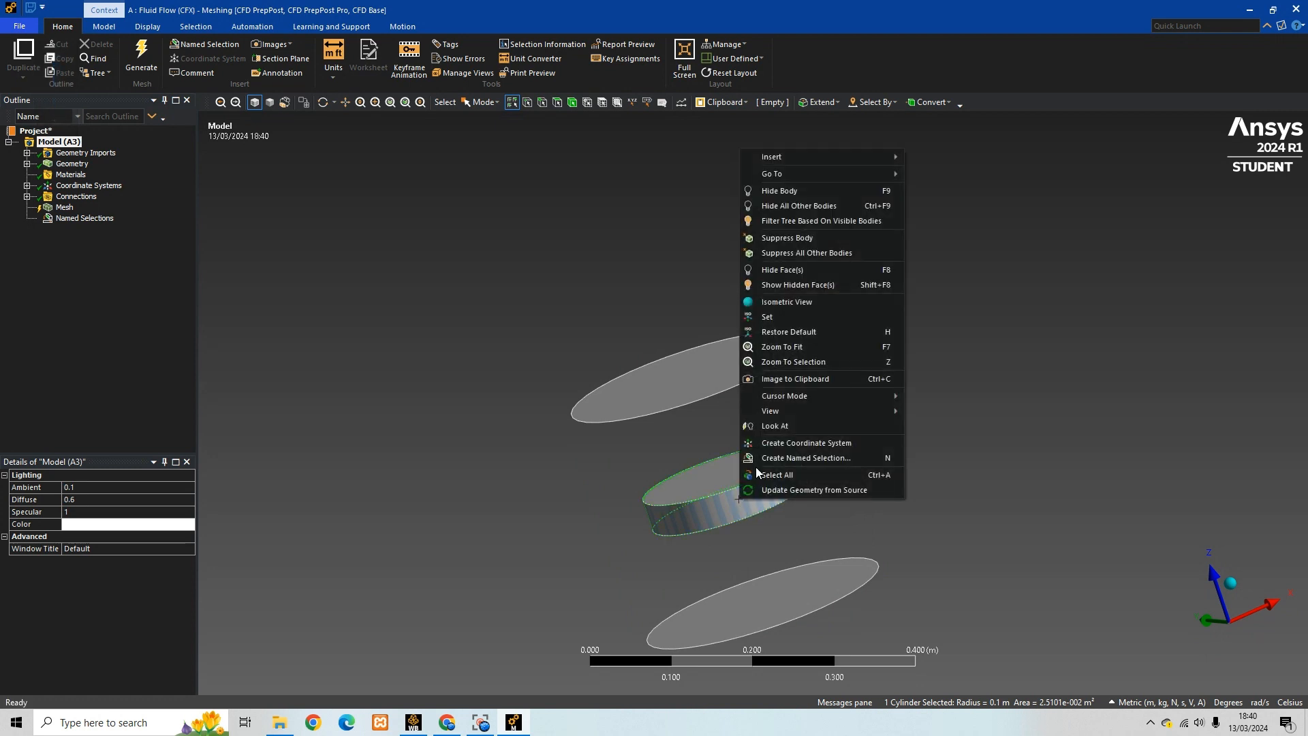
pyautogui.click(816, 274)
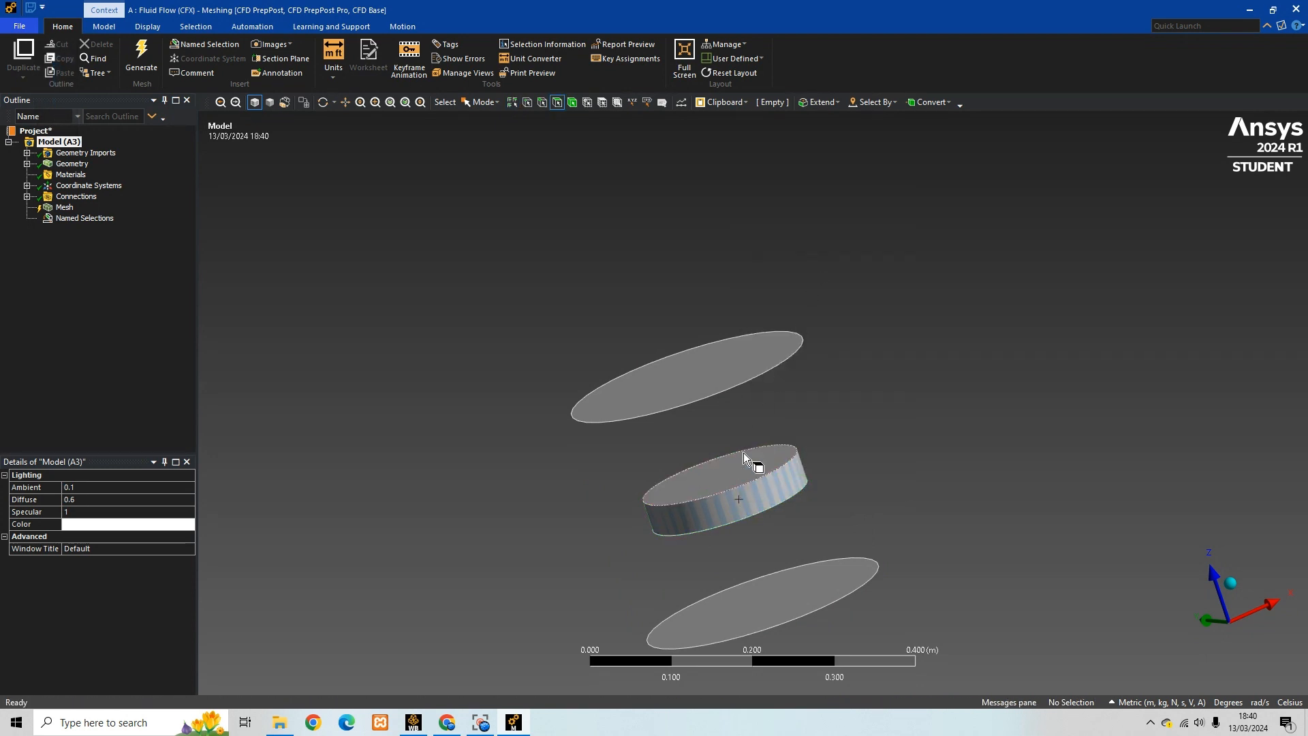
pyautogui.click(730, 505)
pyautogui.rightClick(731, 506)
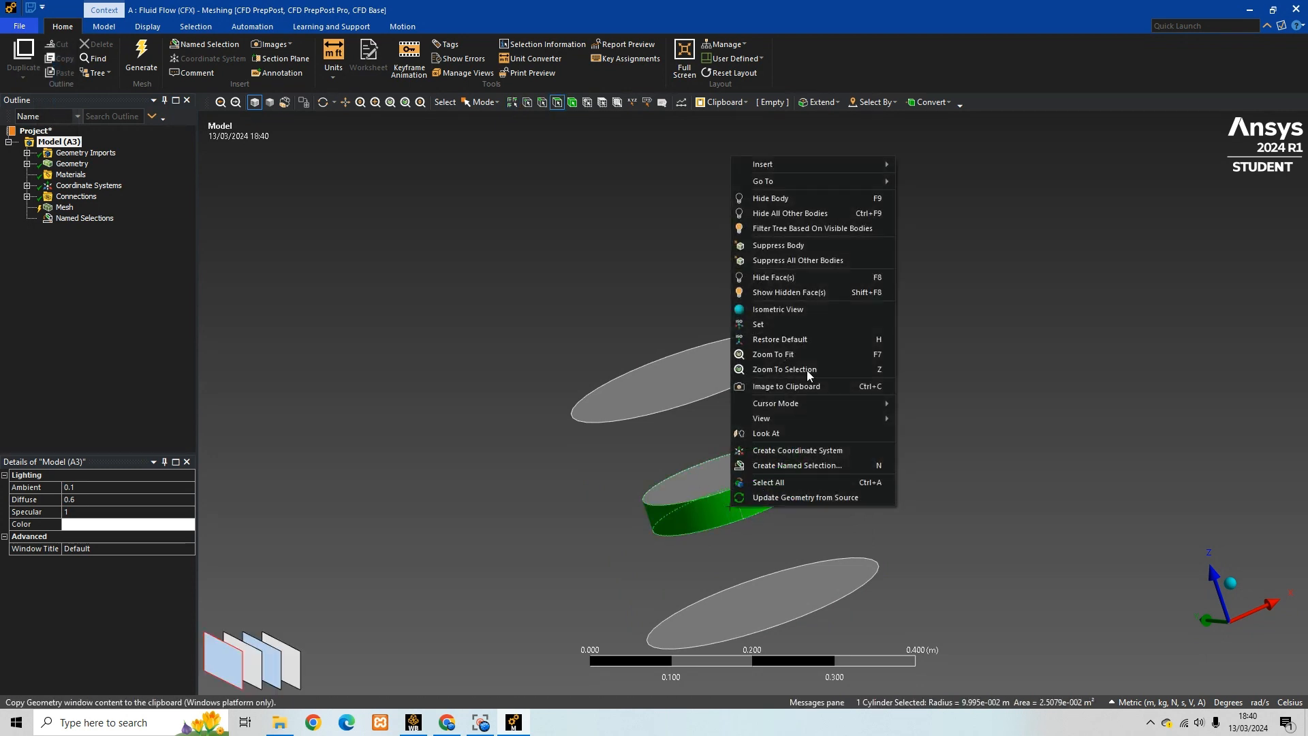
pyautogui.click(832, 279)
# Hide the upper flat face over the disc and the remaining cylindrical side face to expose the blades
pyautogui.click(719, 475)
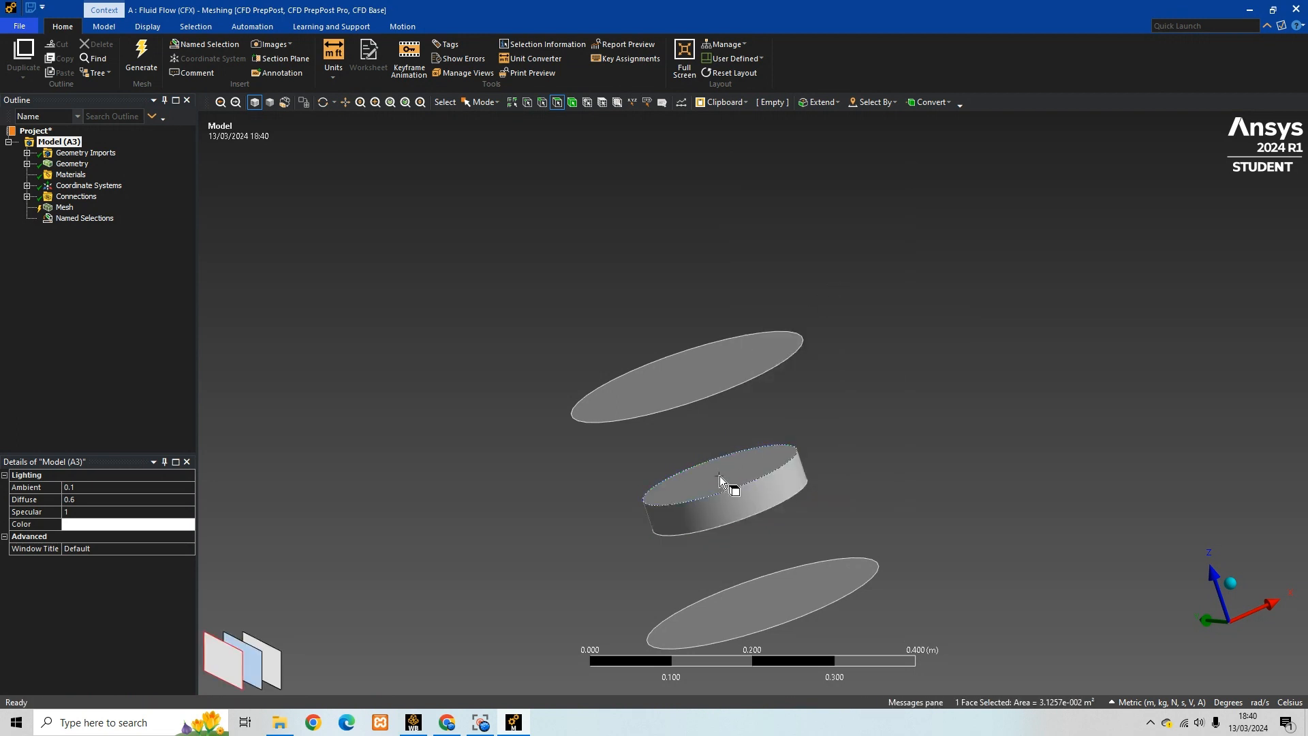
pyautogui.rightClick(720, 476)
pyautogui.click(808, 251)
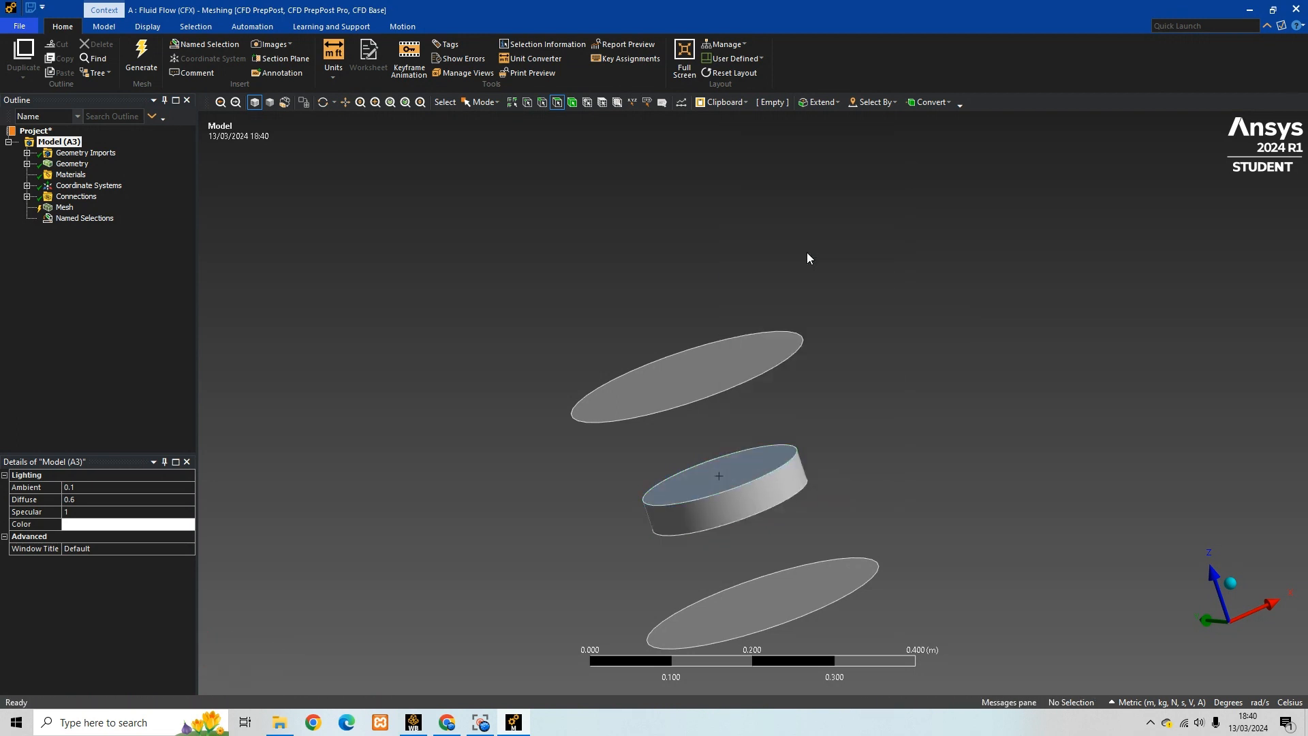
pyautogui.click(751, 494)
pyautogui.rightClick(750, 494)
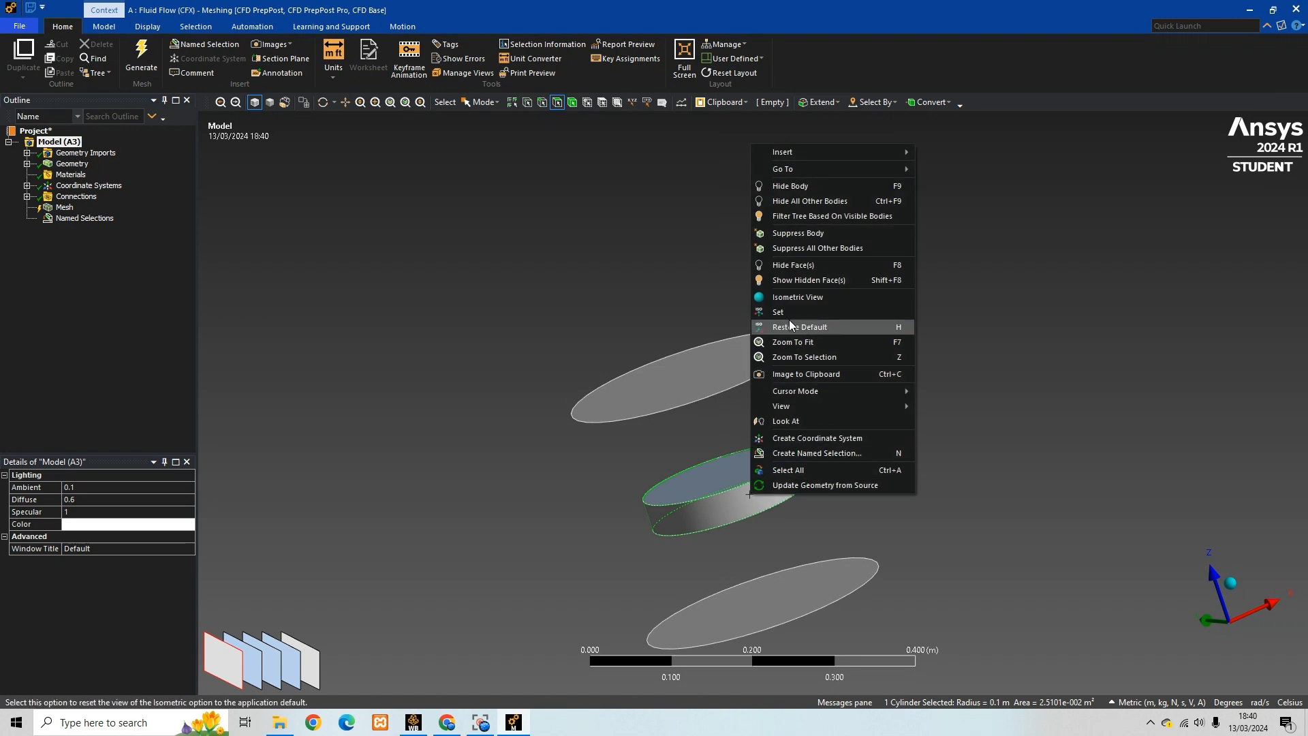
pyautogui.click(815, 273)
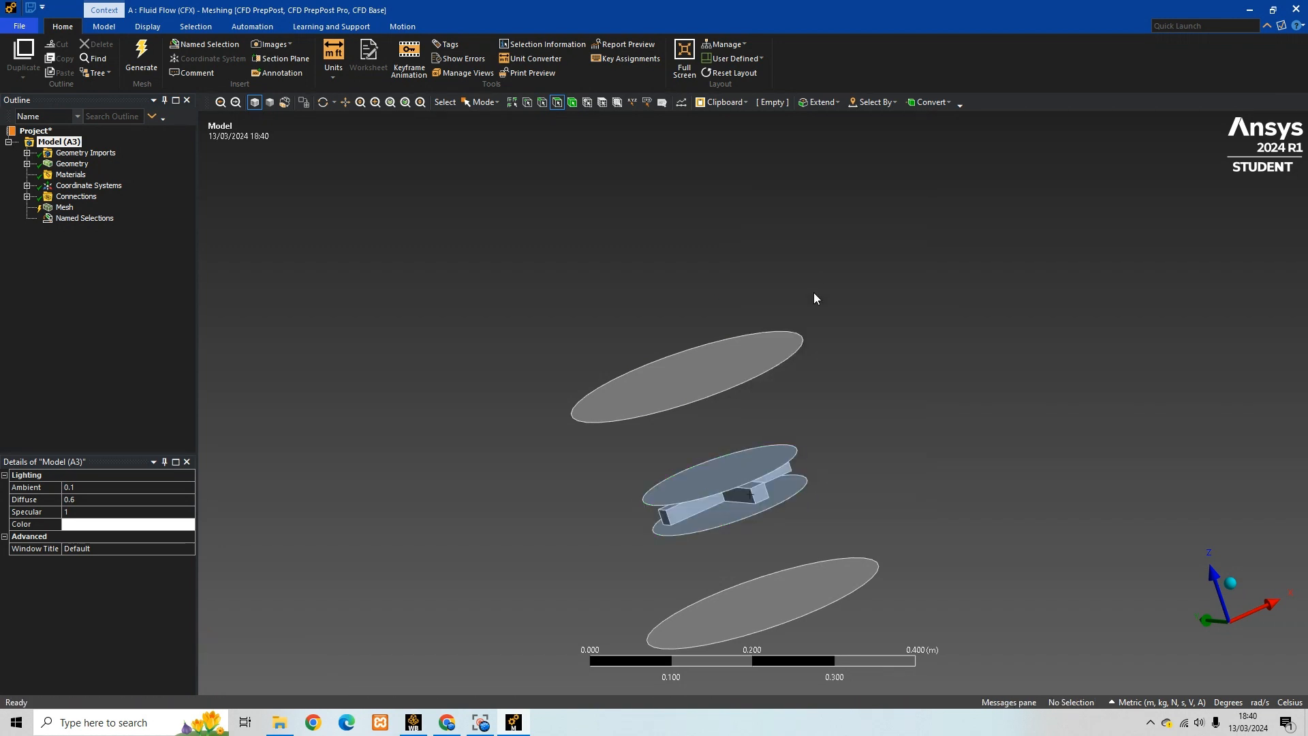
# Hide the remaining flat faces directly above and below the blades so that the inner disc leaves only the blade surfaces
pyautogui.click(746, 464)
pyautogui.rightClick(746, 463)
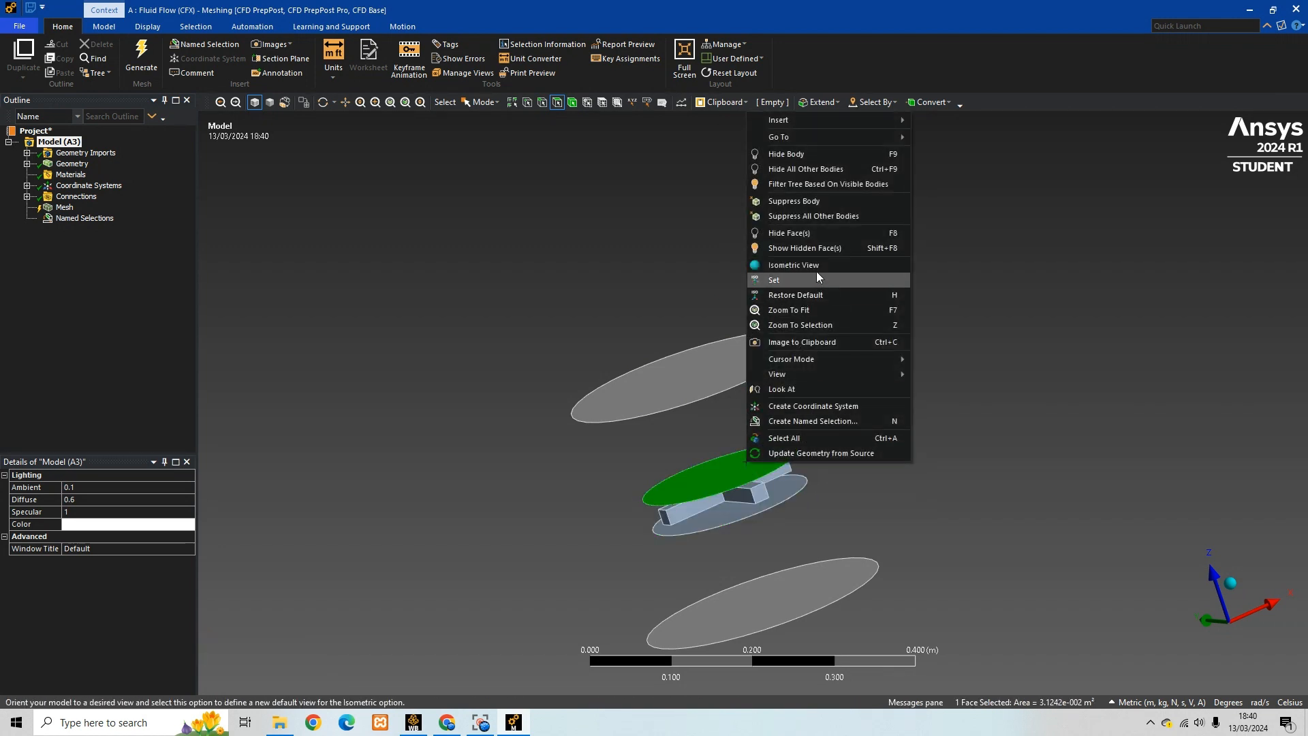
pyautogui.click(821, 247)
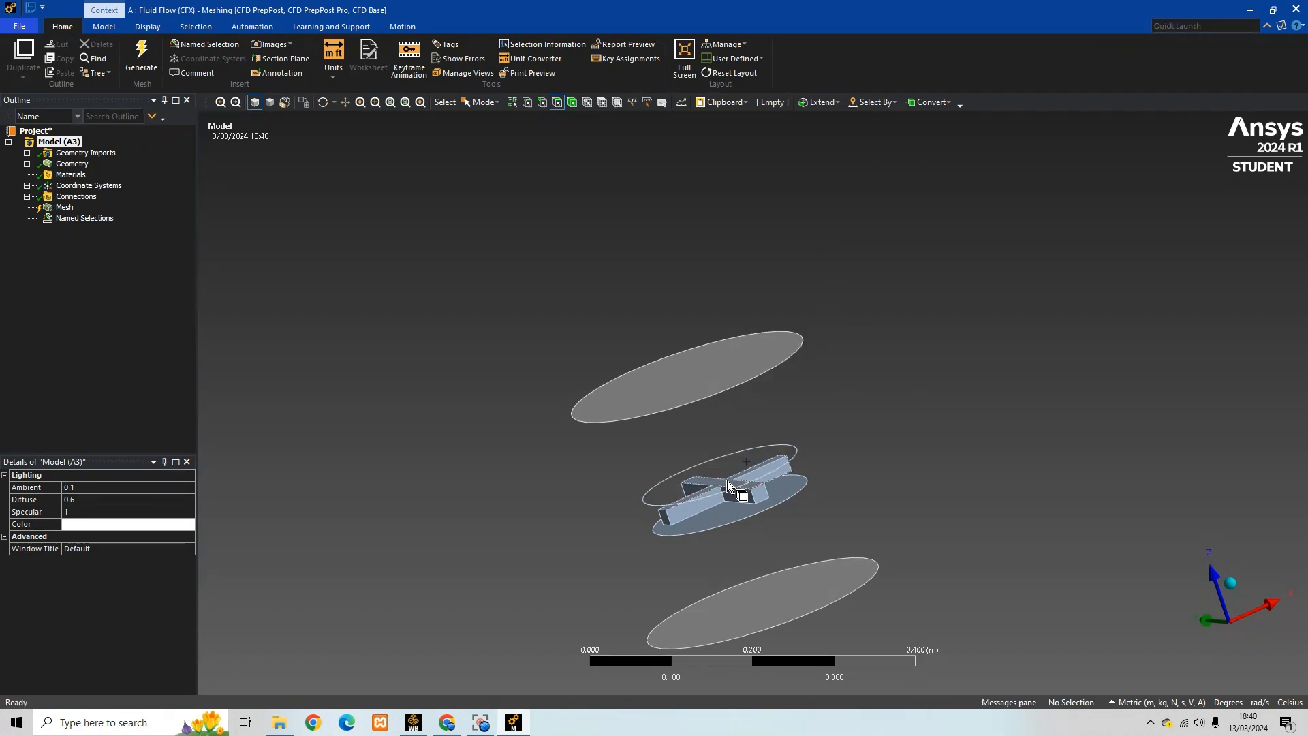
pyautogui.moveTo(720, 539)
pyautogui.mouseDown(button='middle')
pyautogui.moveTo(709, 520)
pyautogui.moveTo(726, 540)
pyautogui.mouseUp(button='middle')
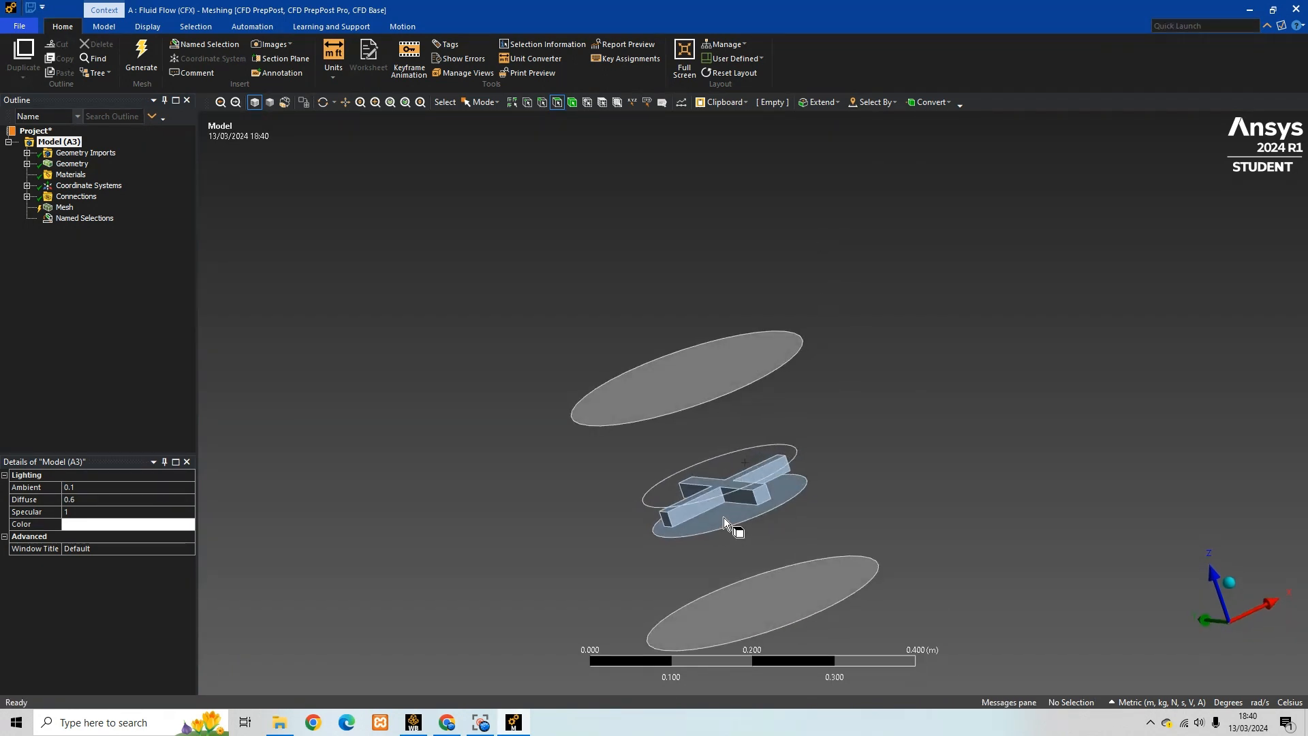
pyautogui.click(724, 521)
pyautogui.rightClick(724, 521)
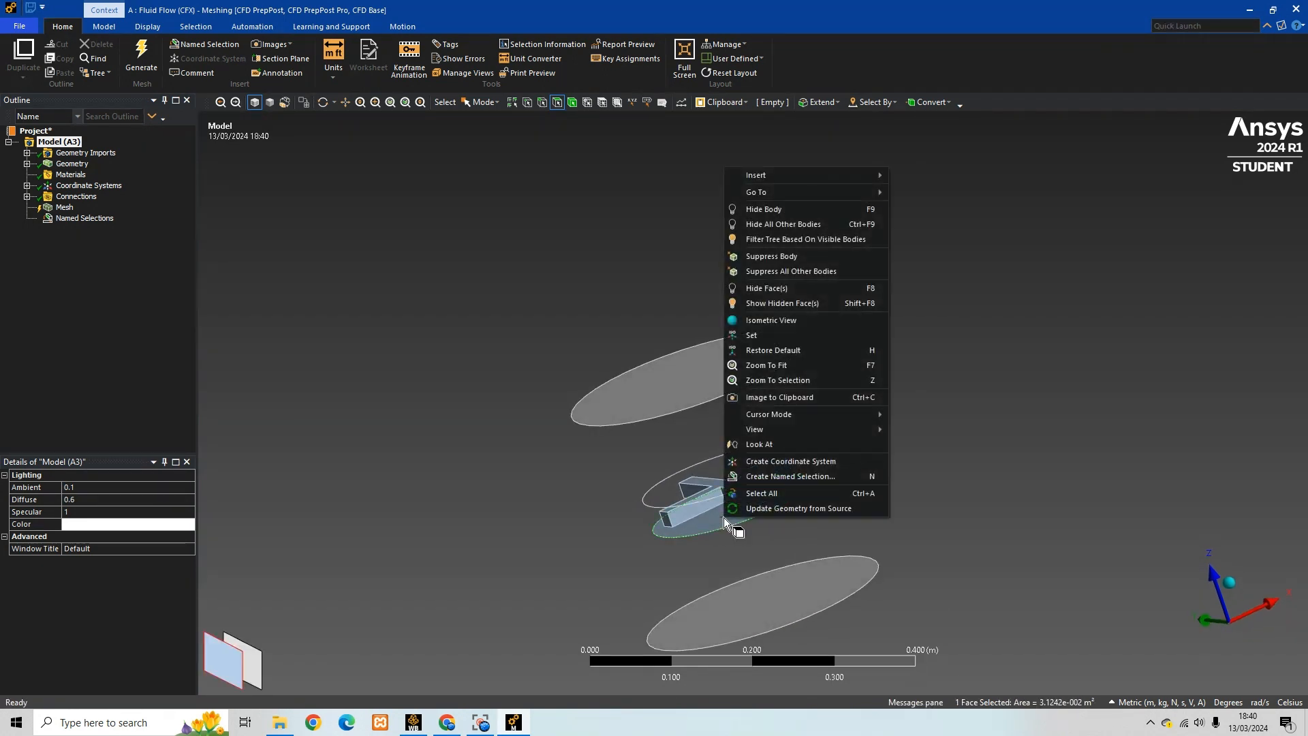
pyautogui.click(801, 291)
# Orient the view along the X axis around the blades and insert a Sizing control under the mesh
pyautogui.moveTo(776, 512); pyautogui.dragTo(743, 491, button='middle')
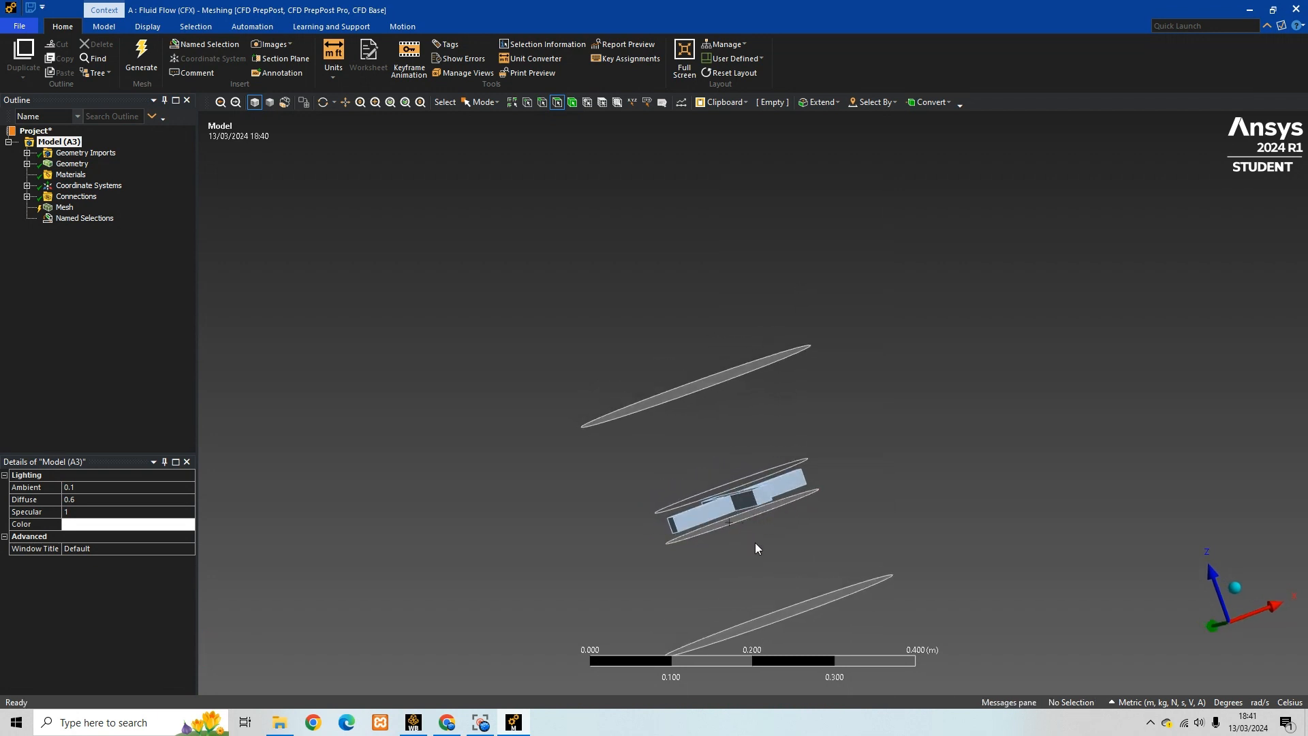
pyautogui.click(1288, 603)
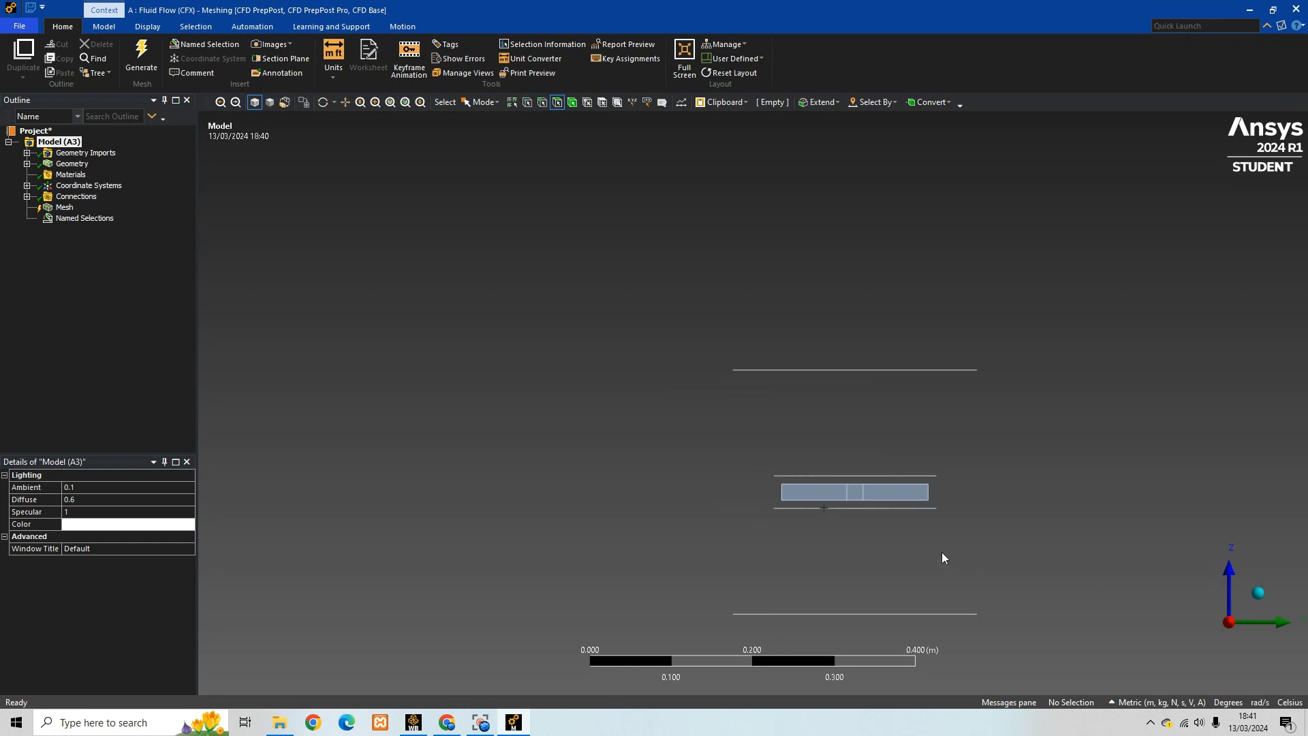
pyautogui.scroll(5, 863, 521)
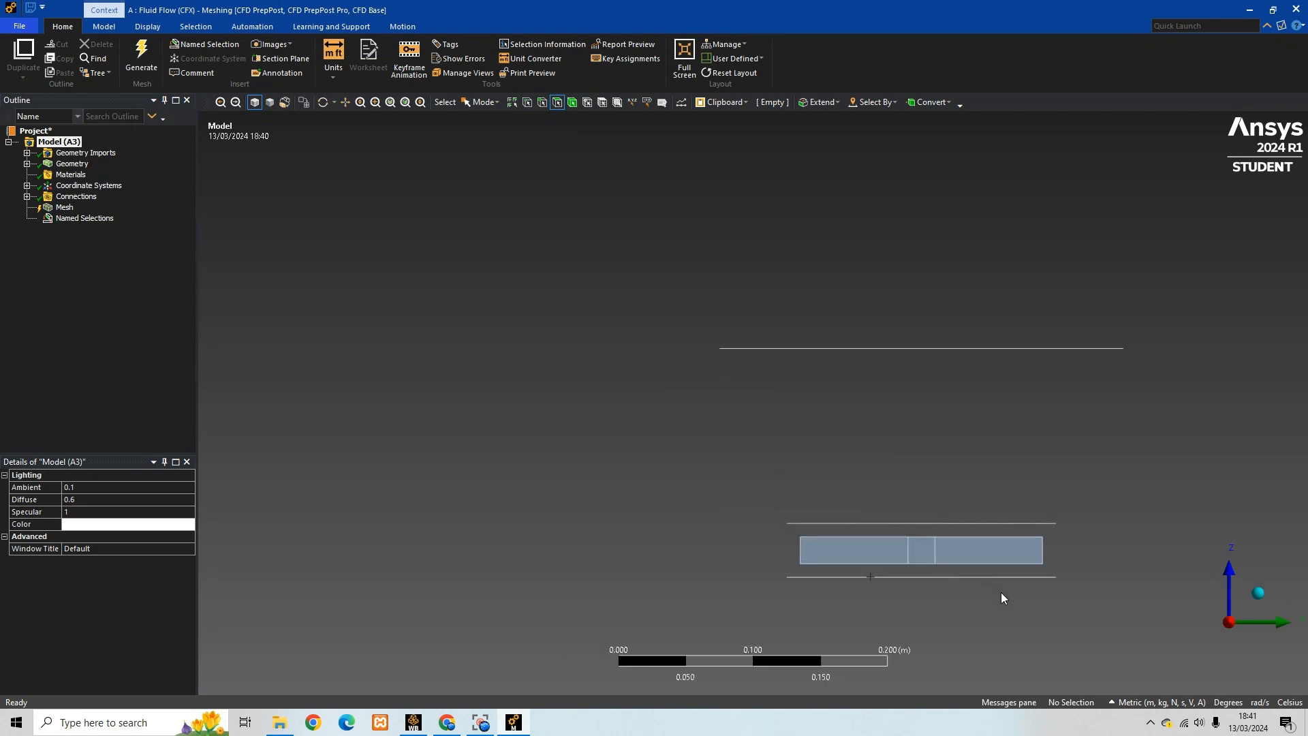
pyautogui.keyDown('ctrl'); pyautogui.moveTo(1003, 598); pyautogui.dragTo(849, 503, button='middle'); pyautogui.keyUp('ctrl')
pyautogui.scroll(2, 851, 490)
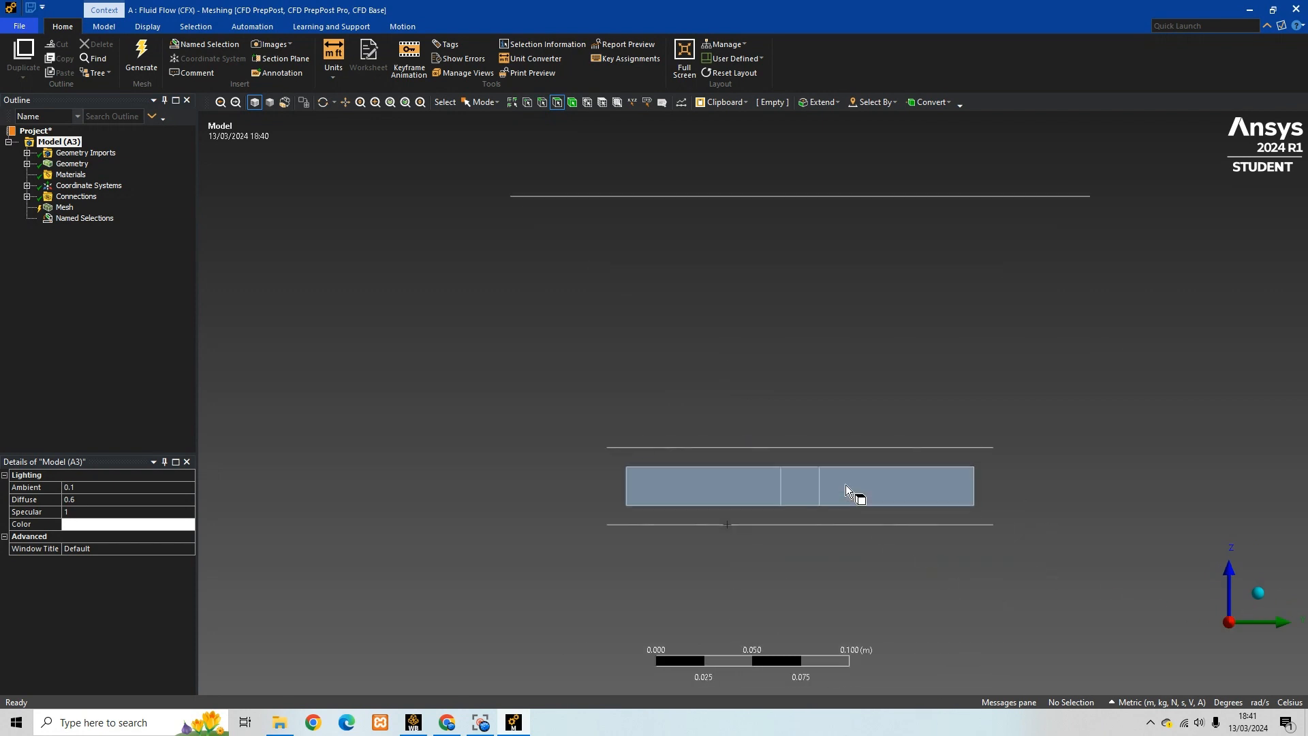
pyautogui.rightClick(60, 208)
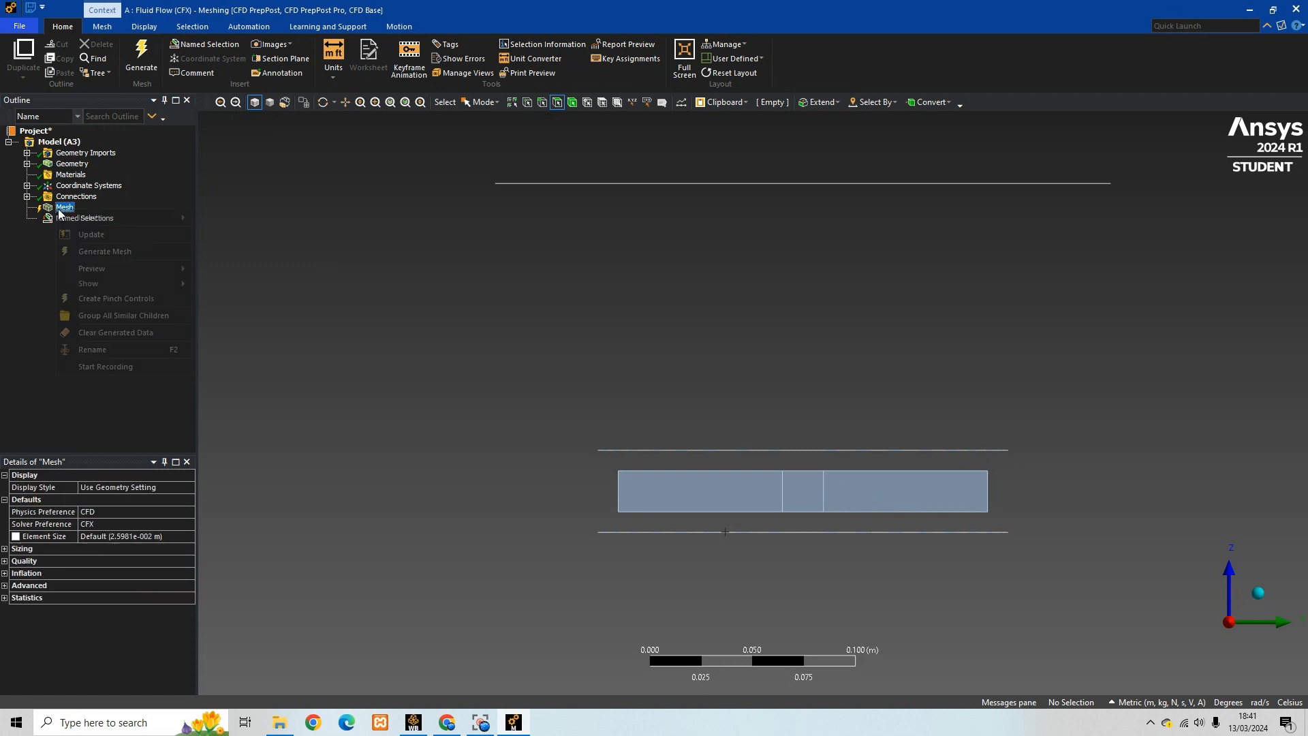
pyautogui.moveTo(106, 221)
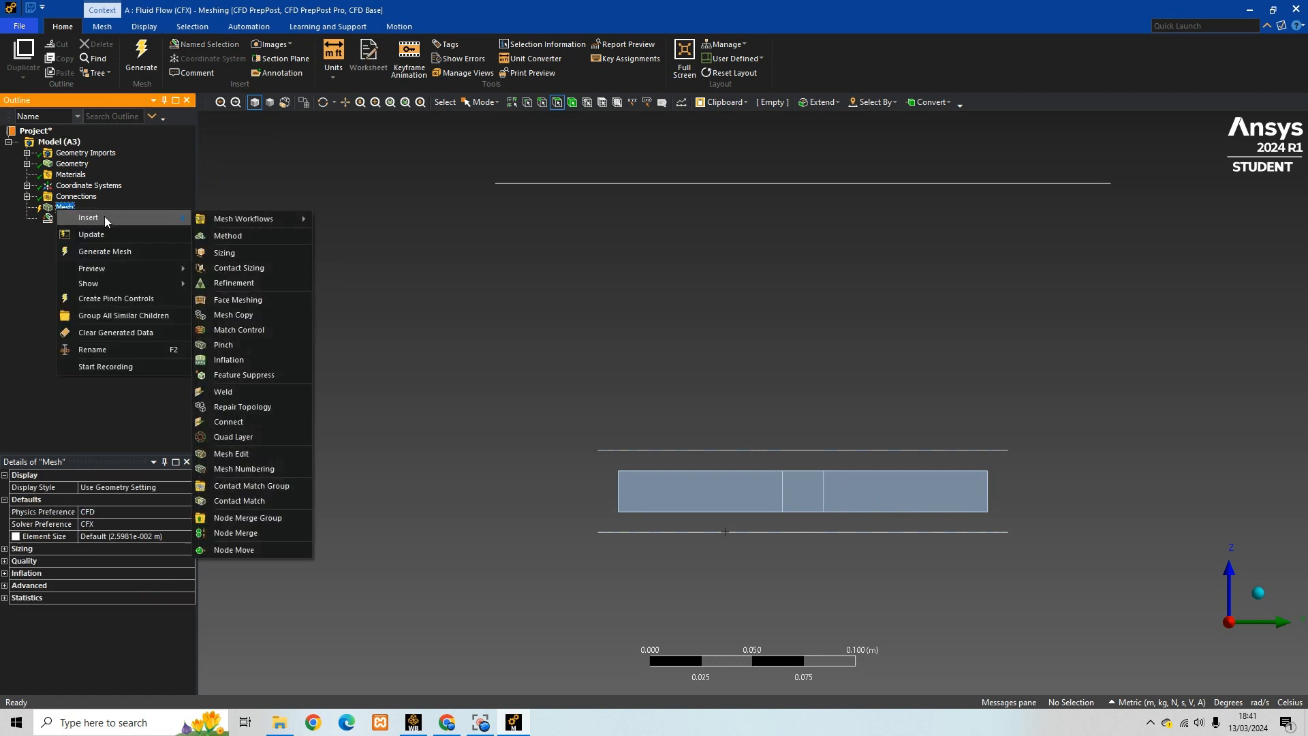
pyautogui.click(250, 257)
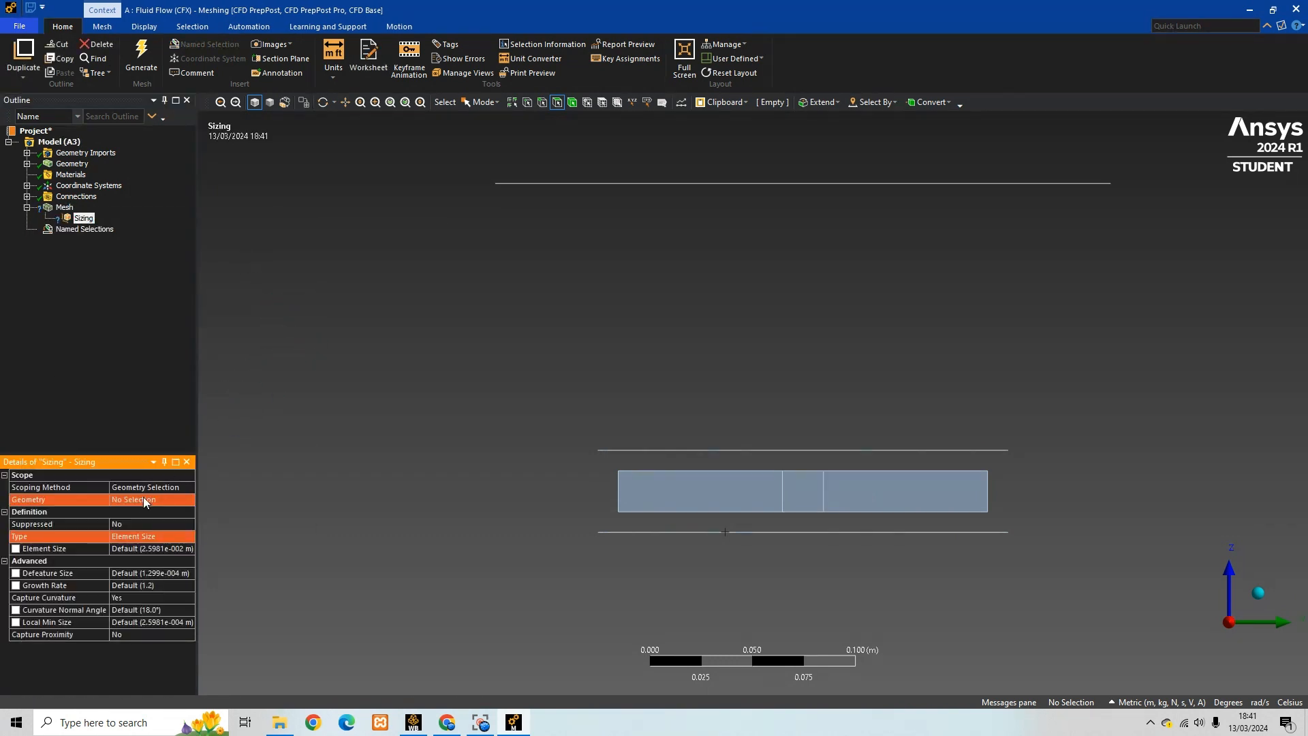
# Scope the sizing to all blade faces using box selection and set its element size to 2e-3 m
pyautogui.click(141, 501)
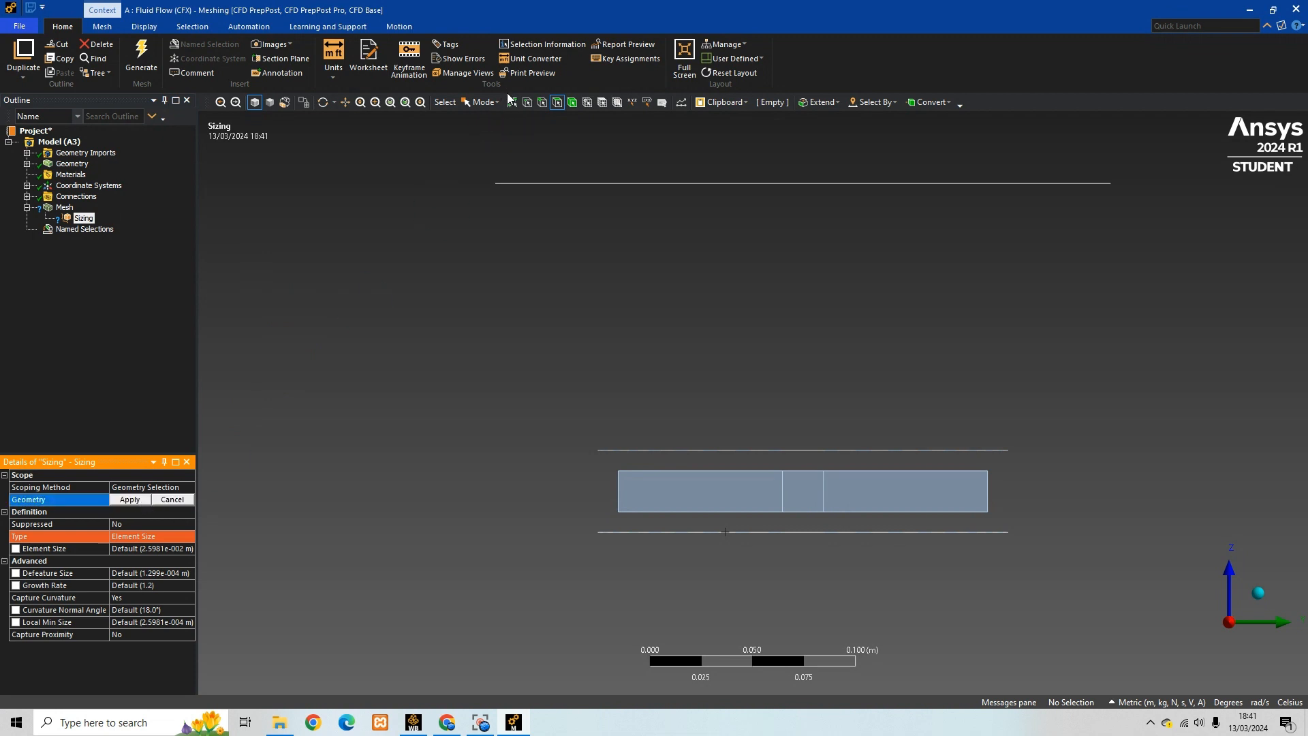
pyautogui.click(482, 101)
pyautogui.click(510, 129)
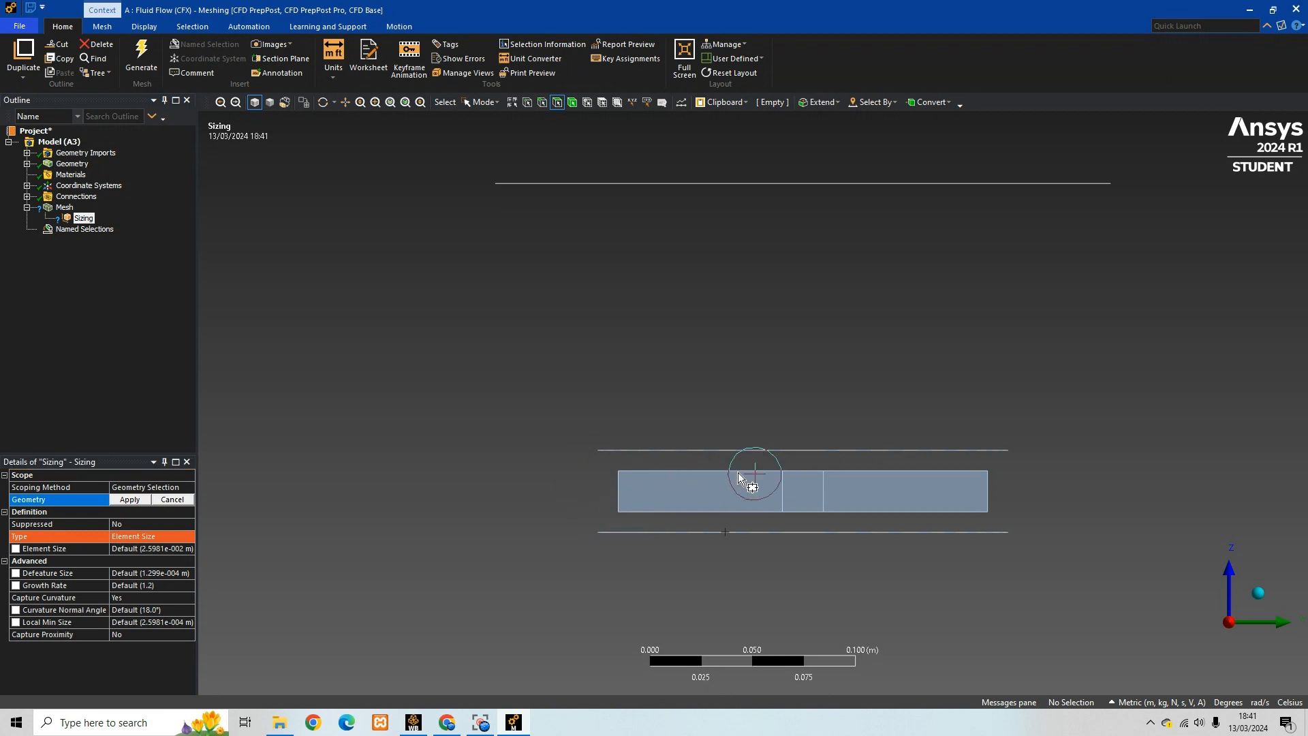
pyautogui.moveTo(588, 519); pyautogui.dragTo(1001, 465)
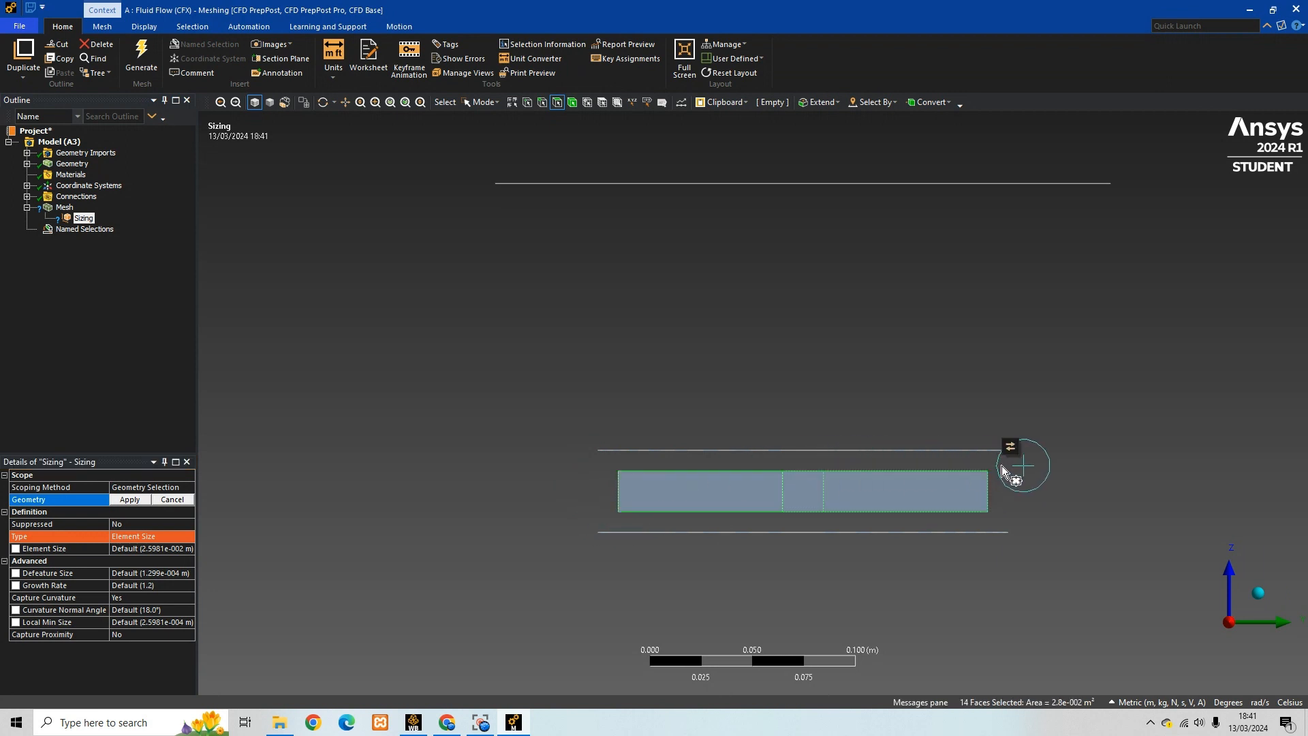
pyautogui.click(136, 501)
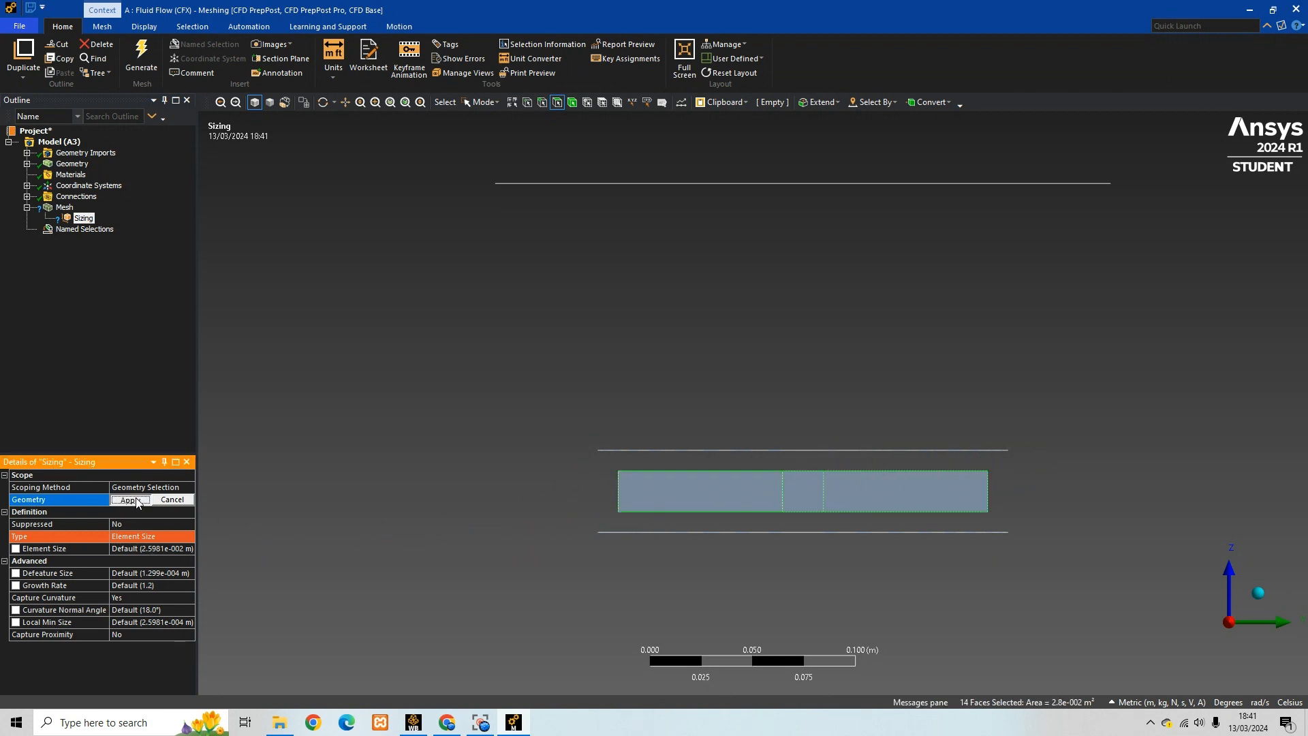
pyautogui.click(165, 550)
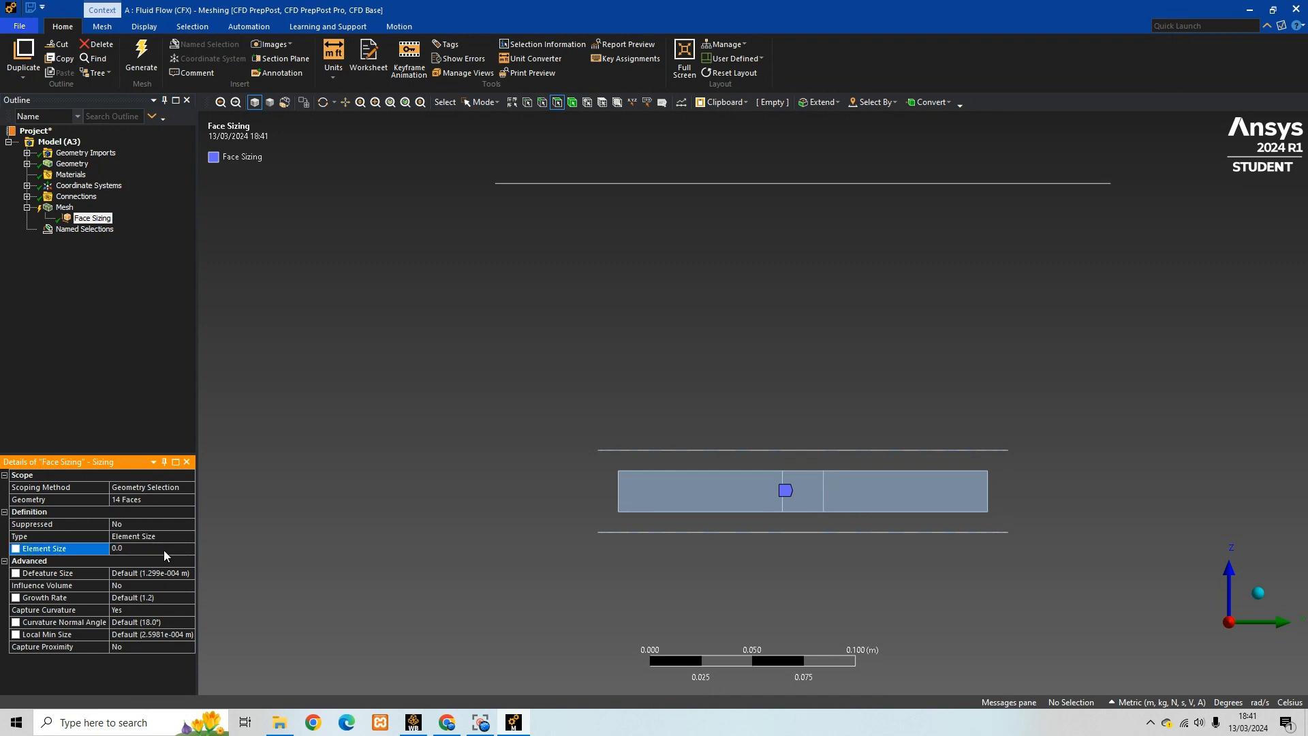
pyautogui.press('Return')
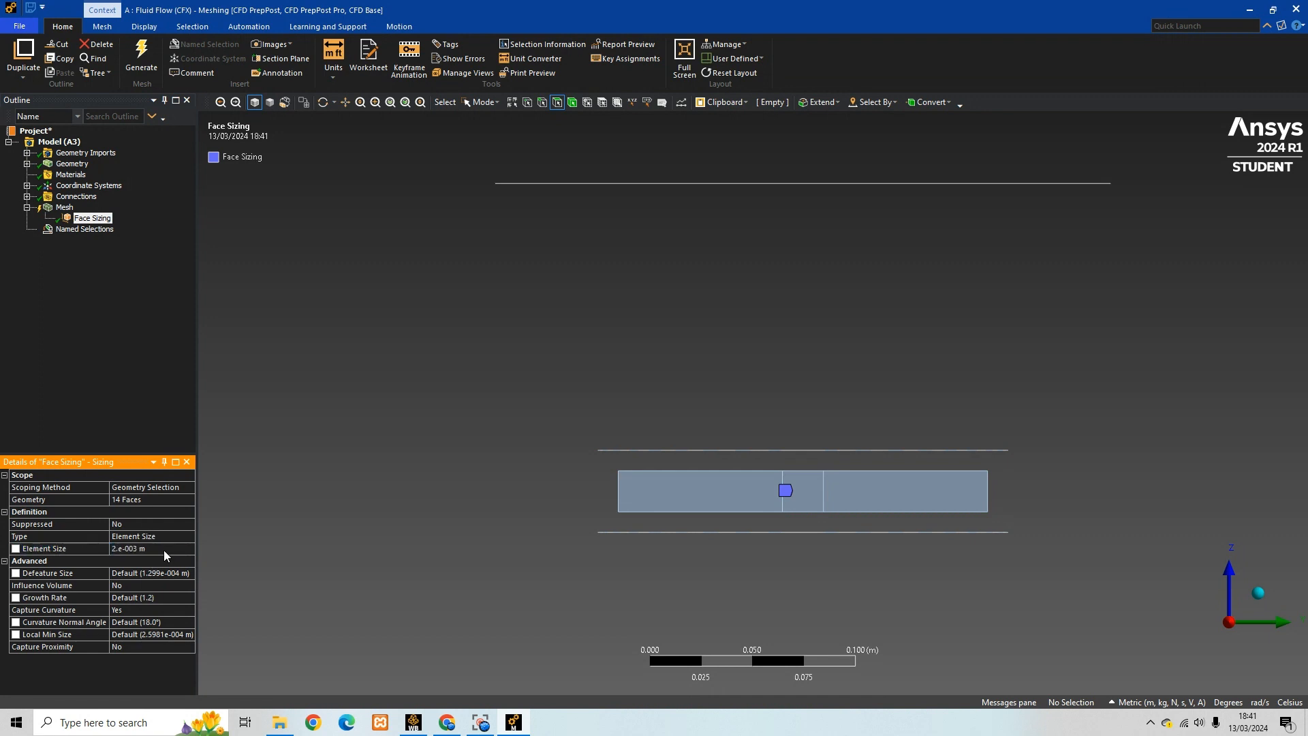
# Set the global mesh element size to 0.01 m and generate the mesh
pyautogui.moveTo(1083, 491); pyautogui.dragTo(1089, 532, button='middle')
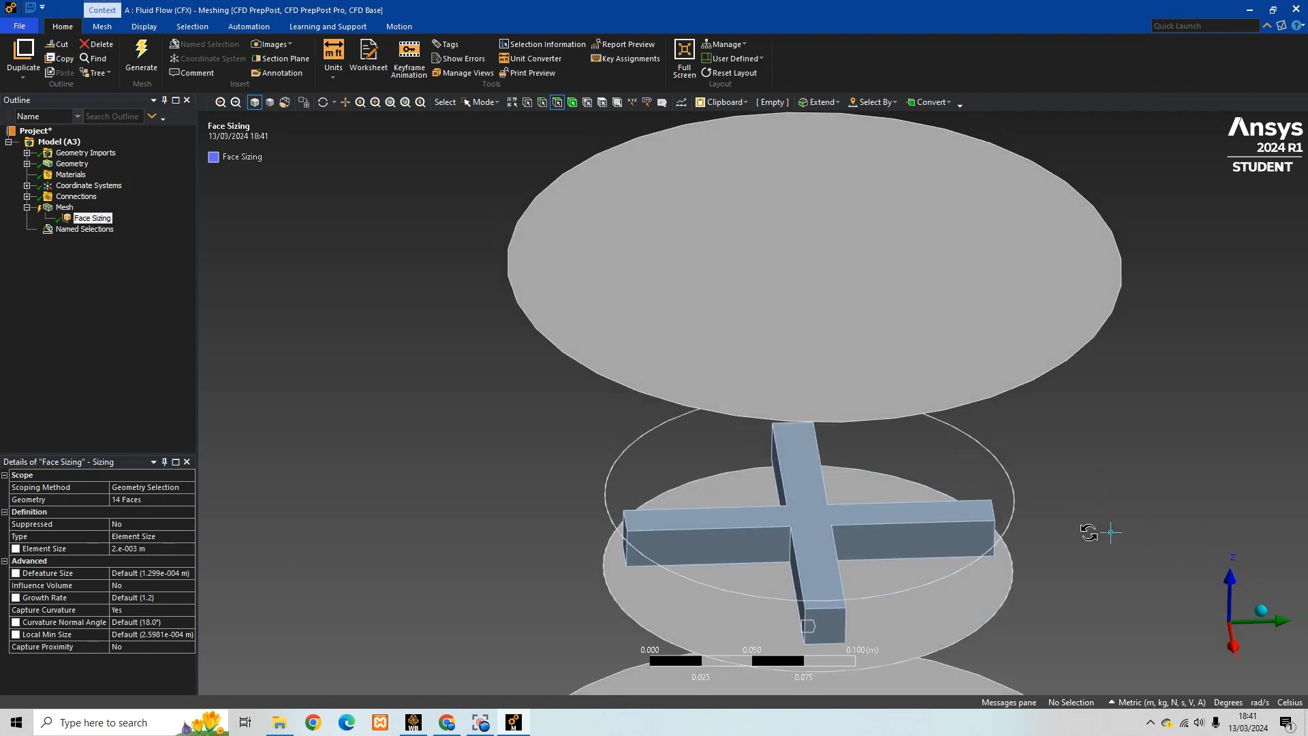
pyautogui.scroll(-3, 1089, 532)
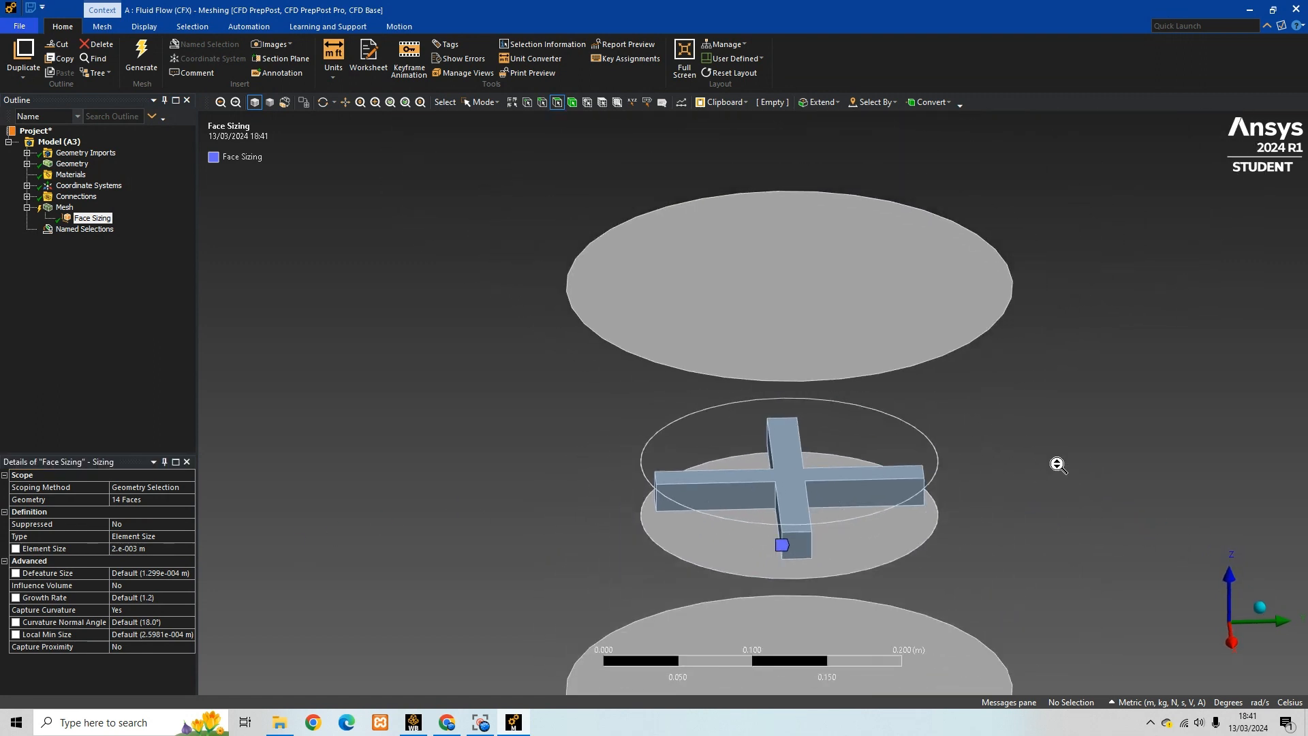
pyautogui.scroll(-3, 1058, 464)
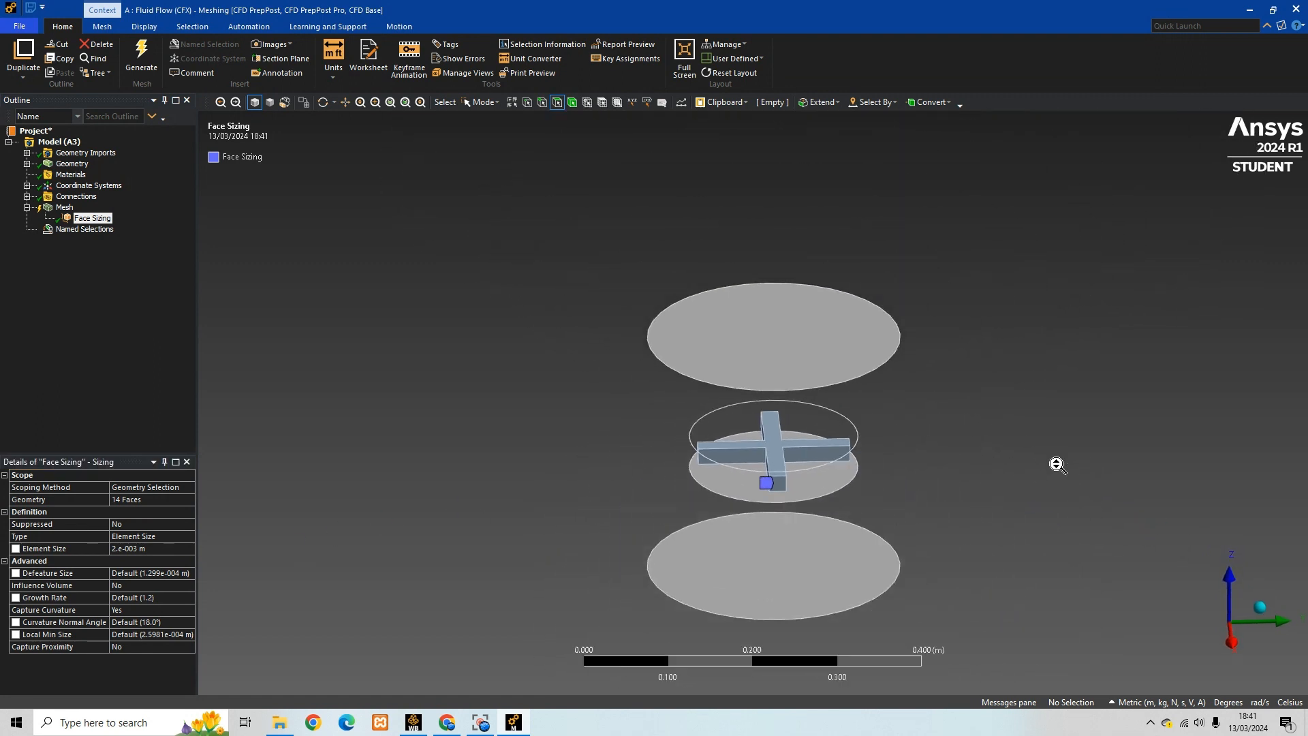
pyautogui.click(66, 211)
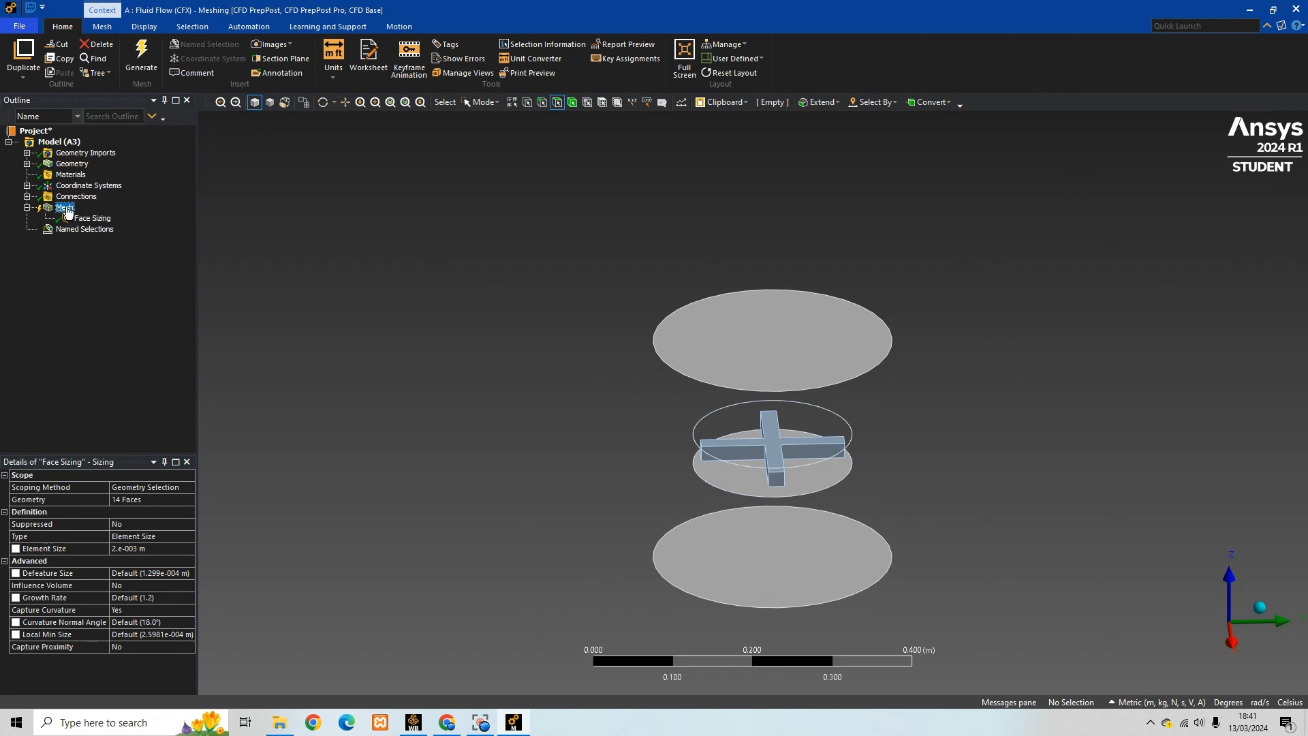
pyautogui.click(129, 538)
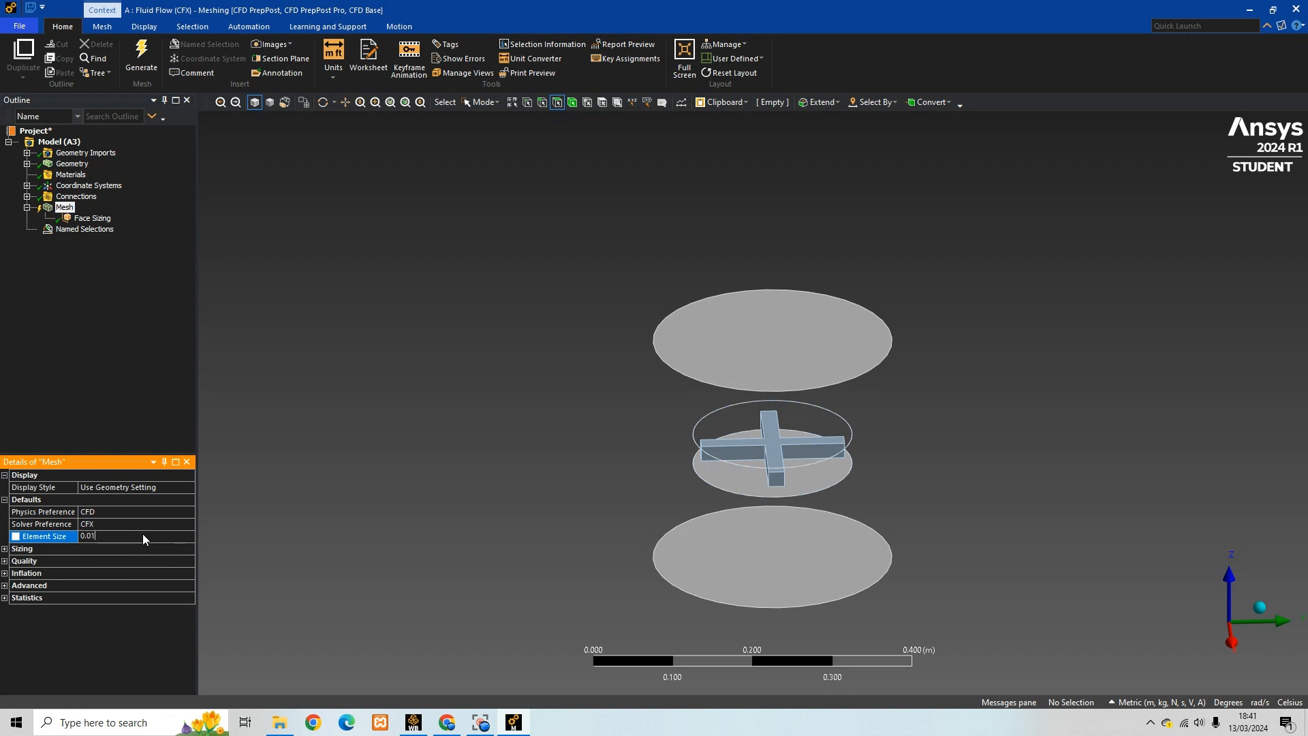
pyautogui.press('Return')
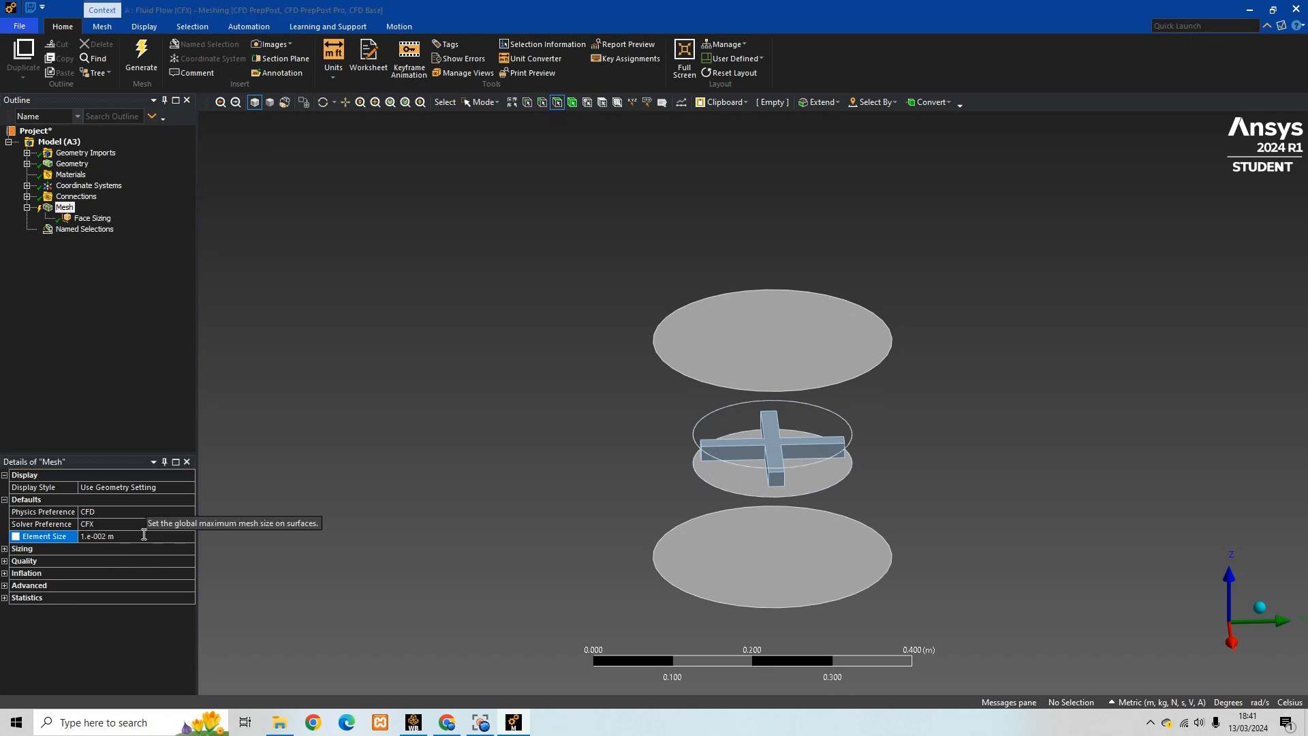
pyautogui.rightClick(69, 212)
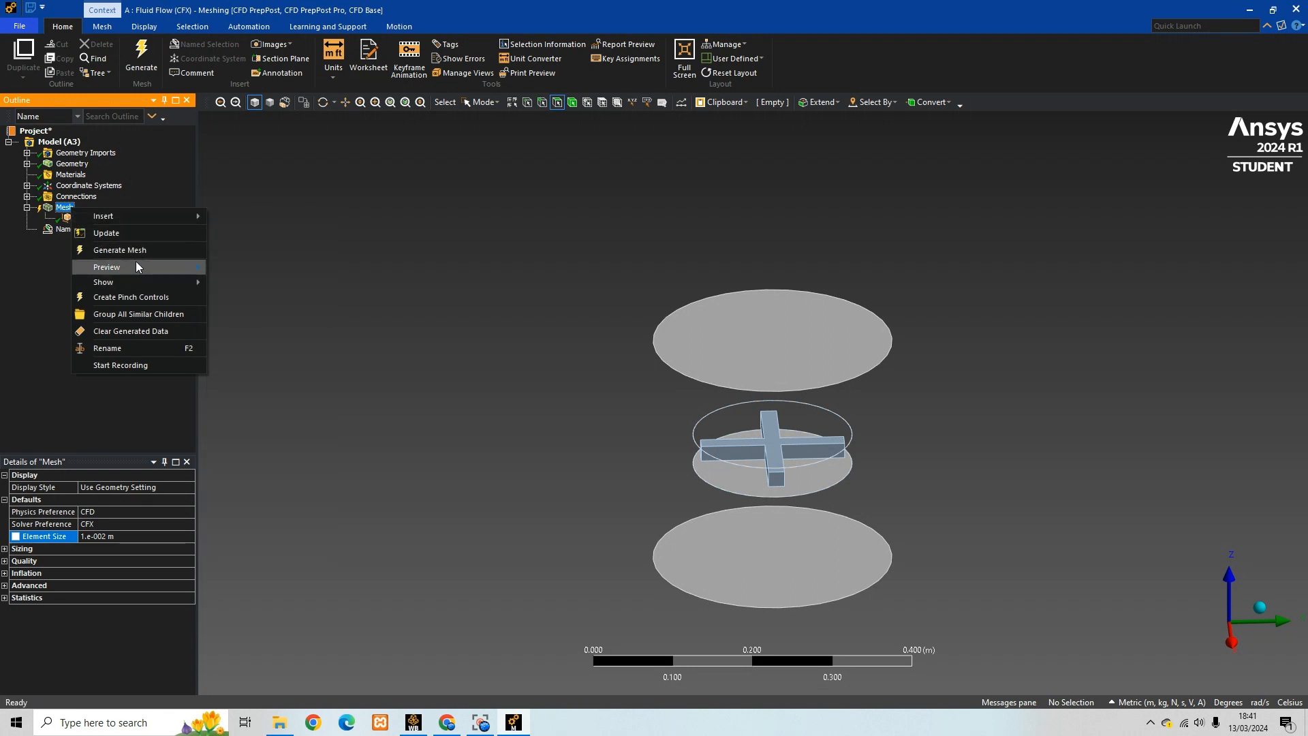
pyautogui.click(120, 250)
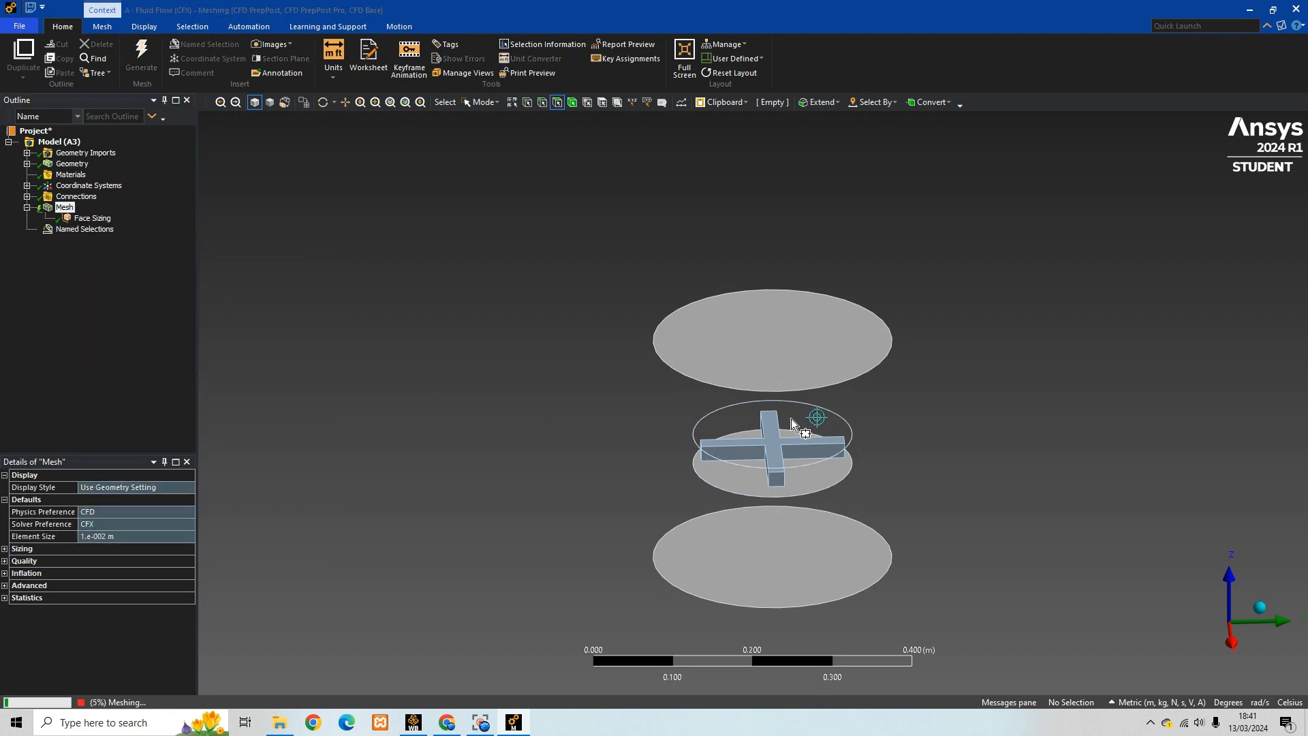
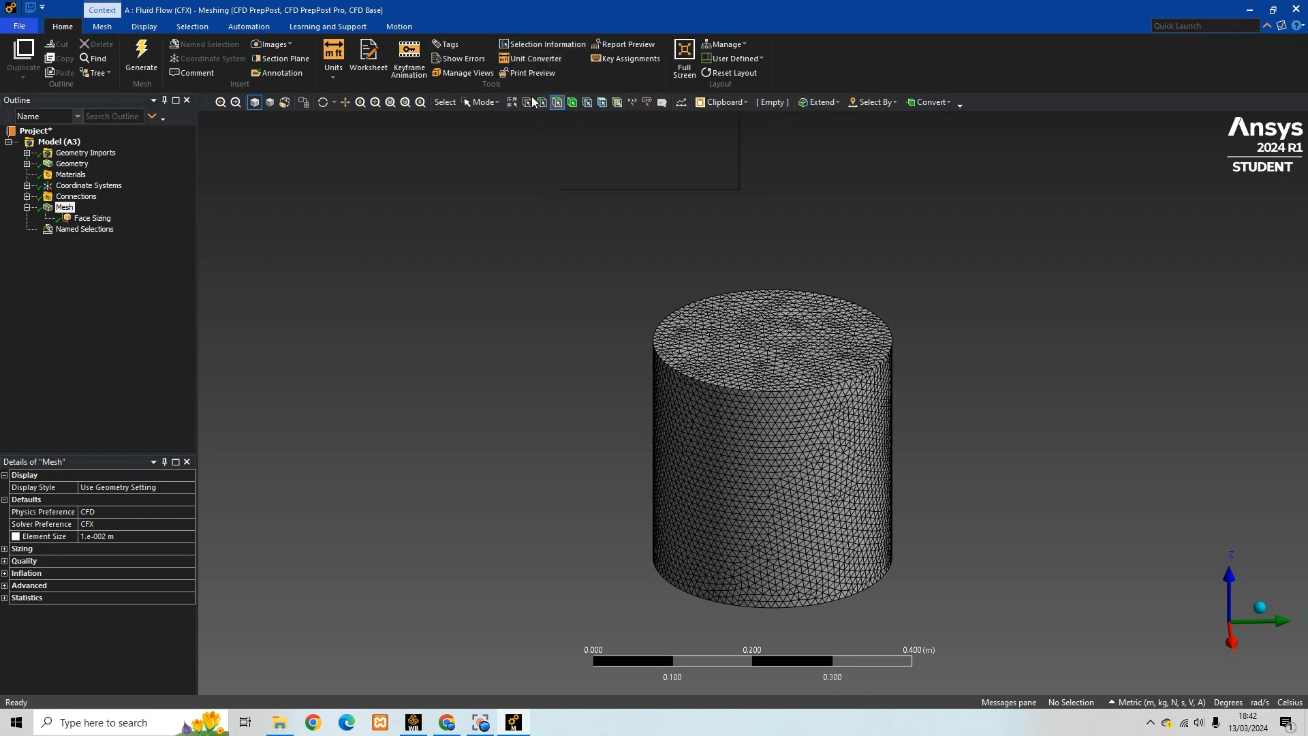
# Cut the meshed cylinder with a vertical section plane and examine the internal mesh around the impeller region
pyautogui.click(280, 58)
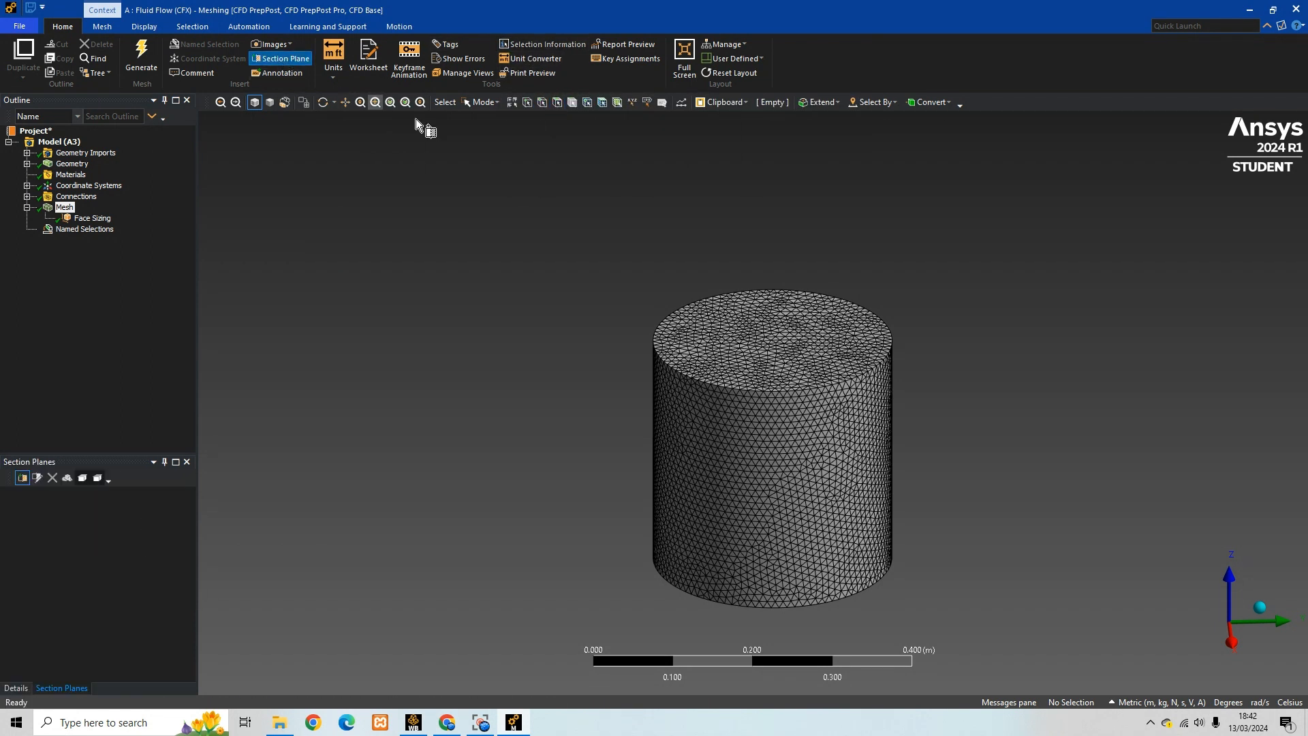
pyautogui.moveTo(756, 269); pyautogui.dragTo(708, 532)
pyautogui.scroll(5, 674, 554)
pyautogui.scroll(3, 728, 426)
pyautogui.scroll(-6, 728, 426)
pyautogui.scroll(2, 696, 553)
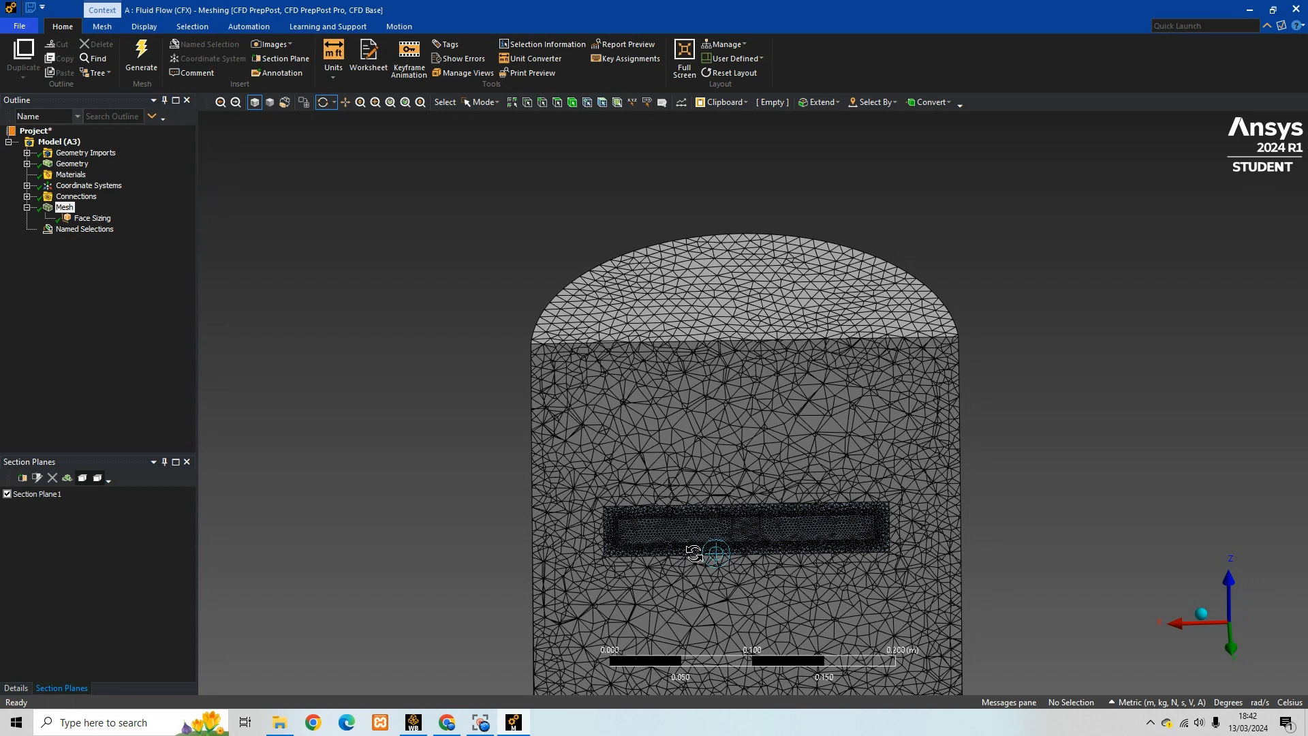
pyautogui.moveTo(693, 551); pyautogui.dragTo(665, 503)
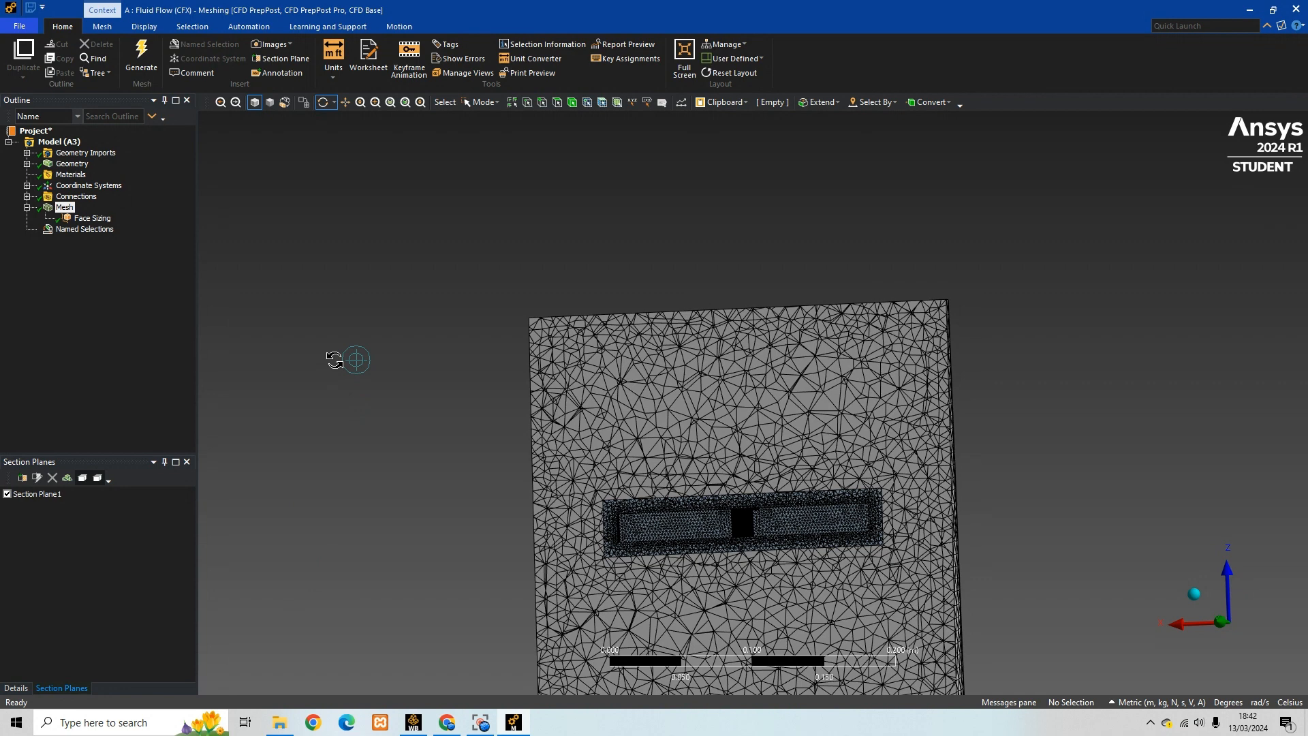
pyautogui.moveTo(374, 361); pyautogui.dragTo(379, 386)
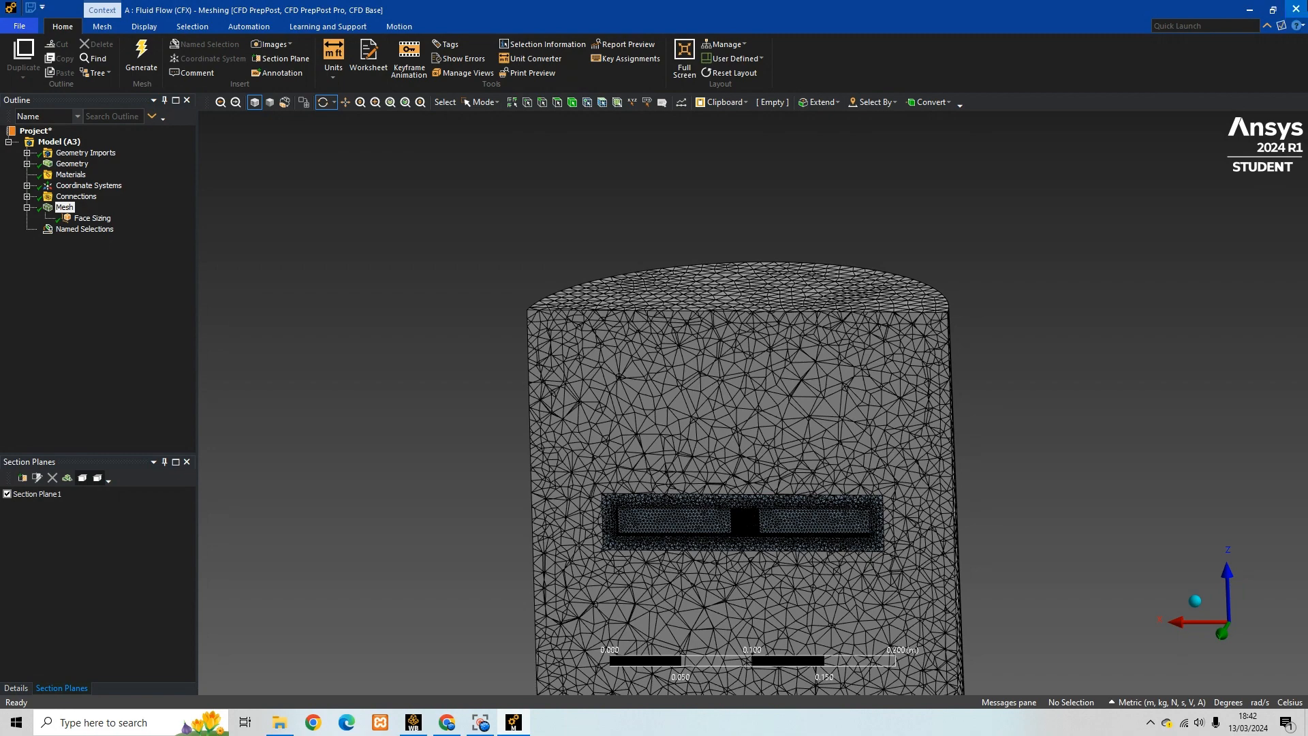
# Return to Workbench, update the Mesh cell of the Fluid Flow (CFX) system and open its Setup in CFX-Pre
pyautogui.click(1298, 12)
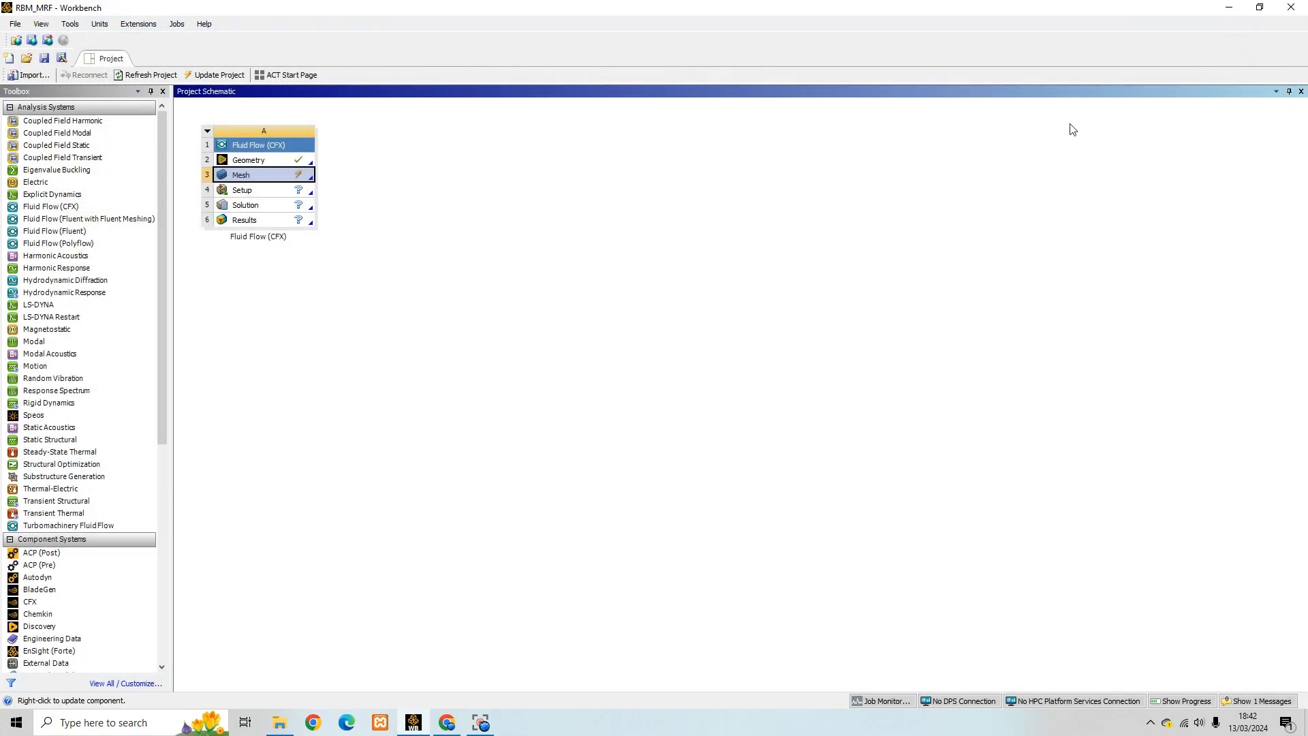
pyautogui.rightClick(264, 179)
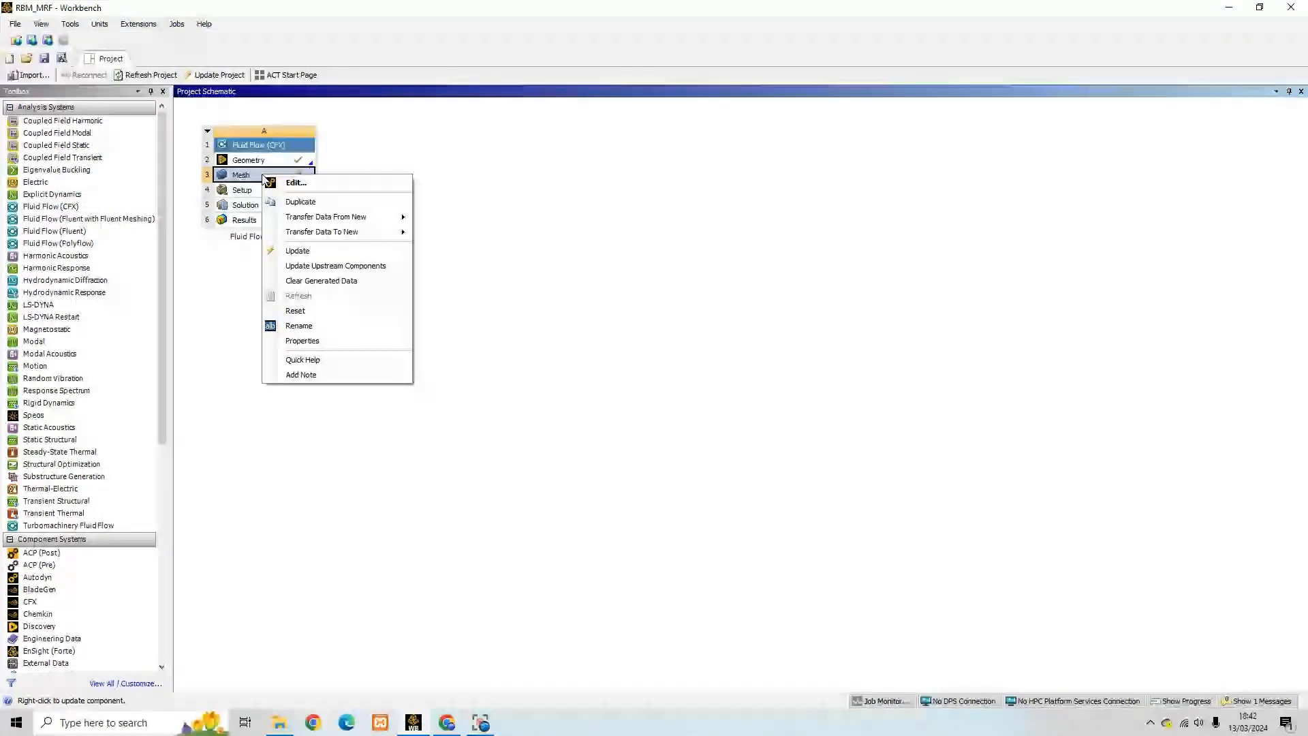
pyautogui.click(276, 249)
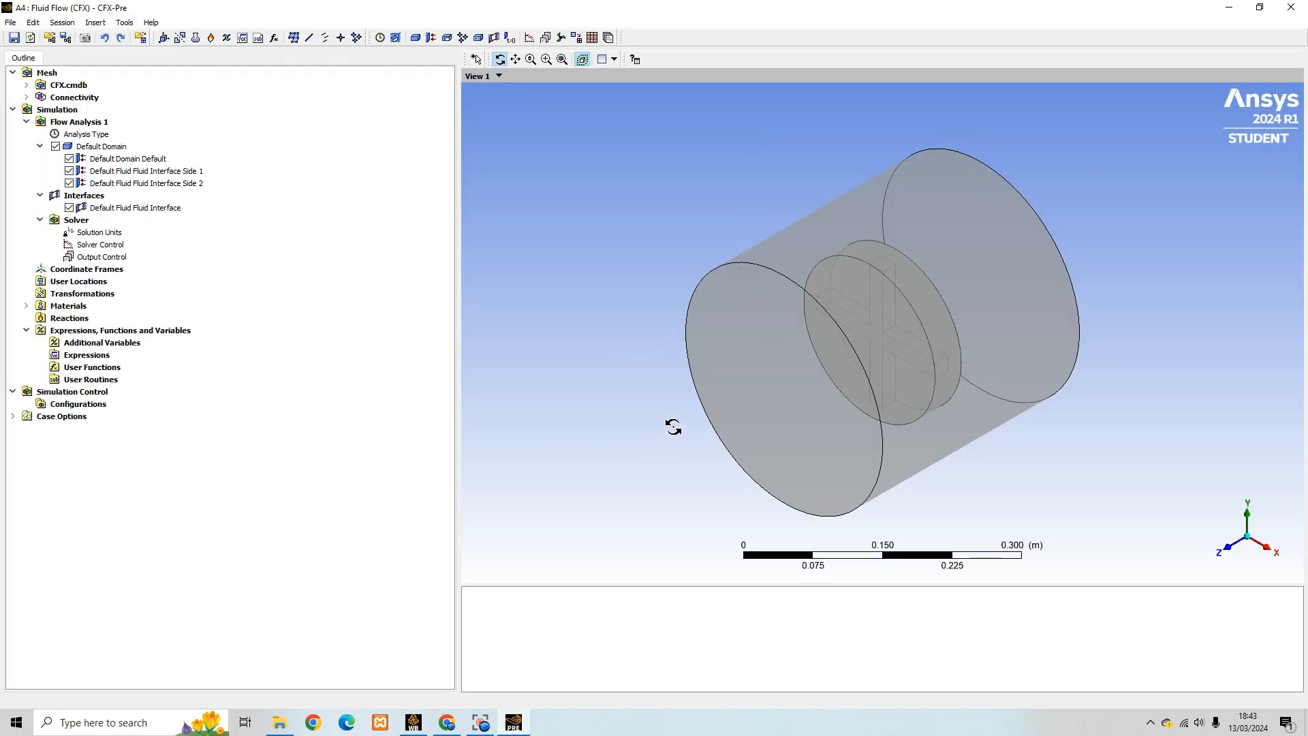
# Examine which surfaces belong to the default domain, its default boundary and both sides of the default fluid-fluid interface
pyautogui.moveTo(671, 427); pyautogui.dragTo(869, 332)
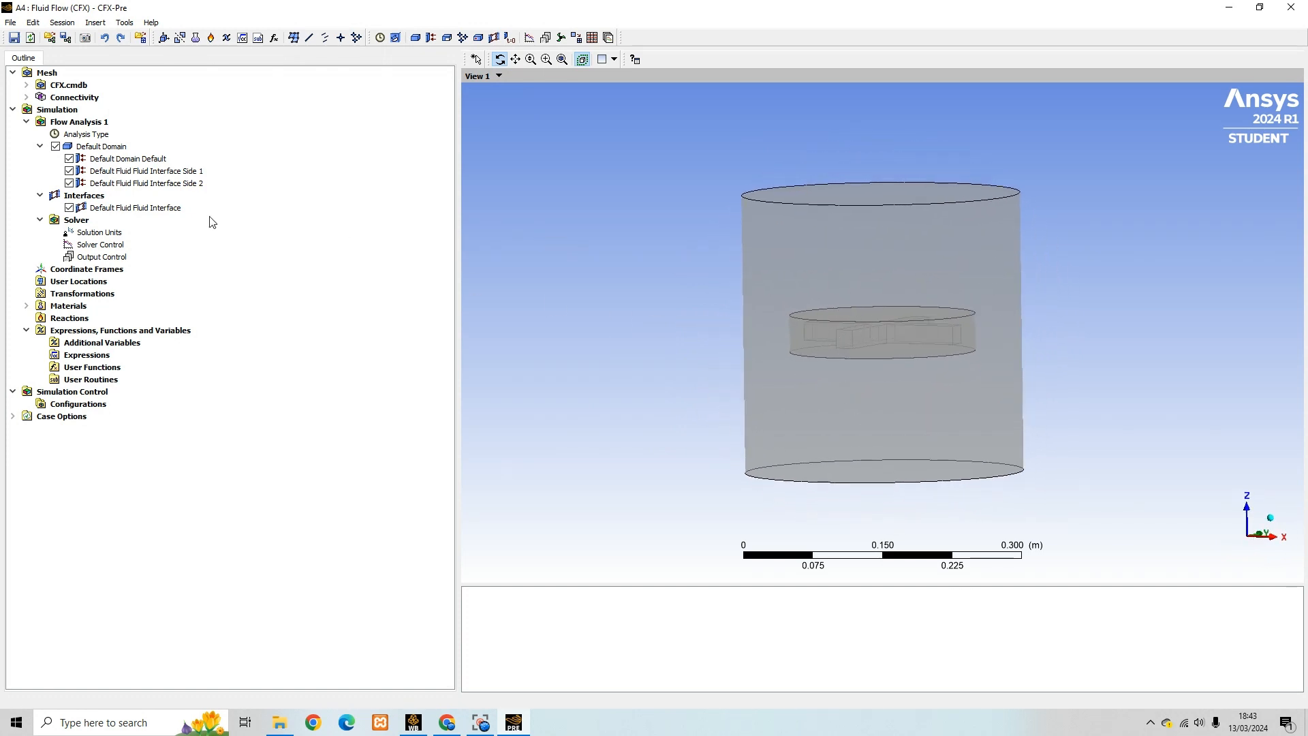
pyautogui.click(163, 174)
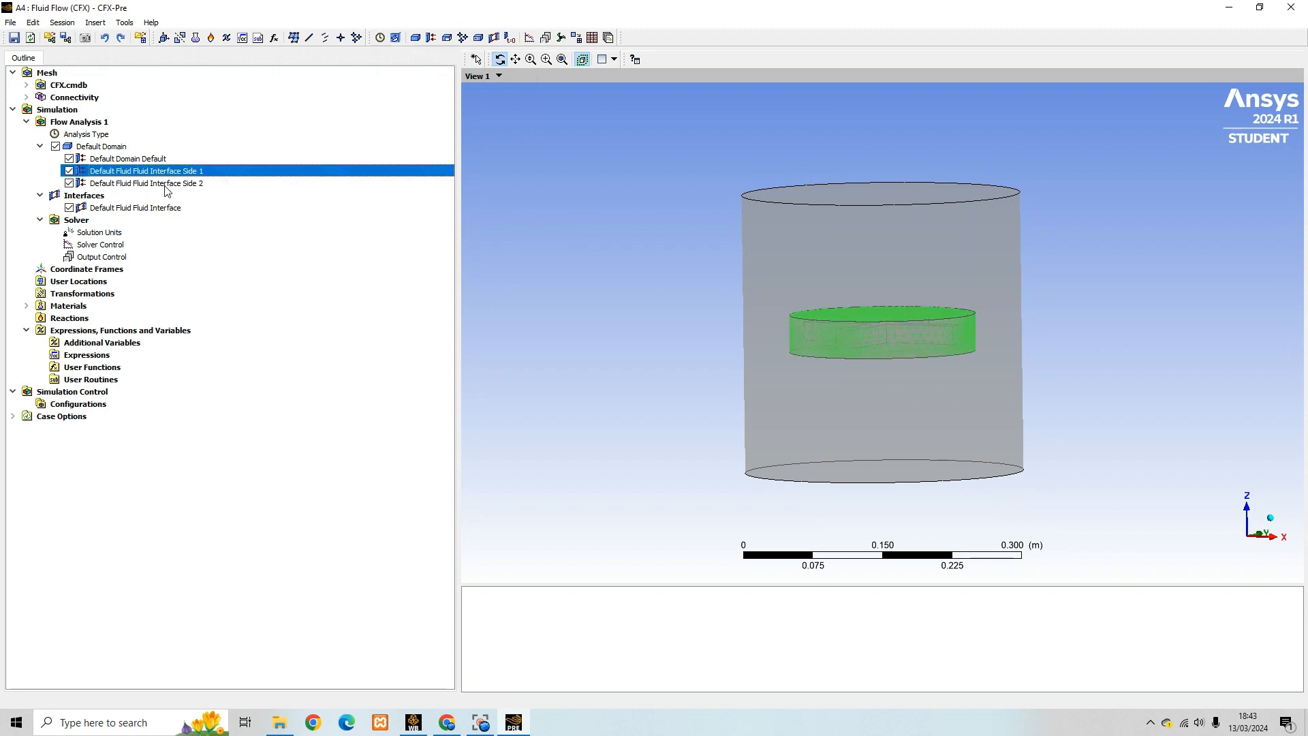
pyautogui.click(166, 184)
pyautogui.click(132, 160)
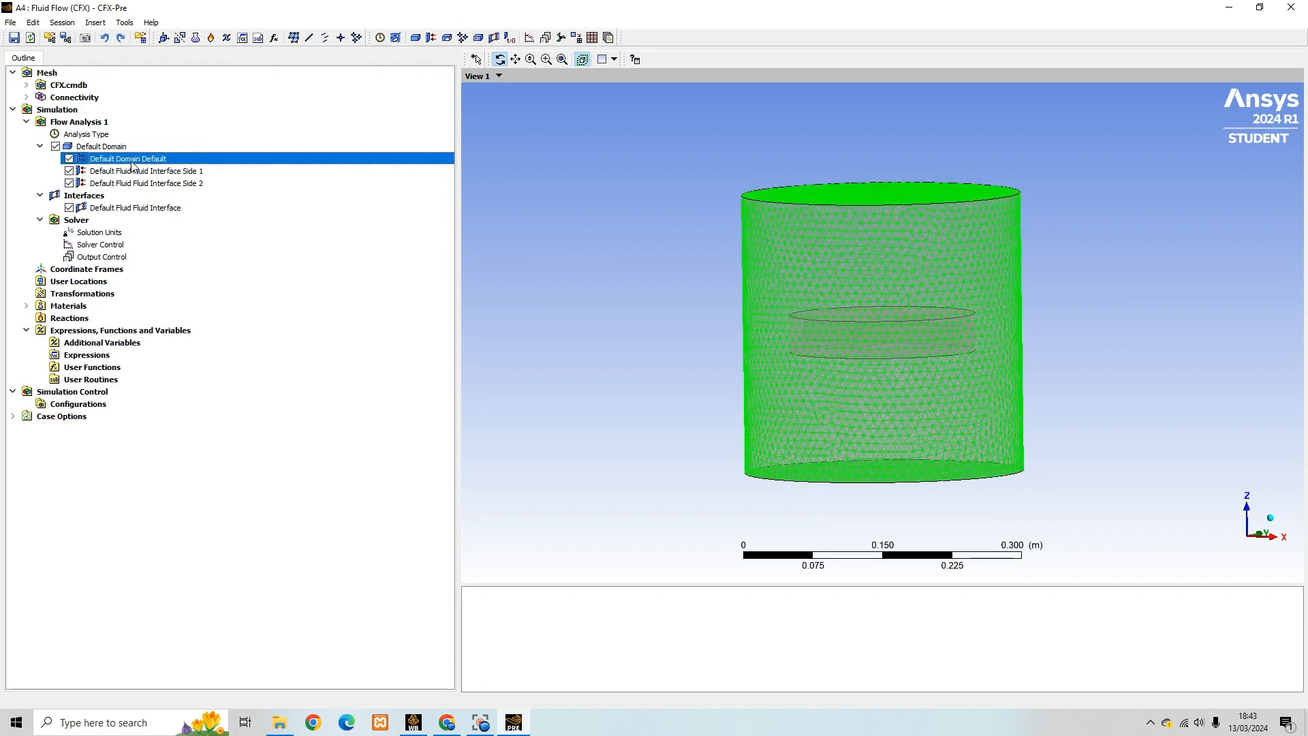
pyautogui.moveTo(676, 260); pyautogui.dragTo(701, 283)
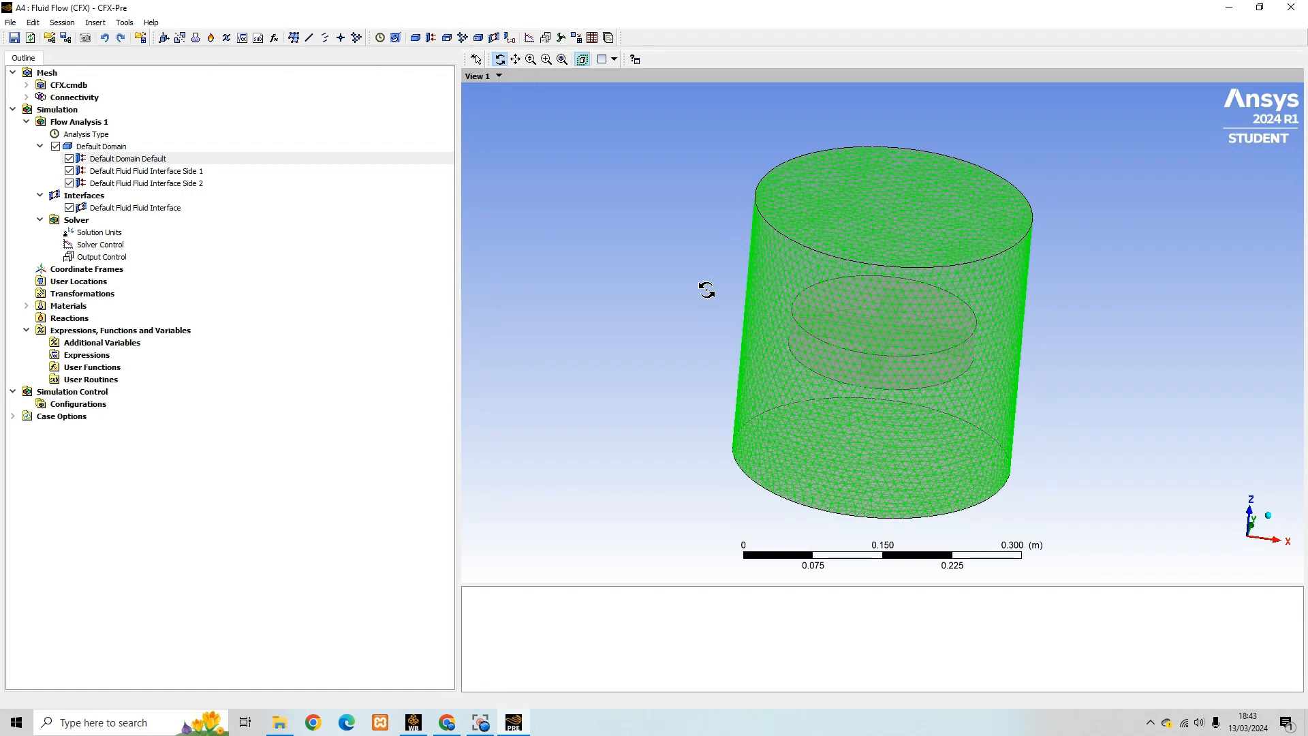
pyautogui.click(90, 149)
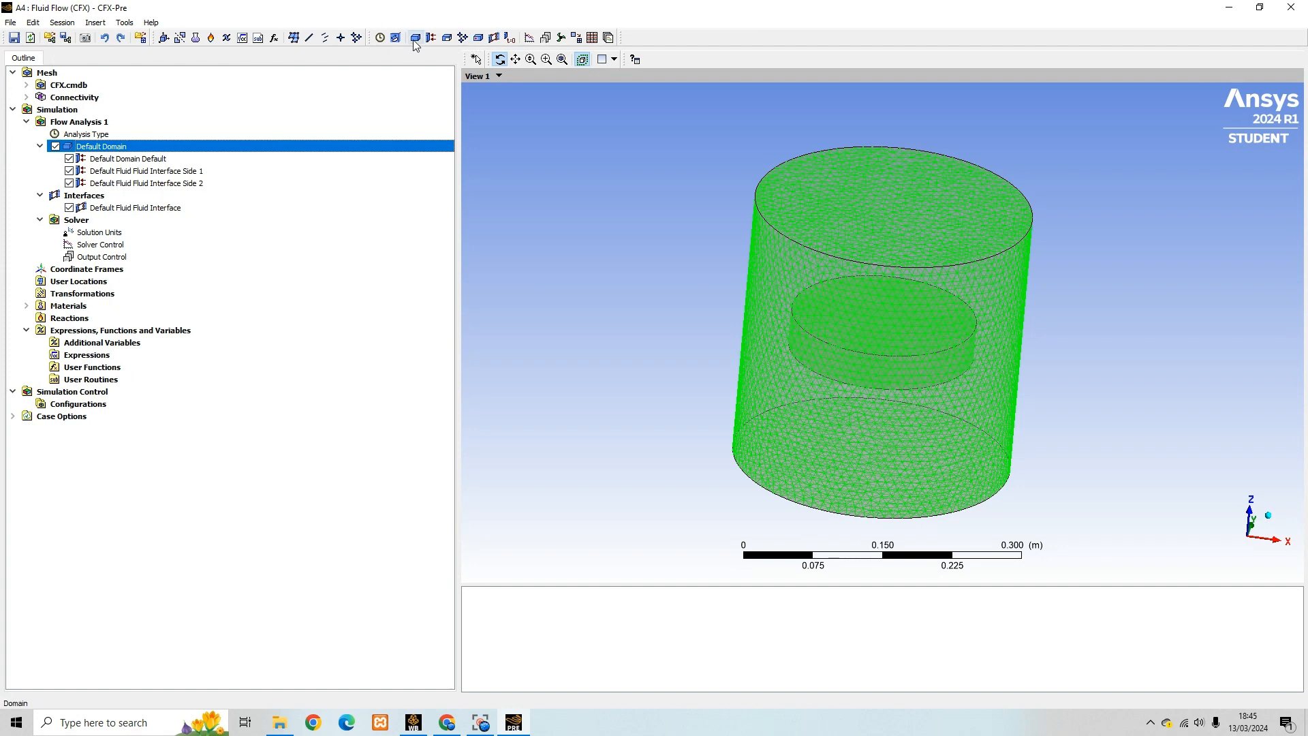
# Insert a new domain named Rotating and assign it to location B72, the inner disc-shaped volume
pyautogui.click(415, 39)
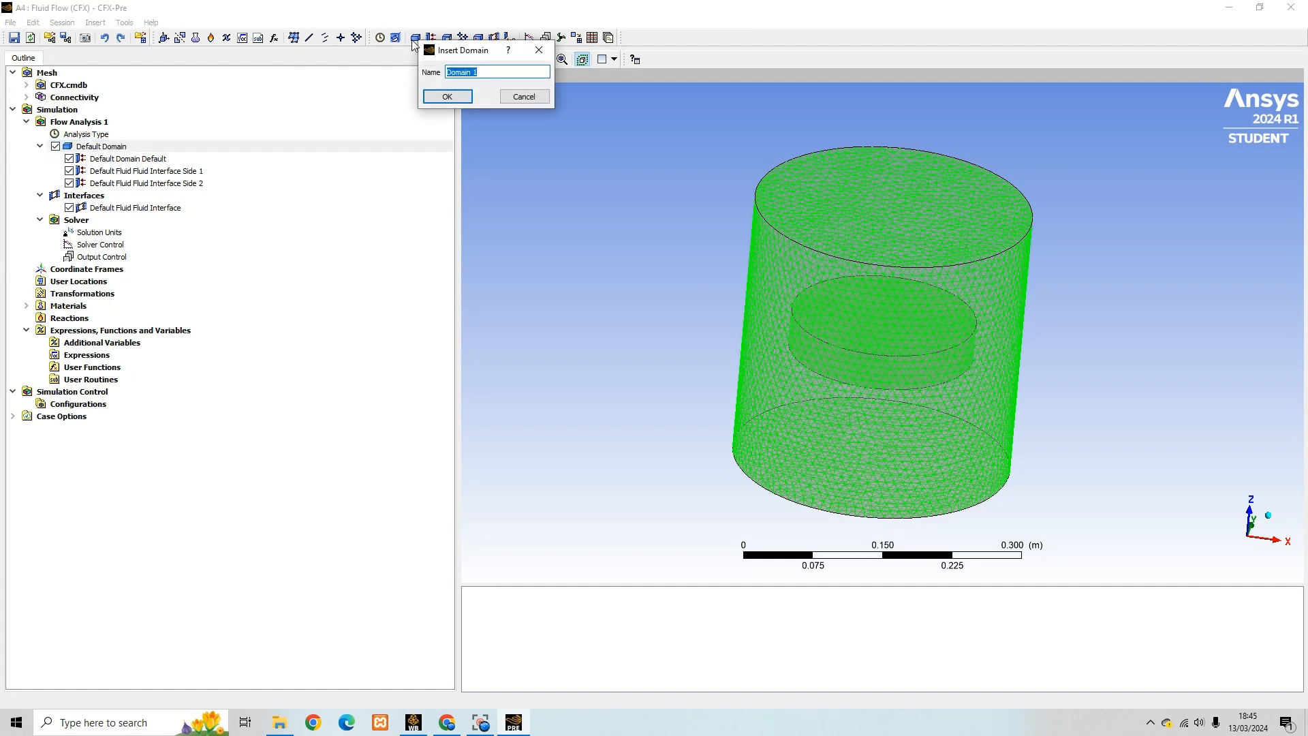
pyautogui.write('Rotating')
pyautogui.click(468, 100)
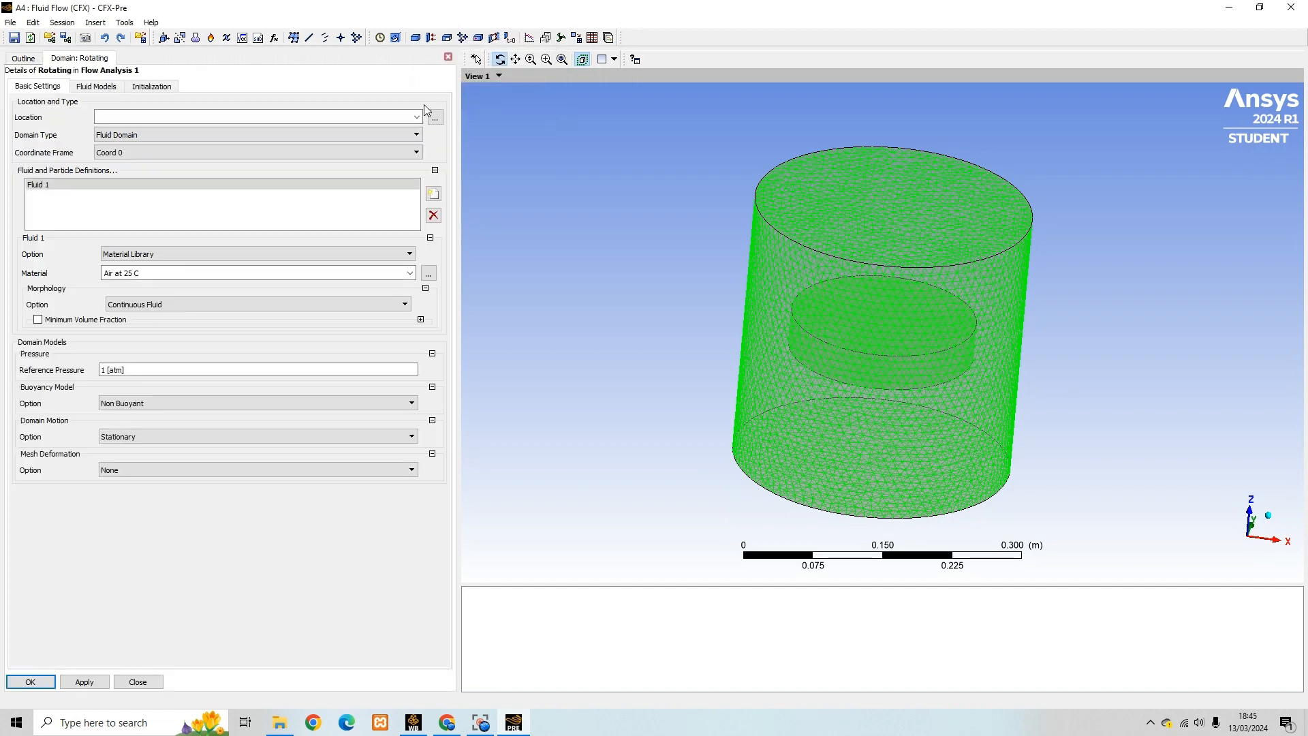
pyautogui.click(416, 117)
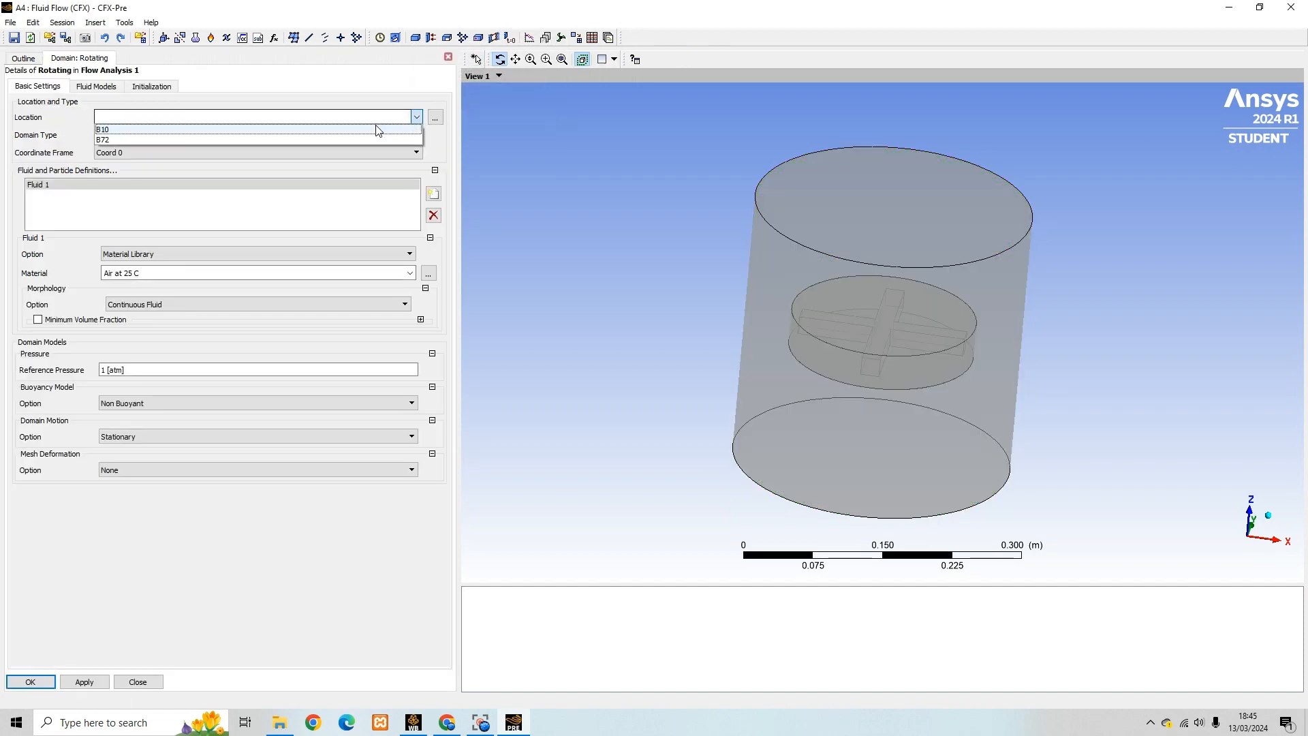
pyautogui.click(316, 139)
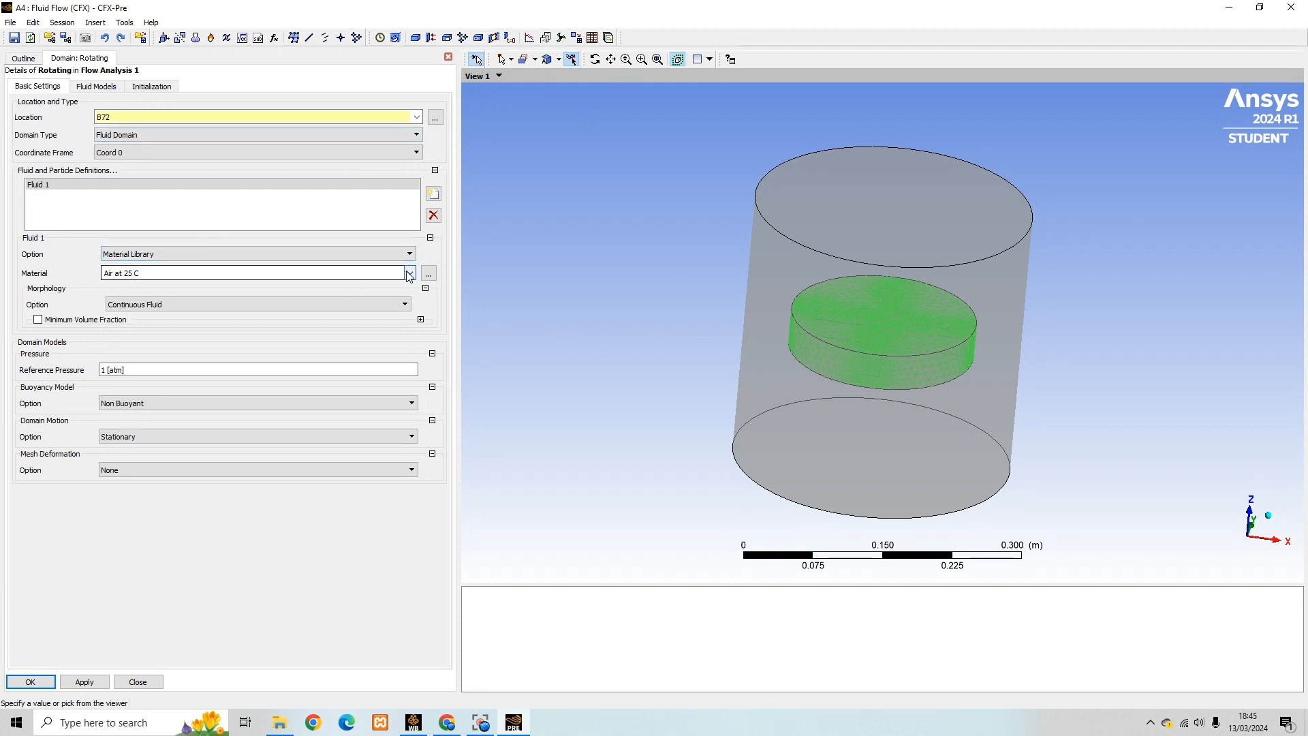
# Replace Fluid 1 in the Rotating domain with a fluid definition named Water that uses the Water material
pyautogui.click(434, 215)
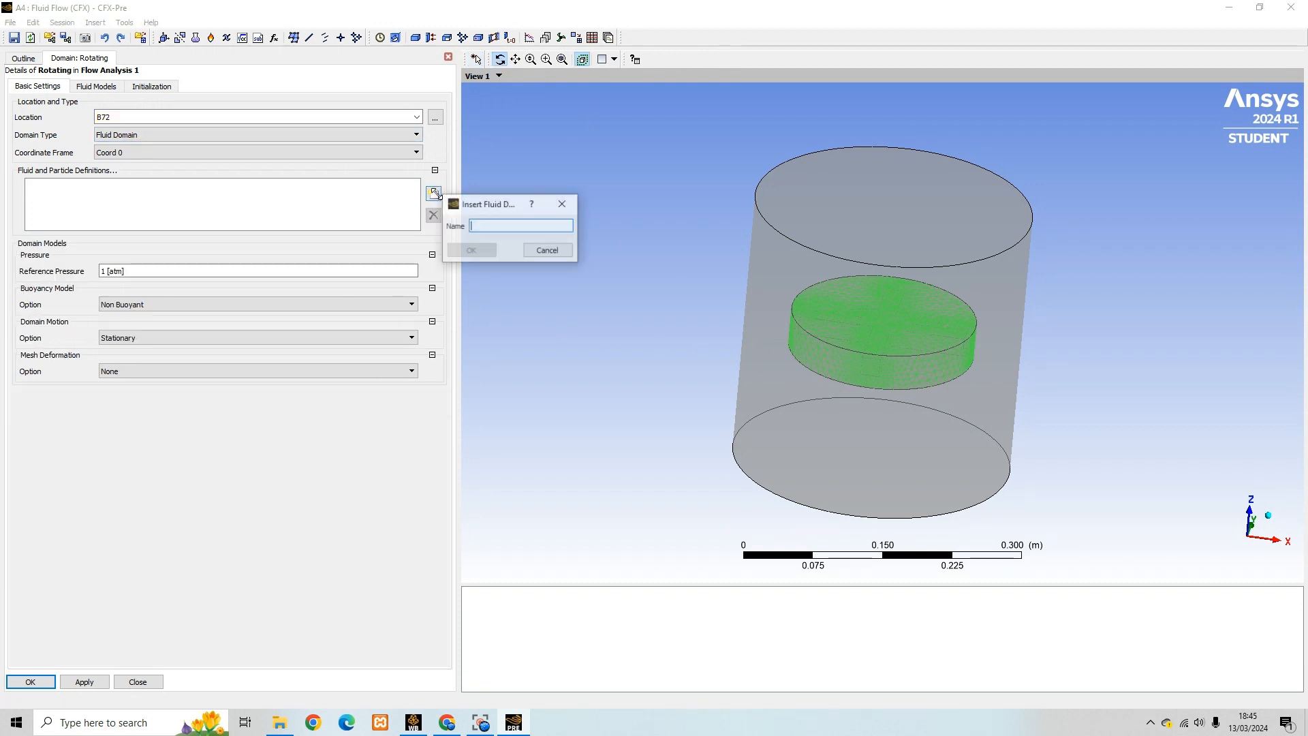
pyautogui.click(434, 194)
pyautogui.write('Water')
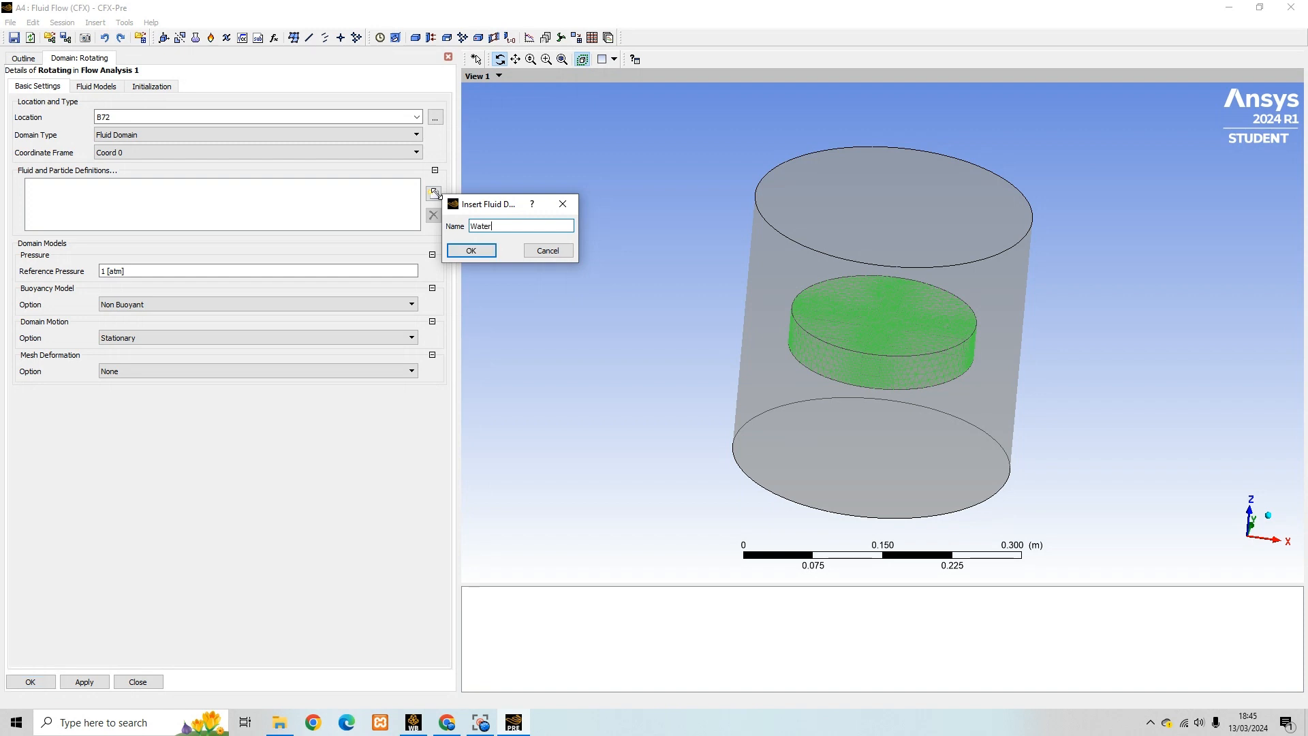
pyautogui.press('Return')
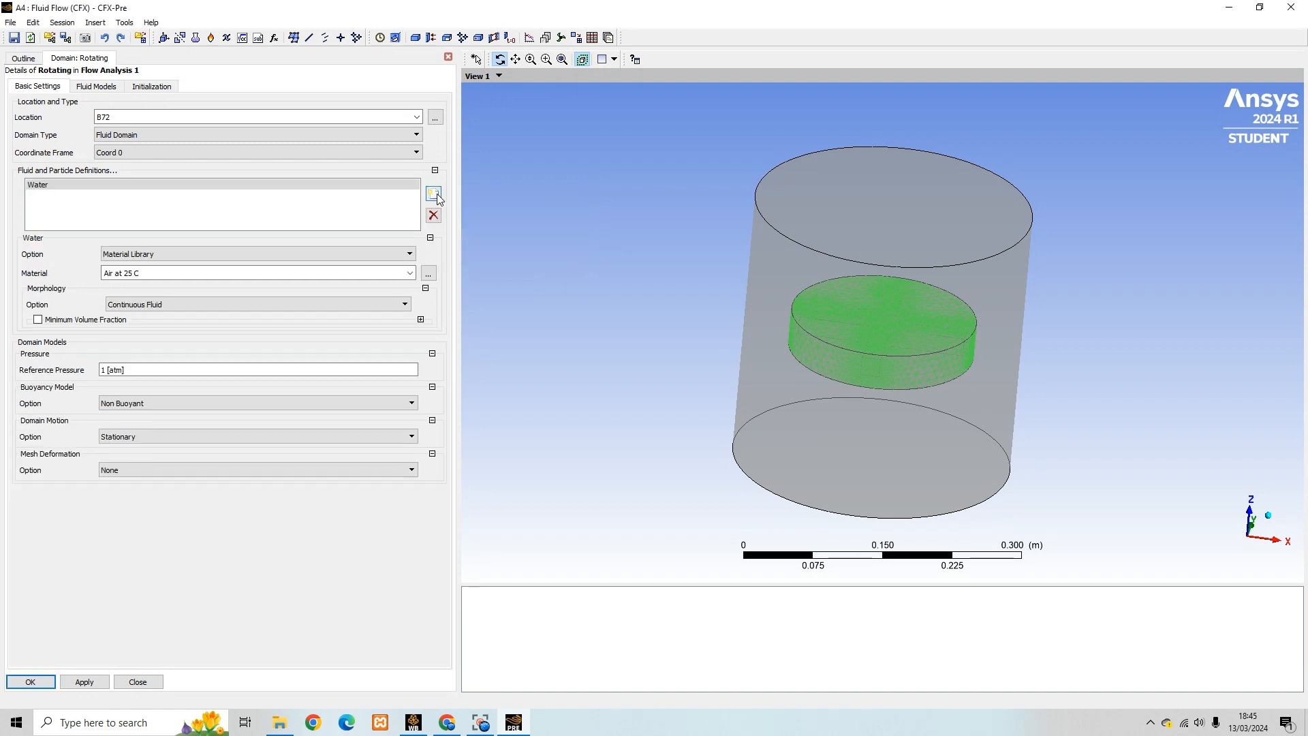
pyautogui.click(410, 272)
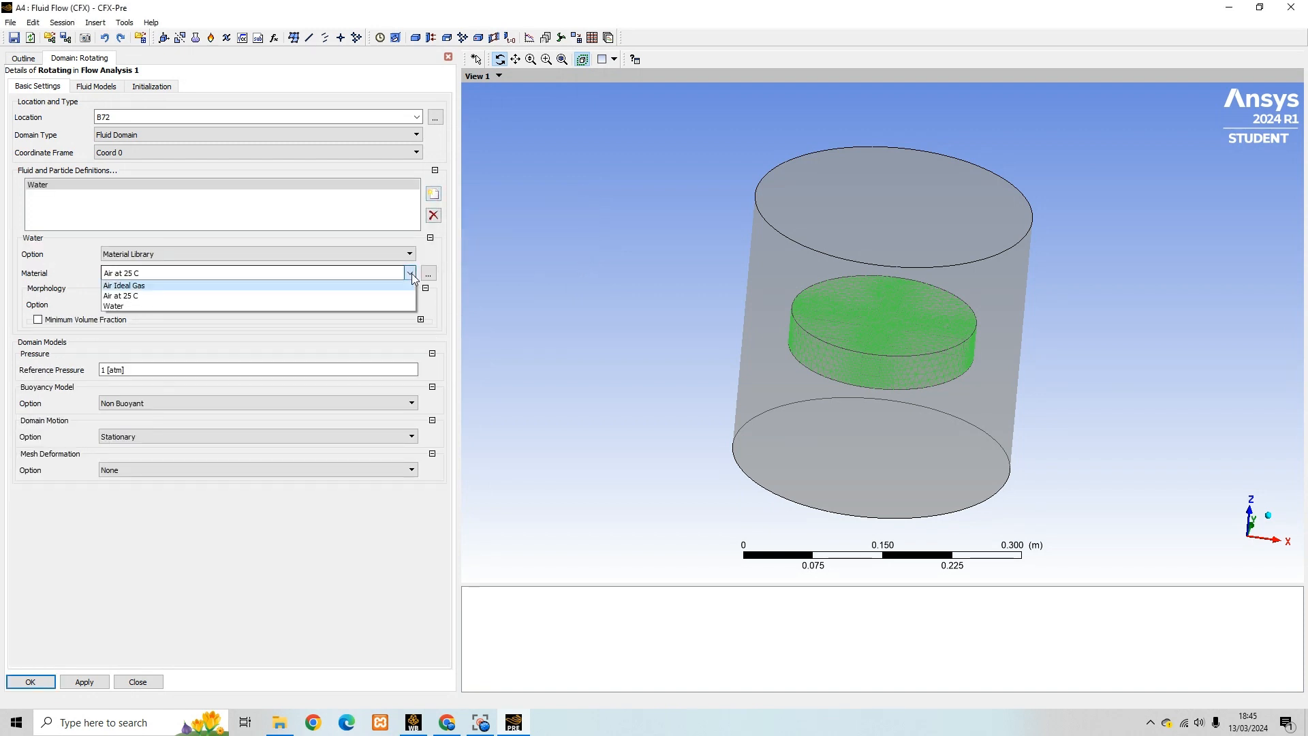
pyautogui.click(343, 306)
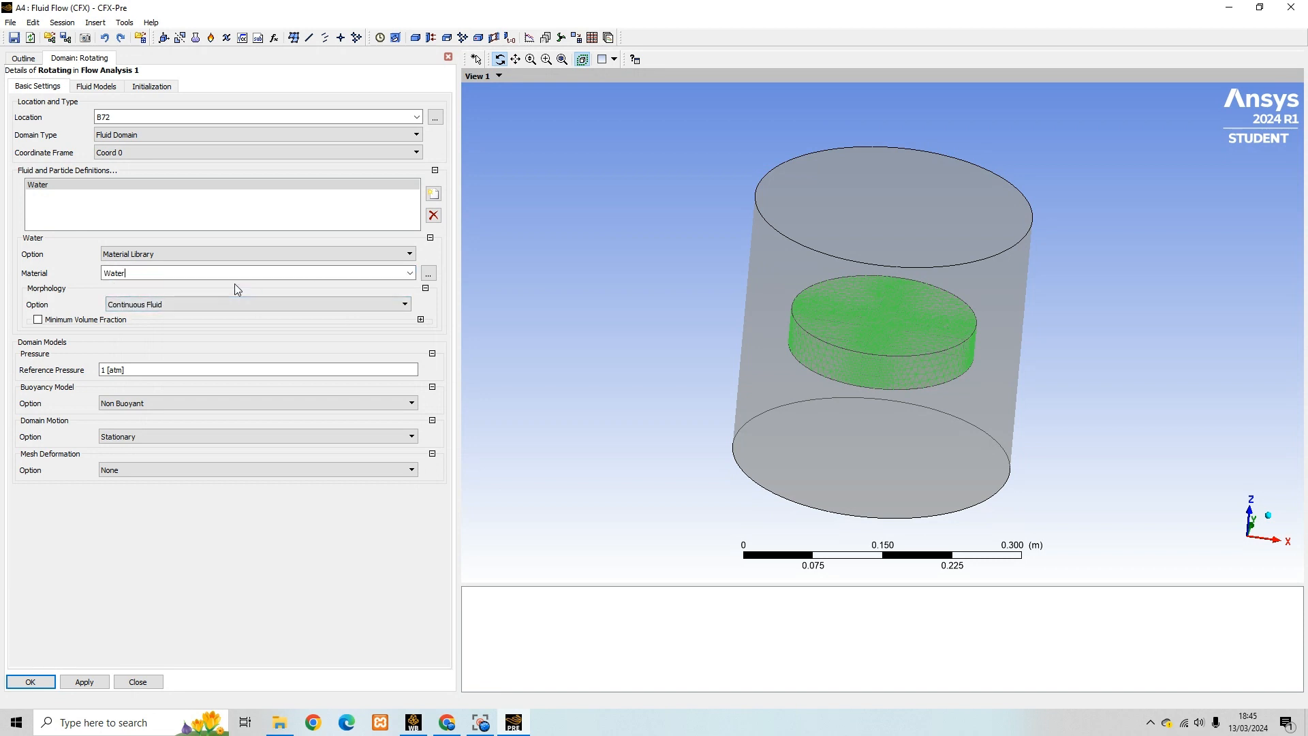
# Set the domain motion to Rotating with an angular velocity of 2 rev s^-1 and apply the Rotating domain settings
pyautogui.click(184, 436)
pyautogui.click(176, 459)
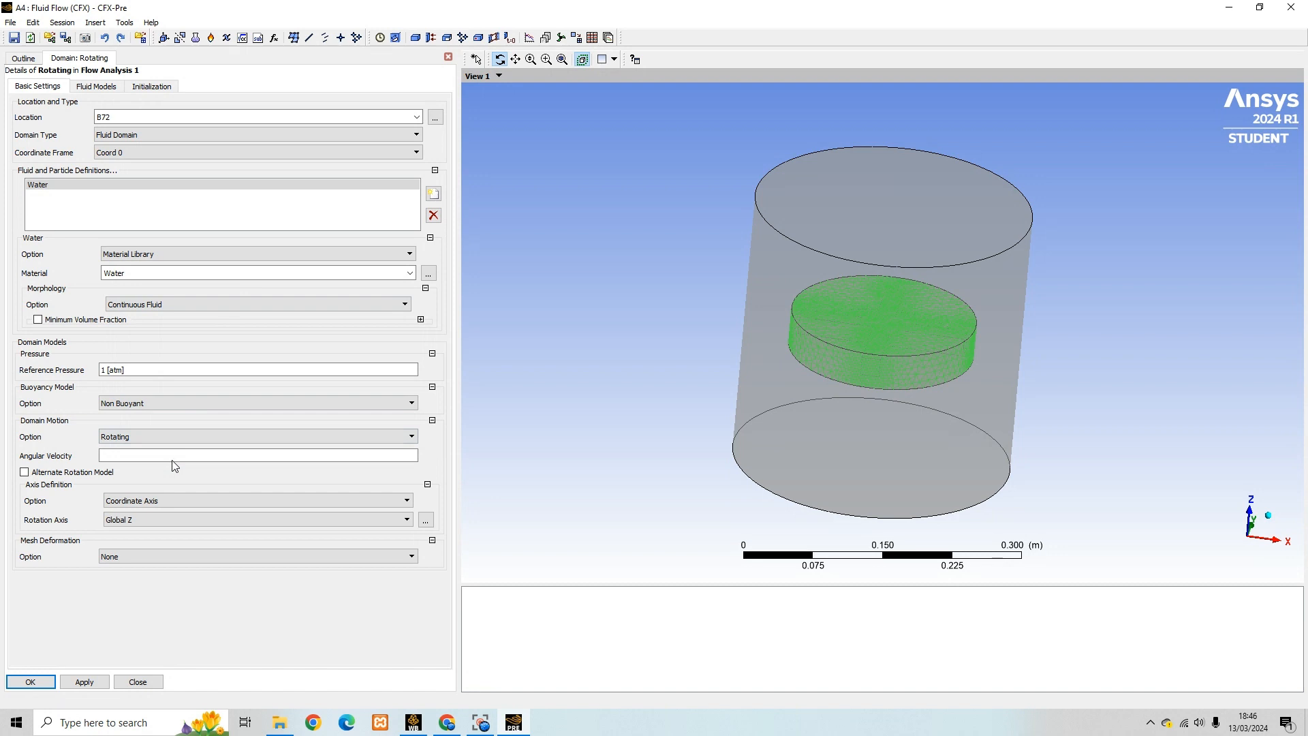
pyautogui.click(193, 457)
pyautogui.click(388, 455)
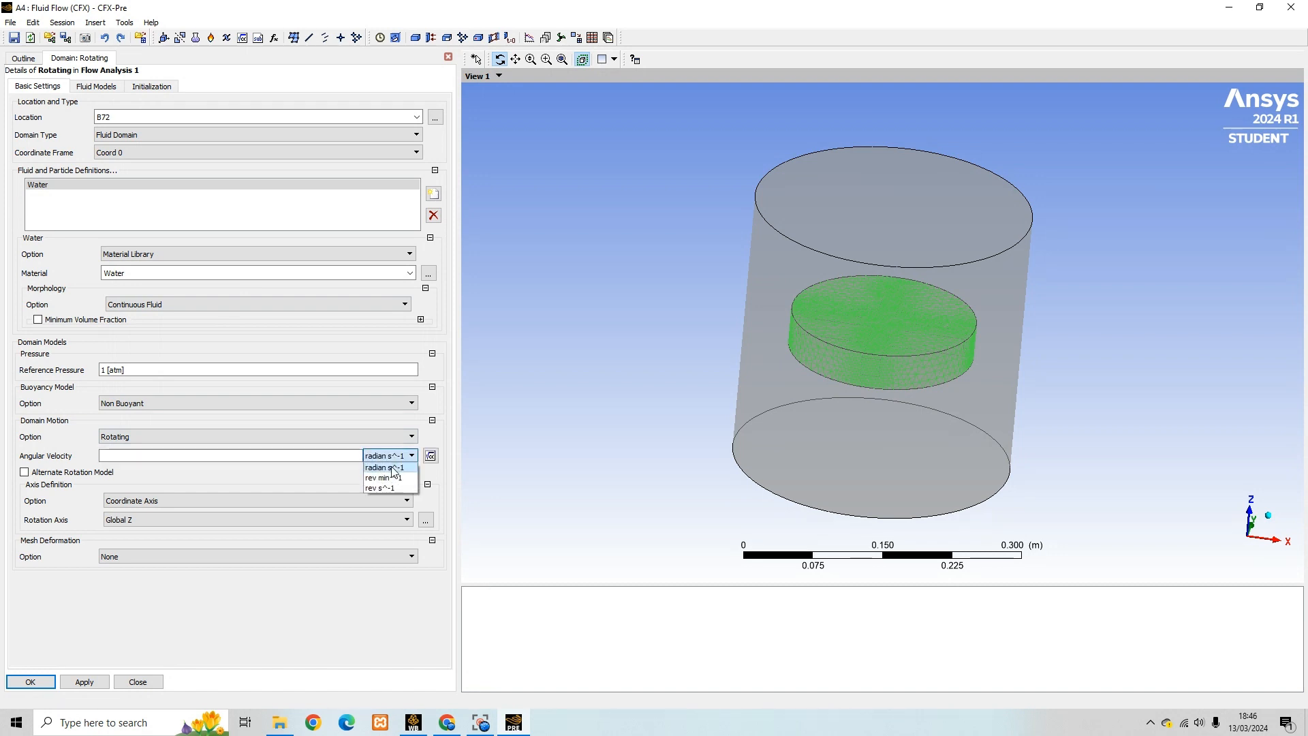
pyautogui.click(391, 486)
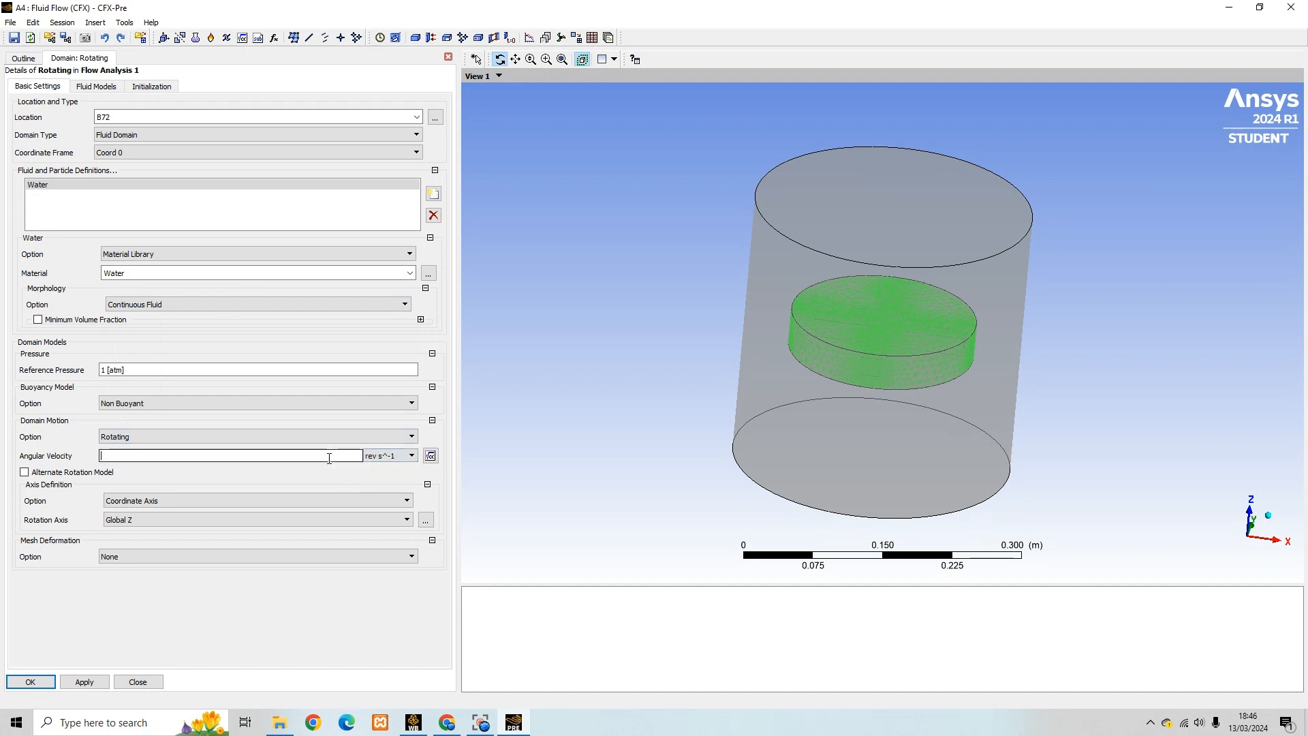
pyautogui.click(329, 458)
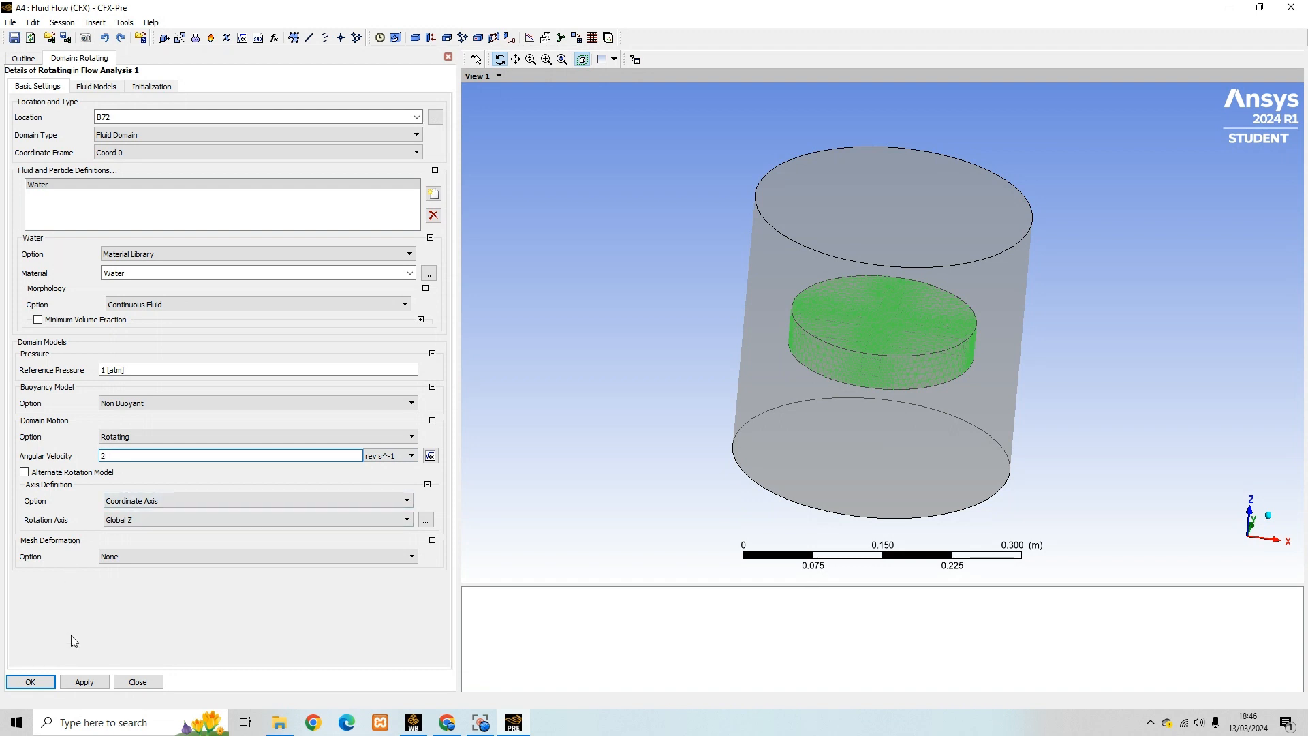
pyautogui.click(84, 684)
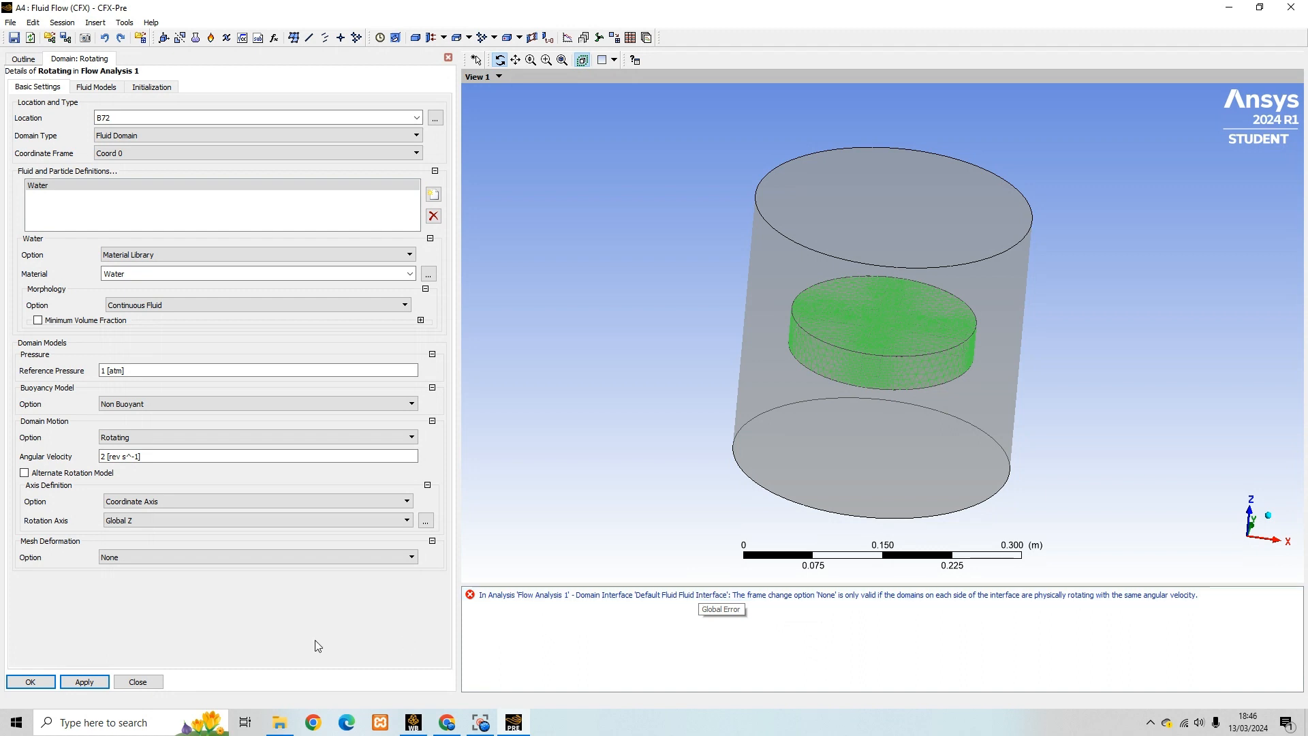
# Close the Rotating domain settings and rename Default Domain to Stationary
pyautogui.click(40, 684)
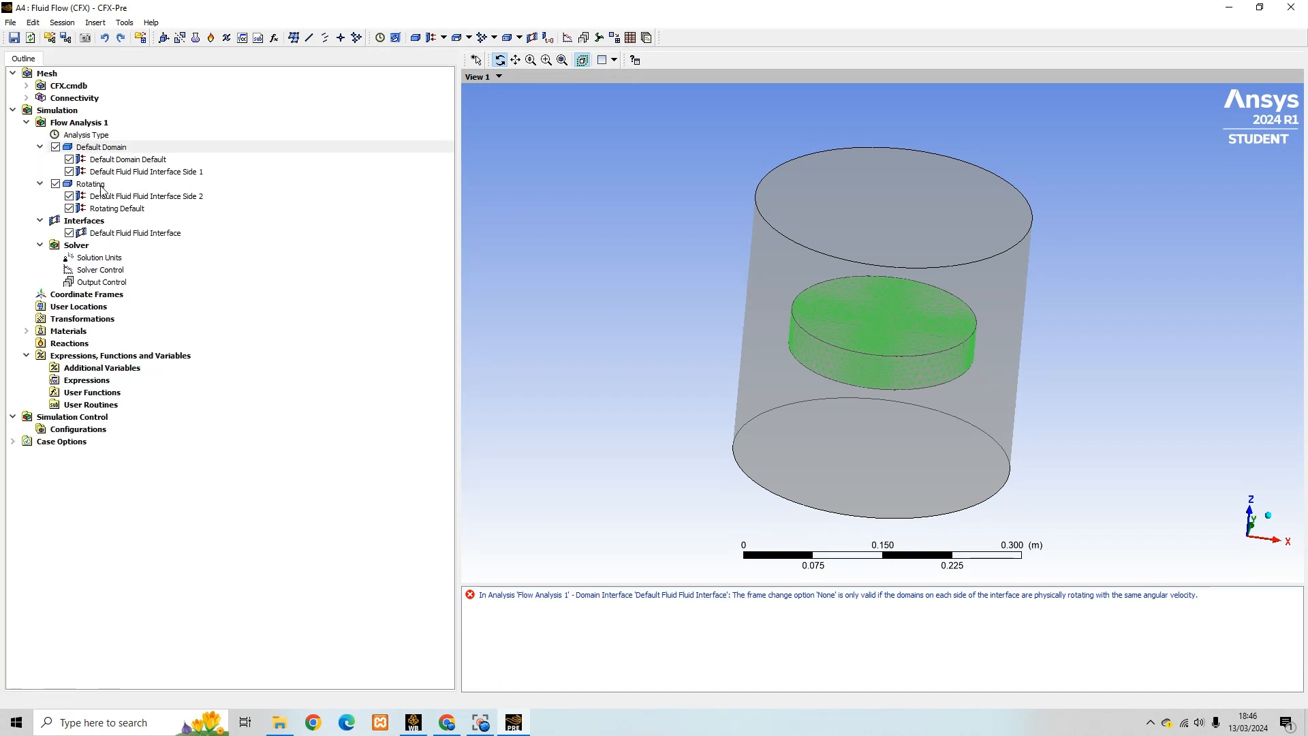
pyautogui.click(87, 148)
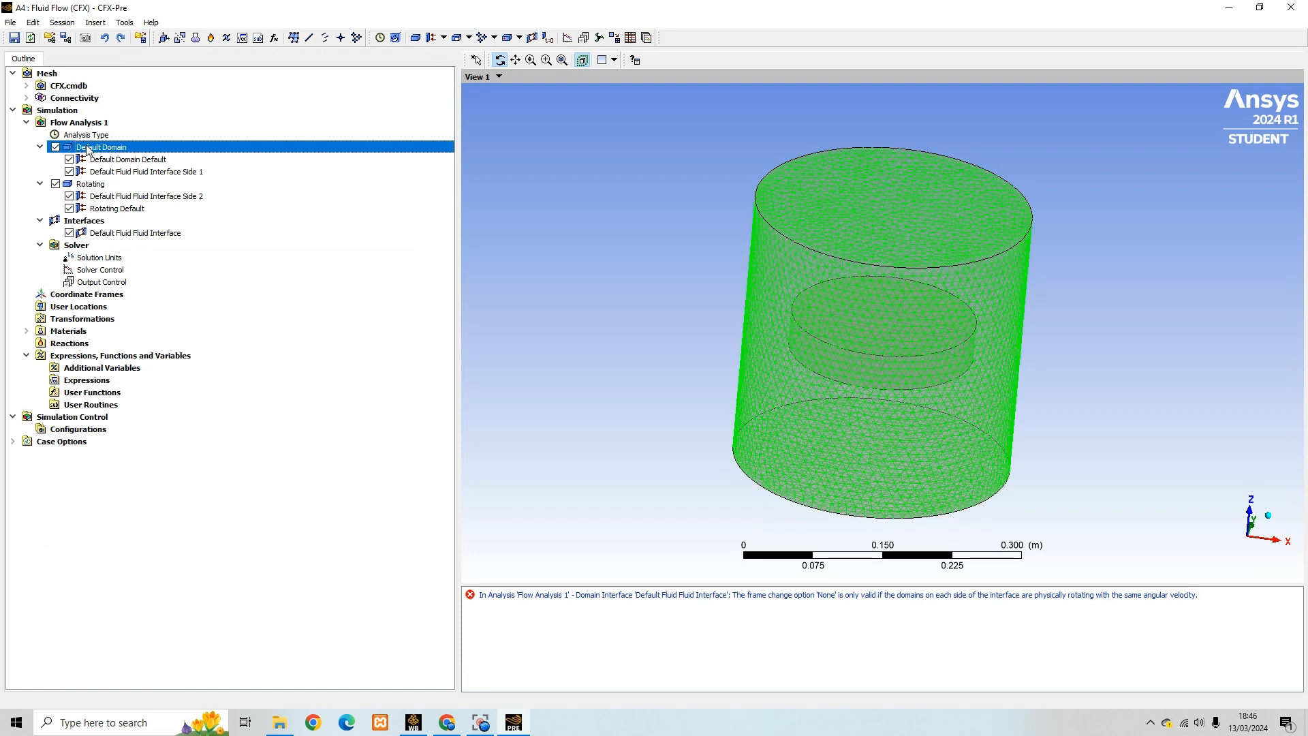
pyautogui.rightClick(88, 148)
pyautogui.click(145, 356)
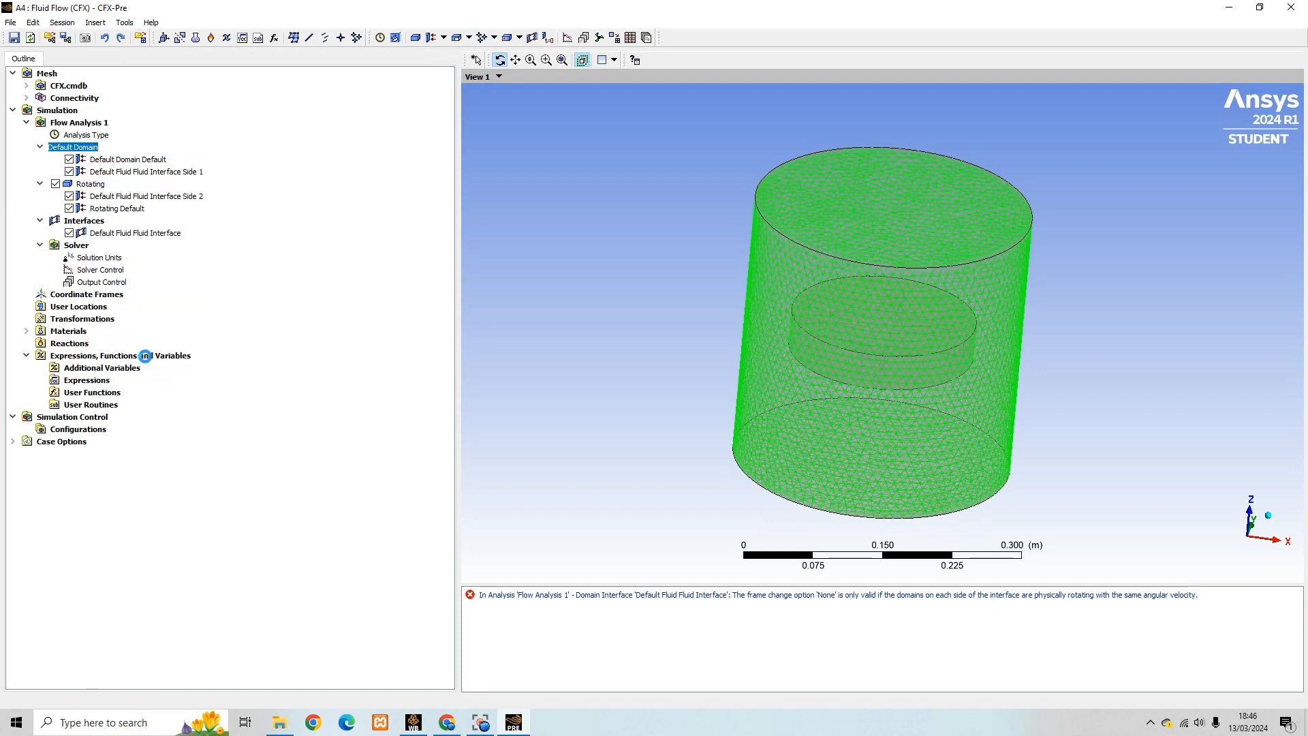
pyautogui.write('Stationary')
pyautogui.press('Return')
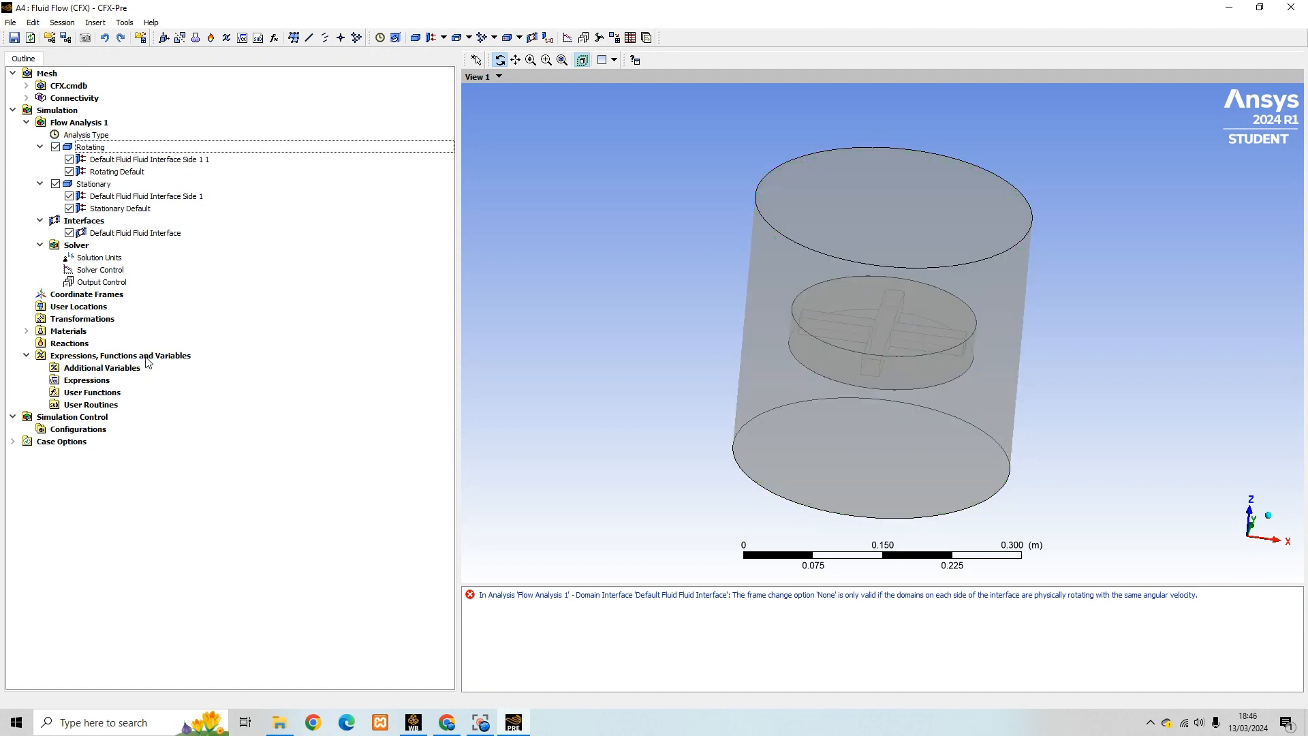
# Check the analysis type of Flow Analysis 1 and which volumes the Rotating and Stationary domains cover
pyautogui.doubleClick(86, 135)
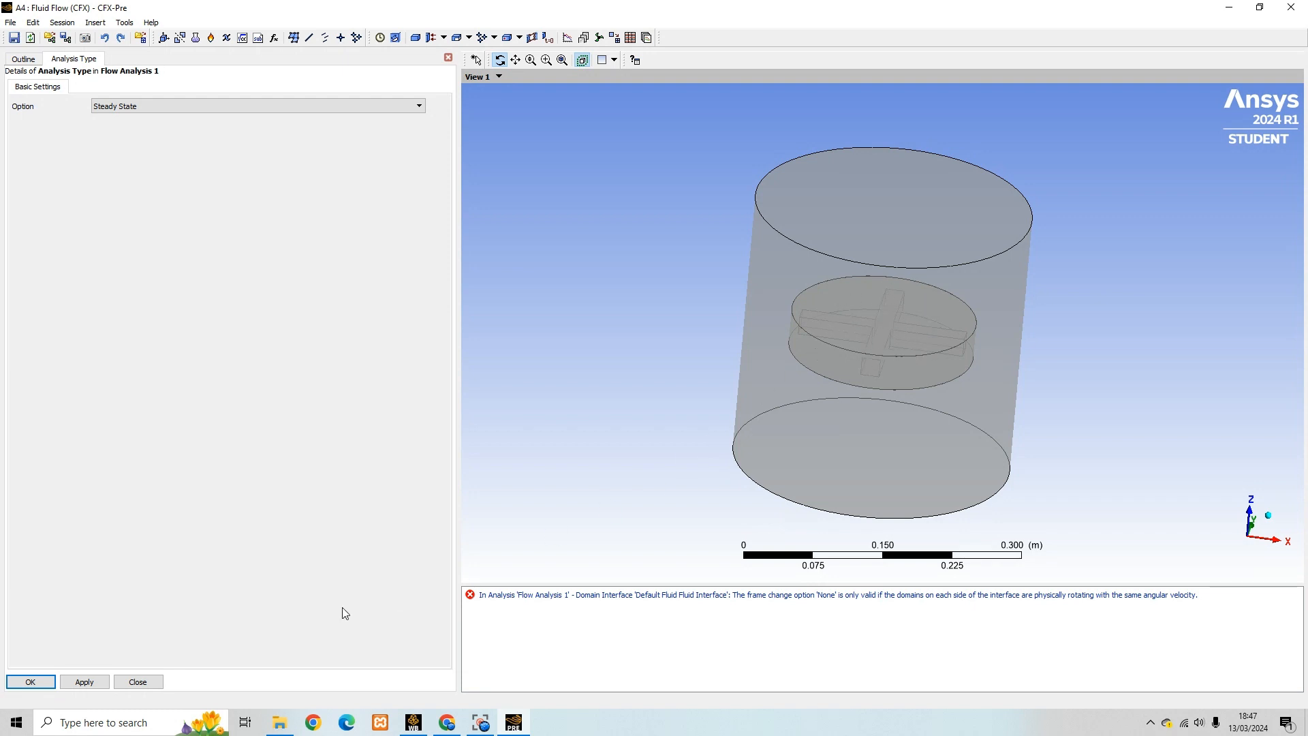
pyautogui.click(24, 682)
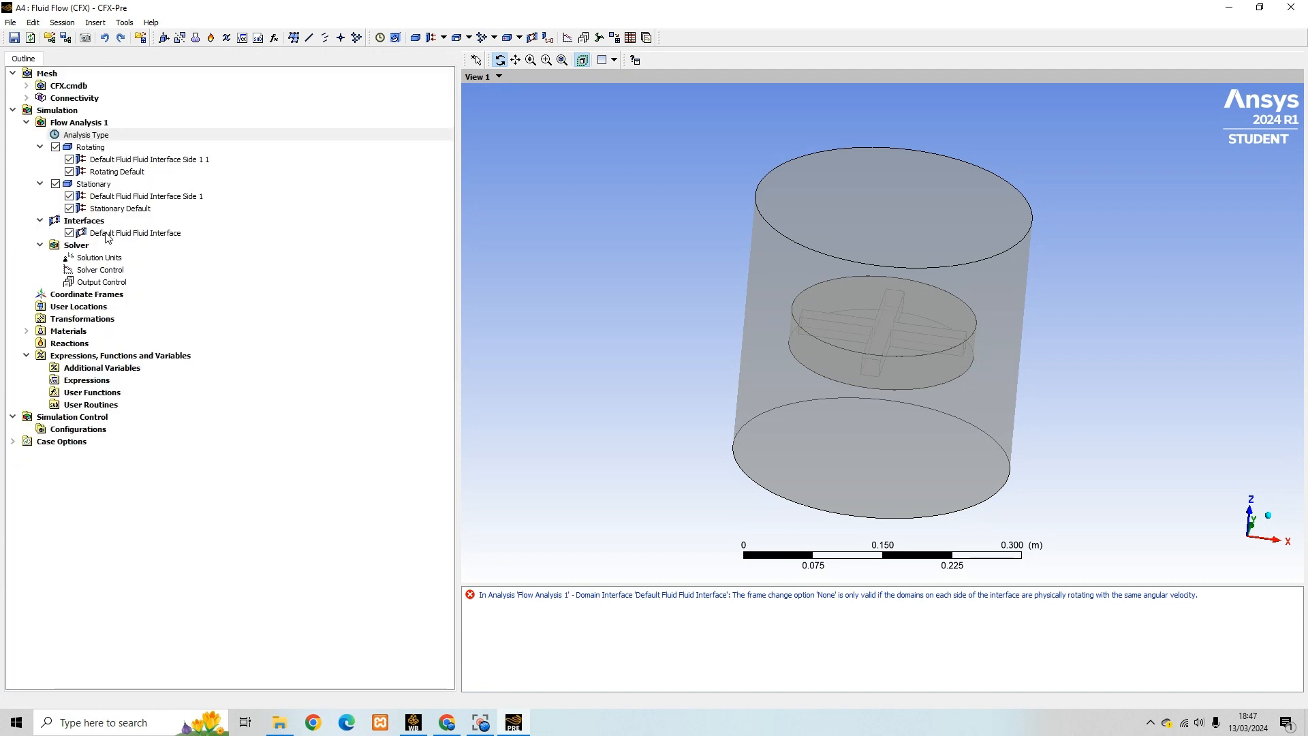
pyautogui.click(99, 148)
pyautogui.click(94, 187)
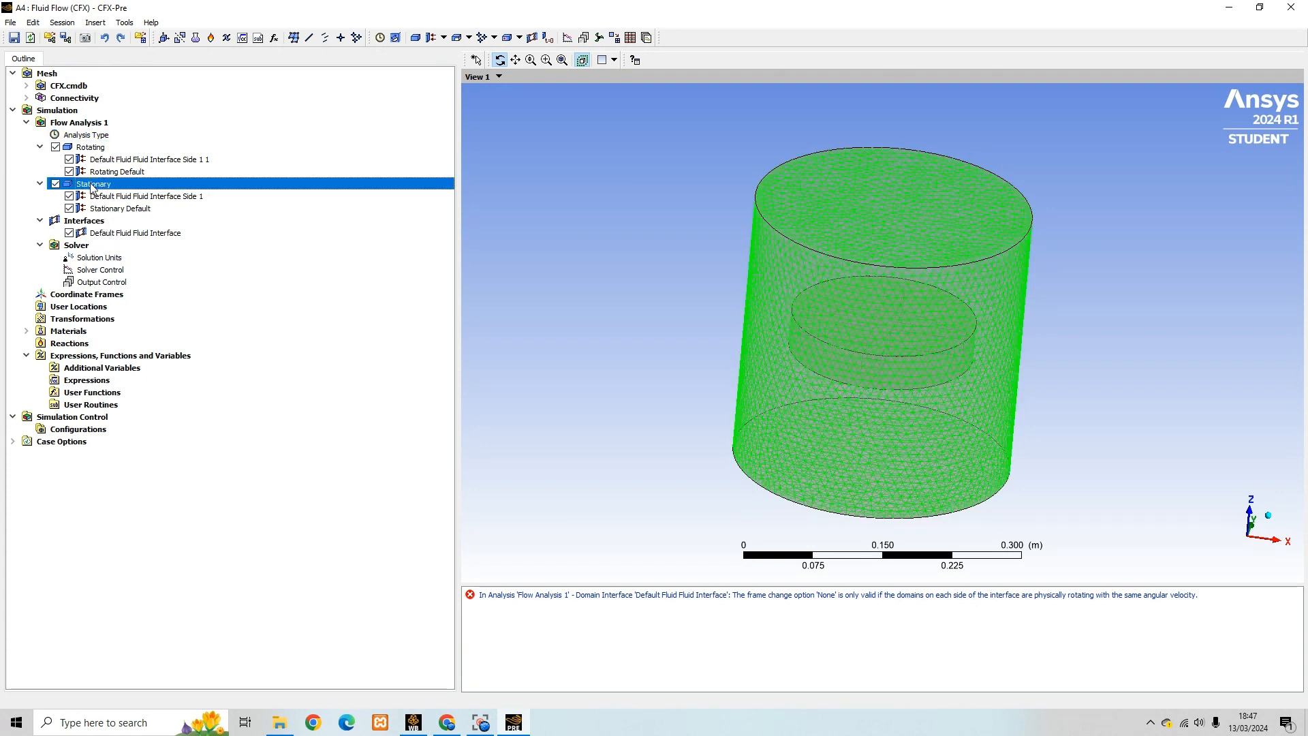
pyautogui.click(98, 222)
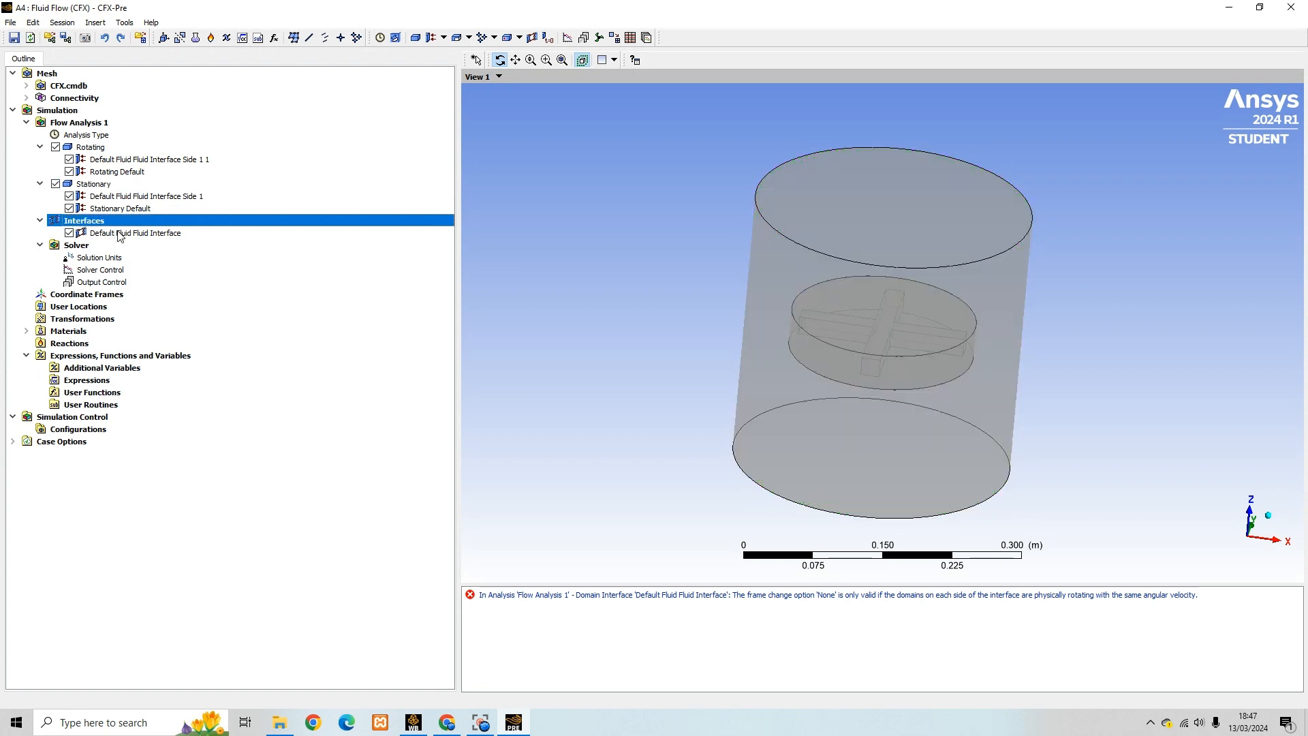
# Set the frame change/mixing model of the Default Fluid Fluid Interface to Frozen Rotor and apply it
pyautogui.doubleClick(118, 233)
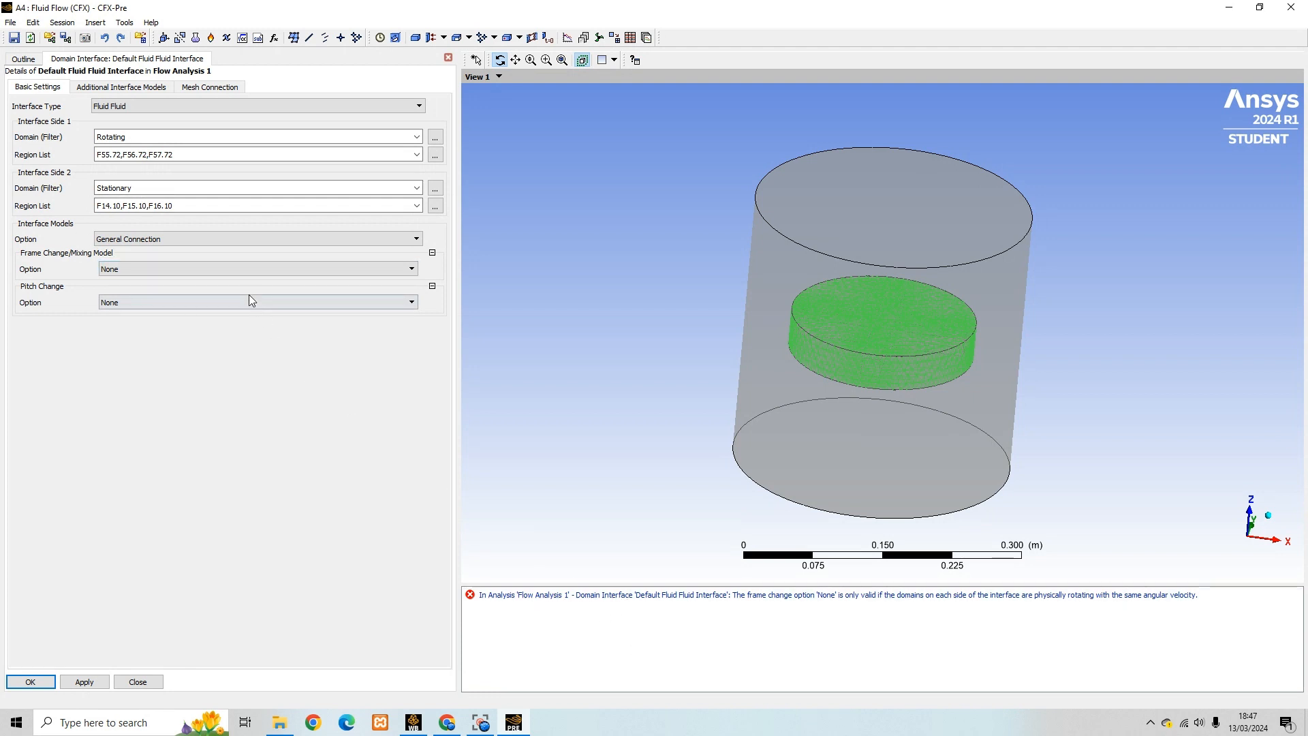
pyautogui.click(251, 268)
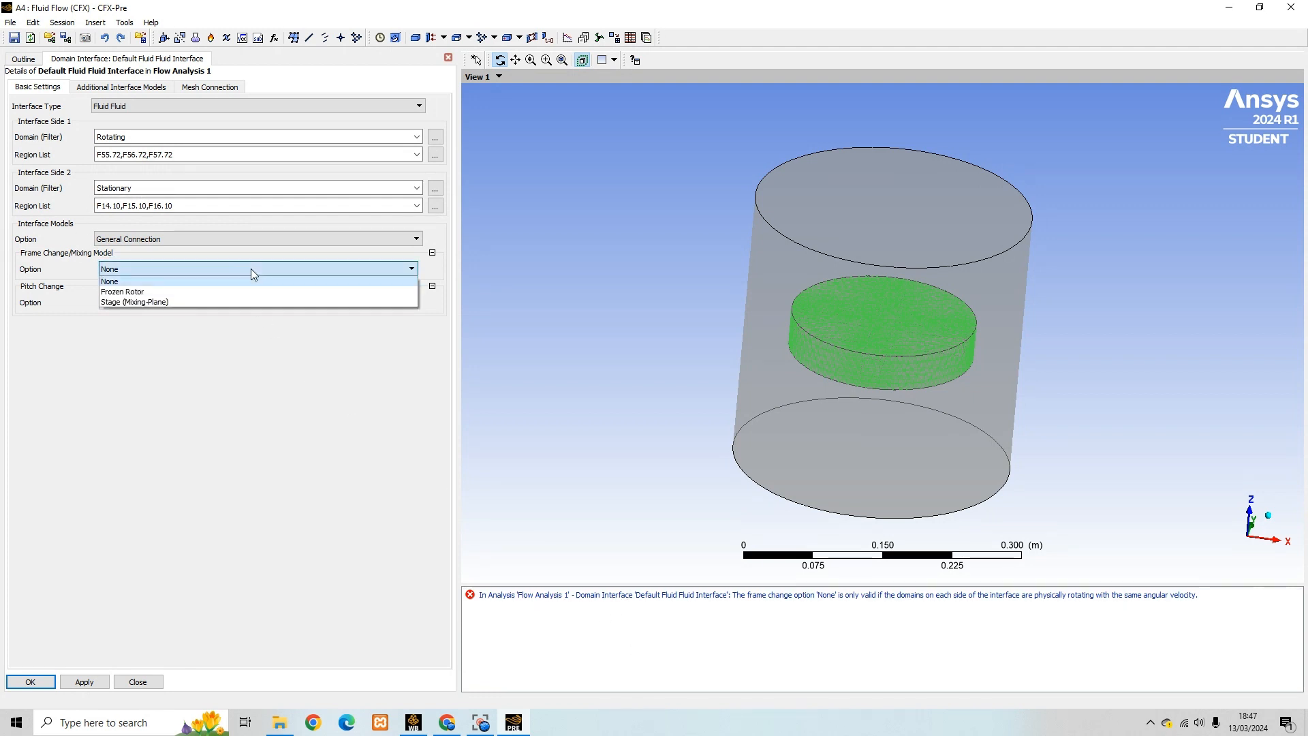
pyautogui.click(216, 292)
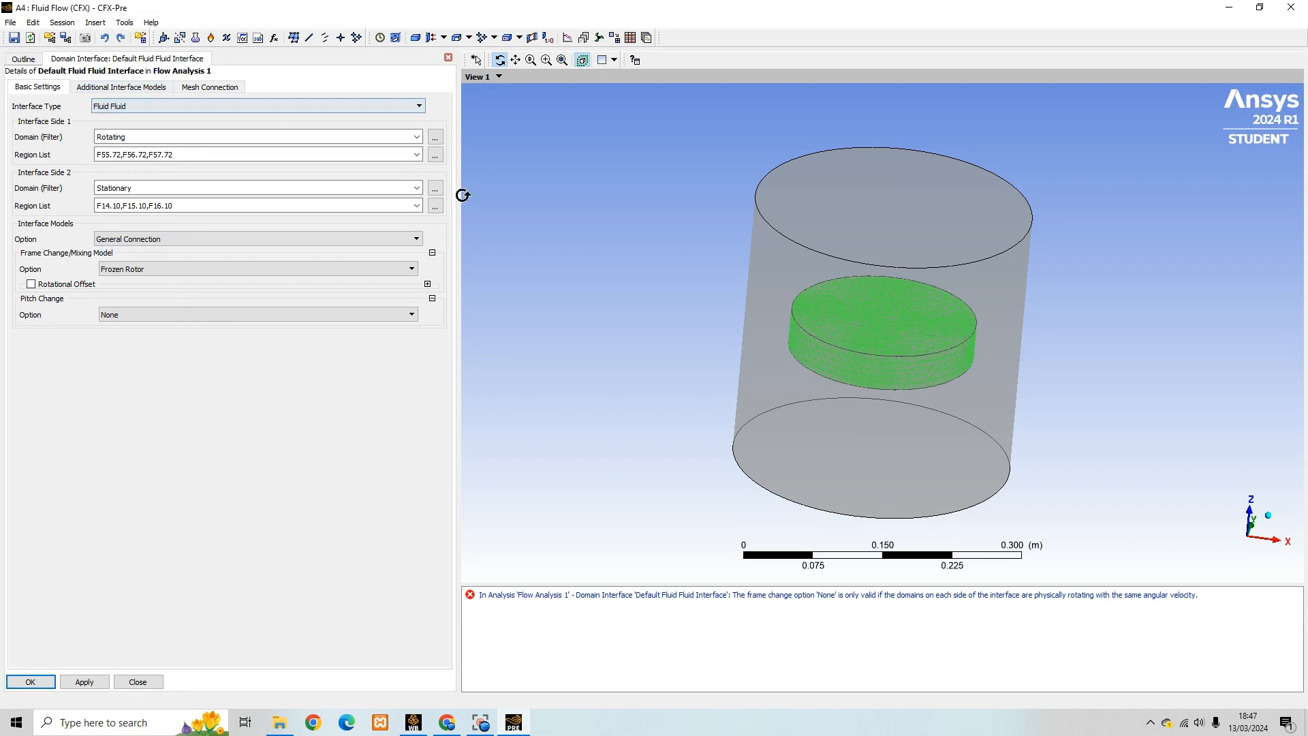
pyautogui.moveTo(717, 407)
pyautogui.mouseDown()
pyautogui.moveTo(650, 399)
pyautogui.moveTo(660, 418)
pyautogui.moveTo(695, 406)
pyautogui.mouseUp()
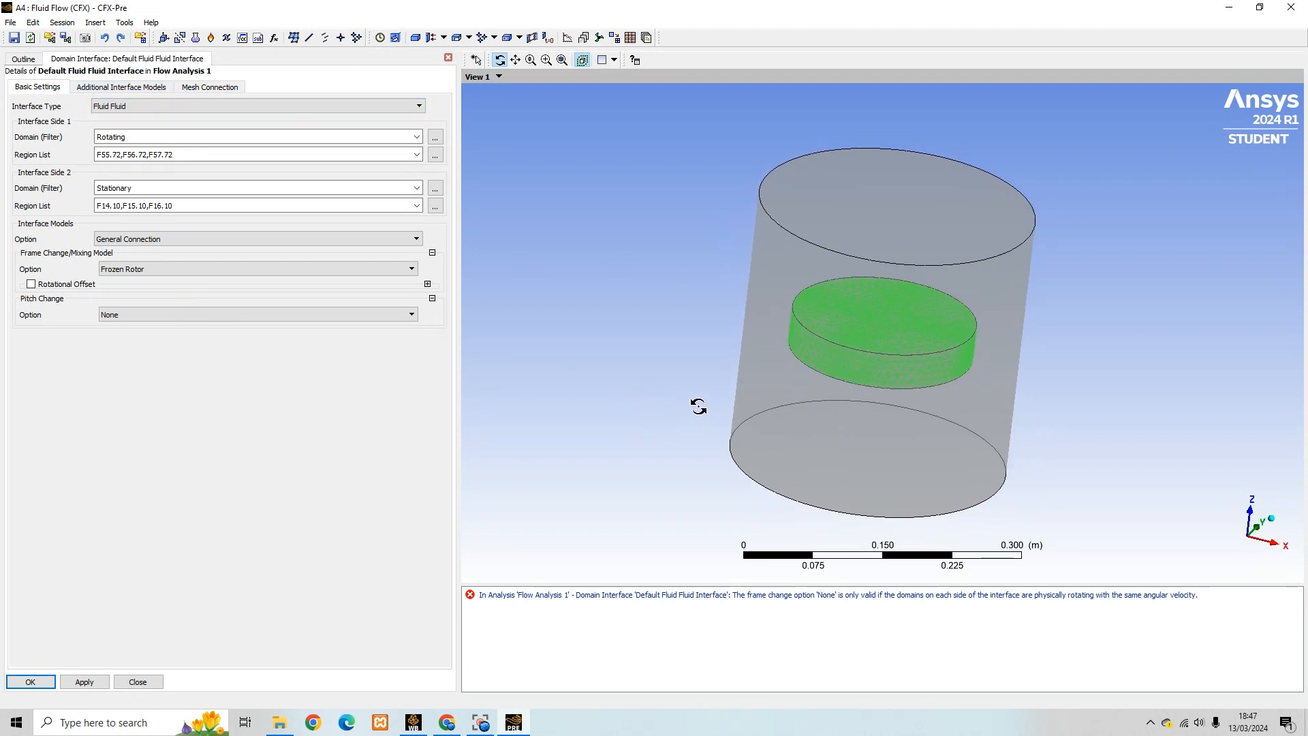
pyautogui.click(84, 683)
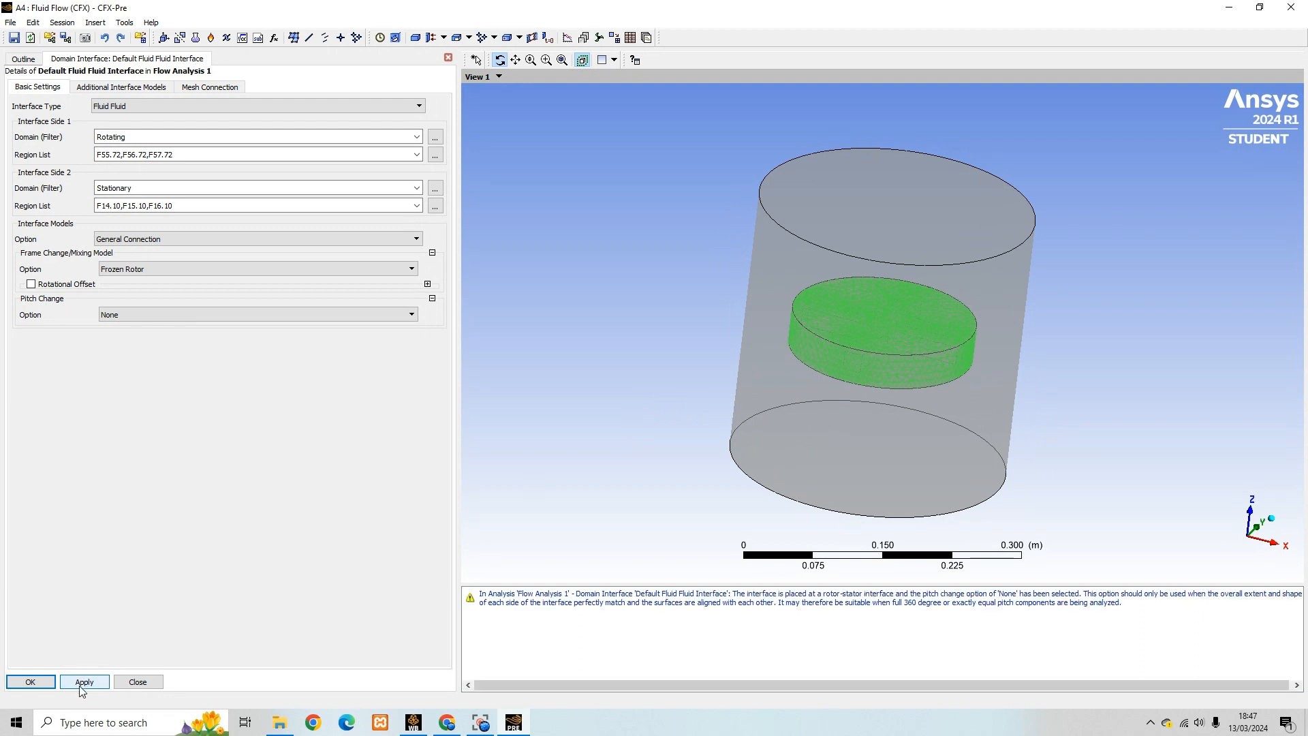
pyautogui.click(30, 682)
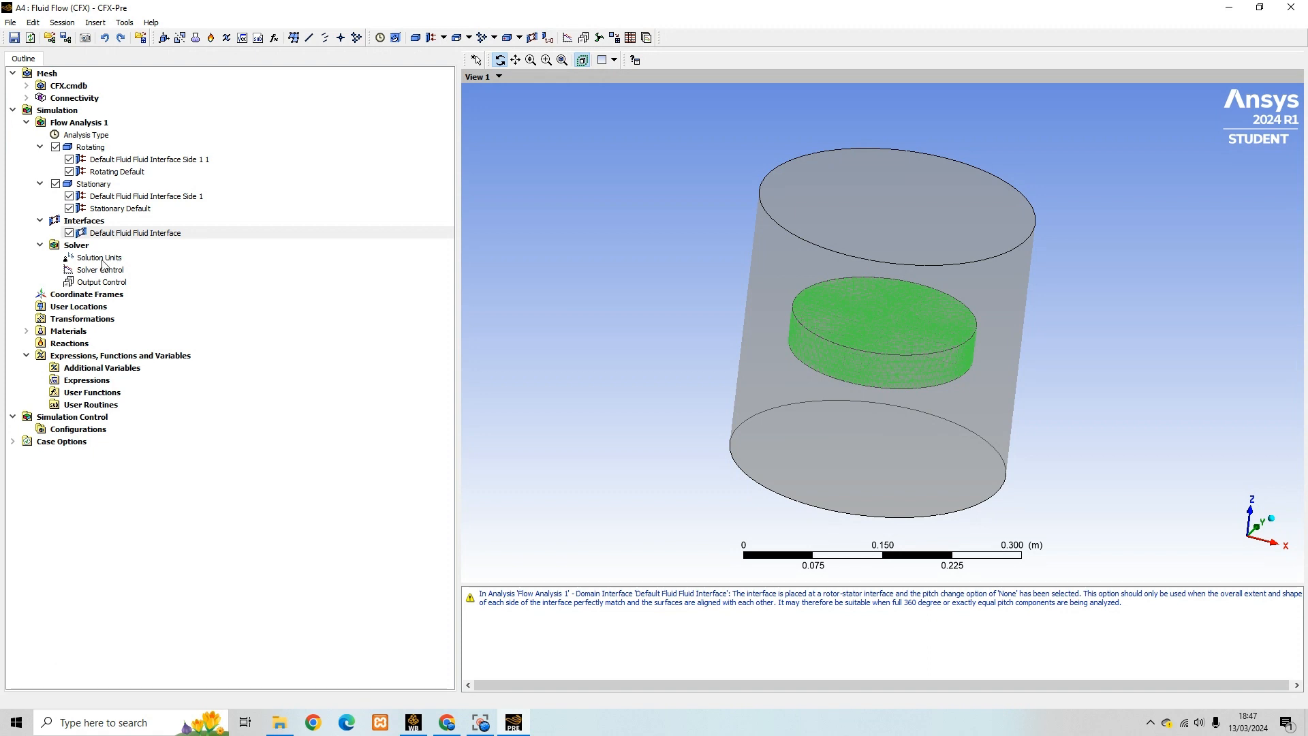
# Set the timescale factor in the solver control to 0.3
pyautogui.click(95, 270)
pyautogui.rightClick(96, 270)
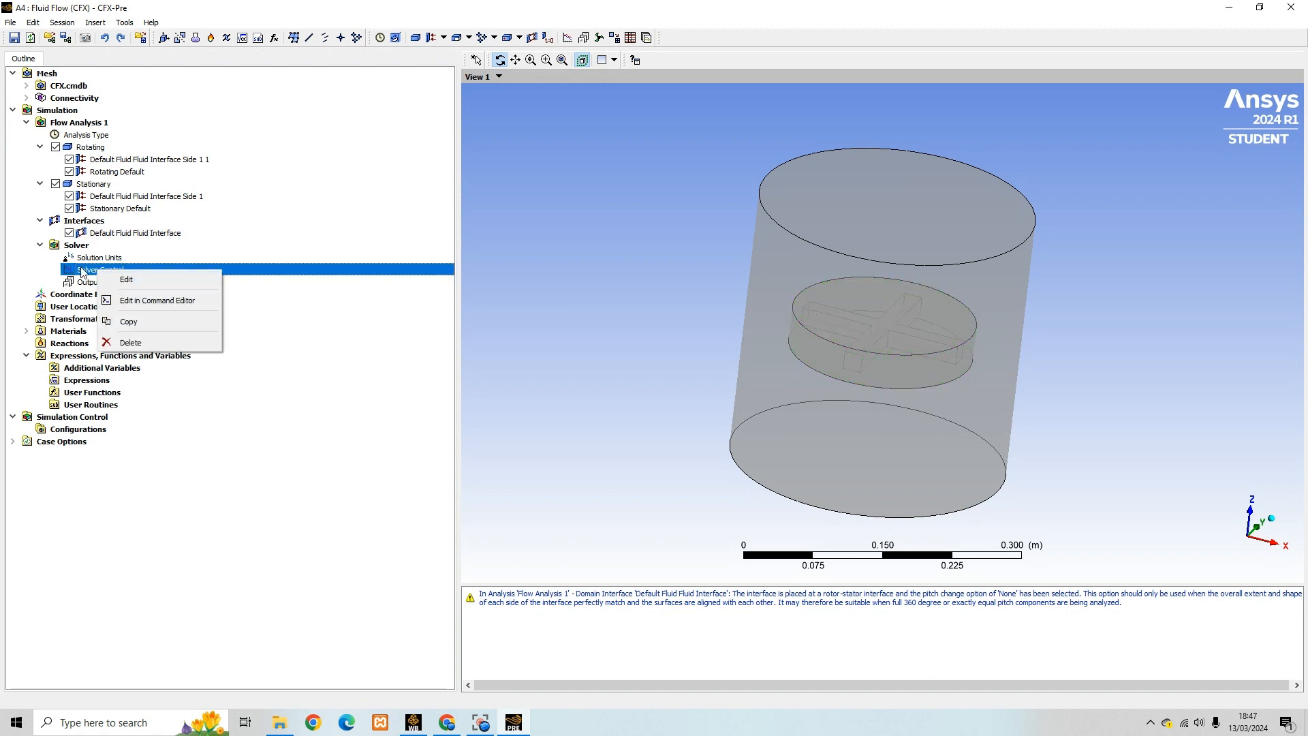
pyautogui.click(126, 279)
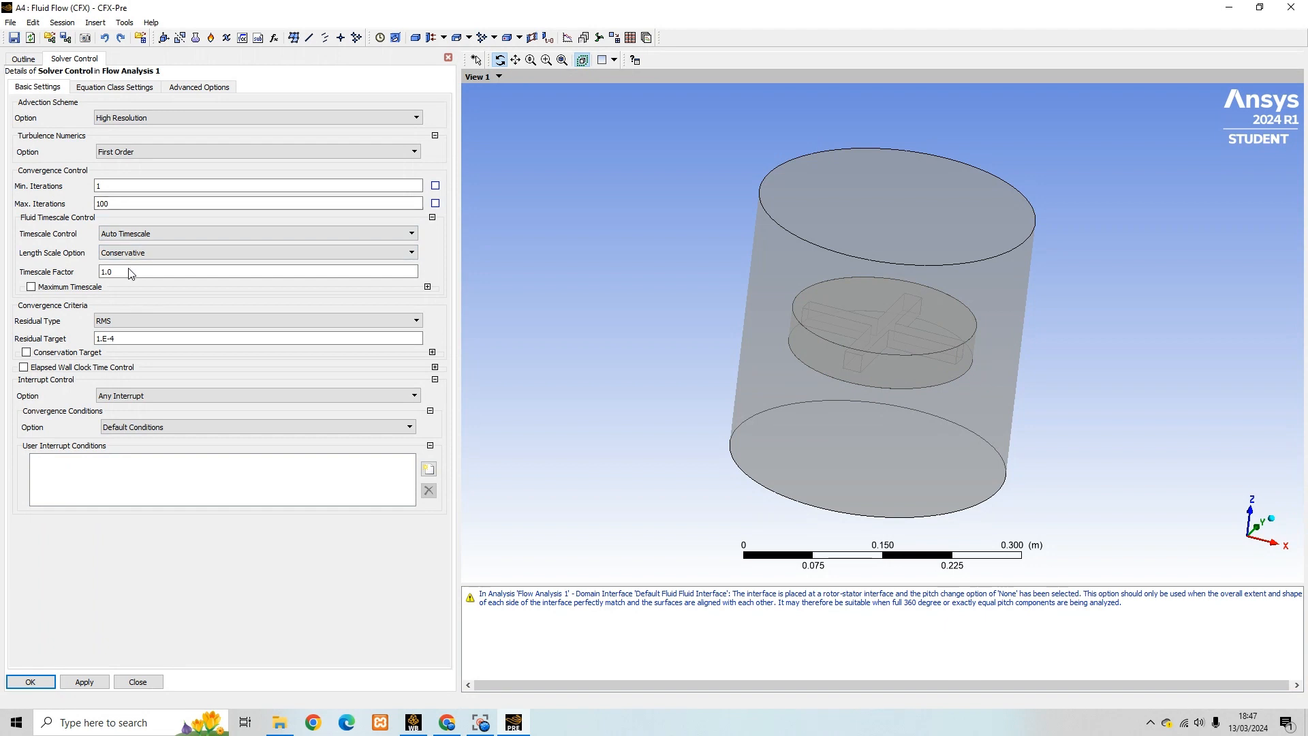
pyautogui.click(131, 272)
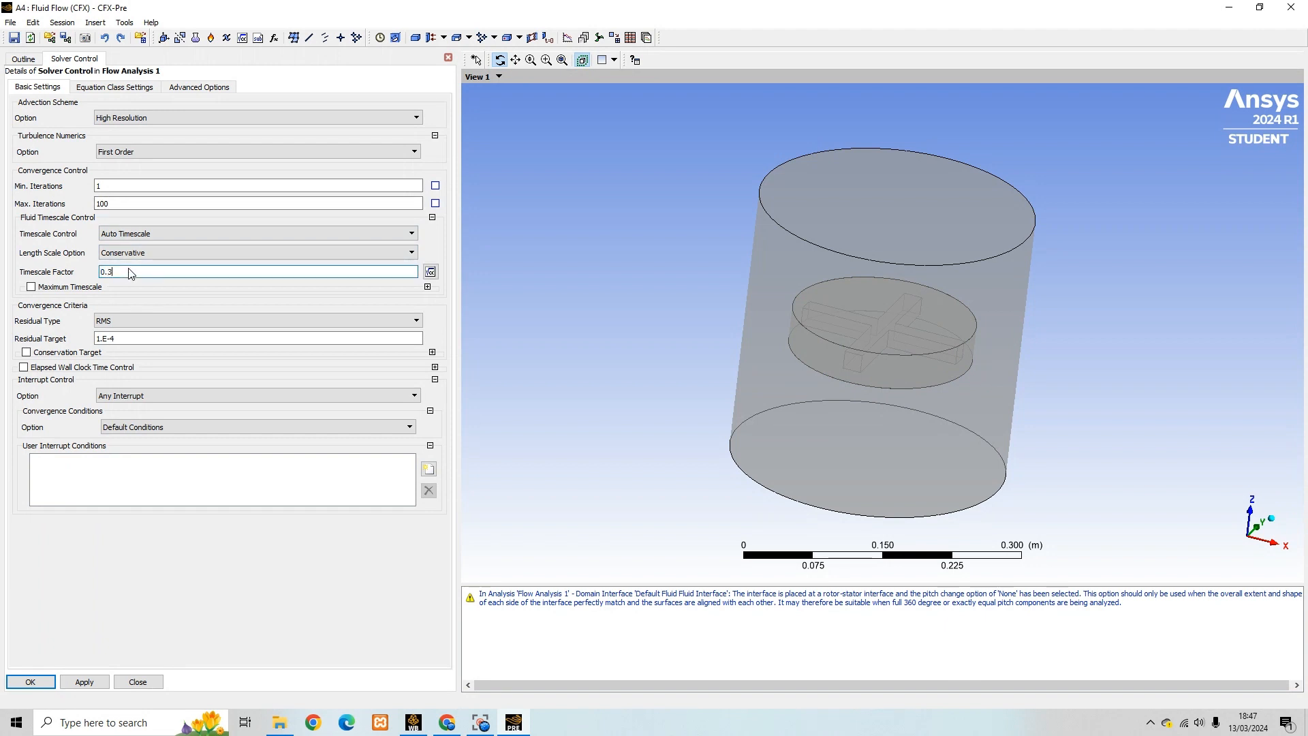
pyautogui.click(30, 681)
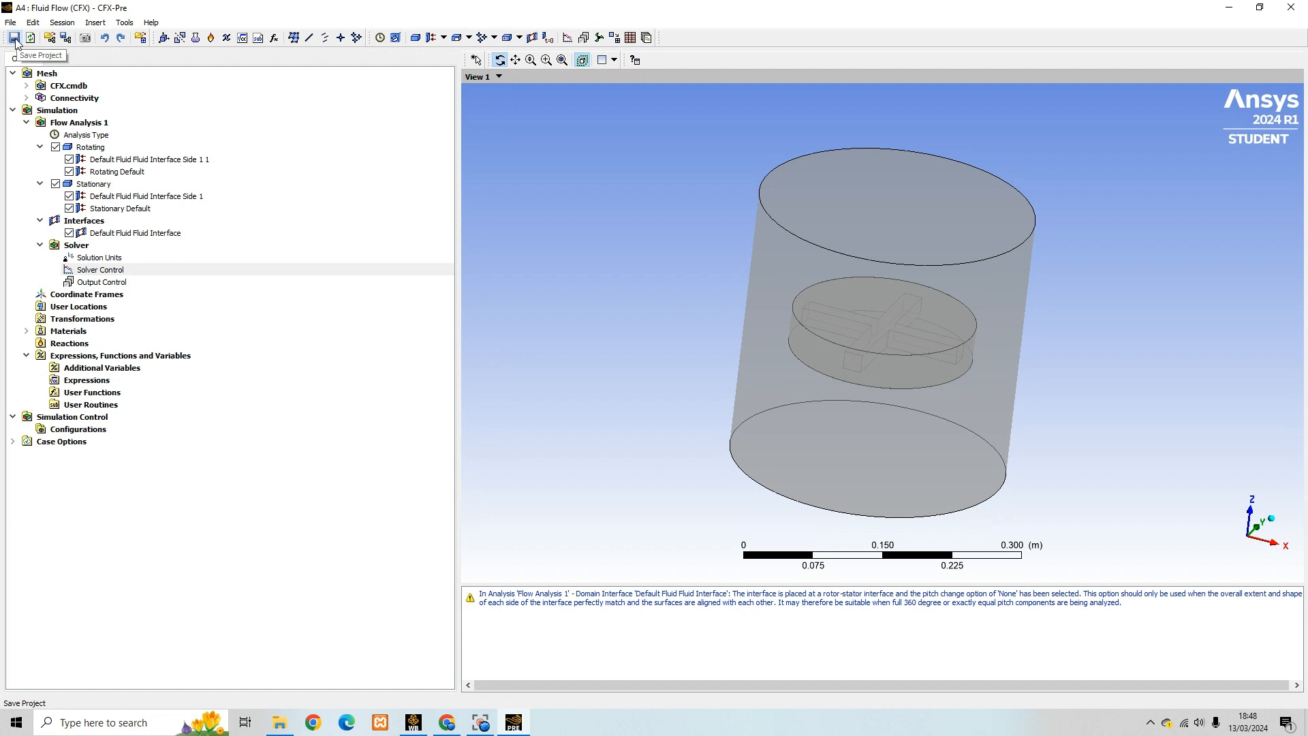
# Initialize the Rotating domain's Cartesian velocity as Automatic with Value, with U, V and W all 0 m s^-1
pyautogui.doubleClick(84, 148)
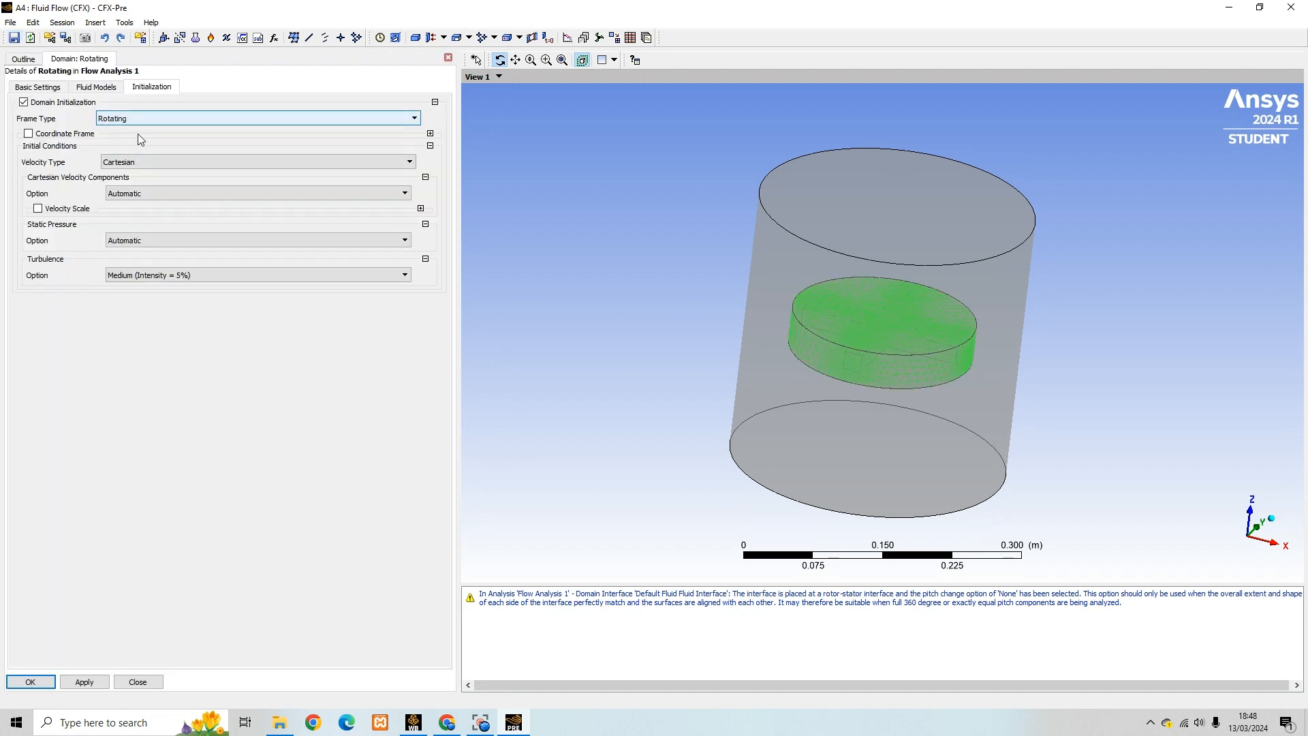
pyautogui.click(145, 159)
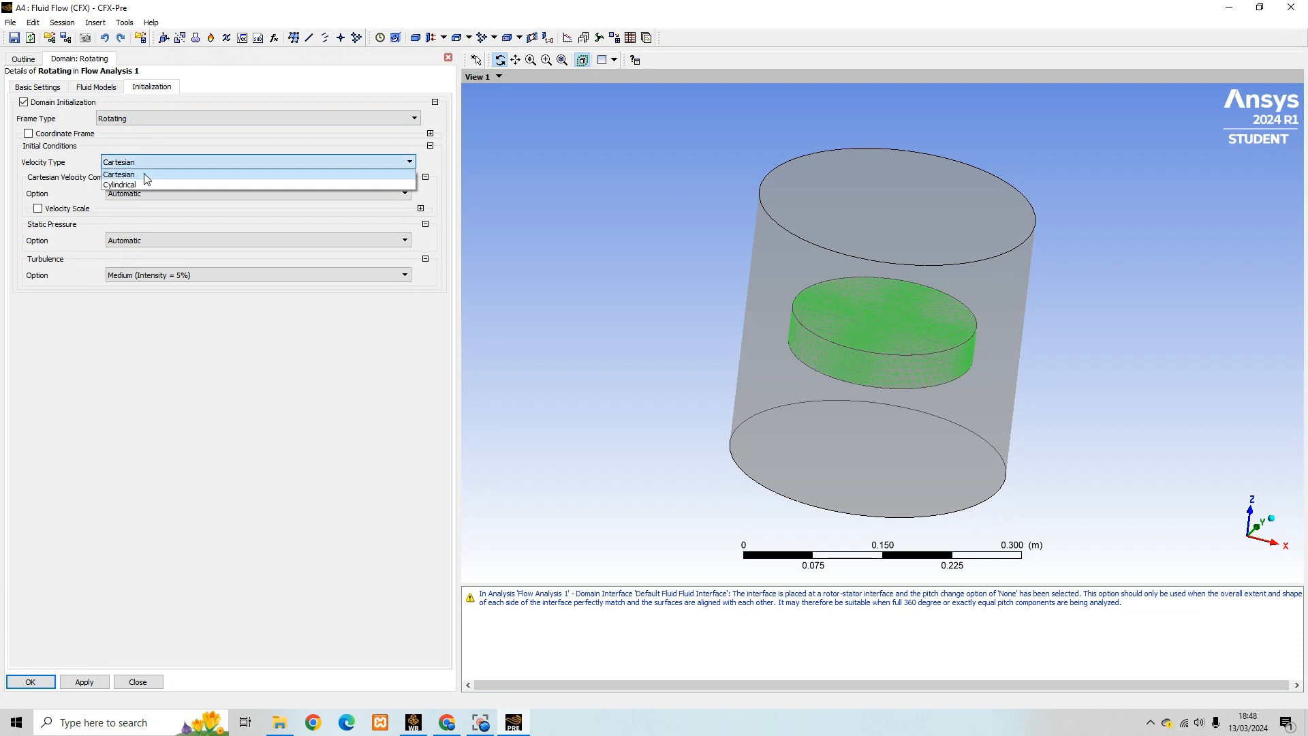
pyautogui.click(146, 176)
pyautogui.click(145, 194)
pyautogui.click(148, 217)
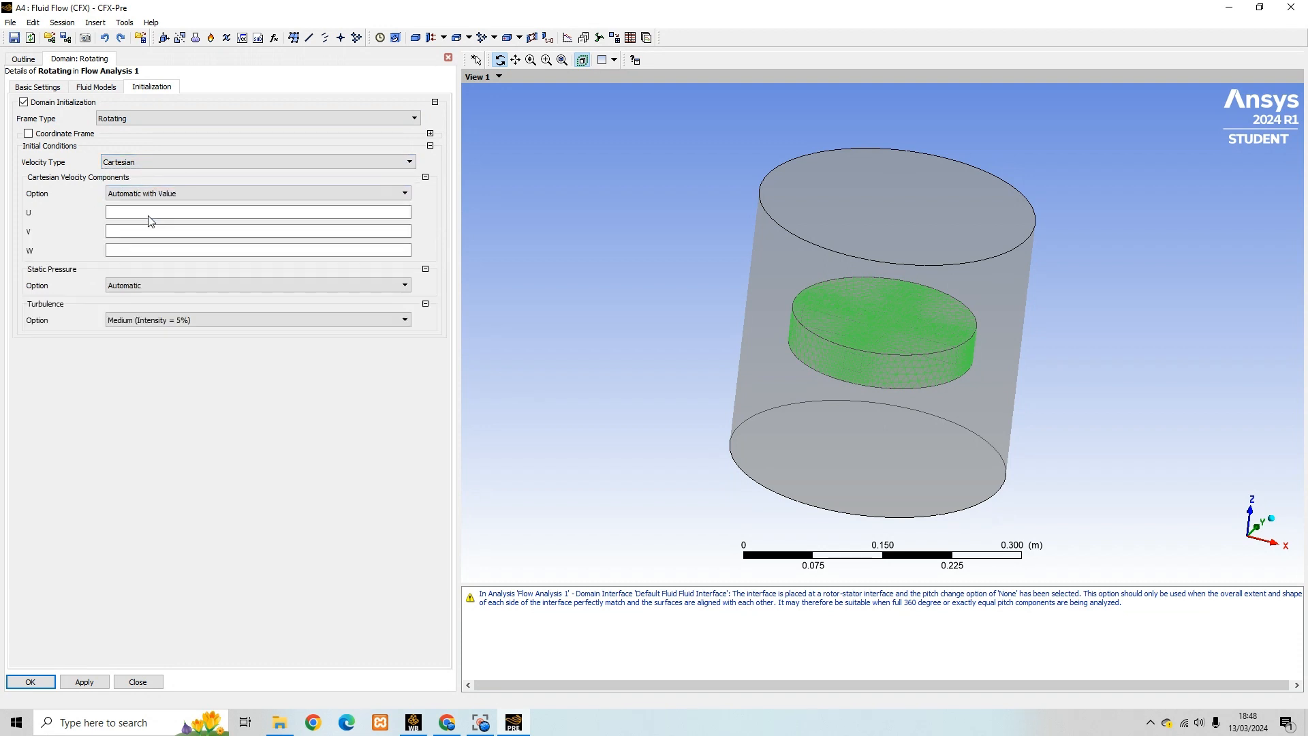
pyautogui.click(151, 217)
pyautogui.write('0')
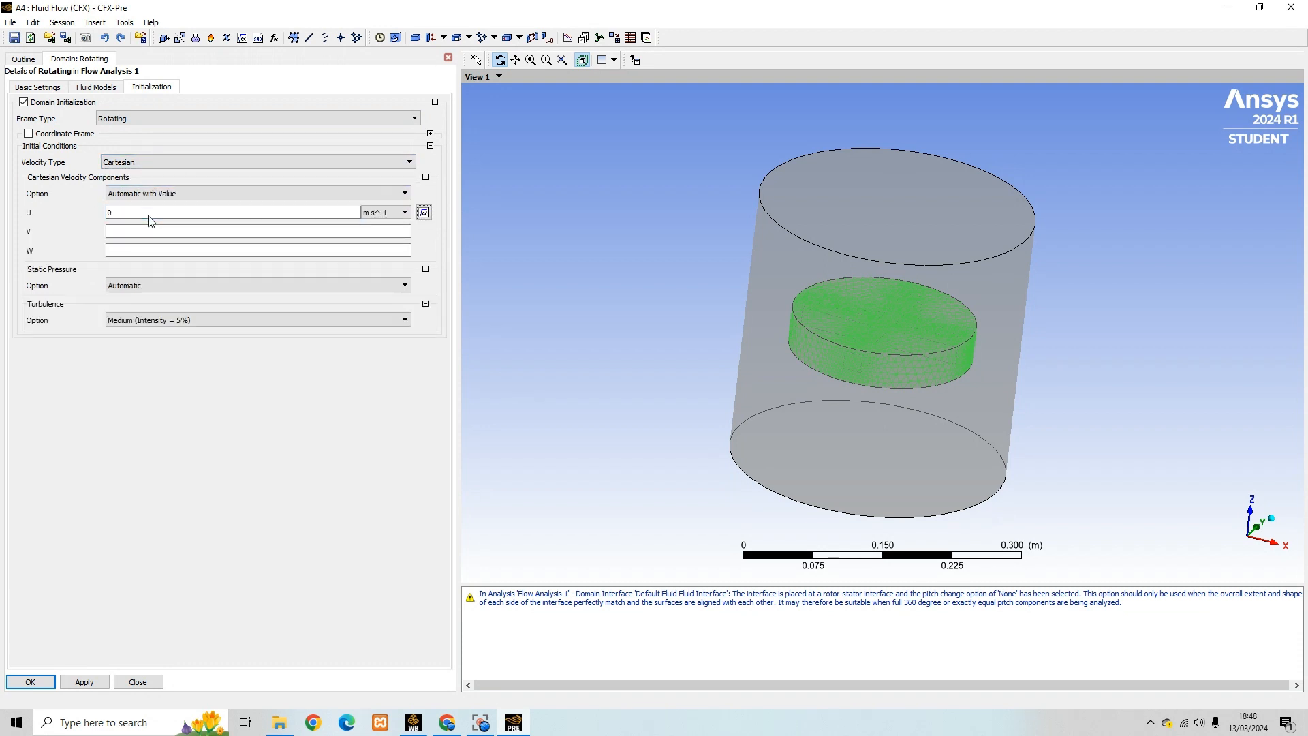
pyautogui.press('Tab')
pyautogui.write('0')
pyautogui.press('Tab')
pyautogui.write('0')
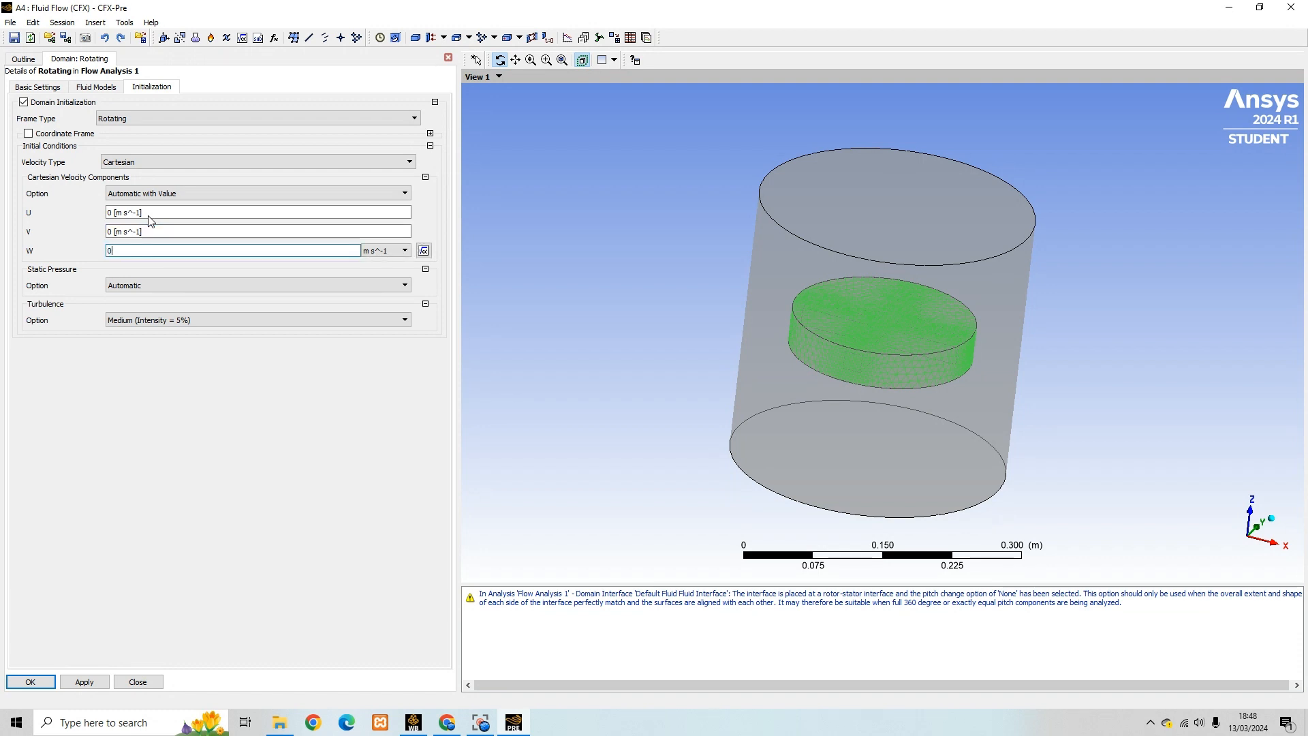
# Initialize the Rotating domain with 0 Pa relative pressure, Automatic with Value, and Low (Intensity = 1%) turbulence, and apply the settings
pyautogui.click(162, 285)
pyautogui.click(164, 306)
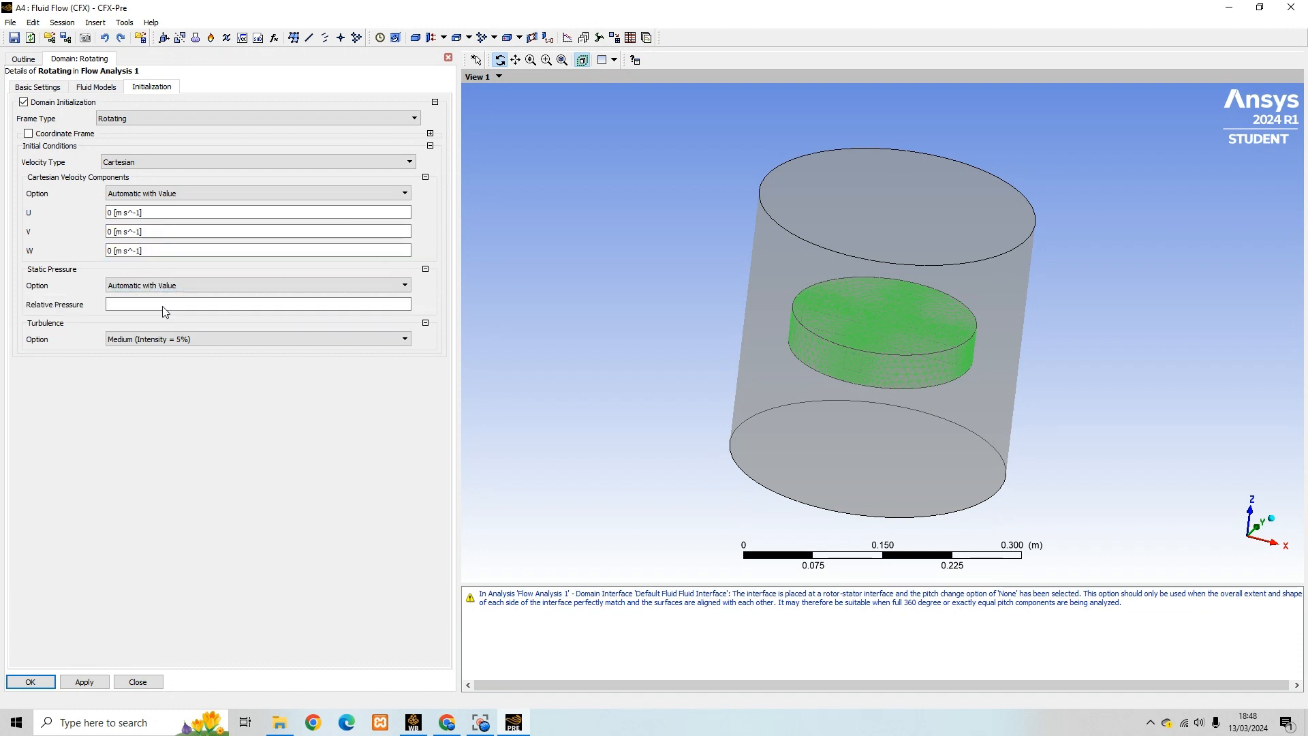
pyautogui.click(165, 308)
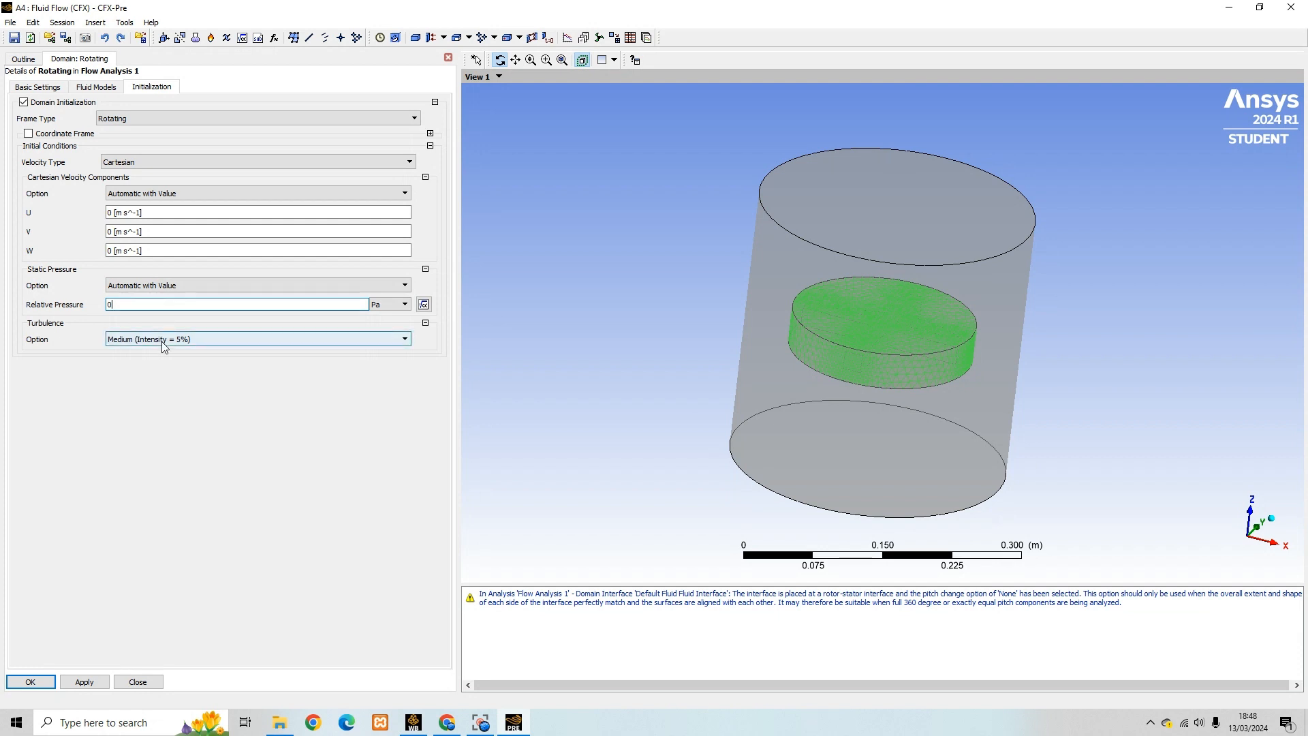
pyautogui.click(163, 340)
pyautogui.click(165, 353)
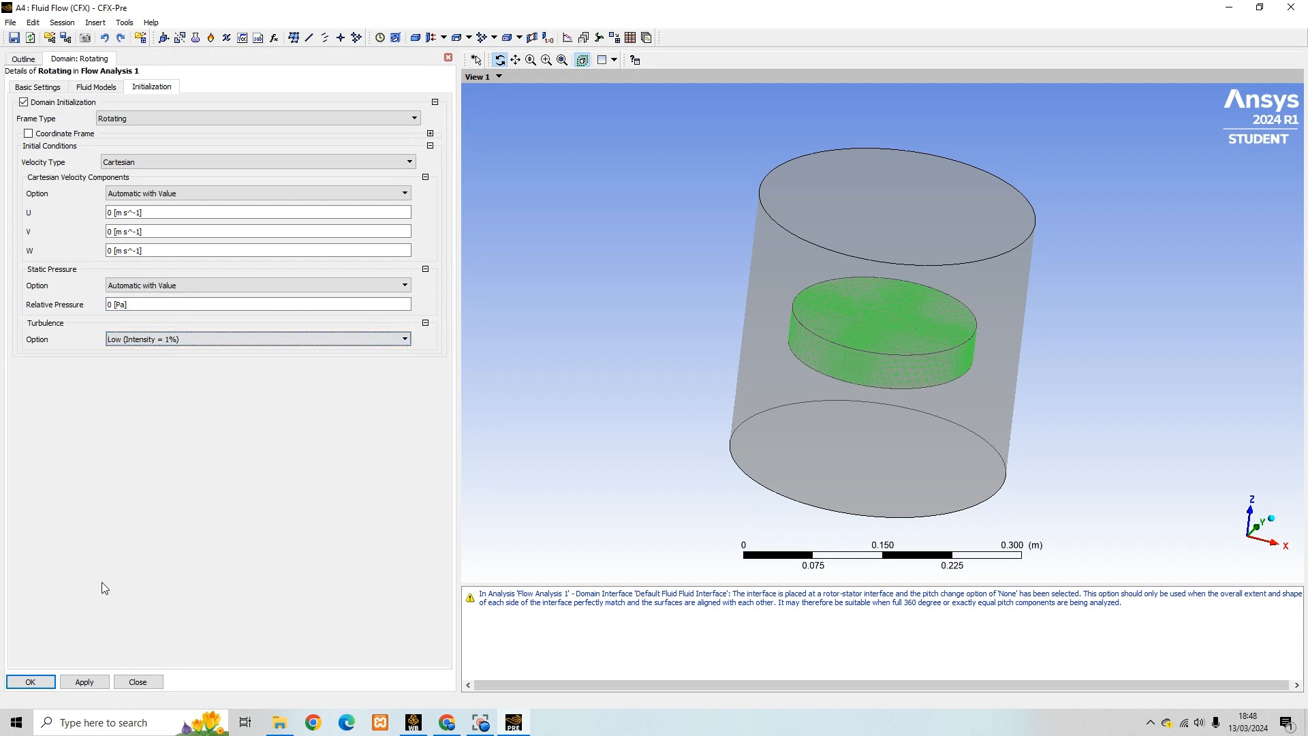
pyautogui.click(82, 682)
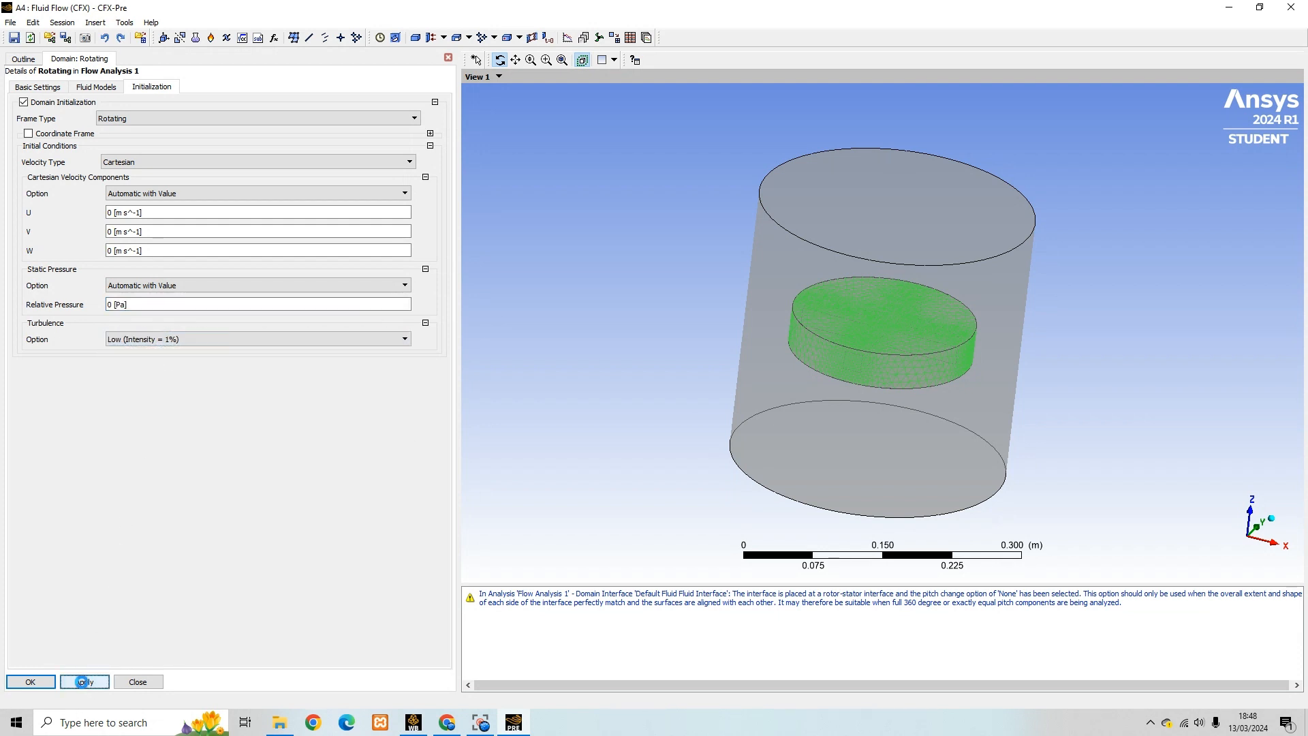
pyautogui.click(31, 681)
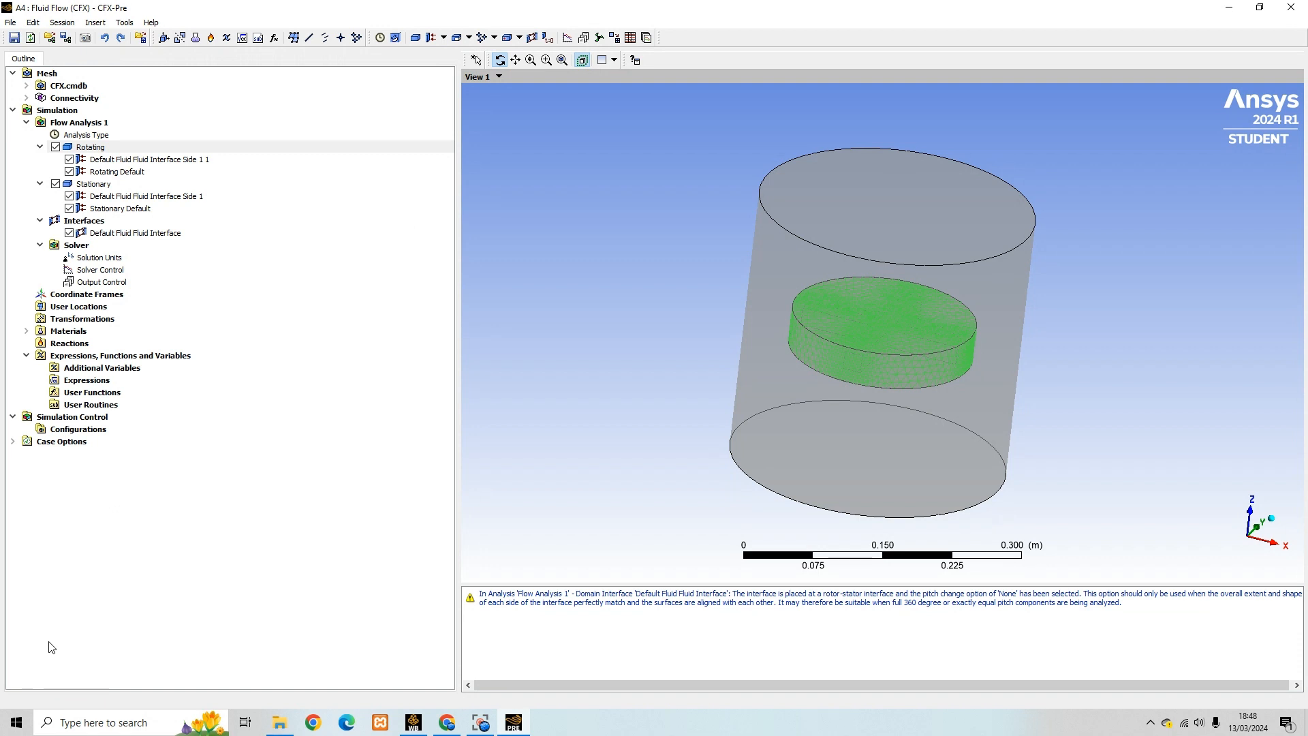
# Enable initialization for the Stationary domain and set its Cartesian velocity to Automatic with Value, with U, V and W all 0 m s^-1
pyautogui.doubleClick(105, 188)
pyautogui.click(152, 86)
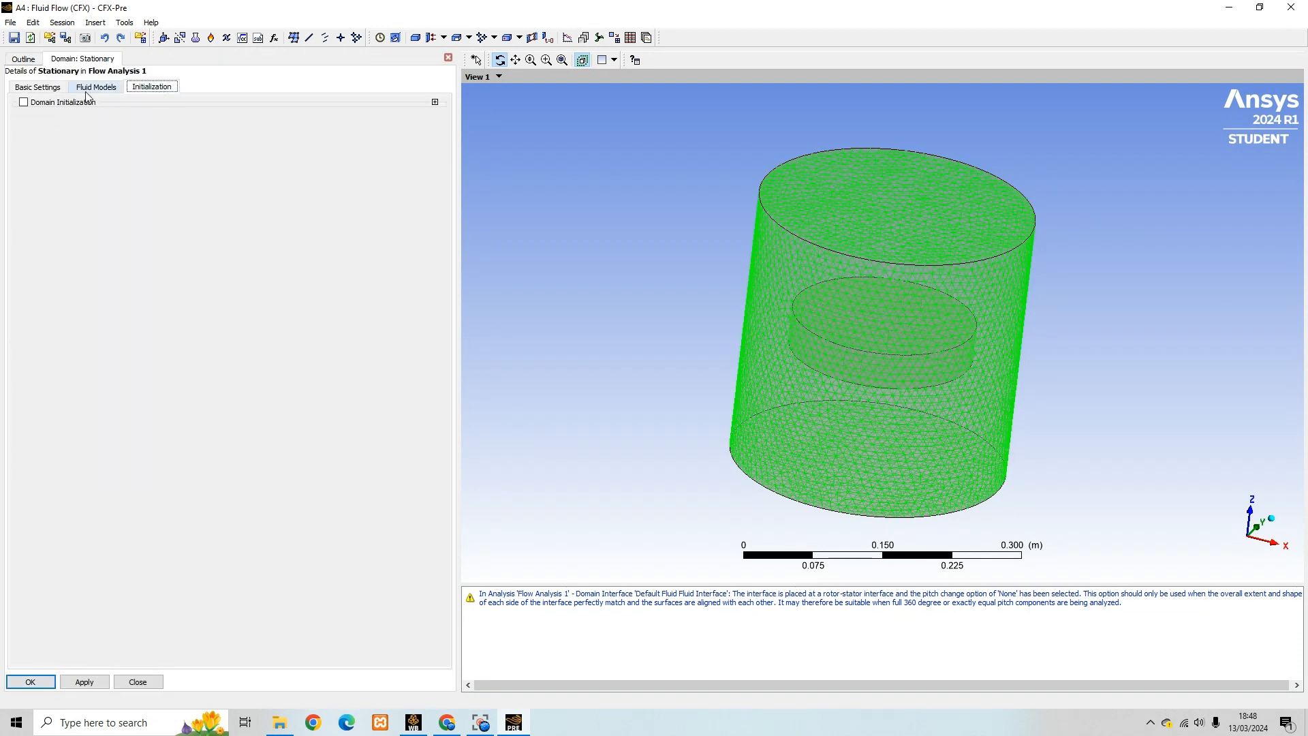
pyautogui.click(24, 102)
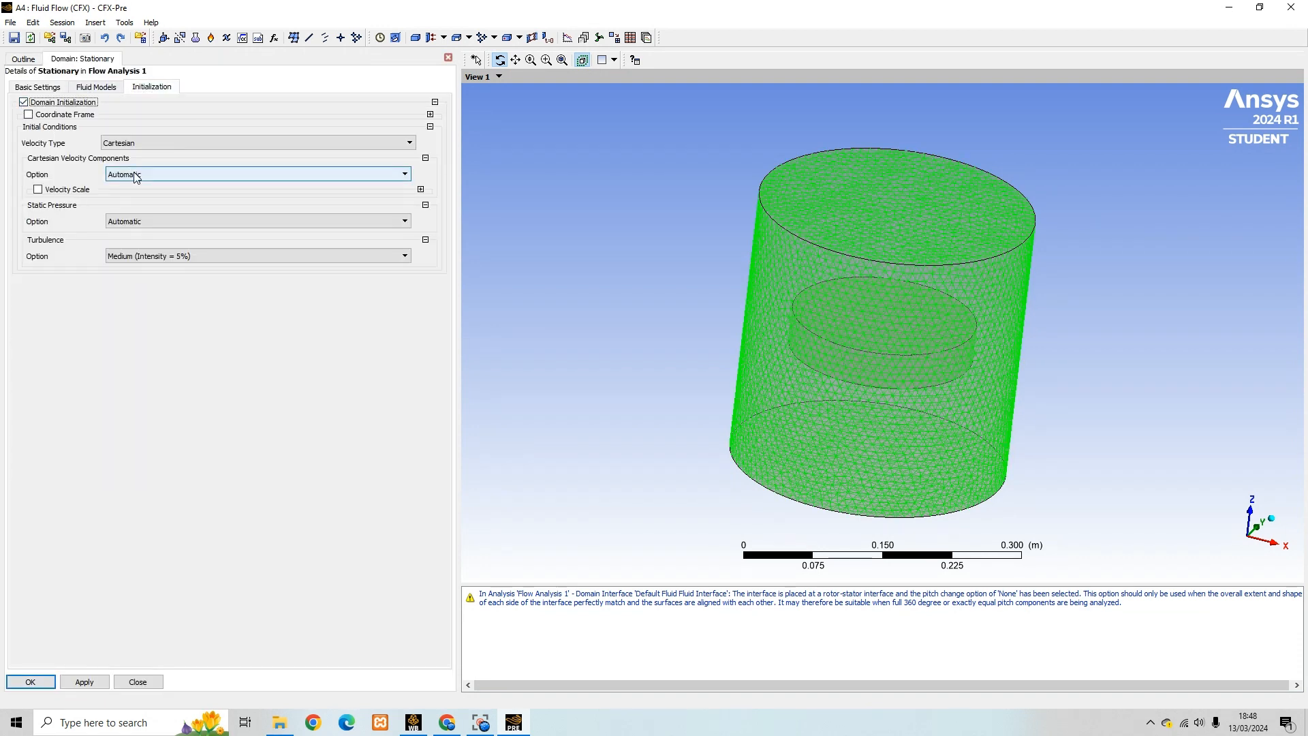
pyautogui.click(136, 175)
pyautogui.click(139, 200)
pyautogui.click(140, 194)
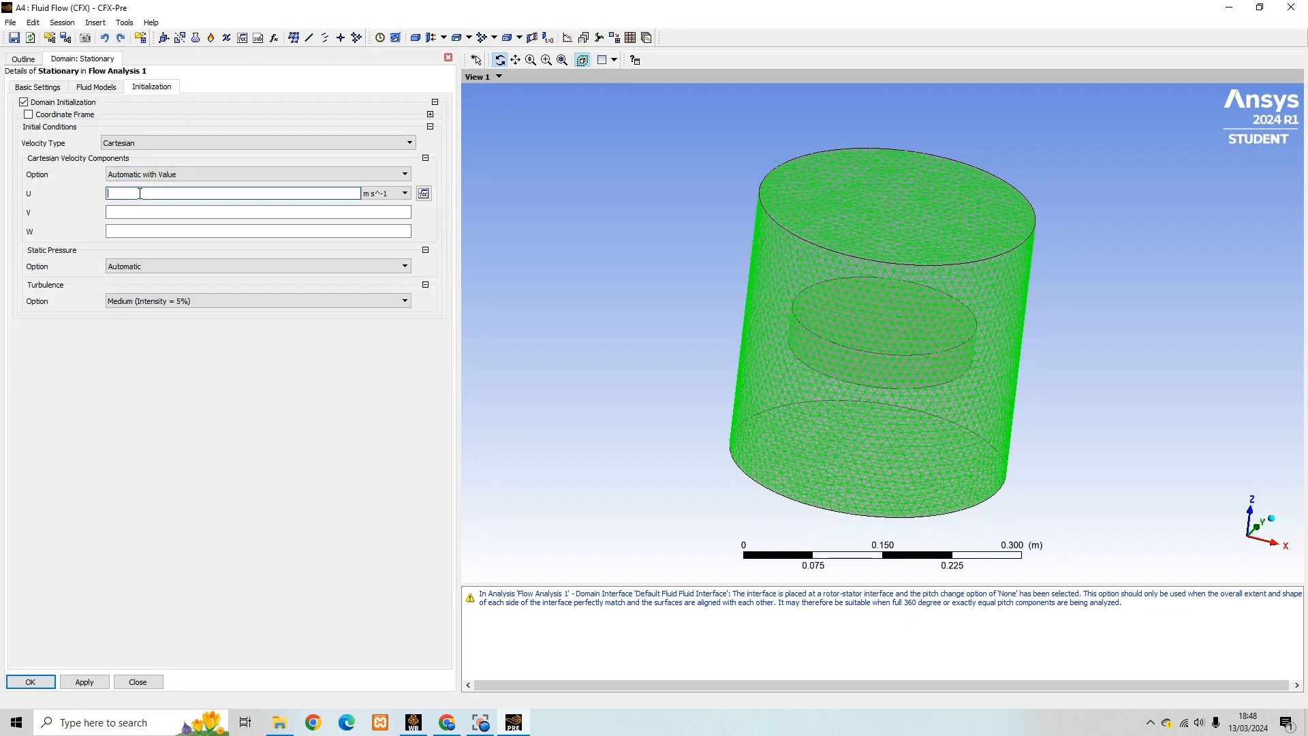
pyautogui.write('0')
pyautogui.press('Tab')
pyautogui.write('0')
pyautogui.press('Tab')
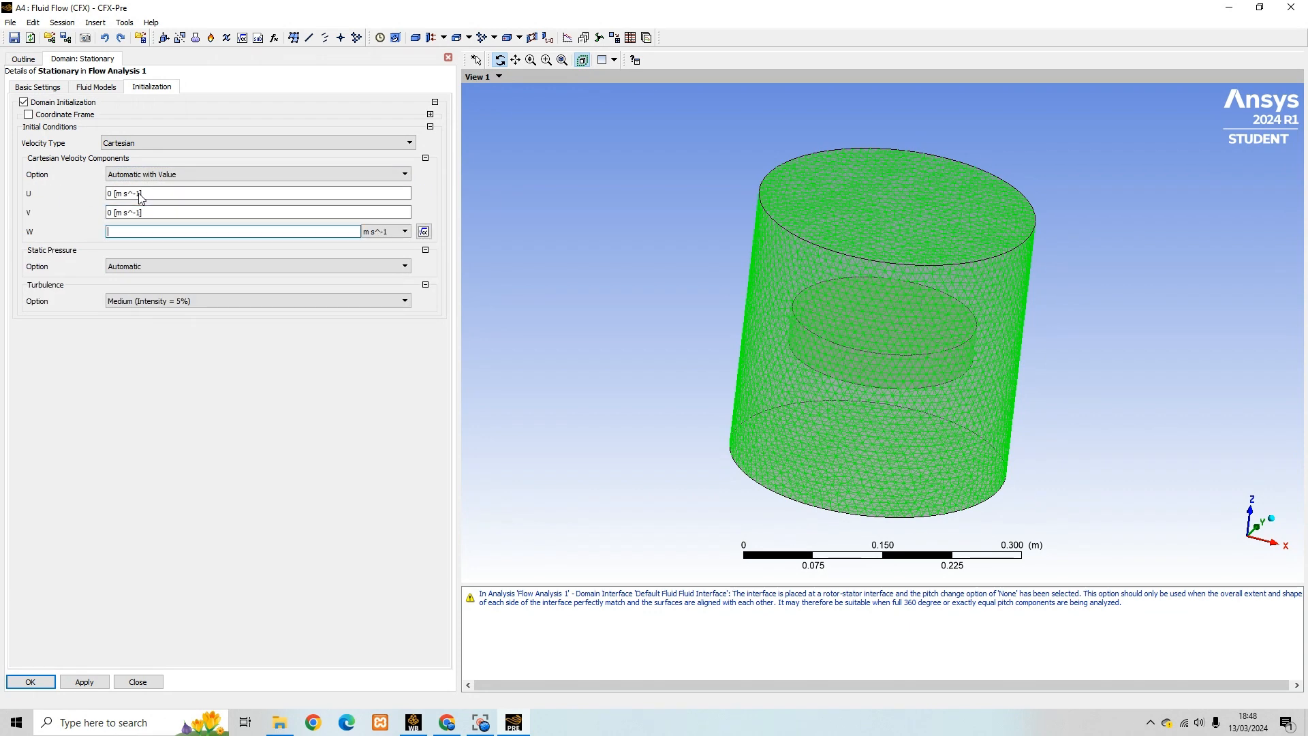
# Set the Stationary domain's initial static pressure to Automatic with Value at 0 Pa and its turbulence to Low (Intensity = 1%)
pyautogui.click(149, 267)
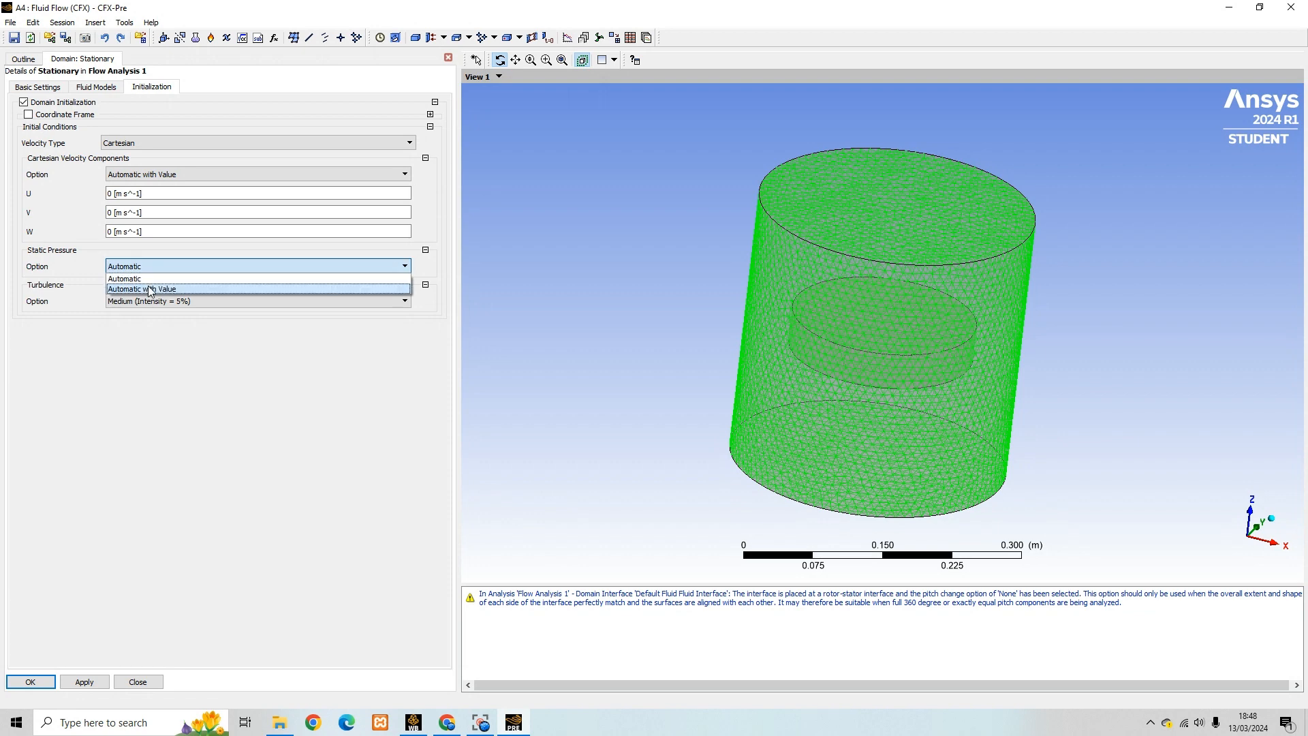
pyautogui.click(153, 285)
pyautogui.click(156, 286)
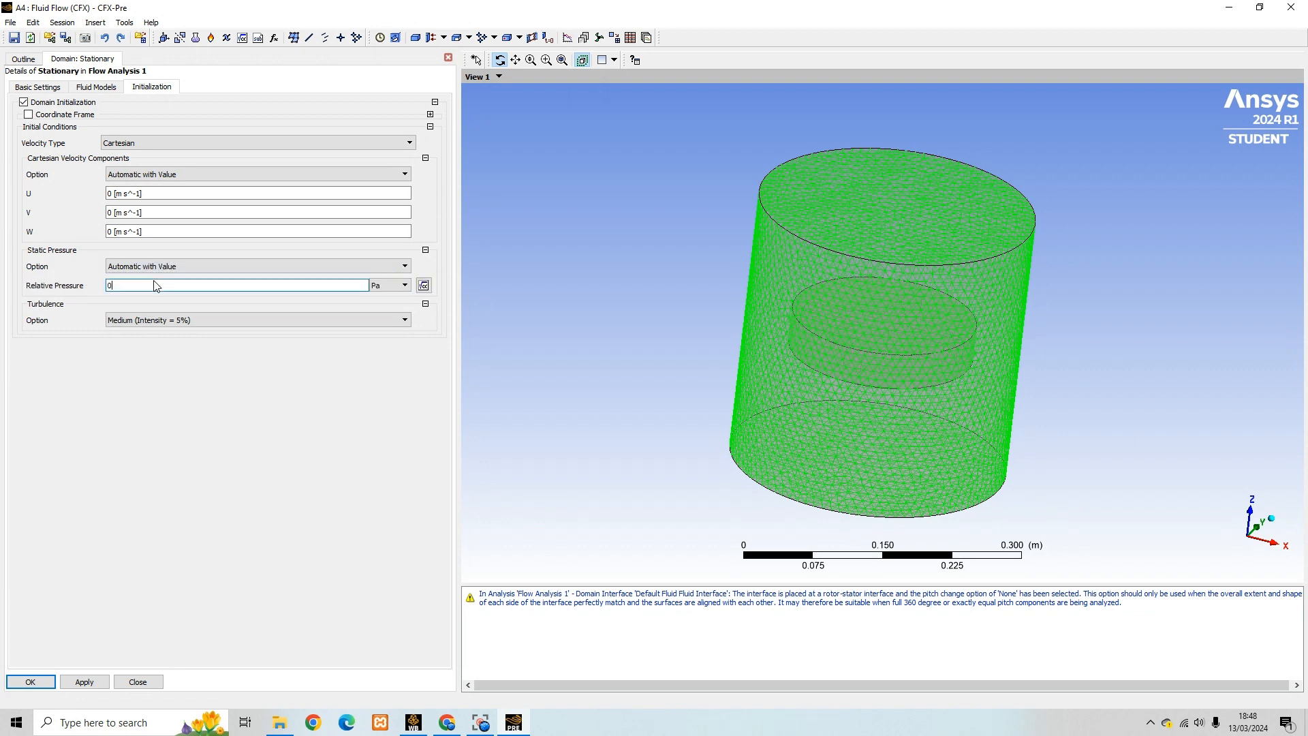
pyautogui.write('0')
pyautogui.click(168, 320)
pyautogui.click(146, 333)
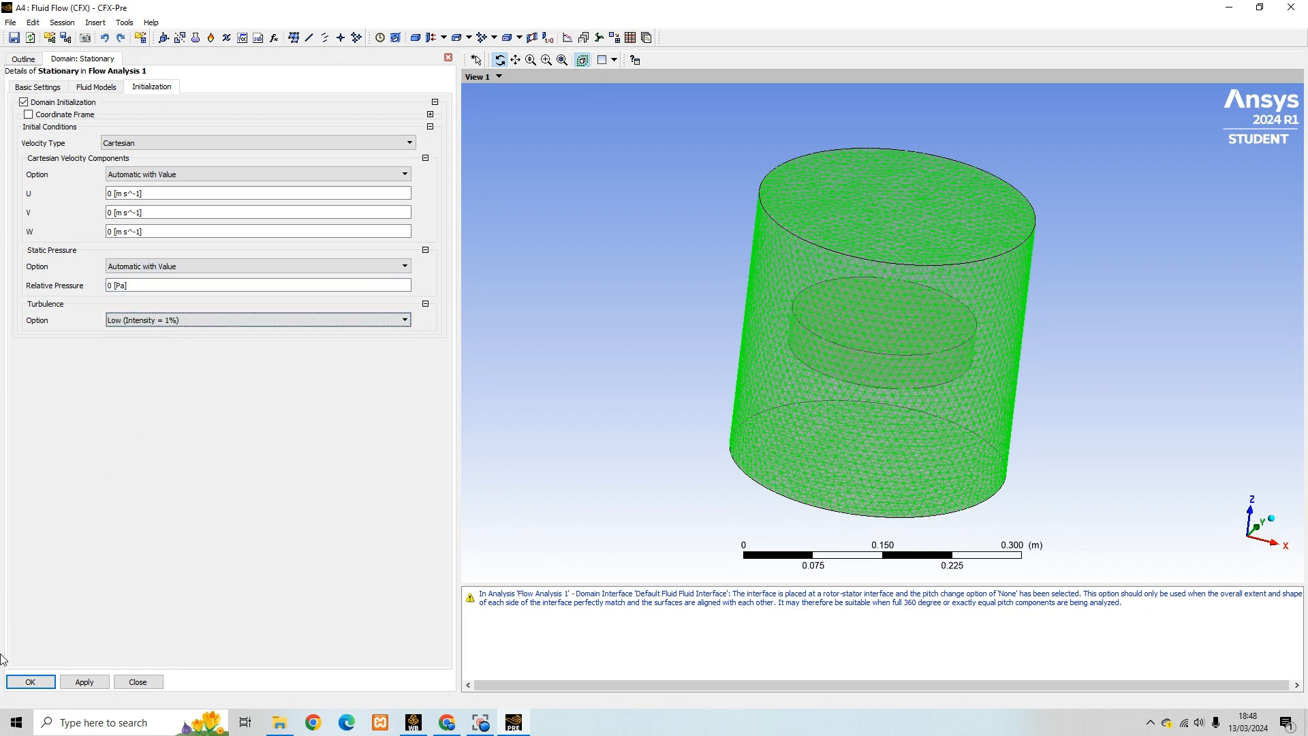
# Accept the Stationary domain's initialization, save the setup and return to Workbench
pyautogui.click(31, 681)
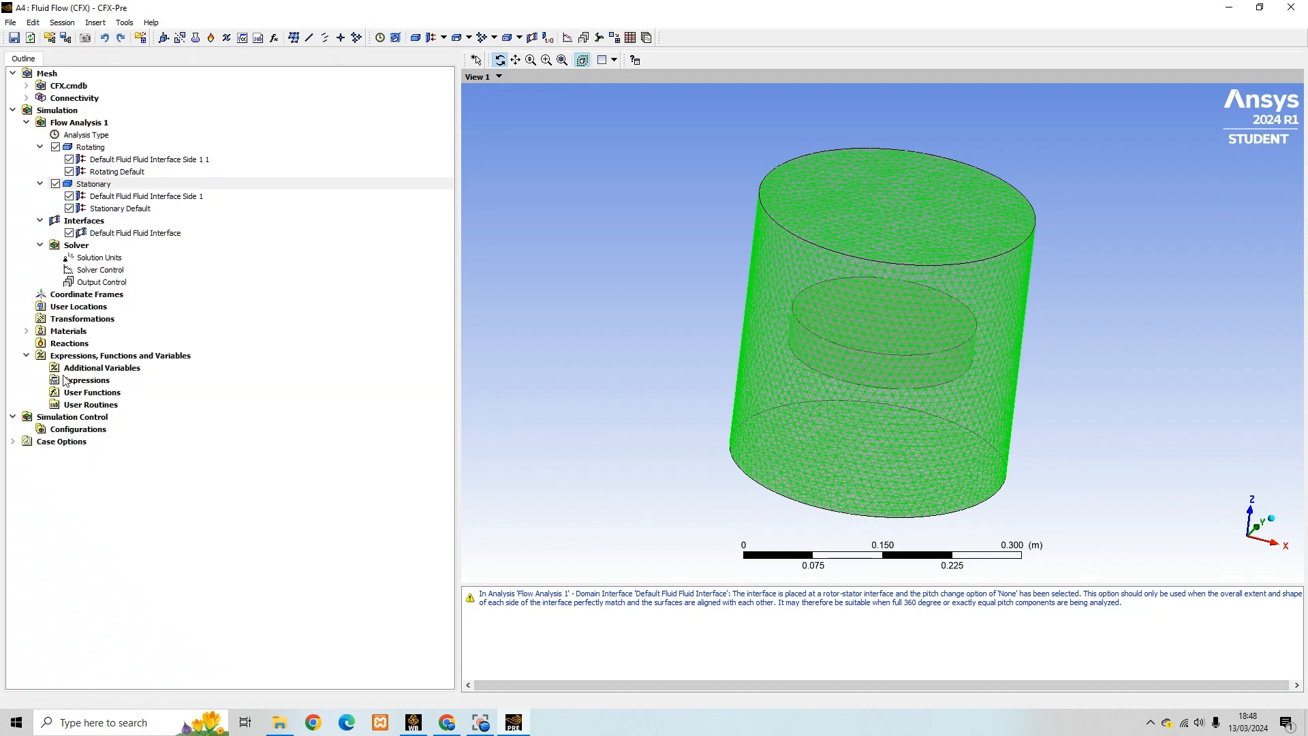
pyautogui.click(13, 37)
pyautogui.click(85, 148)
pyautogui.click(1288, 7)
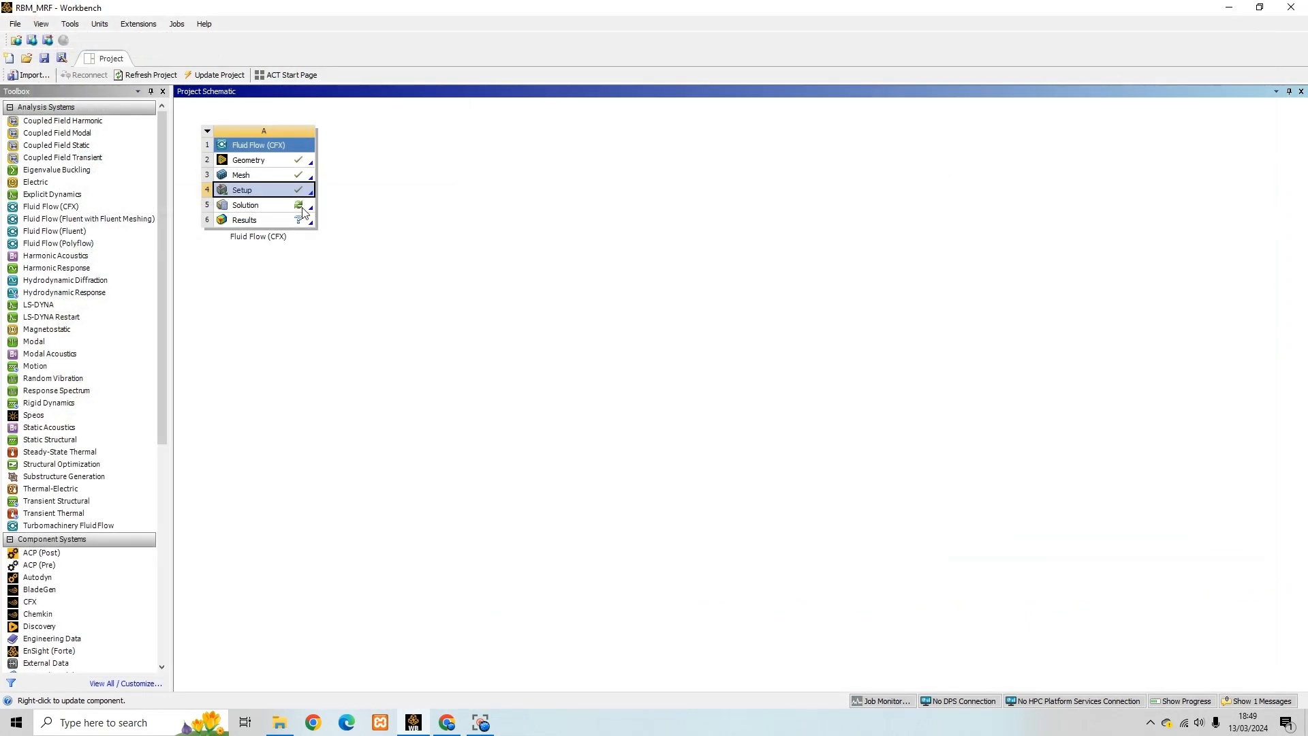
# Open the solution in CFX-Solver Manager and add a plot monitor for the Normal Moment on Rotating Default (Z)
pyautogui.click(285, 208)
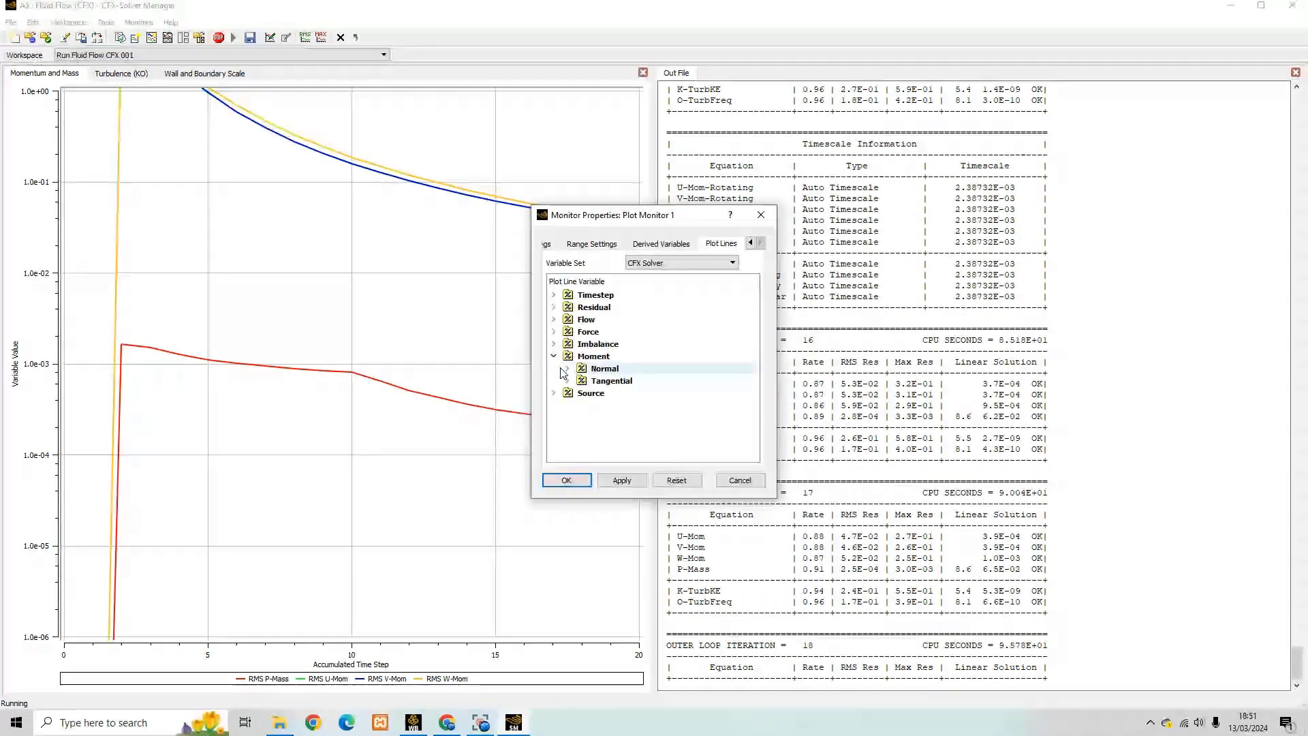
pyautogui.click(566, 370)
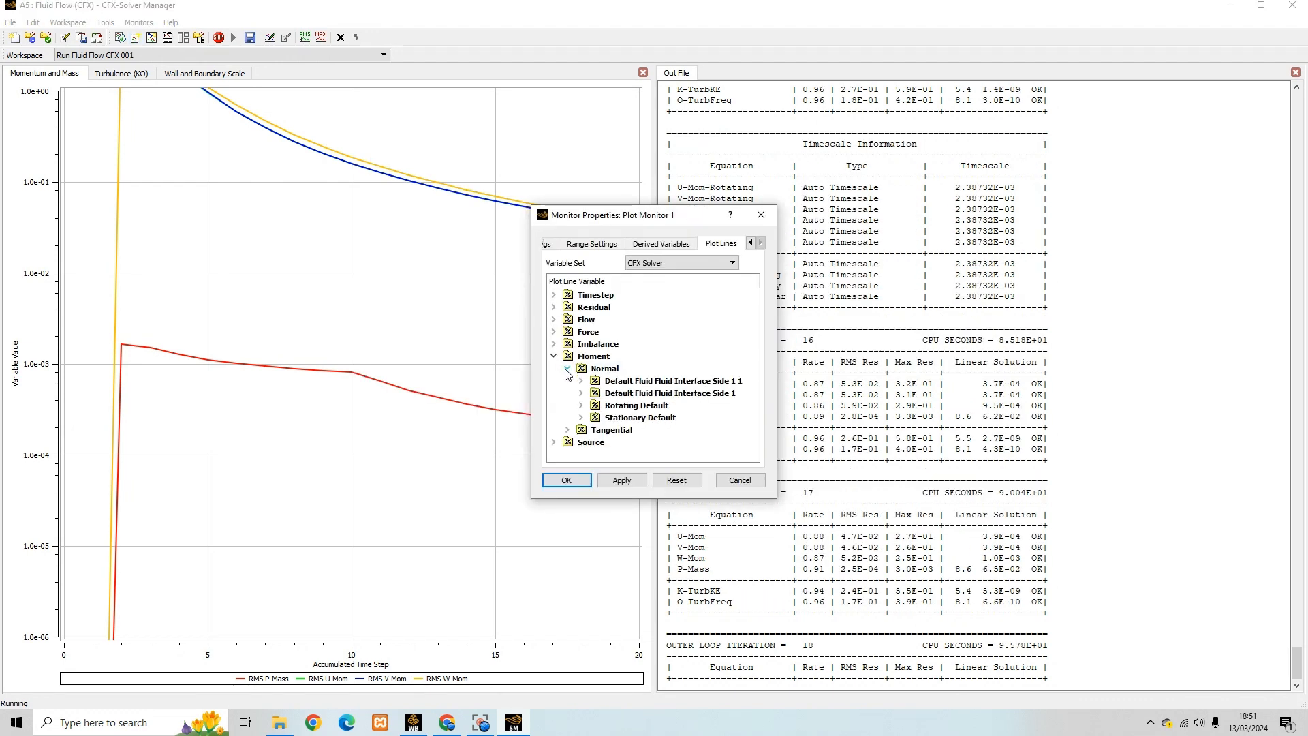
pyautogui.click(580, 406)
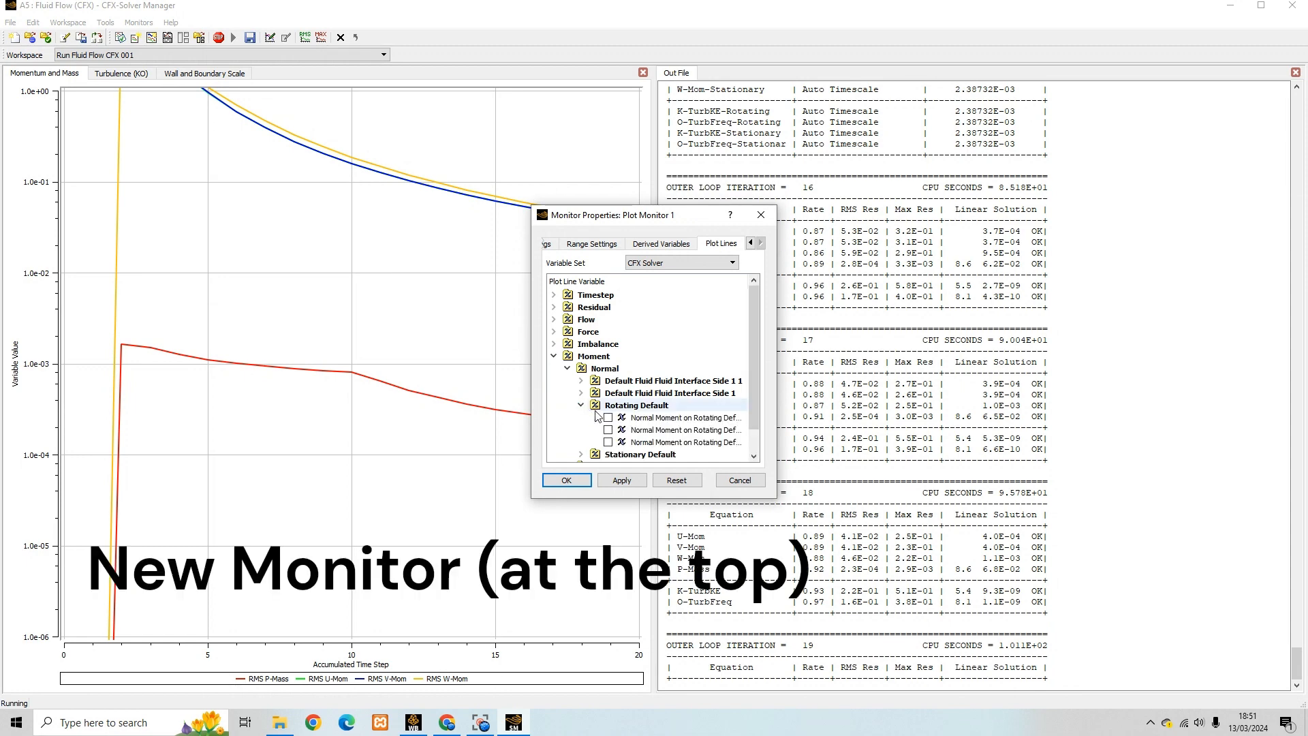
pyautogui.click(608, 442)
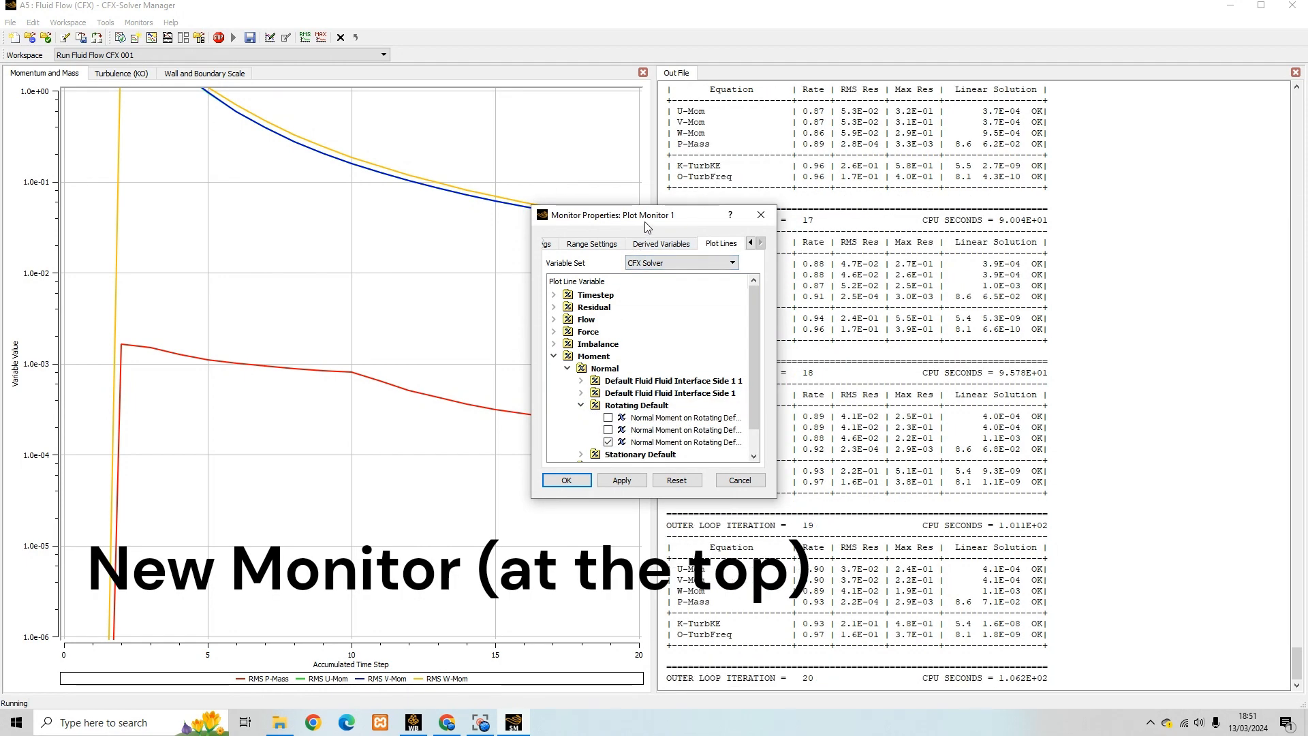
pyautogui.moveTo(644, 220); pyautogui.dragTo(395, 133)
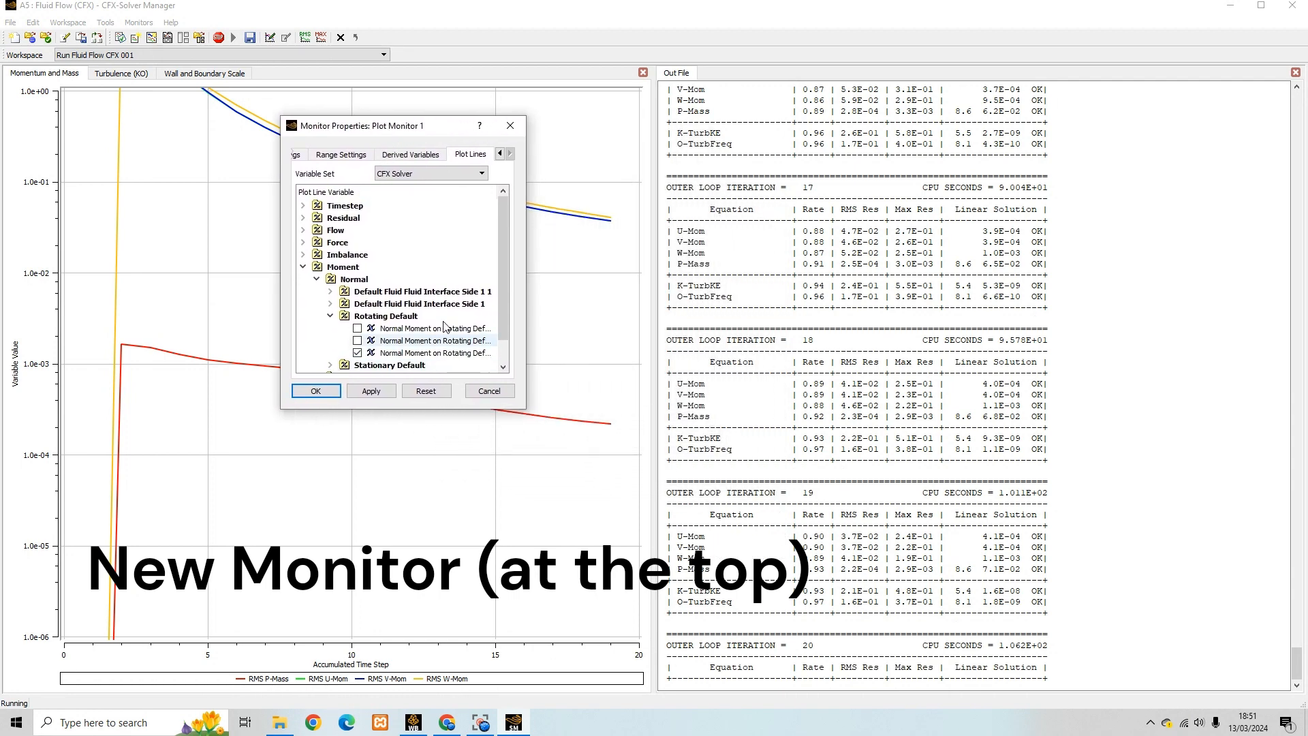
pyautogui.click(368, 392)
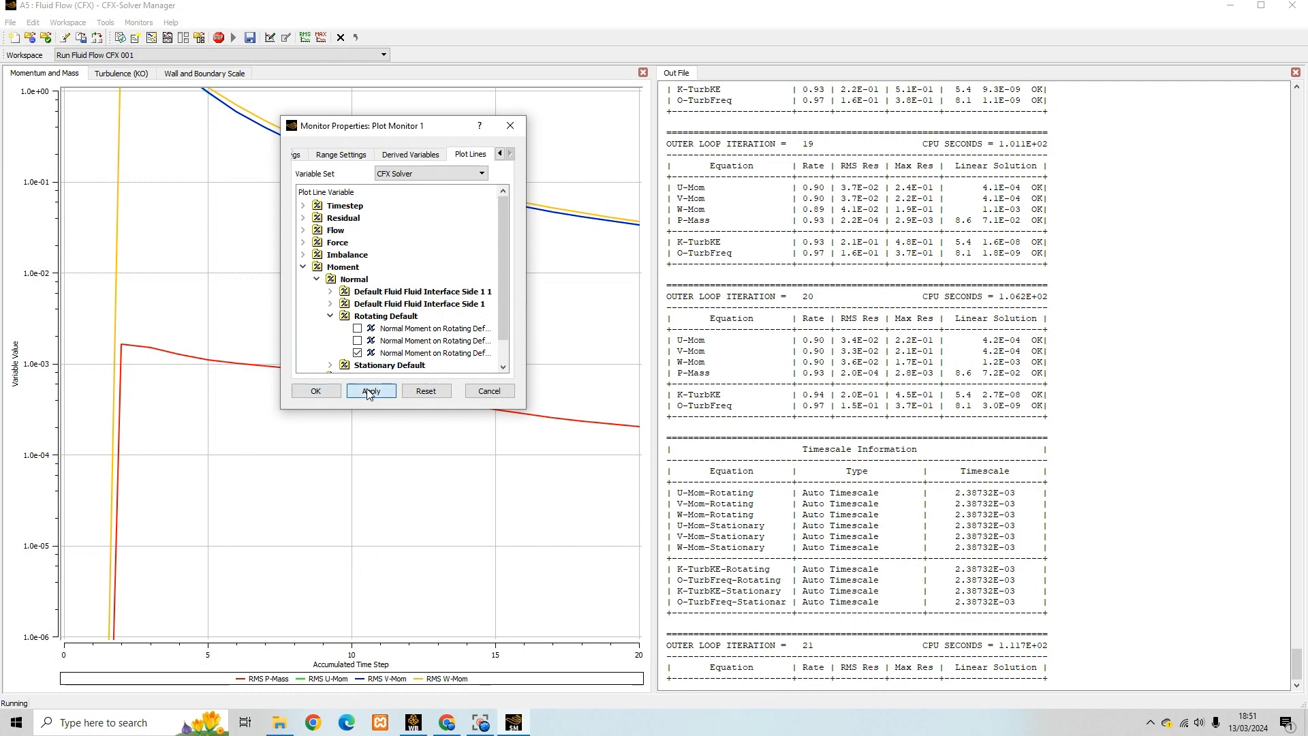
pyautogui.click(330, 392)
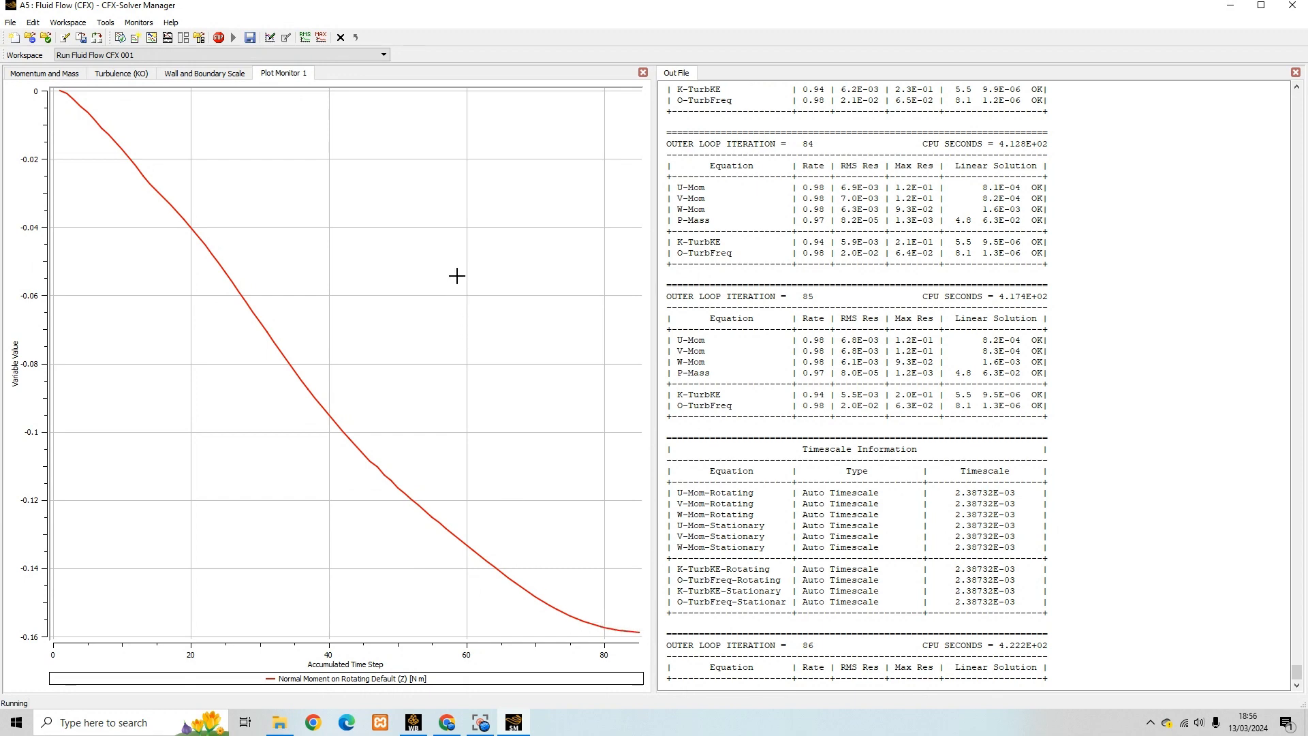
# Examine the Momentum and Mass, Turbulence (KO), Wall and Boundary Scale, and rotor moment plots for convergence during the solver run
pyautogui.click(57, 75)
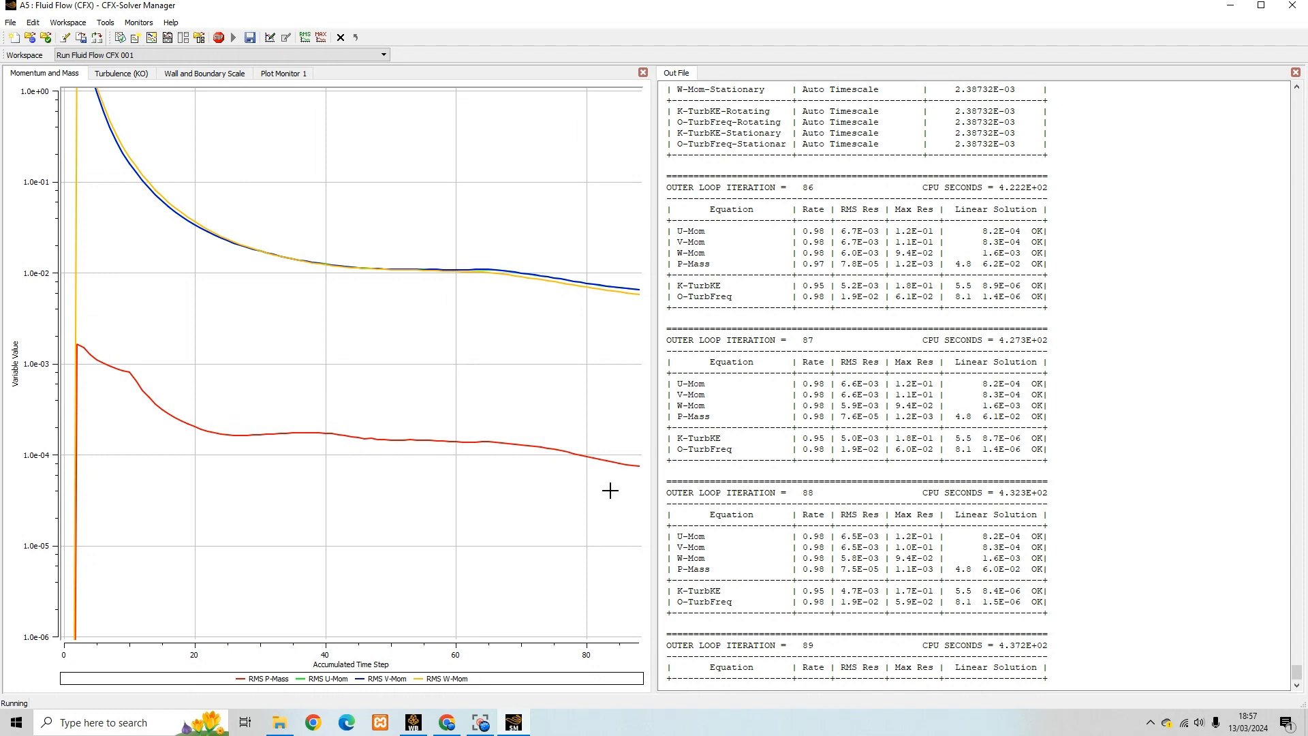
pyautogui.click(288, 74)
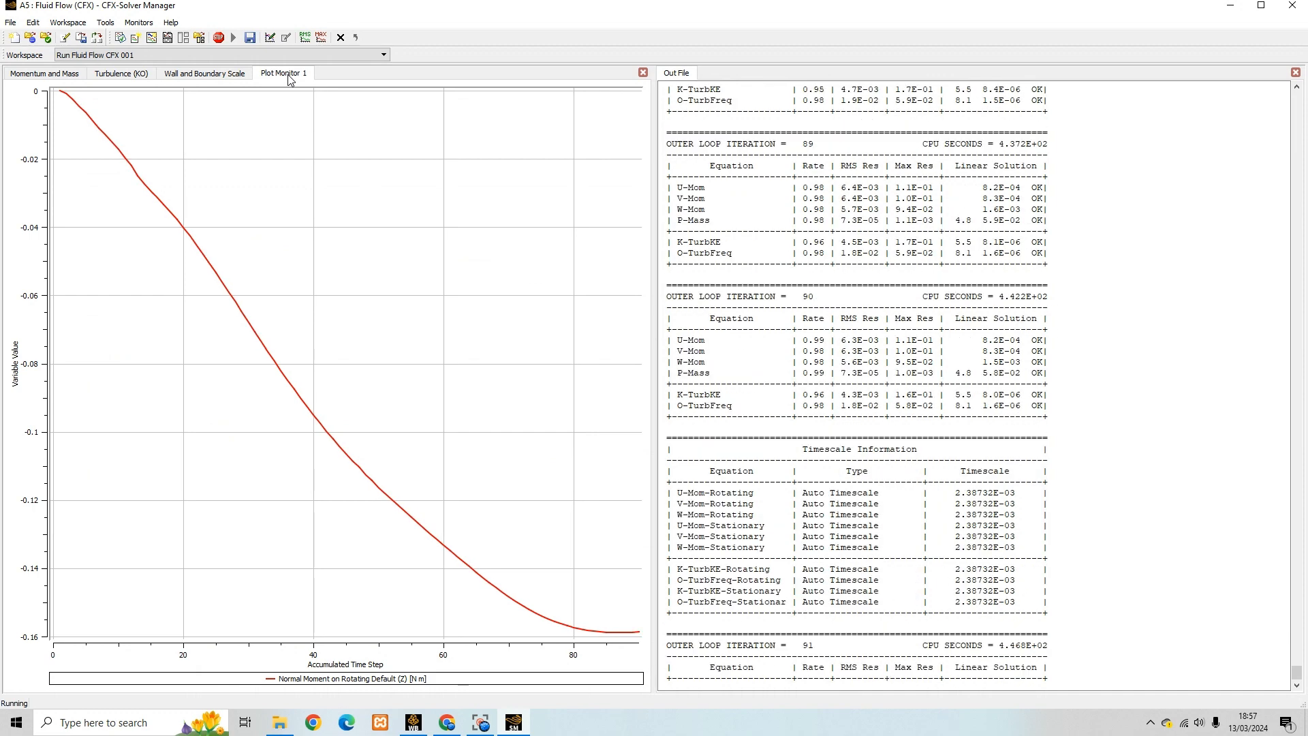
pyautogui.click(205, 74)
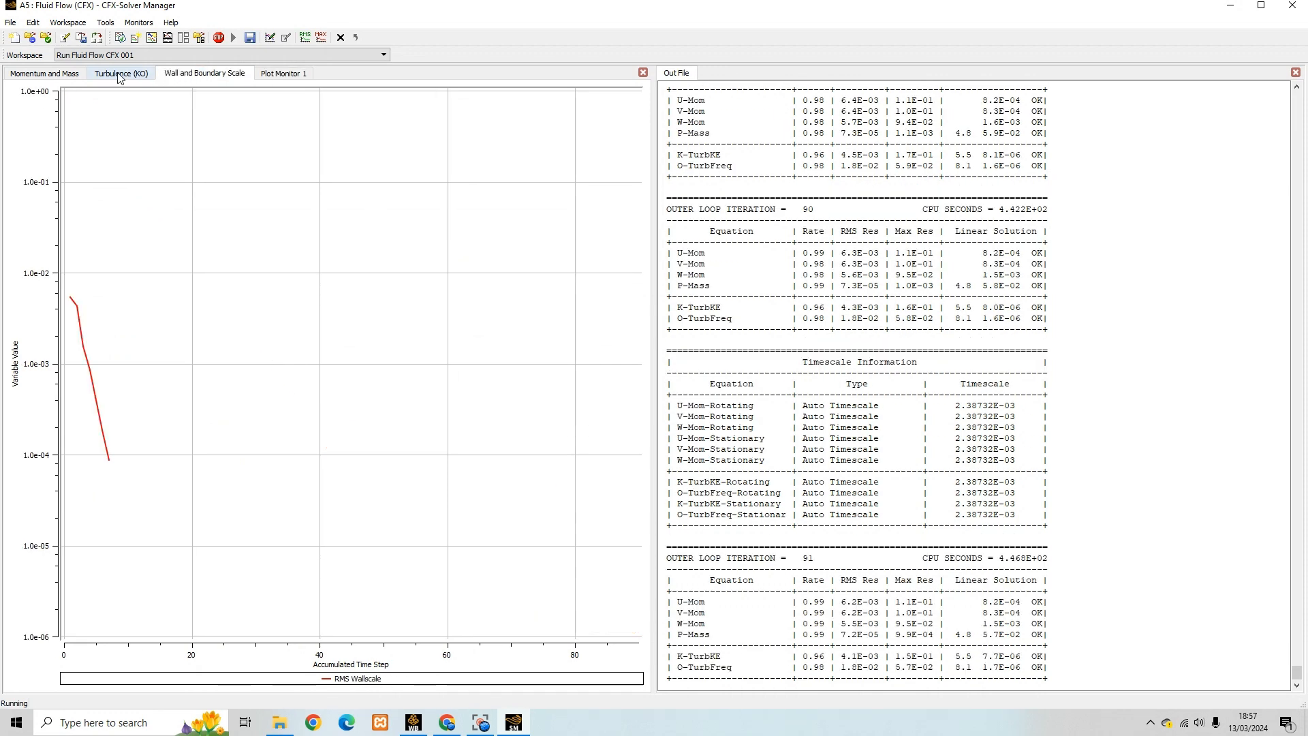
pyautogui.click(119, 74)
pyautogui.click(57, 76)
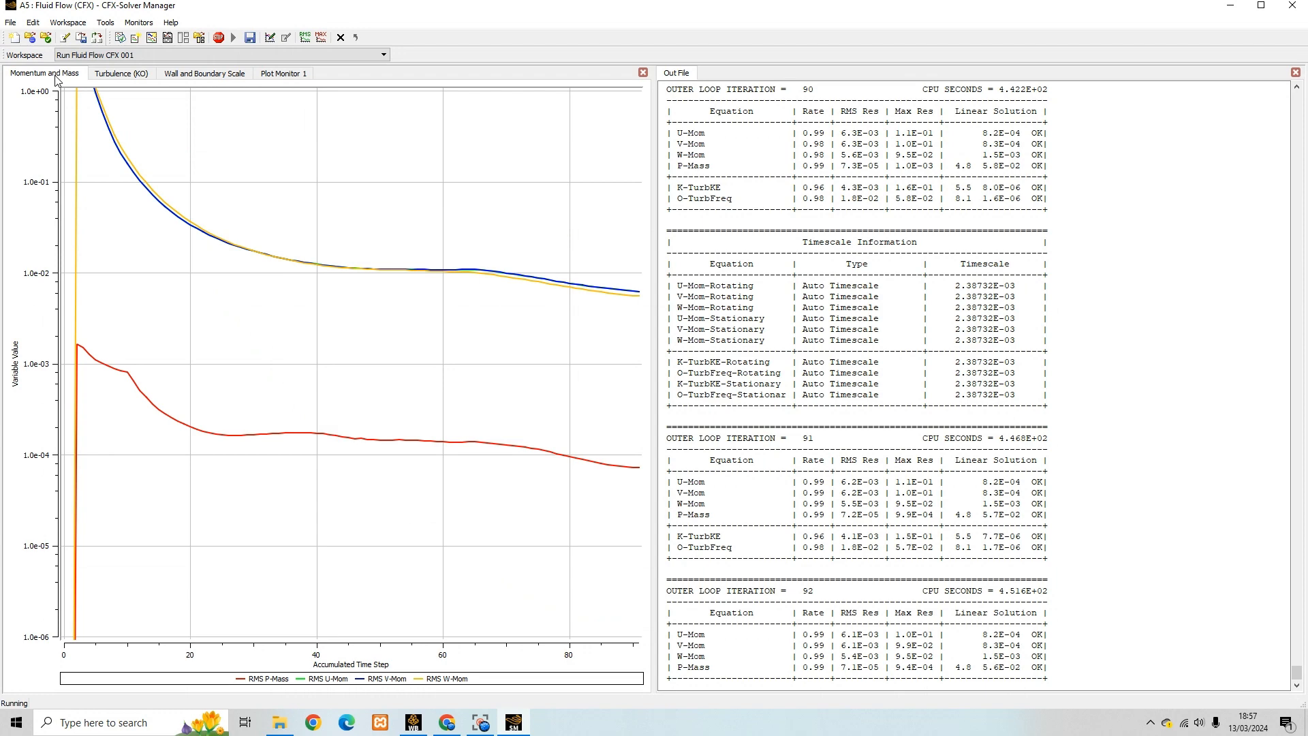
pyautogui.click(102, 79)
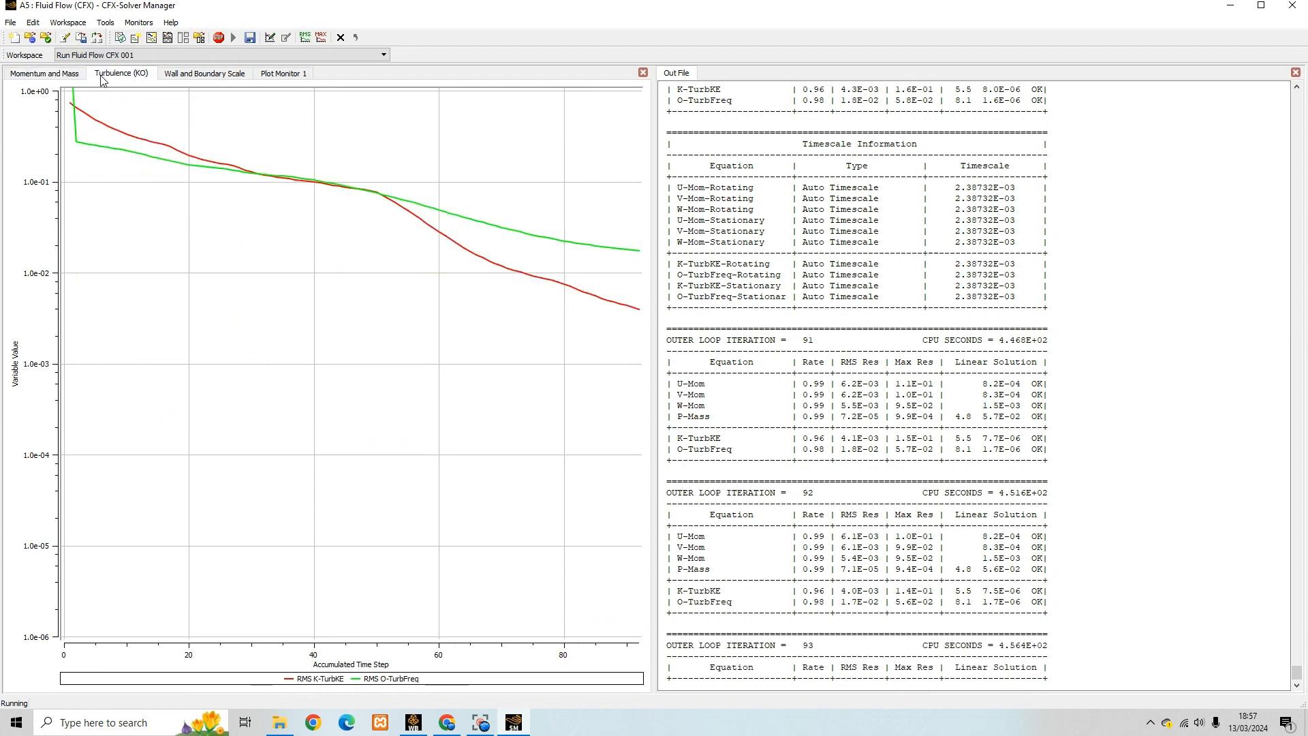
pyautogui.click(198, 79)
pyautogui.click(277, 75)
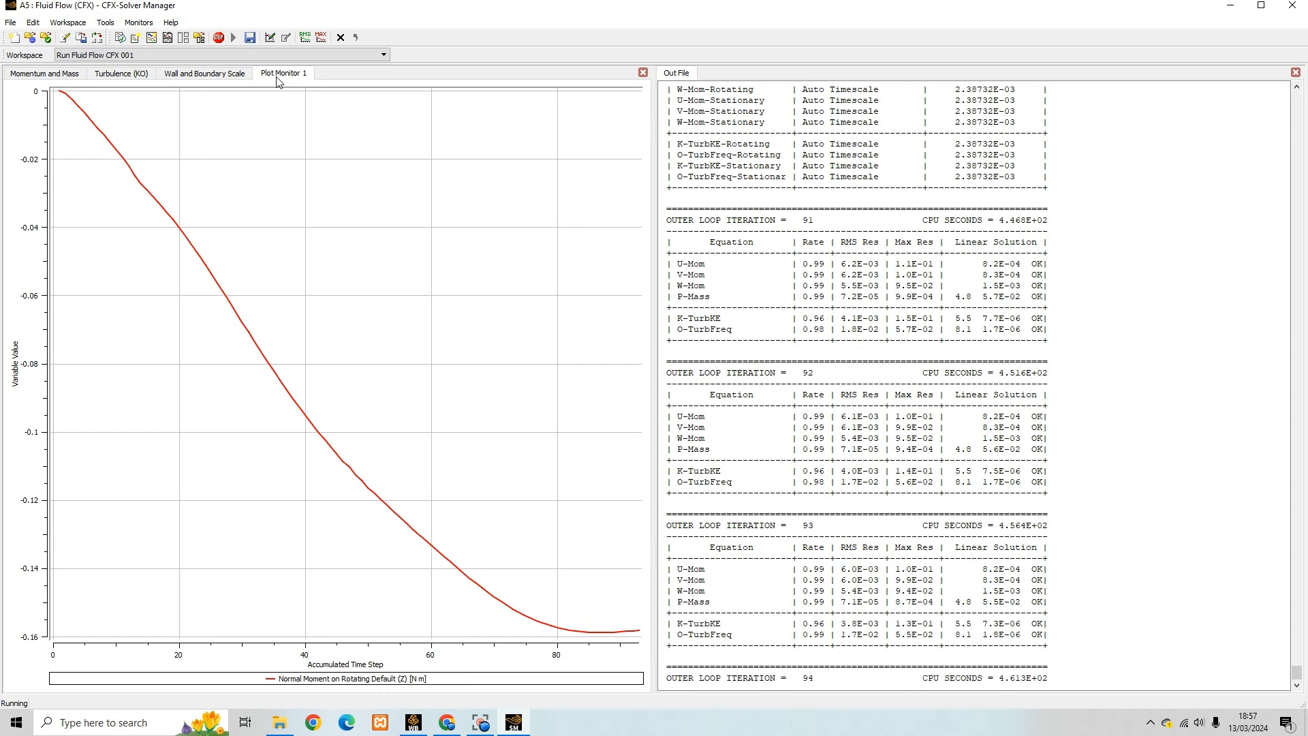
# Stop the current solver run and close CFX-Solver Manager to return to Workbench
pyautogui.click(219, 39)
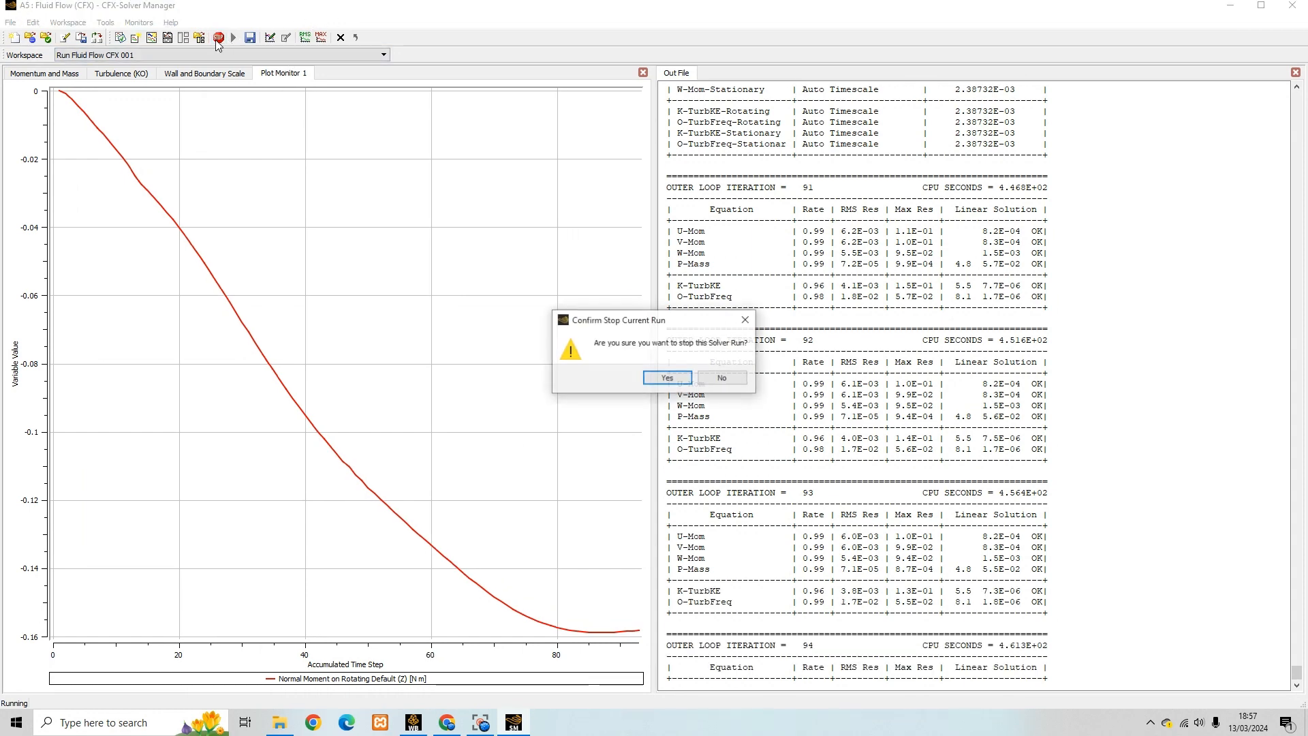
pyautogui.click(667, 378)
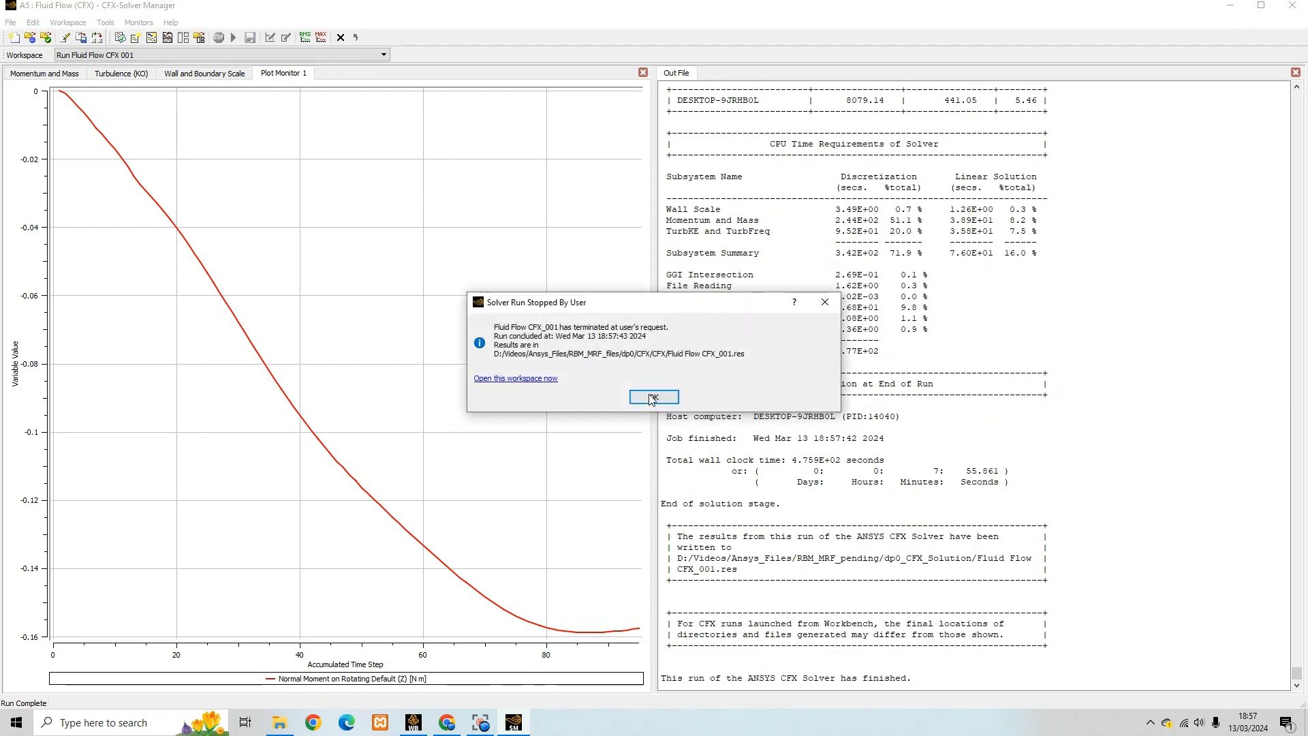
pyautogui.click(651, 397)
pyautogui.click(1292, 5)
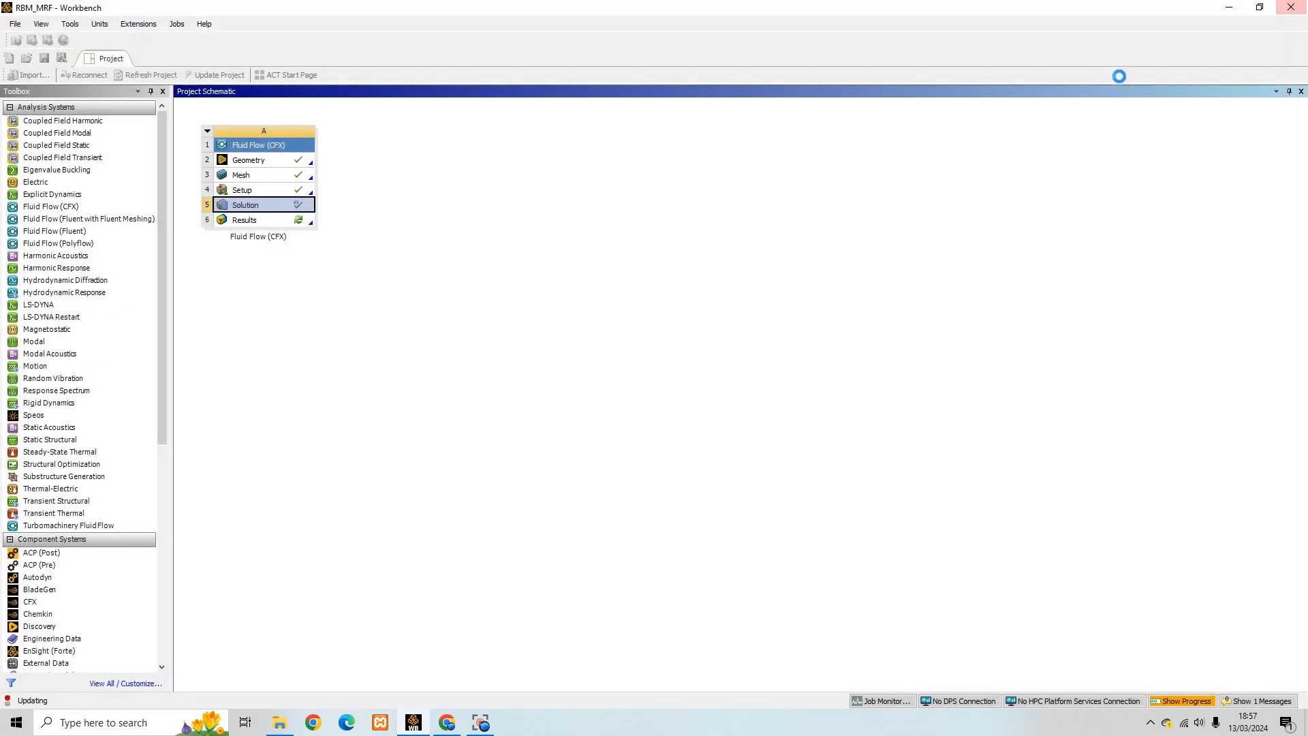
# Open the Fluid Flow (CFX) results in CFD-Post
pyautogui.rightClick(276, 218)
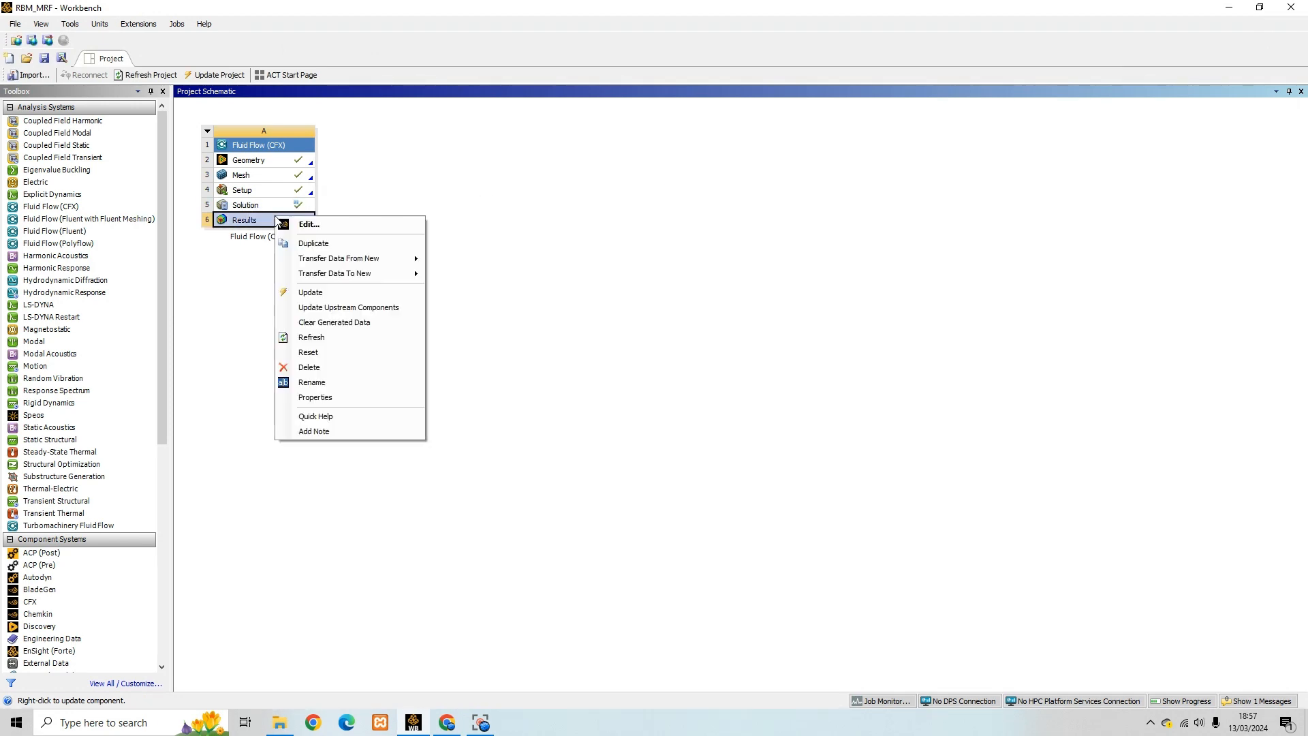
pyautogui.click(308, 224)
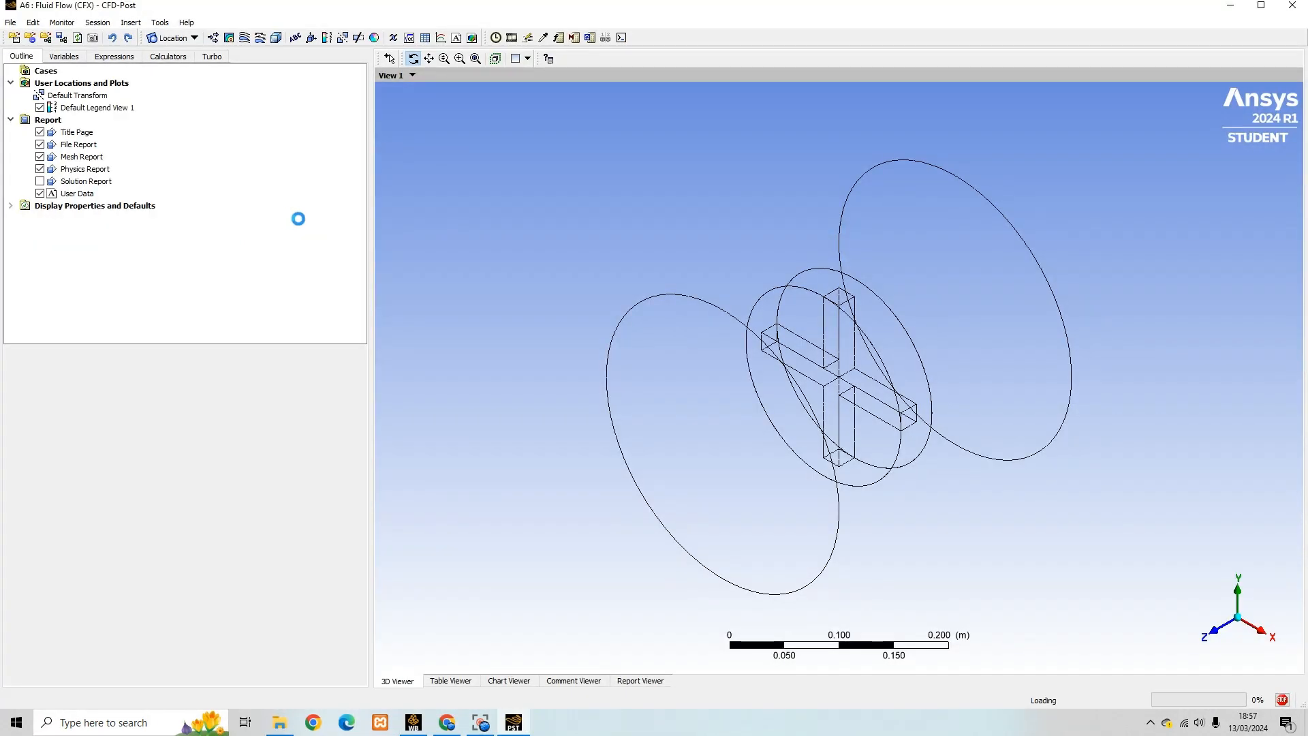
pyautogui.moveTo(552, 436); pyautogui.dragTo(641, 265)
pyautogui.moveTo(572, 374); pyautogui.dragTo(640, 535)
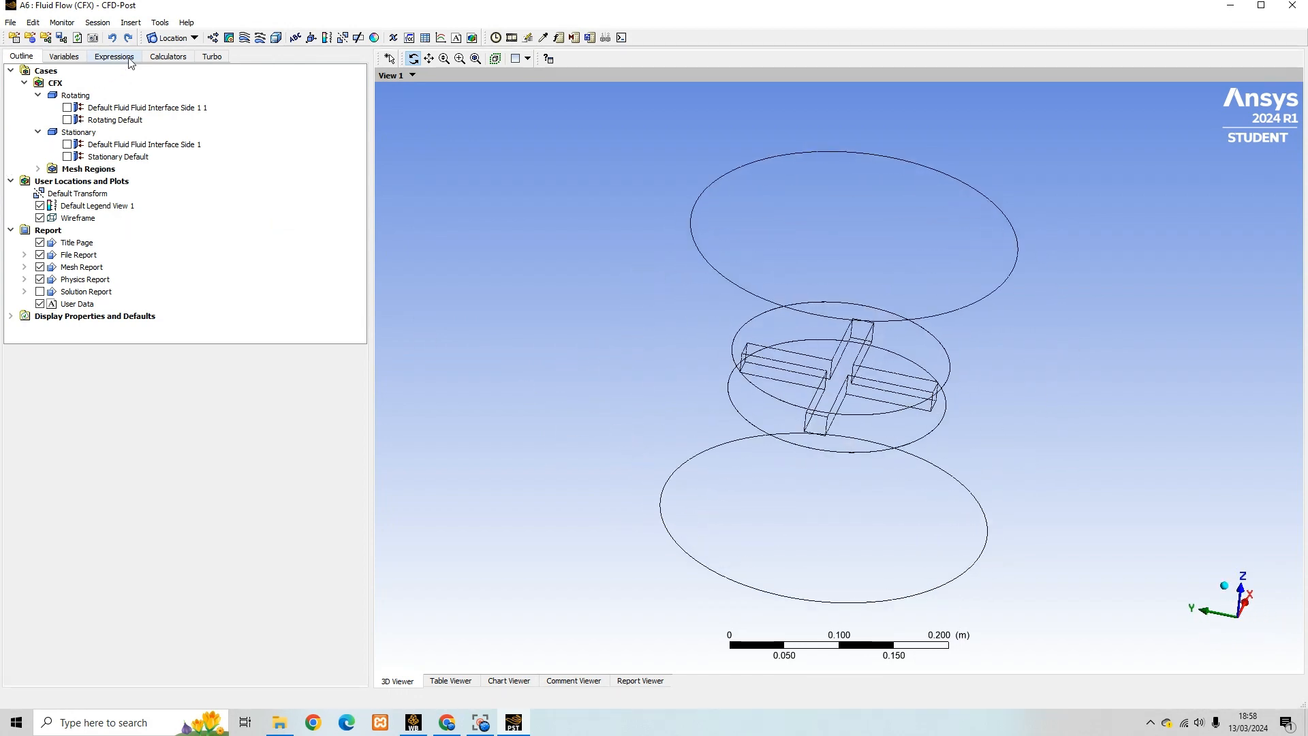
# Create Plane 1 as a ZX Plane slice at Y = 0.0 m through all domains
pyautogui.click(195, 39)
pyautogui.click(204, 96)
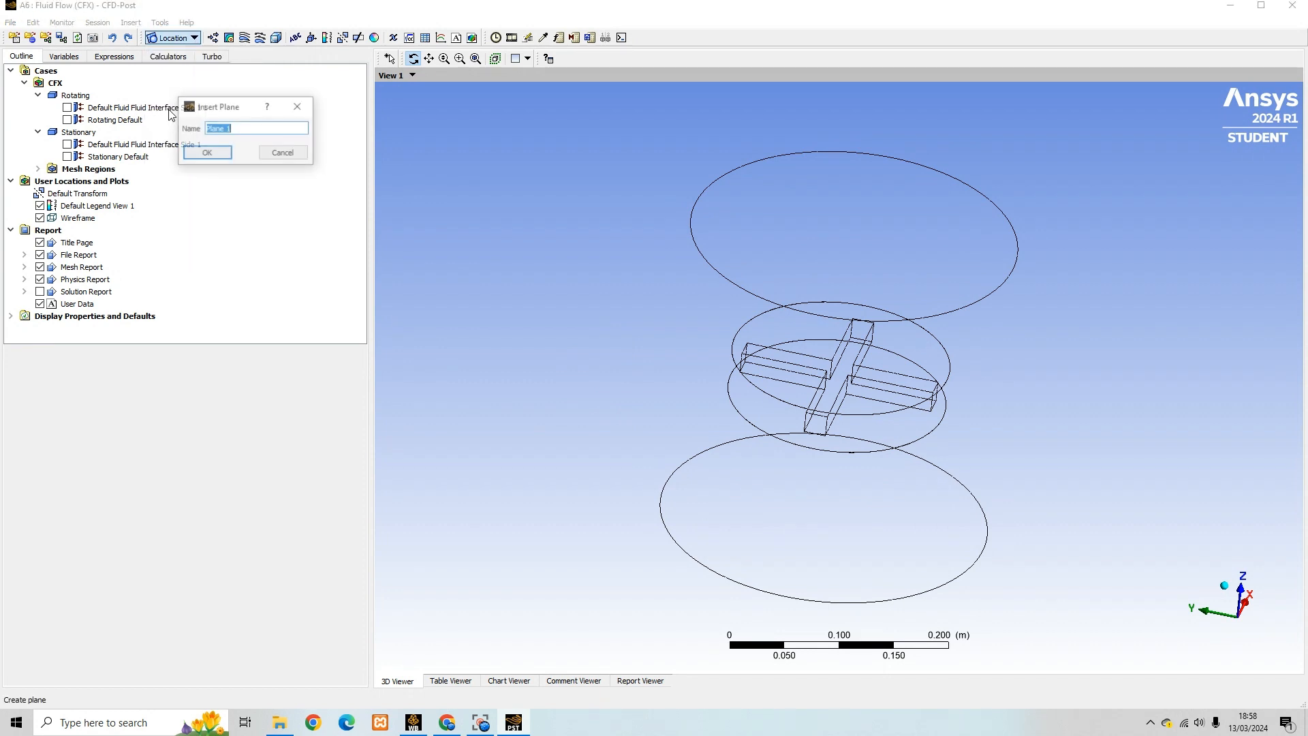
pyautogui.click(208, 153)
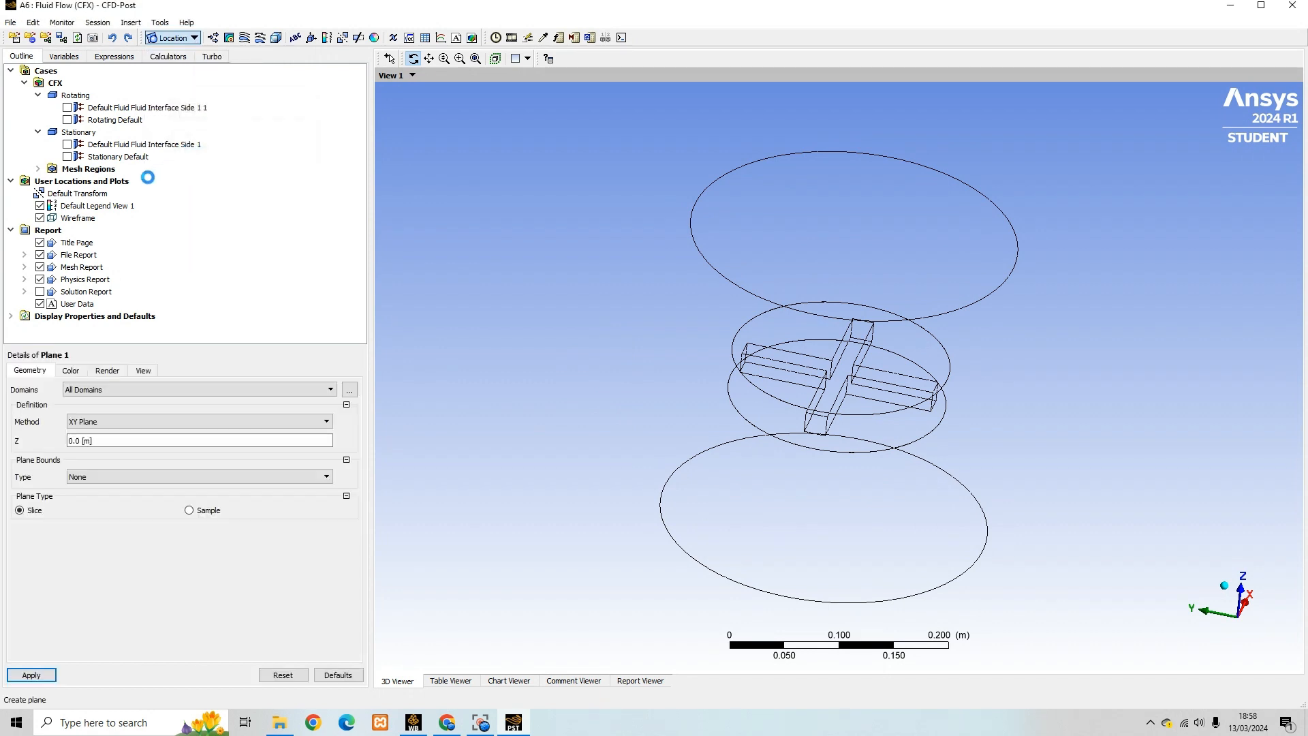
pyautogui.click(104, 425)
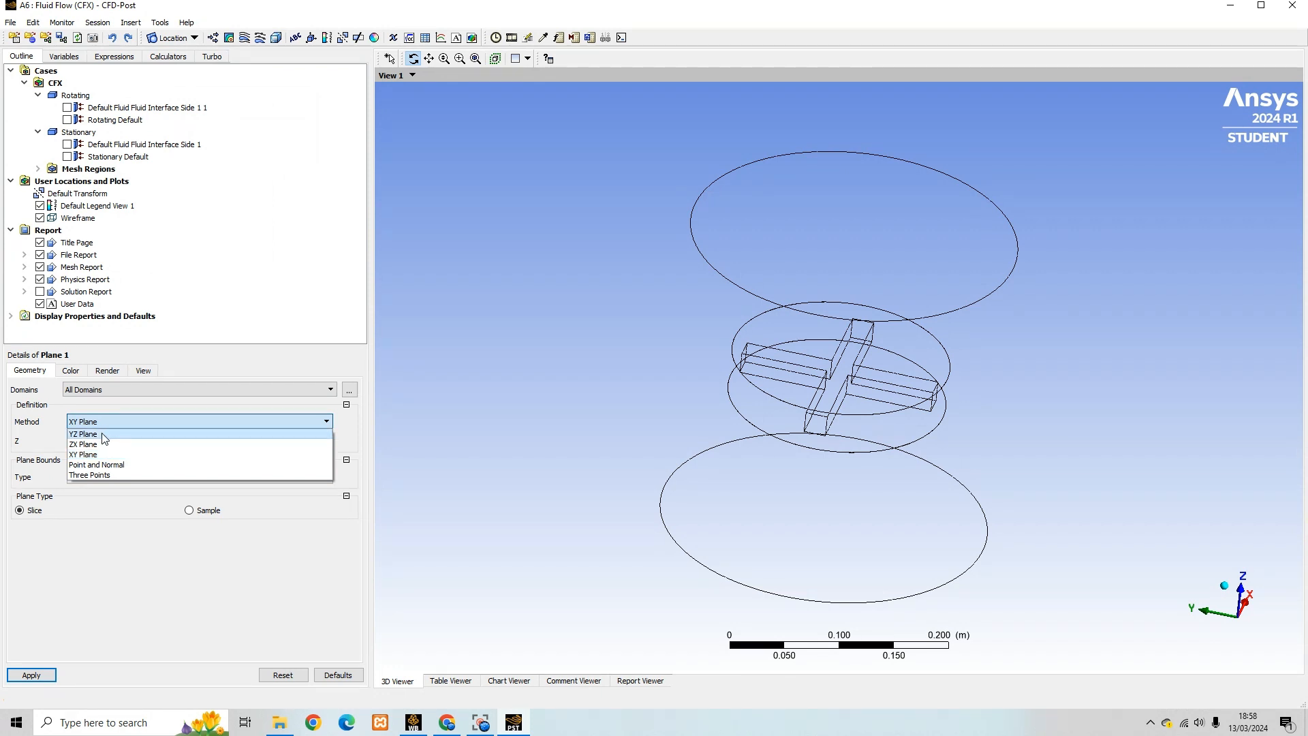
pyautogui.click(101, 444)
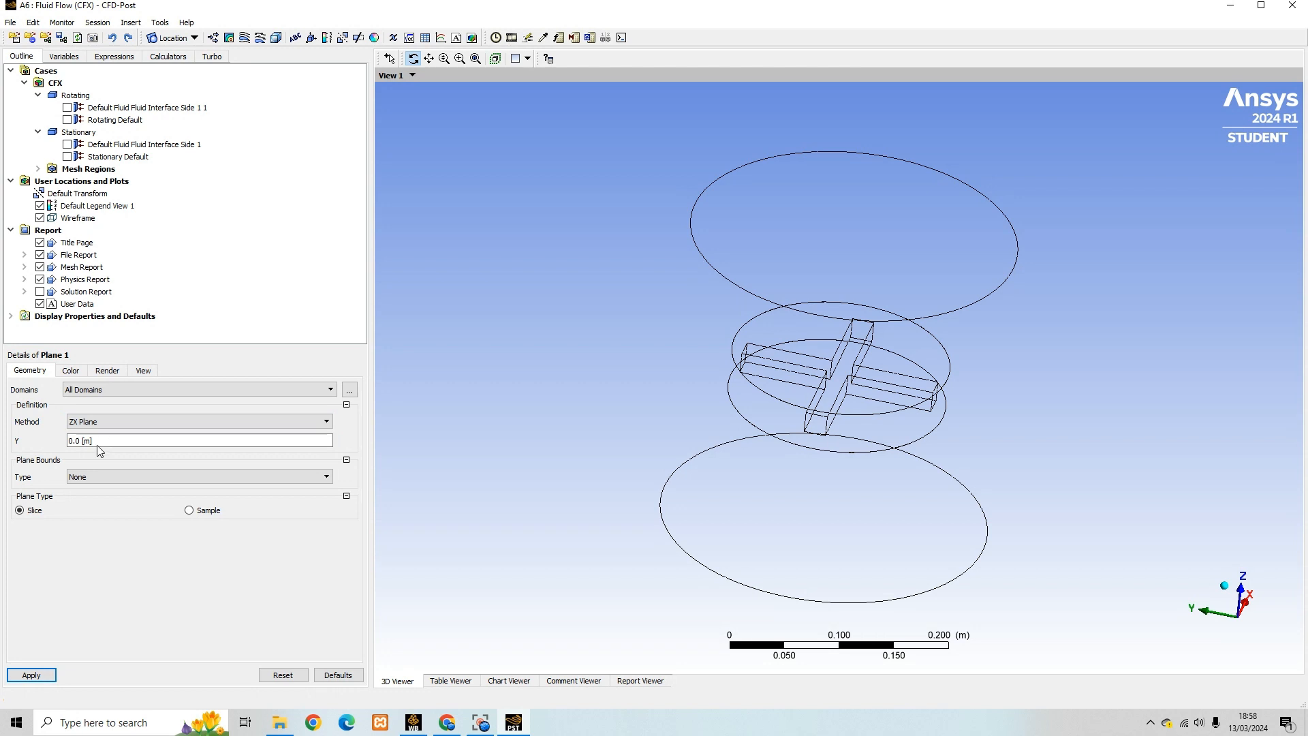
pyautogui.click(40, 676)
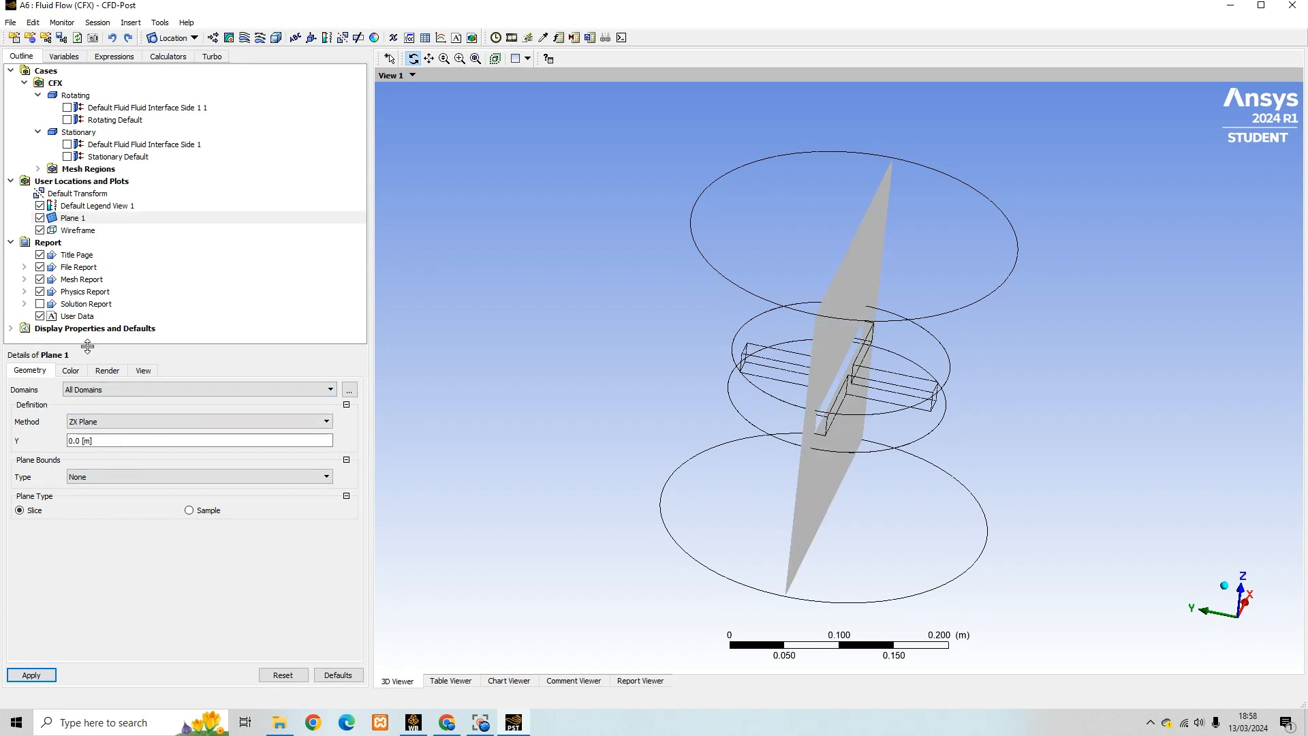
# Set Plane 1's color mode to Variable and choose Velocity as the variable
pyautogui.click(75, 373)
pyautogui.click(79, 392)
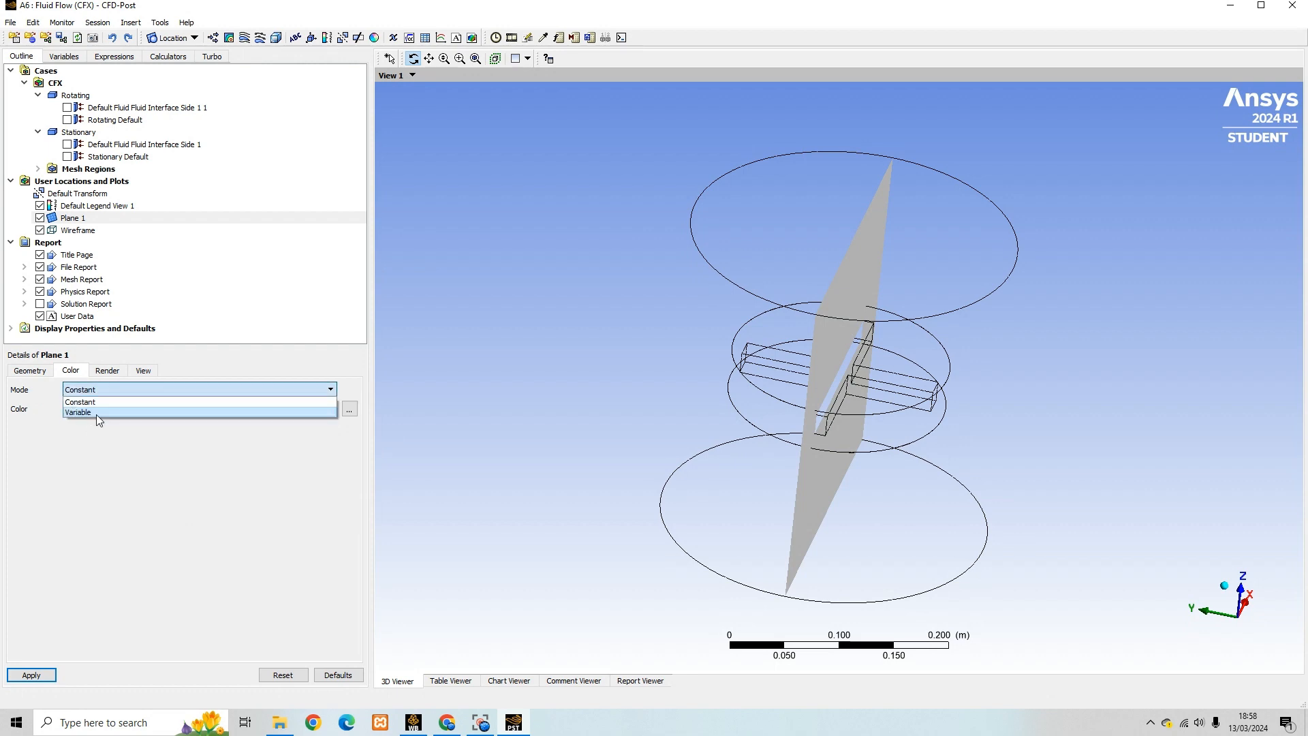
pyautogui.click(166, 414)
pyautogui.click(346, 413)
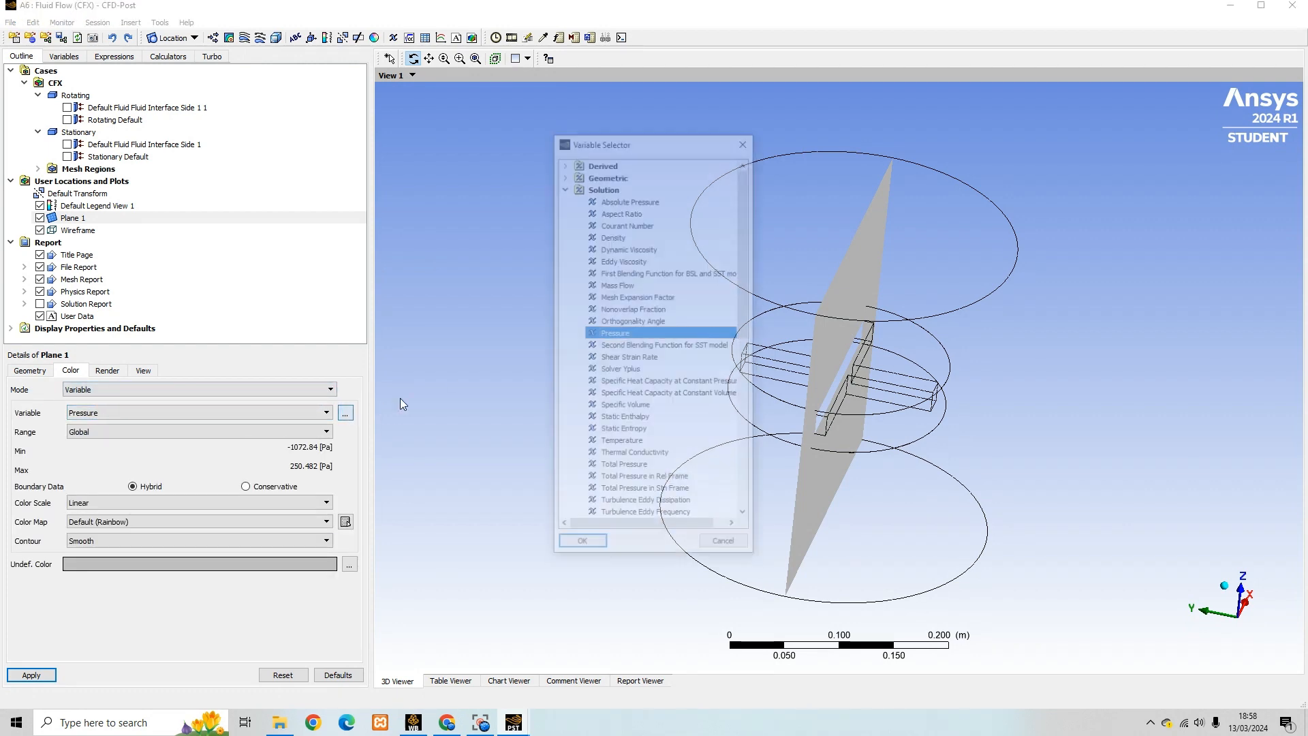
pyautogui.scroll(-9, 671, 396)
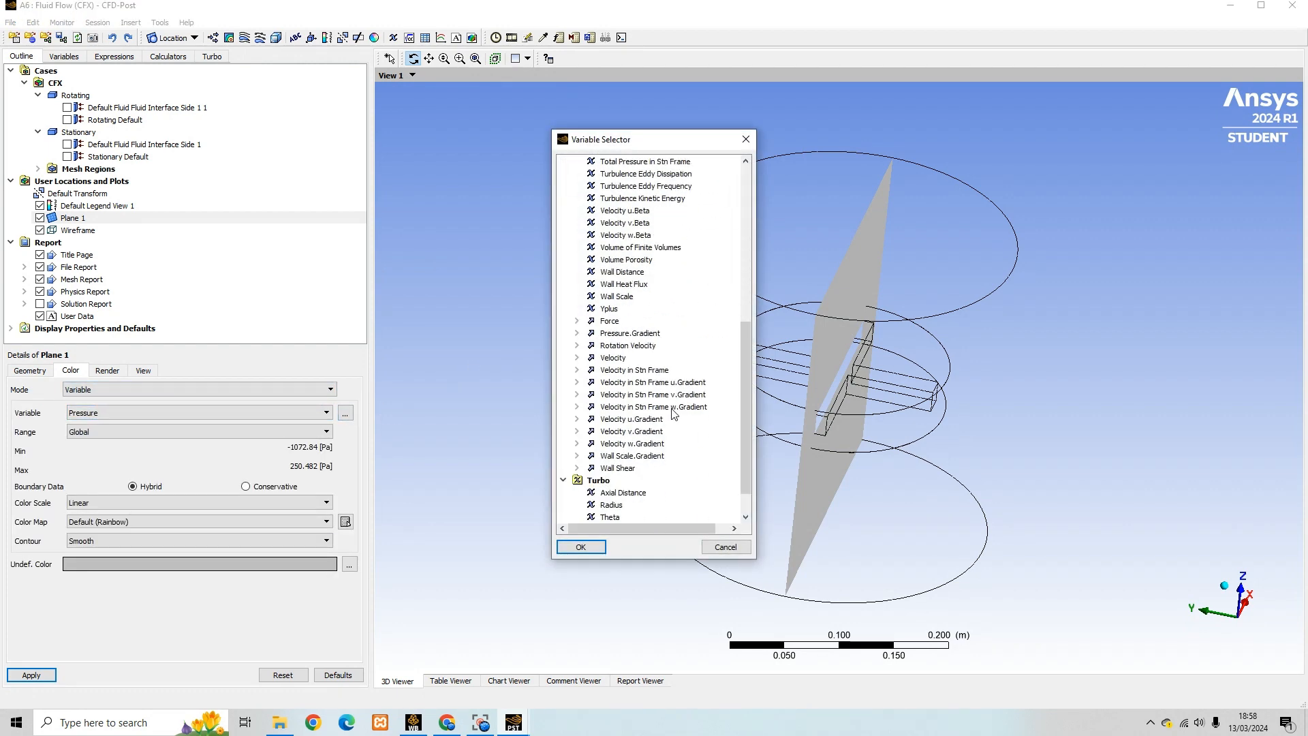
pyautogui.click(613, 357)
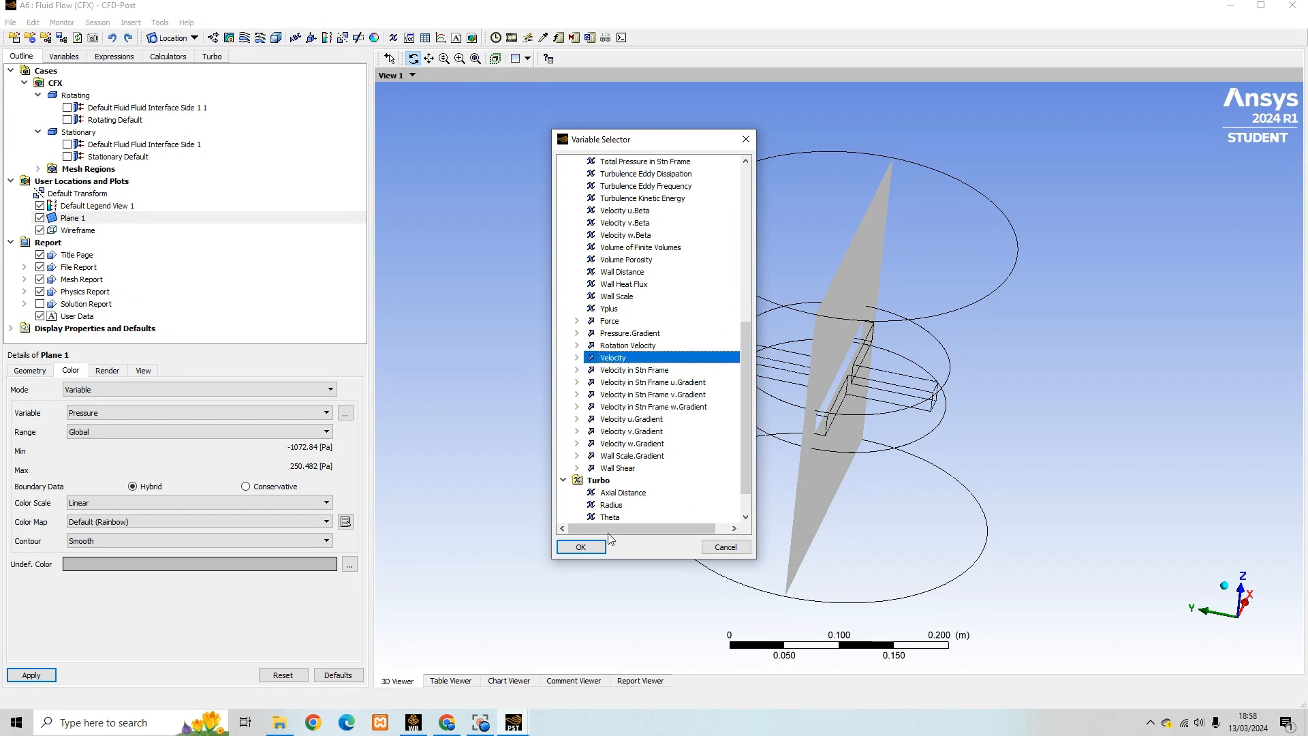
pyautogui.click(581, 546)
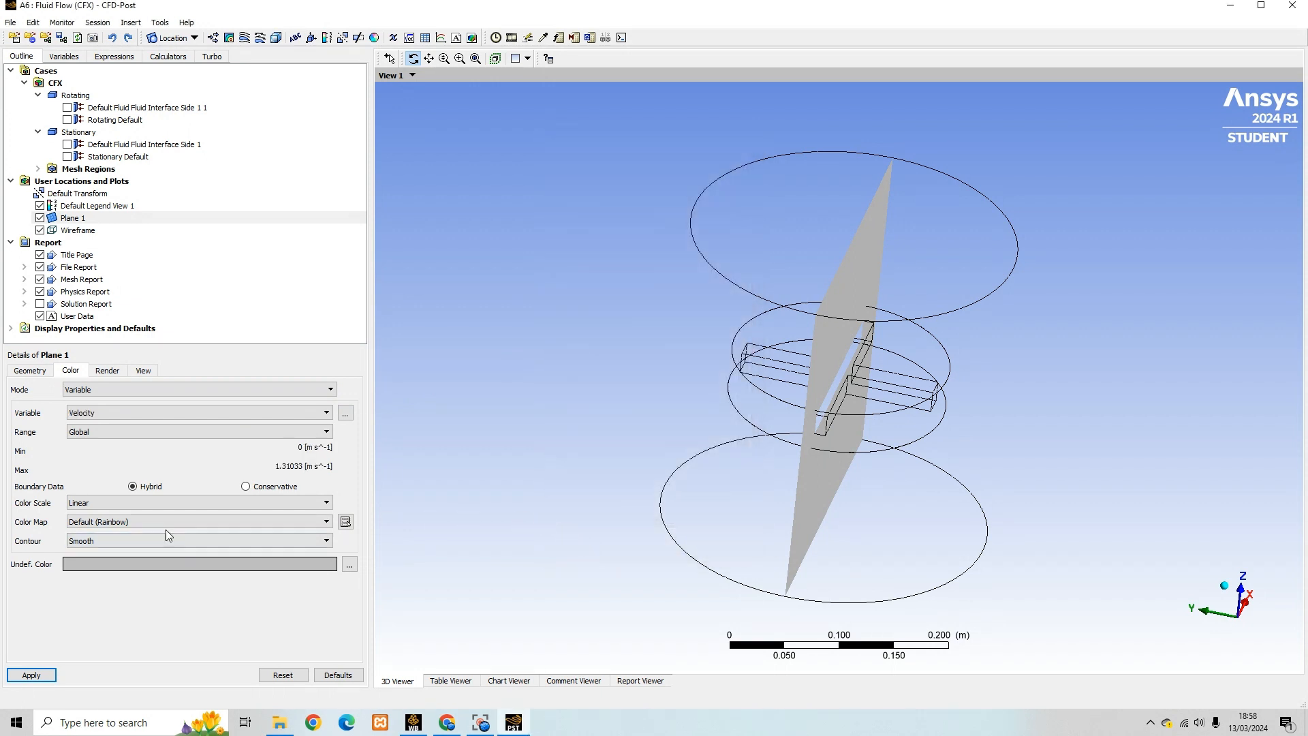
# Set Plane 1's velocity color range to User Specified with a maximum of 1 m s^-1 and apply it
pyautogui.click(239, 432)
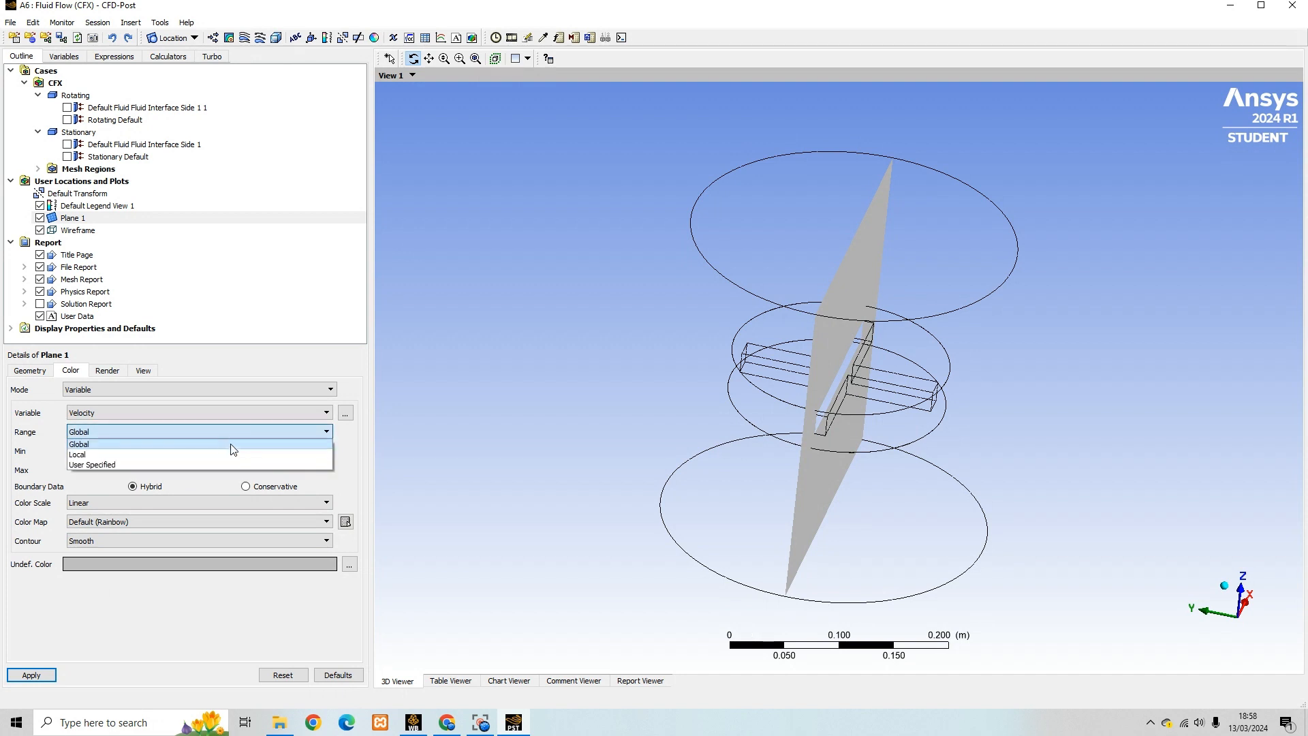
pyautogui.click(218, 464)
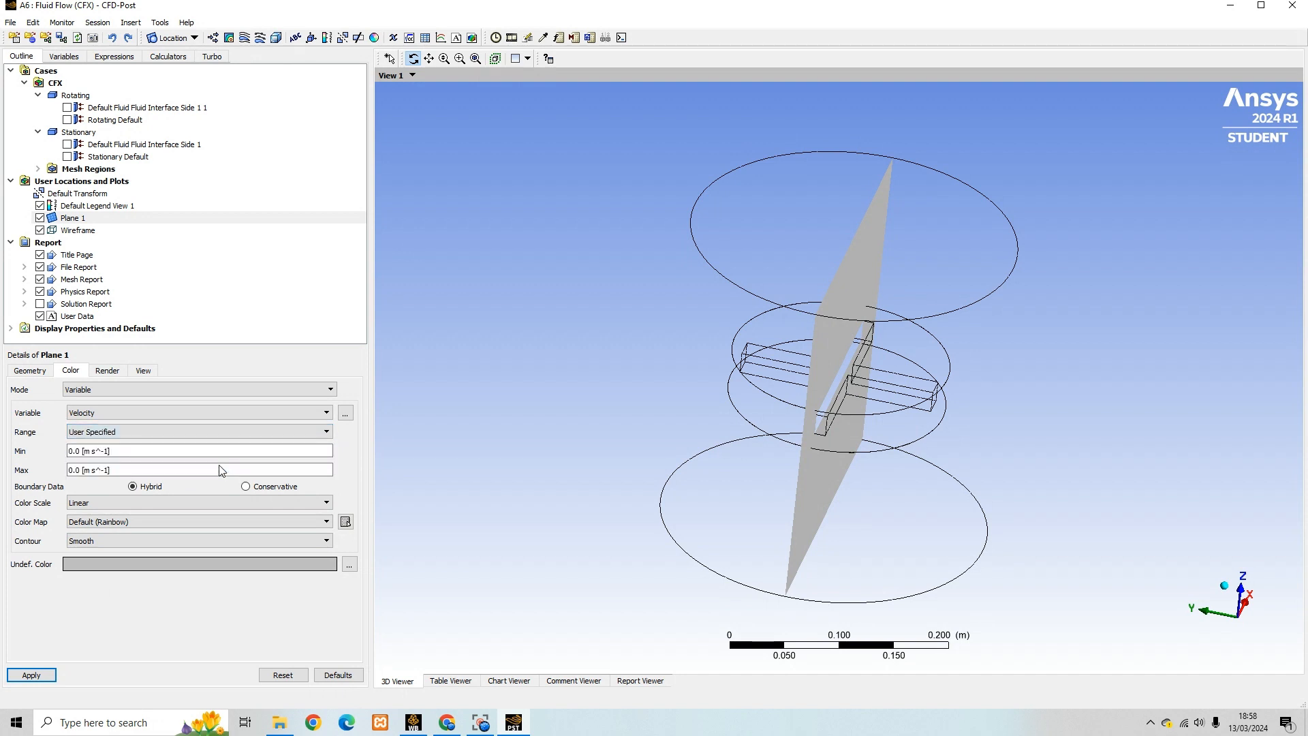
pyautogui.click(220, 465)
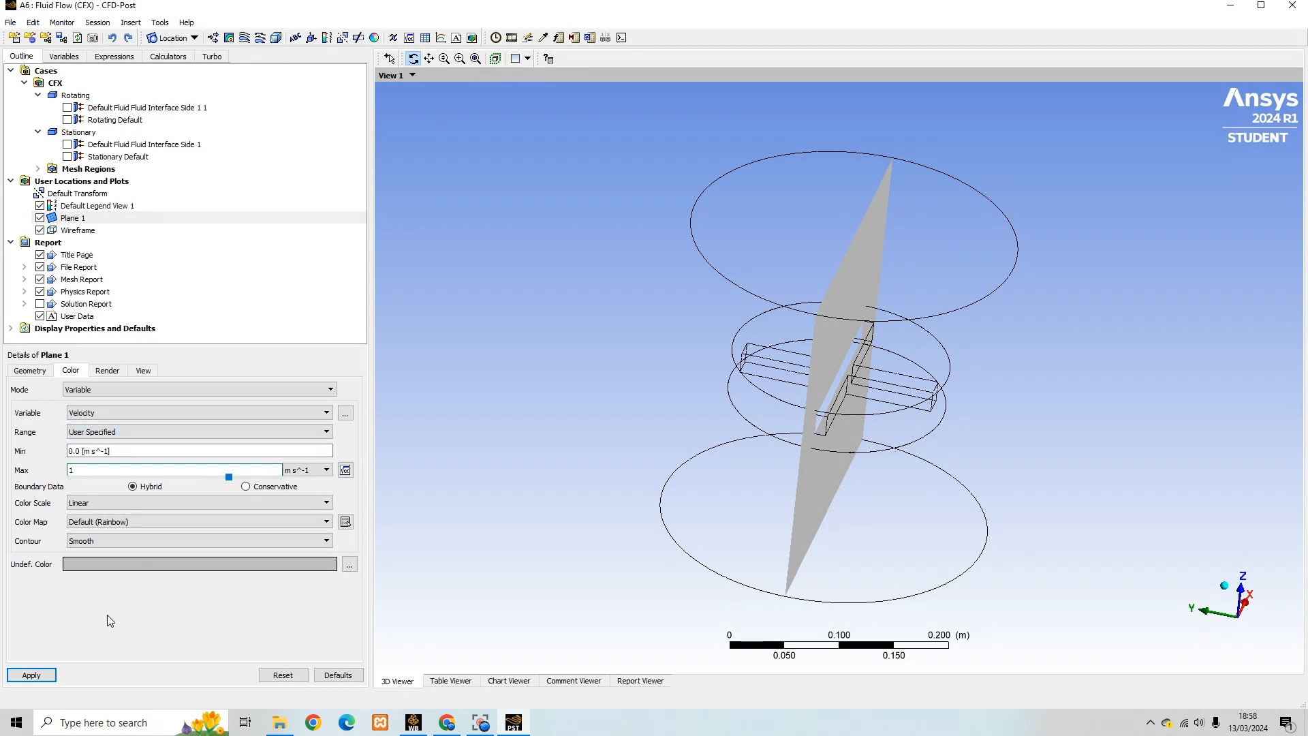
pyautogui.click(37, 677)
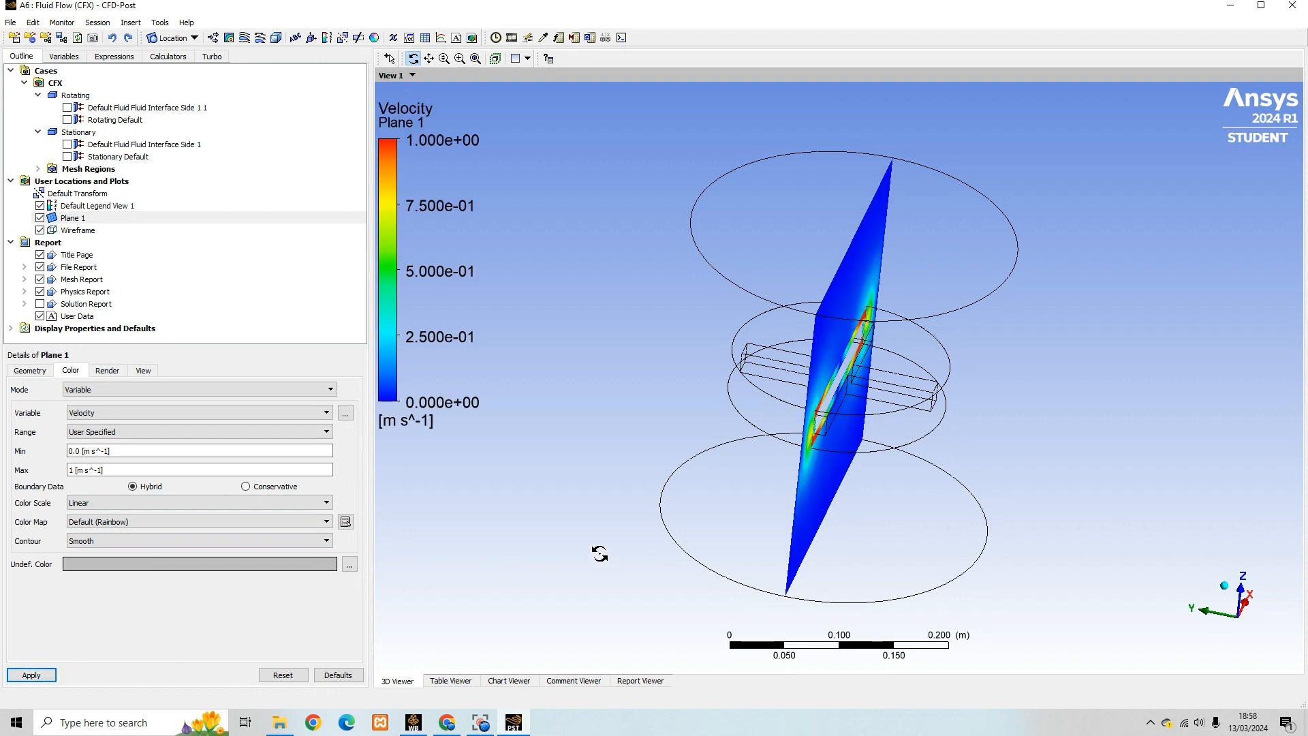
# Change Plane 1's color variable to Velocity in Stn Frame and apply it
pyautogui.moveTo(598, 553); pyautogui.dragTo(732, 488)
pyautogui.scroll(5, 708, 373)
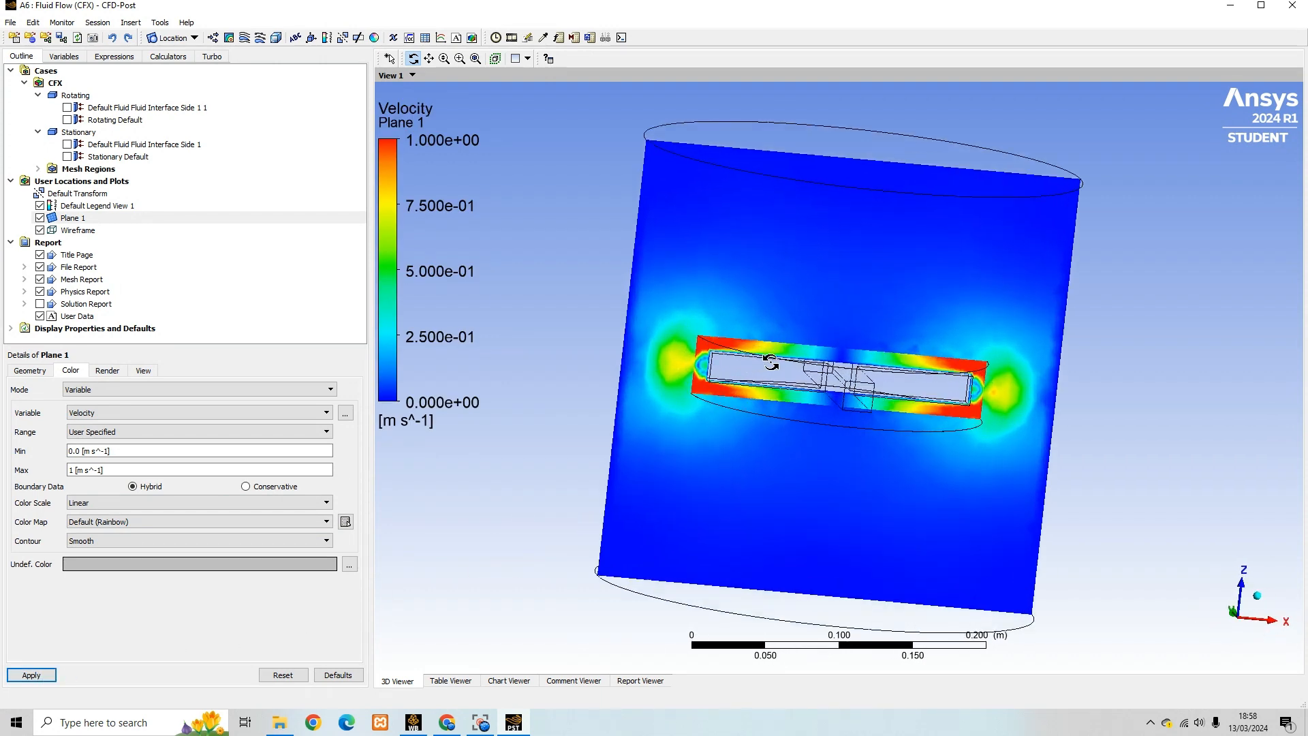
pyautogui.moveTo(693, 372)
pyautogui.mouseDown()
pyautogui.moveTo(678, 376)
pyautogui.moveTo(691, 368)
pyautogui.mouseUp()
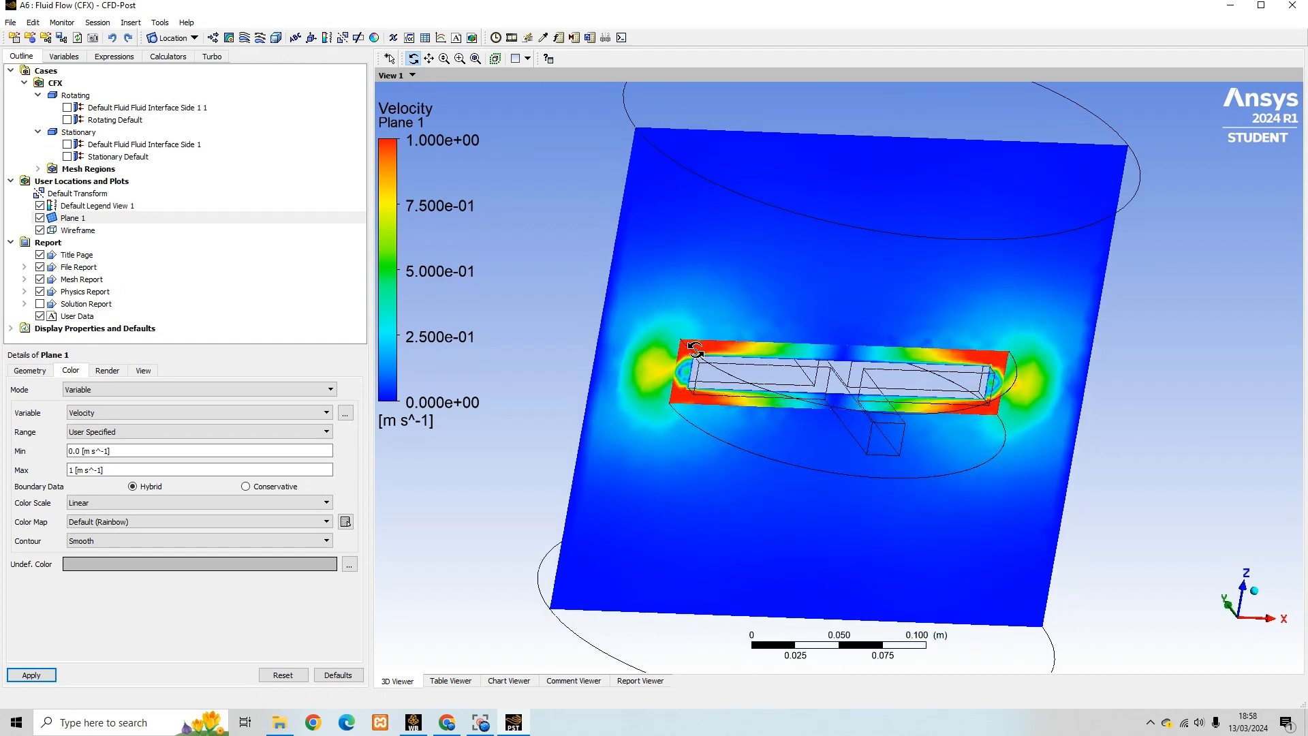
pyautogui.moveTo(684, 349); pyautogui.dragTo(650, 347)
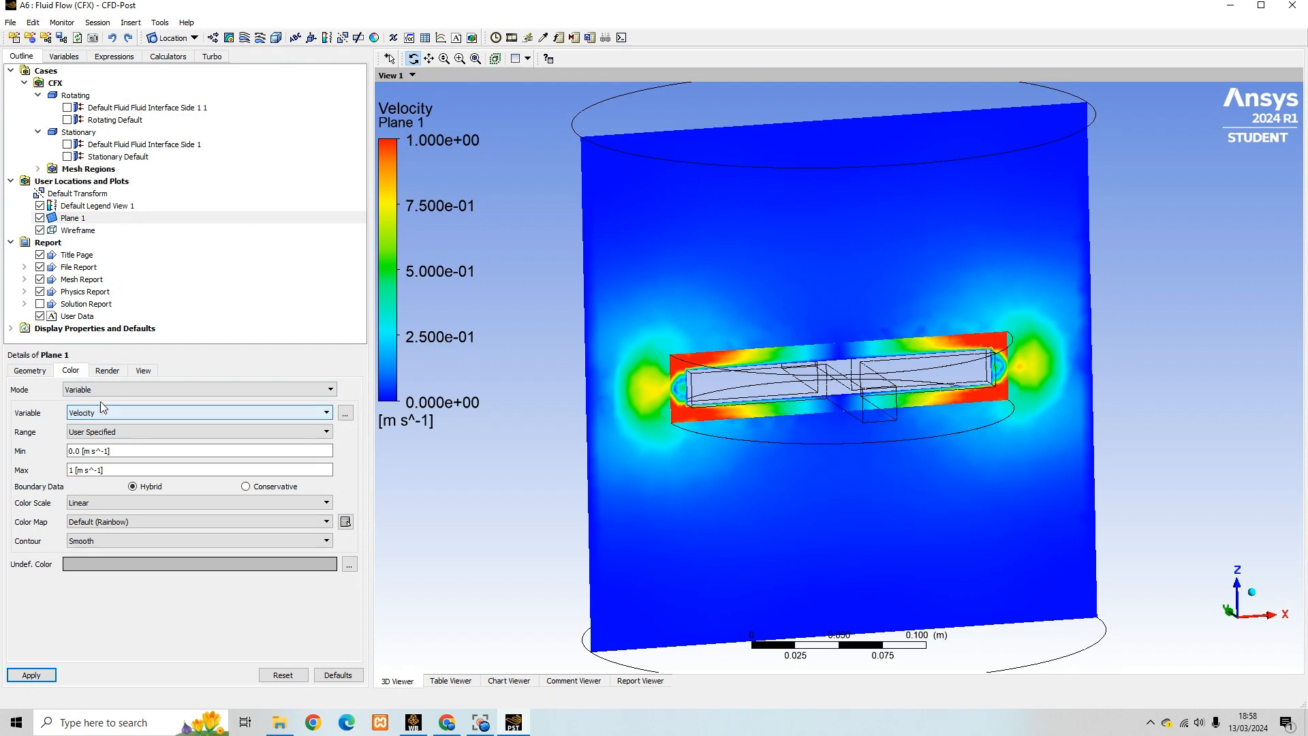
pyautogui.click(344, 413)
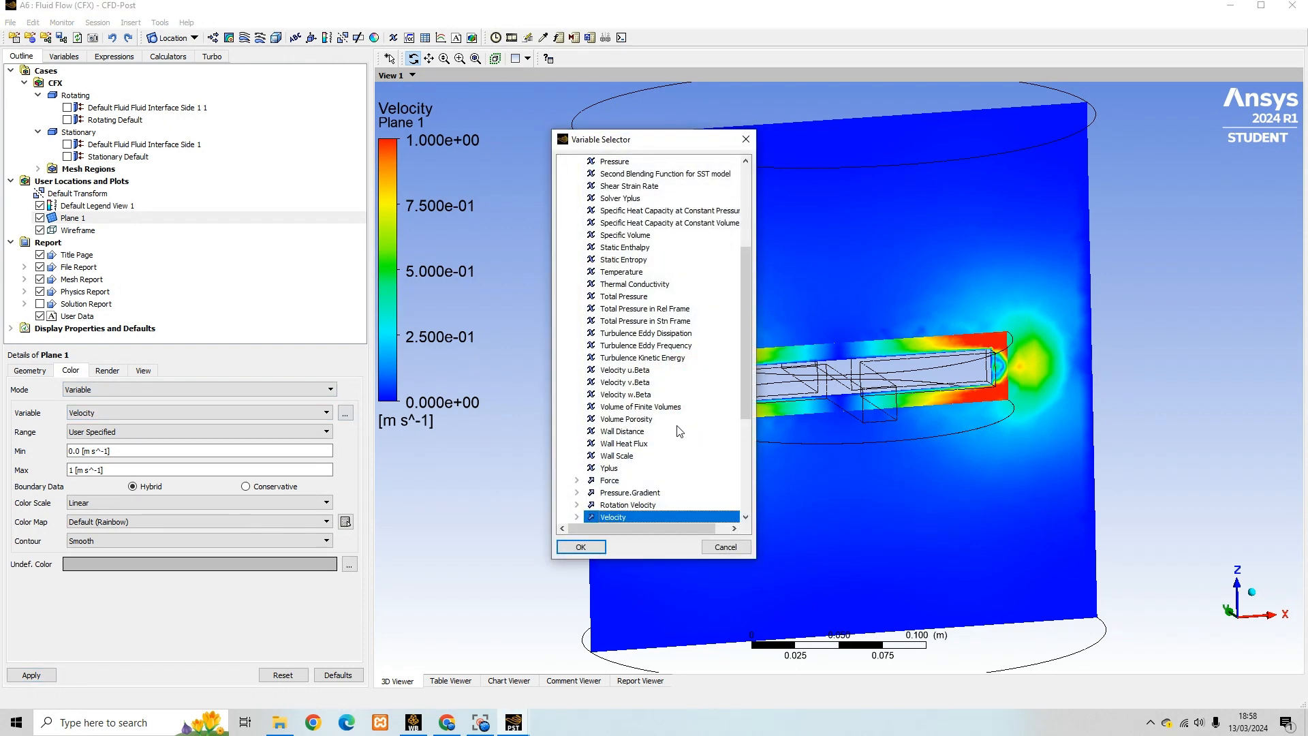
pyautogui.scroll(-2, 664, 419)
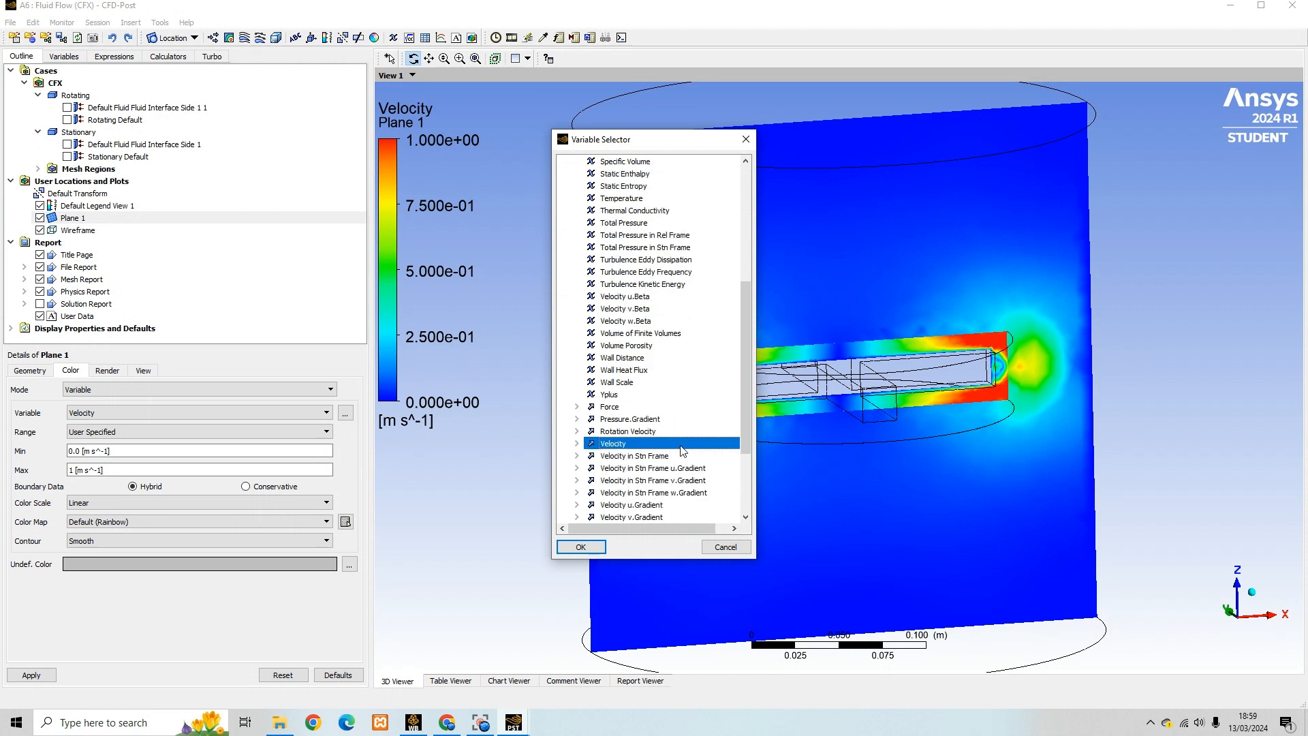
pyautogui.click(644, 456)
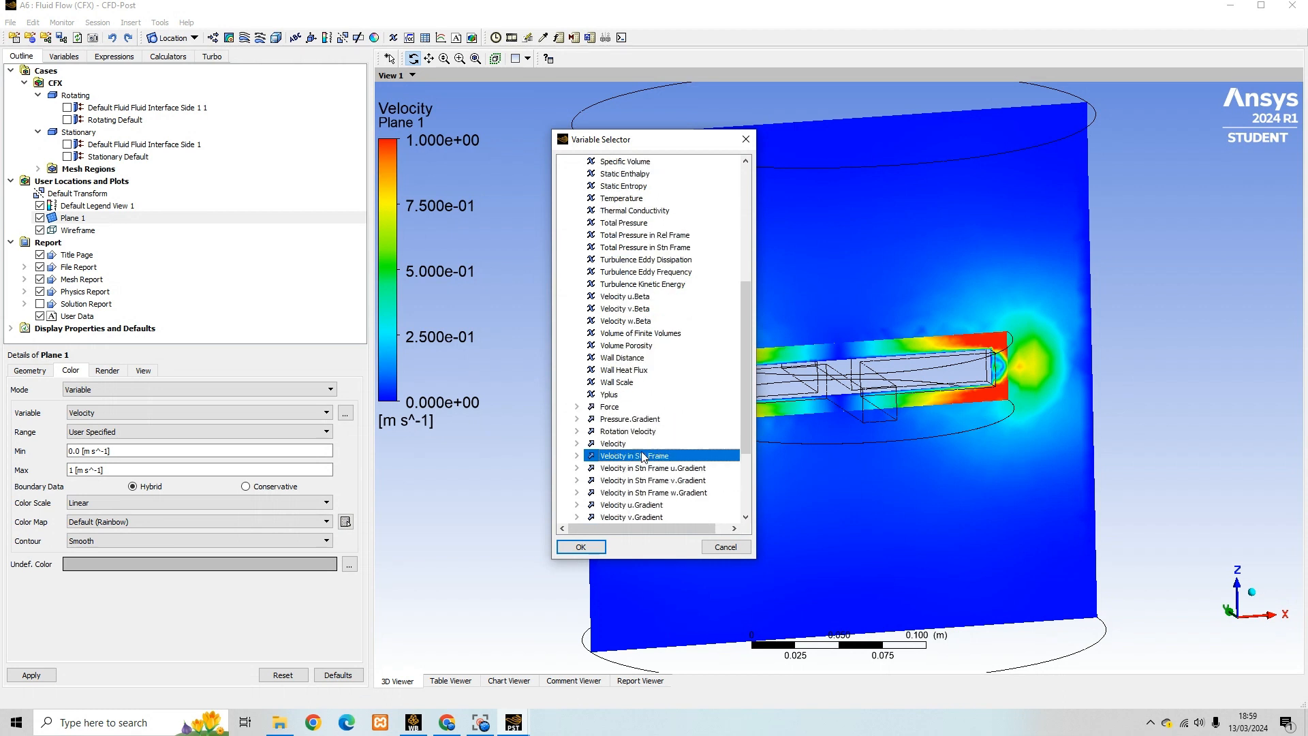
pyautogui.click(577, 456)
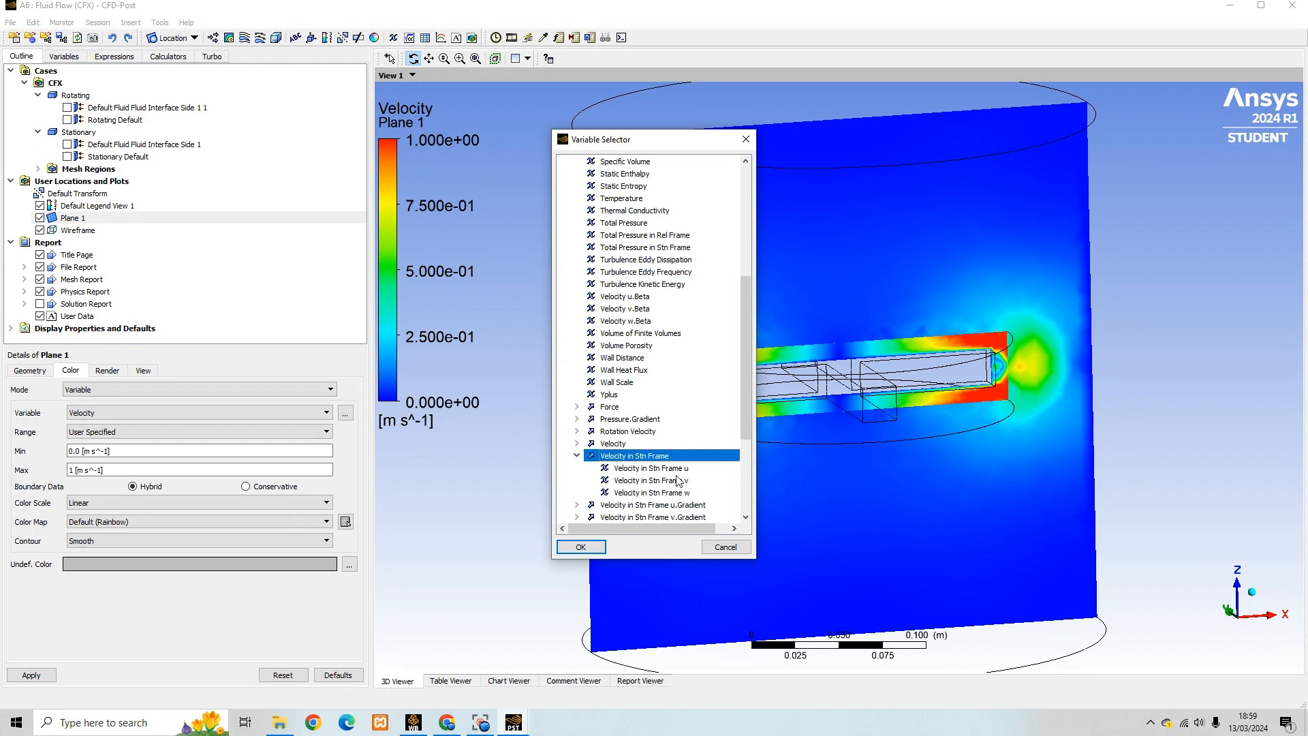
pyautogui.click(580, 547)
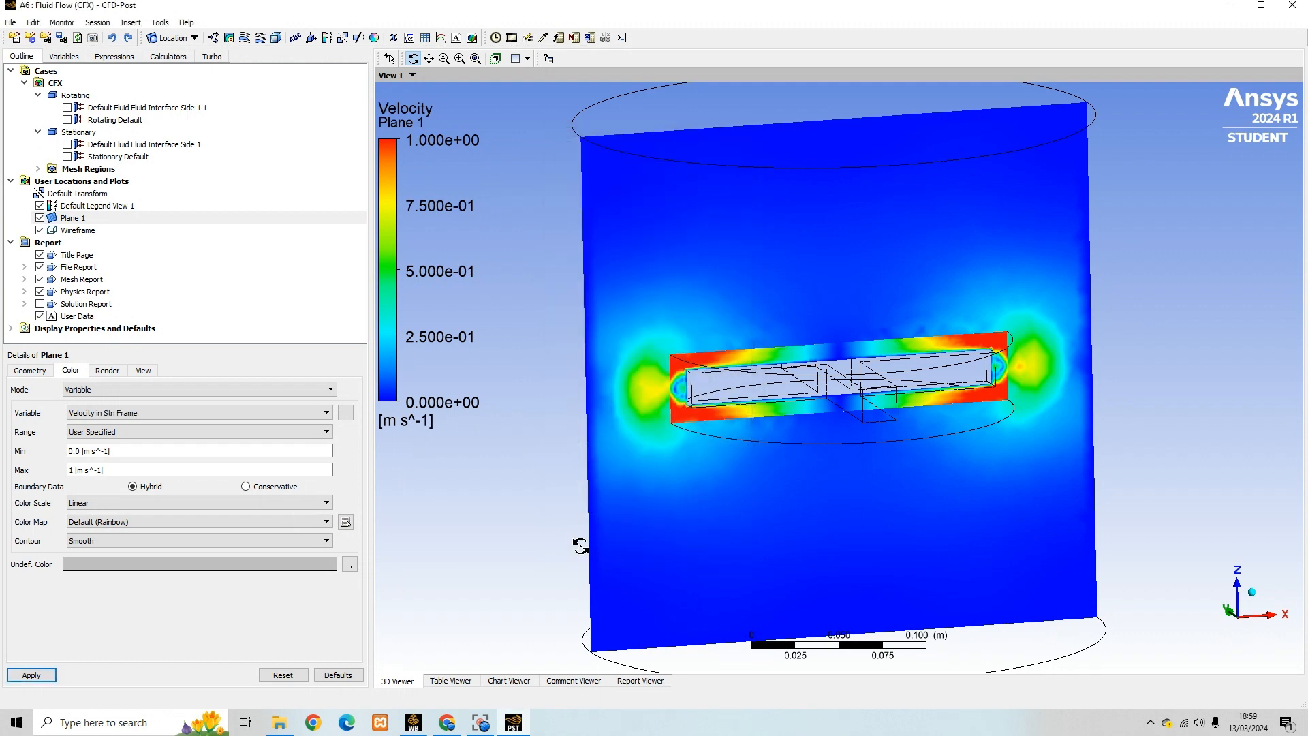
pyautogui.click(32, 675)
pyautogui.moveTo(702, 444); pyautogui.dragTo(777, 451)
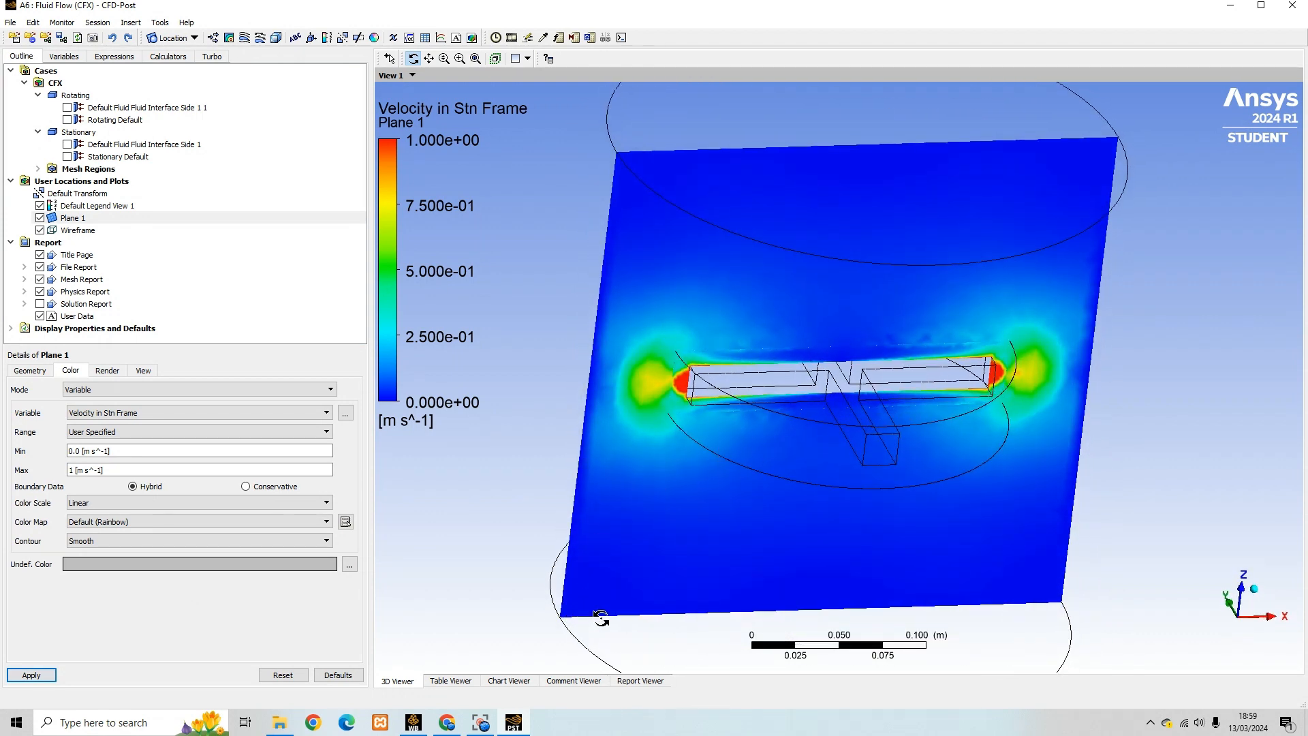
pyautogui.moveTo(601, 618); pyautogui.dragTo(577, 619)
pyautogui.moveTo(998, 572); pyautogui.dragTo(828, 585)
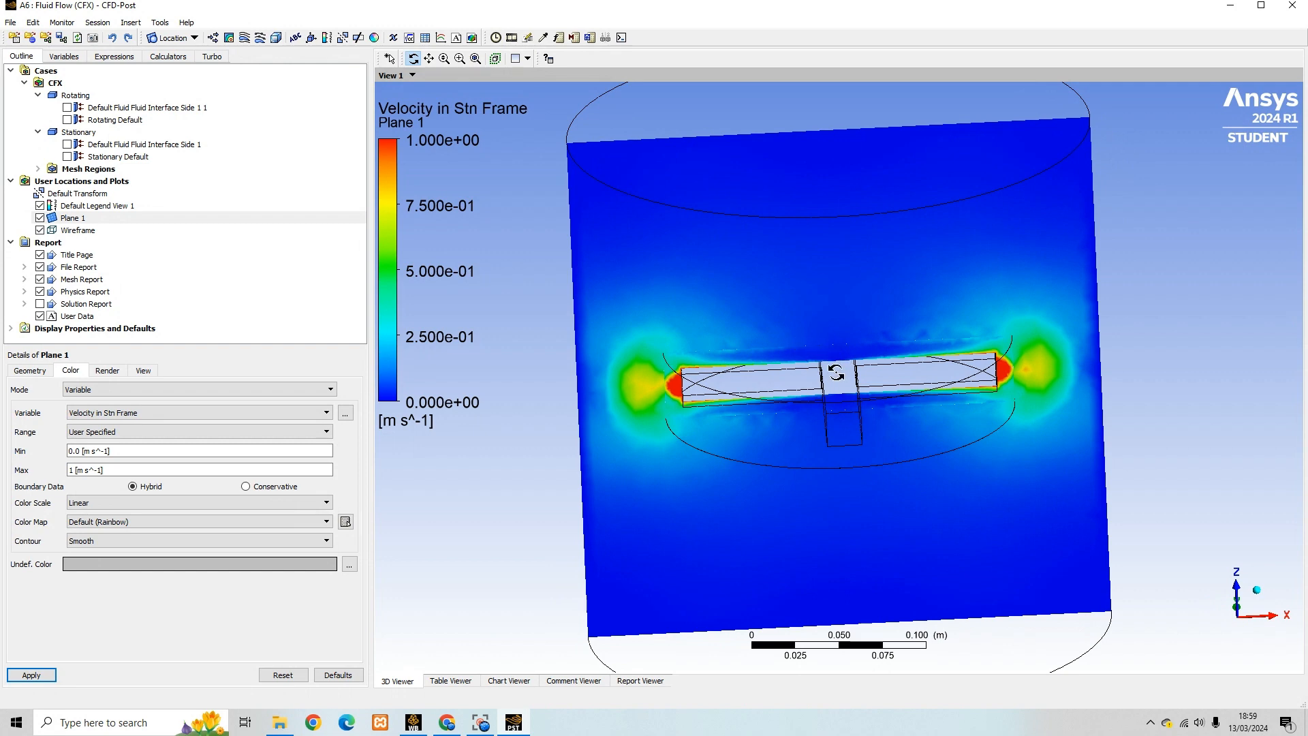
pyautogui.moveTo(799, 369); pyautogui.dragTo(769, 360)
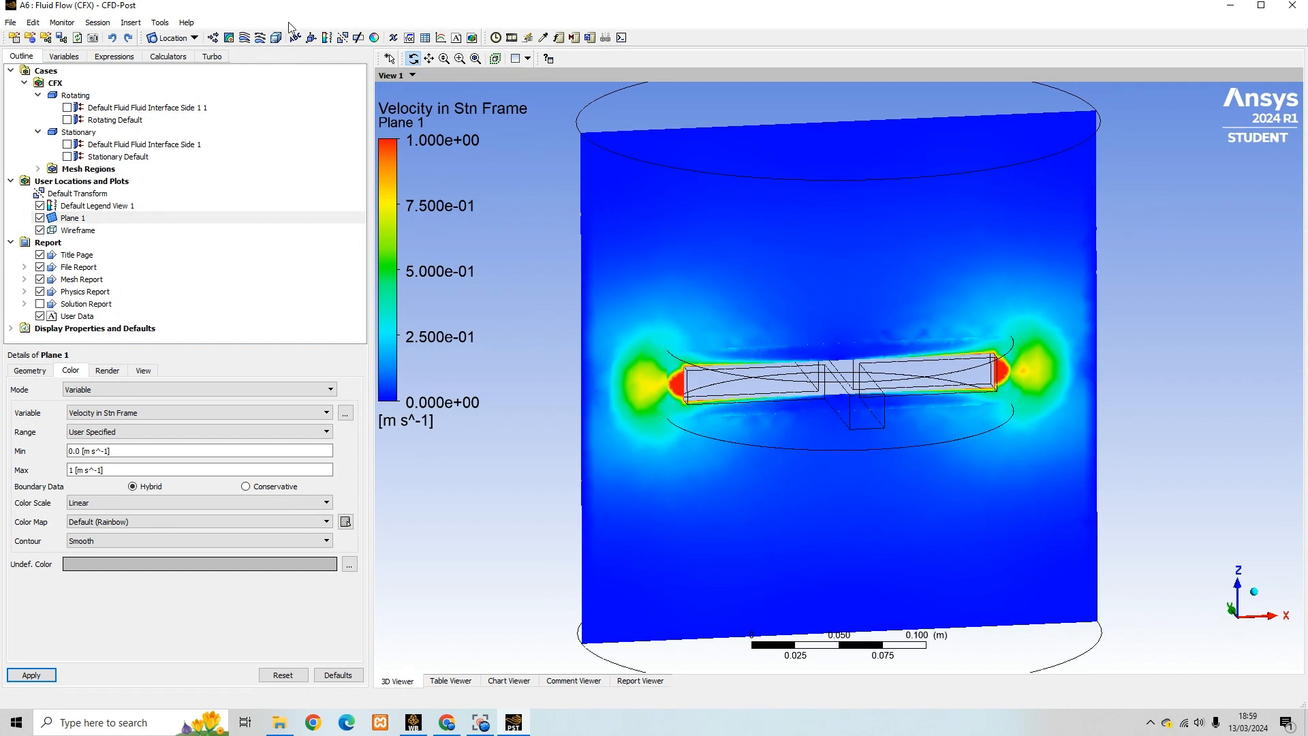
# Create Plane 2 as a YZ Plane slice at X = 0.0 m through all domains
pyautogui.click(245, 39)
pyautogui.click(270, 96)
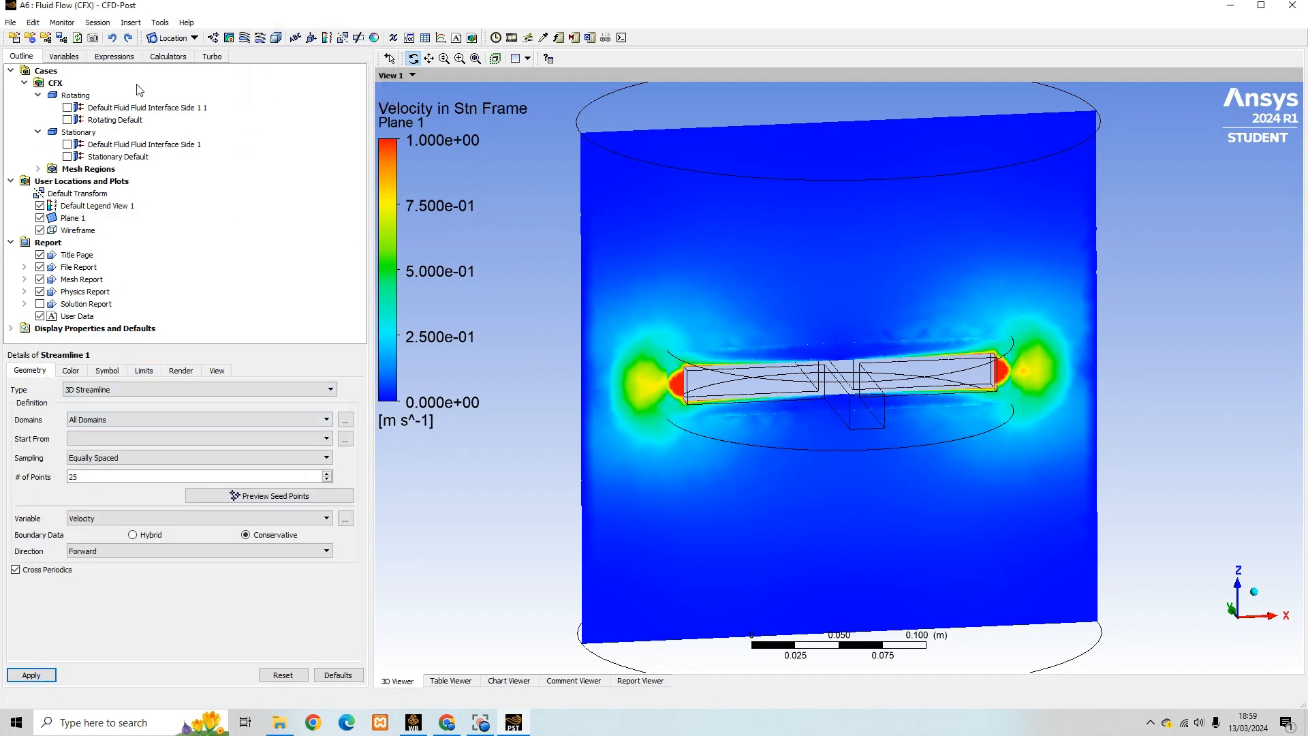
pyautogui.click(184, 39)
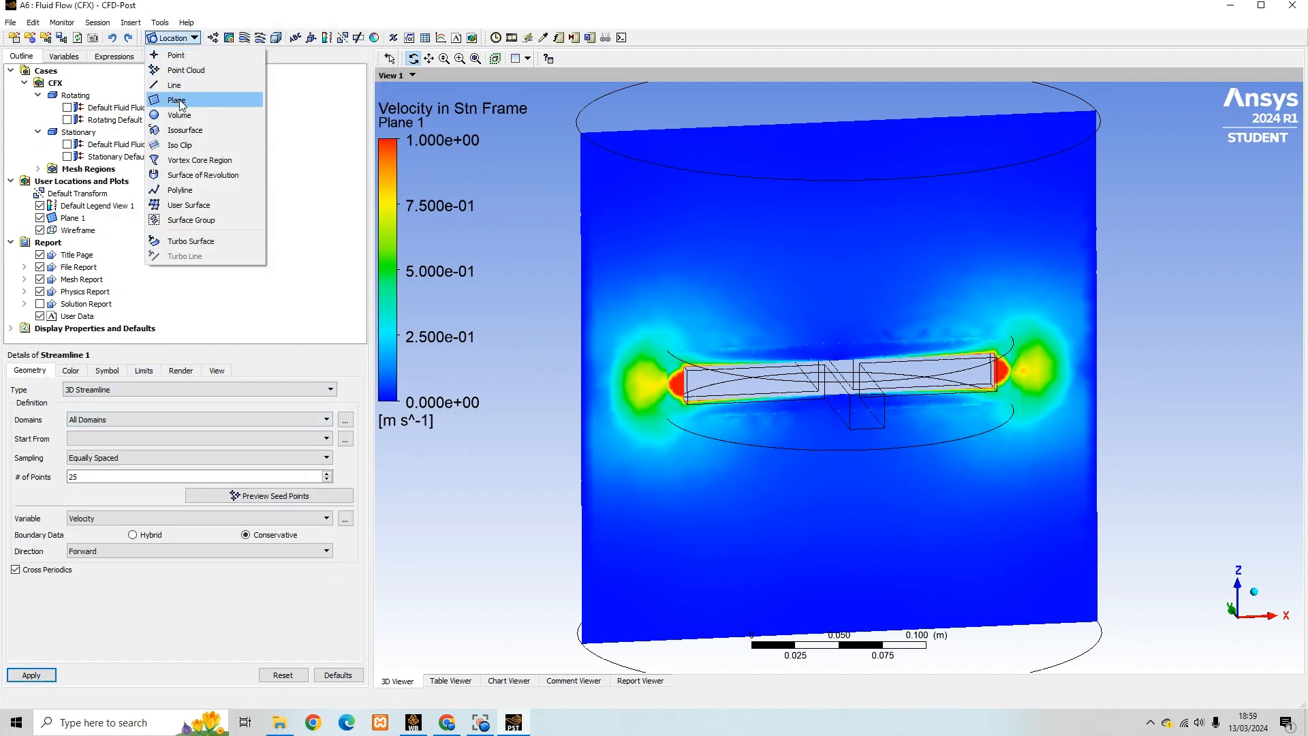
pyautogui.click(180, 101)
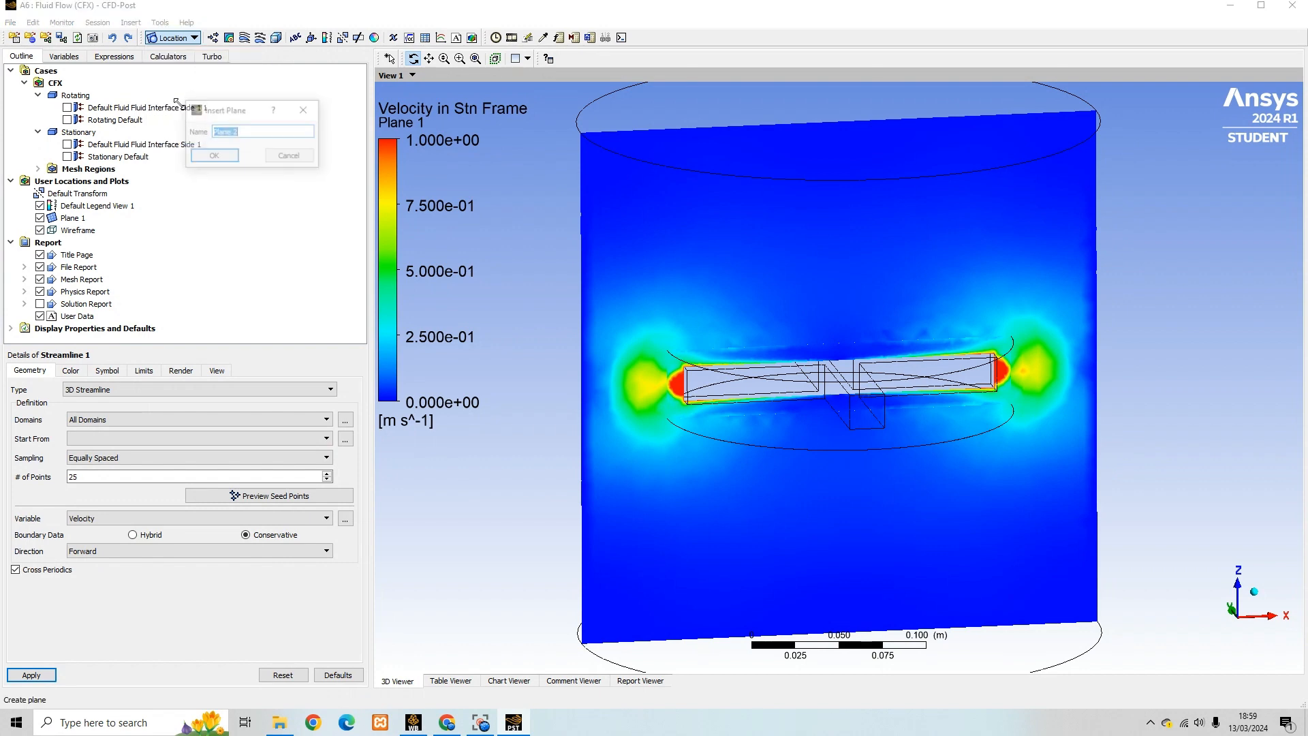
pyautogui.click(214, 157)
pyautogui.click(100, 422)
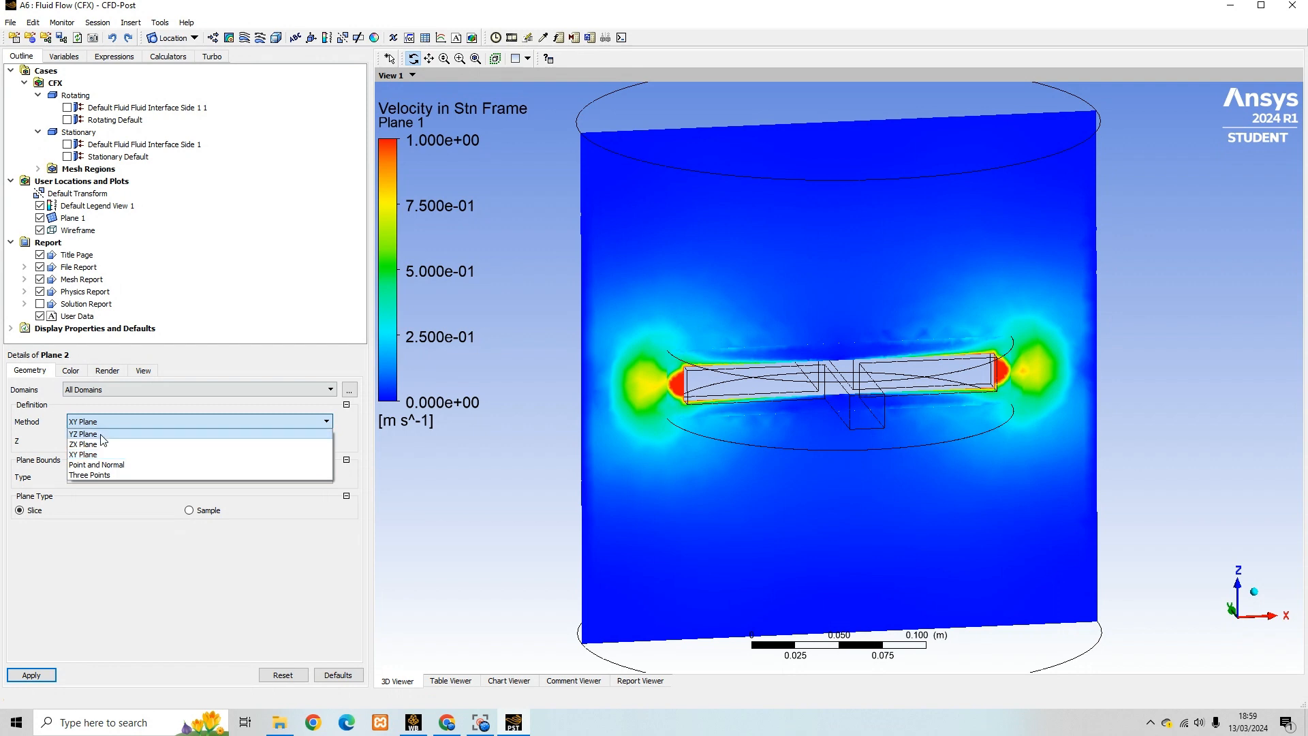
pyautogui.click(102, 436)
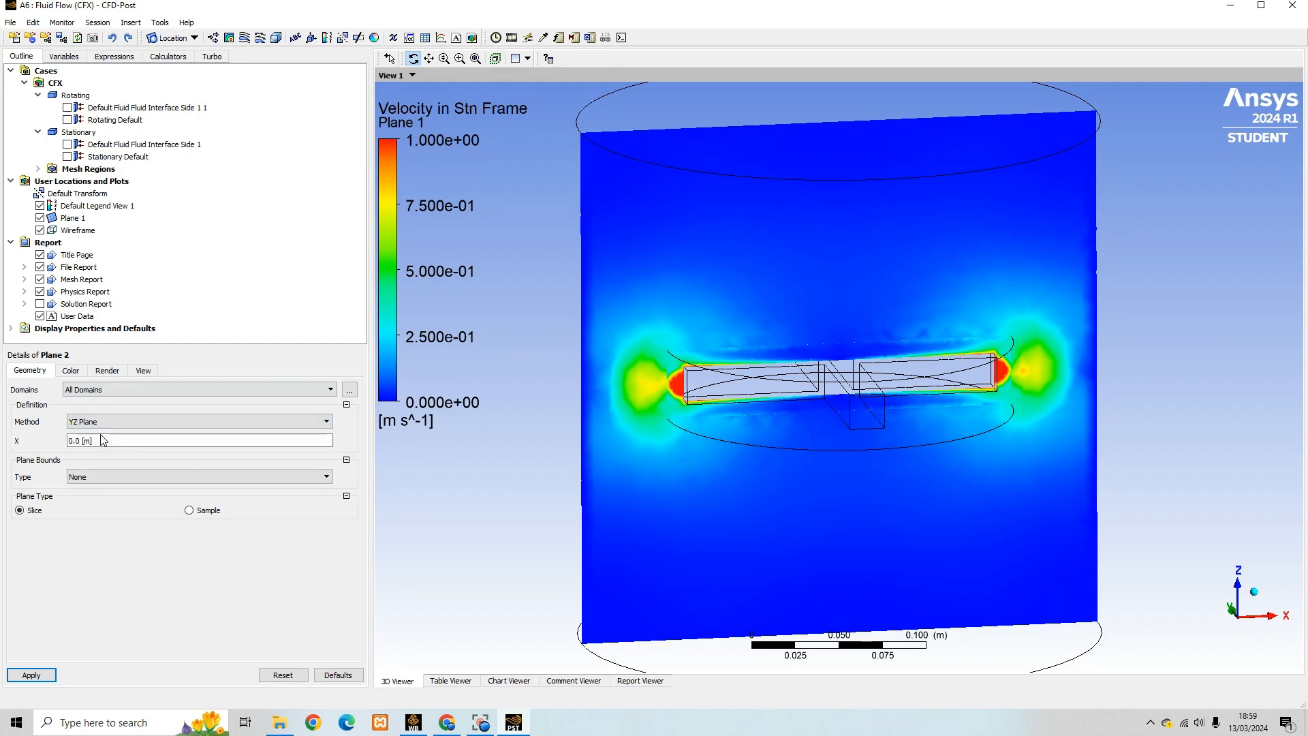
pyautogui.click(40, 675)
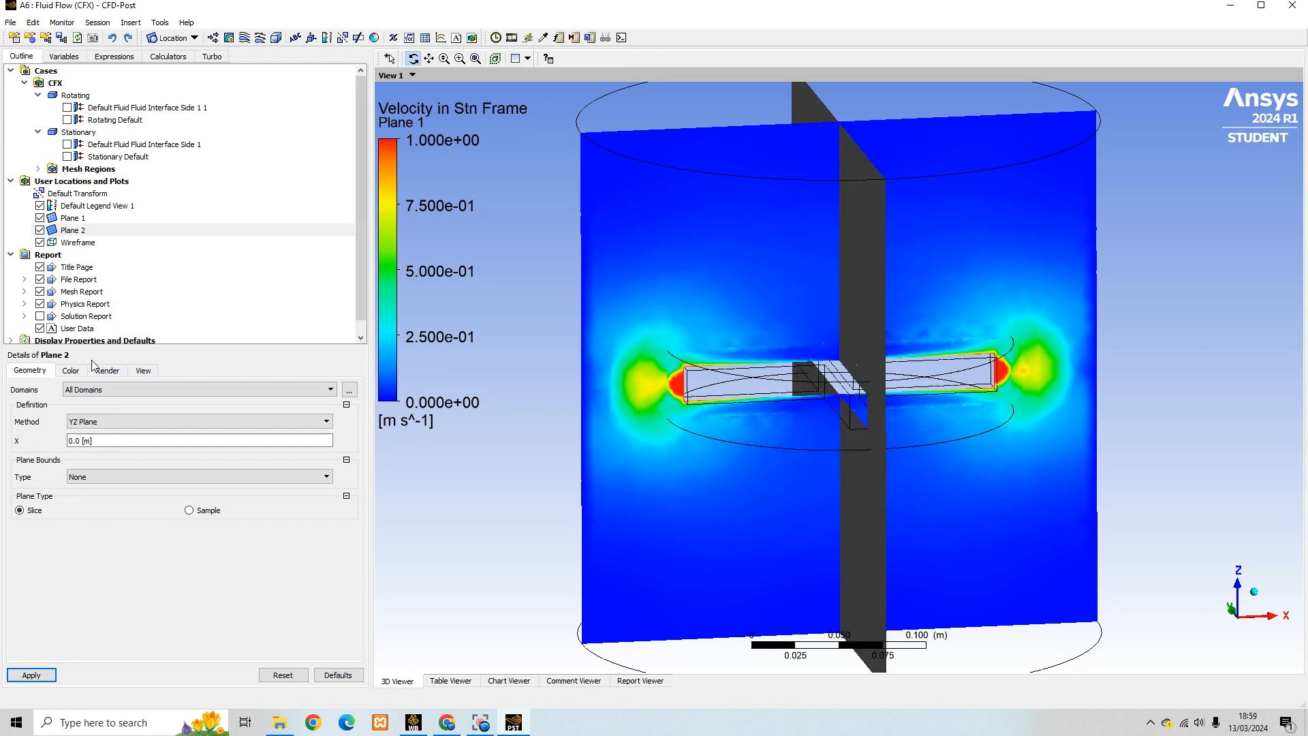
# Create Plane 3 as an XY Plane slice at Z = 0.15 m through all domains
pyautogui.click(181, 38)
pyautogui.click(182, 102)
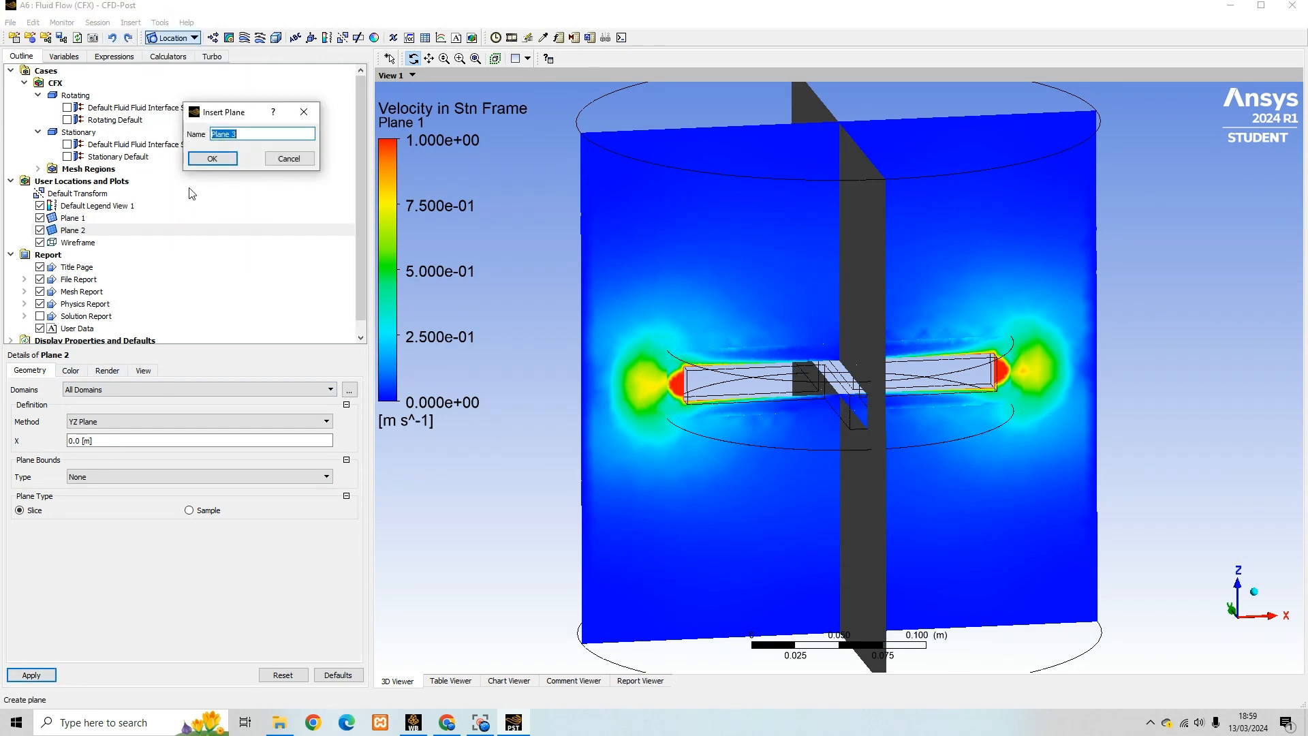
pyautogui.click(212, 158)
pyautogui.click(116, 421)
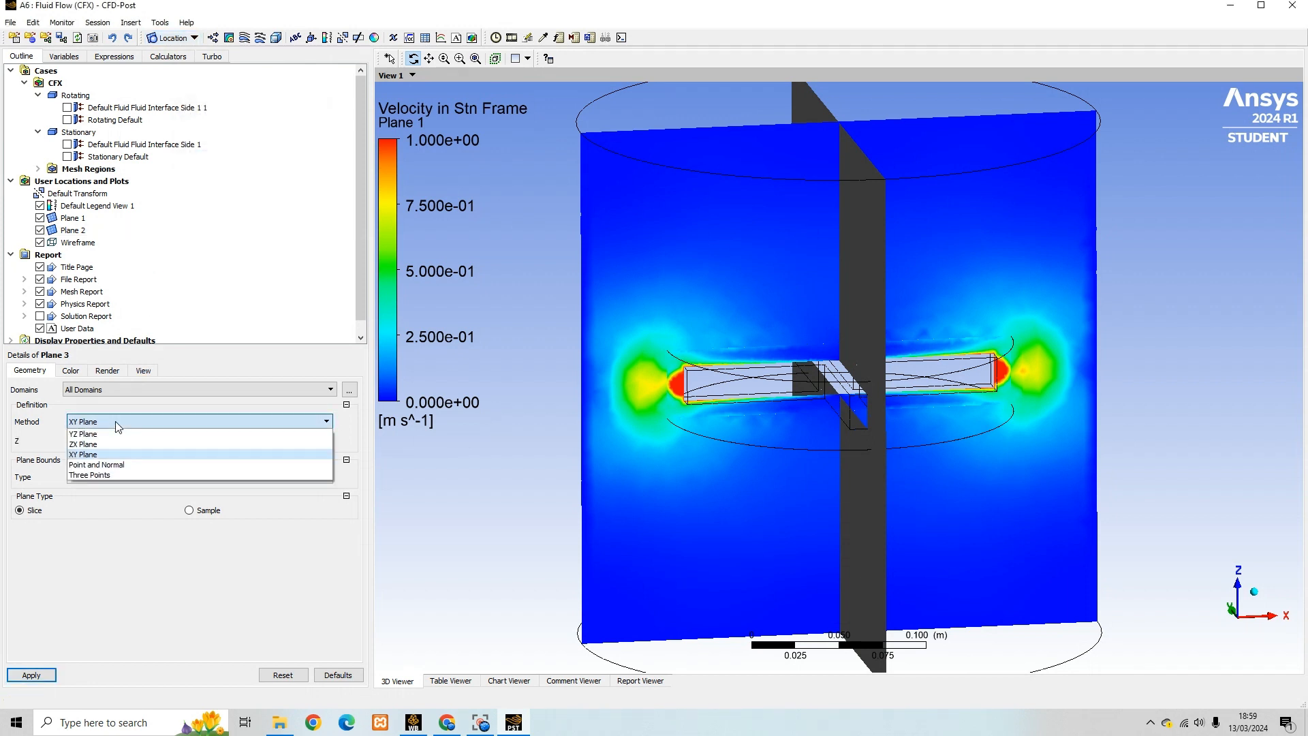
pyautogui.click(116, 421)
pyautogui.doubleClick(123, 442)
pyautogui.write('0.1041')
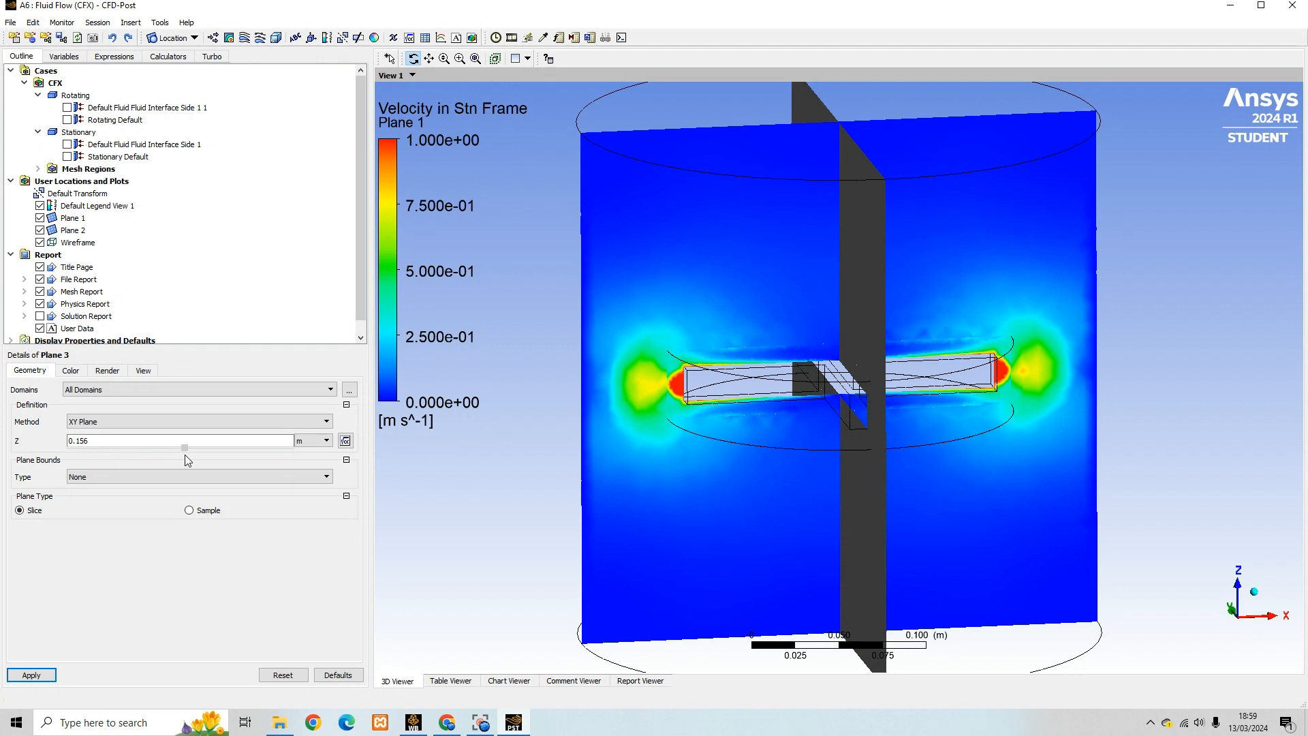
pyautogui.moveTo(182, 454); pyautogui.dragTo(180, 453)
pyautogui.doubleClick(135, 442)
pyautogui.write('15')
pyautogui.click(31, 674)
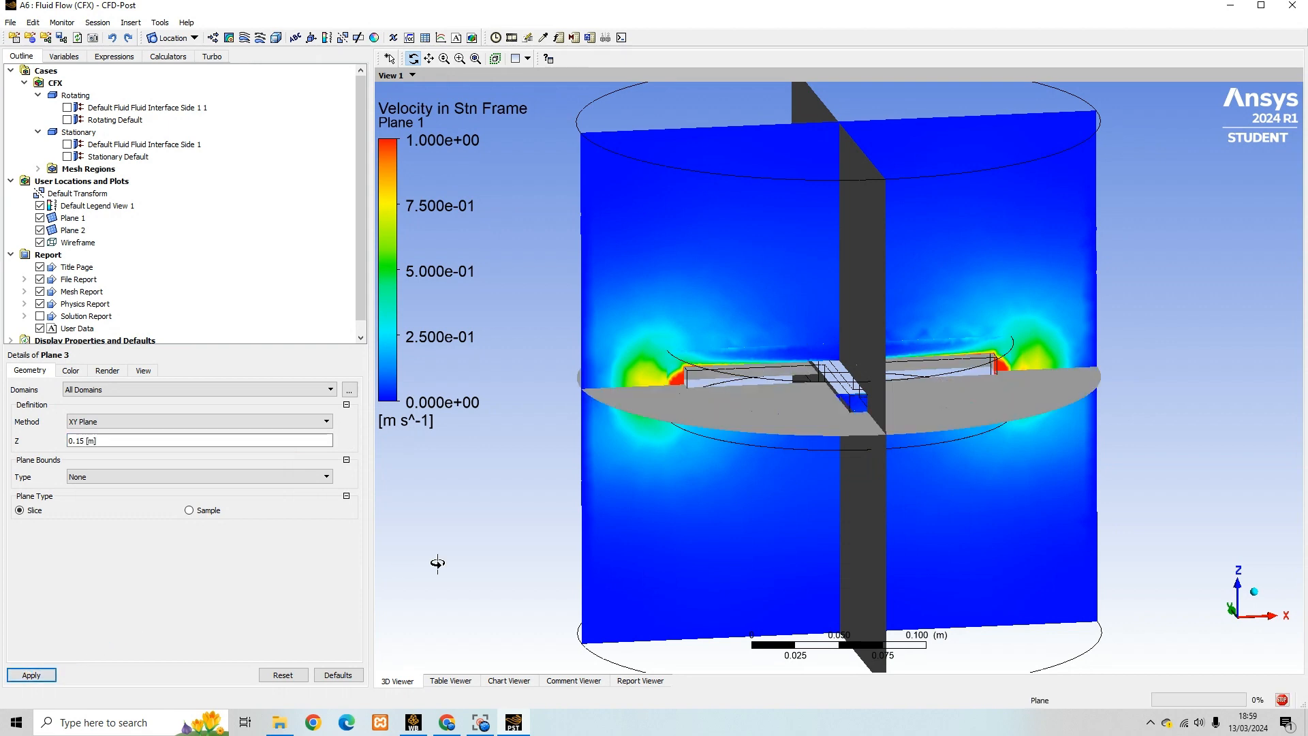
# Color Plane 3 by the variable Velocity in Stn Frame, using a User Specified range with a maximum of 1 m s^-1
pyautogui.moveTo(556, 532); pyautogui.dragTo(556, 552)
pyautogui.click(78, 374)
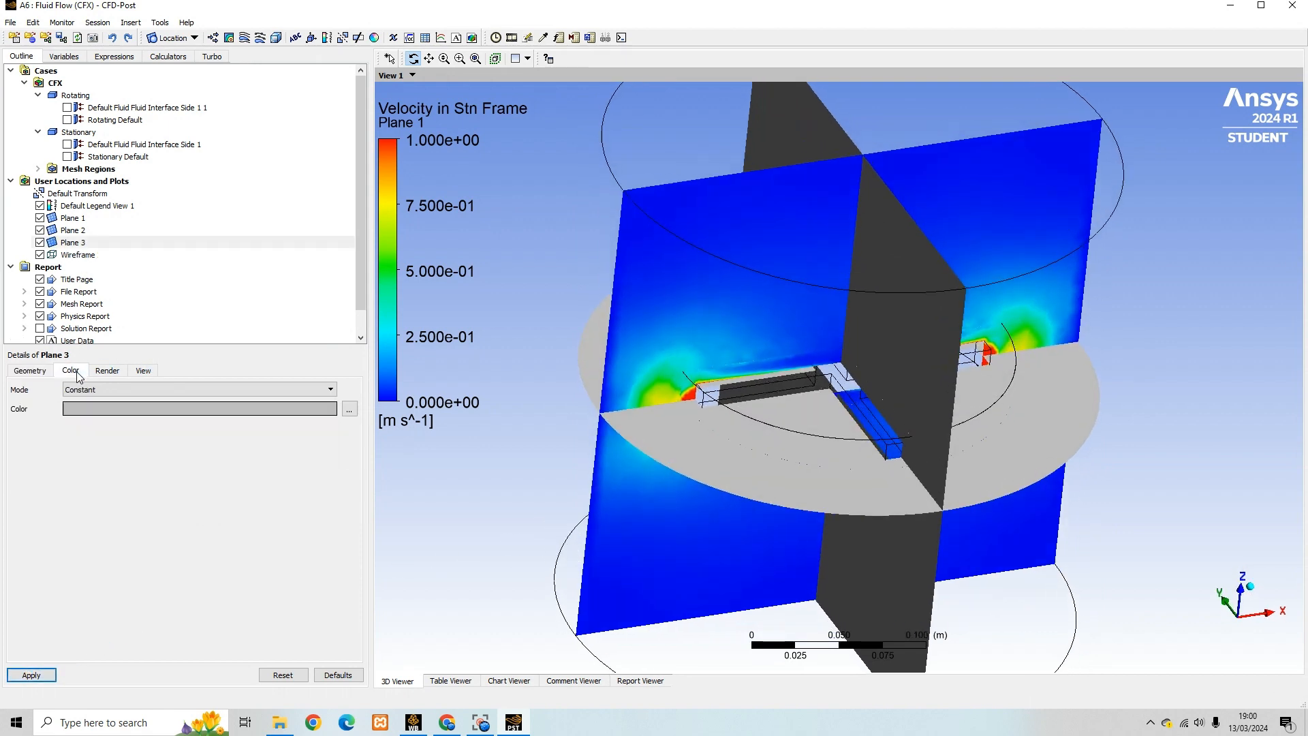
pyautogui.click(148, 392)
pyautogui.click(141, 406)
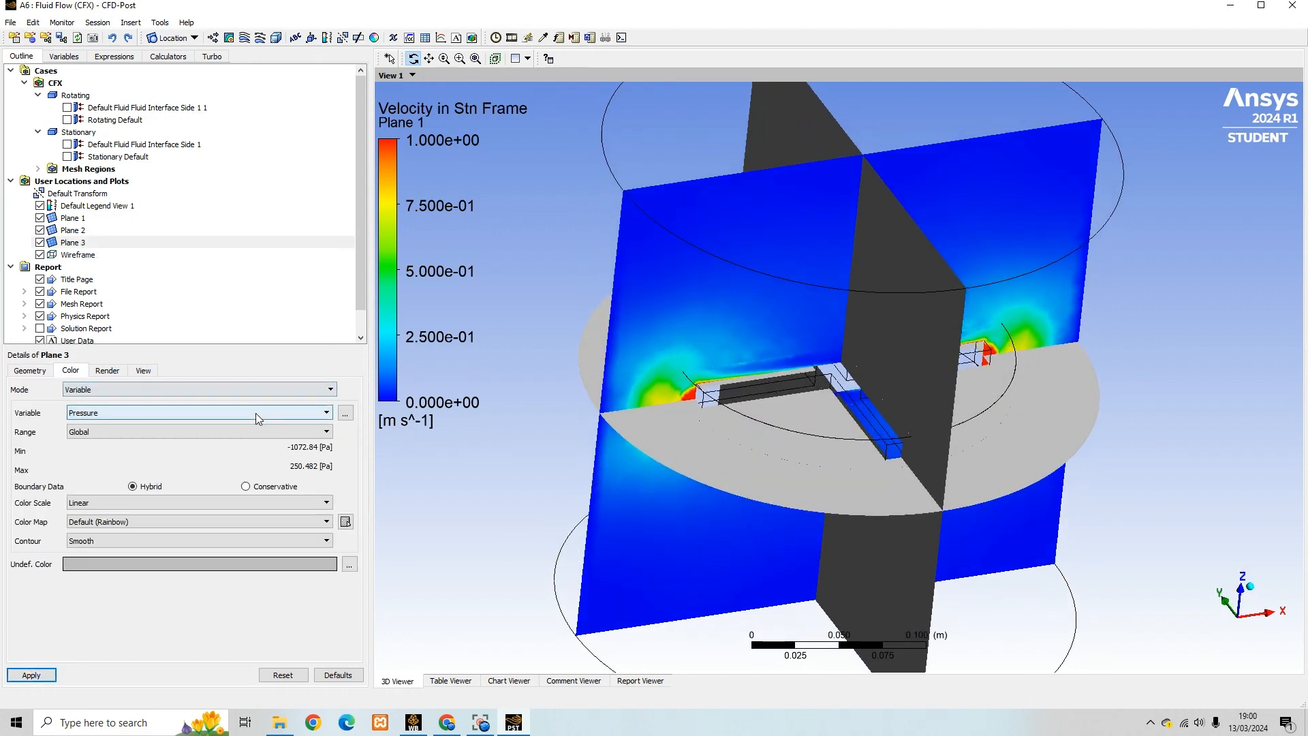
pyautogui.click(257, 413)
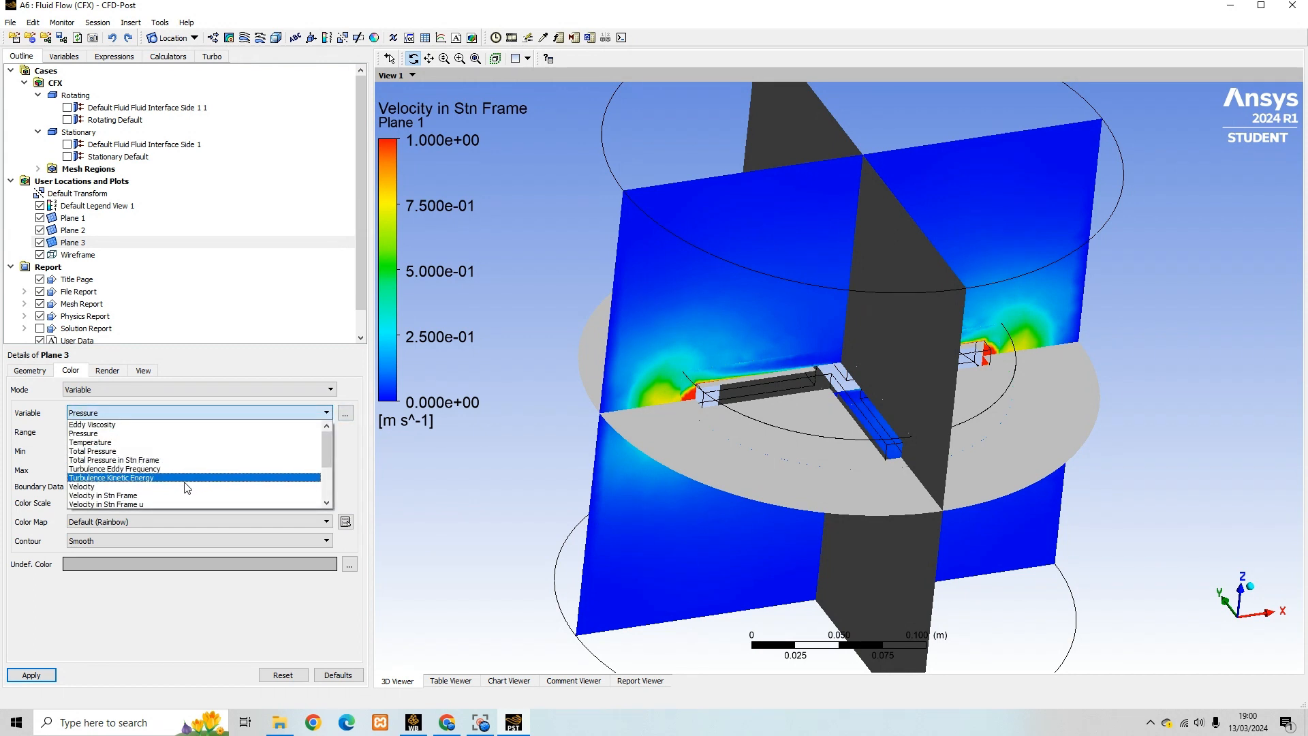
pyautogui.click(165, 496)
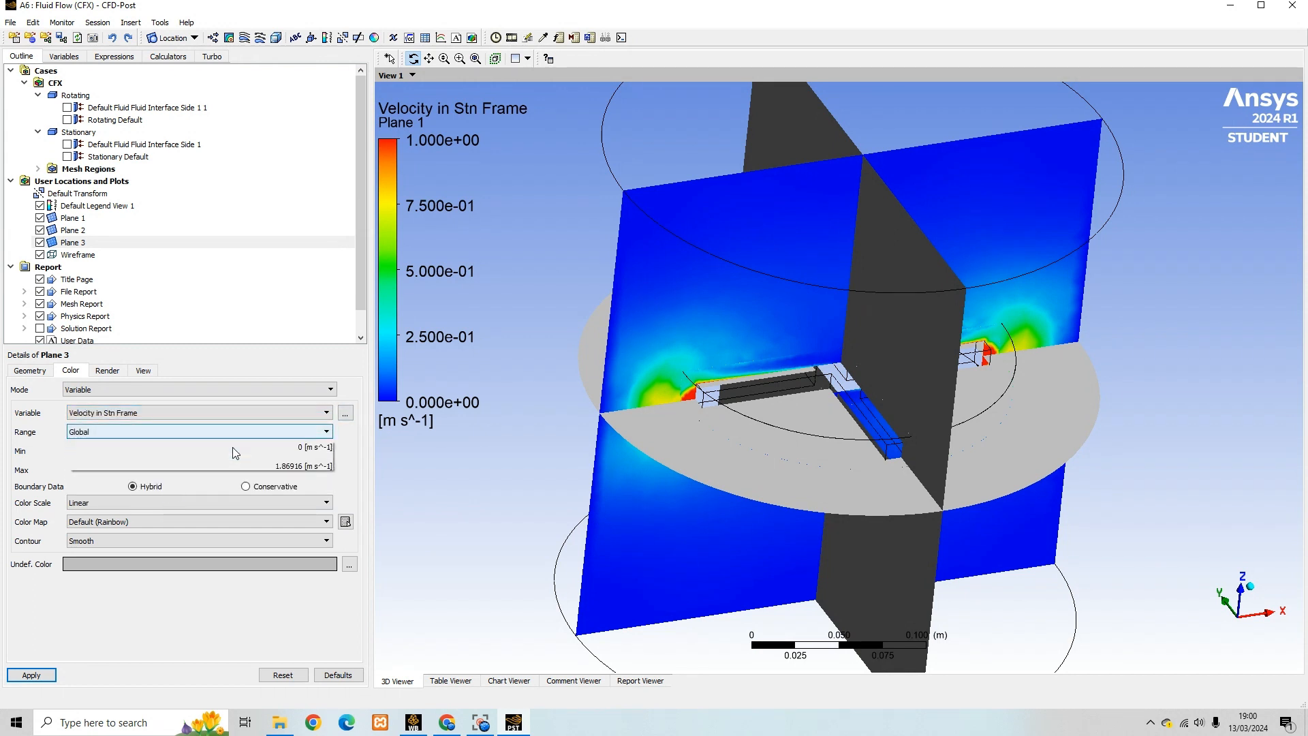
pyautogui.click(203, 464)
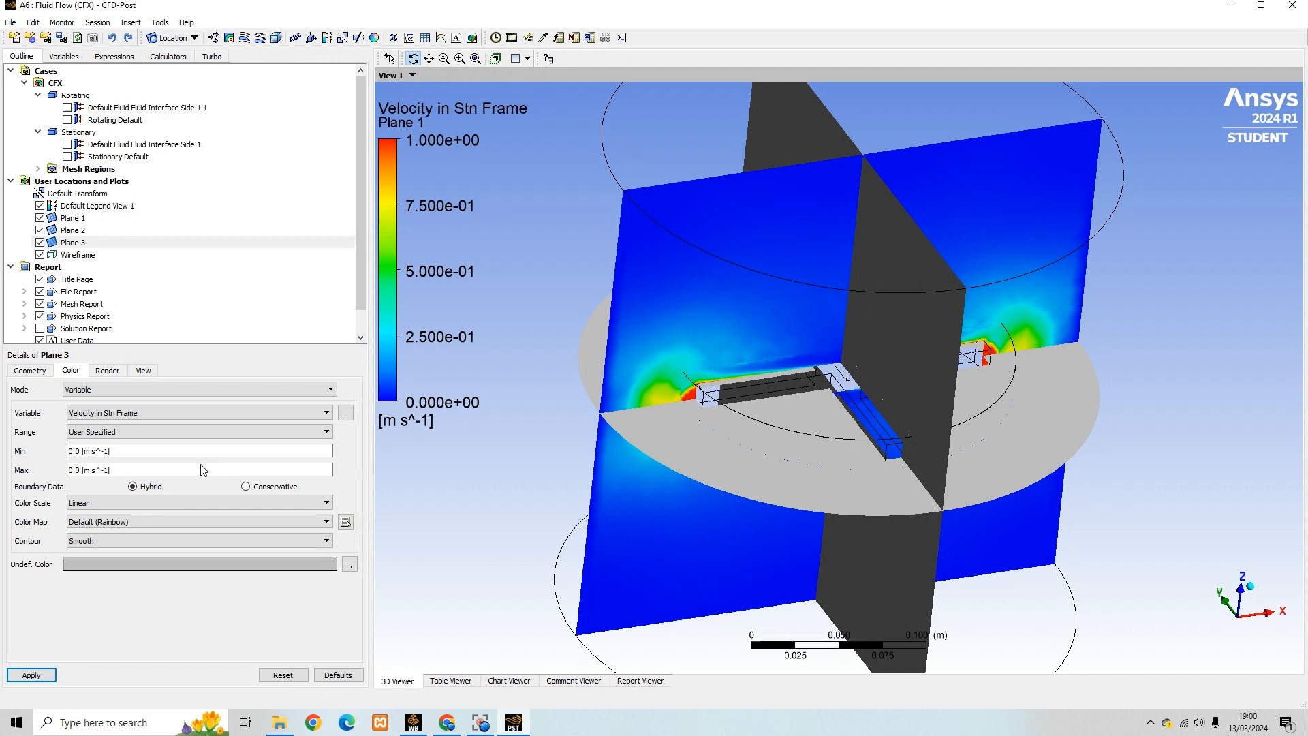
pyautogui.click(164, 470)
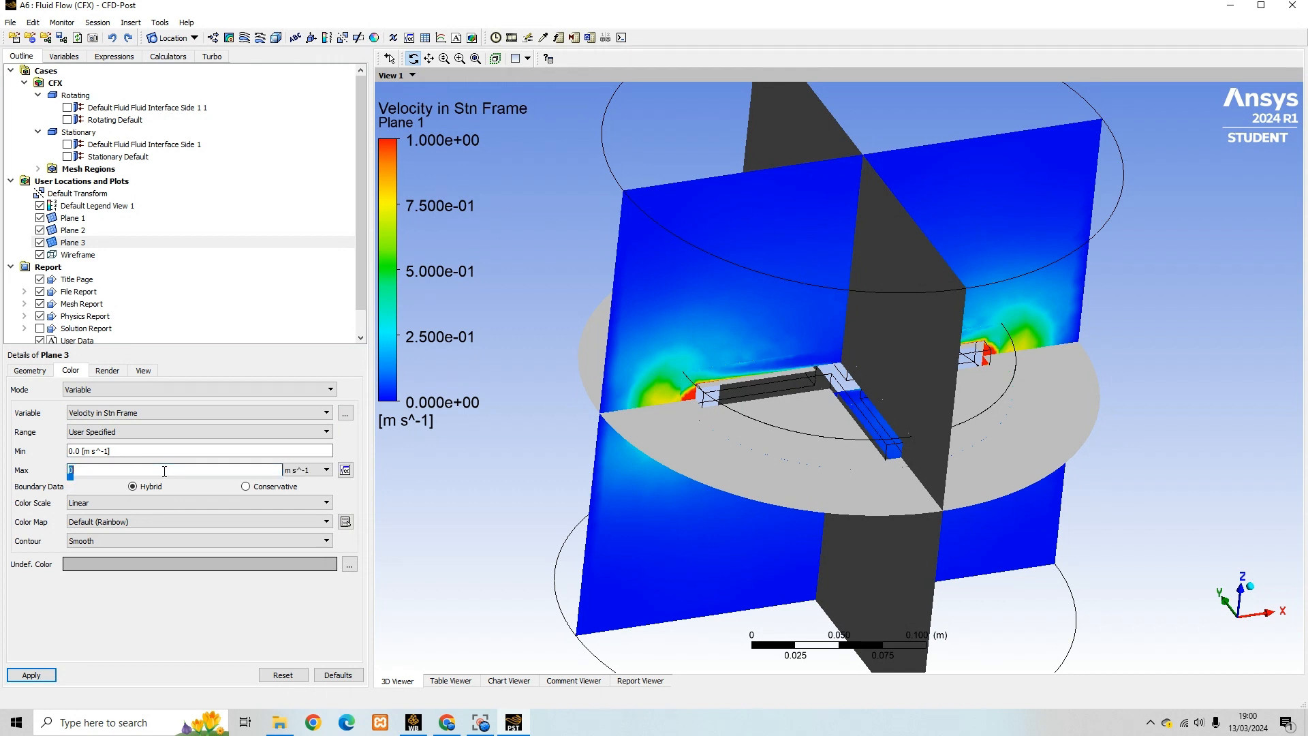
pyautogui.click(30, 675)
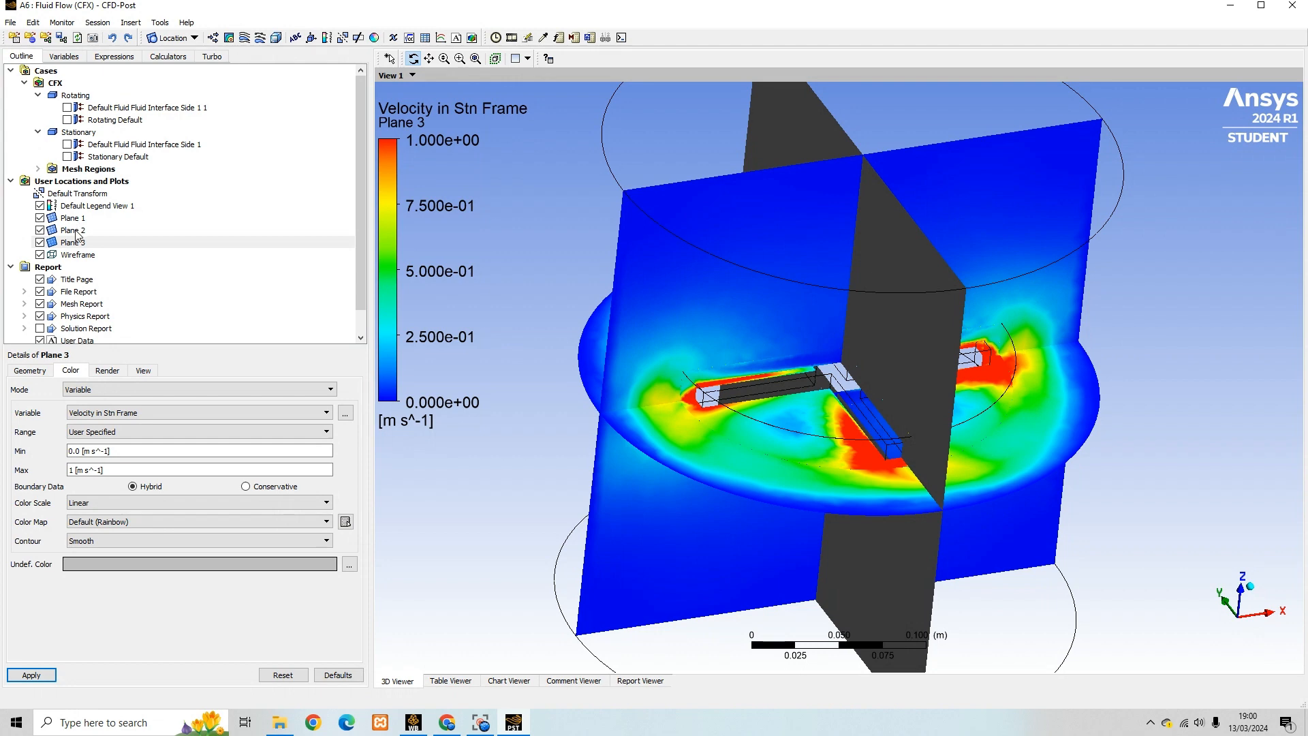
# Color Plane 2 by the variable Velocity in Stn Frame, using a User Specified range with a maximum of 1 m s^-1
pyautogui.click(71, 231)
pyautogui.click(85, 389)
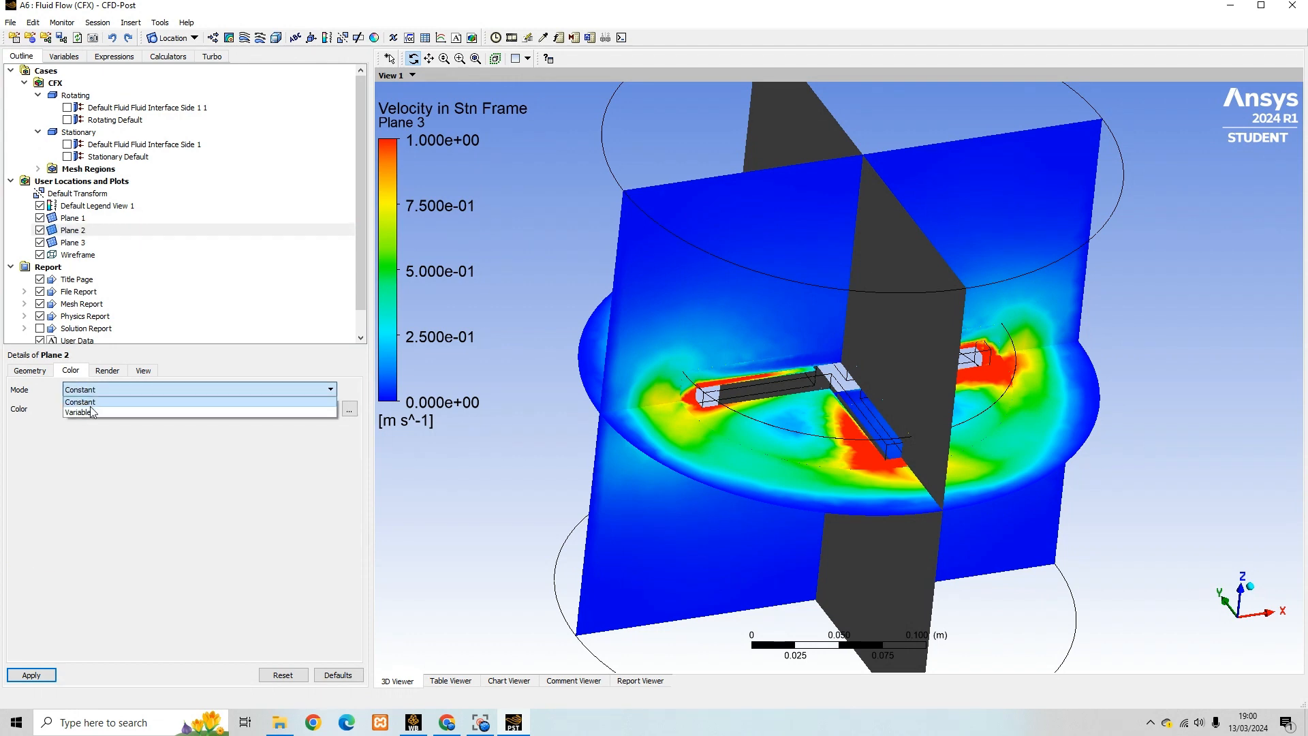
pyautogui.click(81, 408)
pyautogui.click(129, 412)
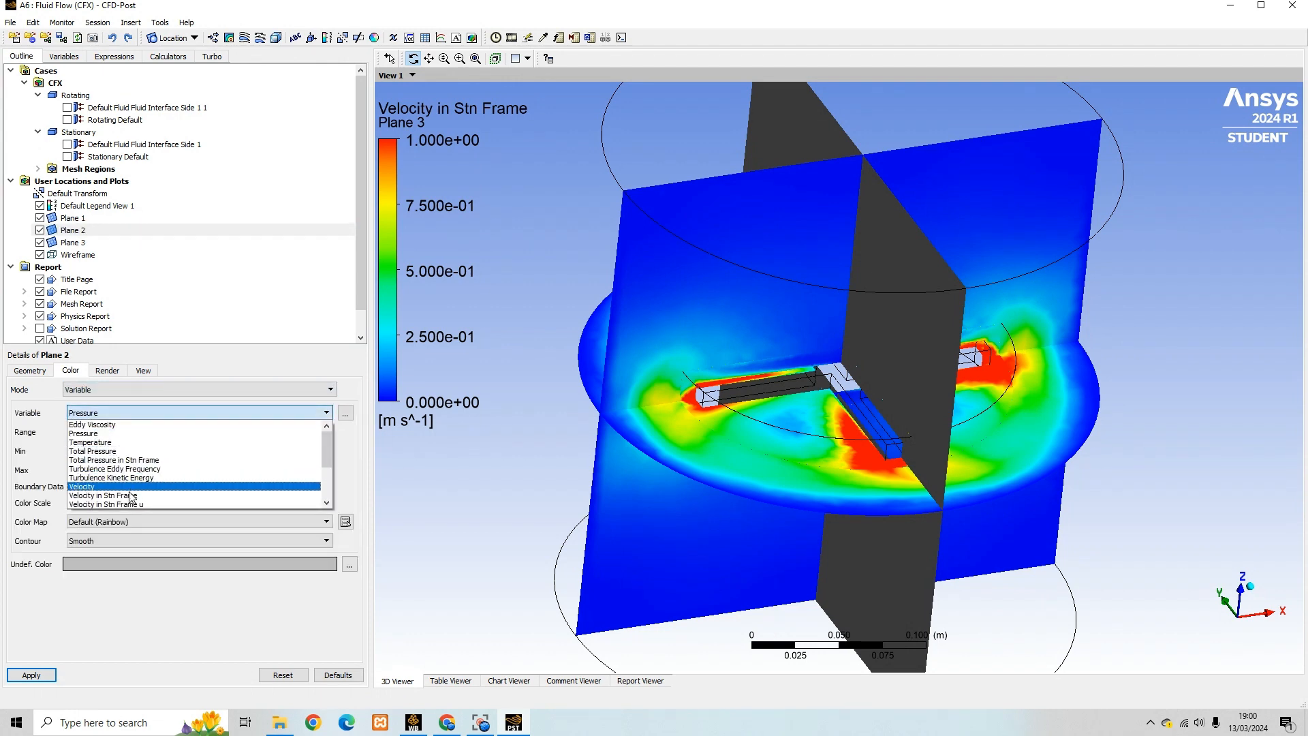
pyautogui.click(109, 495)
pyautogui.click(117, 431)
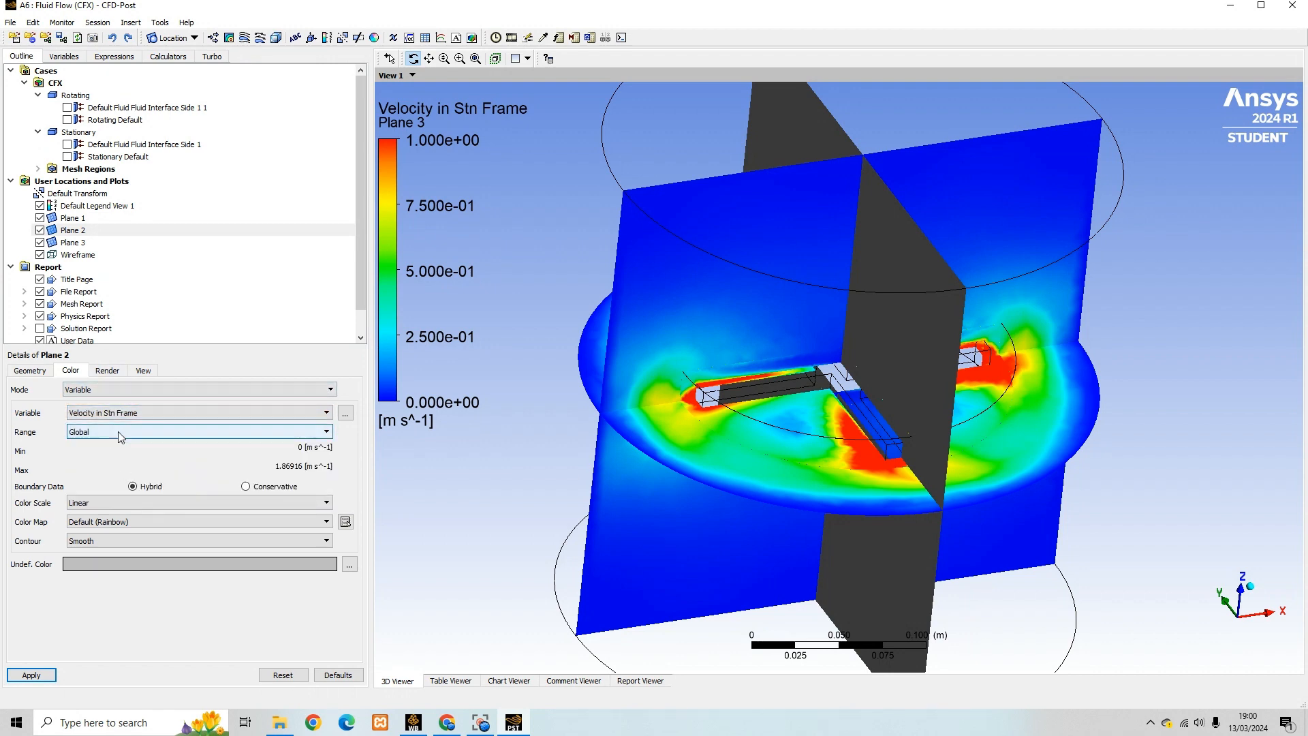
pyautogui.click(128, 468)
pyautogui.click(130, 470)
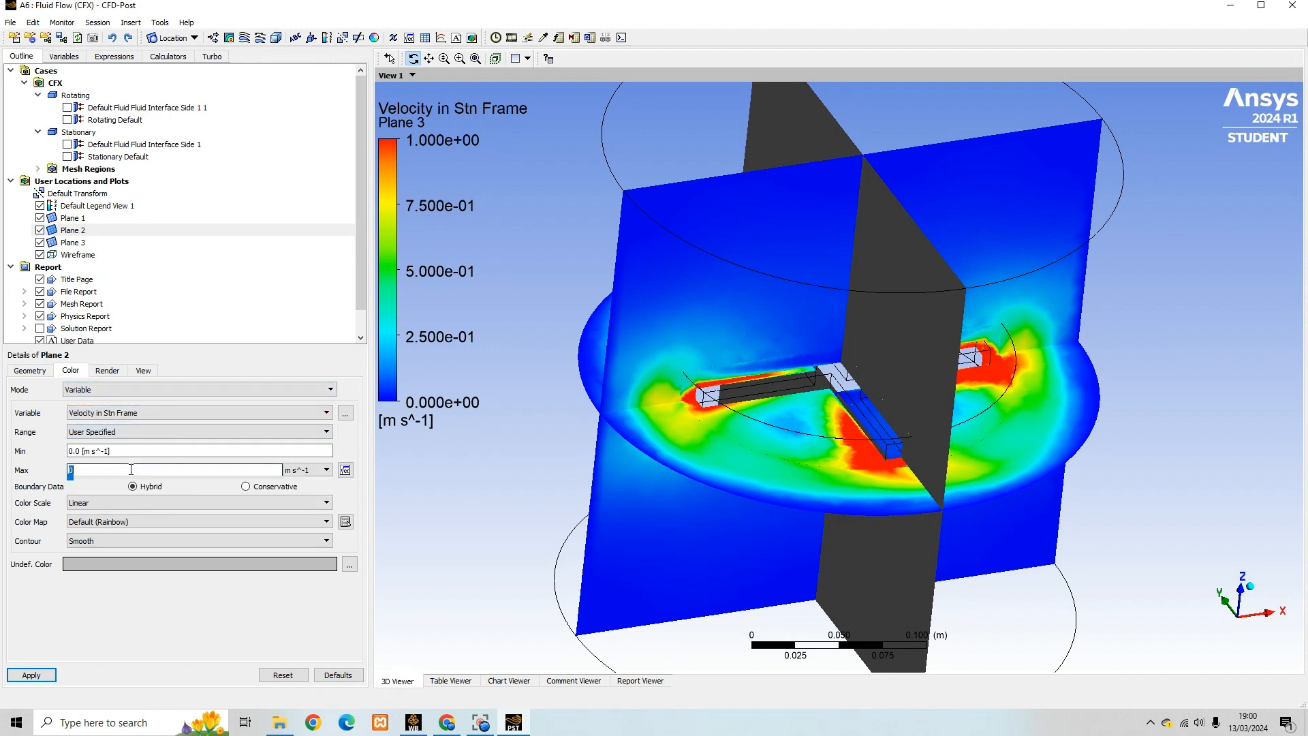
pyautogui.write('1')
pyautogui.click(32, 674)
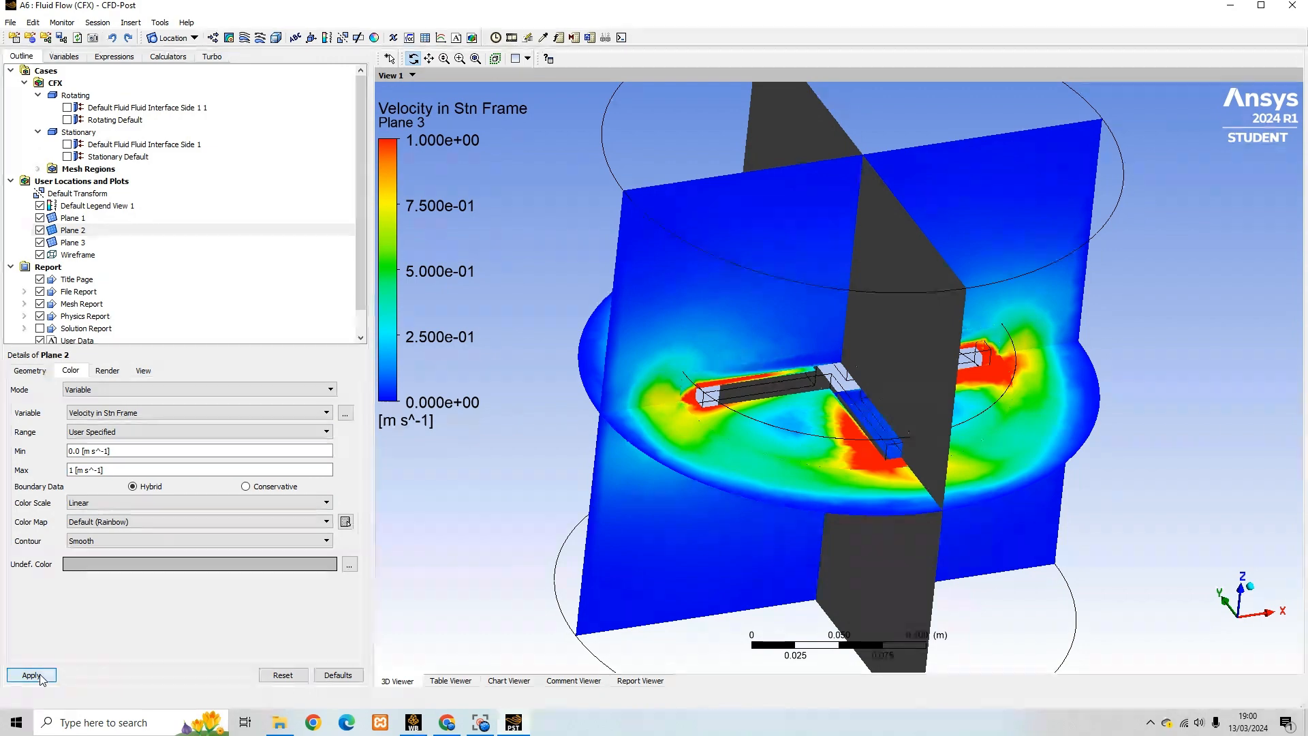
pyautogui.moveTo(716, 538); pyautogui.dragTo(1072, 438)
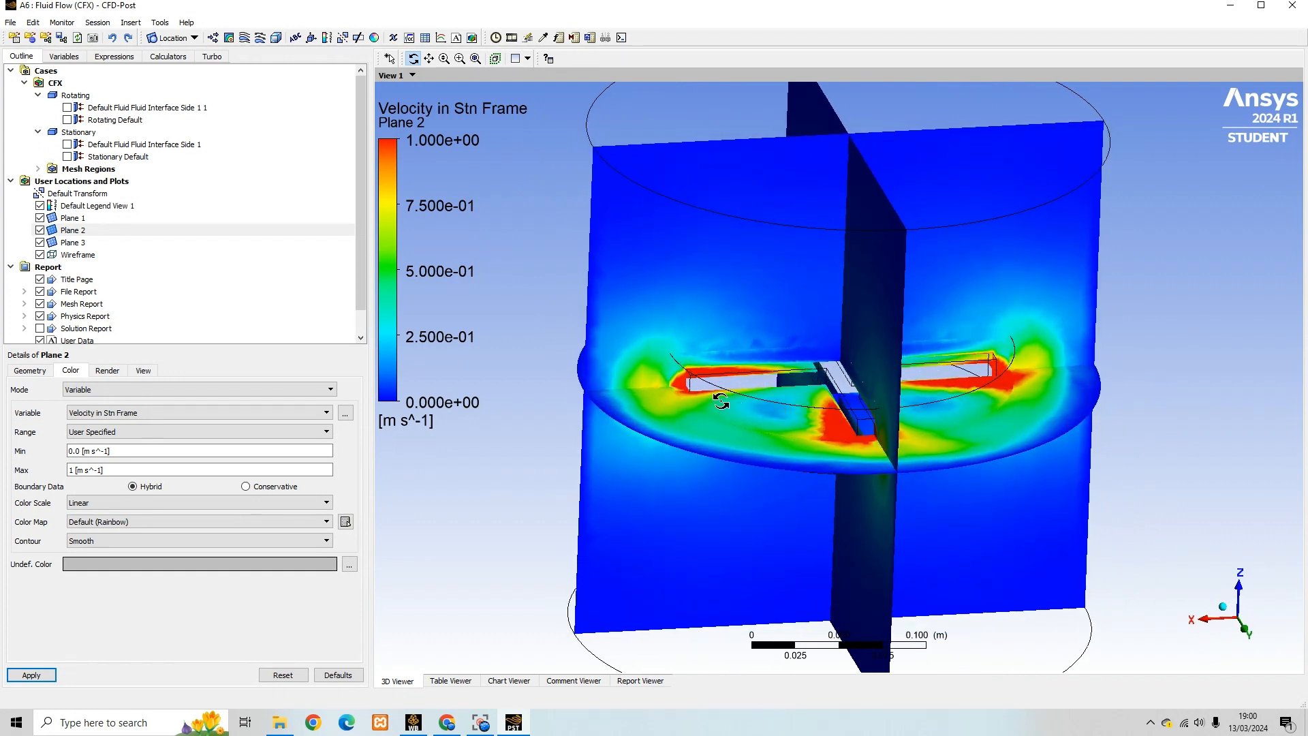
pyautogui.moveTo(719, 403)
pyautogui.mouseDown()
pyautogui.moveTo(750, 446)
pyautogui.moveTo(731, 411)
pyautogui.mouseUp()
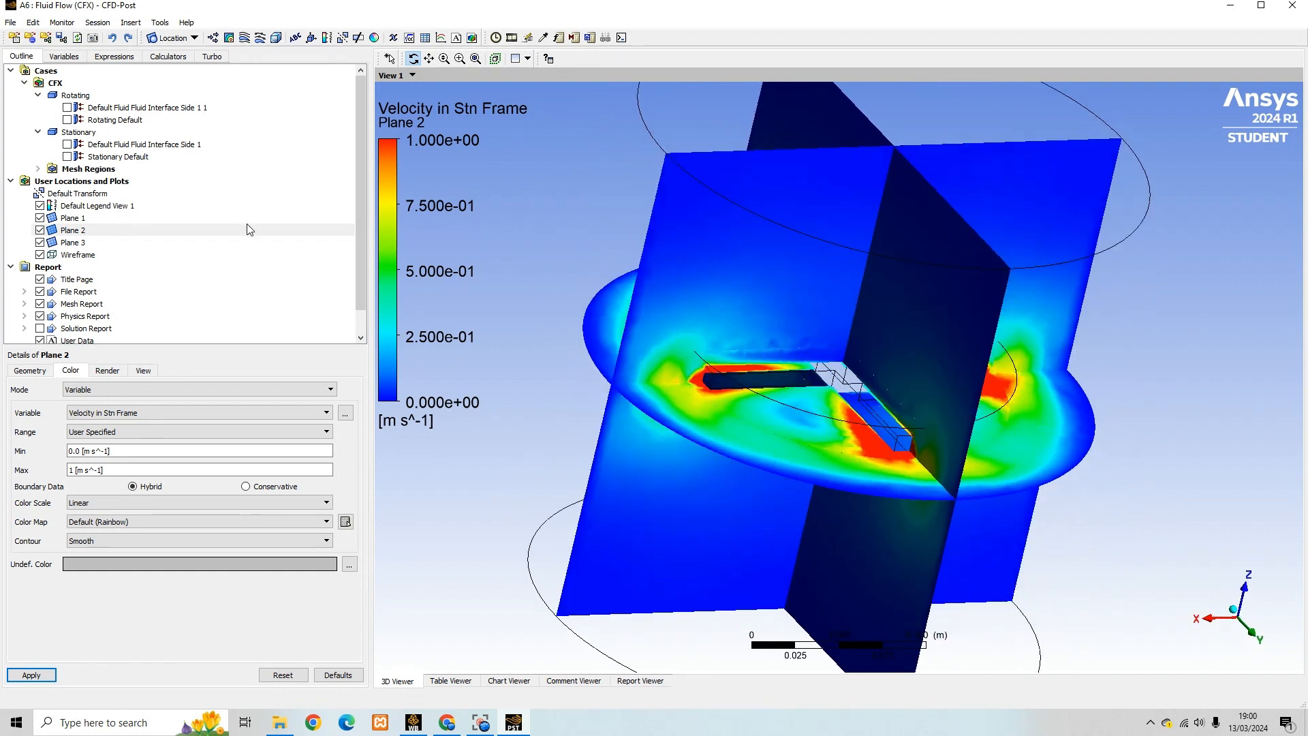
# Insert Streamline 1 as a Surface Streamline located on Plane 1, Plane 2 and Plane 3
pyautogui.click(244, 41)
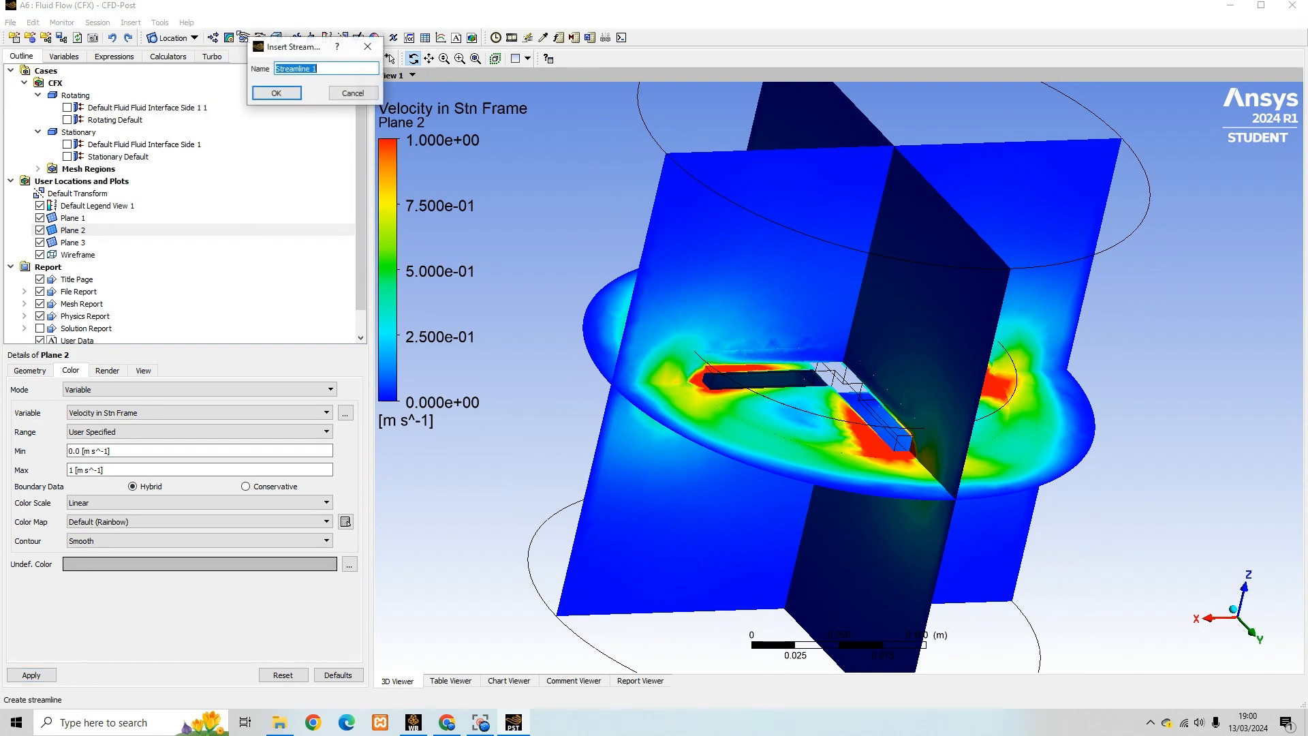
pyautogui.click(277, 94)
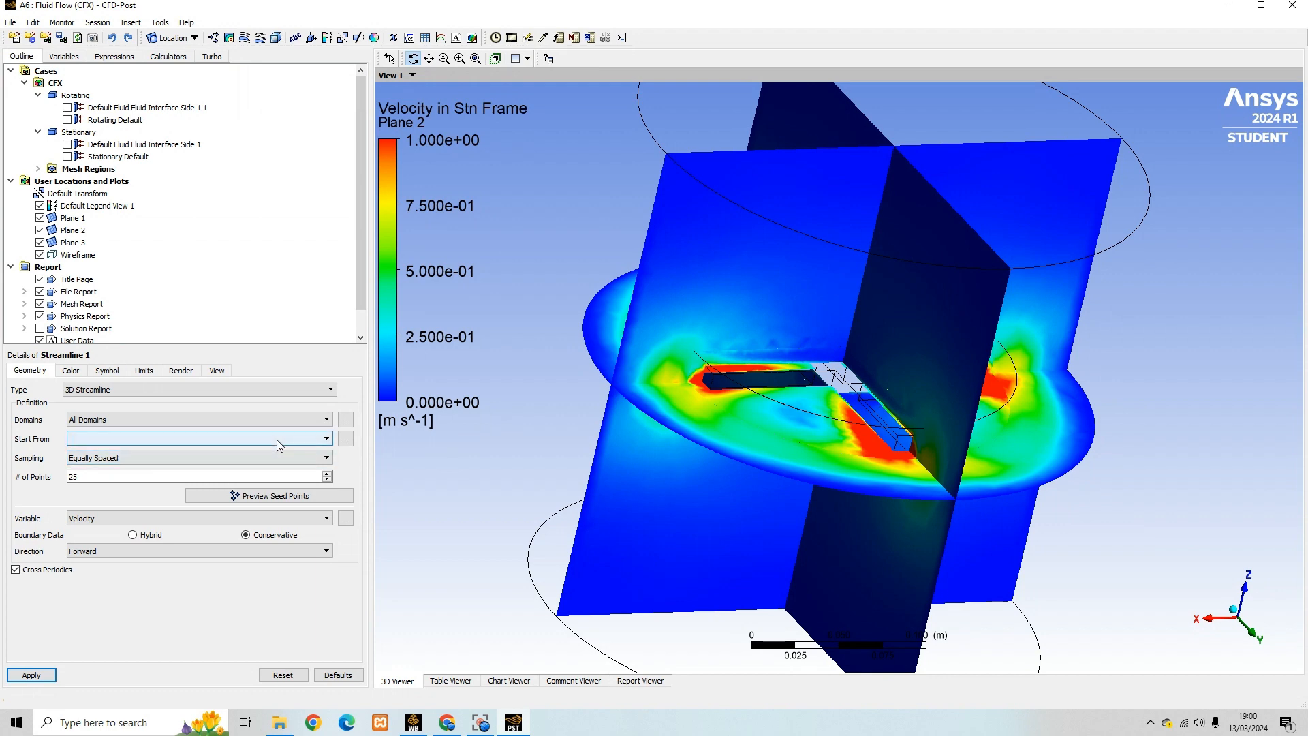
pyautogui.click(284, 390)
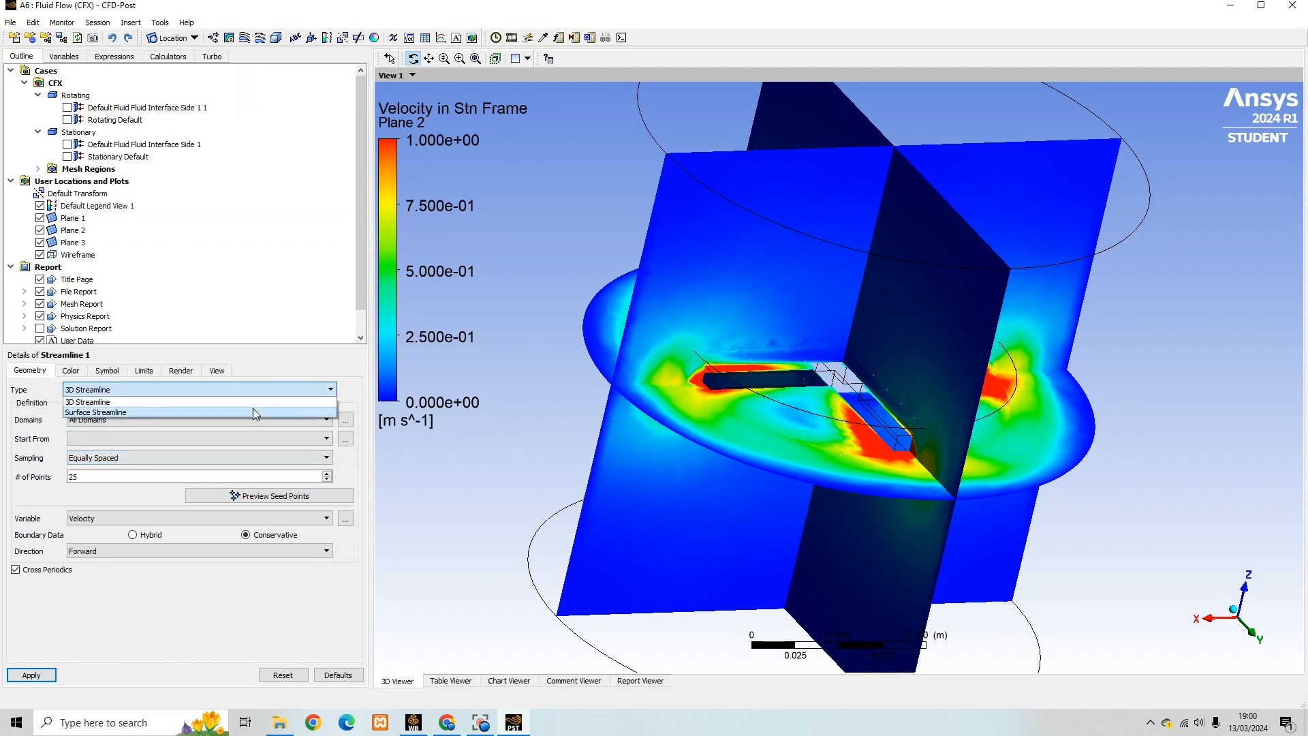
pyautogui.click(252, 412)
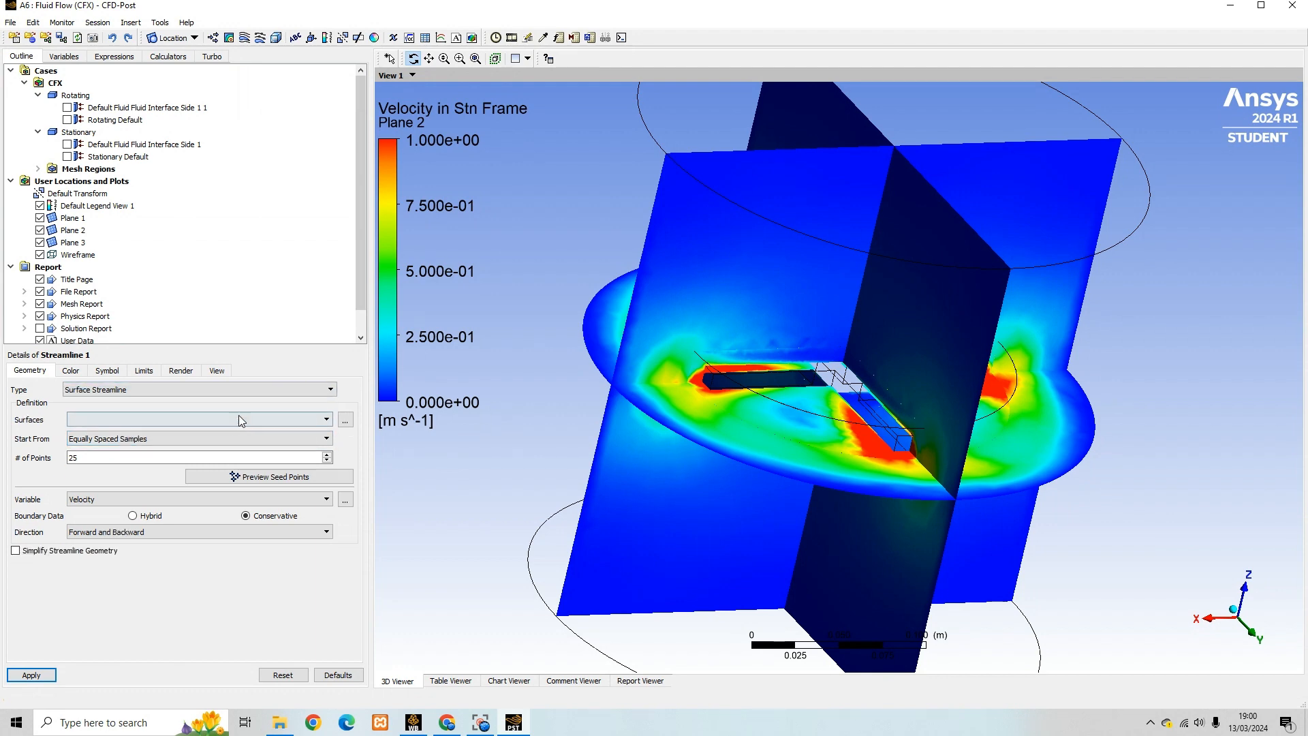
pyautogui.click(346, 419)
pyautogui.click(627, 292)
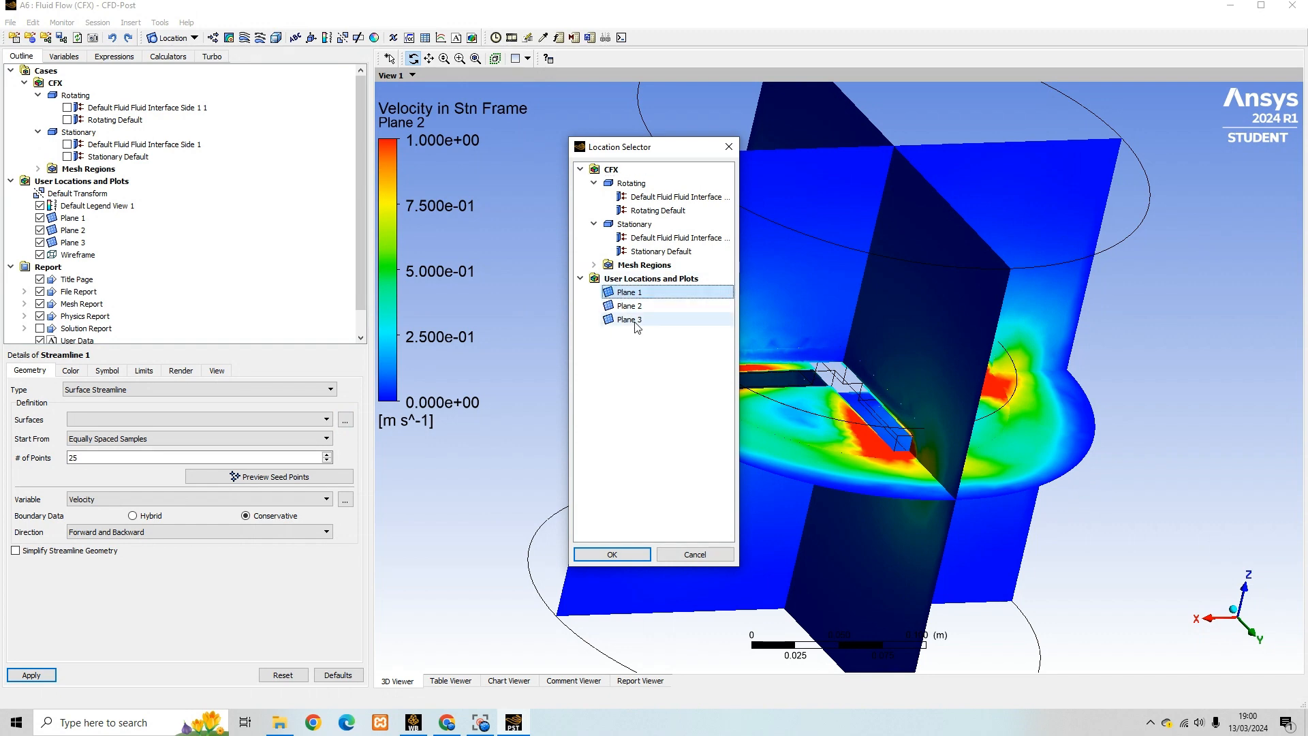
pyautogui.keyDown('shift'); pyautogui.click(635, 320); pyautogui.keyUp('shift')
pyautogui.click(611, 554)
# Set Streamline 1 to 250 points with the variable Velocity in Stn Frame and generate it
pyautogui.click(109, 457)
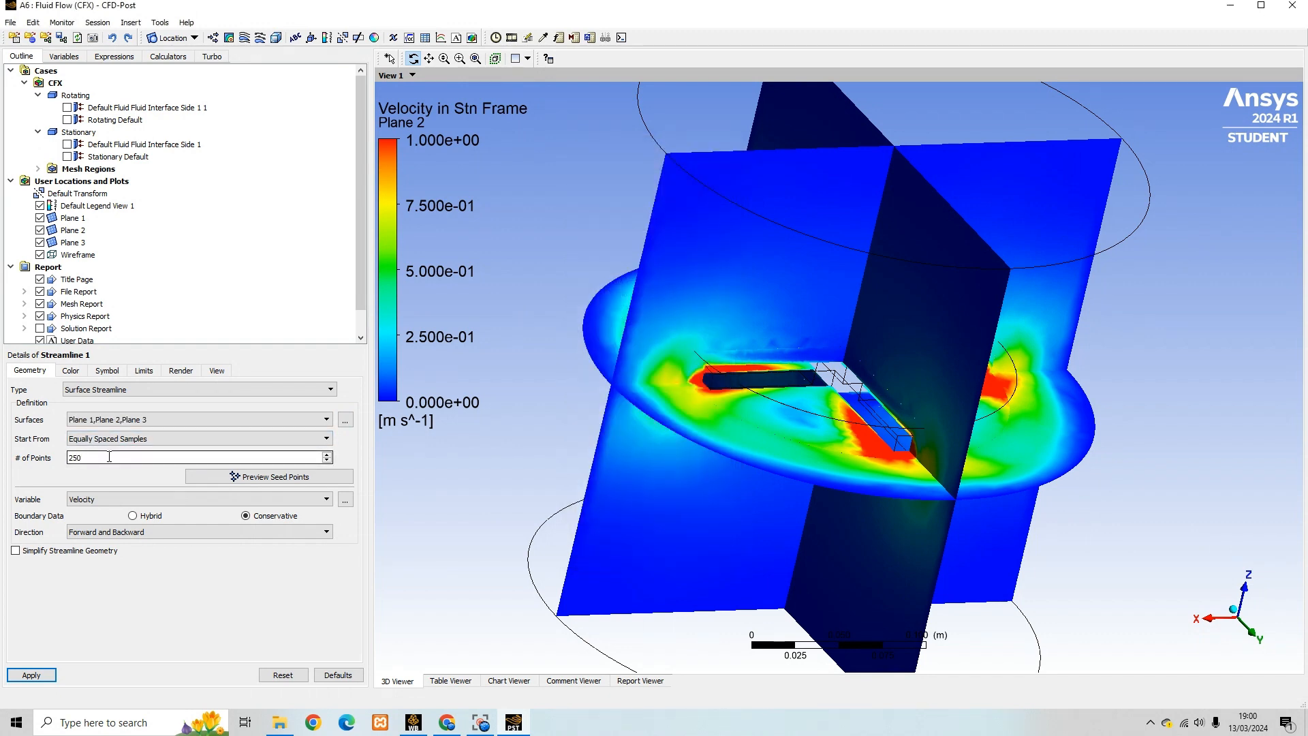
pyautogui.click(151, 504)
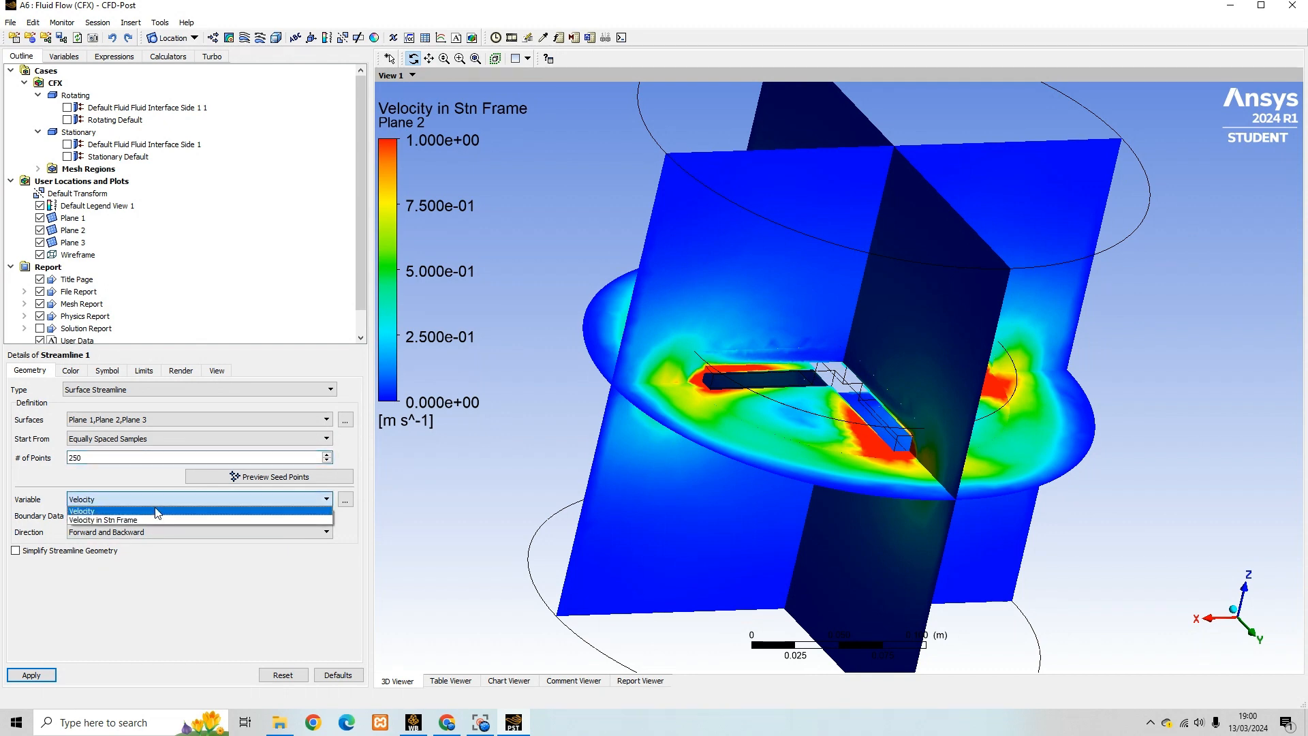
pyautogui.click(157, 519)
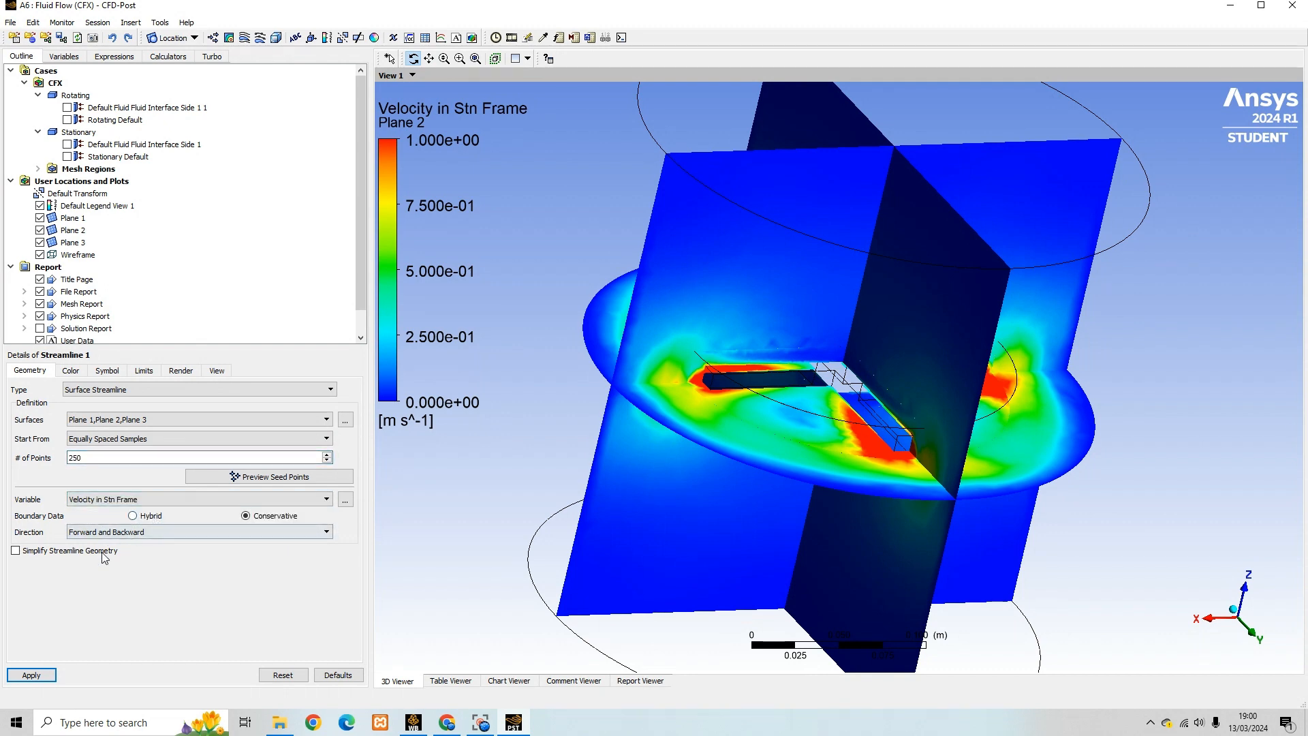
pyautogui.click(32, 673)
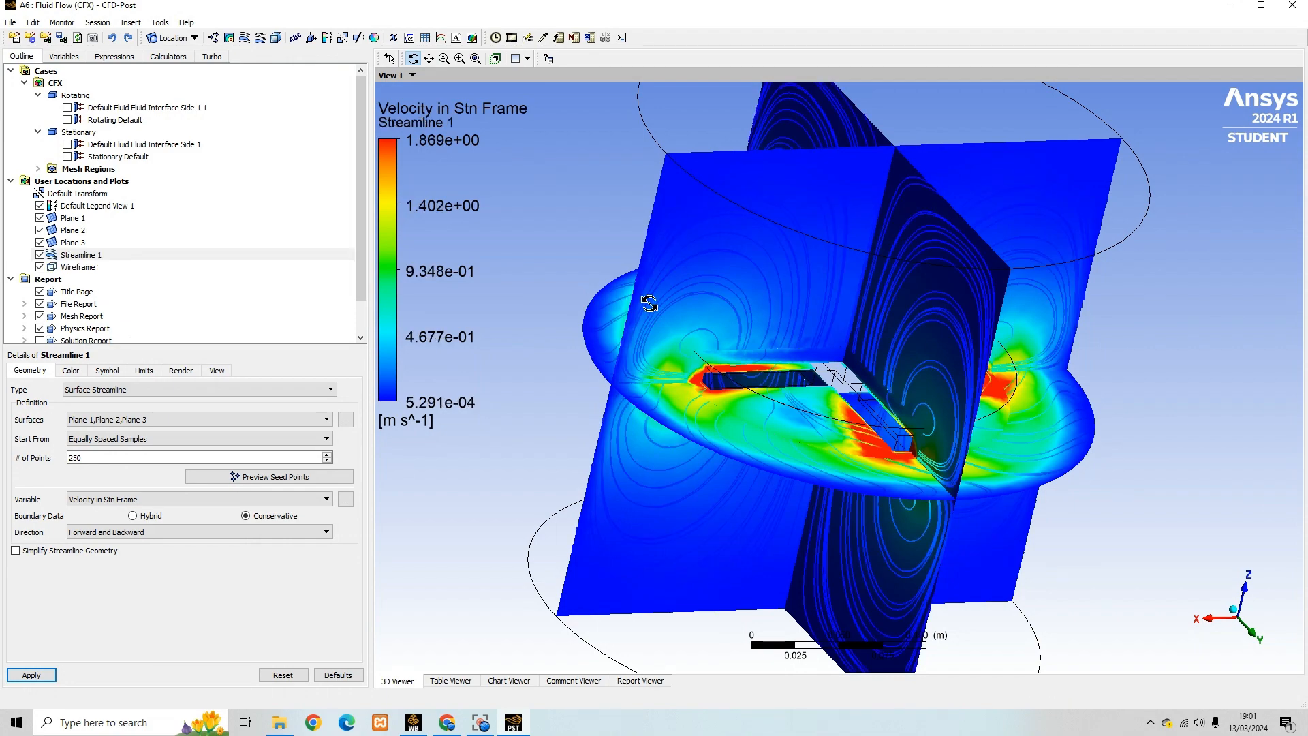
# Hide Plane 1, Plane 2 and Plane 3 and inspect the surface streamlines around the impeller
pyautogui.moveTo(649, 303); pyautogui.dragTo(609, 280)
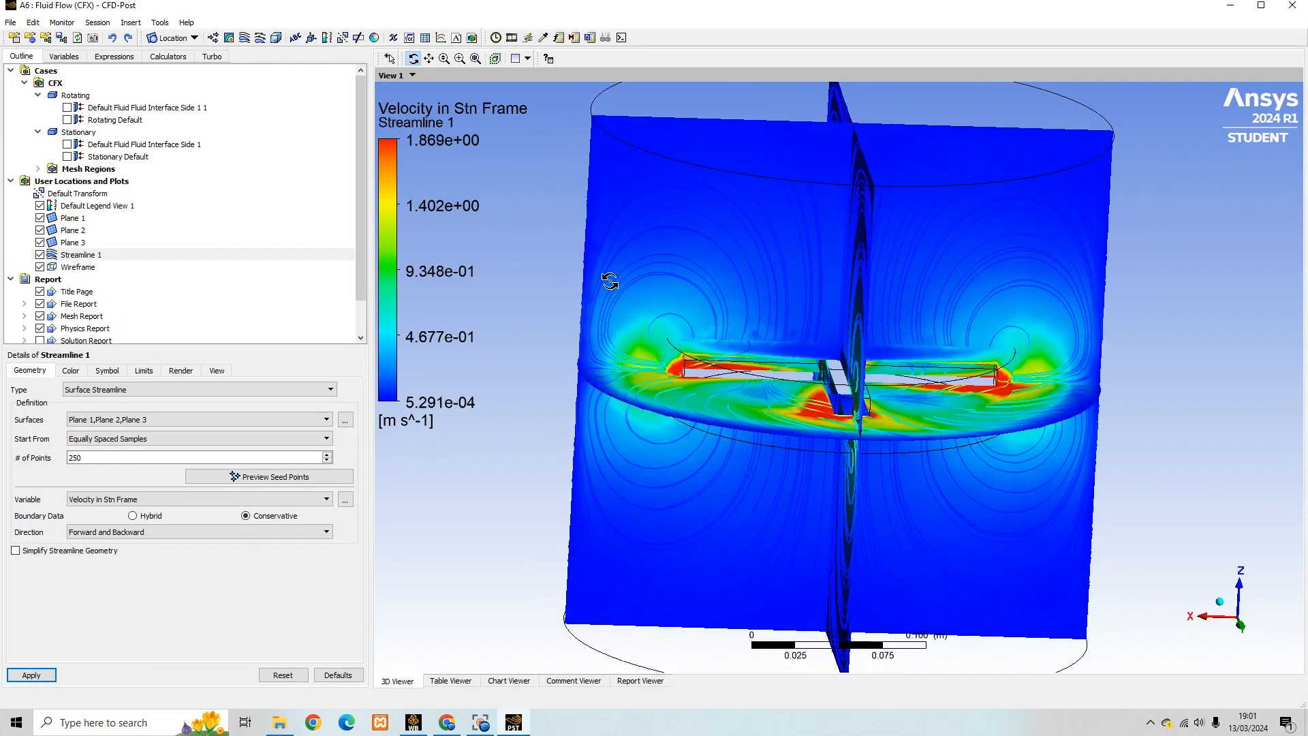
pyautogui.click(40, 243)
pyautogui.click(46, 235)
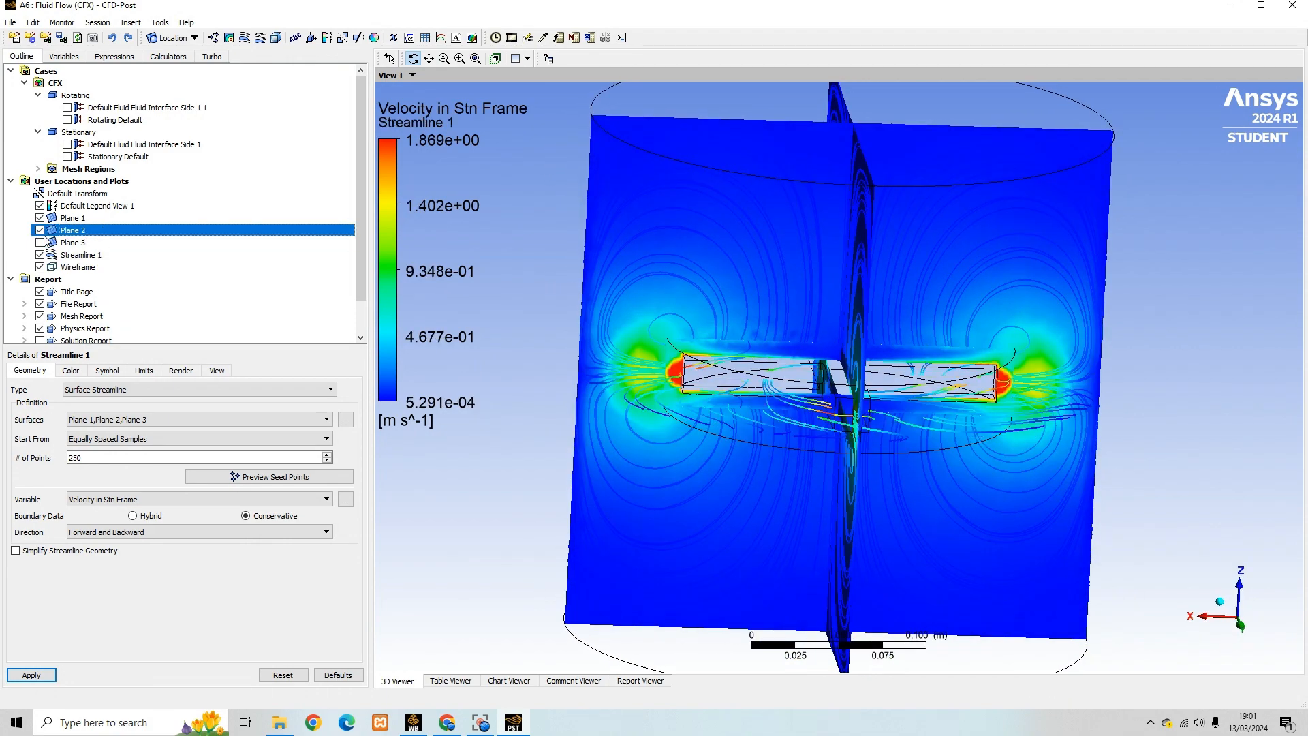
pyautogui.click(39, 218)
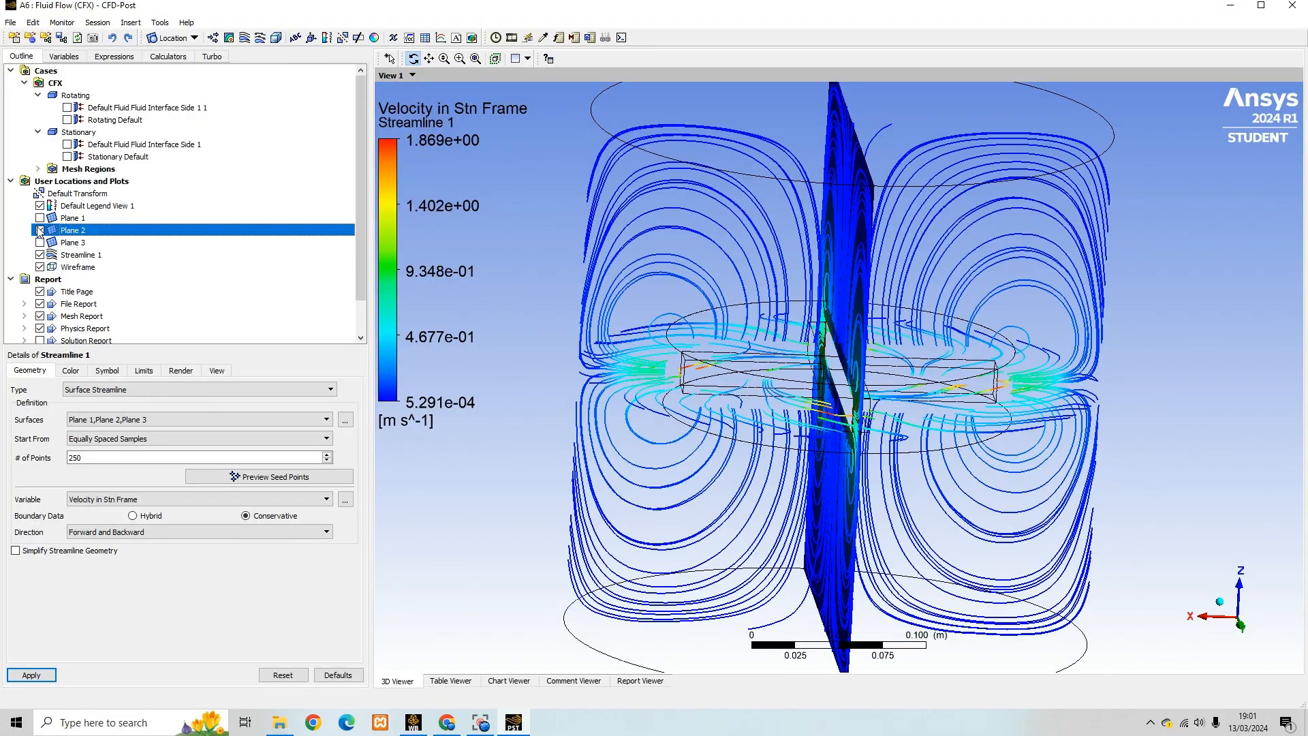
pyautogui.click(40, 229)
pyautogui.moveTo(549, 336); pyautogui.dragTo(675, 391)
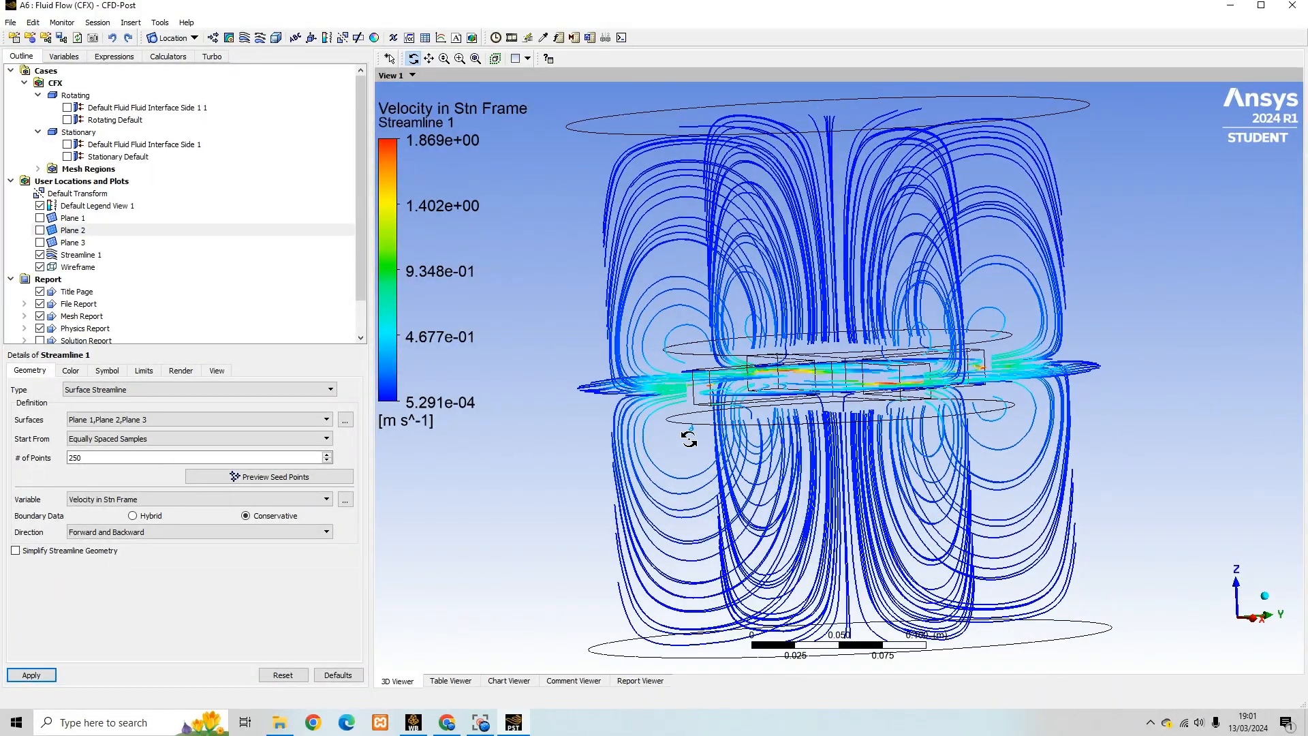
pyautogui.moveTo(691, 443)
pyautogui.mouseDown()
pyautogui.moveTo(709, 436)
pyautogui.moveTo(668, 440)
pyautogui.mouseUp()
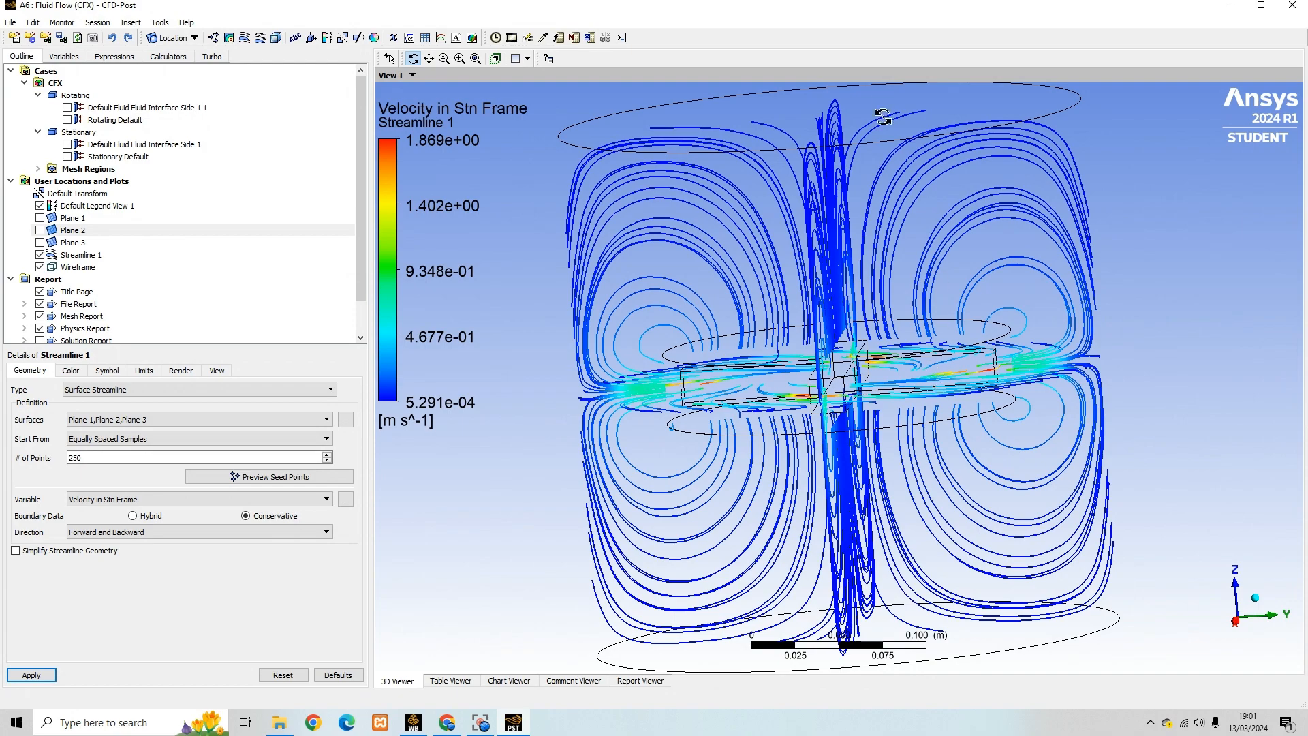
pyautogui.moveTo(730, 252); pyautogui.dragTo(758, 271)
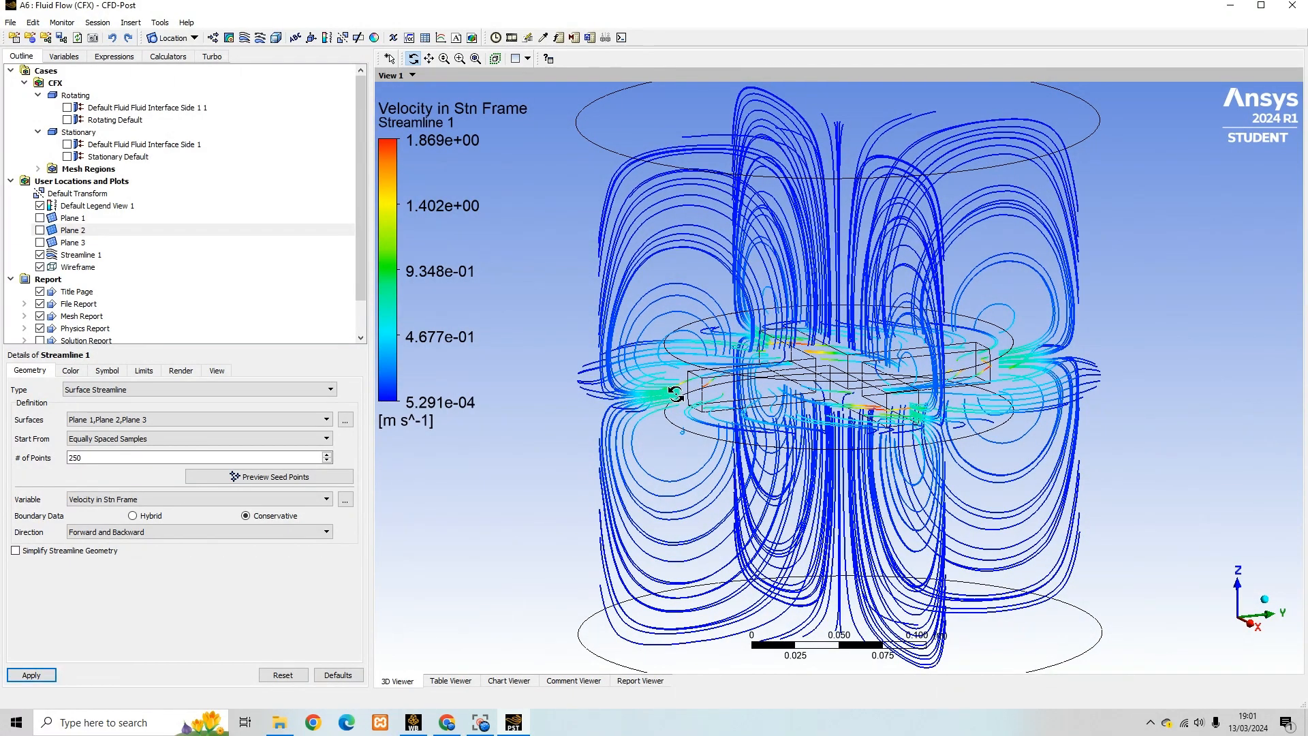
pyautogui.moveTo(751, 376)
pyautogui.mouseDown()
pyautogui.moveTo(718, 383)
pyautogui.moveTo(741, 380)
pyautogui.mouseUp()
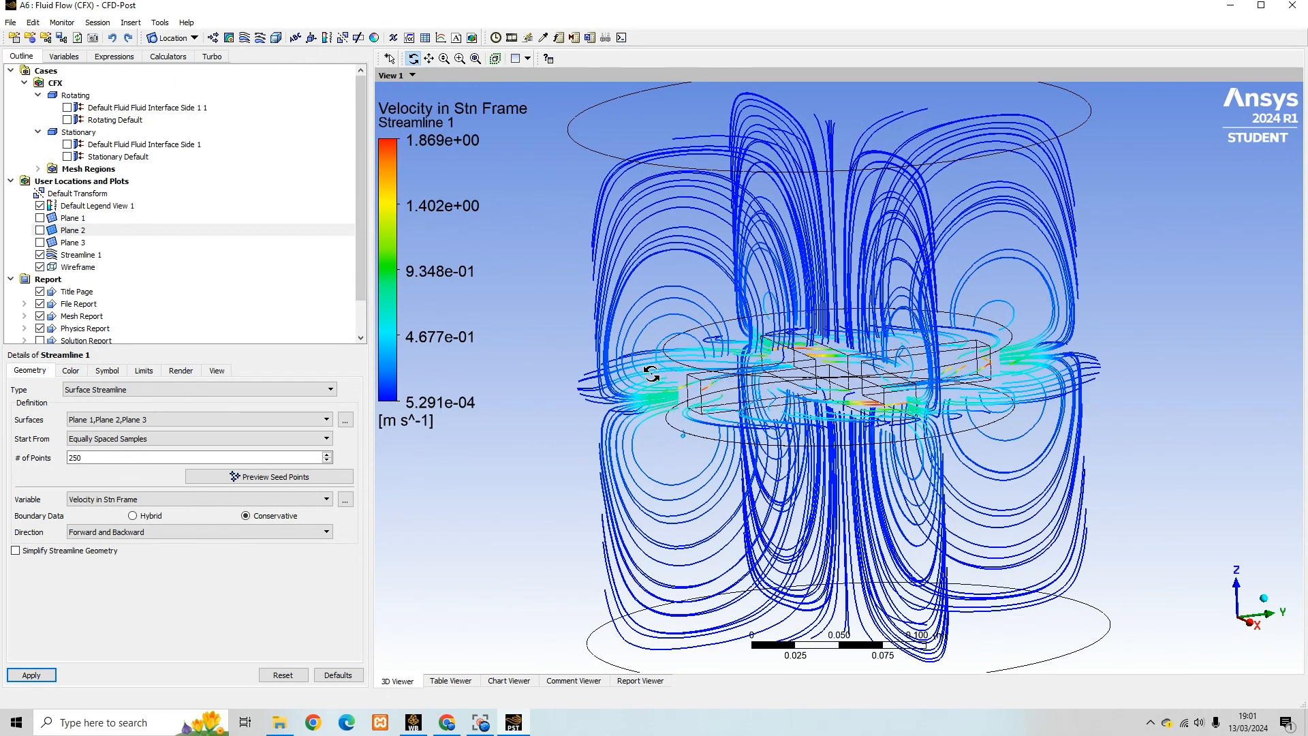
pyautogui.moveTo(715, 385)
pyautogui.mouseDown()
pyautogui.moveTo(690, 381)
pyautogui.moveTo(708, 385)
pyautogui.mouseUp()
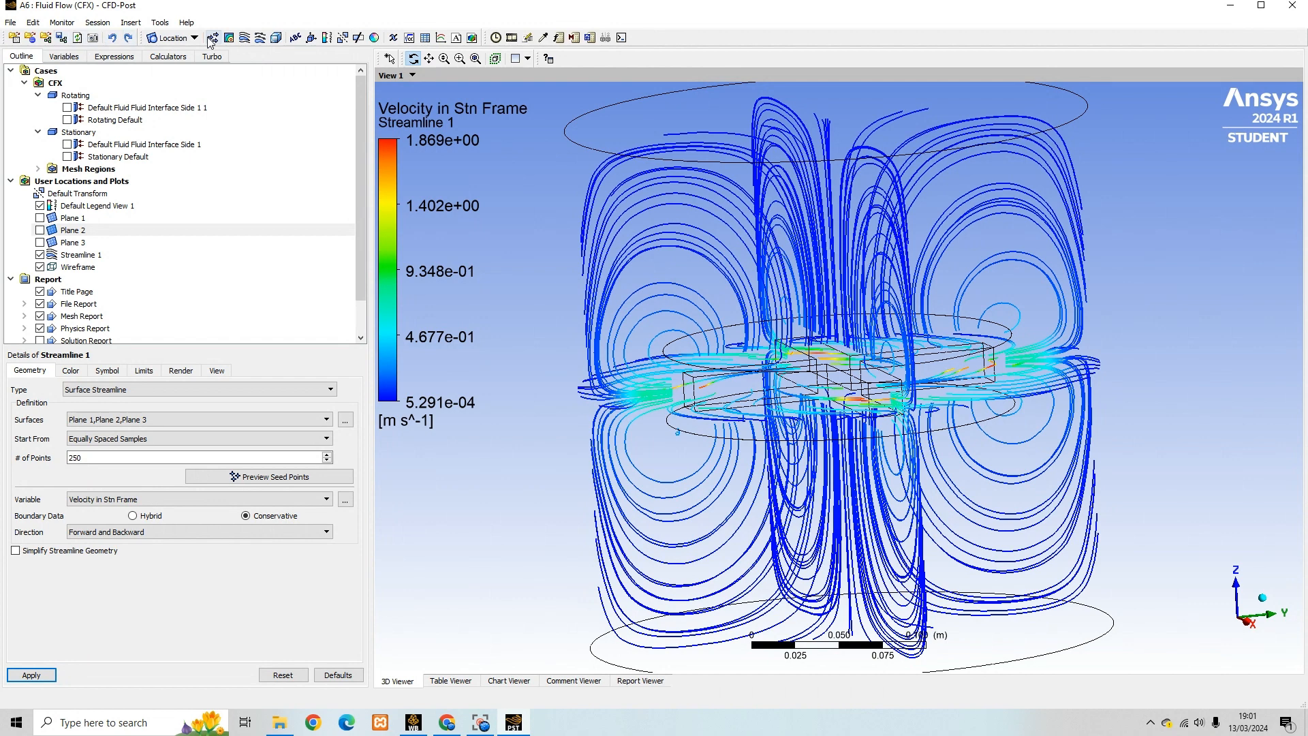
# Close the results post-processor and rename the Fluid Flow (CFX) system in Workbench as MRF
pyautogui.click(1292, 7)
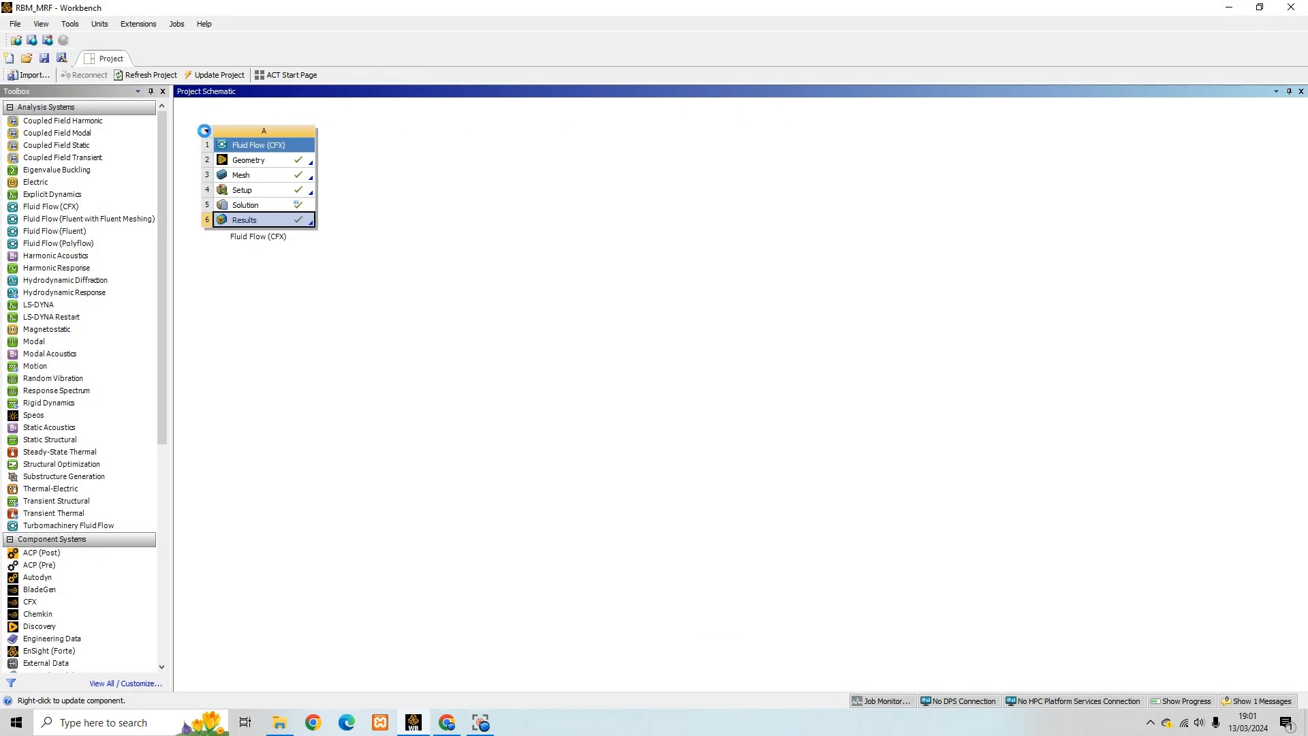
pyautogui.click(204, 131)
pyautogui.click(250, 264)
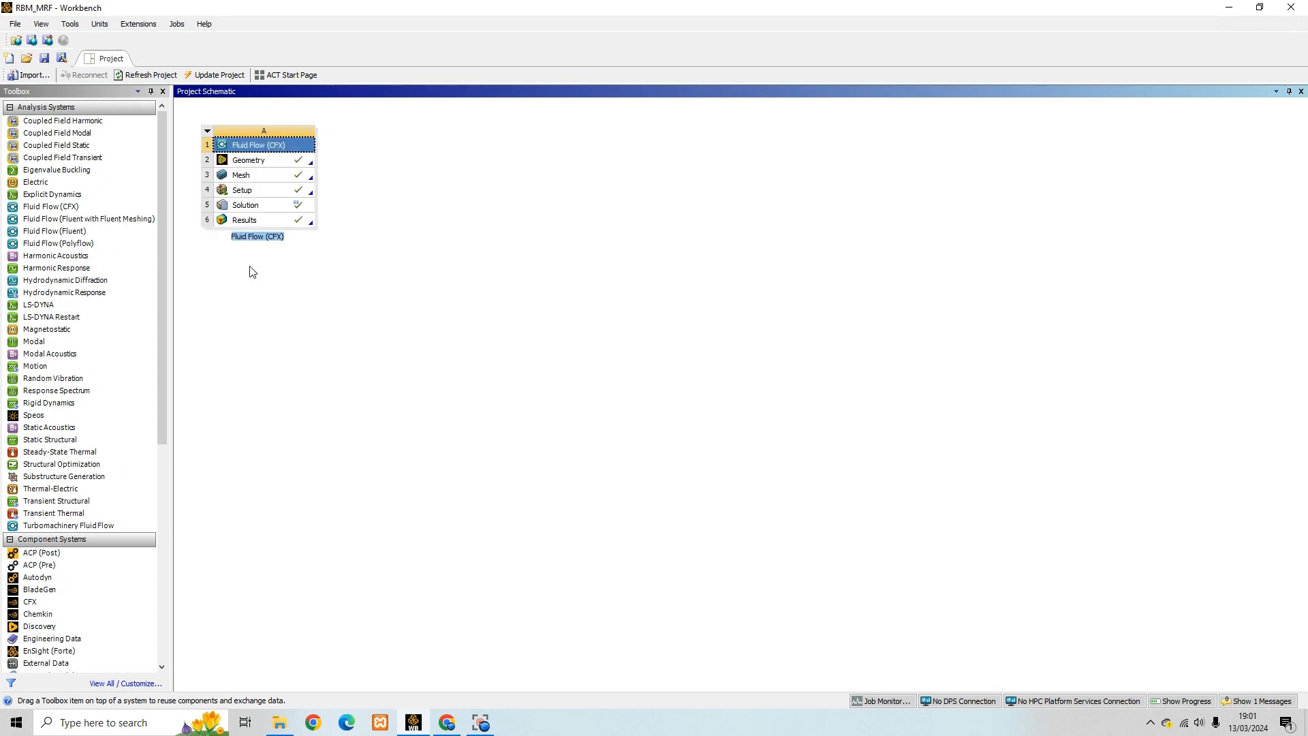
pyautogui.write('MRF')
pyautogui.press('Return')
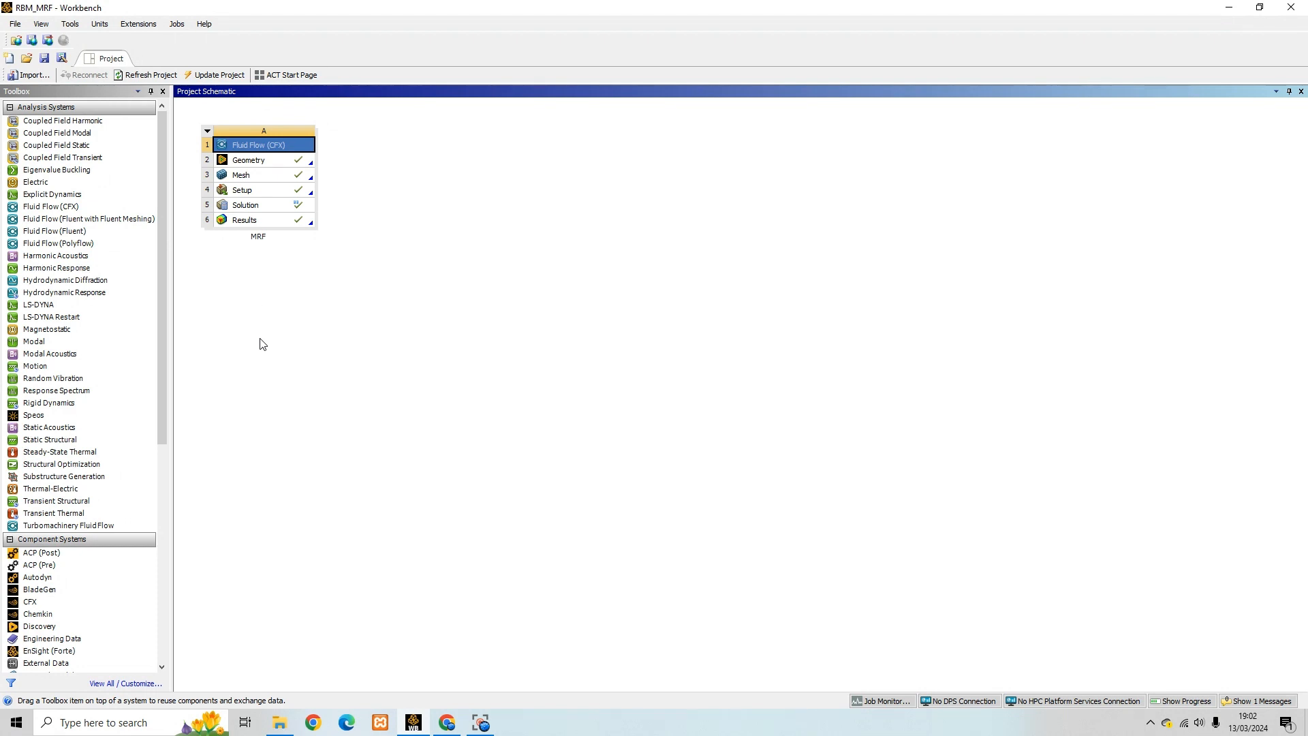
# Duplicate the MRF system and open the copy's Setup in a maximized CFX-Pre window
pyautogui.click(207, 131)
pyautogui.click(227, 176)
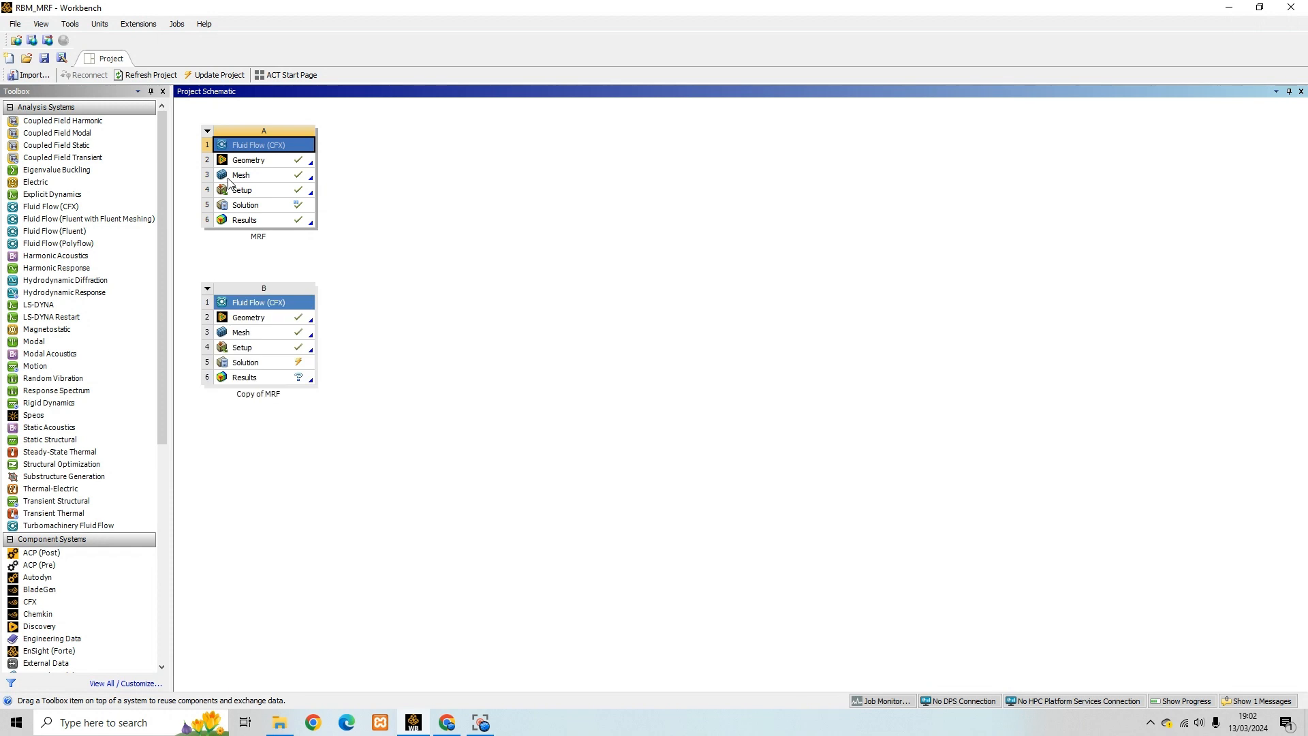
pyautogui.doubleClick(260, 348)
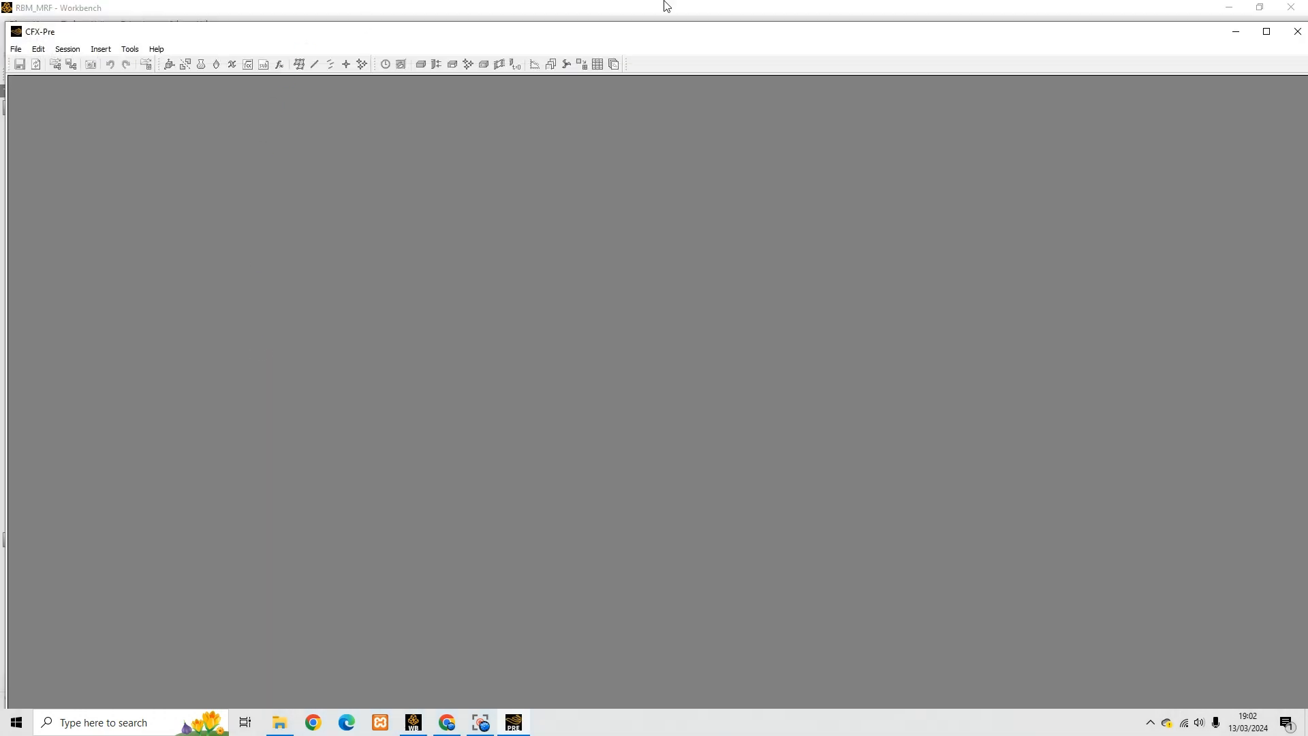
pyautogui.click(1266, 32)
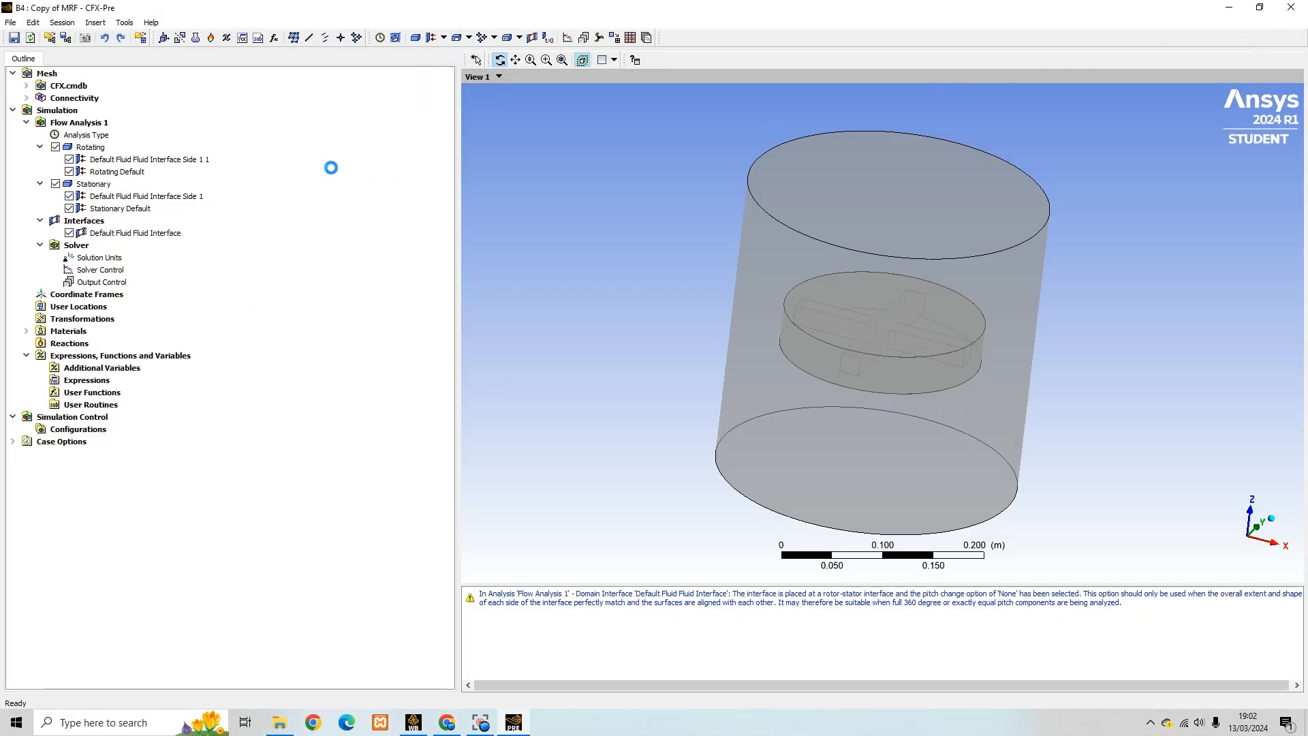
# Set the analysis type of Flow Analysis 1 to Transient with a total time of 10 s and timesteps of 0.05 s
pyautogui.doubleClick(102, 135)
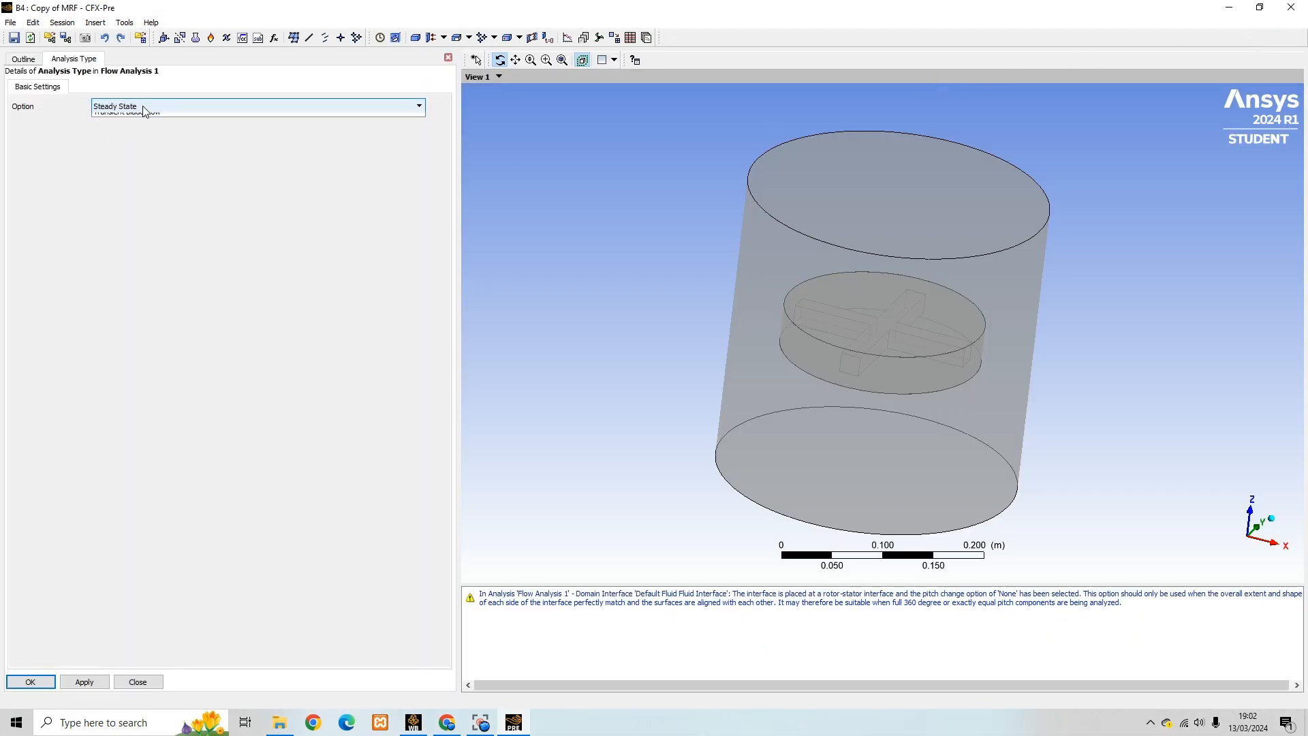
pyautogui.click(129, 107)
pyautogui.click(137, 125)
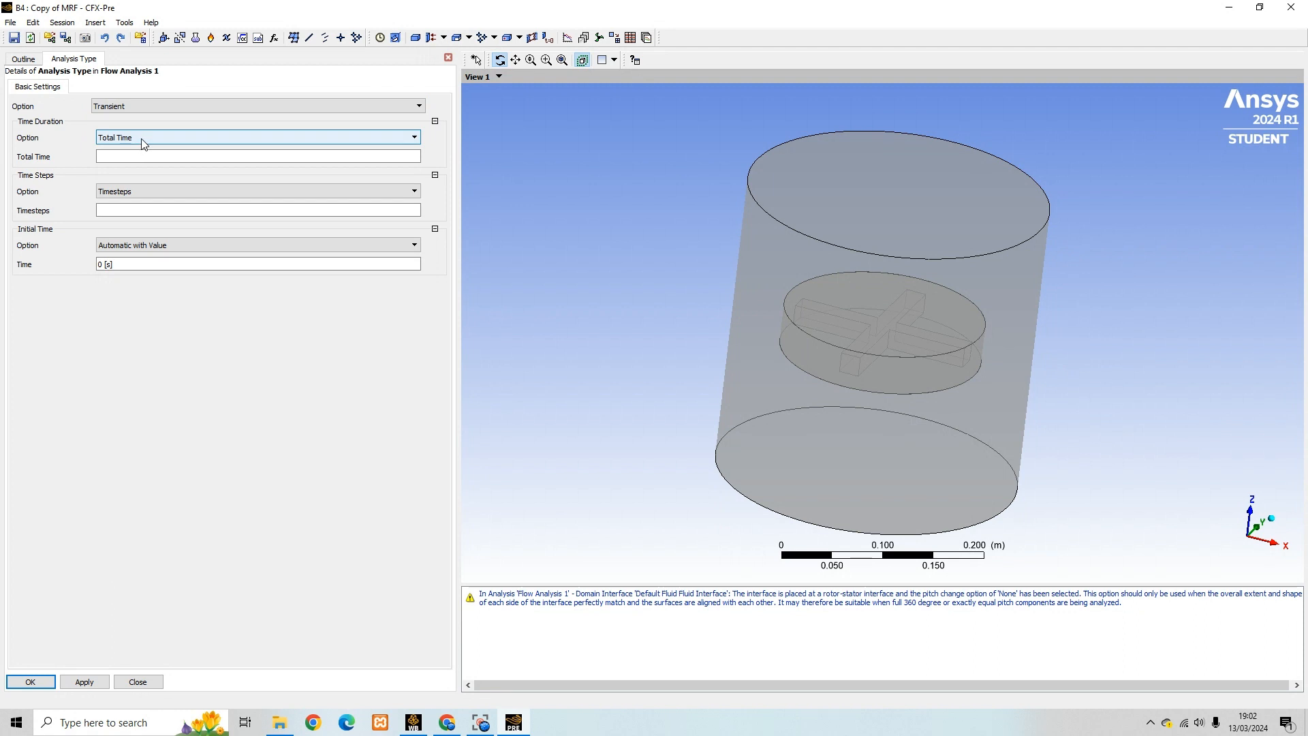
pyautogui.click(146, 156)
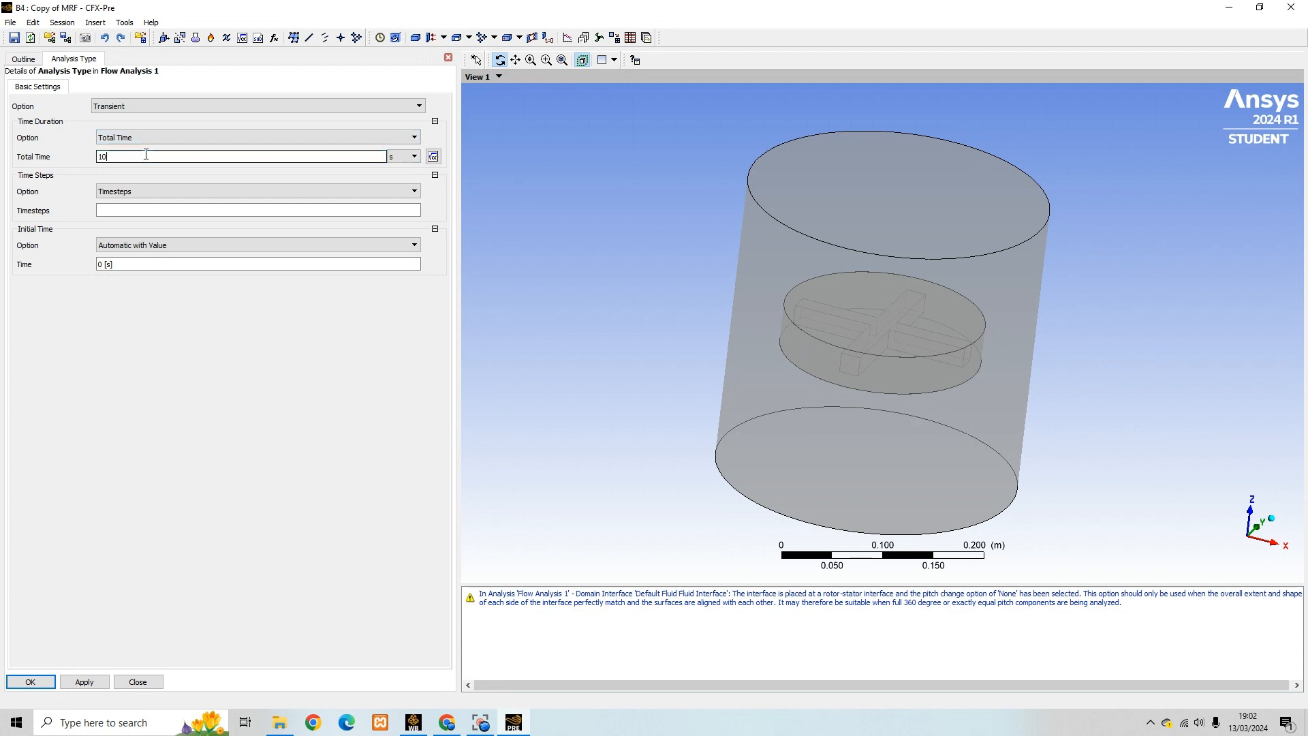
pyautogui.click(134, 191)
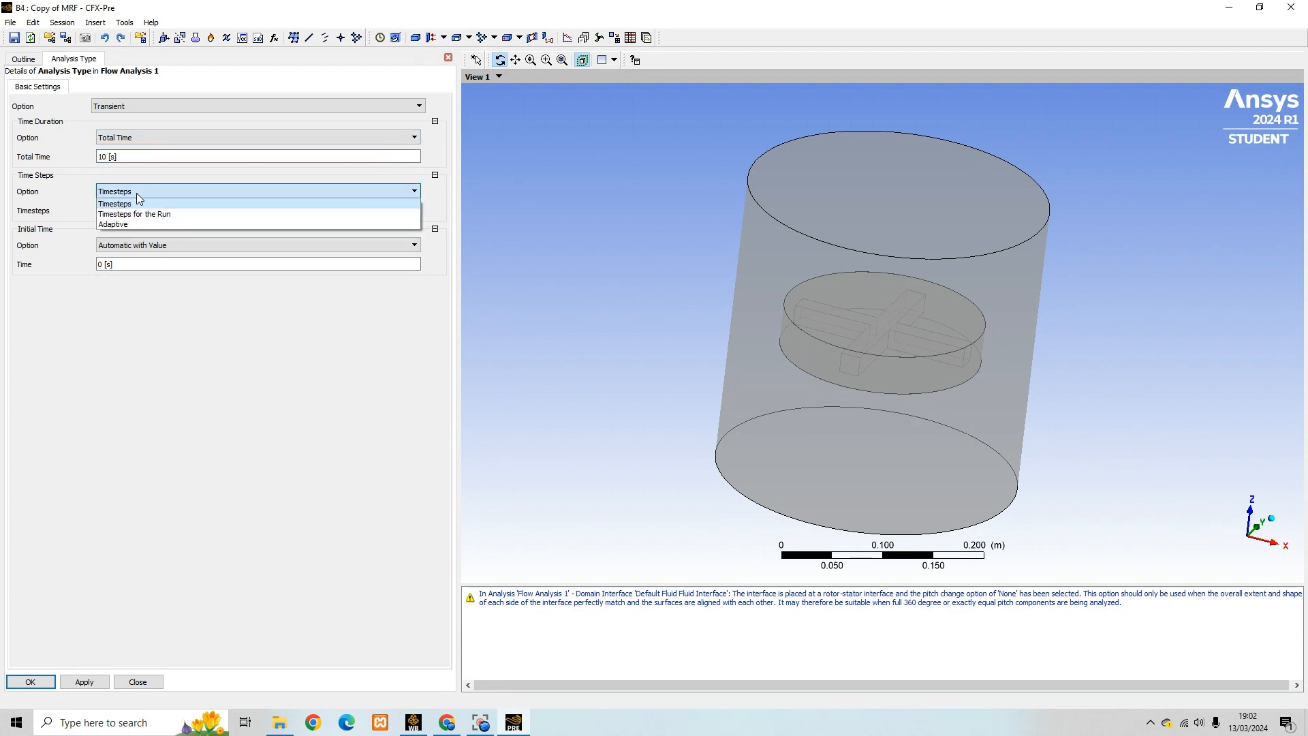
pyautogui.click(137, 193)
pyautogui.click(137, 213)
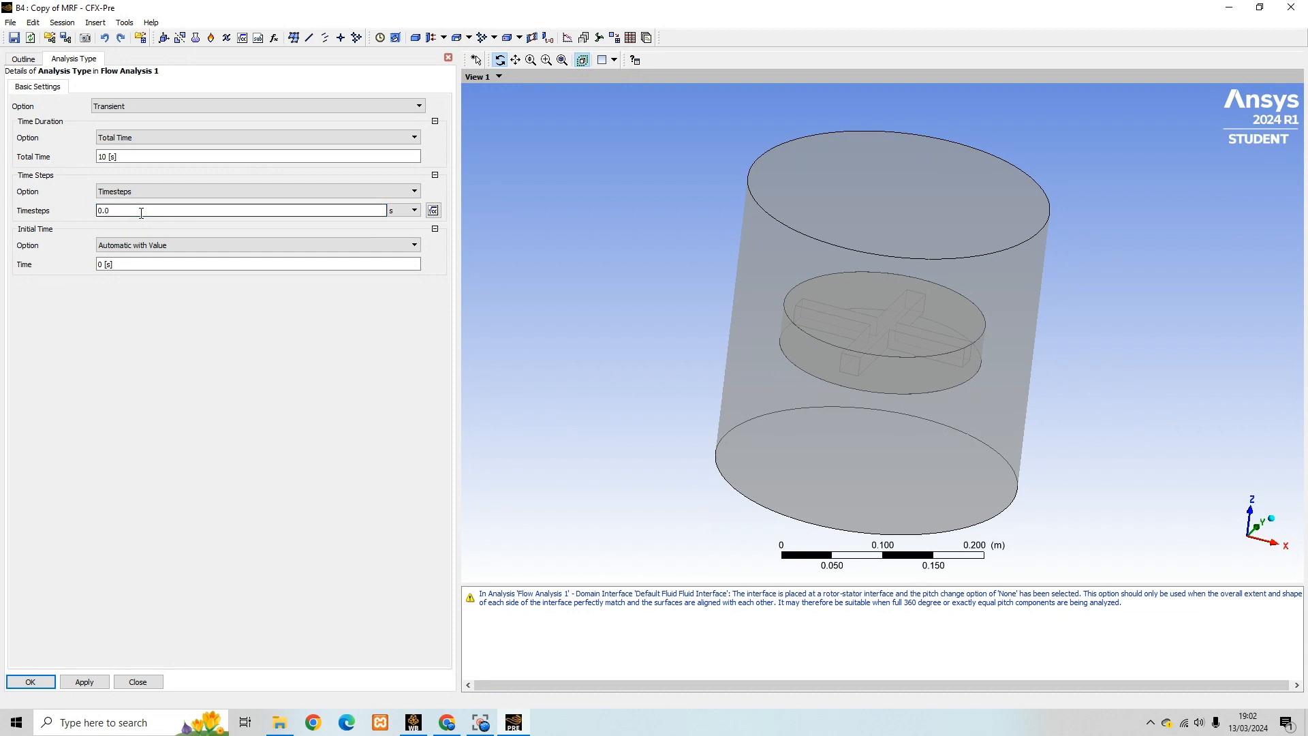
pyautogui.click(142, 330)
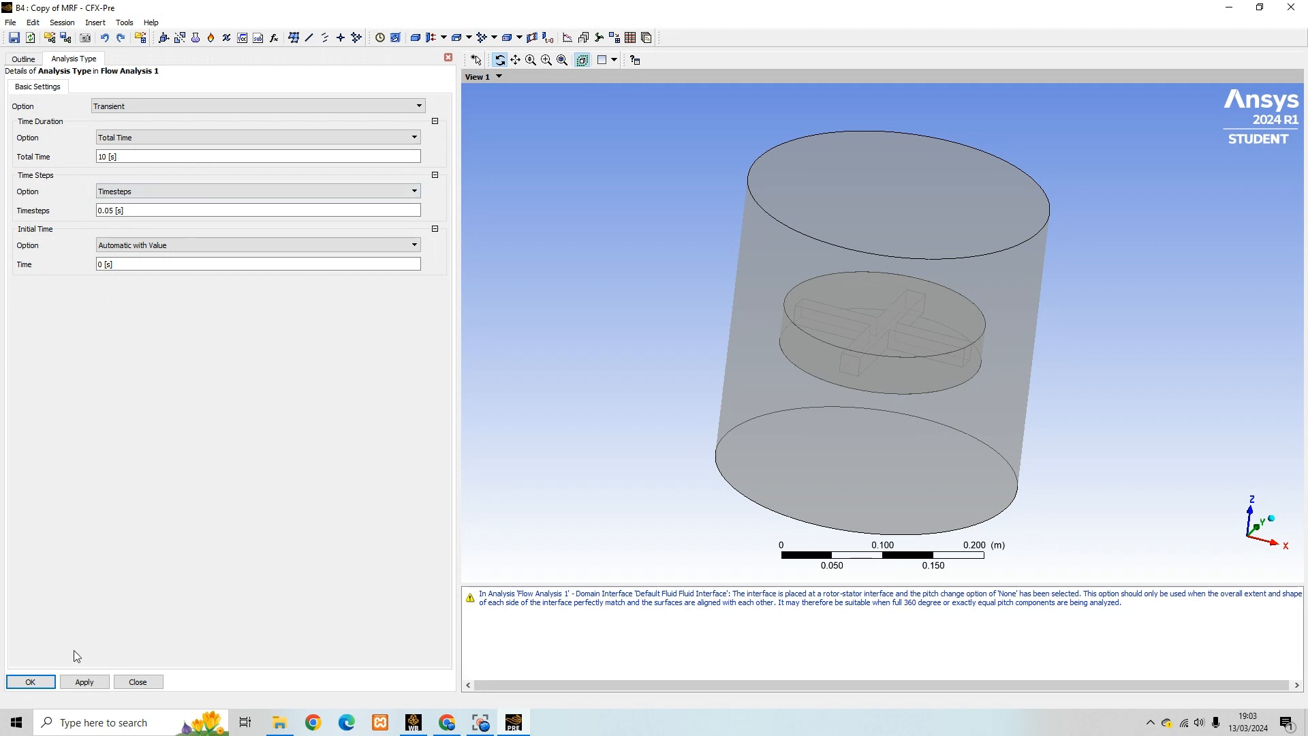
pyautogui.click(31, 682)
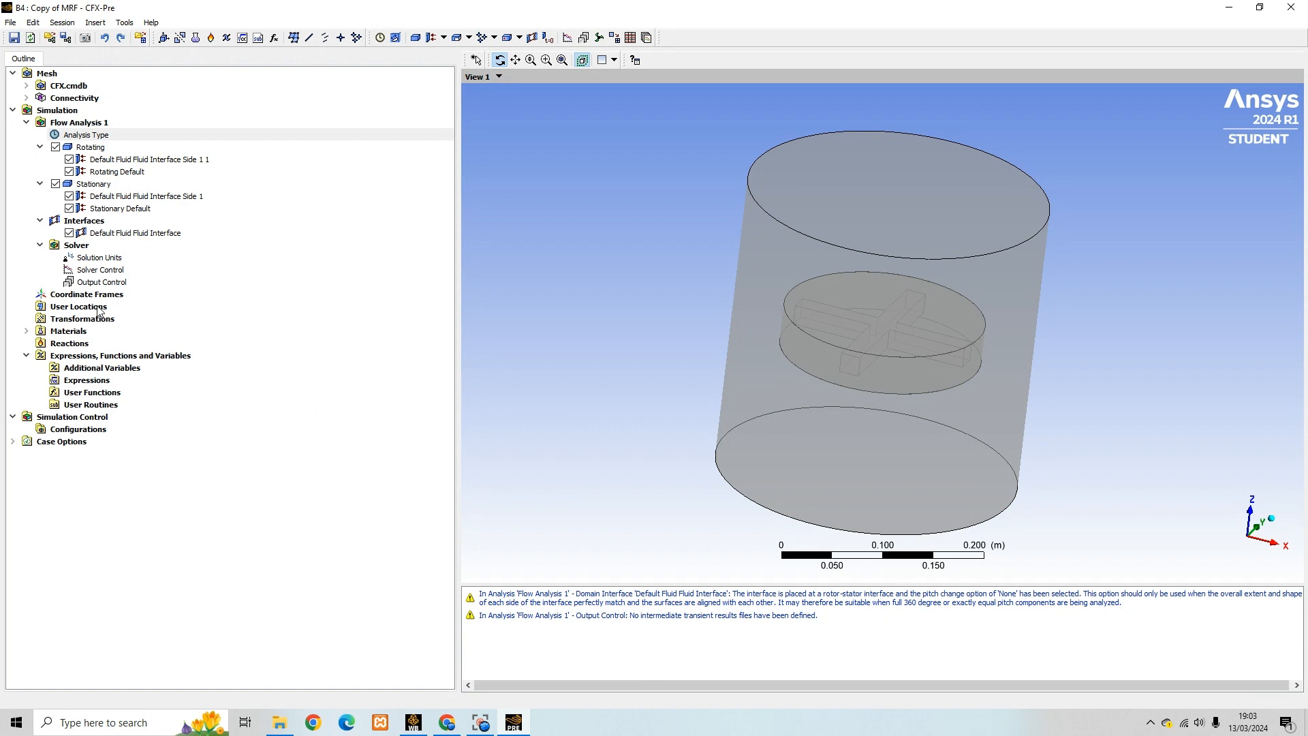
# Edit Output Control of Flow Analysis 1 and add a transient statistics object with the default name
pyautogui.click(100, 279)
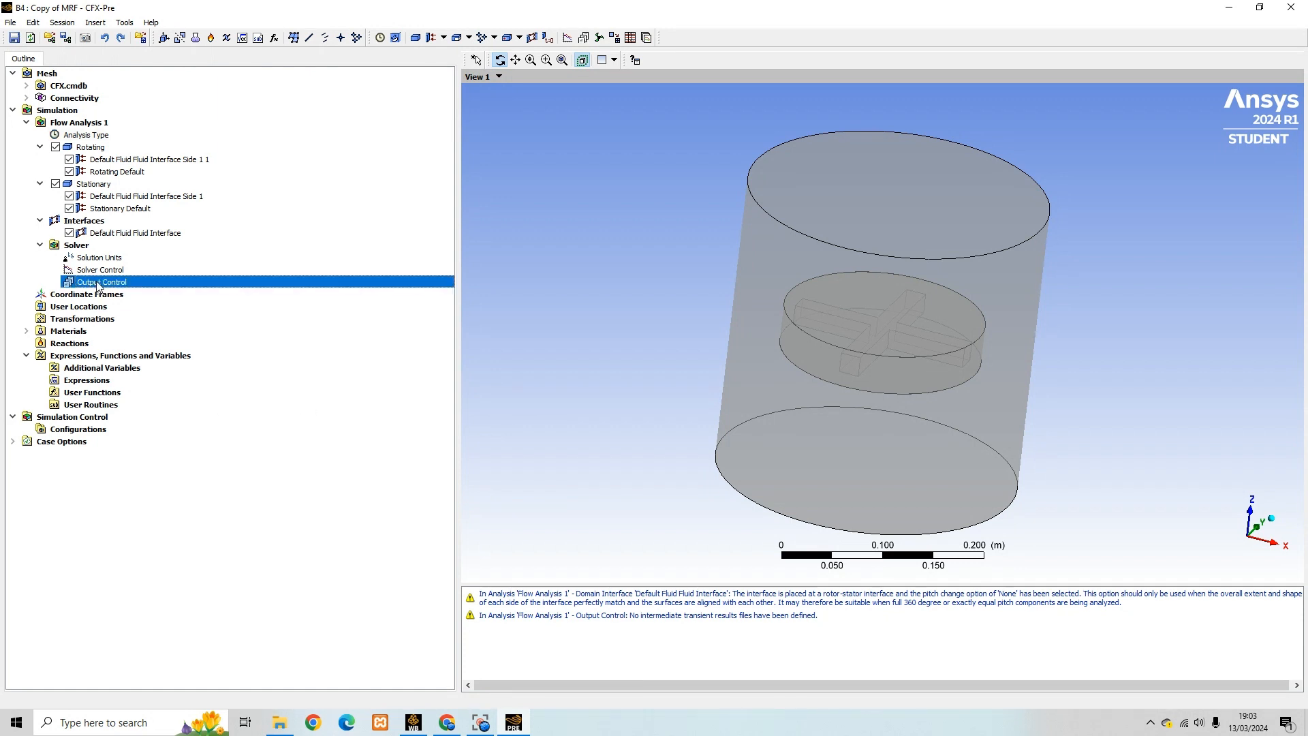
pyautogui.rightClick(99, 281)
pyautogui.click(116, 297)
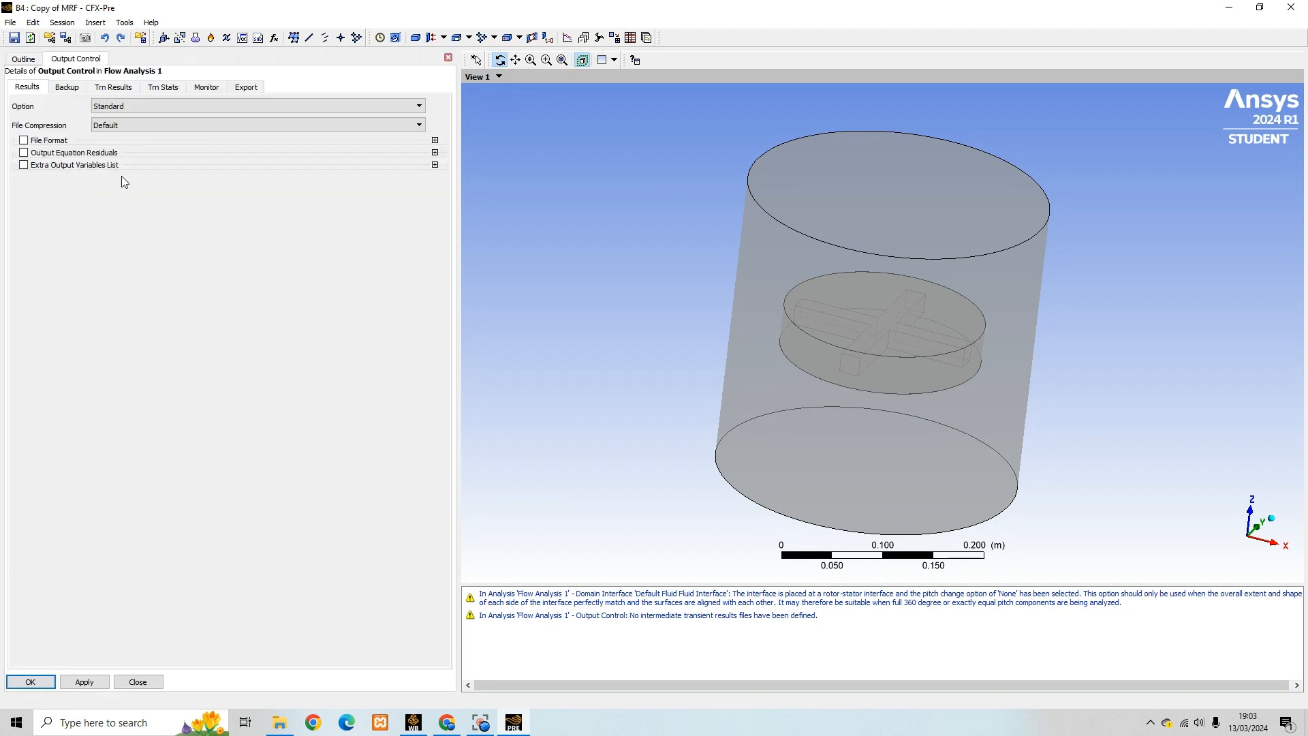
pyautogui.click(117, 90)
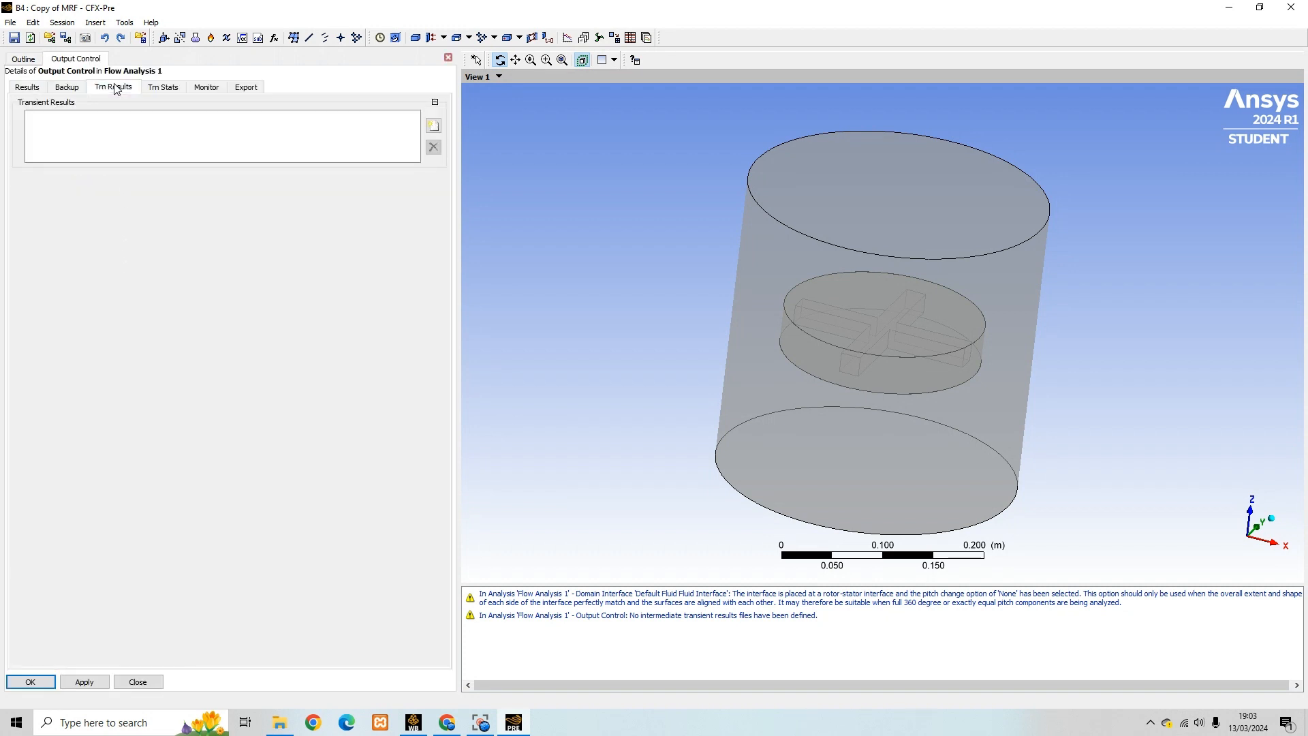
pyautogui.click(162, 88)
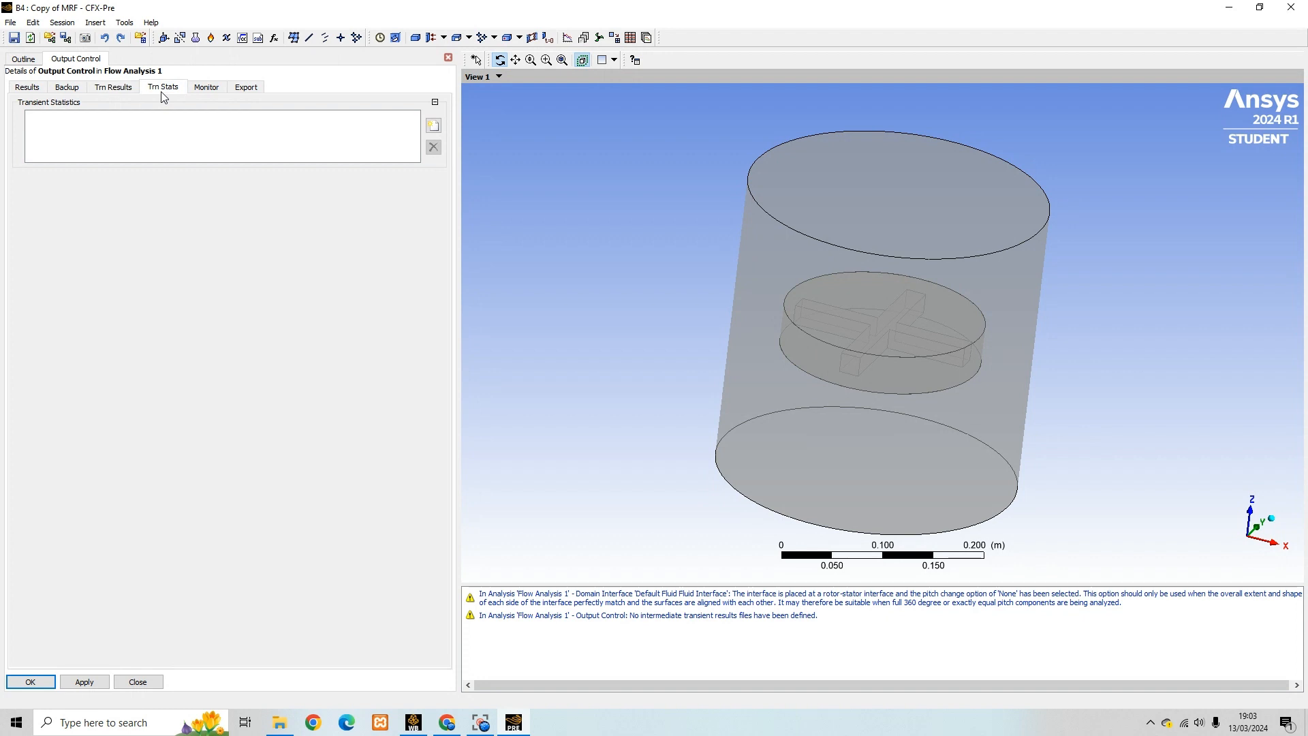
pyautogui.click(435, 127)
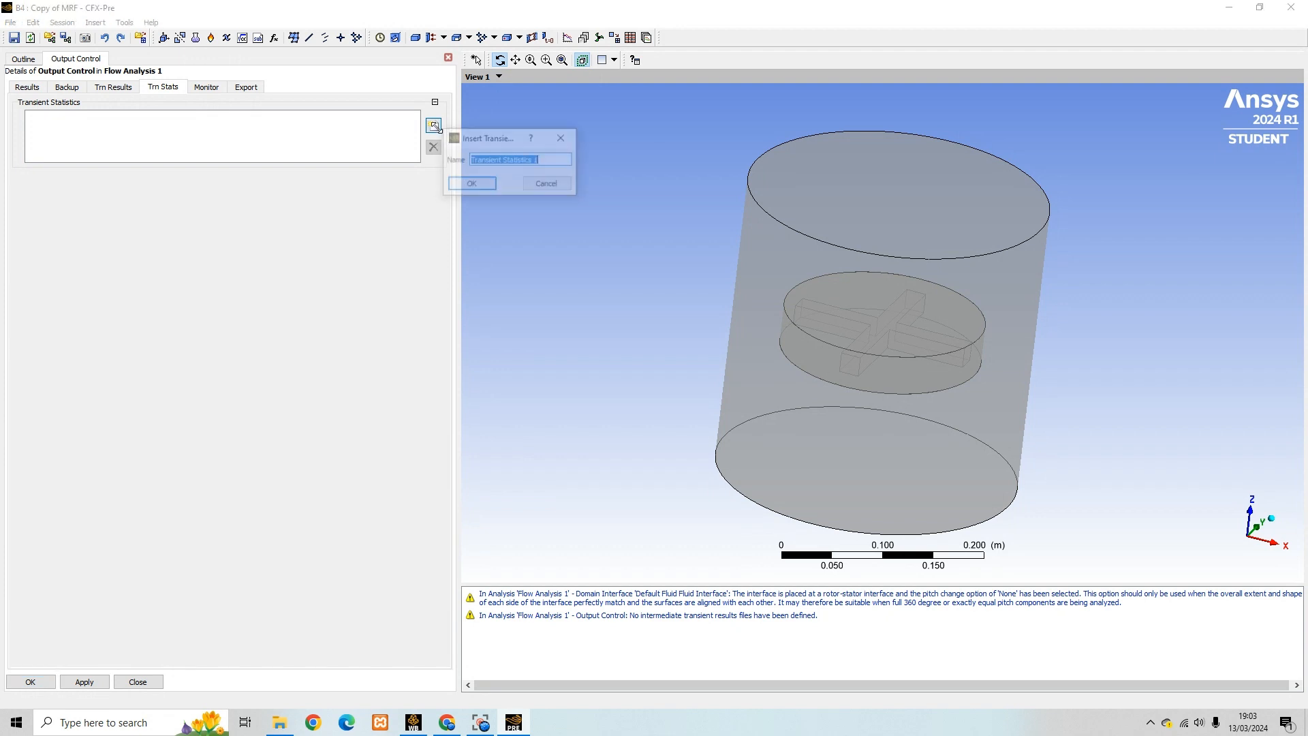
pyautogui.click(470, 185)
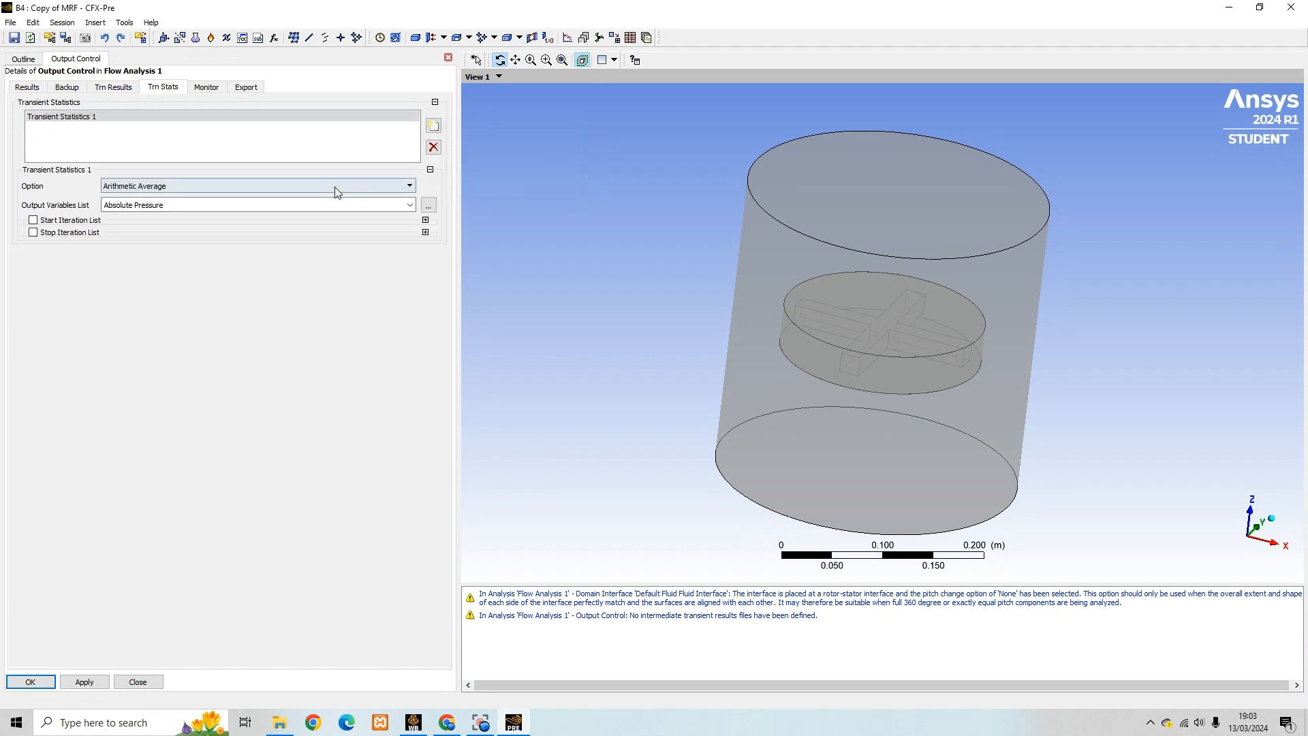
# Set the transient statistics output variables to Velocity and Velocity in Stn Frame
pyautogui.click(431, 204)
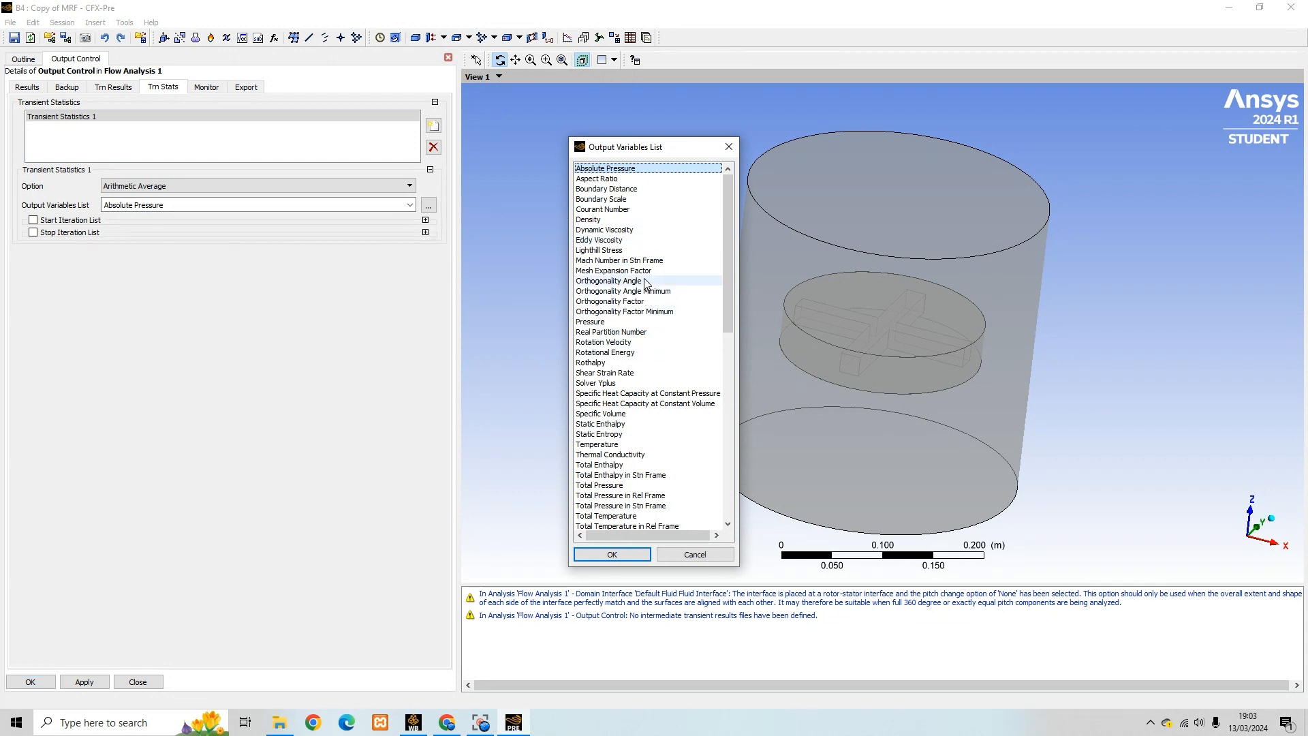
pyautogui.scroll(-2, 644, 281)
pyautogui.scroll(-5, 646, 370)
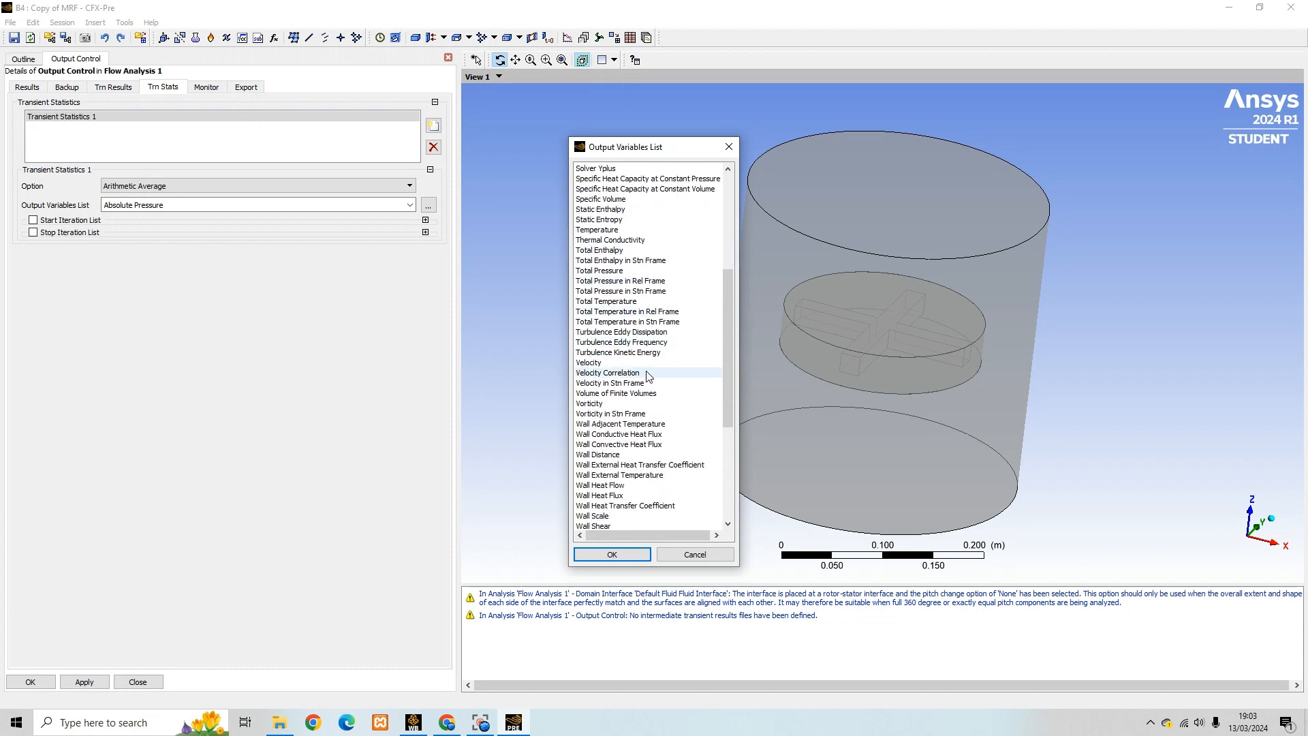
pyautogui.click(604, 363)
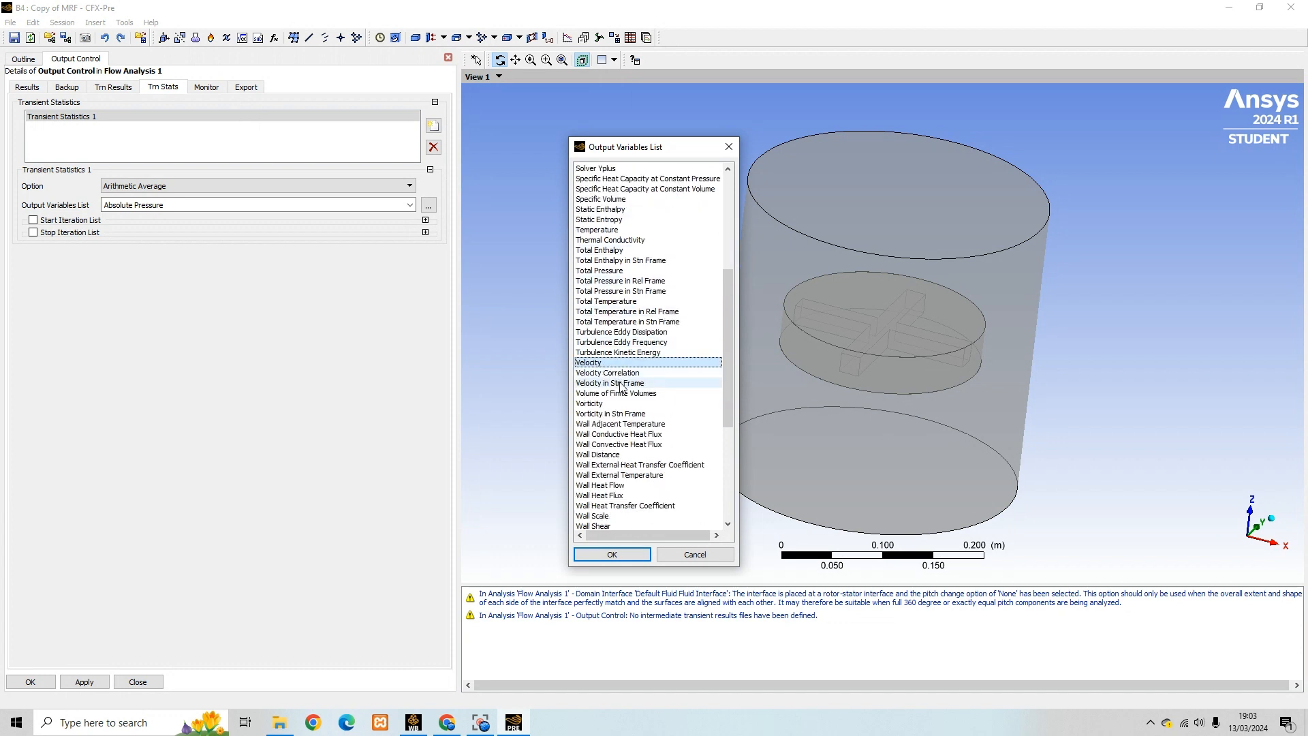
pyautogui.keyDown('ctrl'); pyautogui.click(621, 383); pyautogui.keyUp('ctrl')
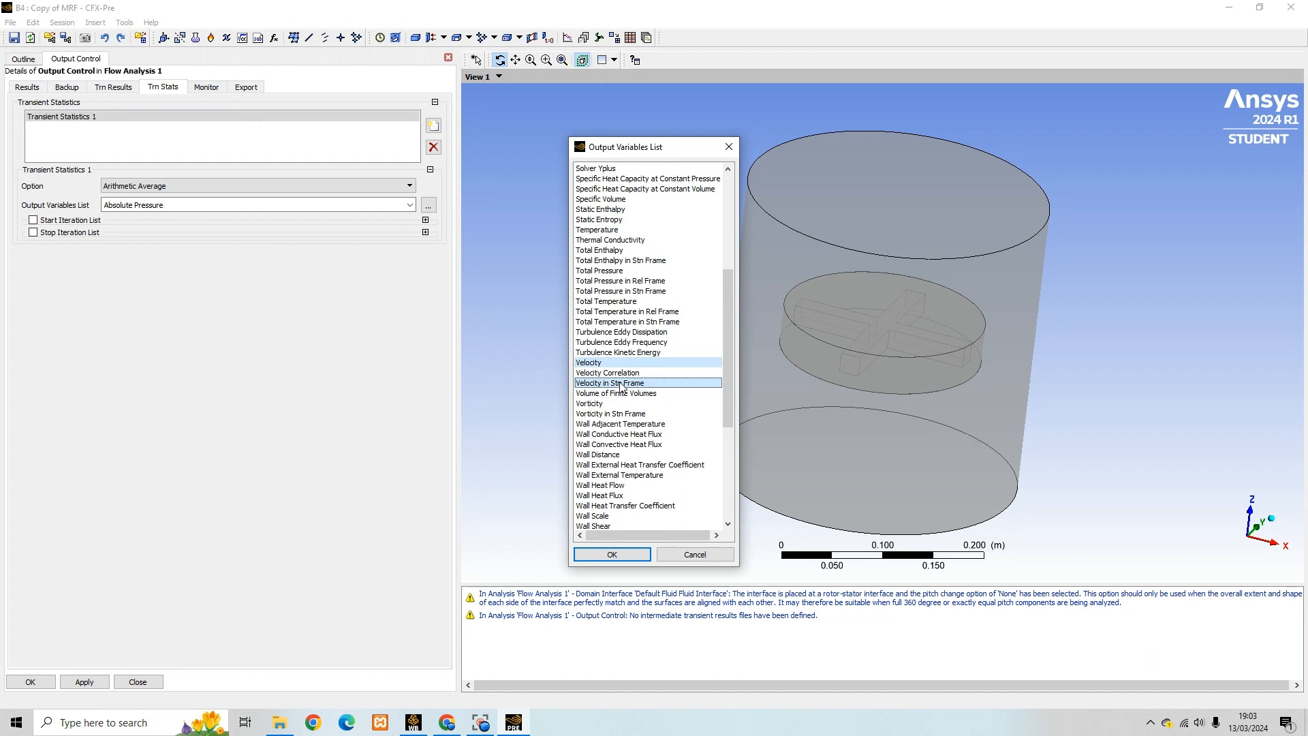
pyautogui.click(612, 555)
# Limit the transient statistics to start at iteration 100 and stop at iteration 200, and accept the output control settings
pyautogui.click(33, 220)
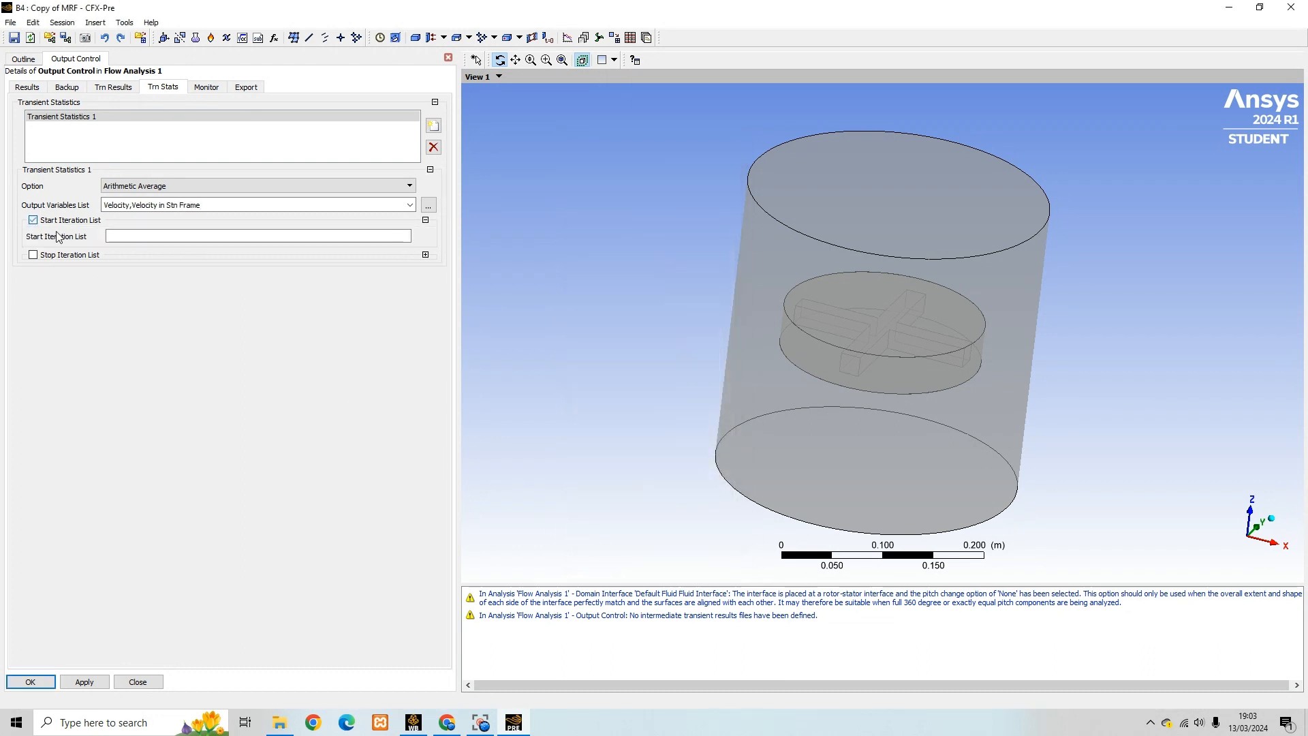
pyautogui.click(139, 236)
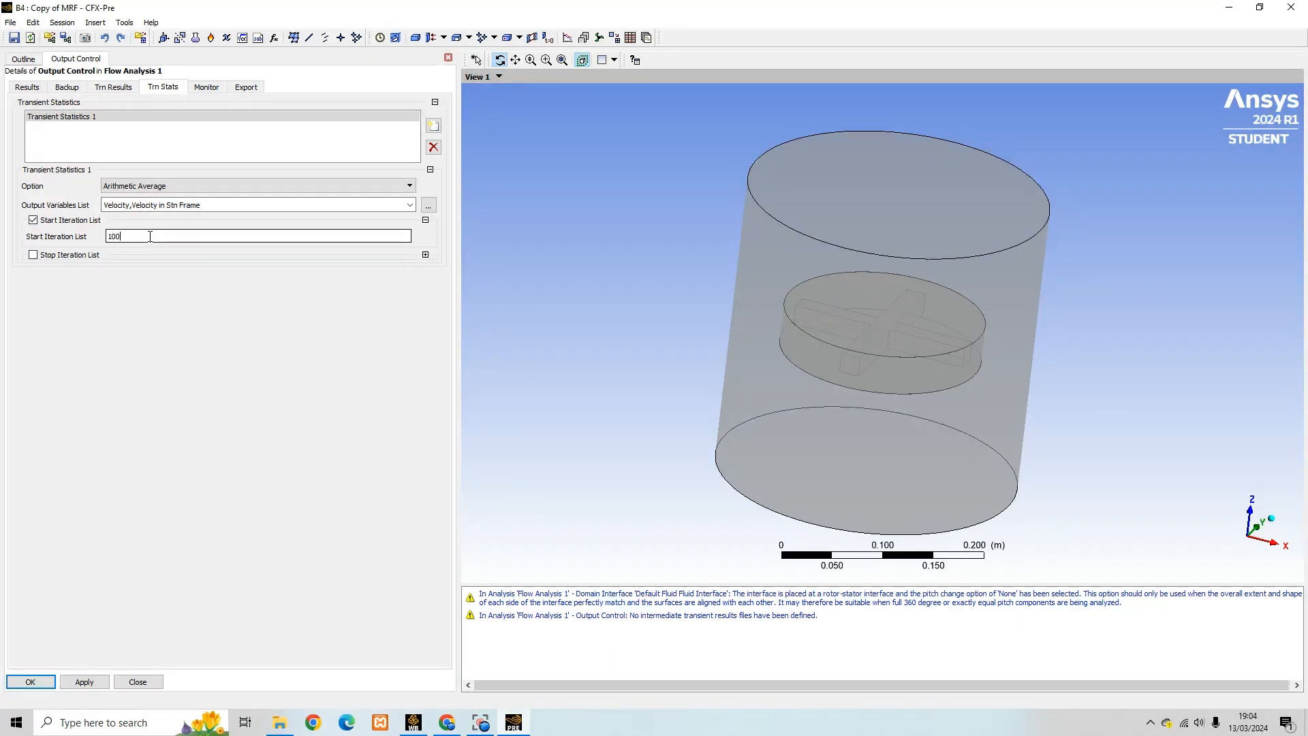
pyautogui.click(33, 255)
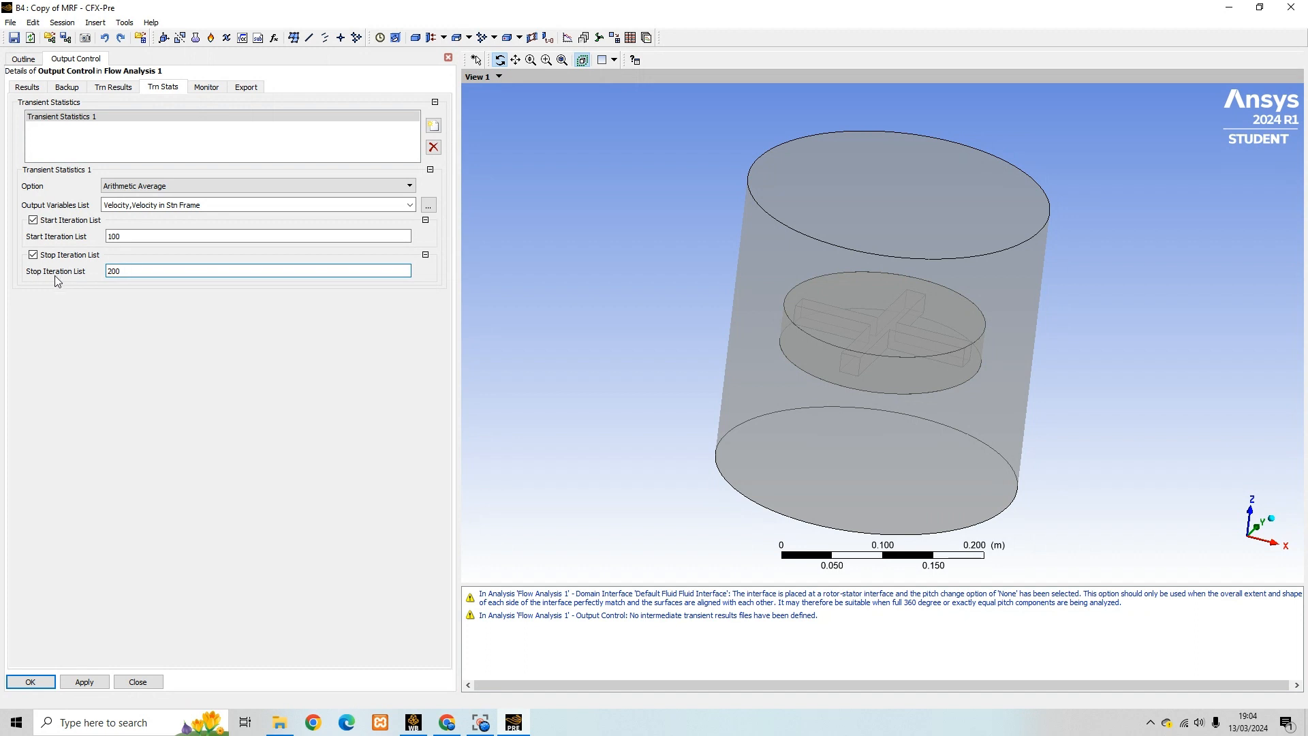
pyautogui.press('Return')
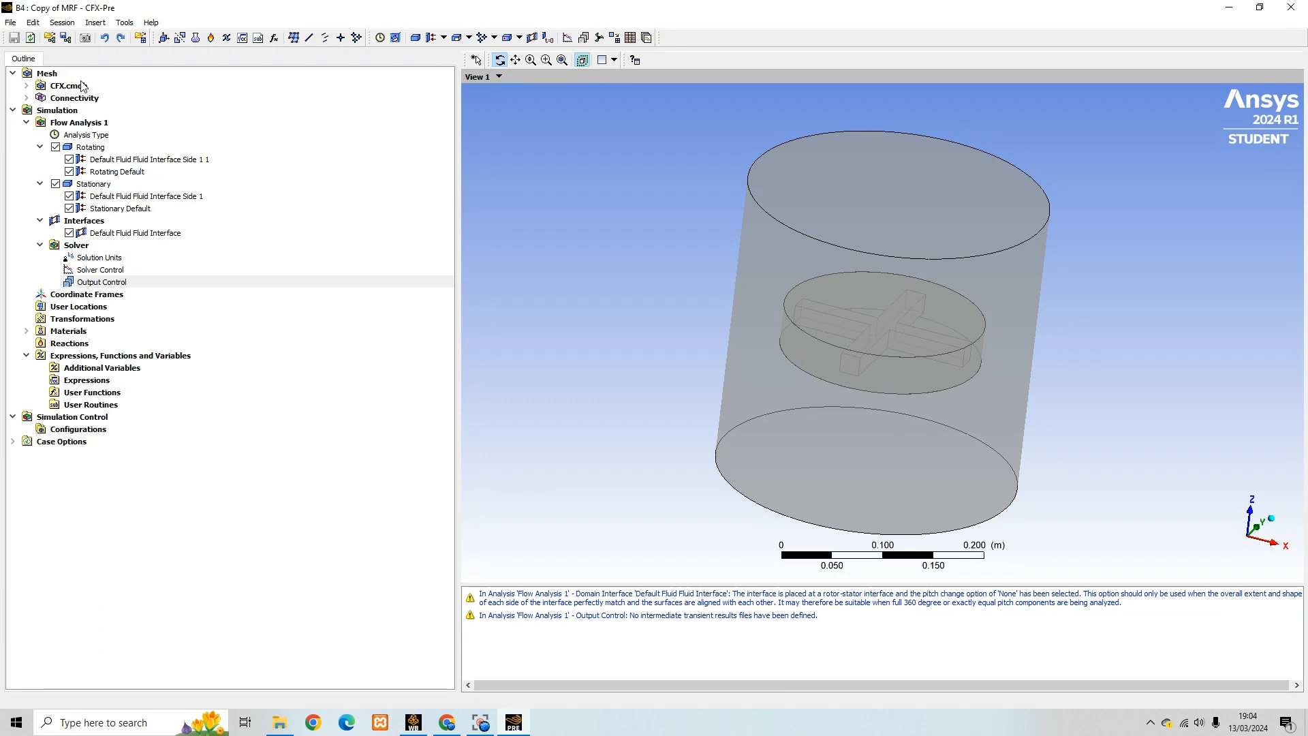
# Close CFX-Pre and refresh the Solution cell of the Copy of MRF system in Workbench
pyautogui.click(1299, 7)
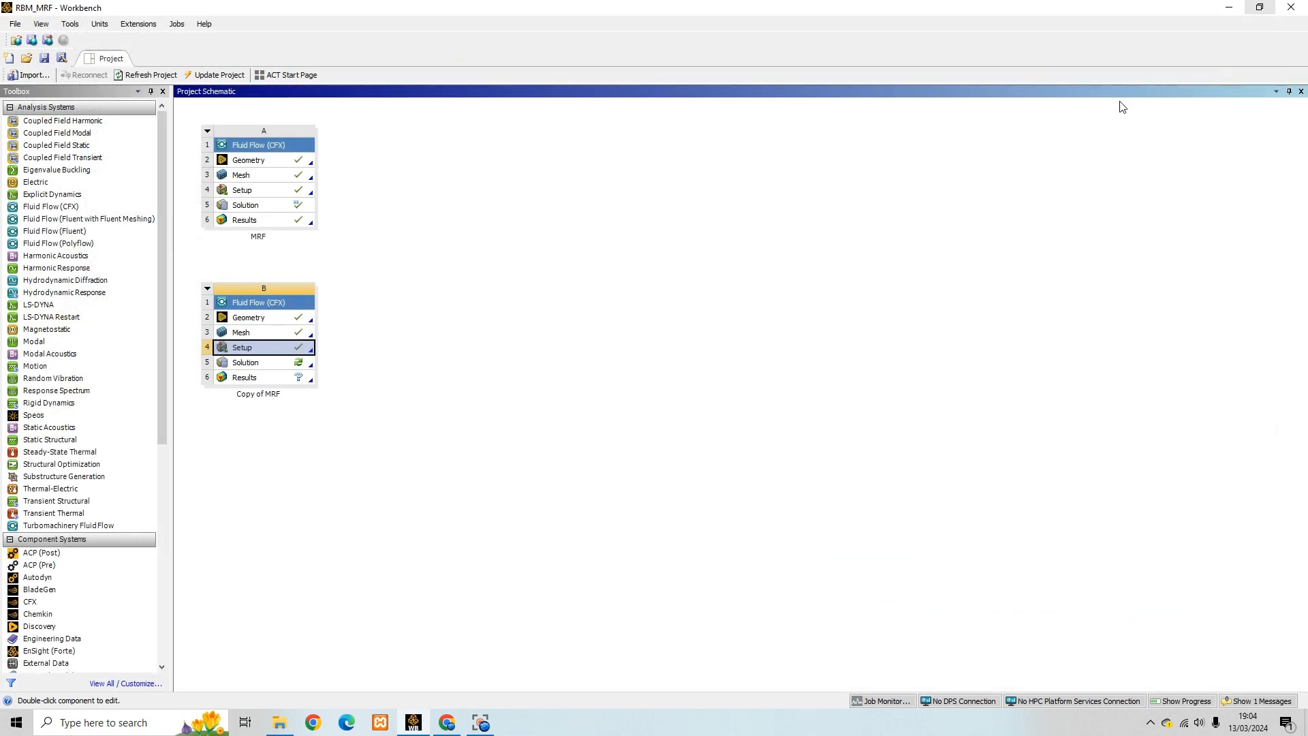
pyautogui.click(275, 365)
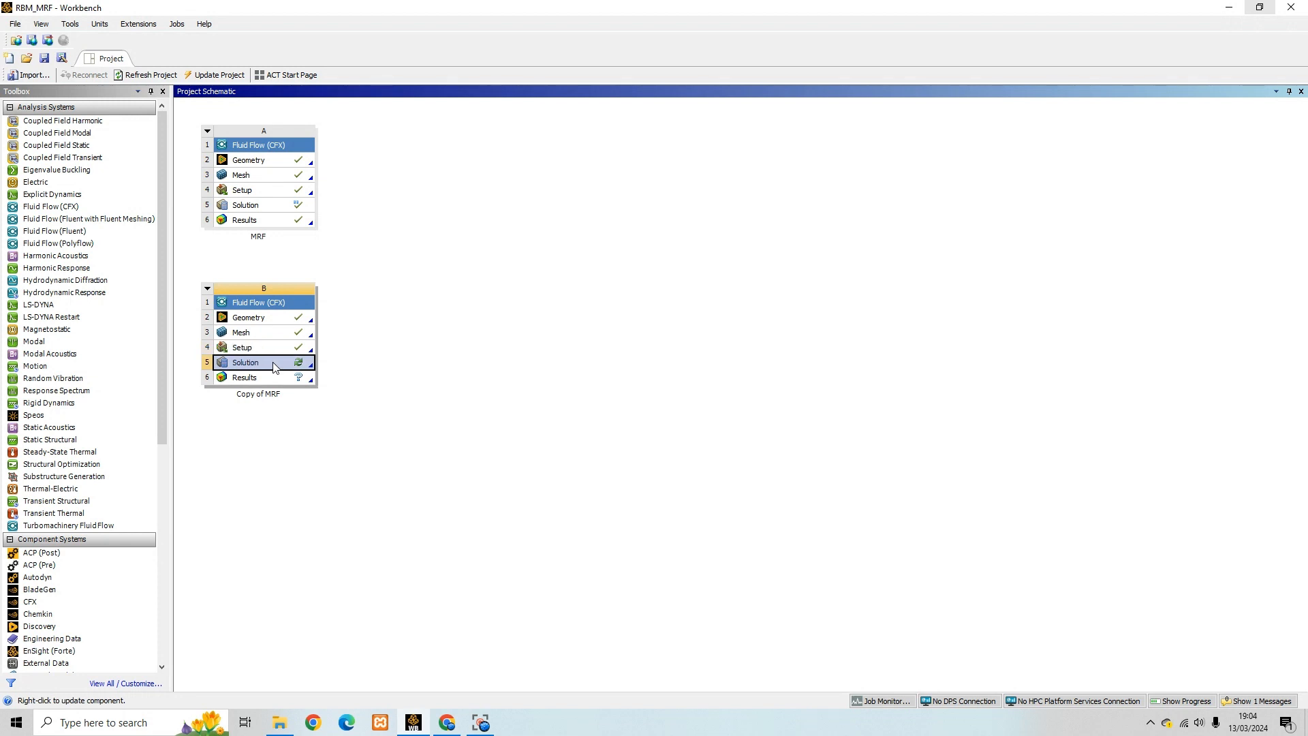
pyautogui.rightClick(273, 367)
pyautogui.click(323, 514)
# Open the copied system's Solution in CFX-Solver Manager and start the run with Double Precision
pyautogui.rightClick(297, 369)
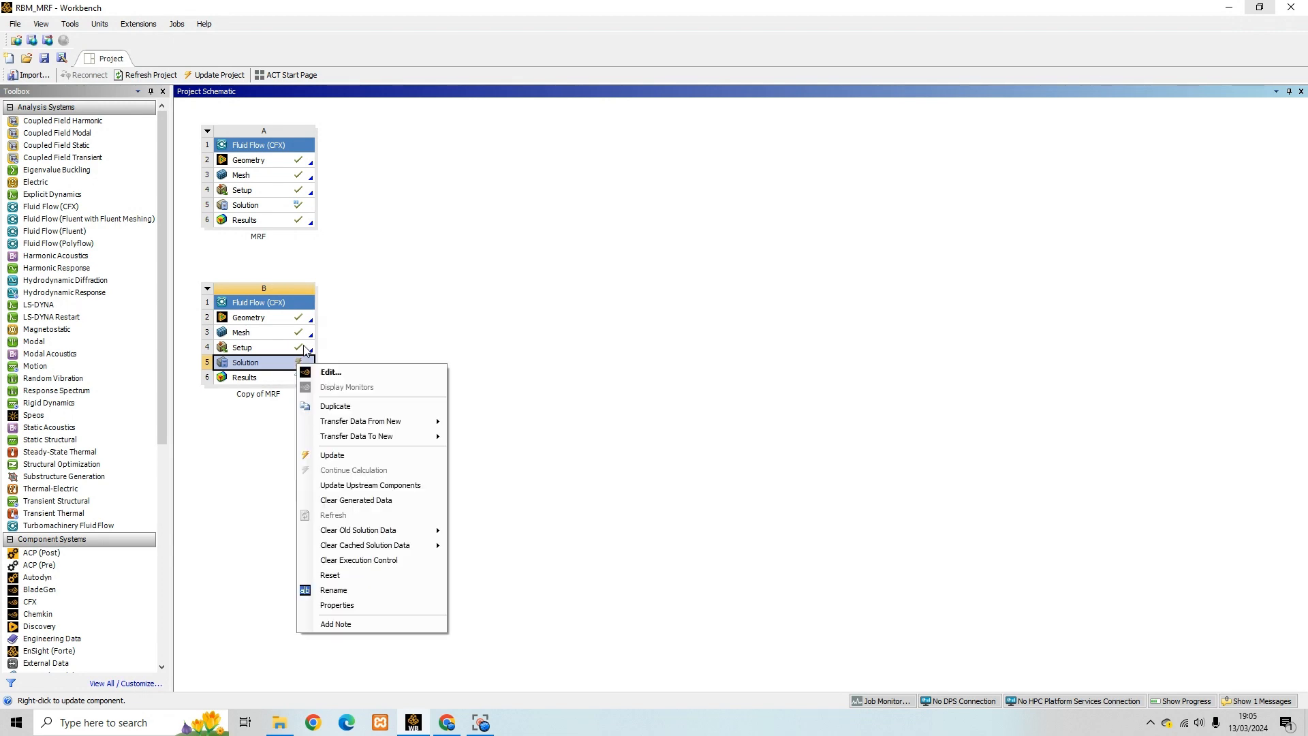
pyautogui.click(317, 371)
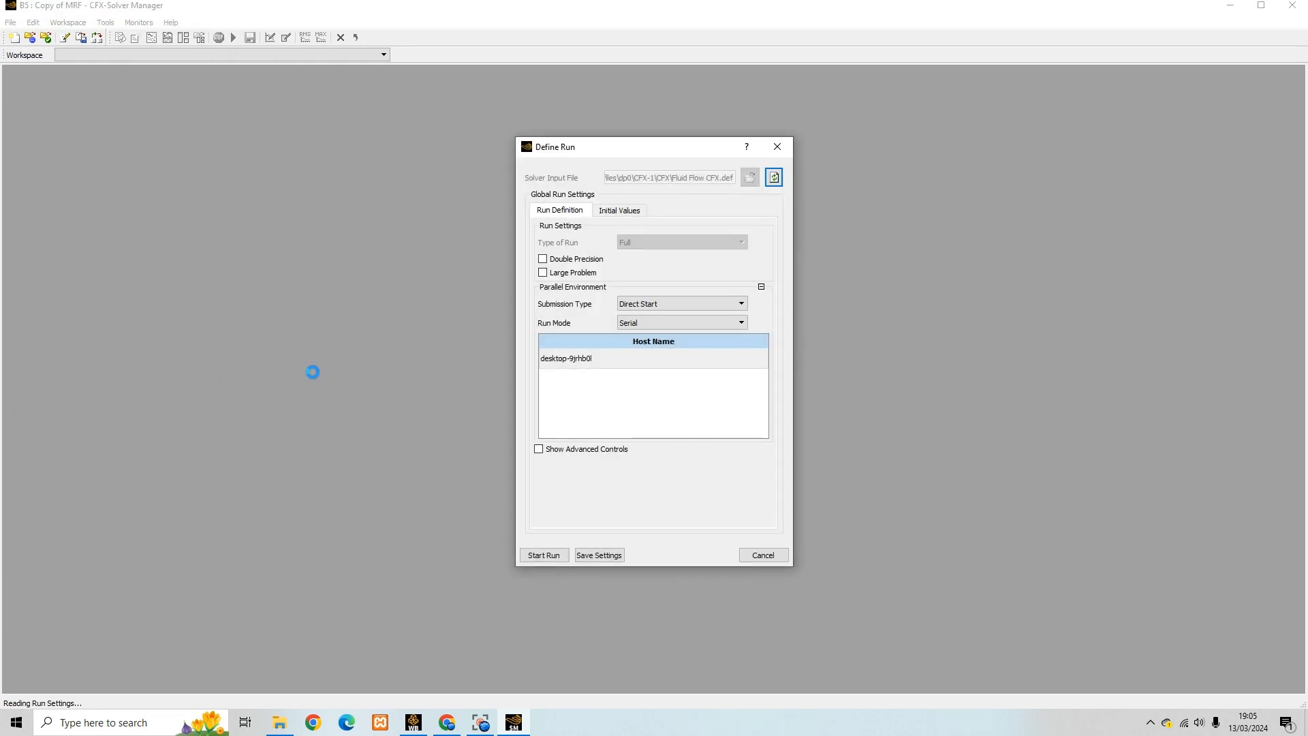
pyautogui.click(548, 259)
pyautogui.click(543, 555)
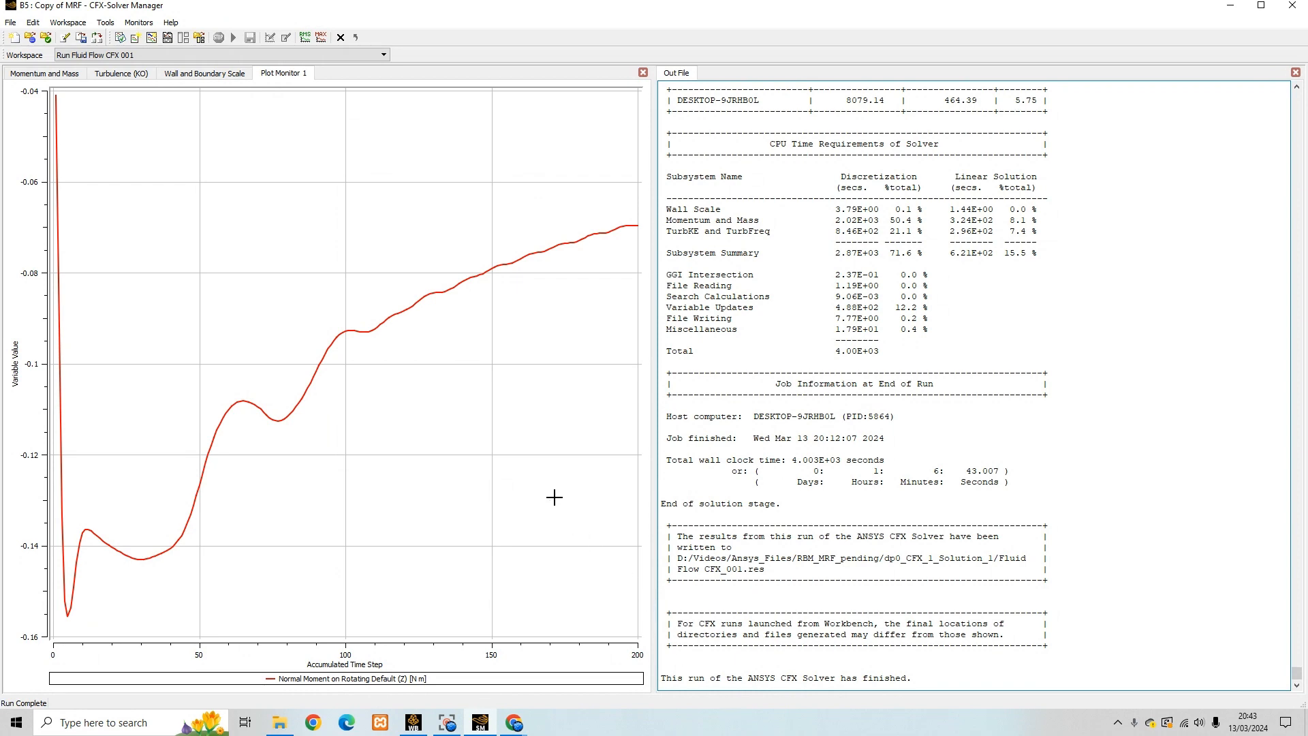
# Check the RMS Courant number in the last timesteps of the solver out file and review the end of the run
pyautogui.scroll(20, 787, 446)
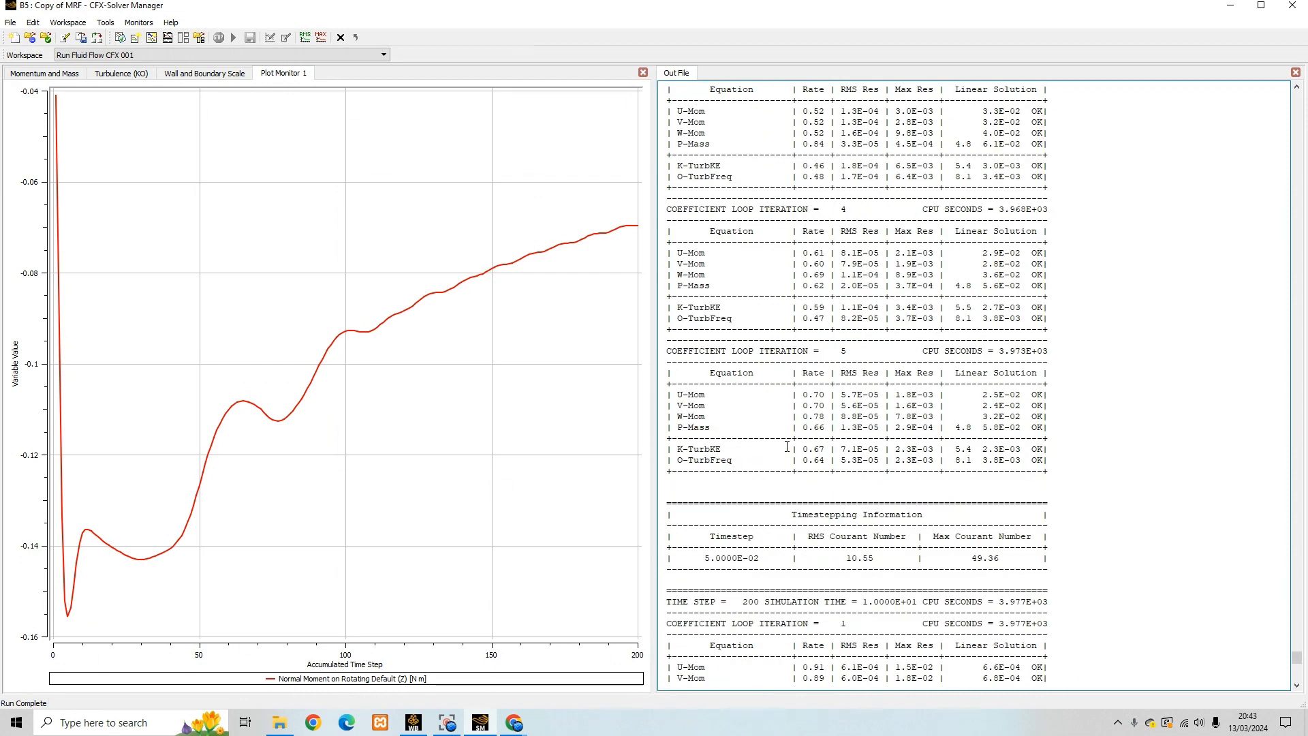
pyautogui.moveTo(810, 545); pyautogui.dragTo(842, 558)
pyautogui.click(845, 559)
pyautogui.moveTo(850, 558); pyautogui.dragTo(879, 557)
pyautogui.scroll(-10, 873, 558)
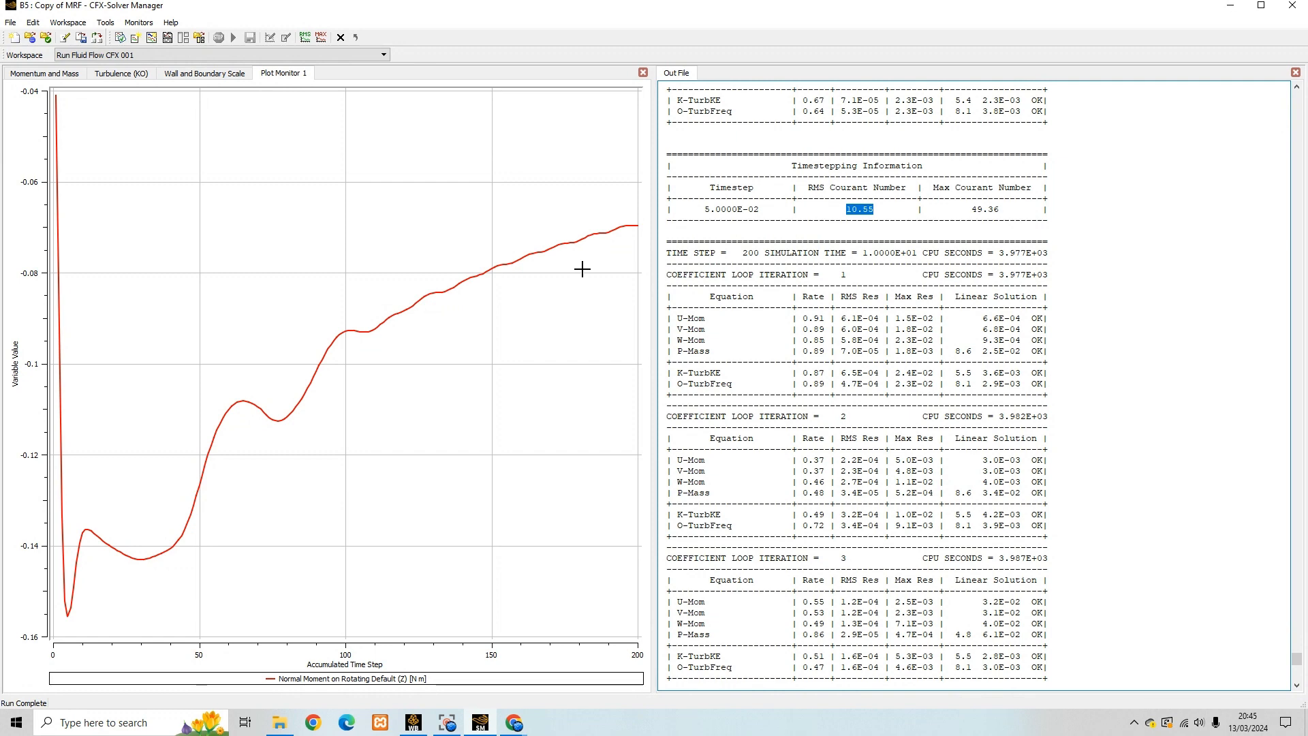
pyautogui.moveTo(1297, 659); pyautogui.dragTo(1298, 681)
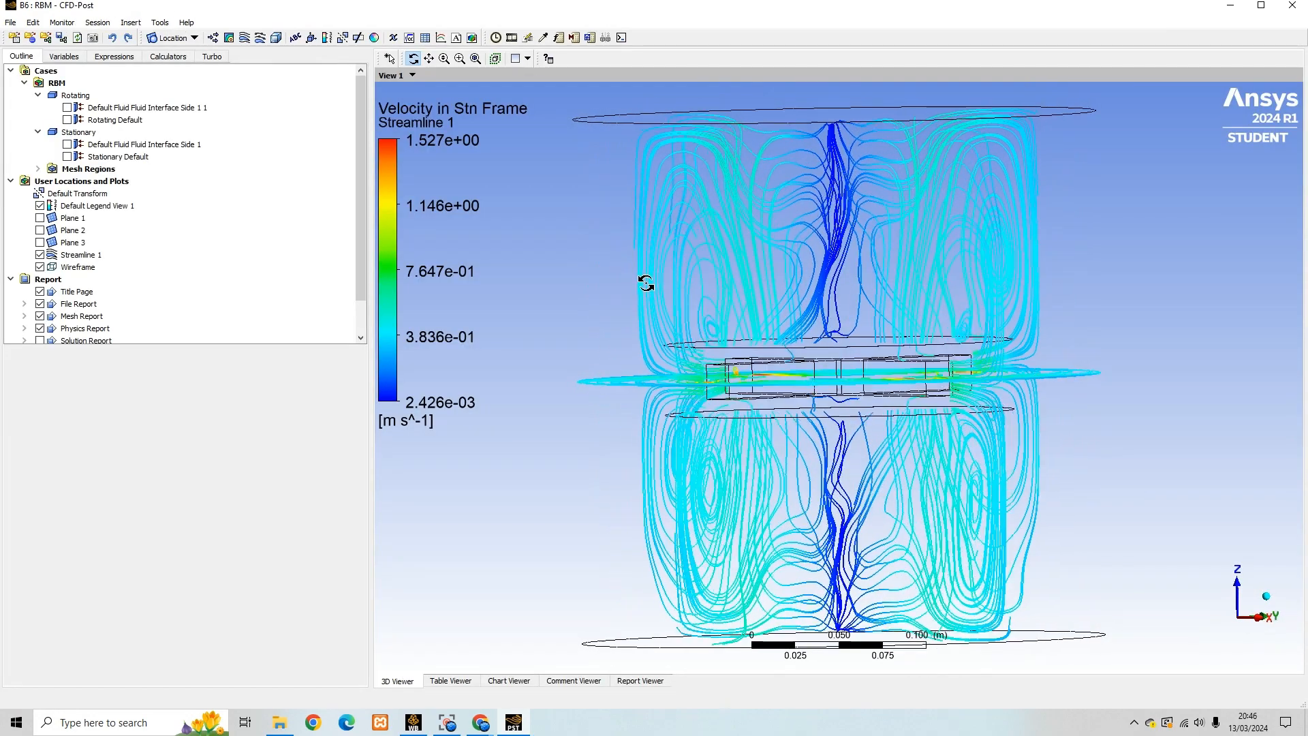
# Examine the Velocity in Stn Frame streamlines of the RBM case around the impeller from side and oblique angles
pyautogui.moveTo(645, 283); pyautogui.dragTo(628, 362)
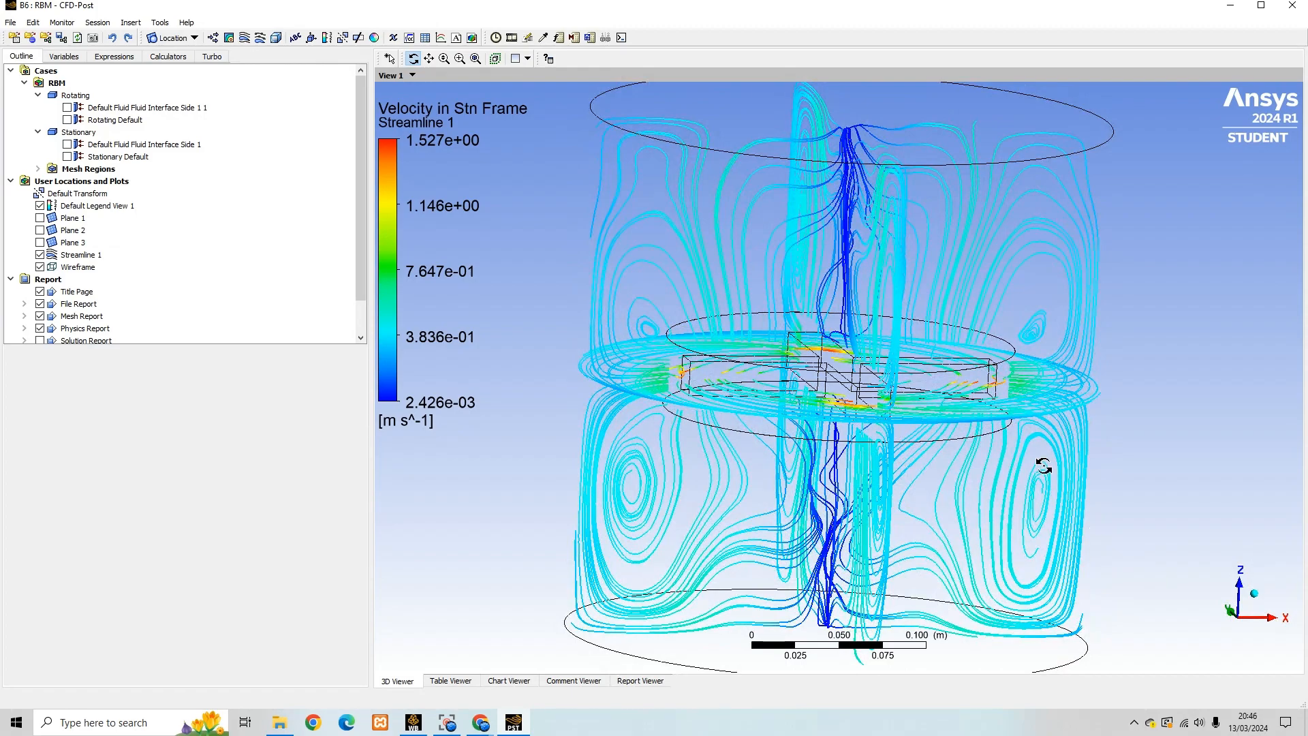
pyautogui.moveTo(1056, 332); pyautogui.dragTo(834, 422)
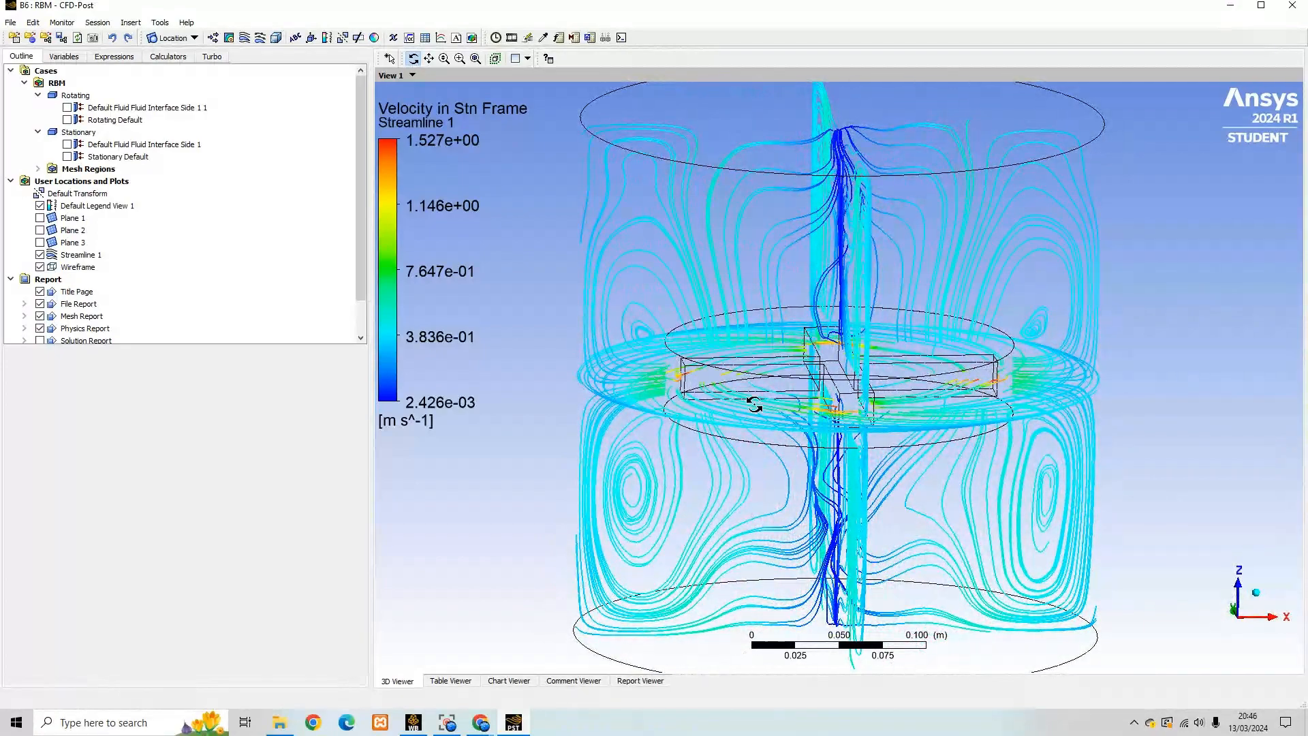
pyautogui.moveTo(703, 418)
pyautogui.mouseDown()
pyautogui.moveTo(683, 450)
pyautogui.moveTo(702, 382)
pyautogui.moveTo(704, 407)
pyautogui.mouseUp()
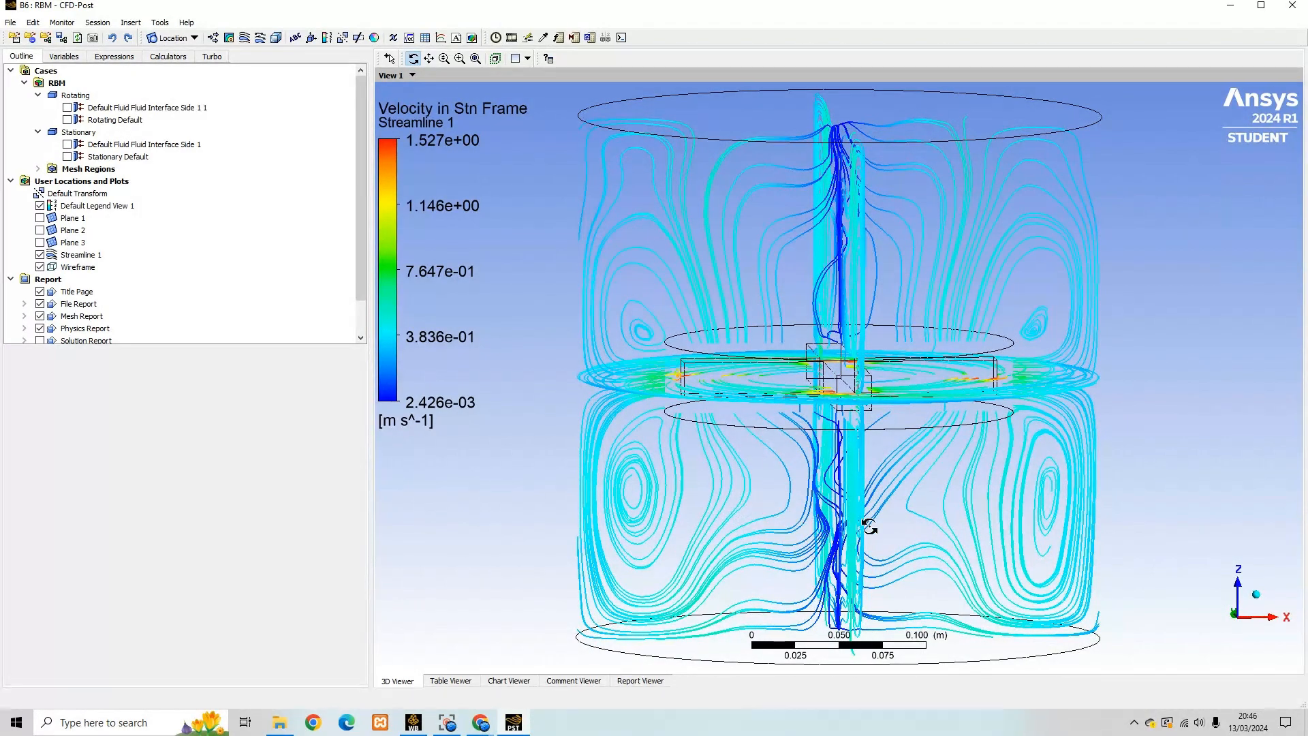
pyautogui.moveTo(925, 524)
pyautogui.mouseDown()
pyautogui.moveTo(882, 520)
pyautogui.moveTo(905, 522)
pyautogui.mouseUp()
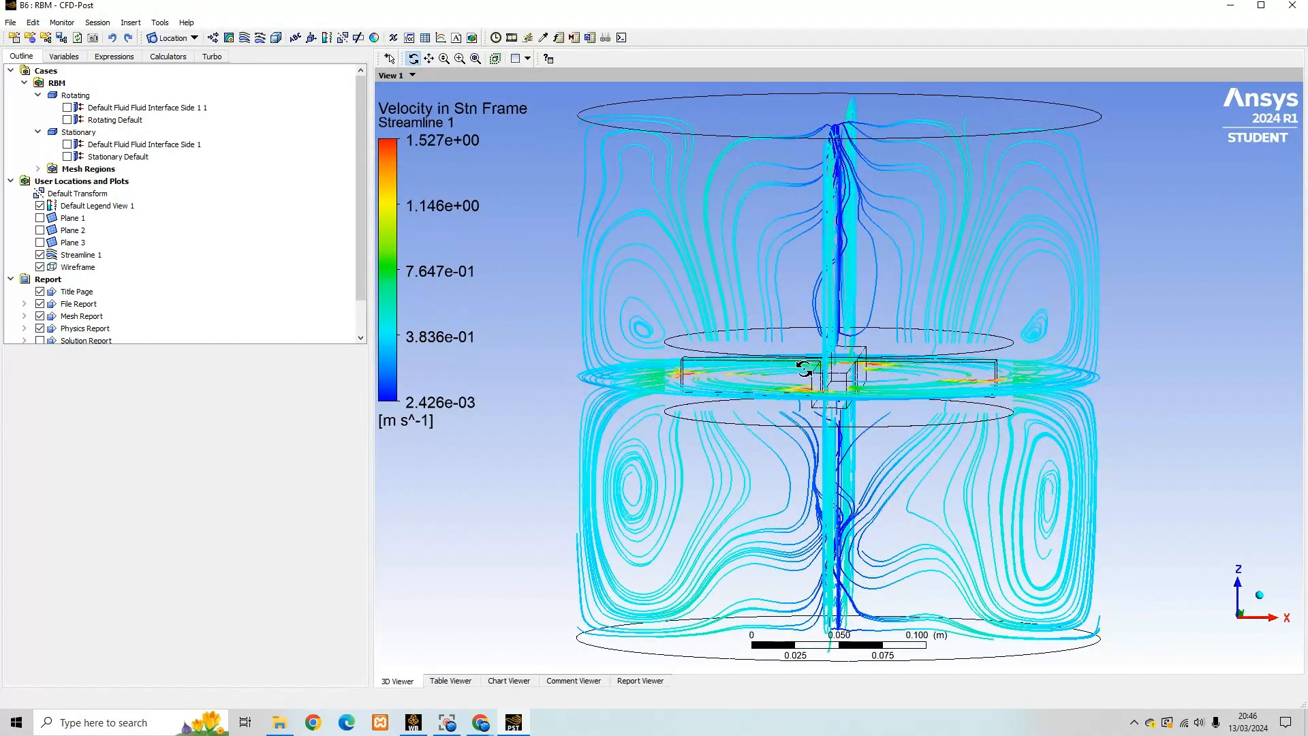
pyautogui.moveTo(803, 369); pyautogui.dragTo(815, 358)
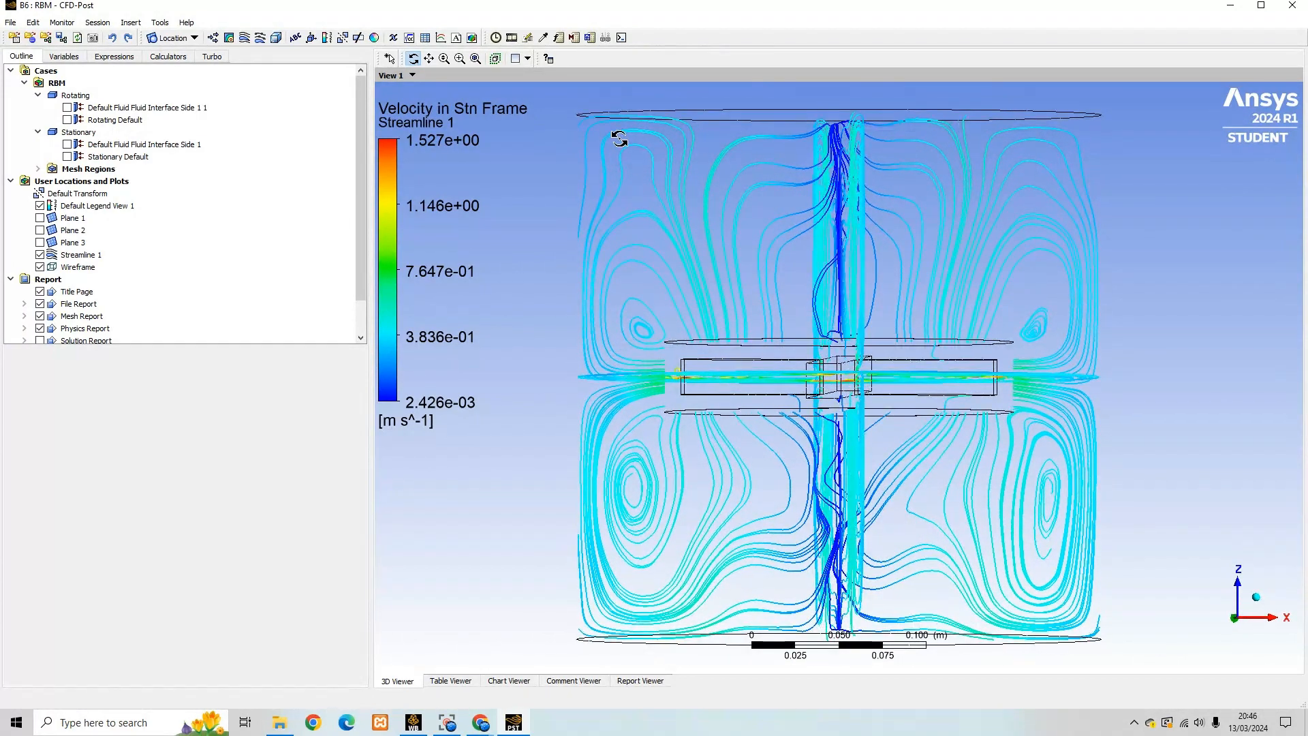
pyautogui.moveTo(879, 232); pyautogui.dragTo(936, 223)
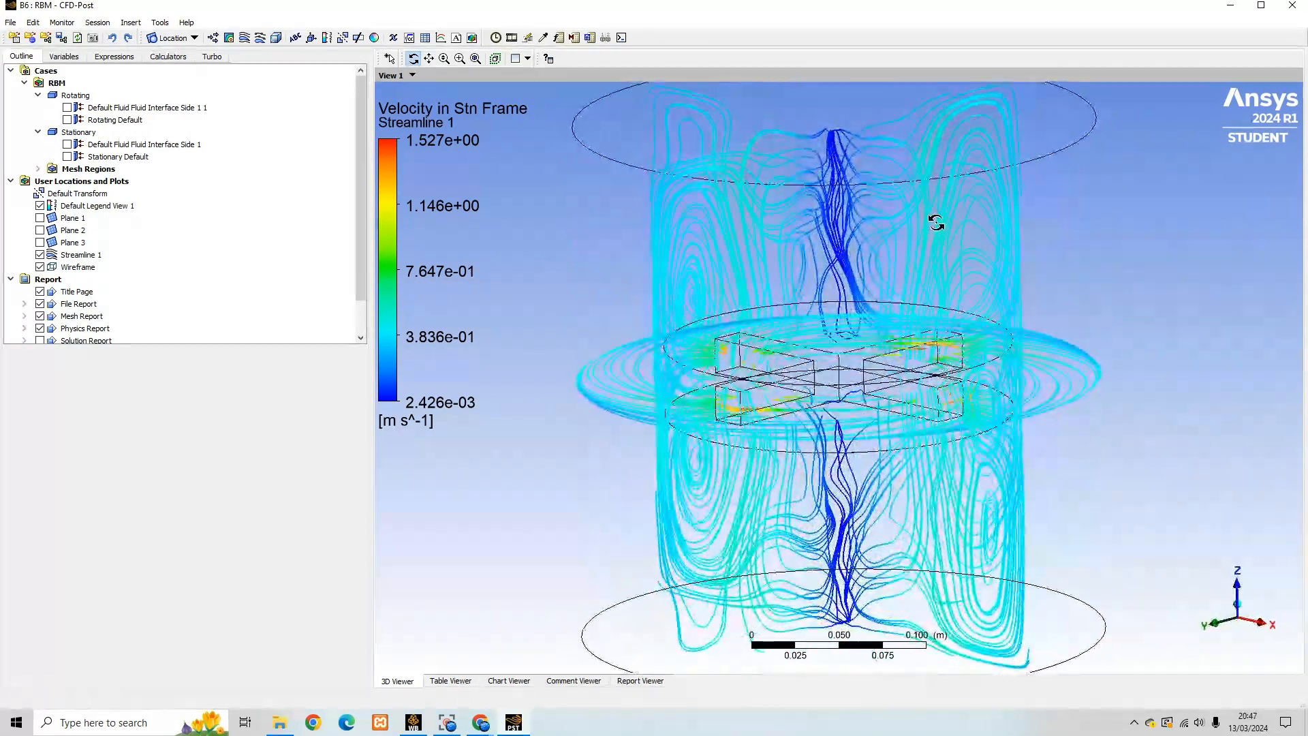
pyautogui.moveTo(938, 308); pyautogui.dragTo(840, 367)
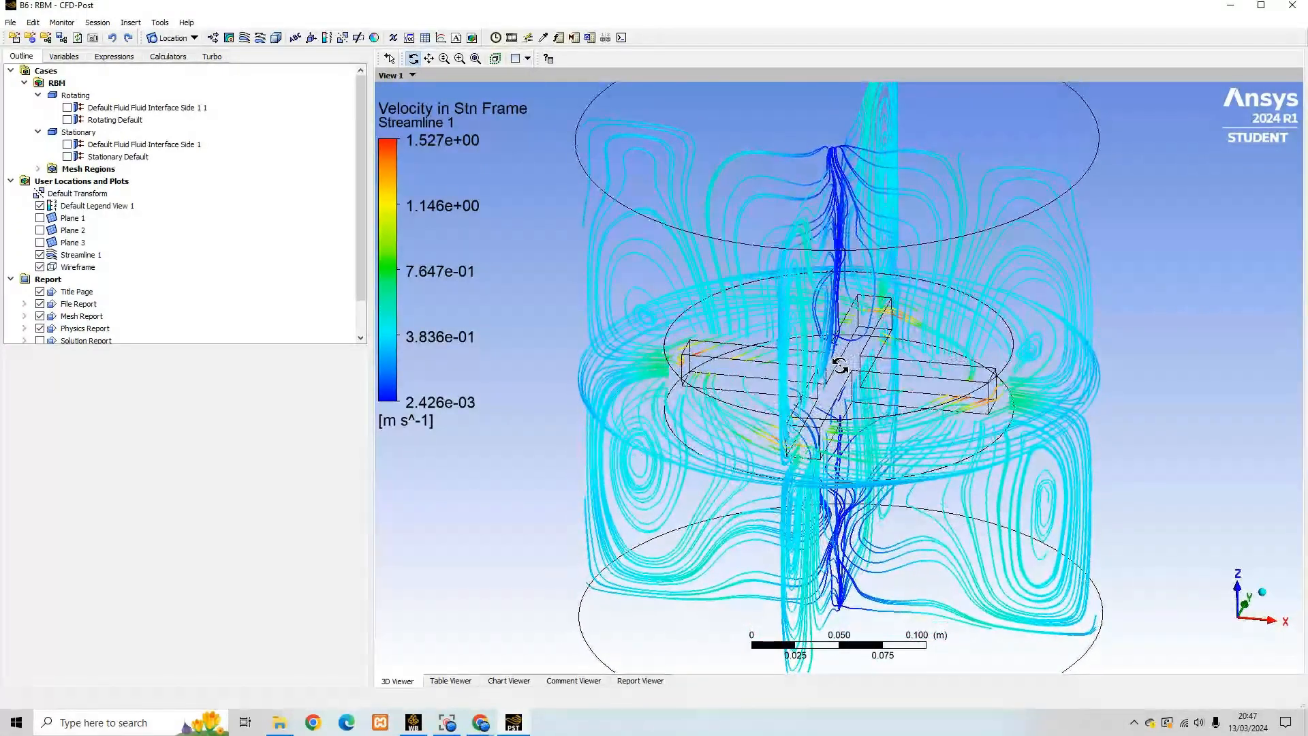
pyautogui.moveTo(704, 348); pyautogui.dragTo(844, 317)
pyautogui.moveTo(784, 349); pyautogui.dragTo(732, 372)
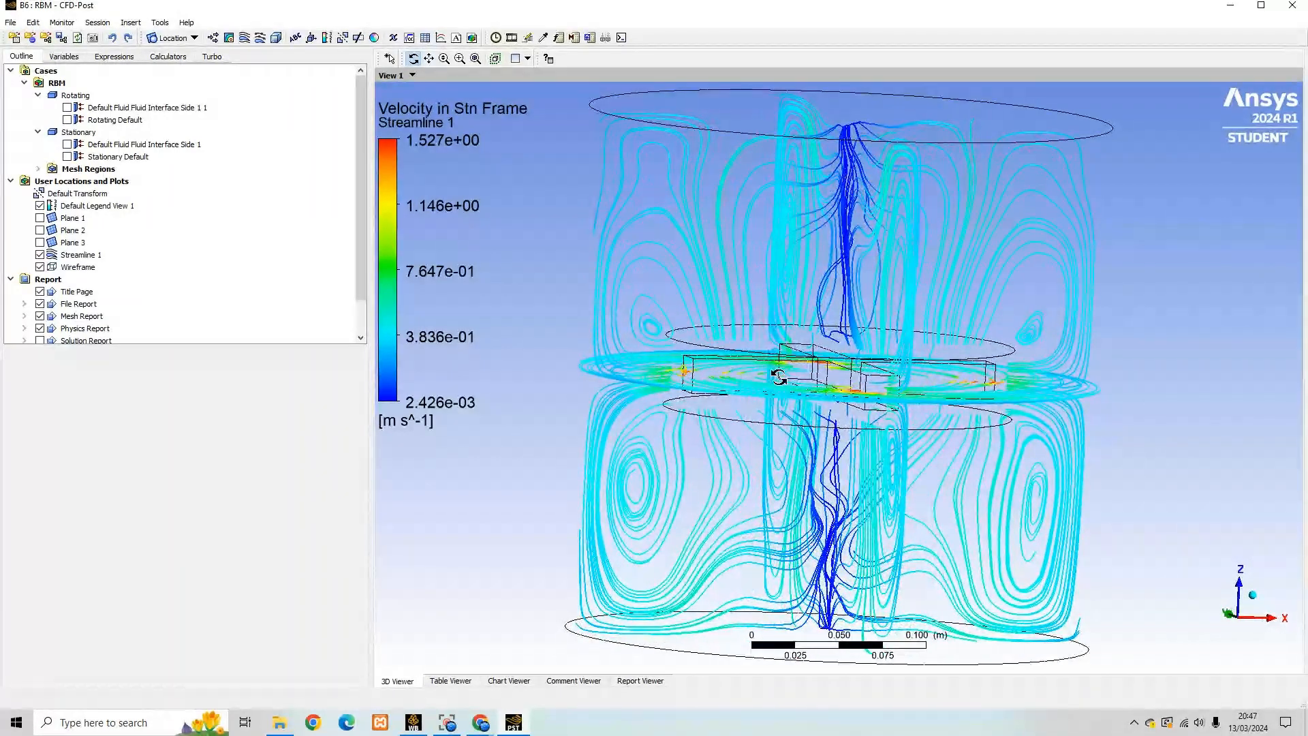
pyautogui.moveTo(824, 386); pyautogui.dragTo(716, 390)
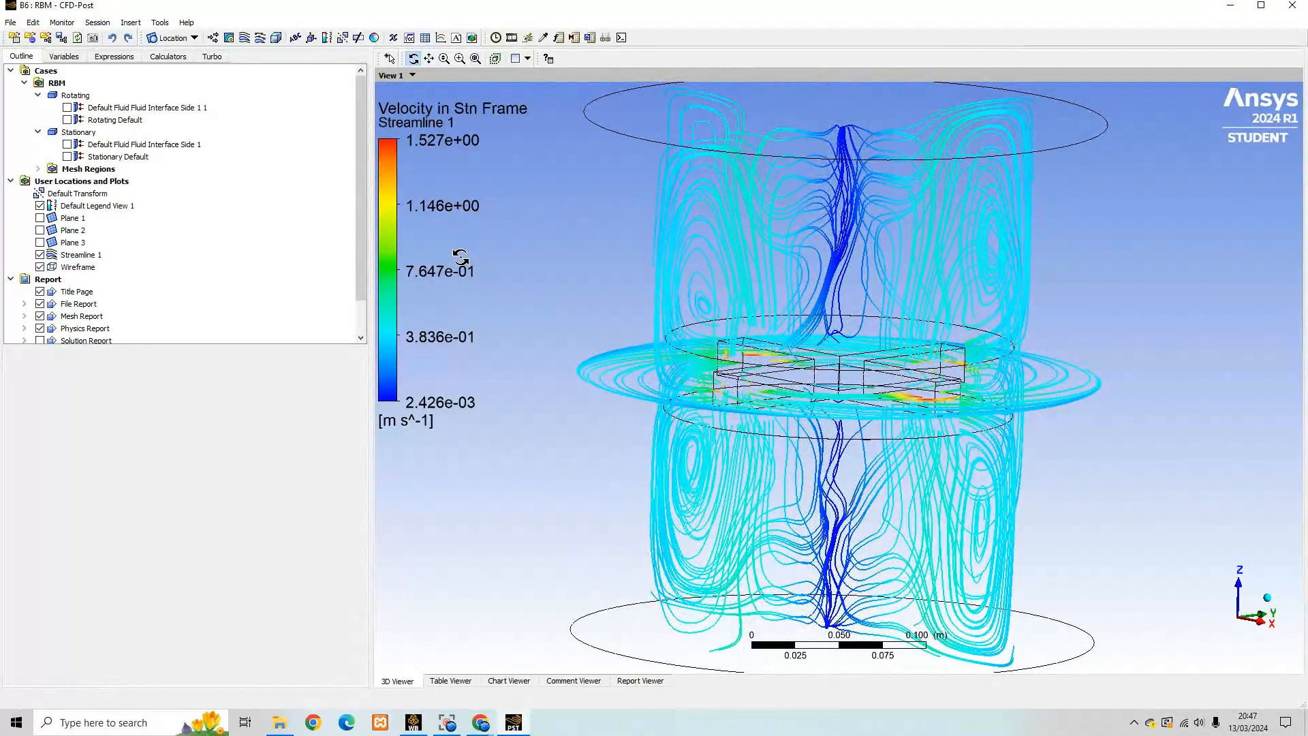
pyautogui.scroll(-3, 701, 270)
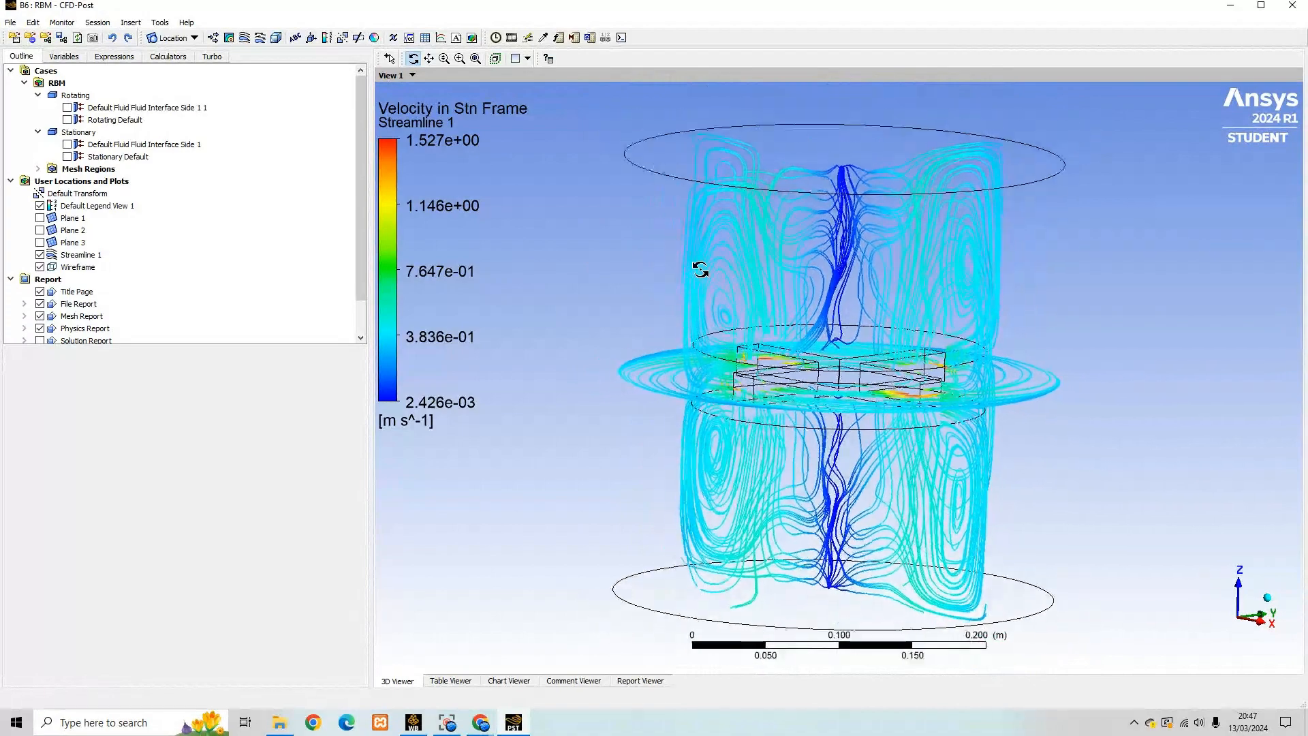
pyautogui.moveTo(821, 336); pyautogui.dragTo(791, 347)
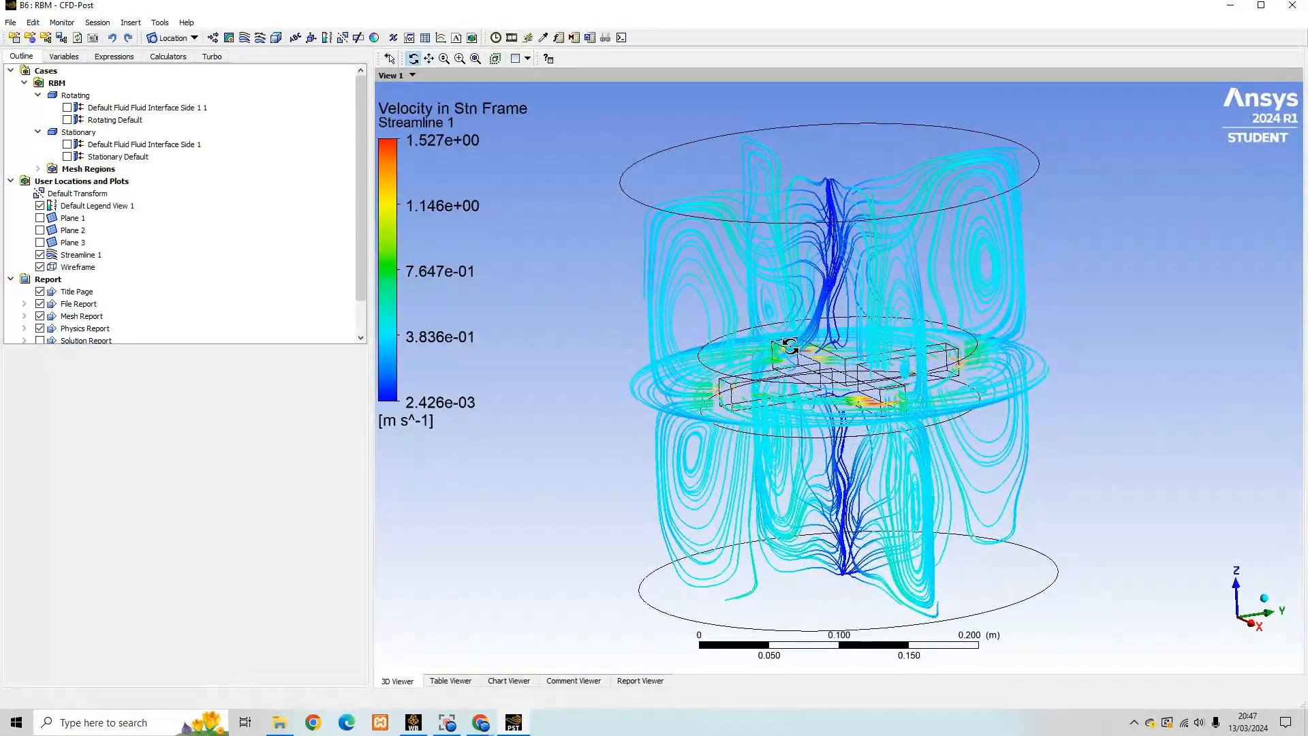